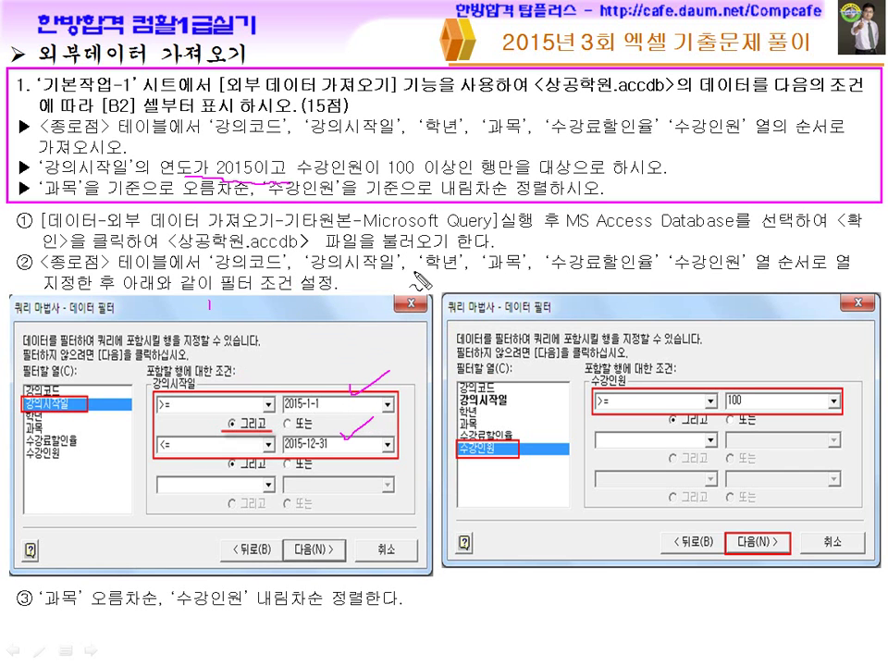
Step: Leave the slide show and review the '기본작업-1' import requirements in the 한글 exam document
key(Escape)
key(super)
click(509, 656)
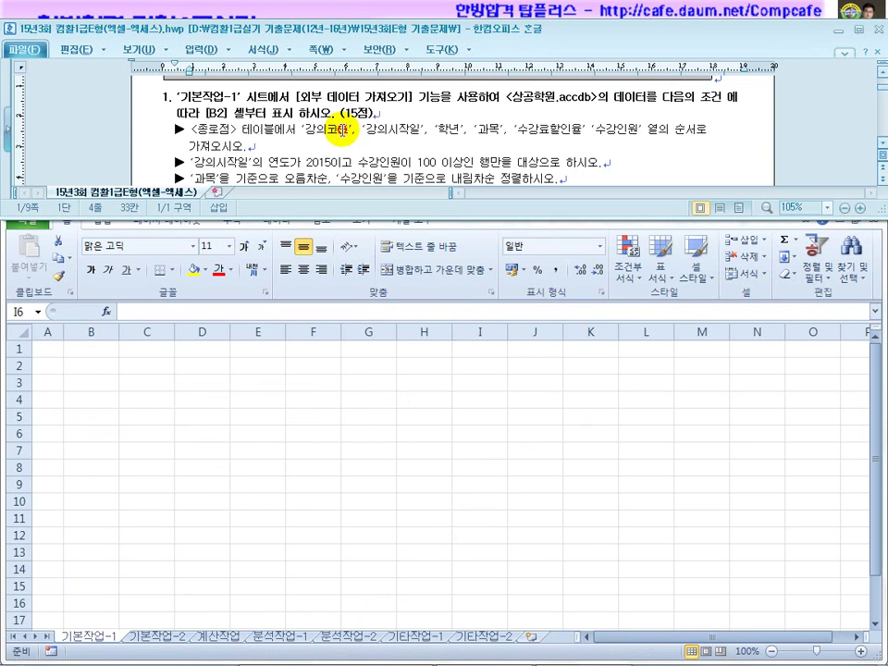
click(537, 99)
scroll(538, 99, up, 1)
click(576, 148)
click(882, 144)
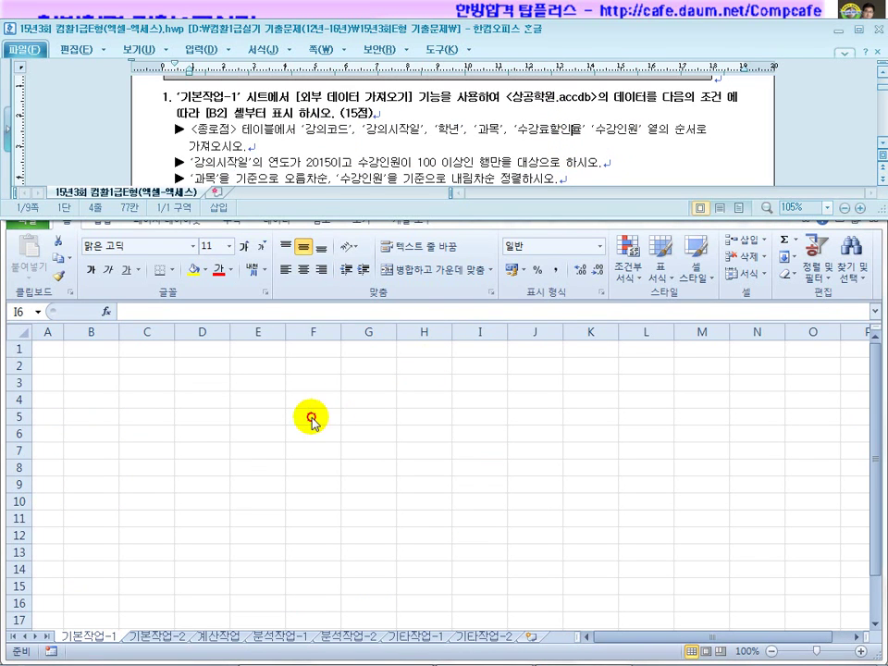
Step: Switch to the Excel workbook and start a Microsoft Query import using the MS Access Database data source
click(338, 405)
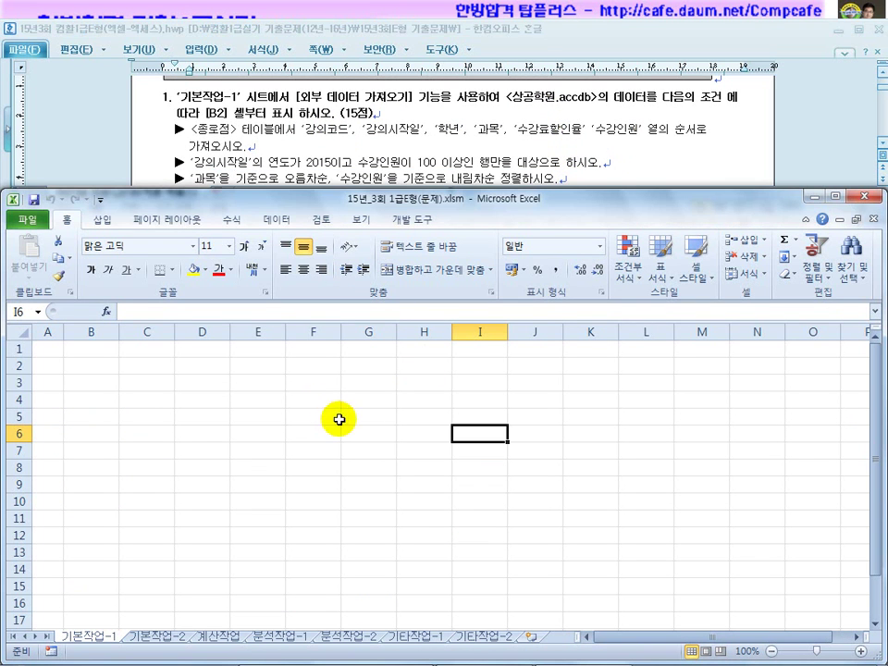
click(276, 220)
click(122, 269)
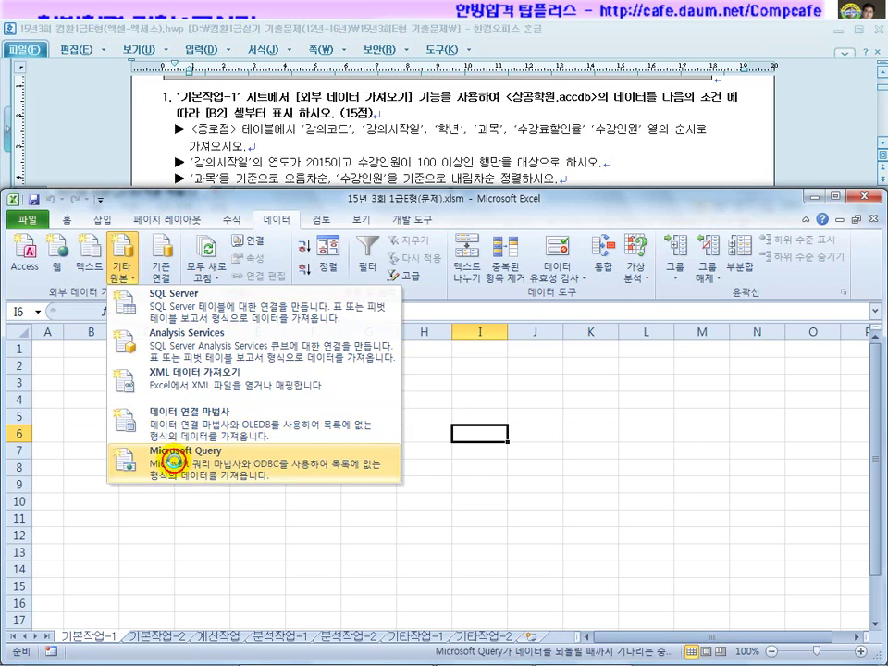
click(176, 458)
double_click(310, 328)
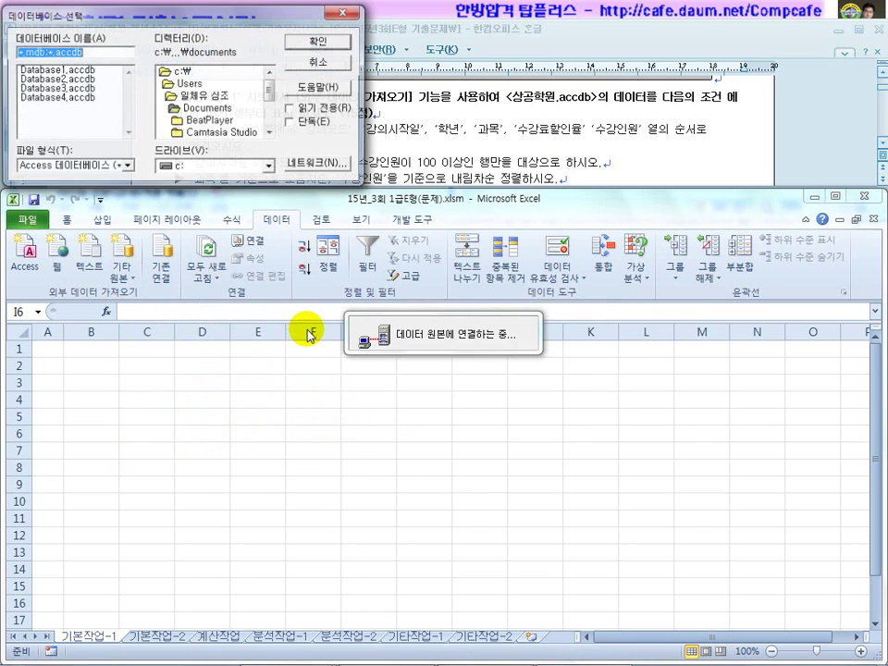
Step: Choose 상공학원.accdb in the C:\OA folder as the query's source database
double_click(170, 71)
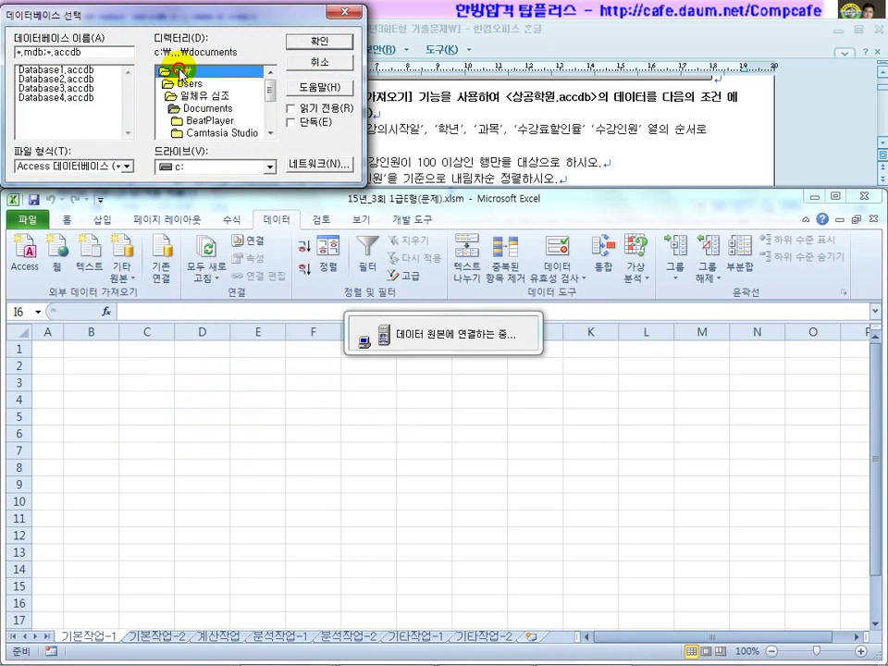
click(177, 109)
scroll(177, 111, down, 3)
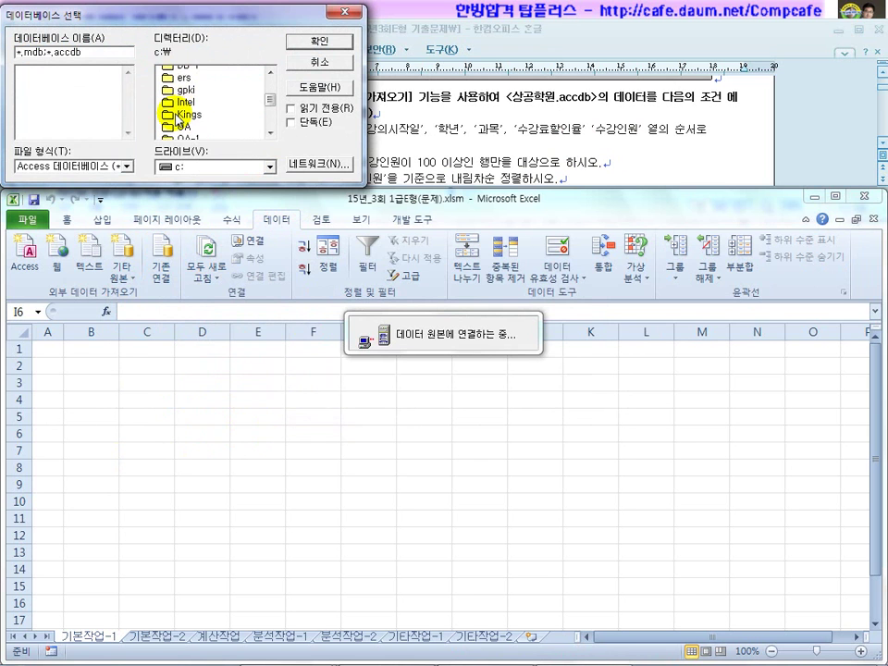
double_click(176, 113)
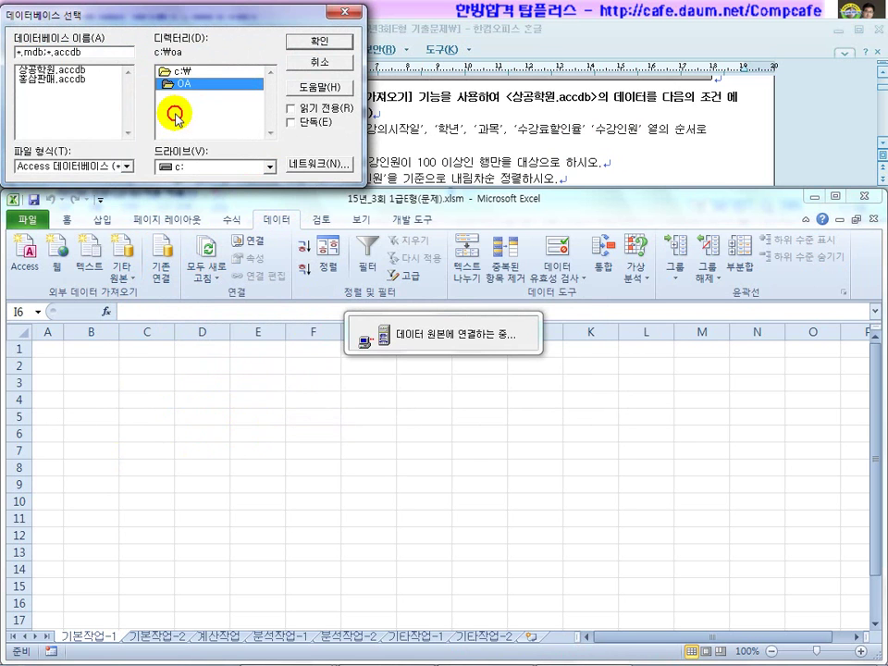
double_click(51, 74)
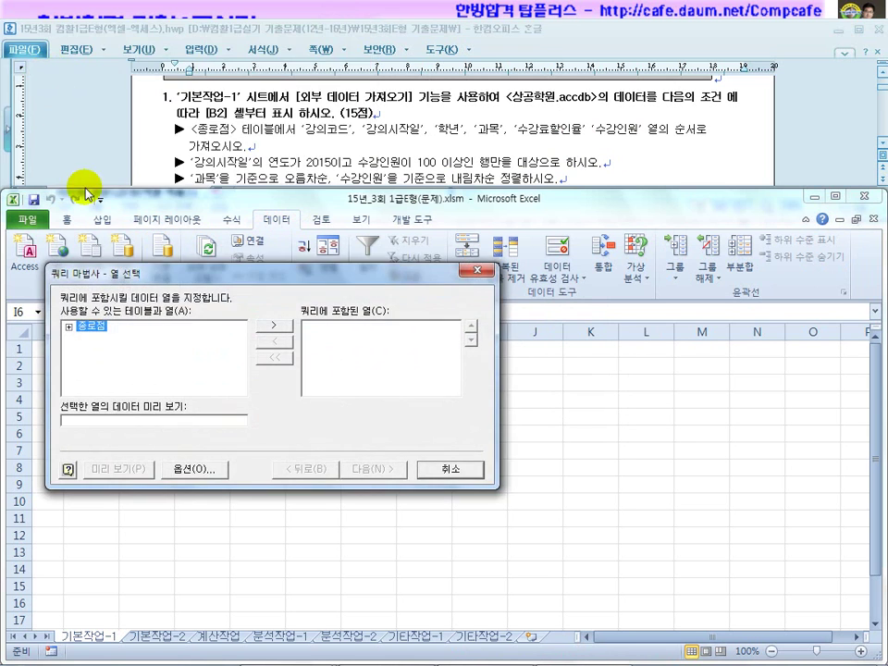
Step: Include 종로점 columns 강의코드, 강의시작일, 학년, 과목, 수강료할인율 and 수강인원 in that order, and select 강의시작일 as the column to filter
click(68, 326)
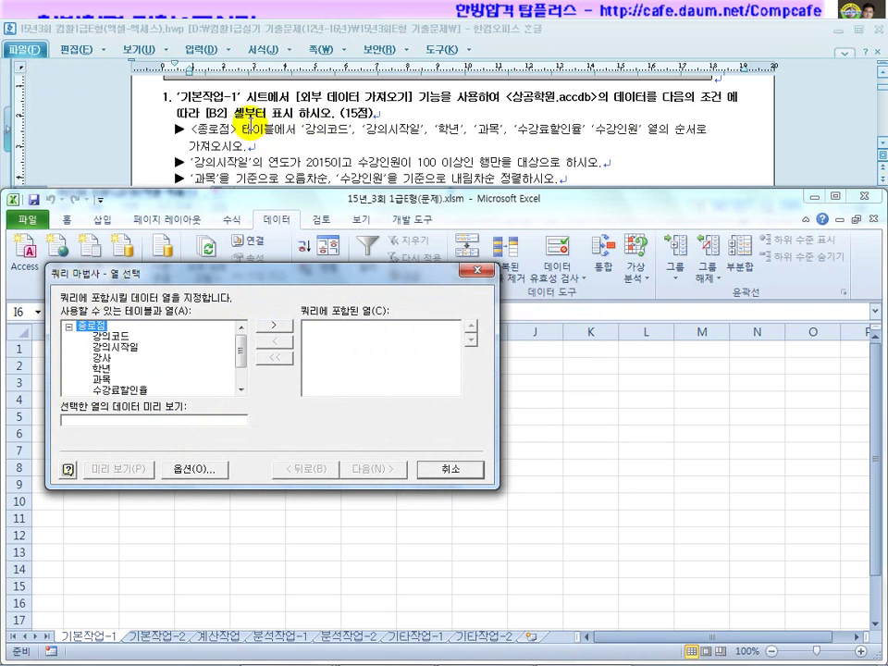
double_click(118, 336)
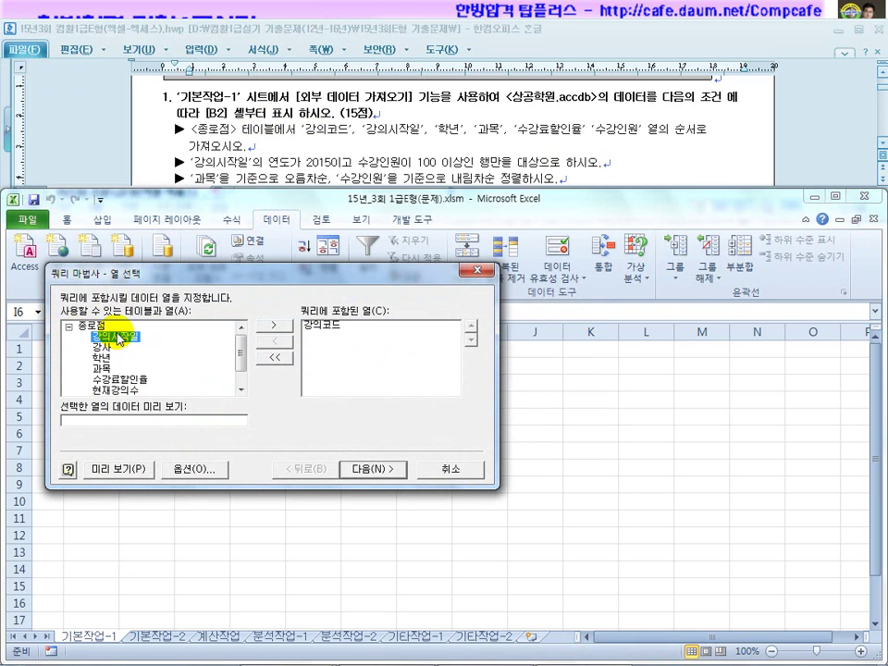
double_click(119, 337)
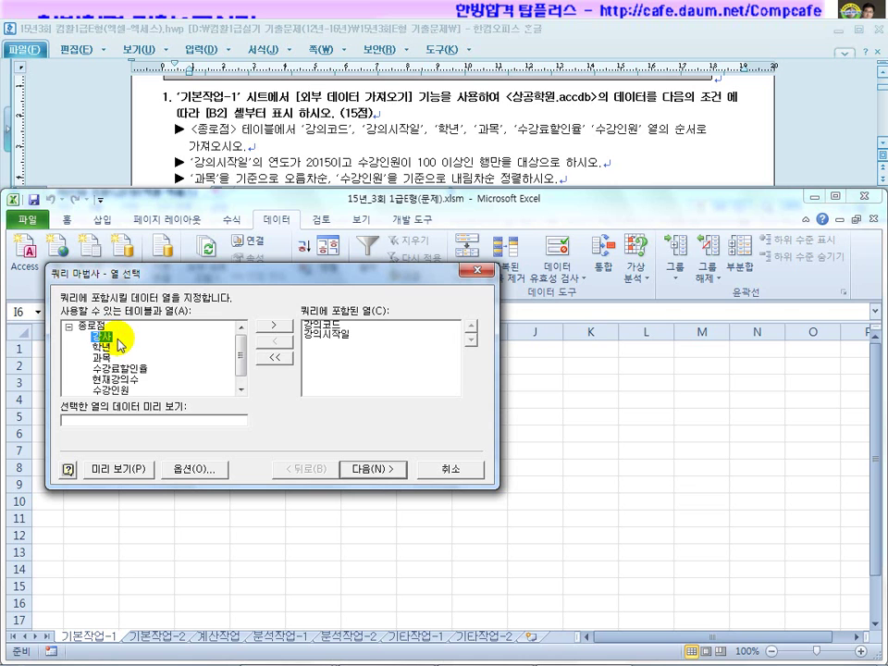
double_click(107, 347)
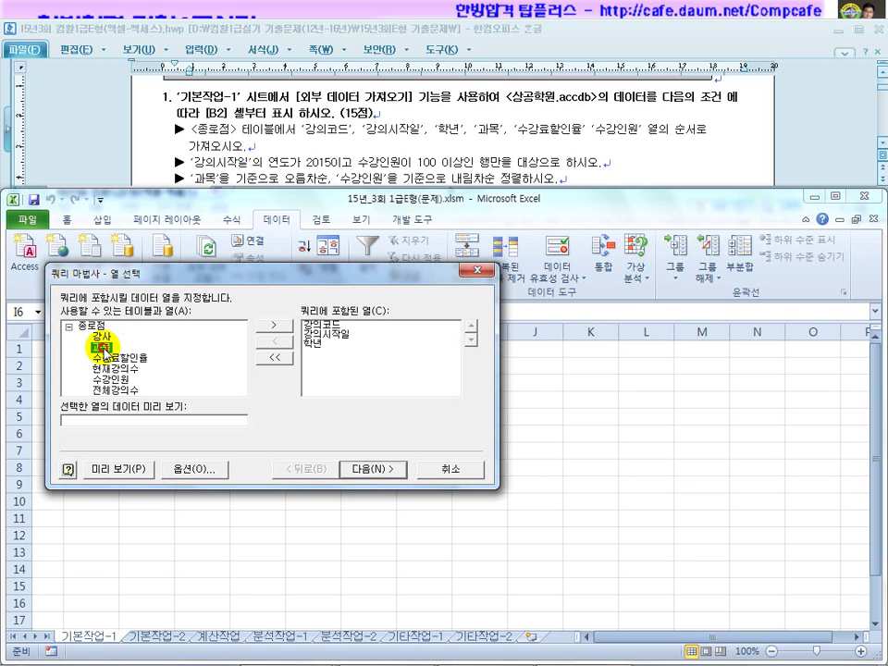
double_click(104, 348)
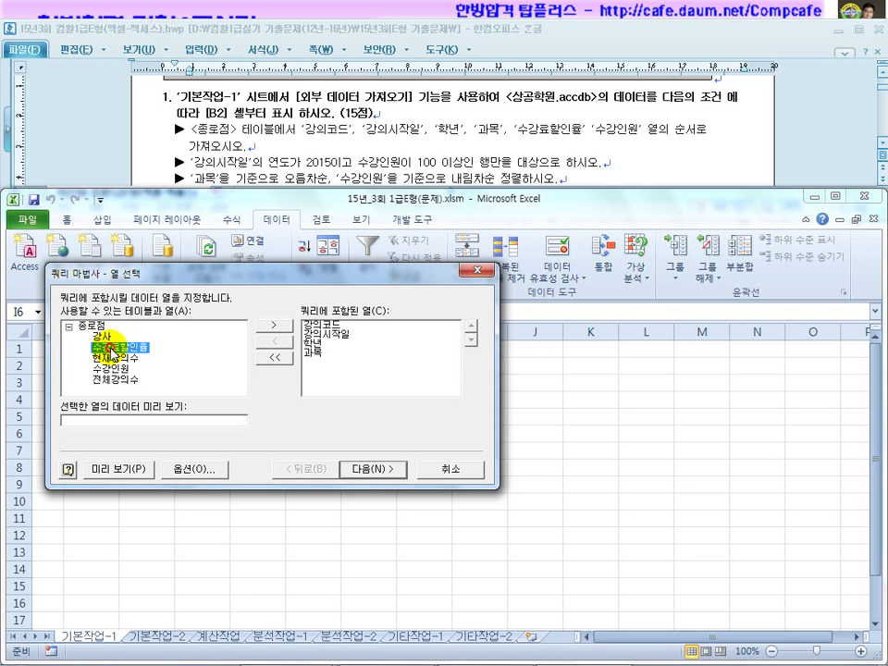
double_click(109, 348)
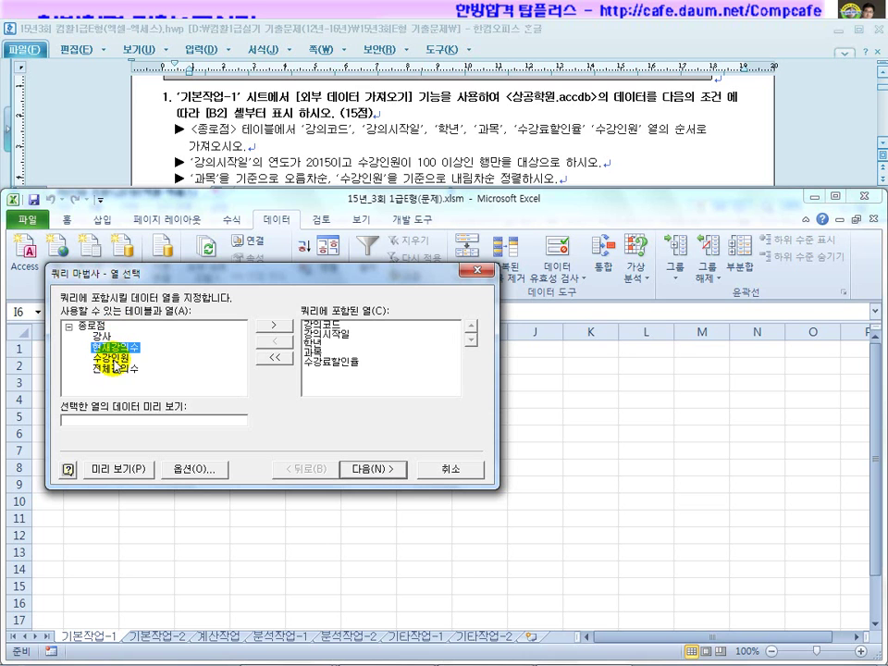
double_click(109, 357)
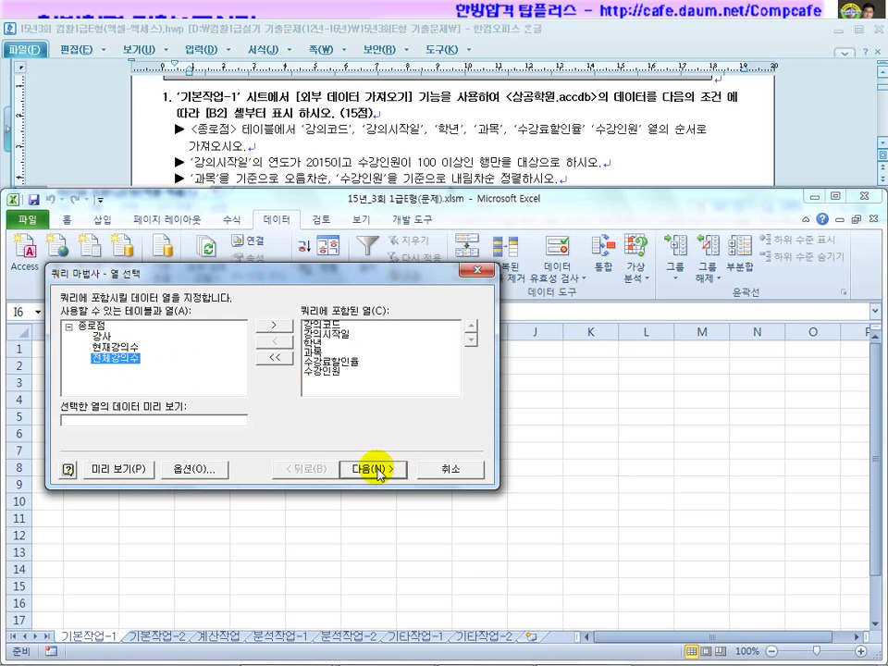
click(393, 471)
click(92, 352)
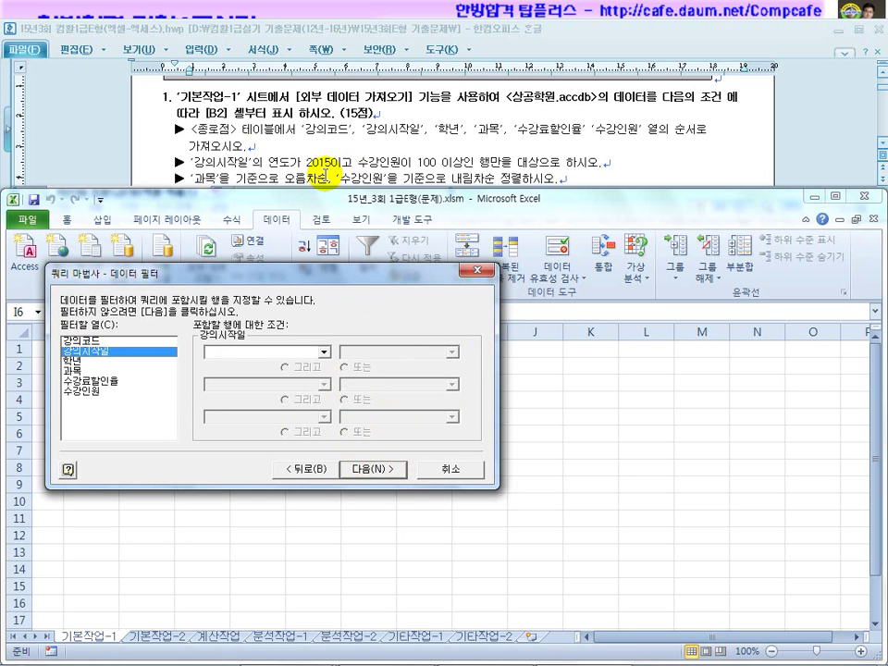
drag(307, 172, 357, 179)
drag(333, 327, 392, 330)
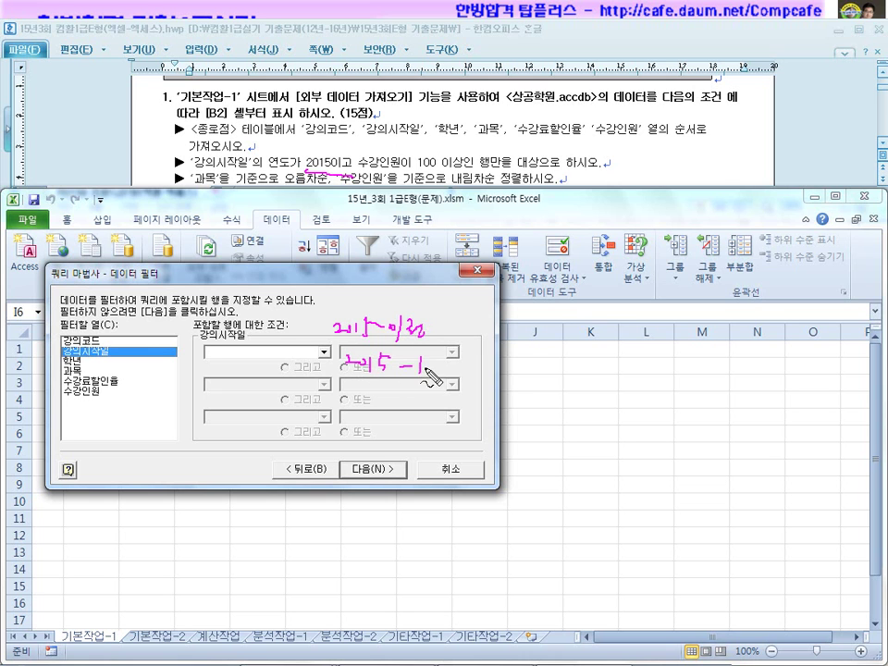
drag(481, 356, 481, 380)
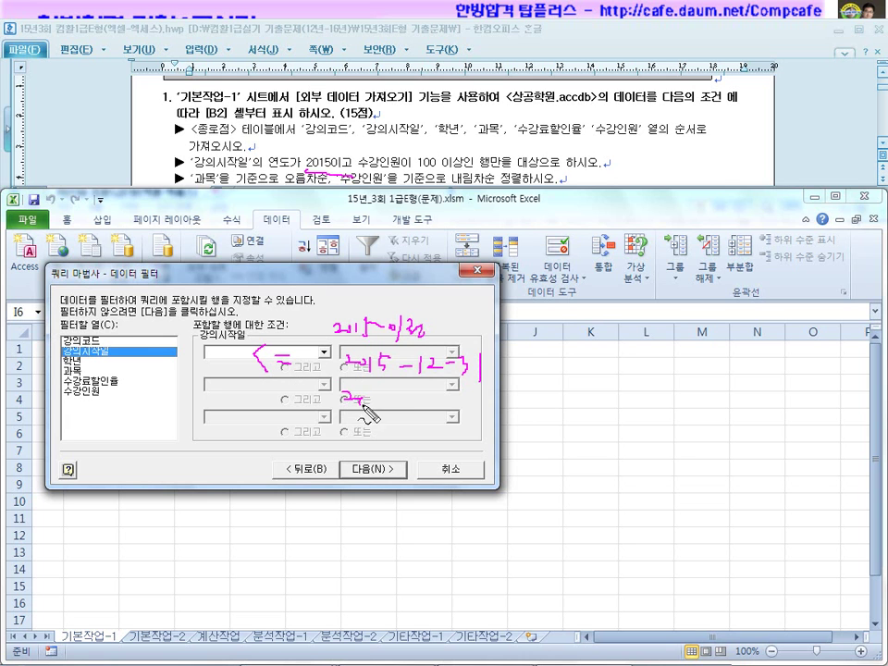
mouse_move(382, 390)
mouse_down()
mouse_move(403, 411)
mouse_move(419, 402)
mouse_move(433, 413)
mouse_up()
drag(338, 448, 442, 444)
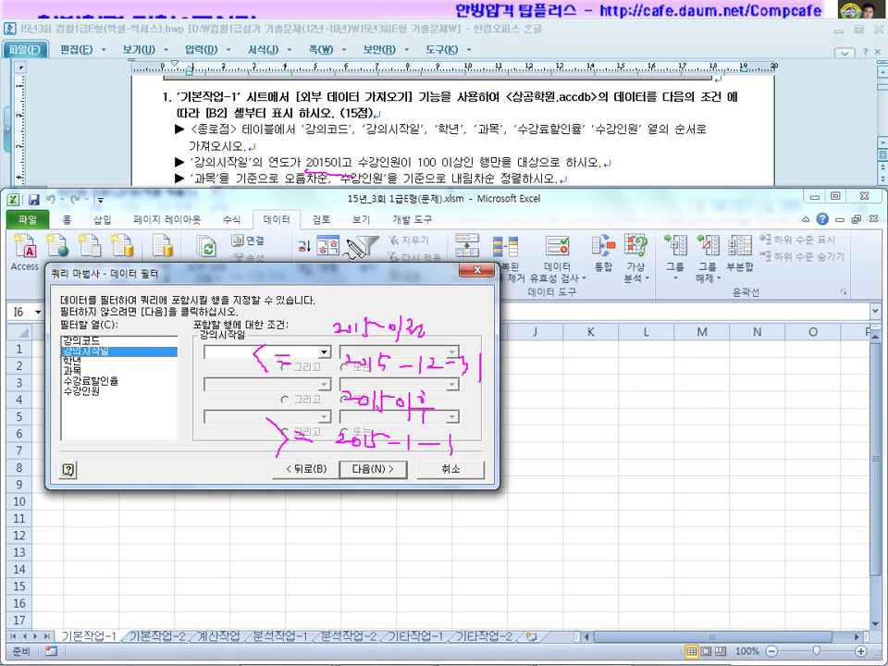
mouse_move(348, 175)
mouse_down()
mouse_move(346, 151)
mouse_move(311, 169)
mouse_move(352, 167)
mouse_move(333, 214)
mouse_up()
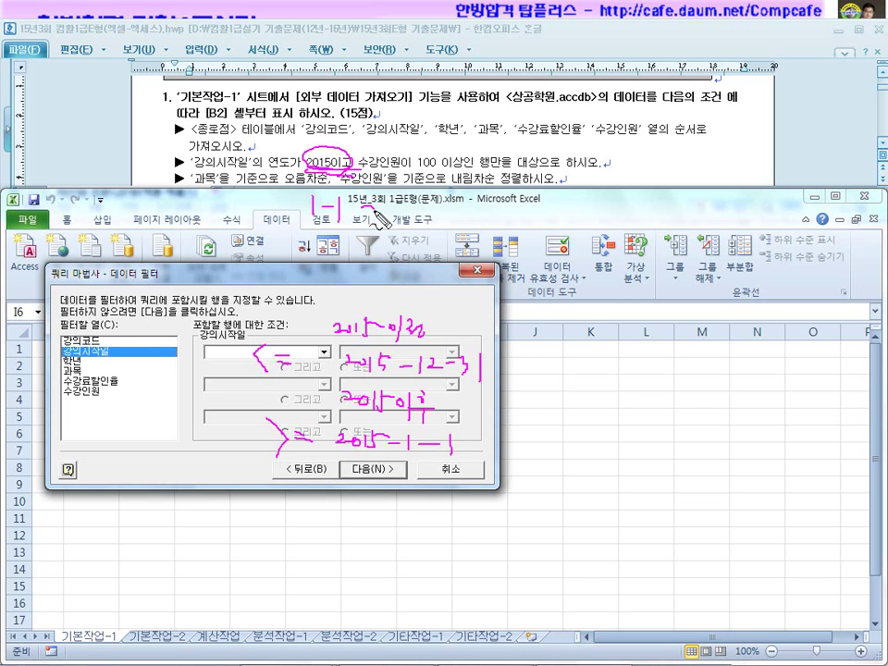
drag(426, 215, 435, 215)
mouse_move(437, 205)
mouse_down()
mouse_move(438, 225)
mouse_move(451, 222)
mouse_up()
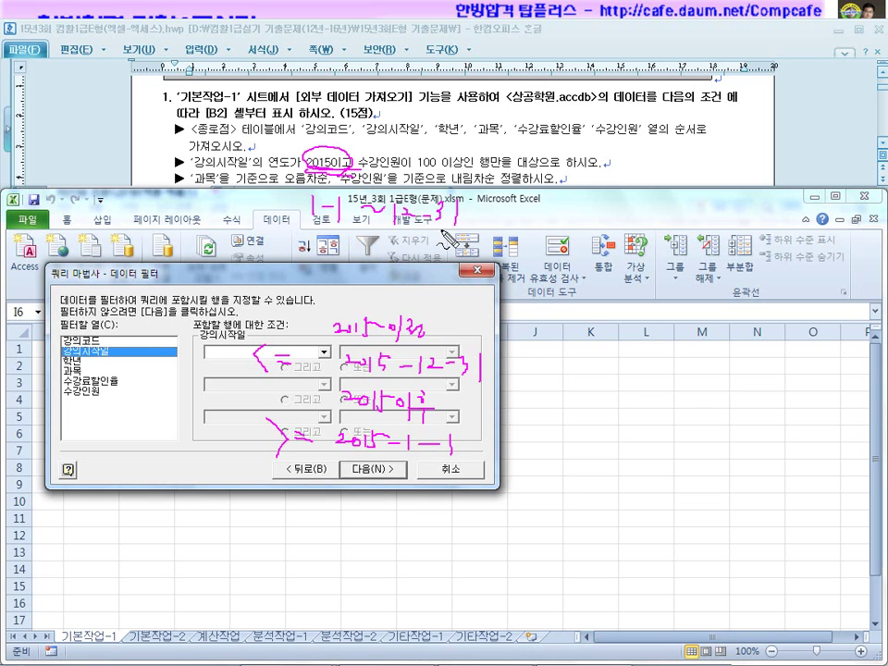
drag(294, 344, 263, 374)
mouse_move(294, 421)
mouse_down()
mouse_move(274, 421)
mouse_move(320, 447)
mouse_up()
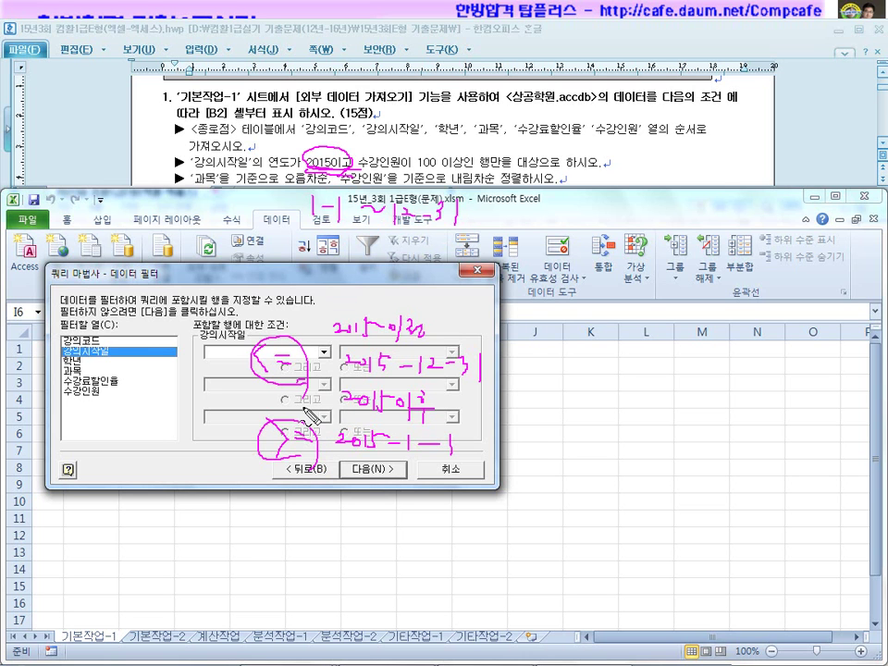
key(Escape)
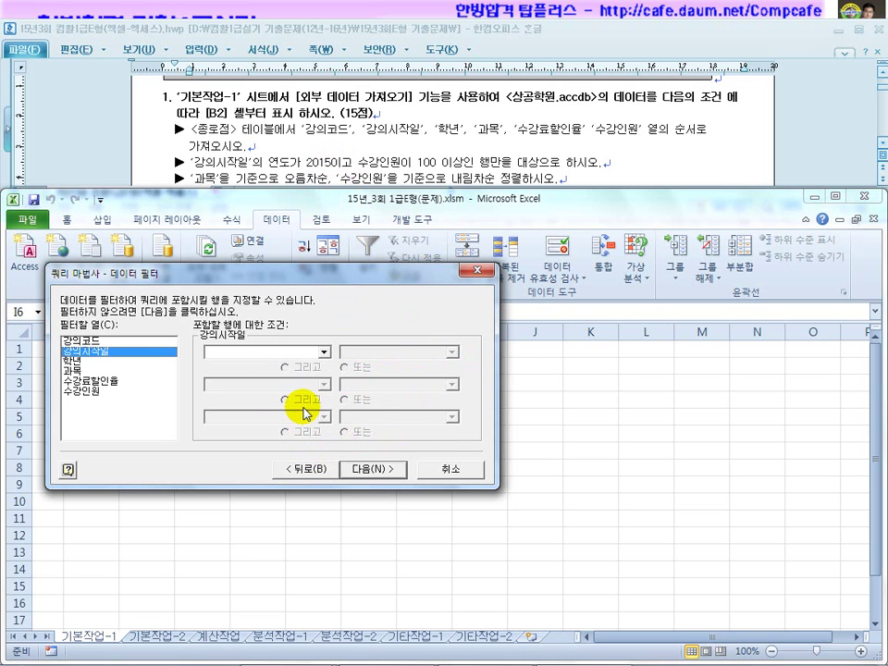
click(323, 352)
click(291, 404)
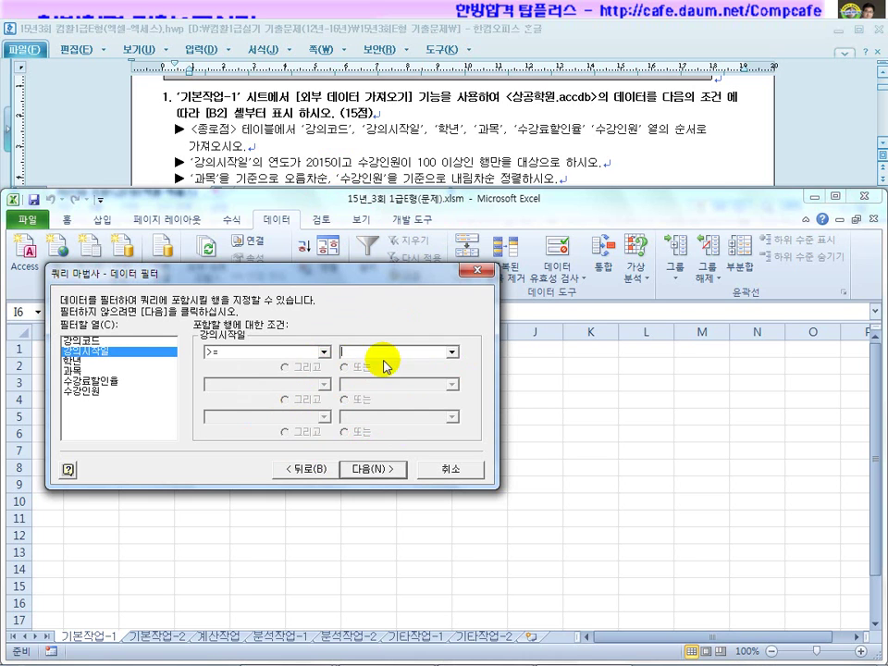
click(452, 352)
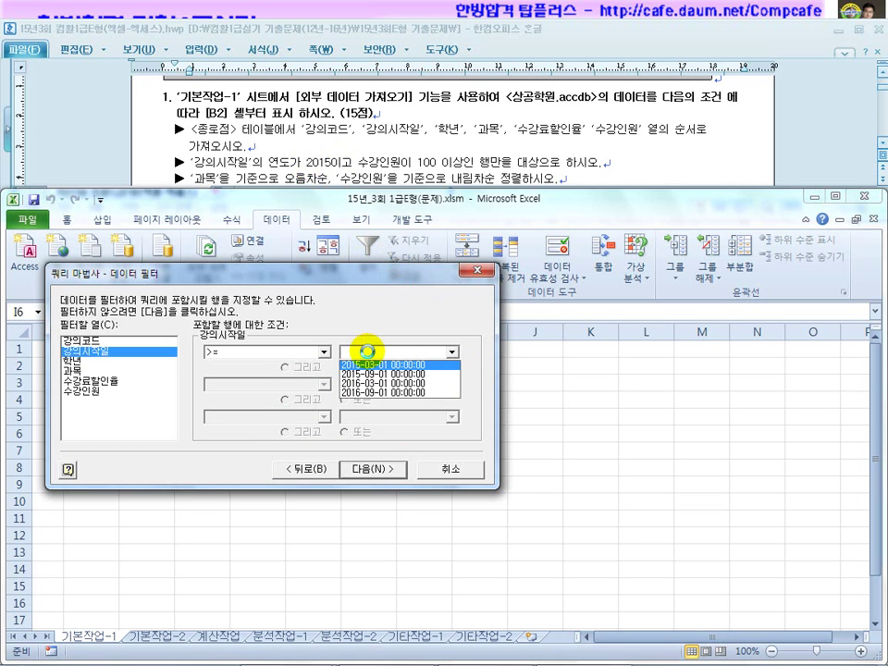
text(2)
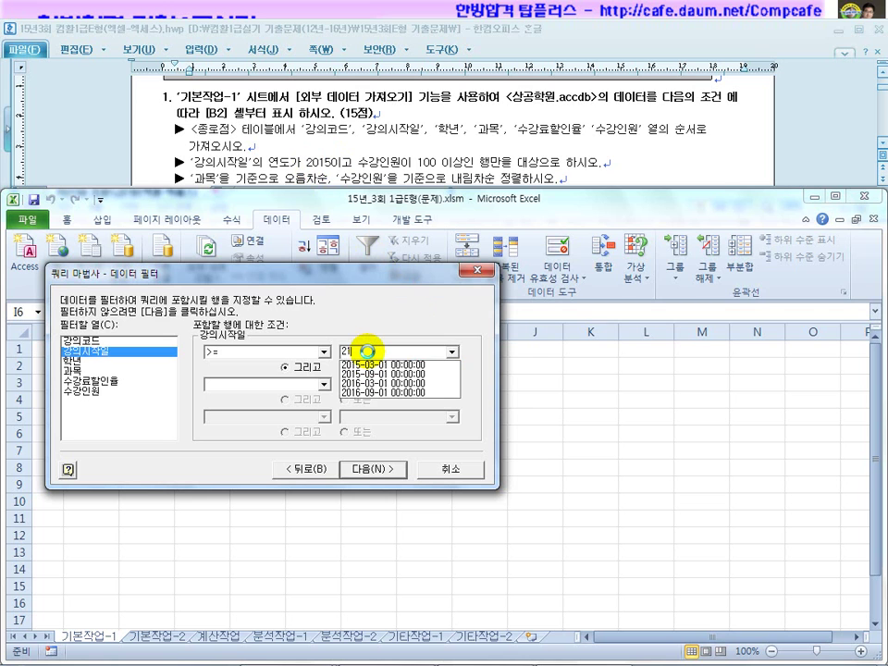
text(015)
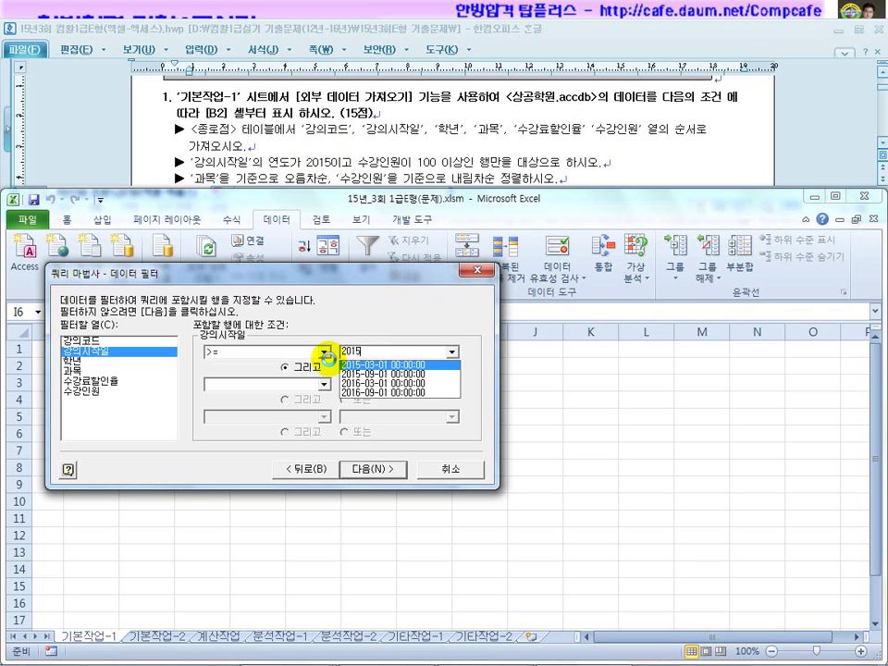
click(324, 352)
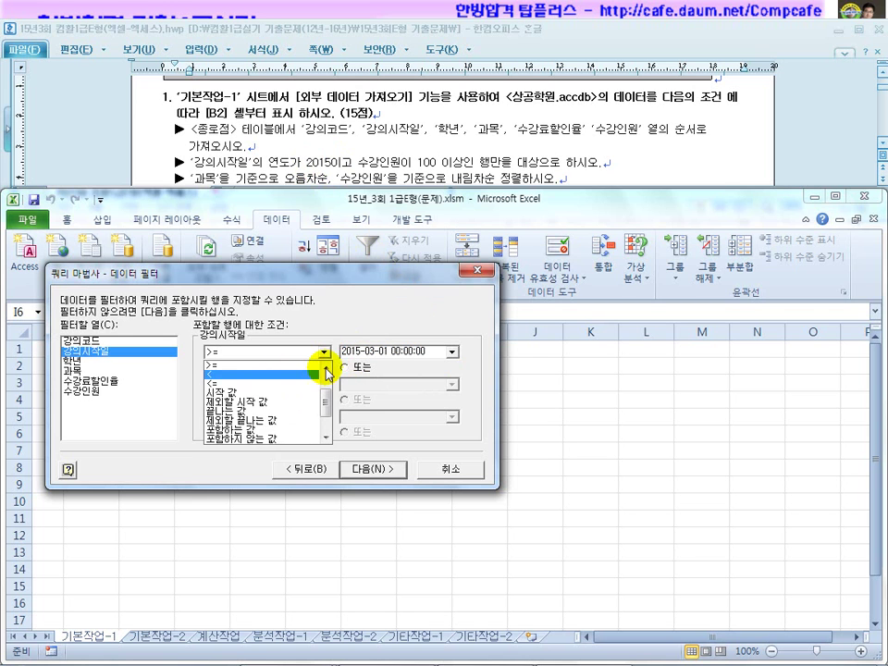
scroll(283, 385, up, 2)
click(279, 374)
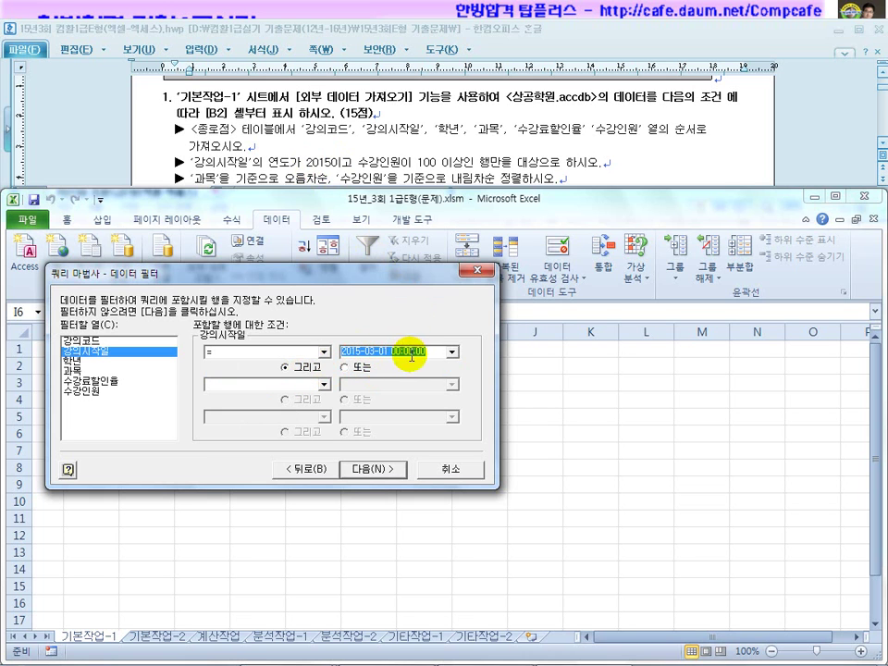
Step: Filter 강의시작일 to dates >= 2015-1-1 and (그리고) <= 2015-12-31
click(323, 351)
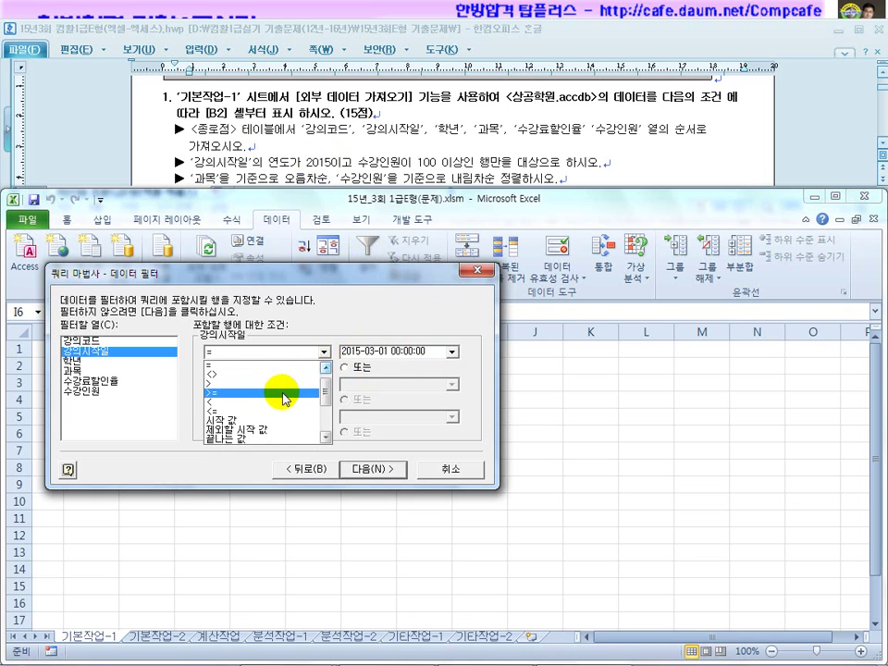
click(288, 394)
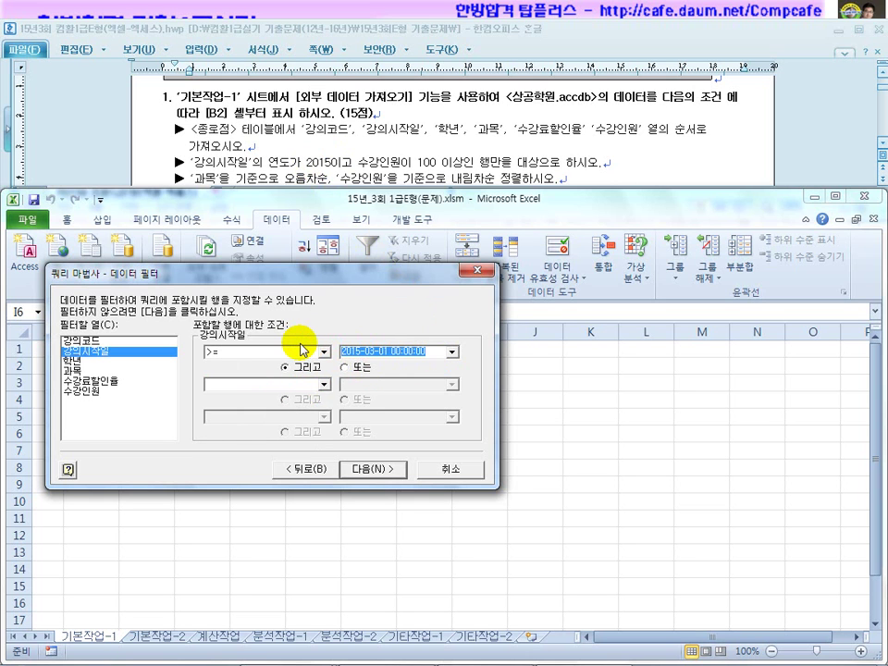
text(2015-1-1)
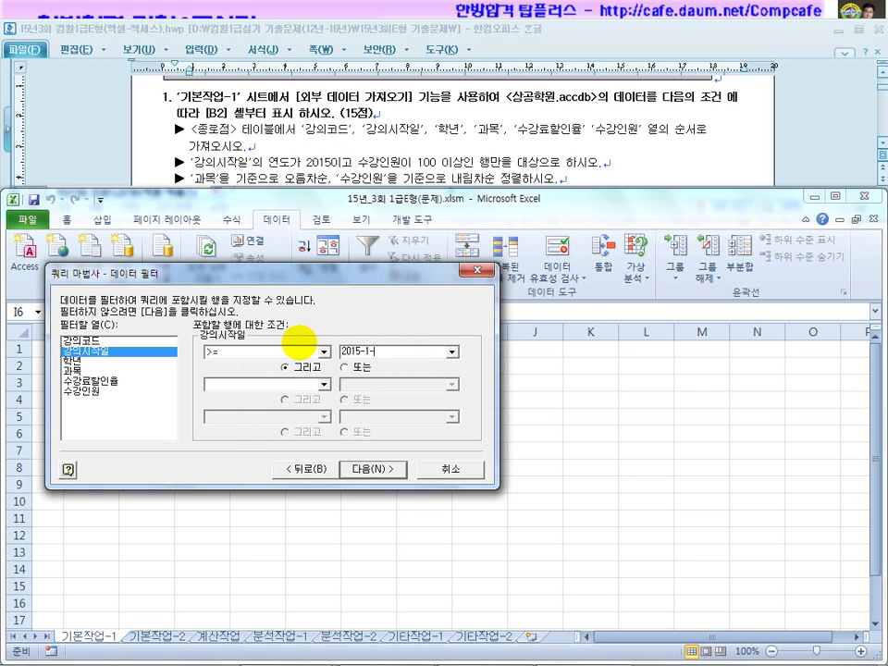
click(324, 384)
click(256, 453)
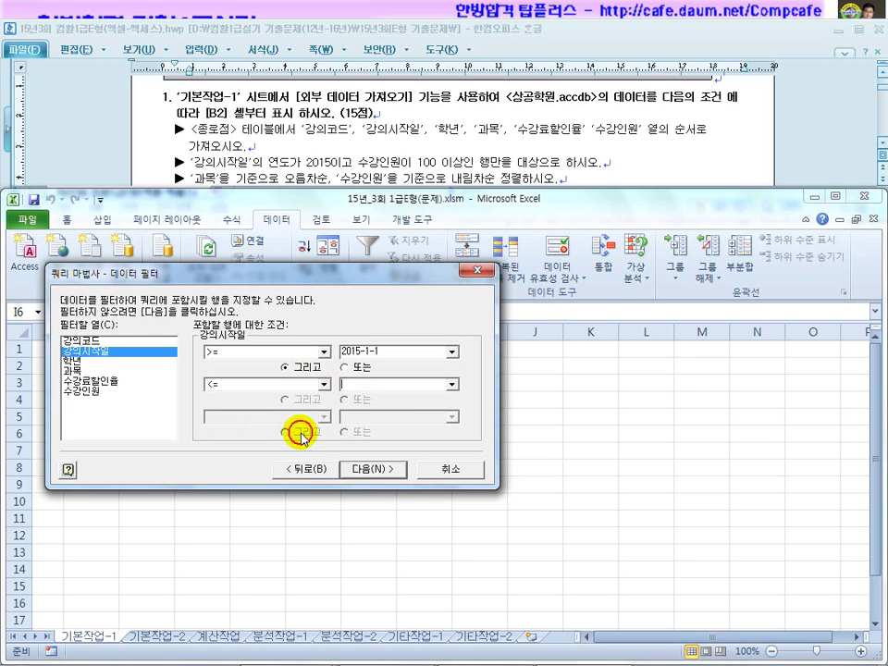
click(362, 387)
text(2015-12-31)
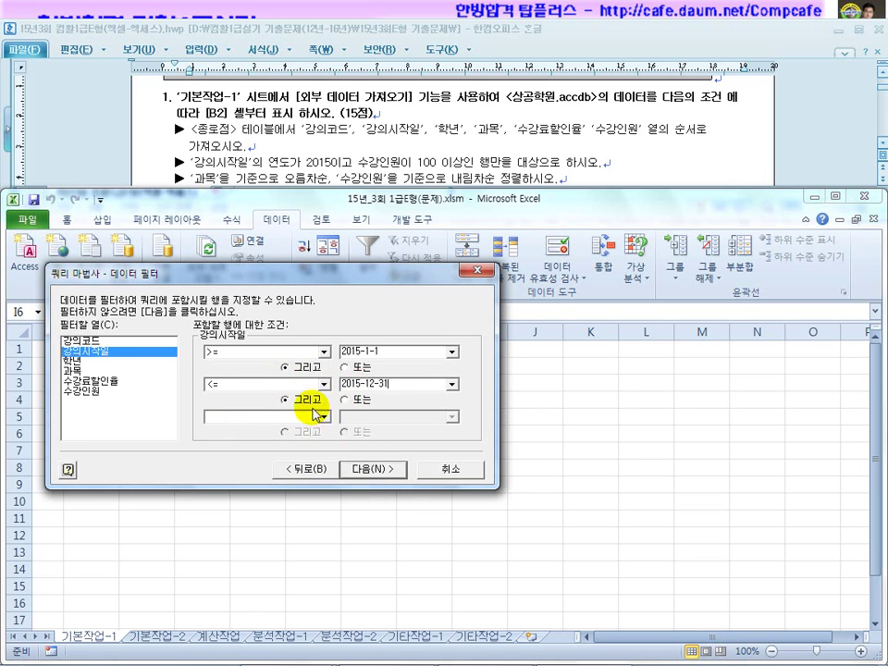
Step: Add a filter condition keeping only rows whose 수강인원 is >= 100, and accept the query's filters
click(79, 390)
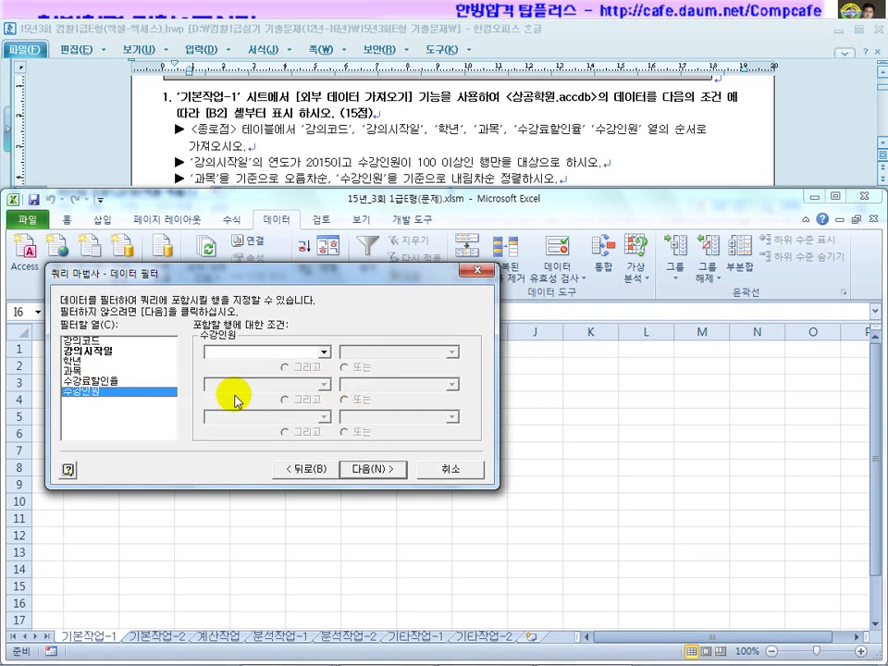
click(324, 357)
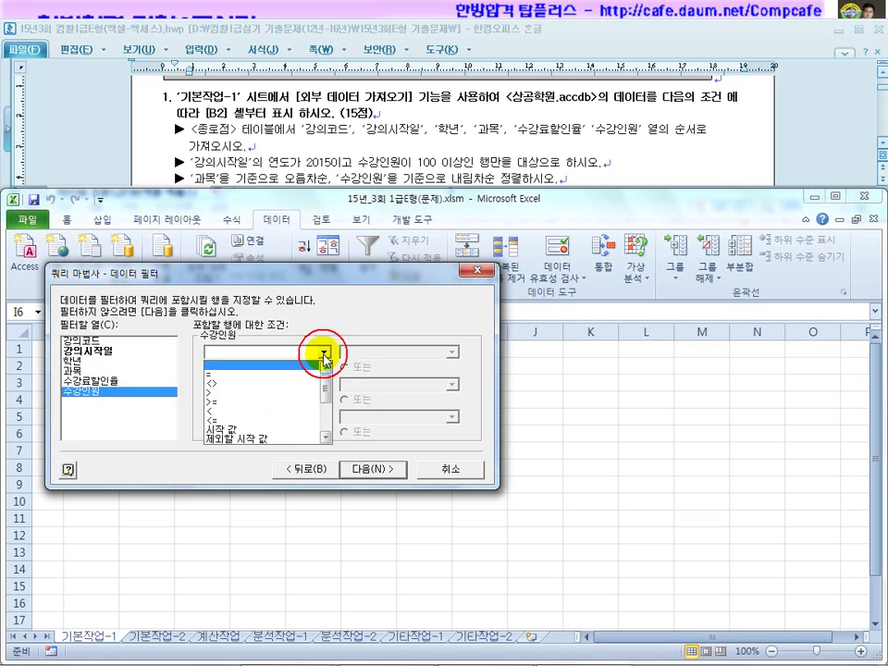
click(294, 396)
click(373, 352)
text(100)
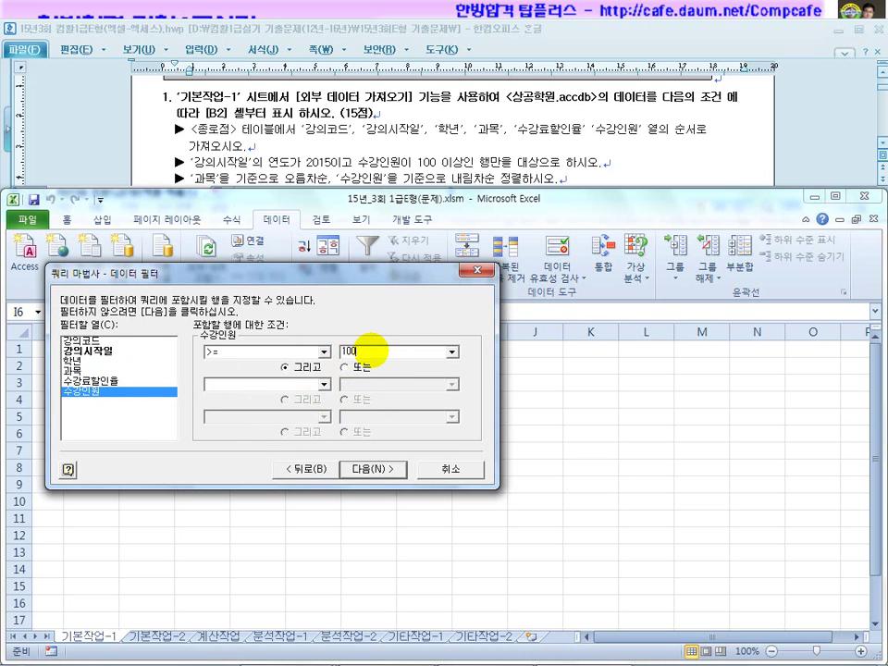
click(381, 469)
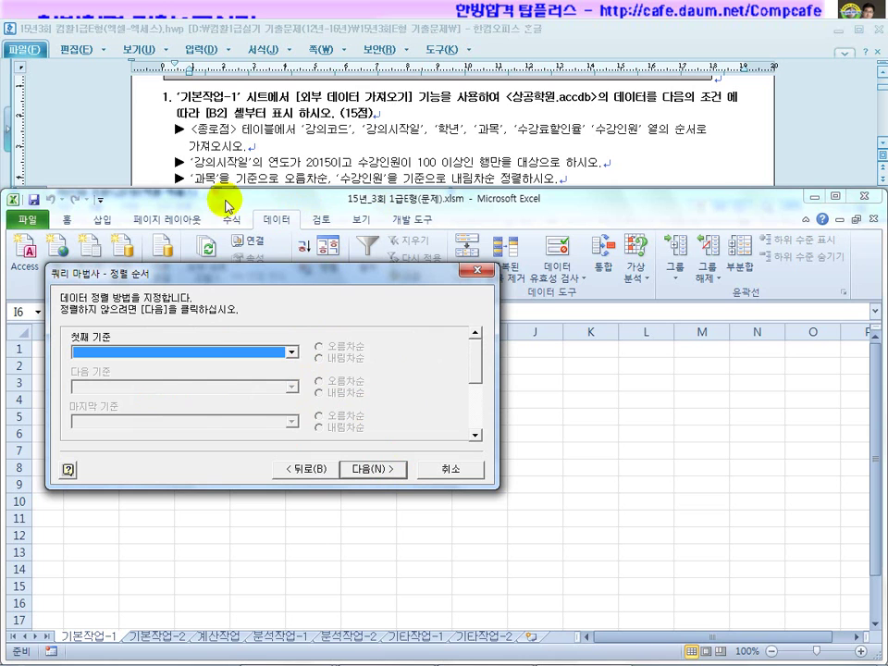
Step: Sort the query by 과목 in ascending order (오름차순) first and by 수강인원 in descending order (내림차순) second
click(291, 351)
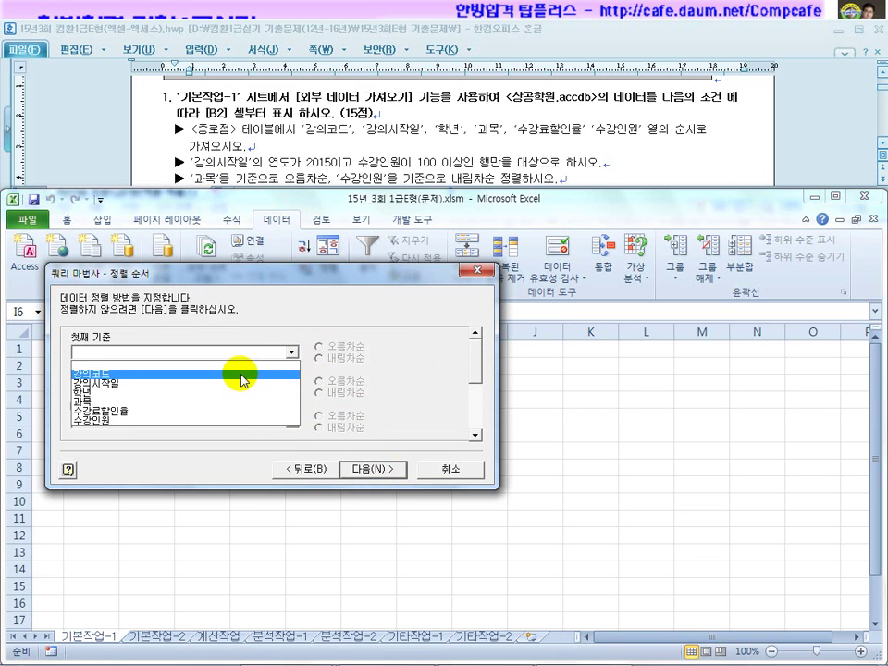
click(236, 400)
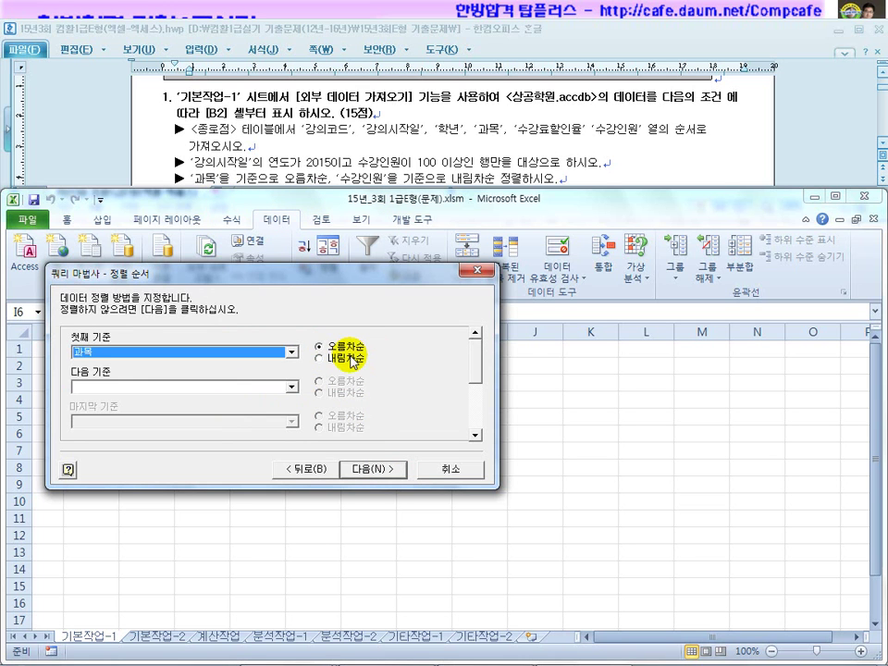
click(291, 387)
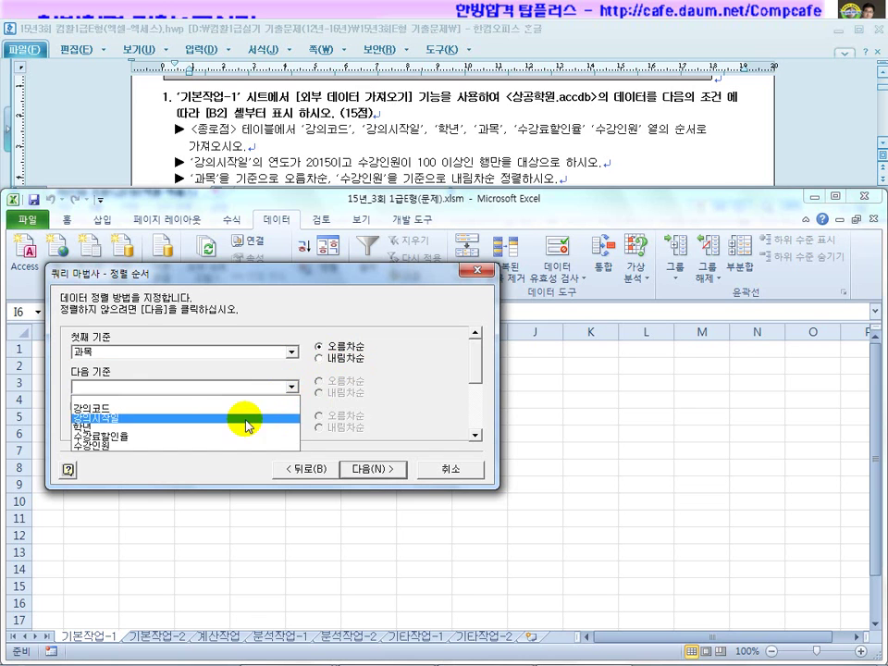
click(236, 445)
click(340, 394)
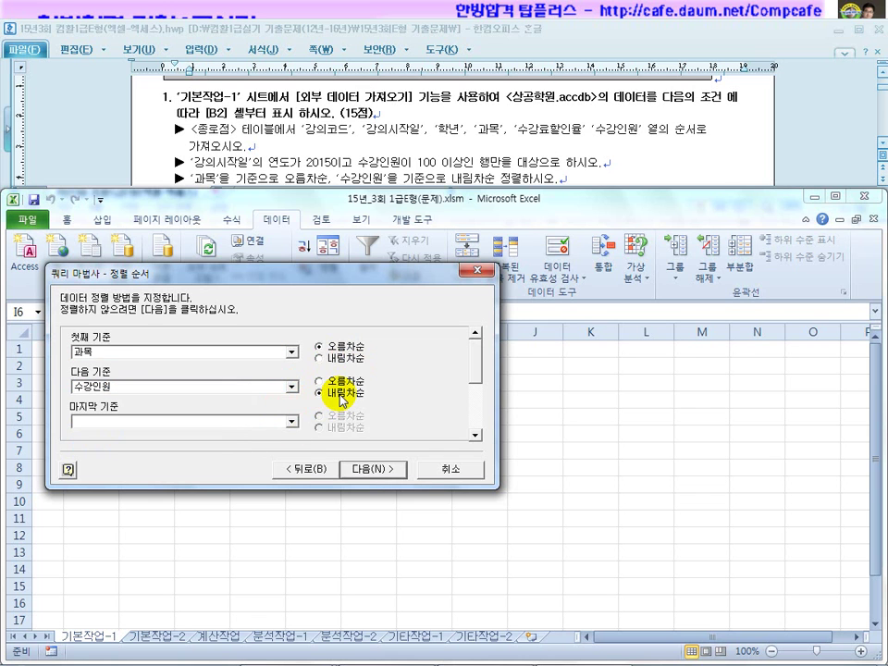
click(365, 469)
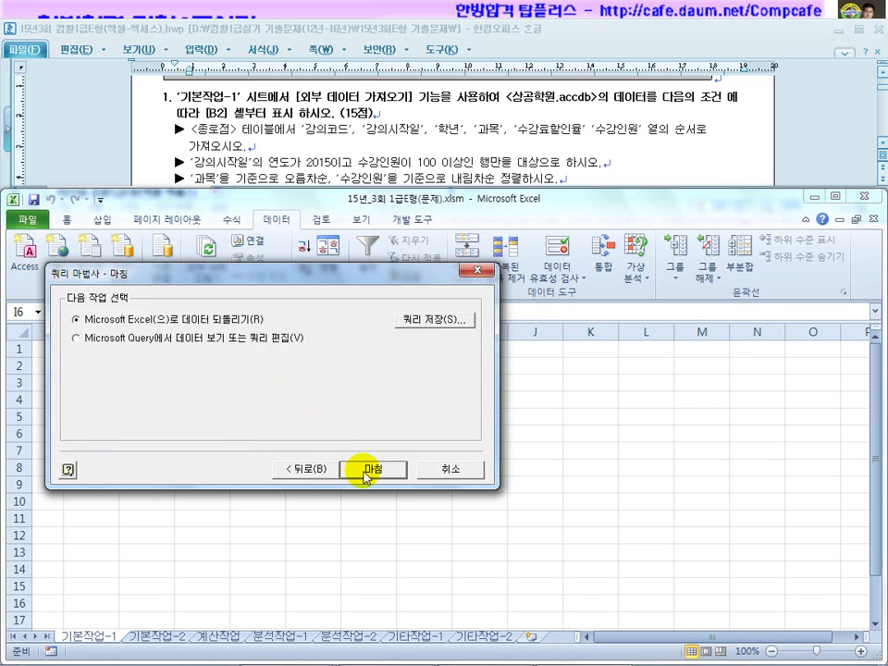
Step: Finish the query by returning the data to Excel as a table starting at cell B2 of 기본작업-1
click(366, 474)
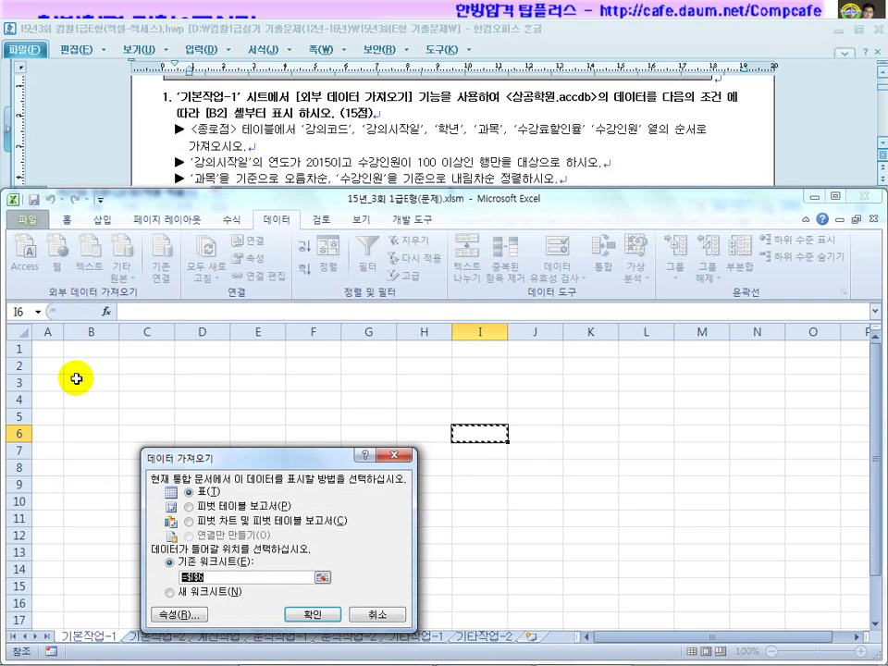
click(90, 364)
click(306, 610)
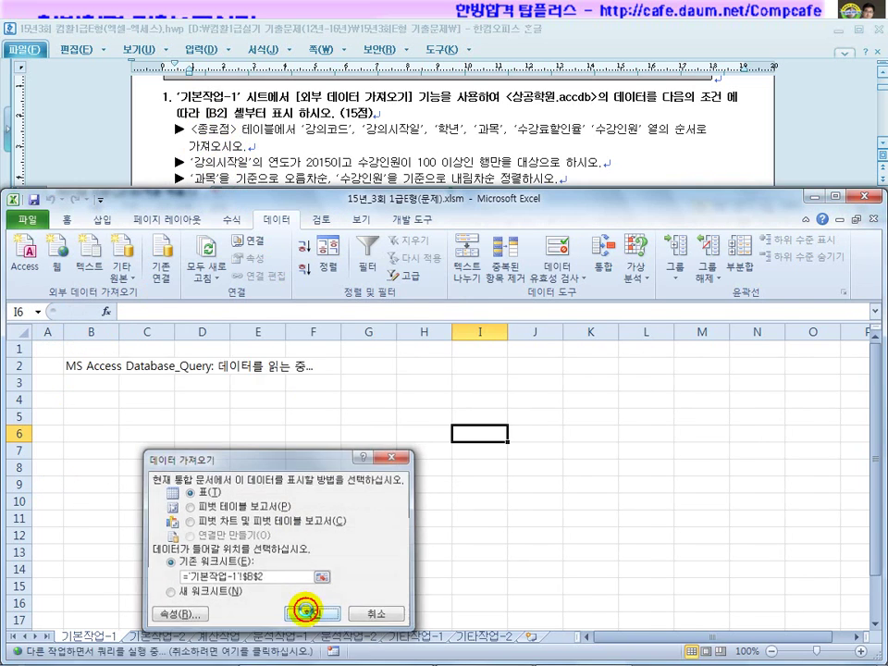
Step: Consult task 2 in the Hangul exam document, and enter the criteria header 조건 in cell A32 of Excel's 기본작업-2 sheet
click(421, 120)
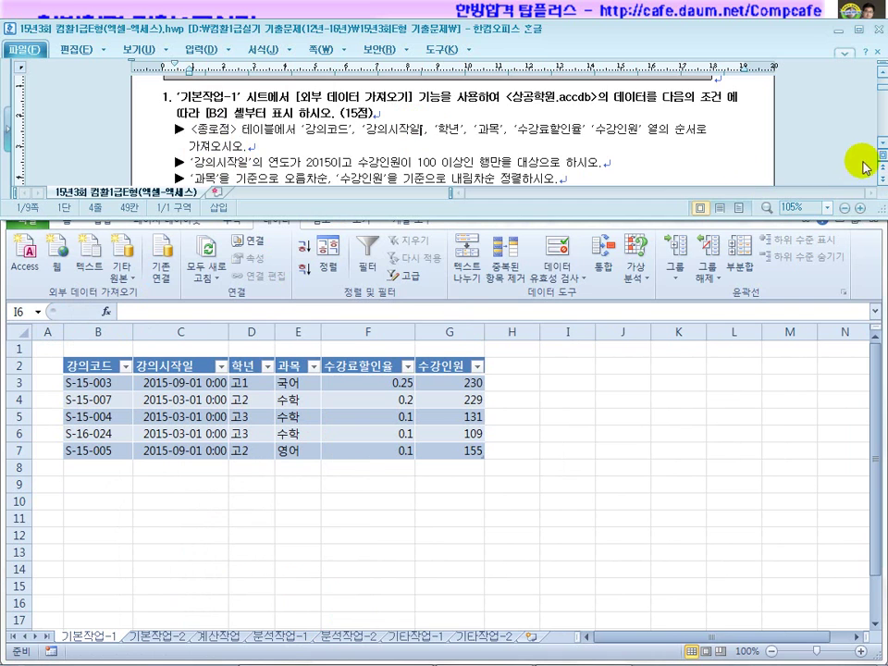
scroll(883, 146, down, 3)
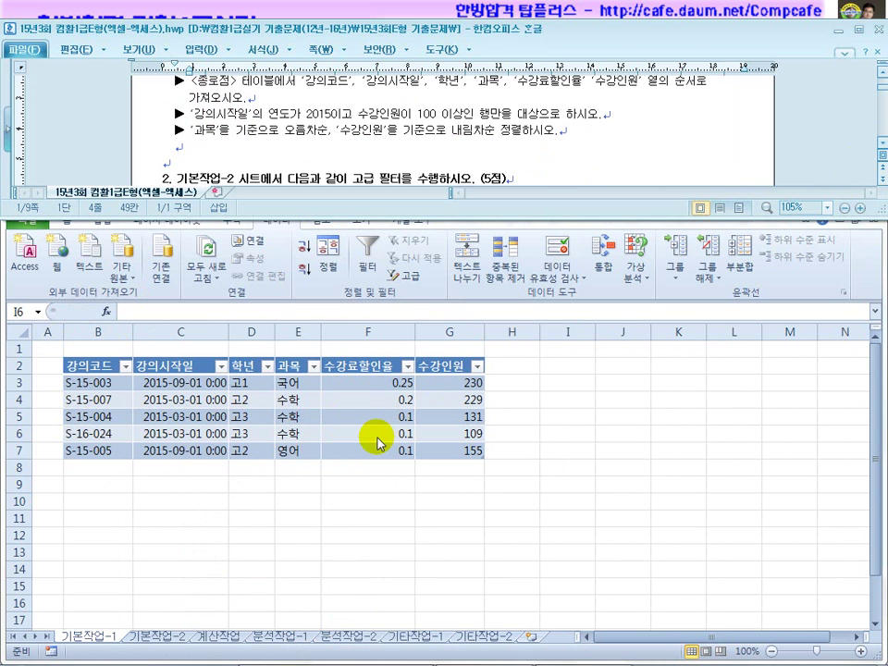
click(434, 158)
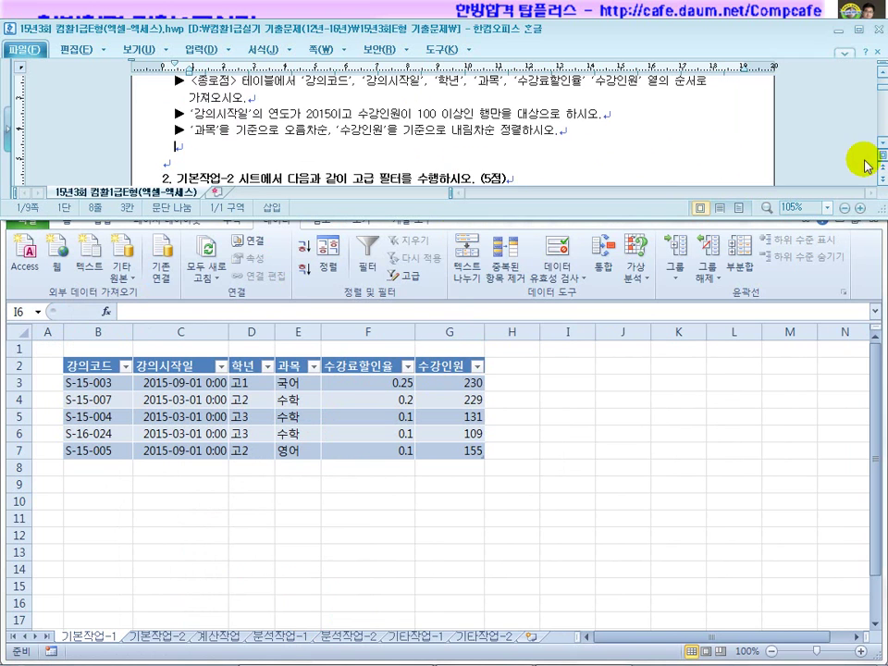
scroll(881, 142, down, 3)
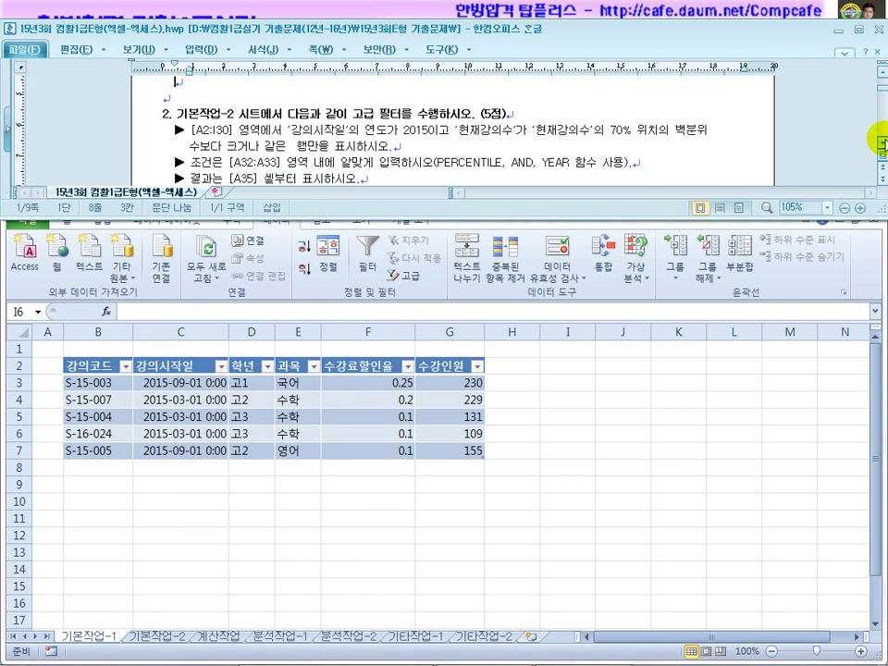
scroll(879, 145, down, 1)
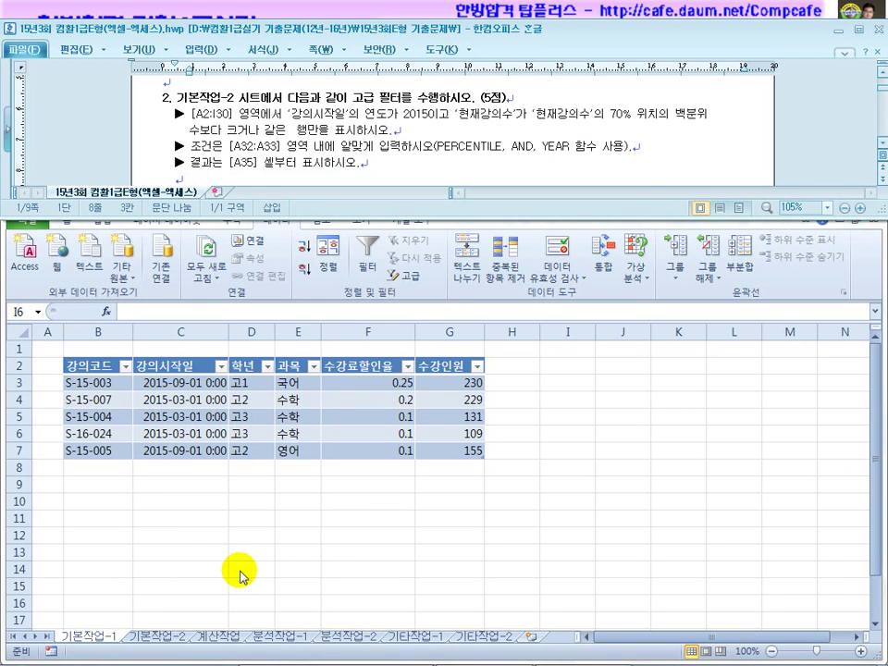
click(153, 637)
click(252, 450)
scroll(251, 459, down, 7)
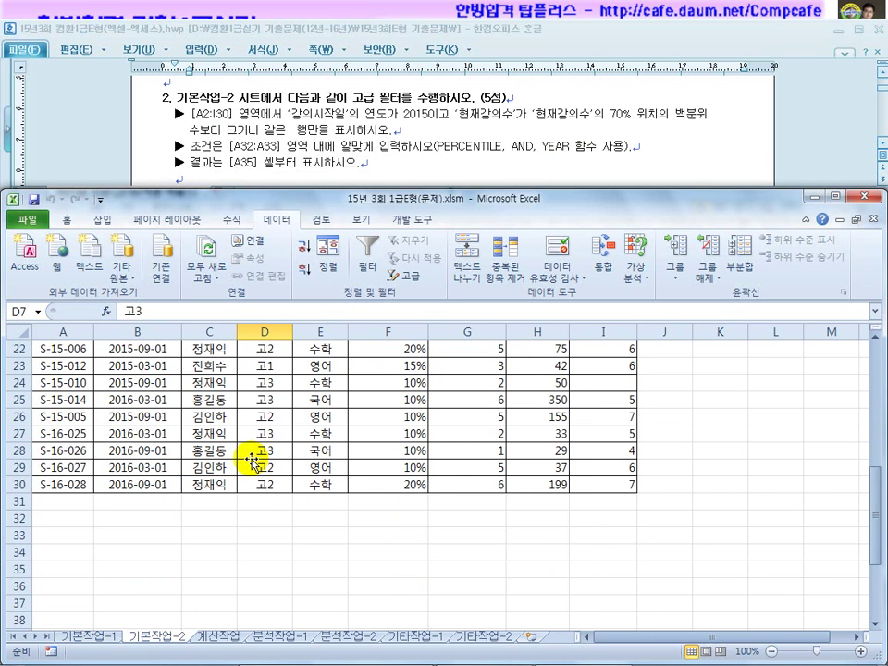
mouse_move(63, 521)
mouse_down()
mouse_move(65, 532)
mouse_move(66, 519)
mouse_up()
text(조건)
key(Return)
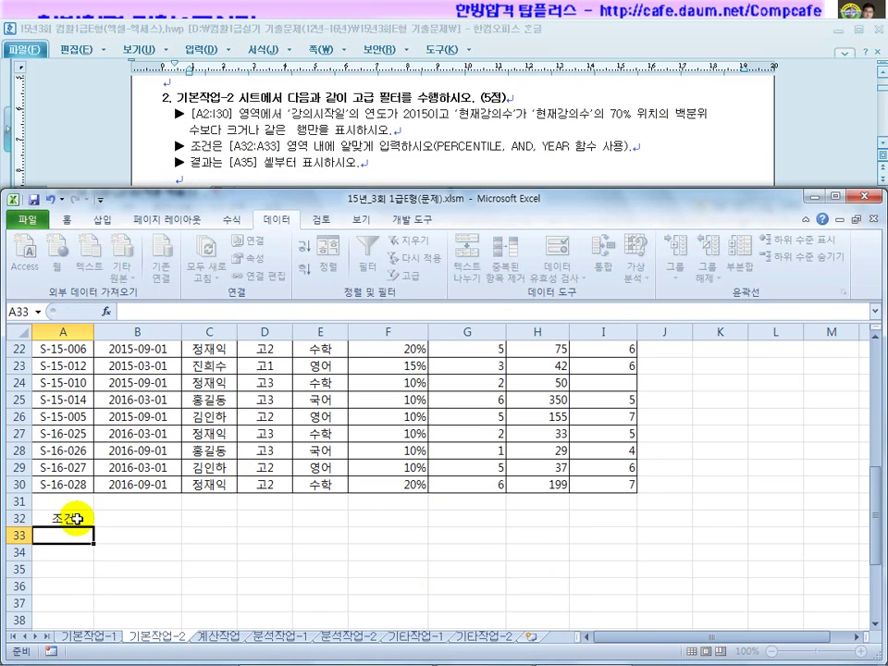
Step: Begin the criteria formula in cell A33 with a year test on the first 강의시작일, =year(B3)=2015
click(81, 519)
click(75, 531)
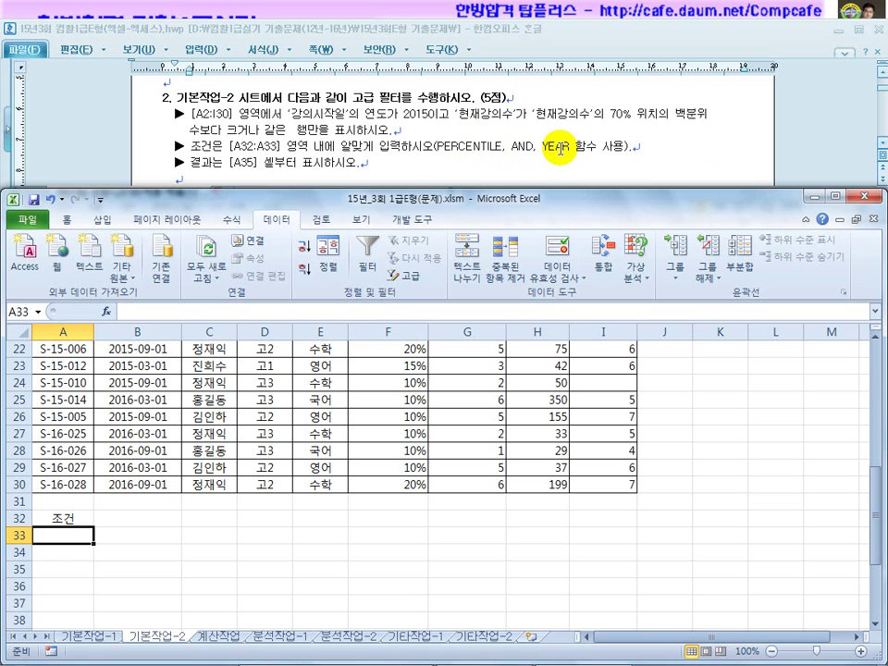
click(311, 113)
drag(311, 113, 433, 117)
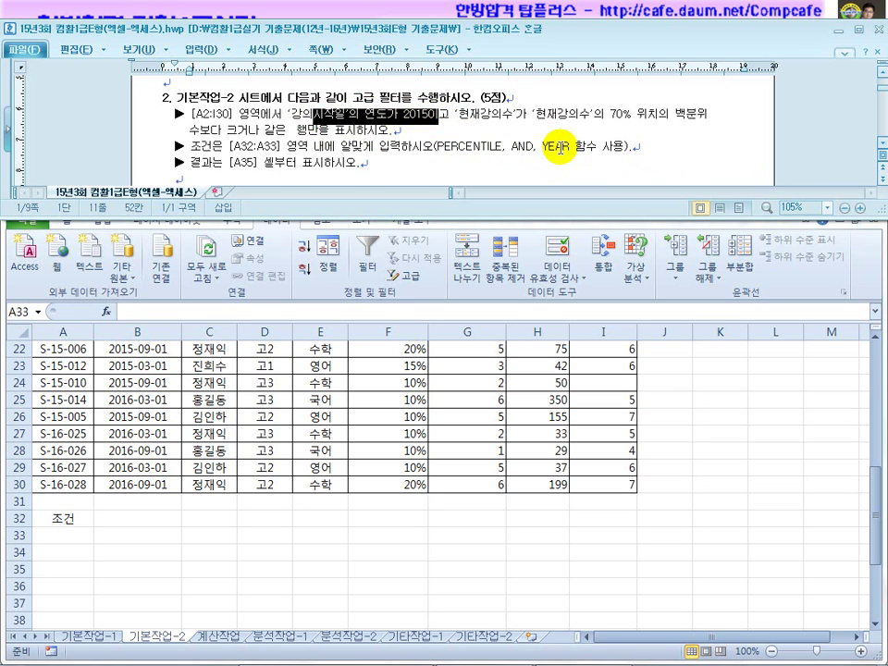
click(65, 537)
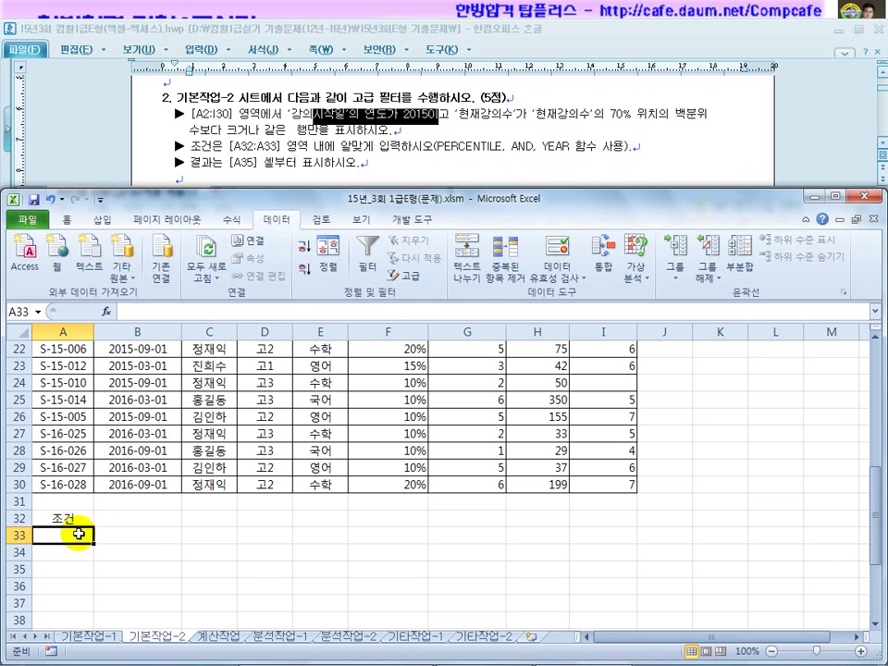
text(=ㅛㄷㅁ)
key(BackSpace)
text(year()
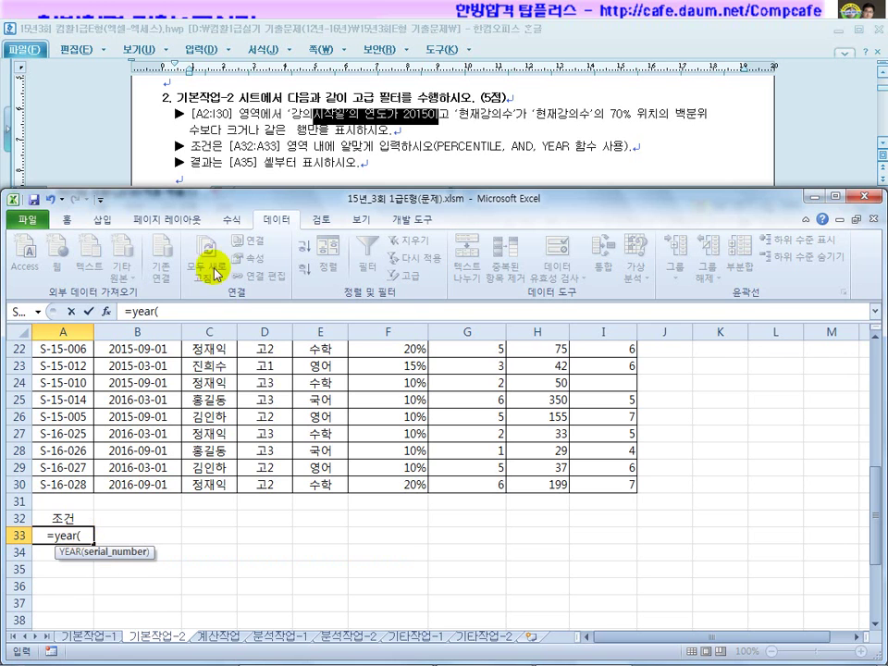
scroll(390, 522, up, 7)
click(149, 383)
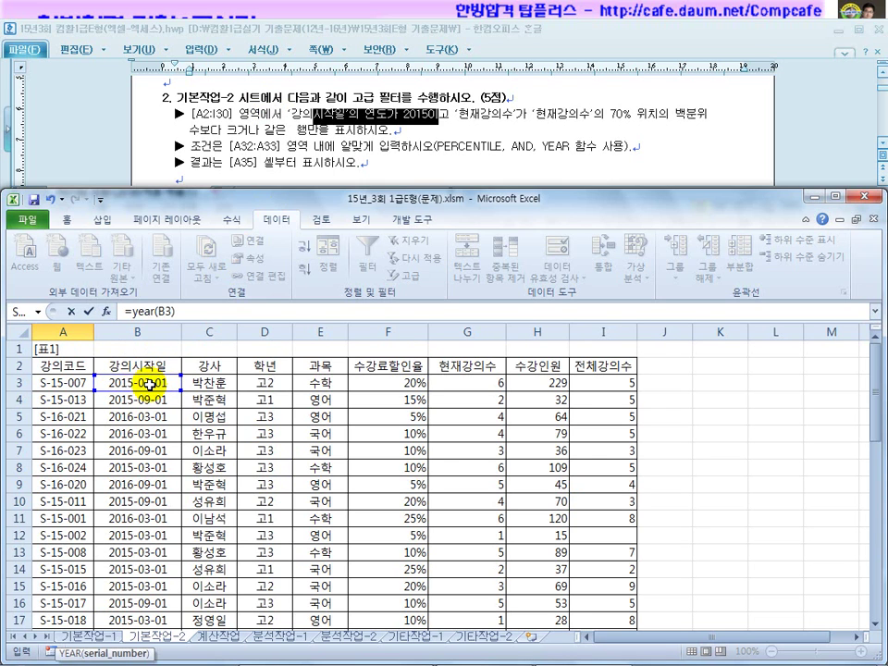
text())
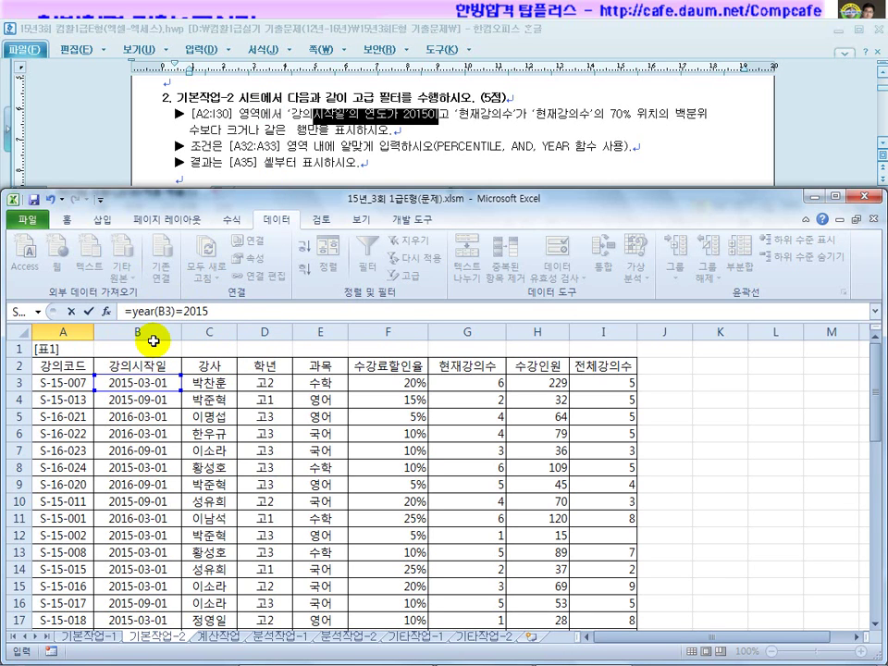
Step: Extend the A33 formula with a second test on 현재강의수, G3>=PERCENTILE($G$3:$G$30,0.7), separated by a comma
click(225, 314)
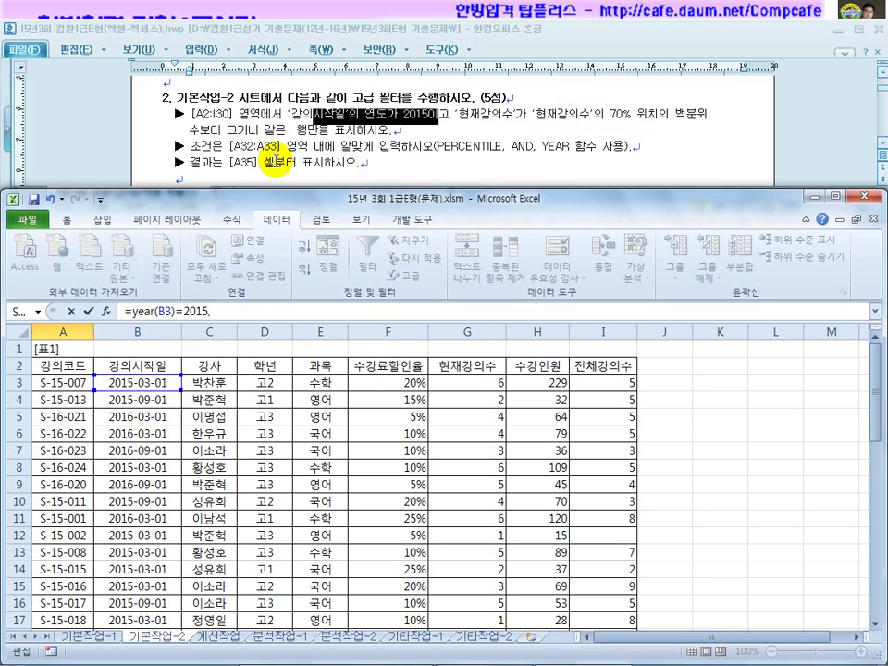
click(476, 386)
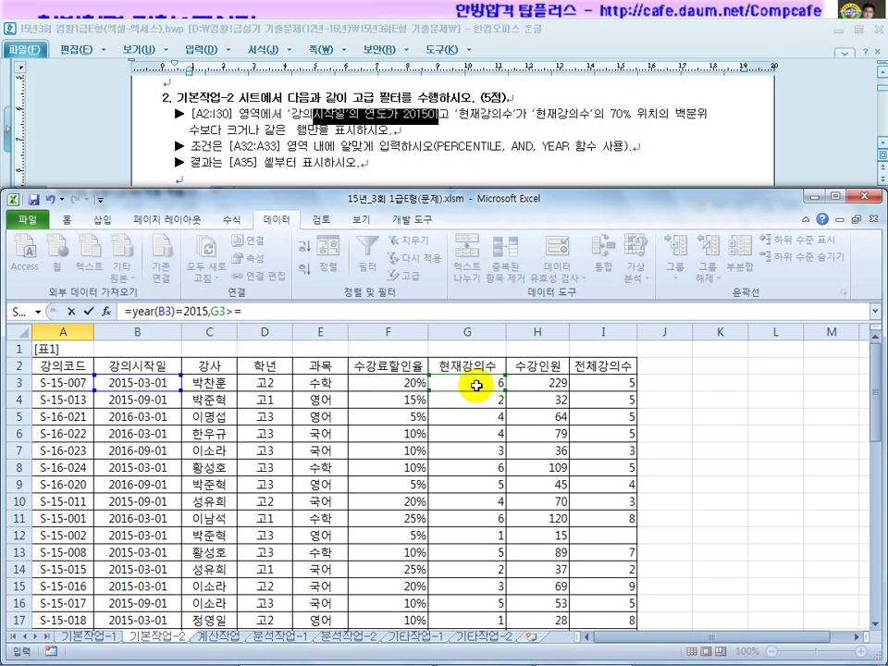
text(>=)
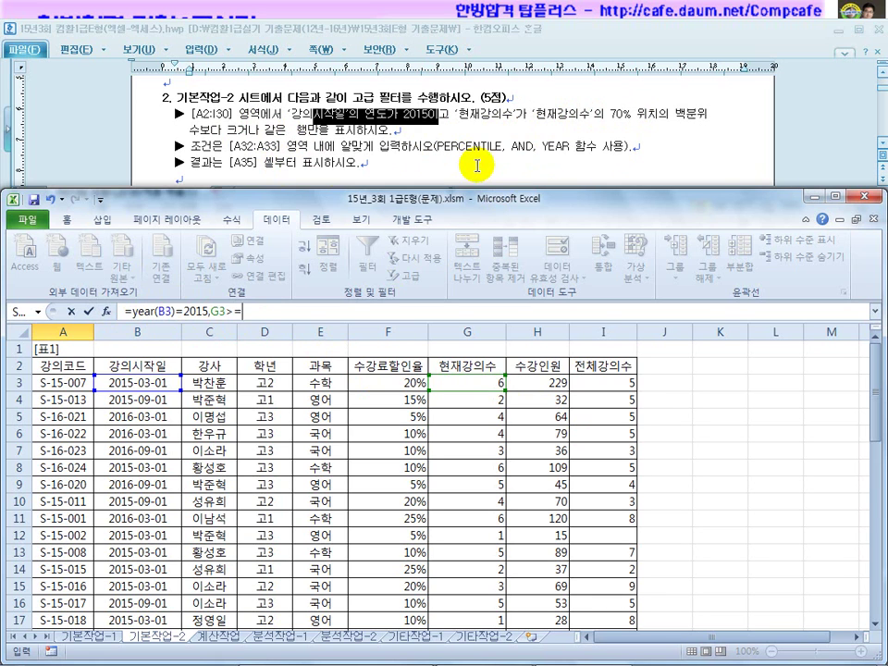
text(p)
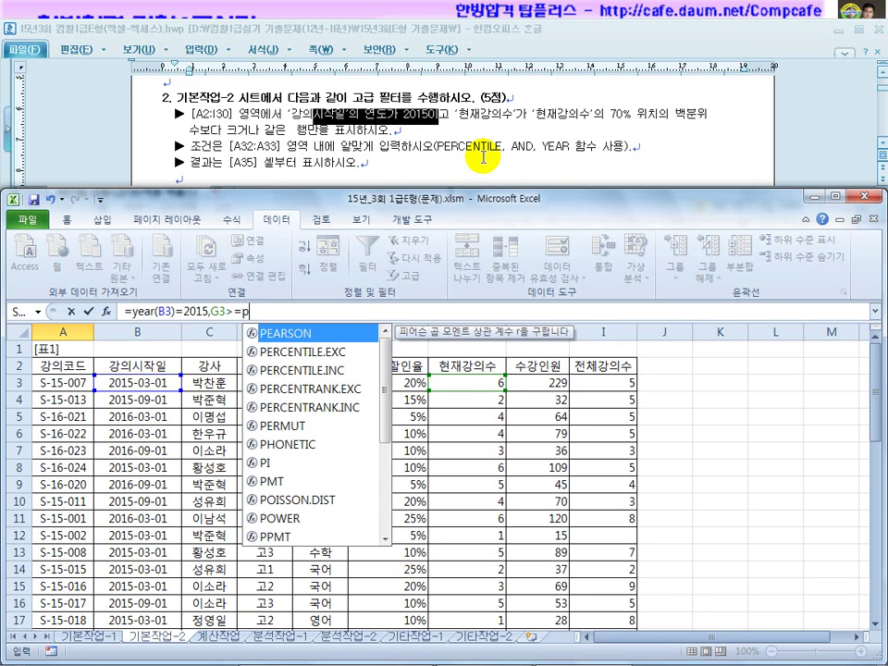
text(er)
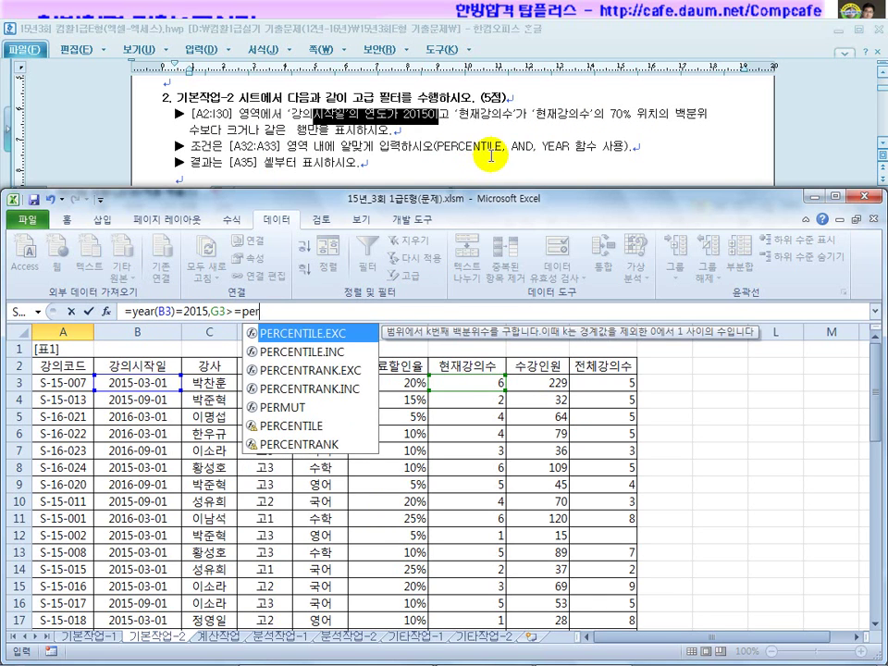
double_click(308, 425)
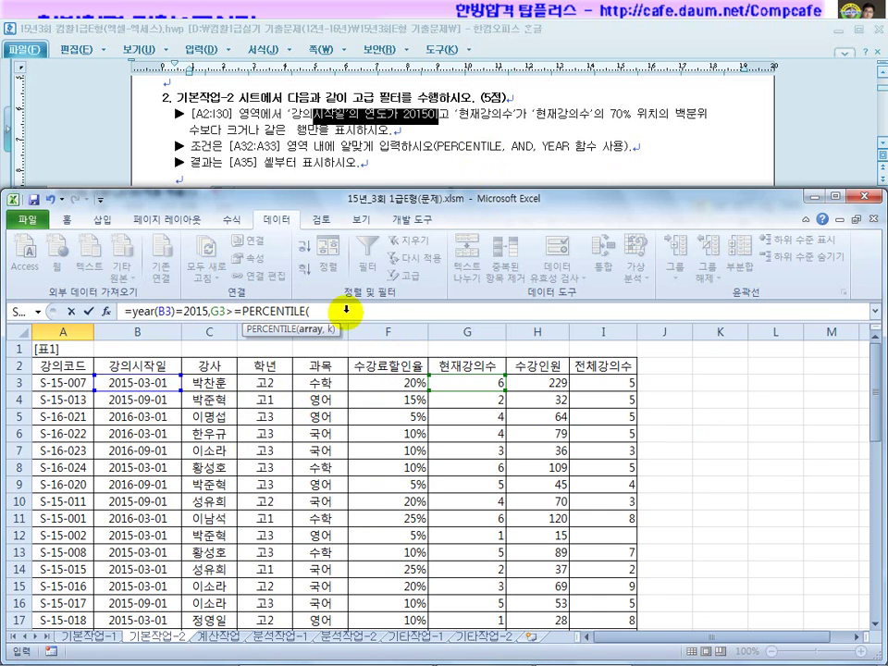
drag(476, 383, 488, 599)
key(F4)
text(,0.7)
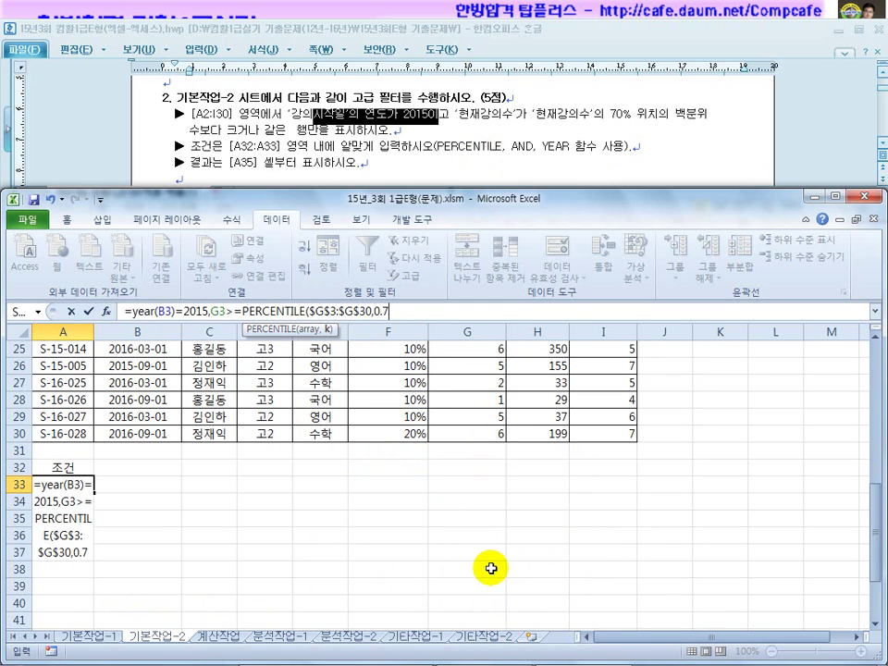
text())
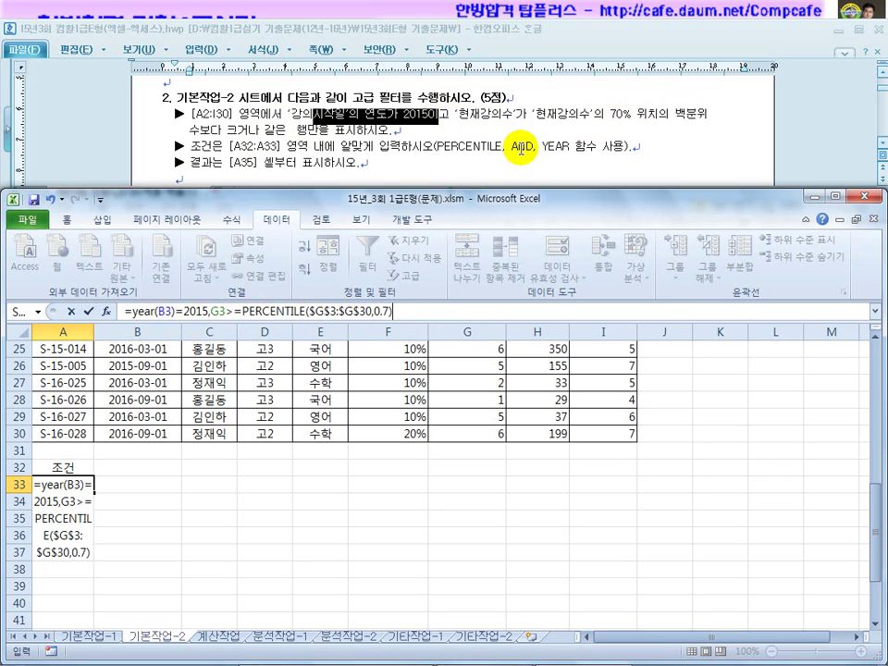
Step: Wrap both tests of the A33 criteria formula in an AND function and commit the formula
click(131, 311)
text(and)
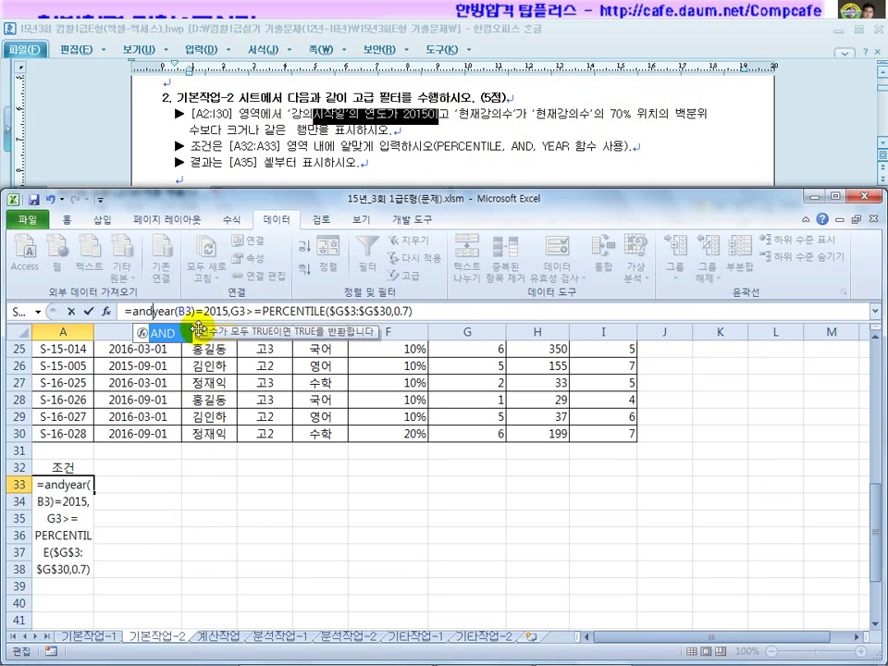
text(()
click(441, 311)
text())
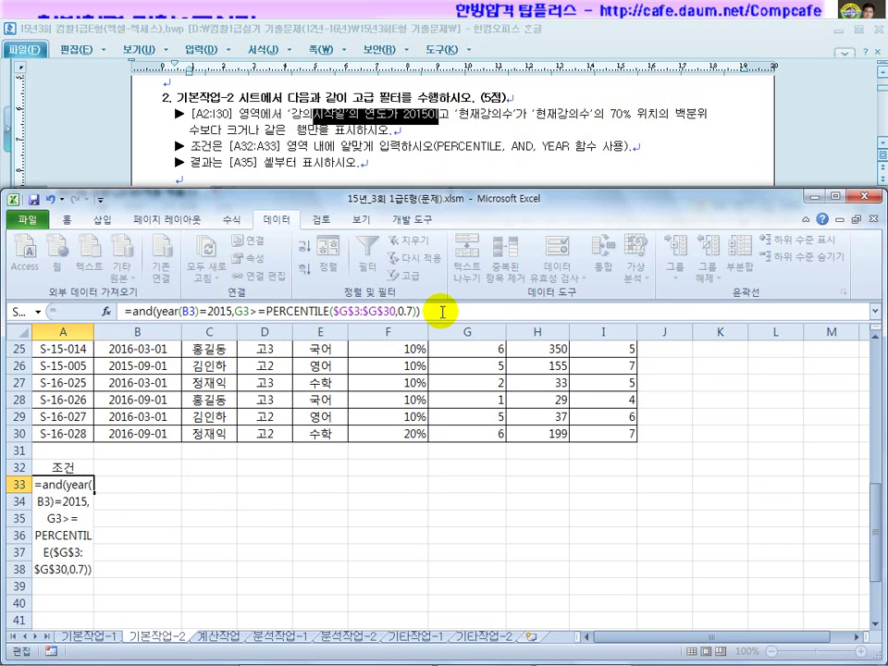
key(Return)
click(69, 487)
Step: Open the Advanced Filter for the list A2:I30 and set the criteria range to A32:A33
click(297, 414)
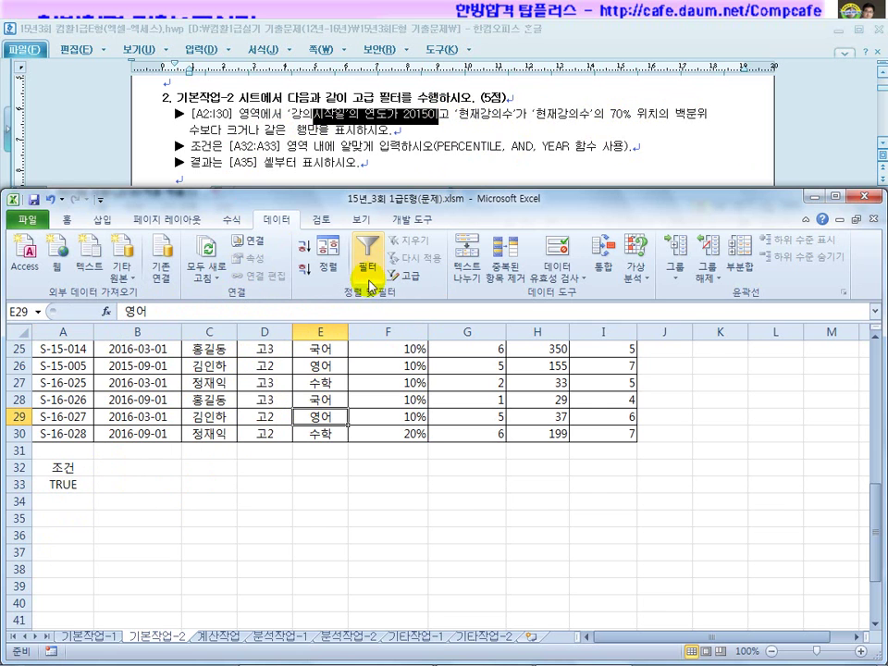
click(405, 275)
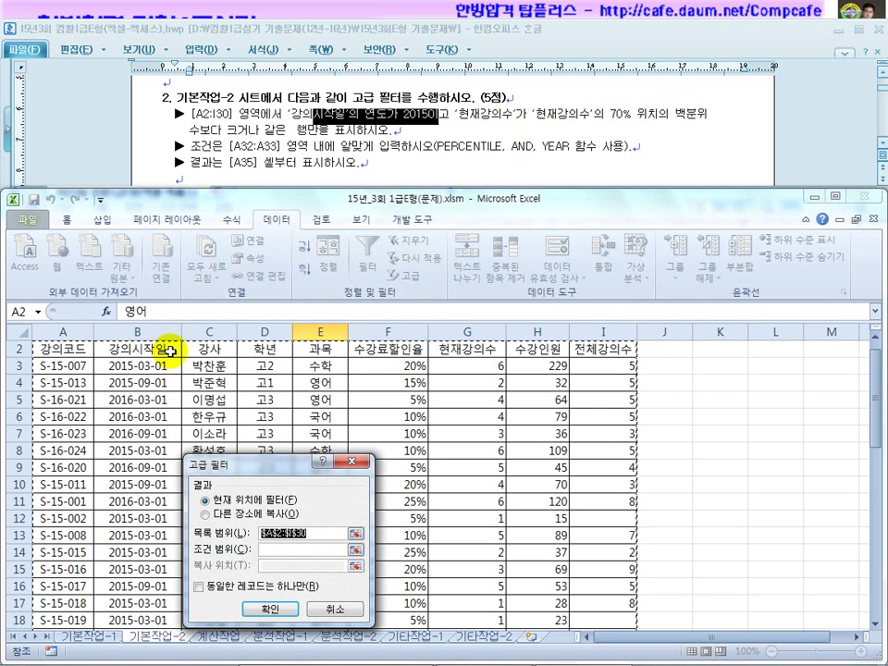
scroll(352, 501, down, 2)
scroll(250, 532, down, 7)
click(271, 547)
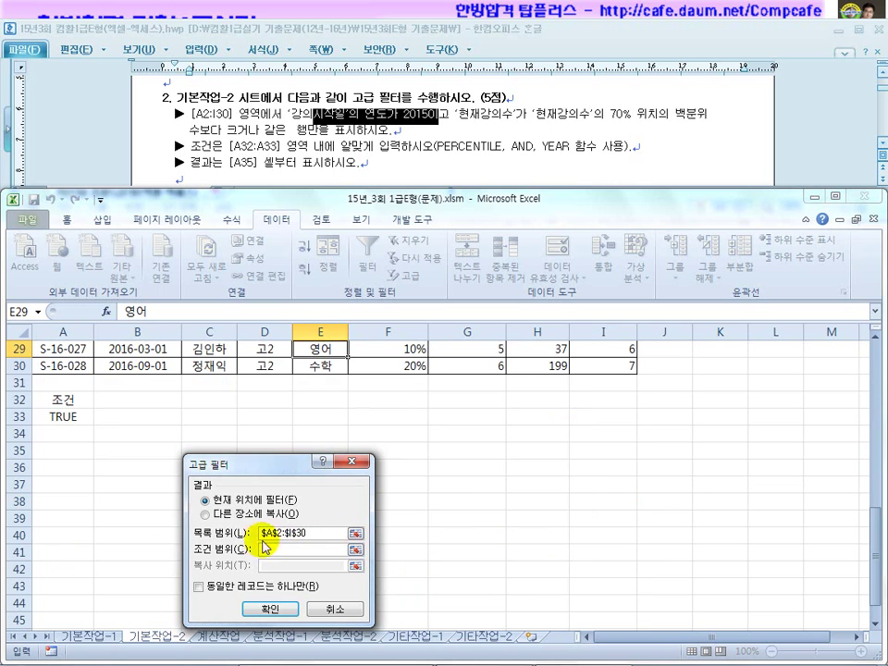
drag(70, 399, 70, 419)
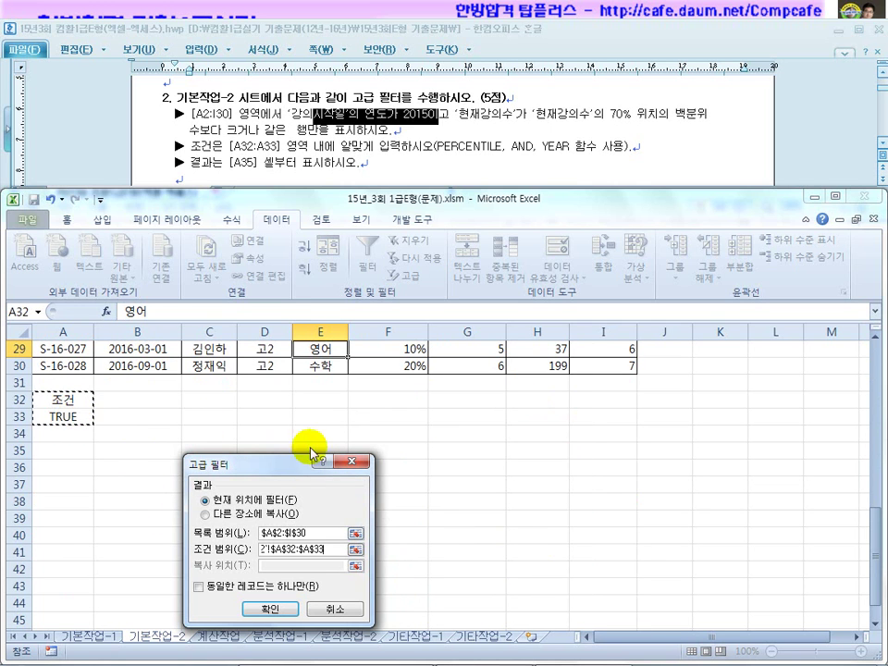
Step: Have the filter results copied to another location starting at cell A35, and run the Advanced Filter
click(205, 513)
click(292, 566)
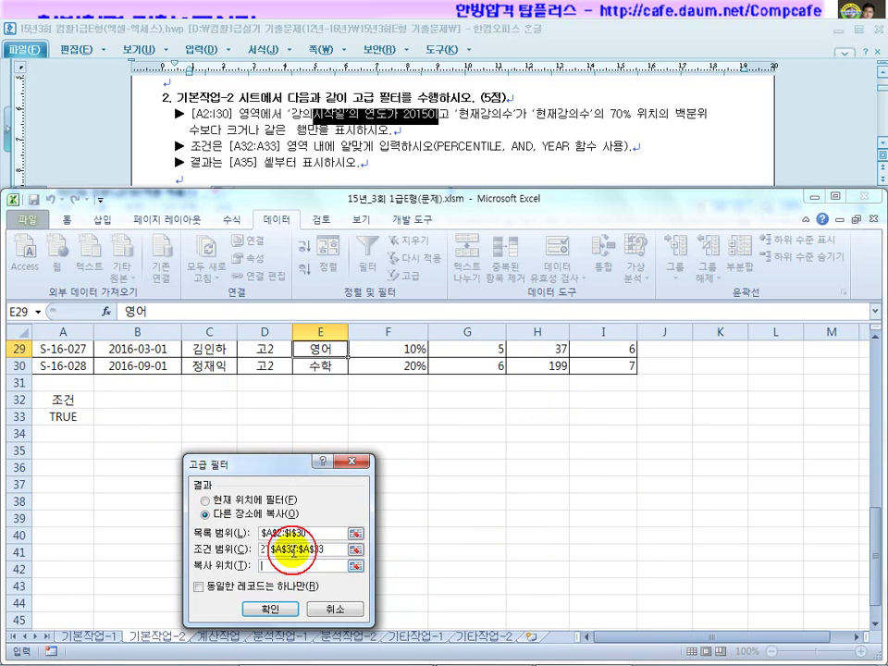
click(68, 448)
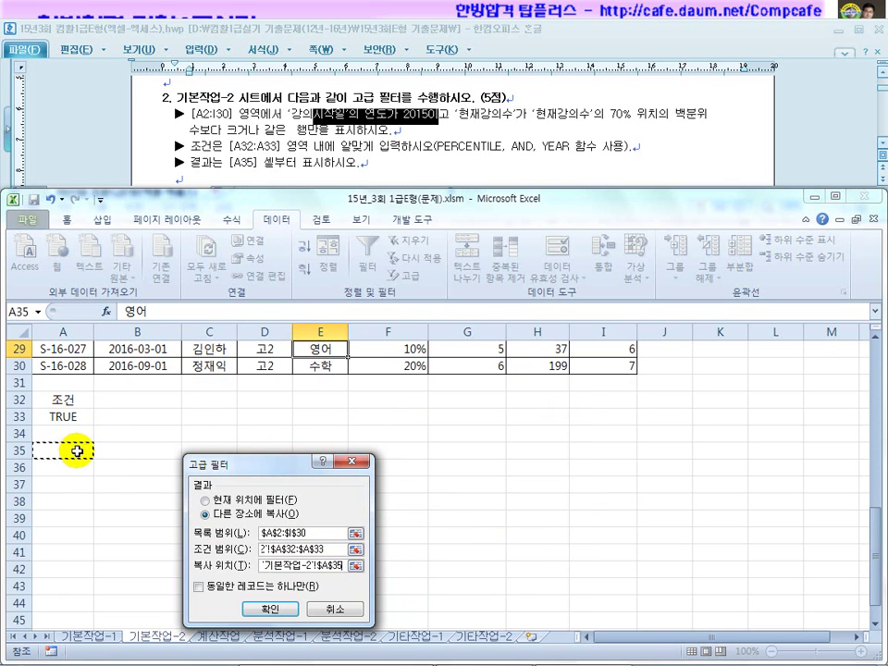
click(268, 611)
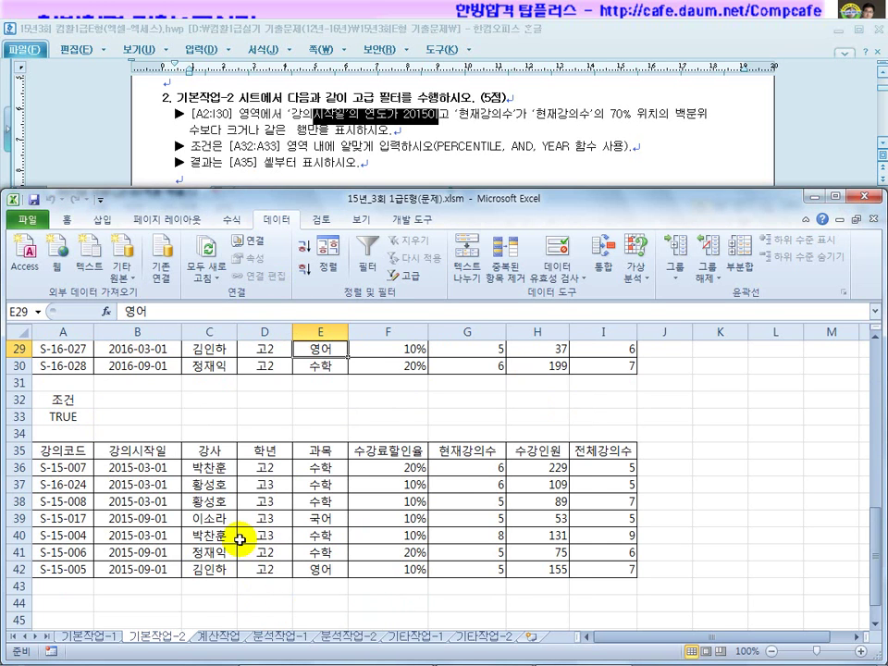
scroll(239, 540, up, 4)
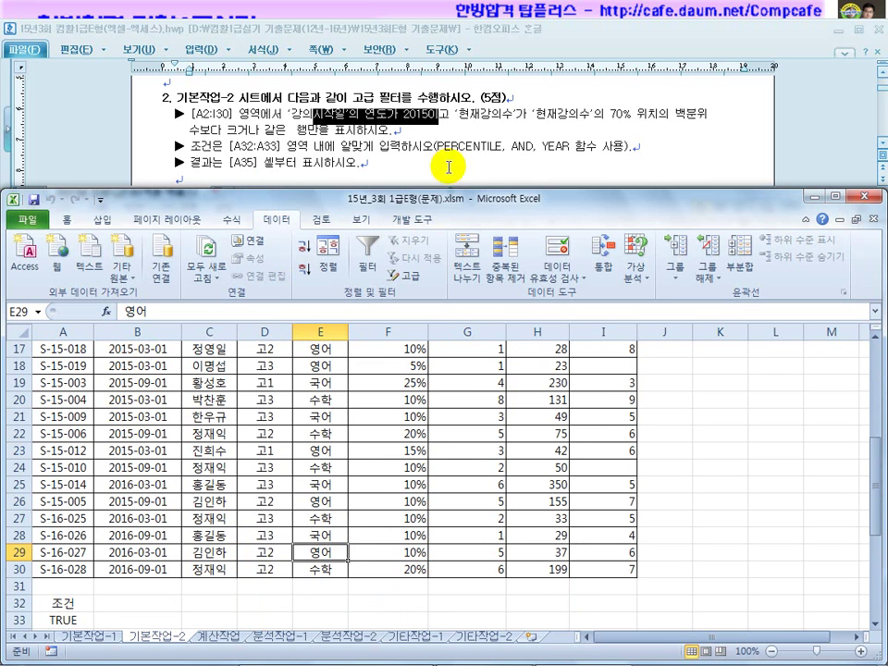
Step: Switch to the Hangul exam document and consult task 3 on conditional formatting for the 기본작업-2 sheet
click(418, 160)
scroll(419, 159, down, 3)
scroll(418, 159, up, 1)
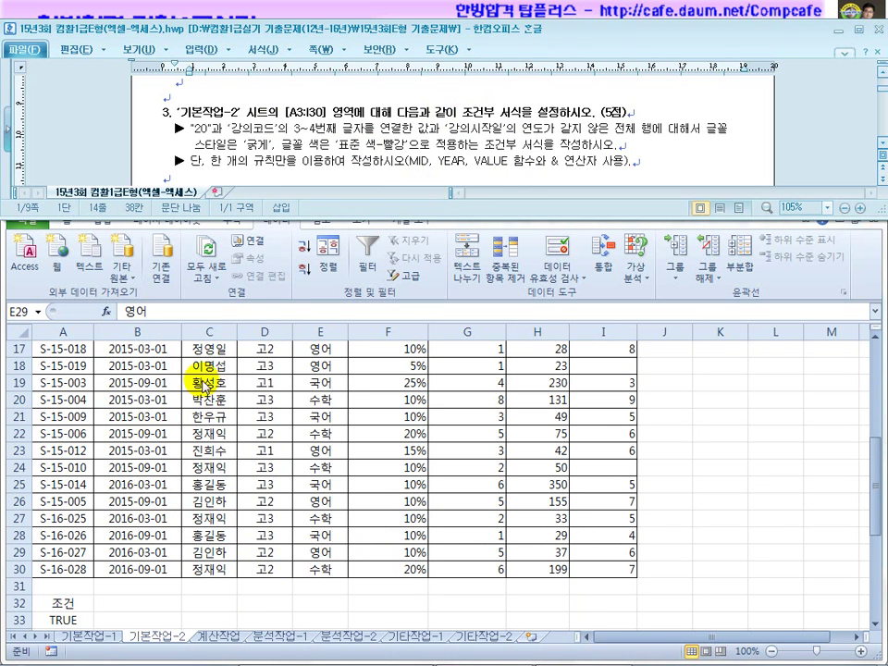
click(204, 382)
click(417, 159)
click(475, 149)
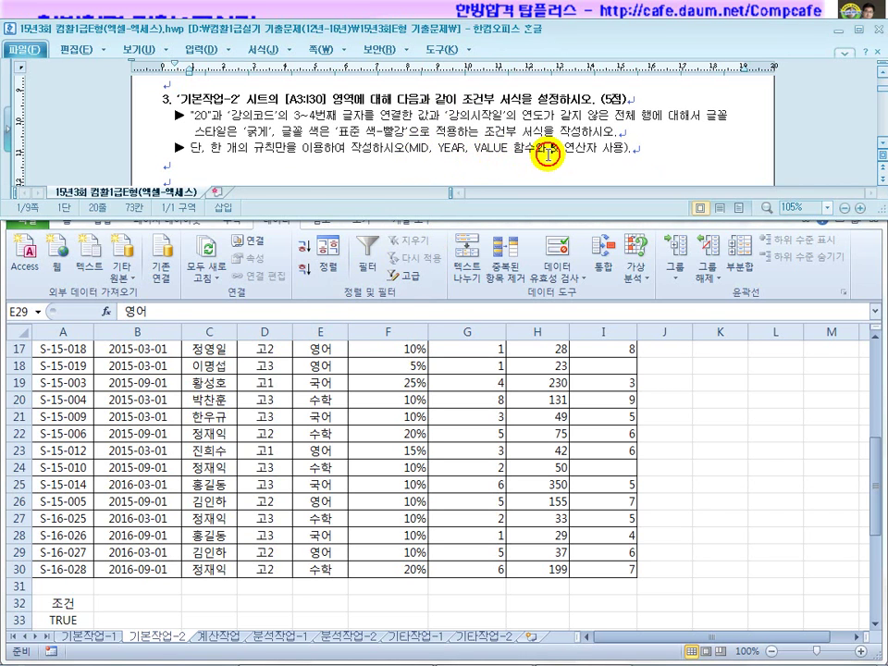
Step: In Excel, select A3:I30 and start a new conditional formatting rule that determines the cells with a formula
click(345, 422)
scroll(335, 370, up, 4)
scroll(278, 426, up, 2)
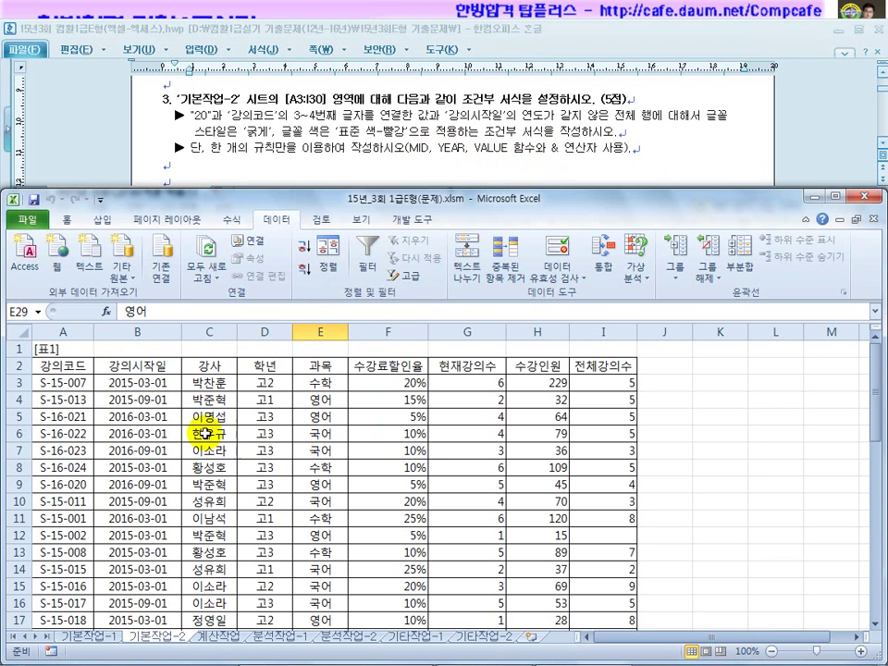
drag(63, 381, 612, 592)
scroll(213, 335, up, 1)
scroll(207, 334, up, 1)
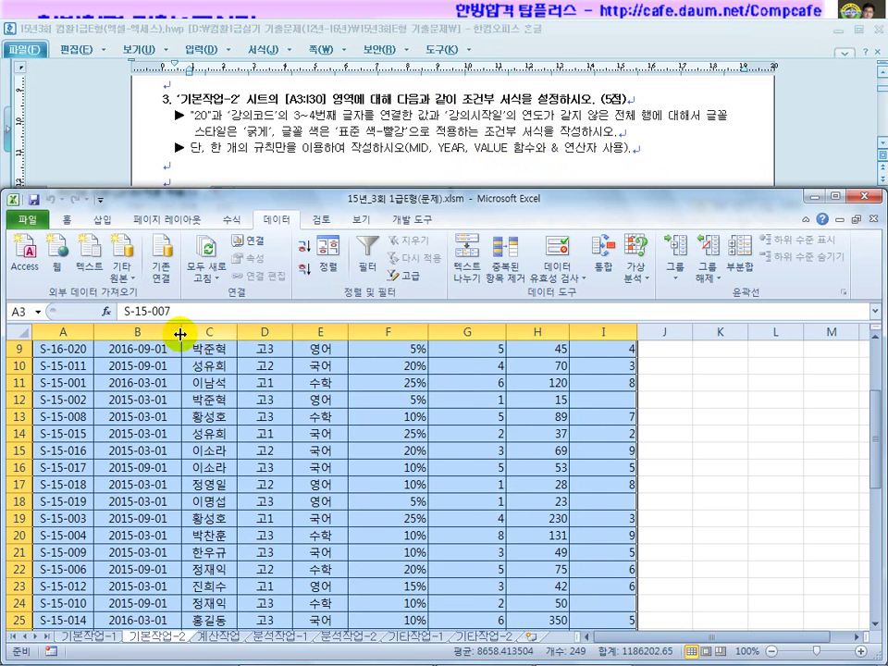
click(67, 220)
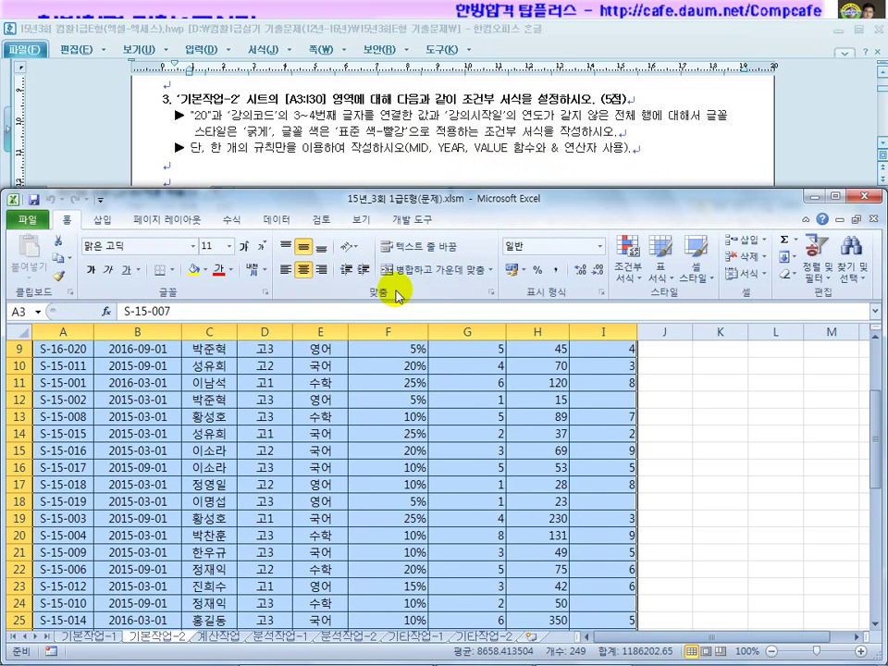
click(629, 262)
click(642, 473)
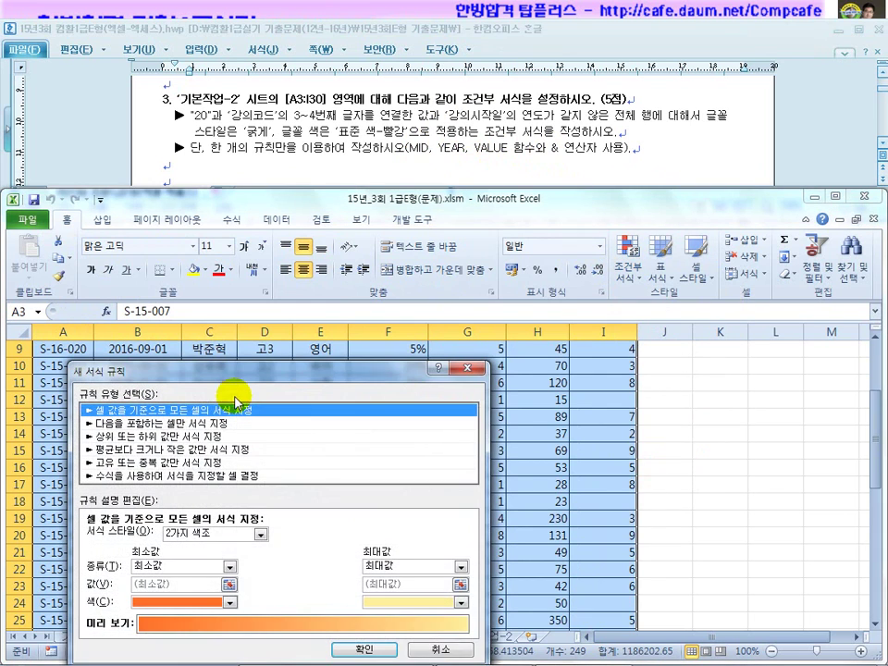
click(176, 476)
drag(224, 381, 384, 292)
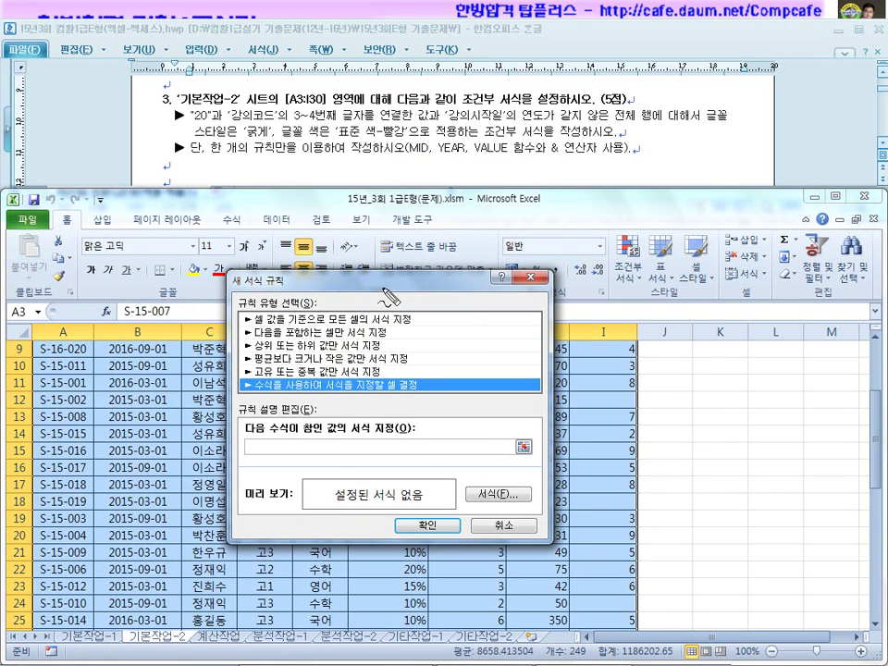
drag(209, 152, 283, 163)
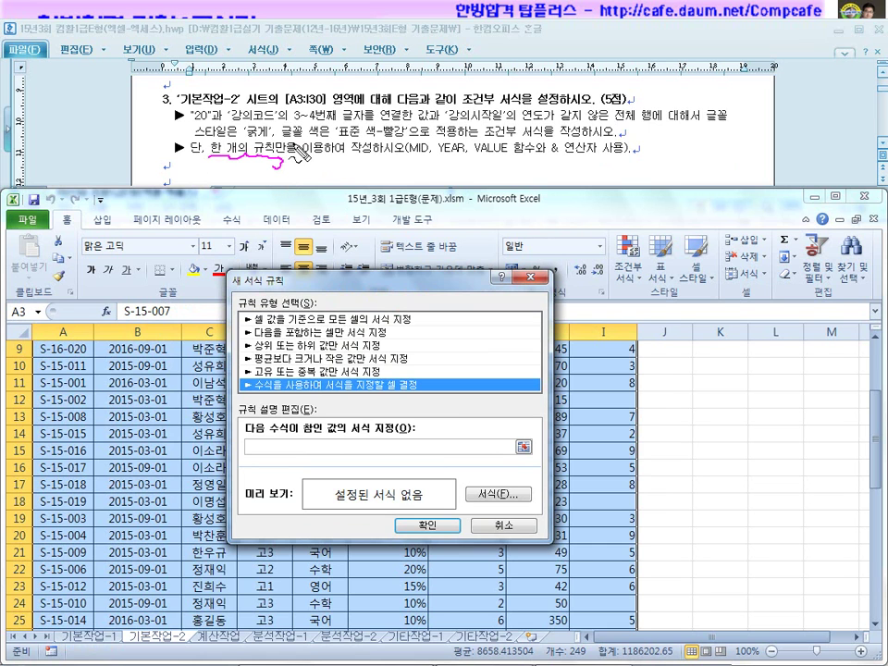
drag(191, 119, 227, 118)
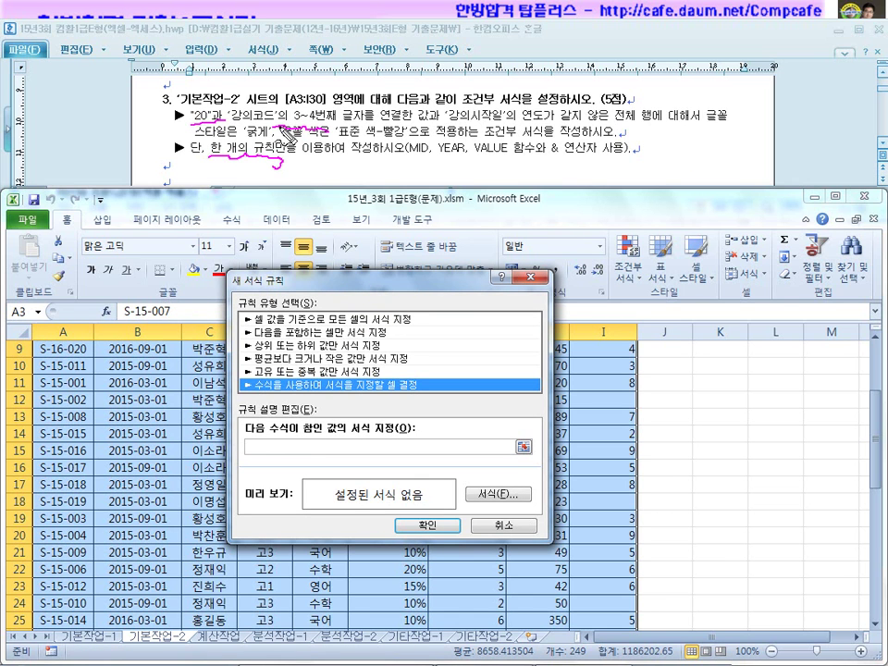
key(Escape)
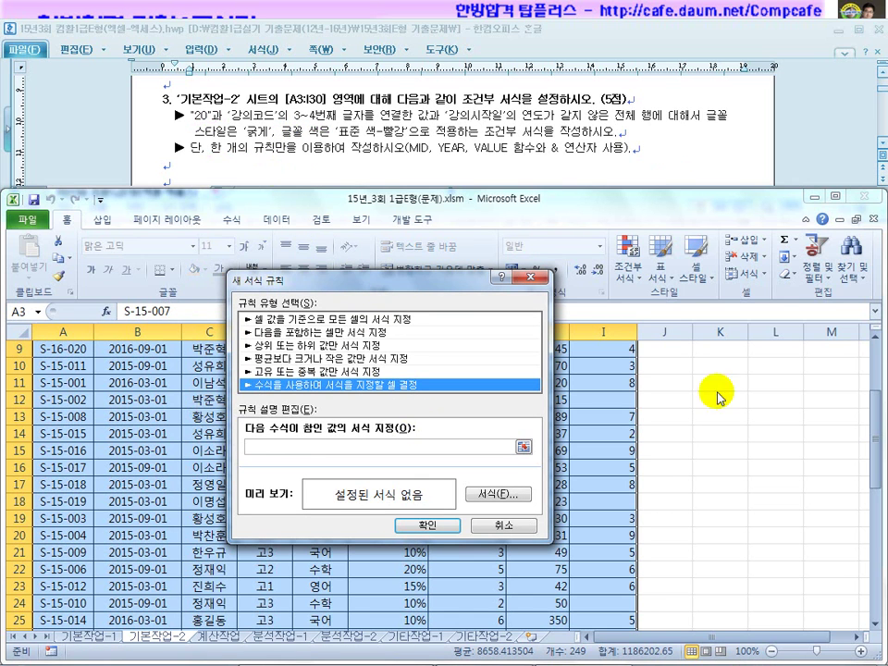
Step: Activate the rule's formula field and move the rule dialog clear of the 강의코드 and 강의시작일 columns at the first data rows
click(407, 446)
scroll(870, 341, up, 3)
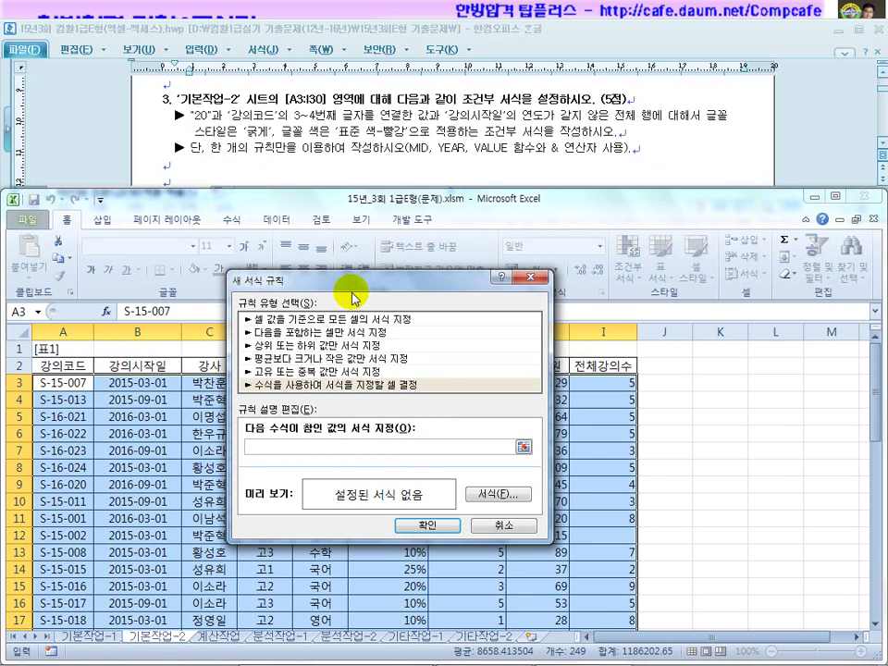
drag(384, 287, 496, 298)
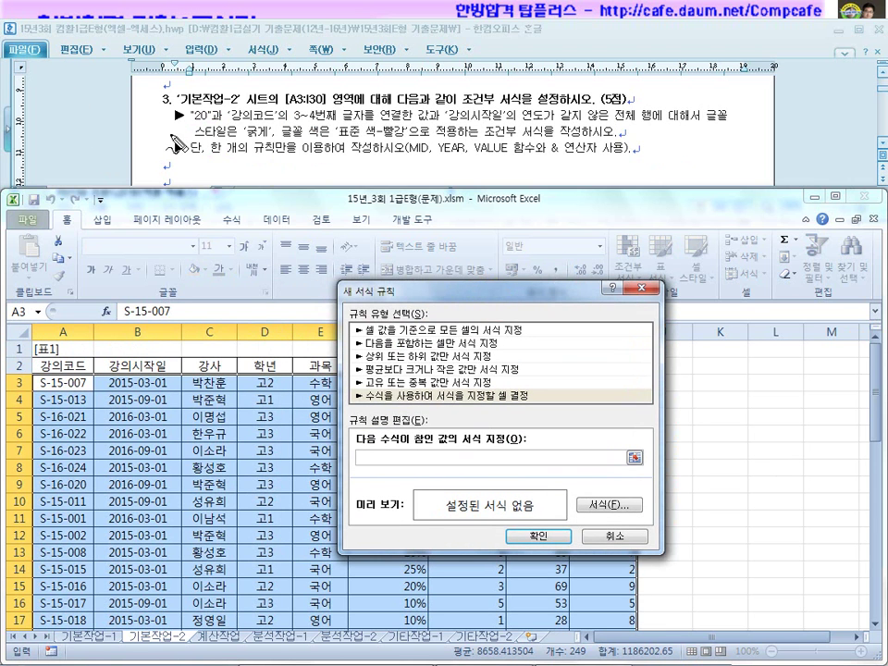
drag(289, 120, 320, 121)
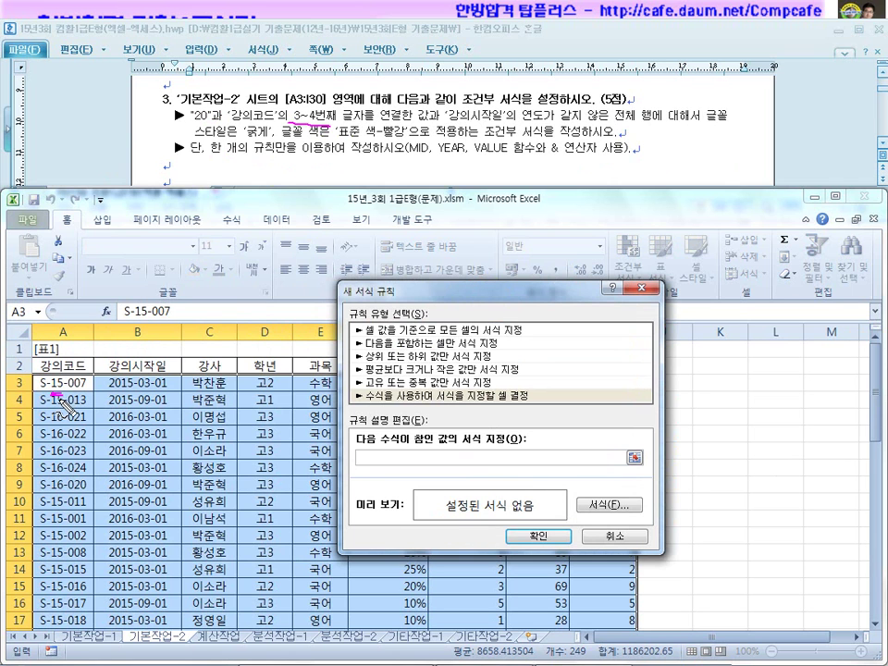
mouse_move(198, 277)
mouse_down()
mouse_move(228, 275)
mouse_move(238, 285)
mouse_up()
drag(240, 266, 252, 265)
drag(203, 288, 255, 293)
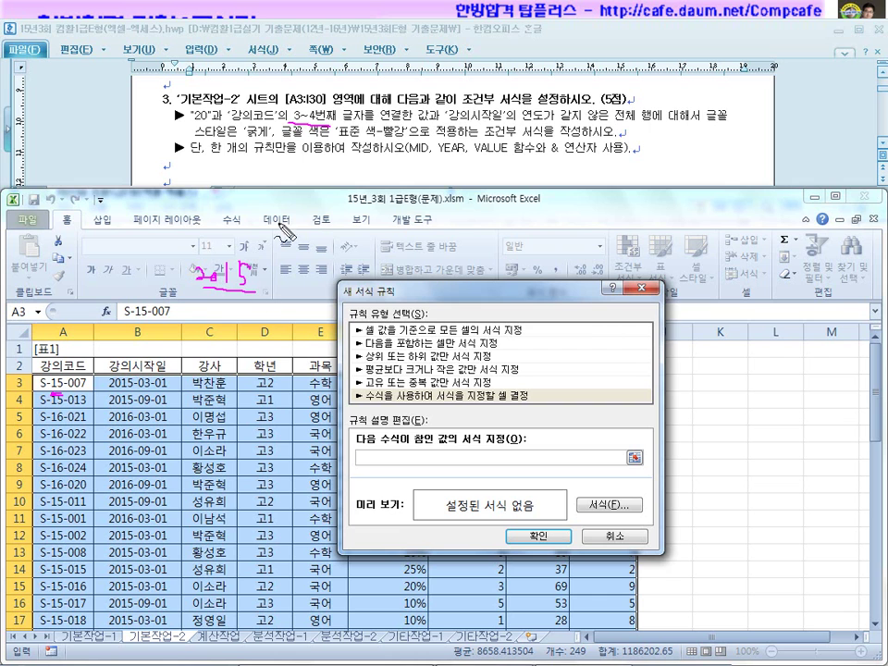
drag(337, 117, 410, 119)
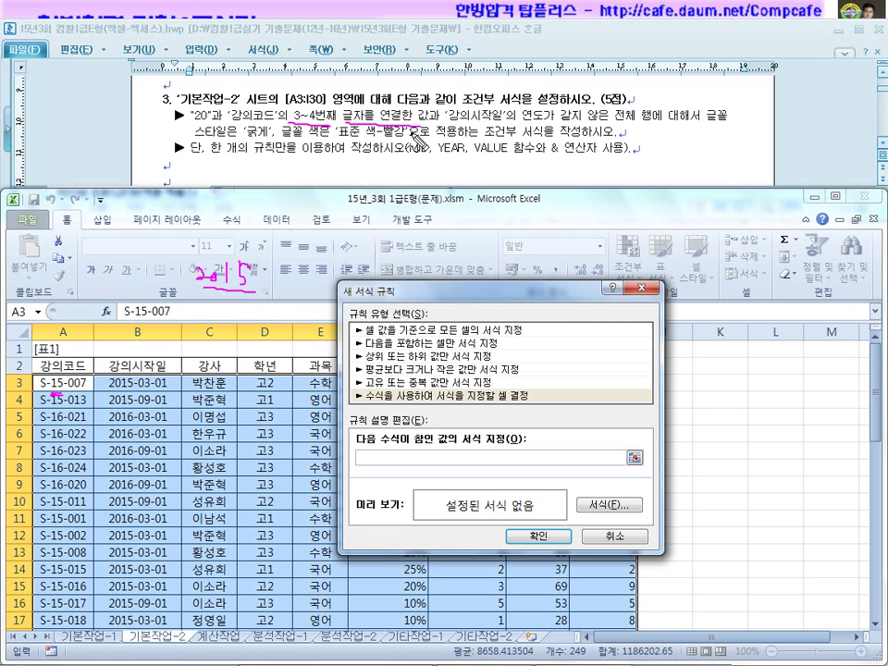
mouse_move(246, 245)
mouse_down()
mouse_move(190, 254)
mouse_move(259, 245)
mouse_move(188, 320)
mouse_up()
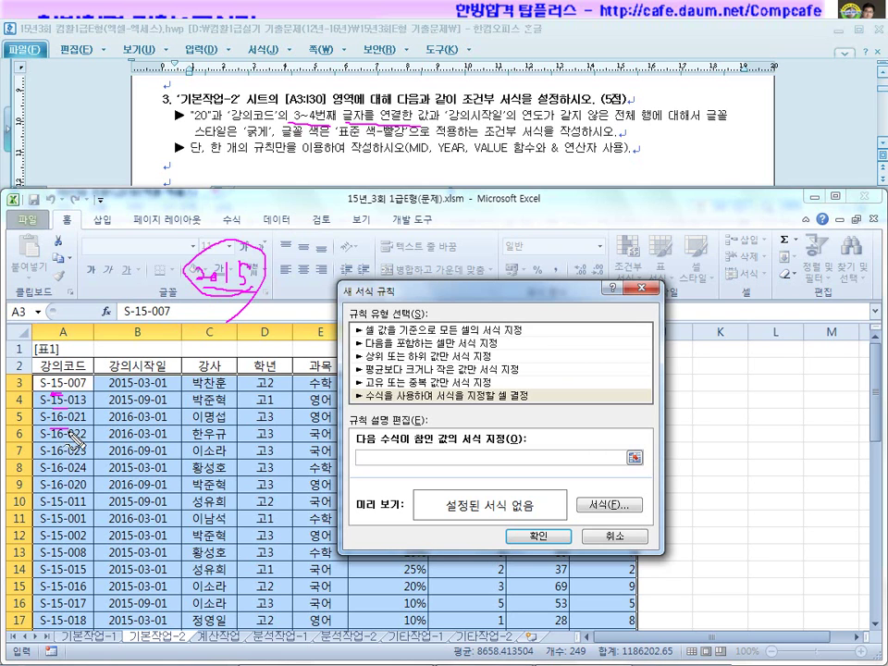
drag(448, 119, 547, 120)
drag(109, 392, 142, 392)
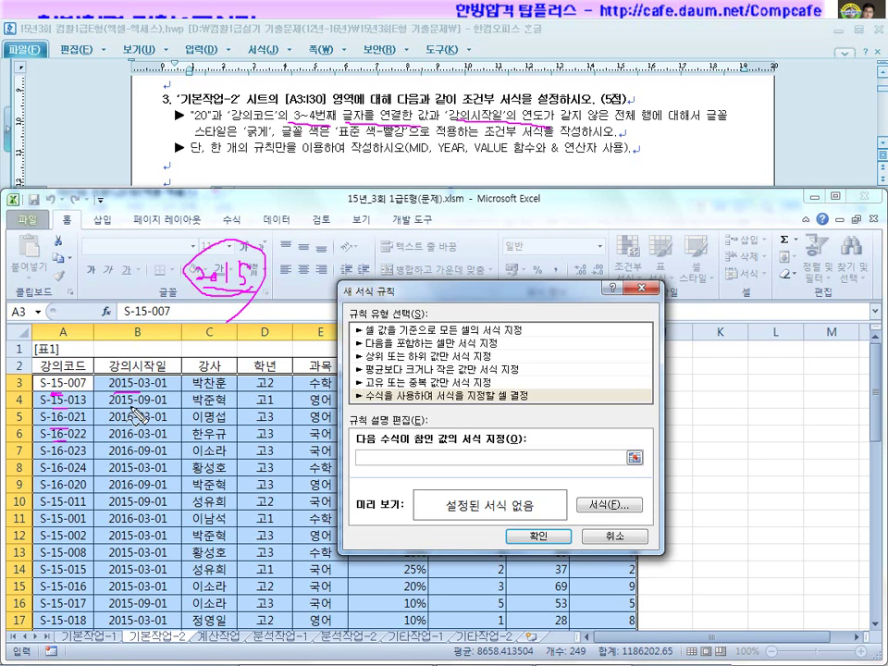
drag(108, 425, 138, 425)
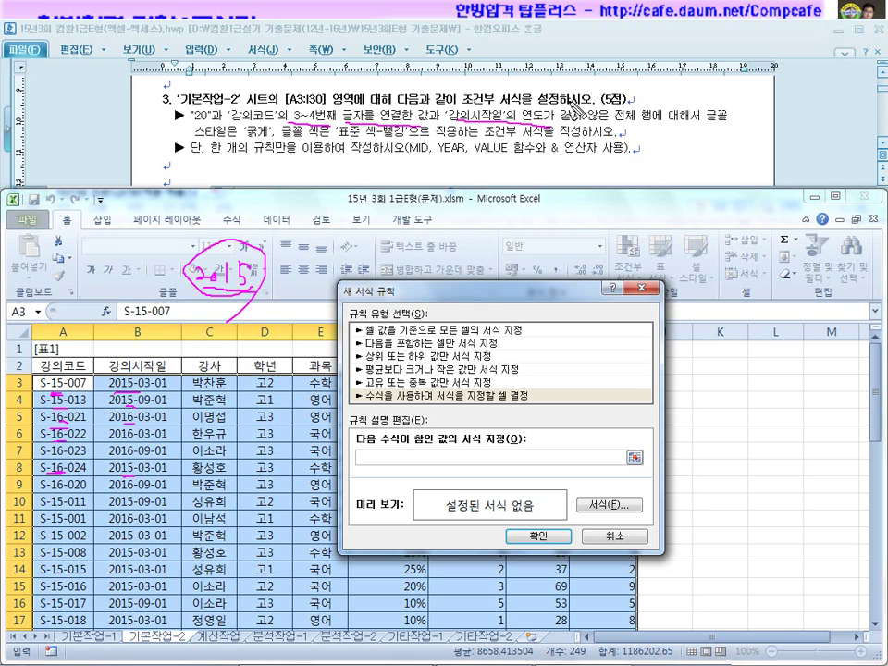
drag(576, 119, 602, 124)
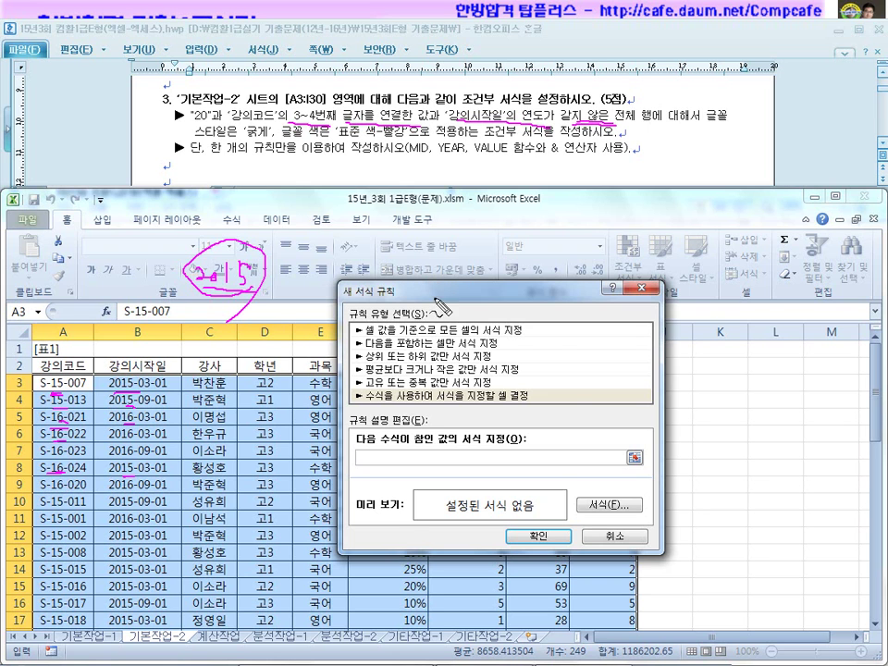
mouse_move(563, 351)
mouse_down()
mouse_move(564, 384)
mouse_move(583, 384)
mouse_up()
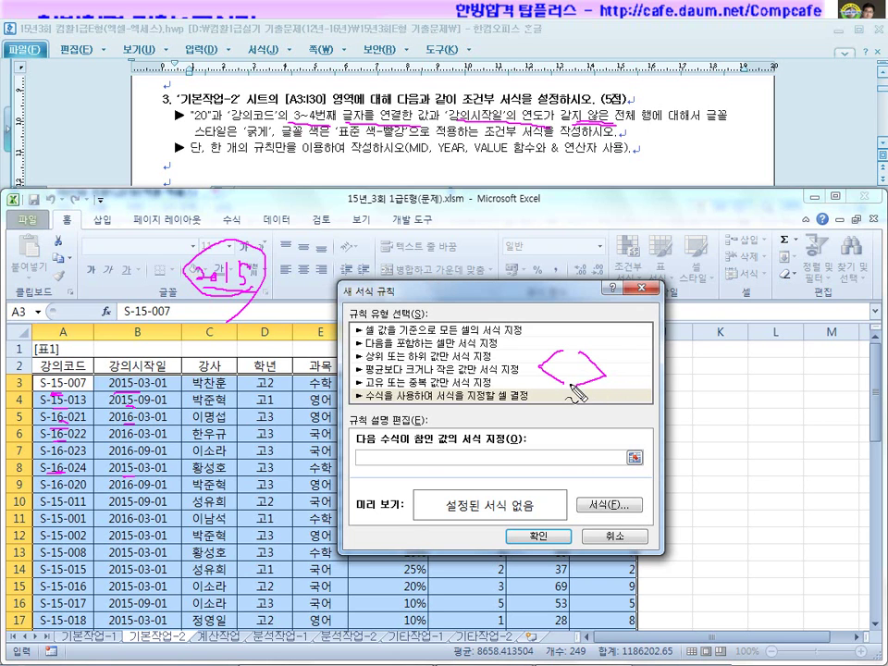
key(Escape)
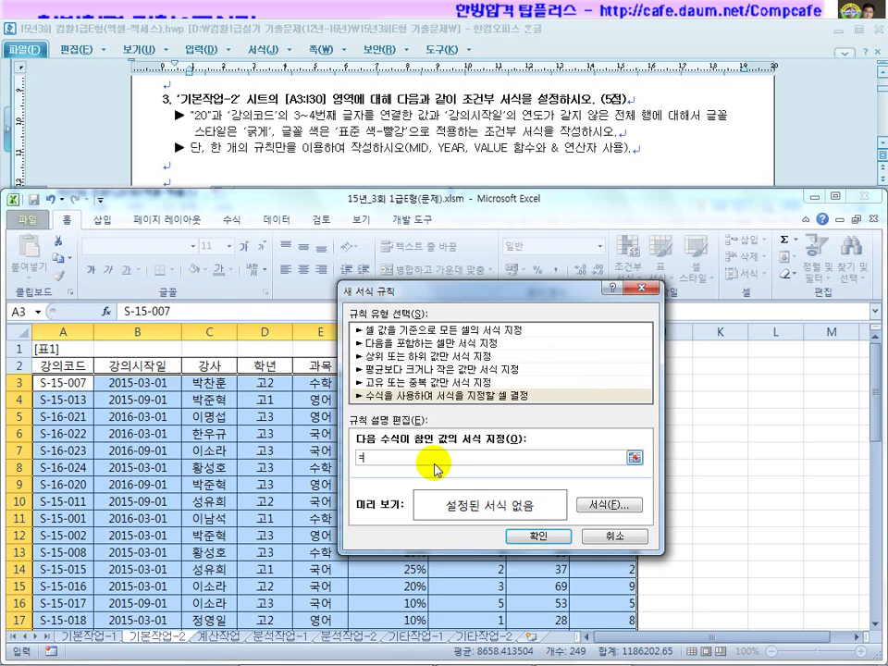
Step: Begin the rule's formula by extracting two characters of the first 강의코드 from the third one, =mid($A3,3,2)
key(BackSpace)
text(=mid()
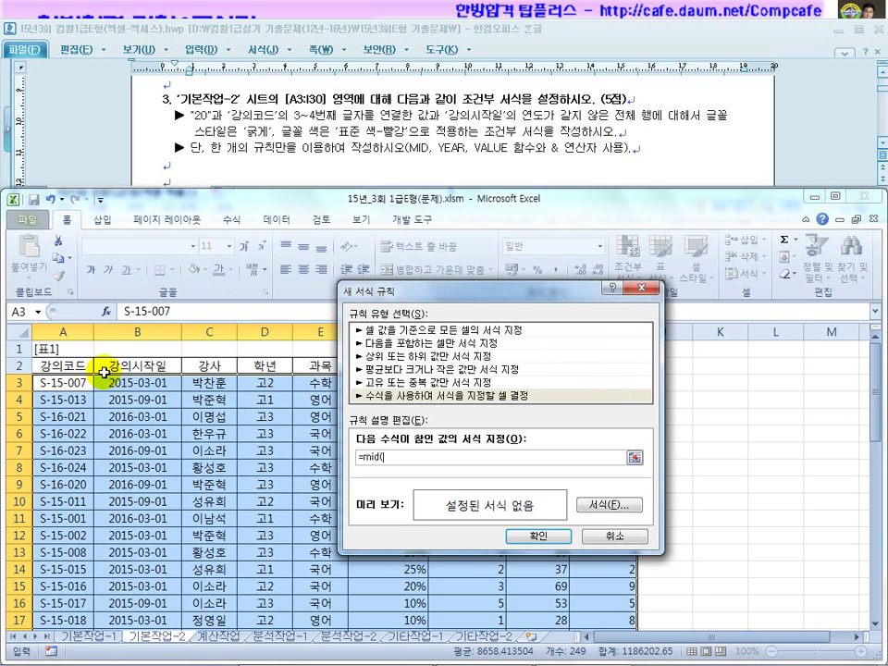
click(60, 383)
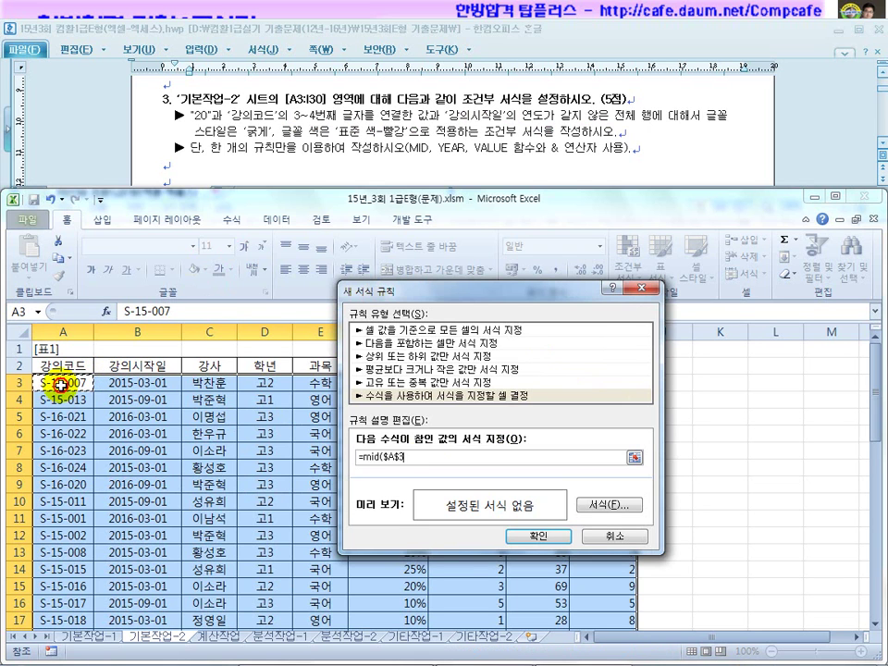
key(F4)
key(F4)
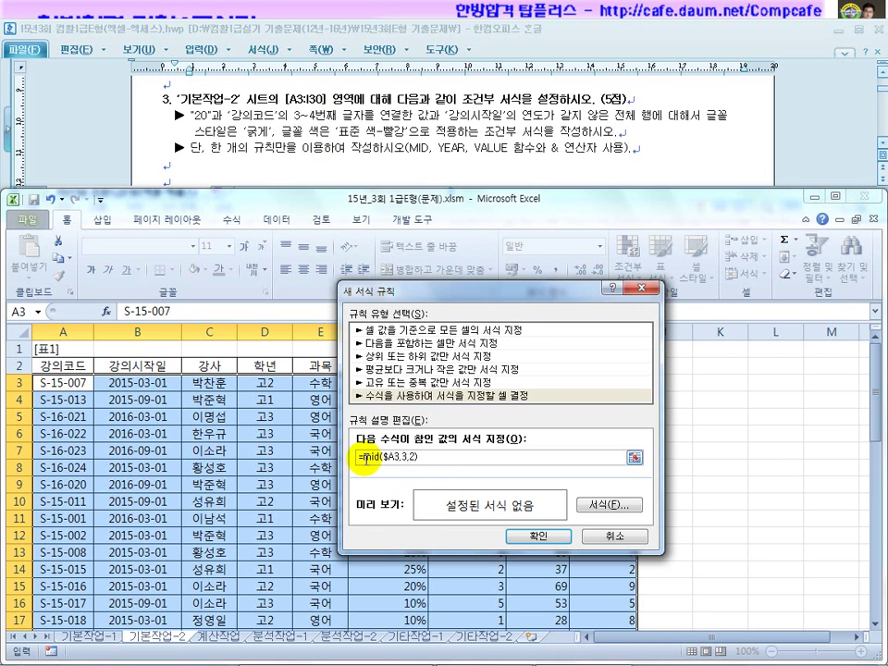
Step: Prefix the MID expression with the quoted text "20" joined by &, making the formula ="20"&mid($A3,3,2)
key(Home)
key(Right)
text(20)
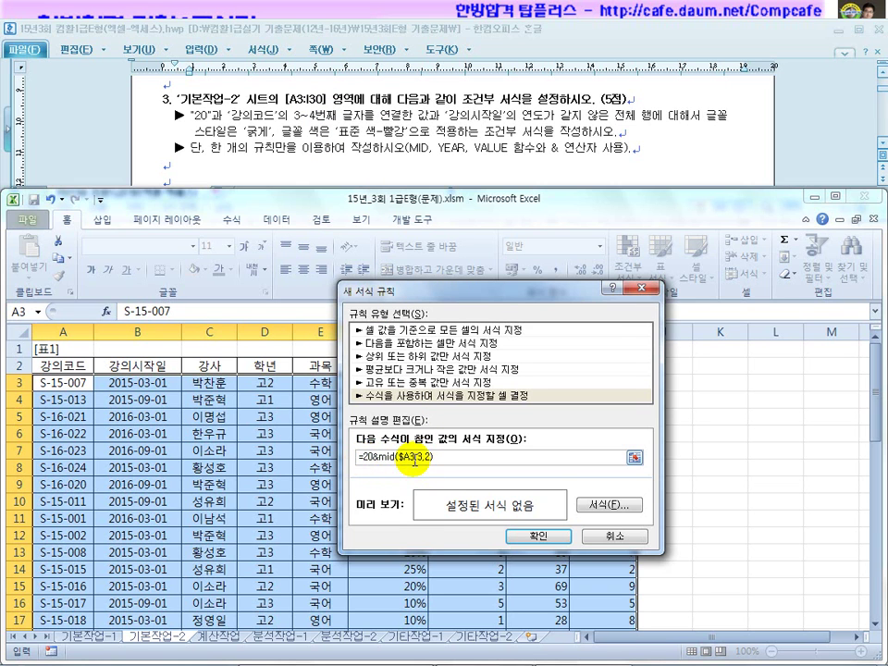
text("20)
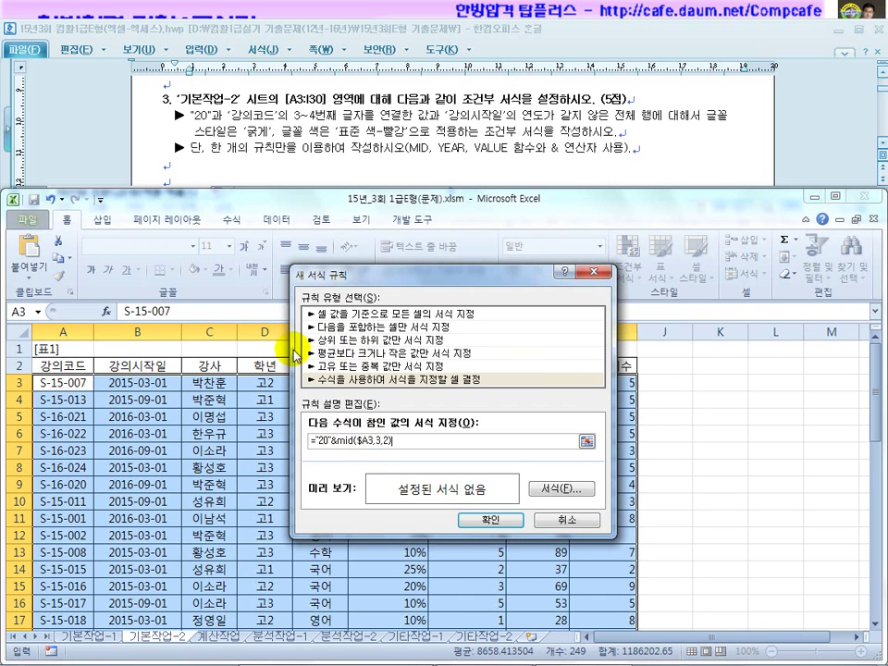
key(ctrl+shift+d)
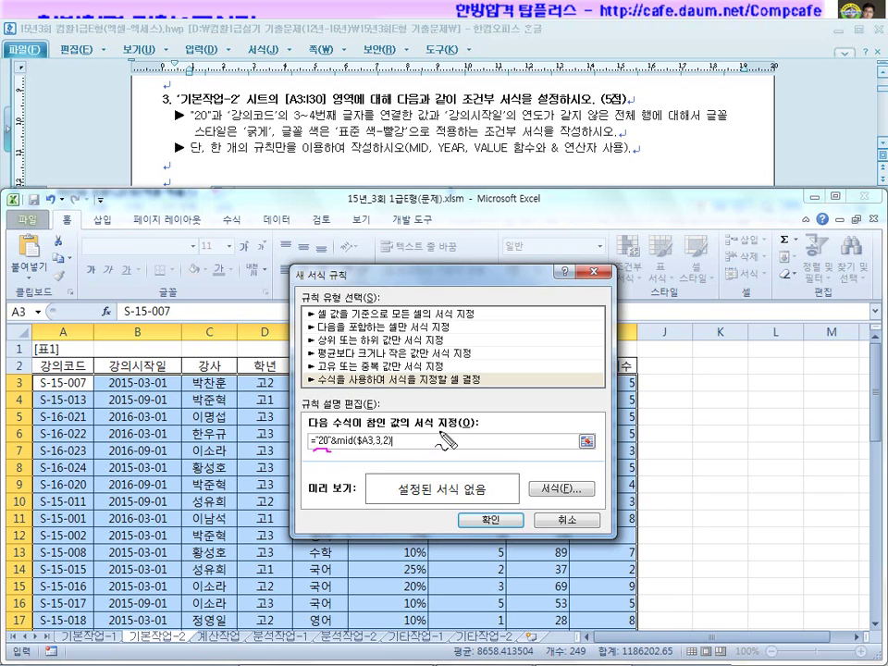
drag(469, 433, 475, 443)
drag(189, 120, 205, 121)
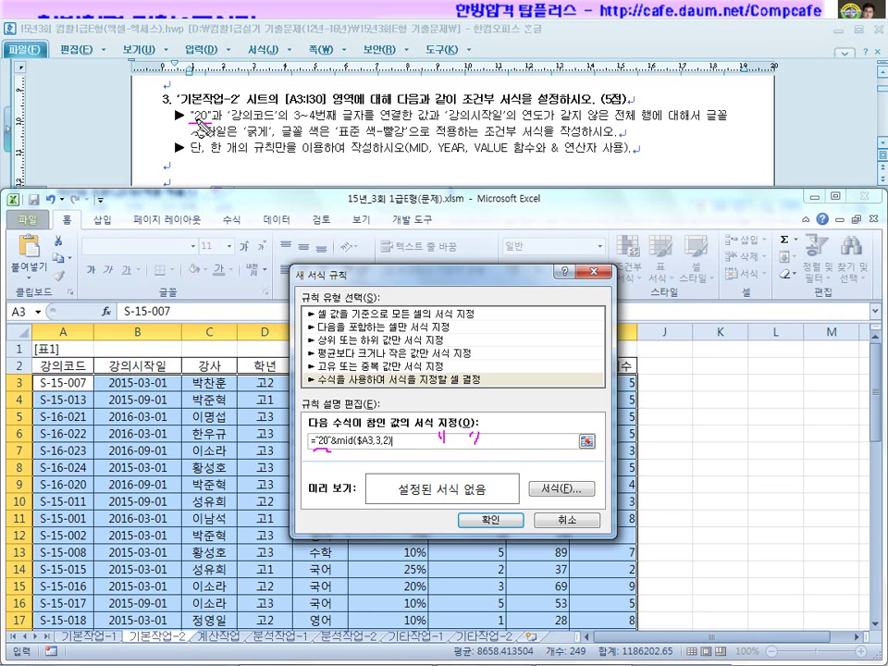
key(Escape)
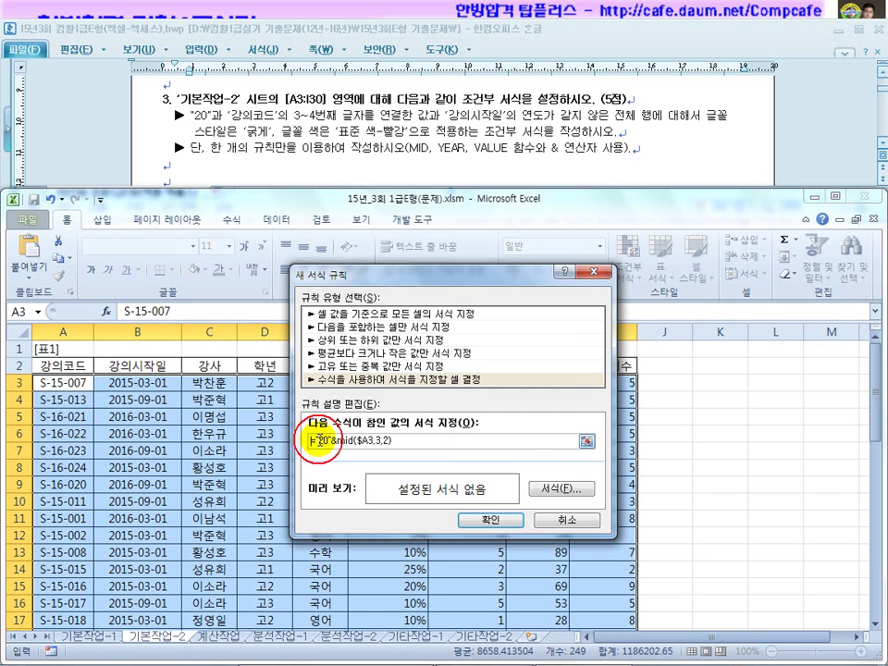
Step: Remove the quotation marks around 20 in the rule's formula, making it =20&mid($A3,3,2)
key(BackSpace)
click(327, 442)
key(BackSpace)
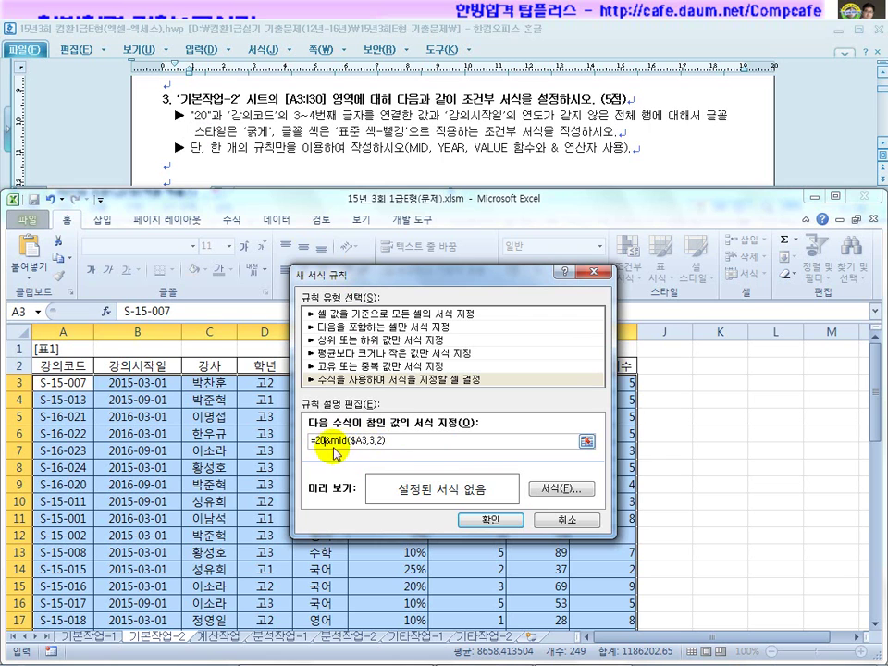
double_click(317, 442)
click(326, 442)
drag(347, 441, 404, 442)
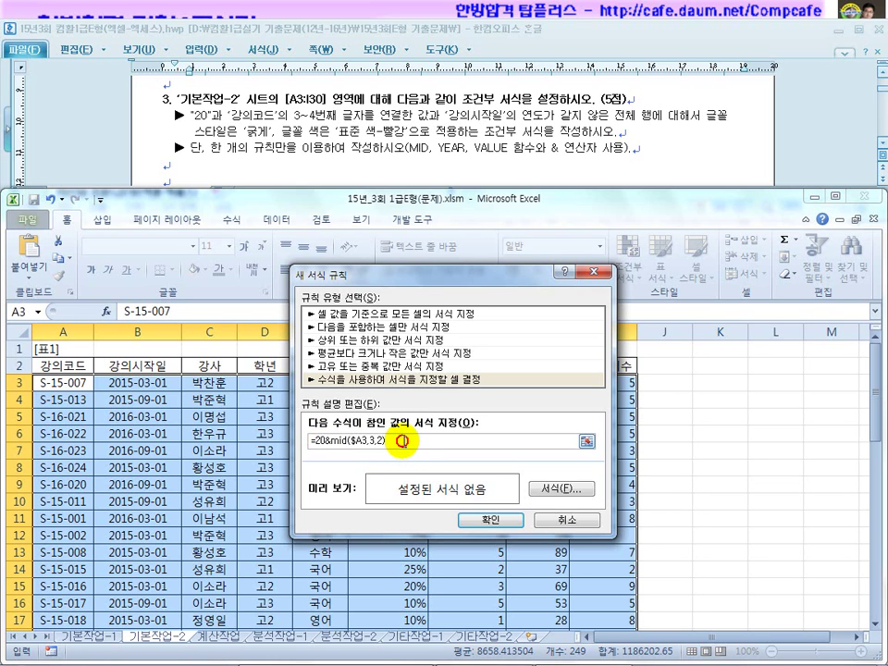
double_click(317, 441)
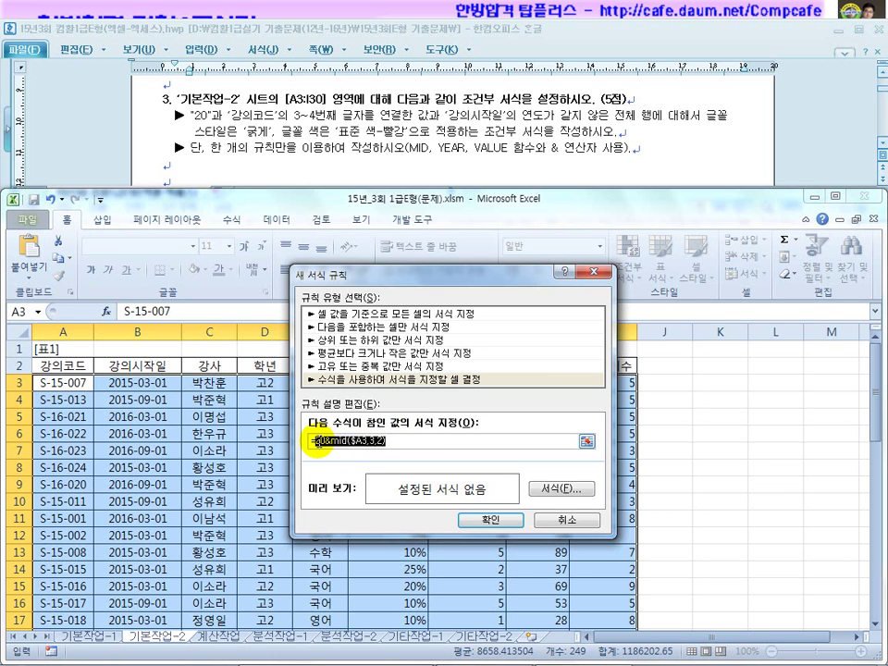
Step: Extend the rule's formula with a not-equal comparison to the year of the first 강의시작일, <>year($B3)
click(401, 444)
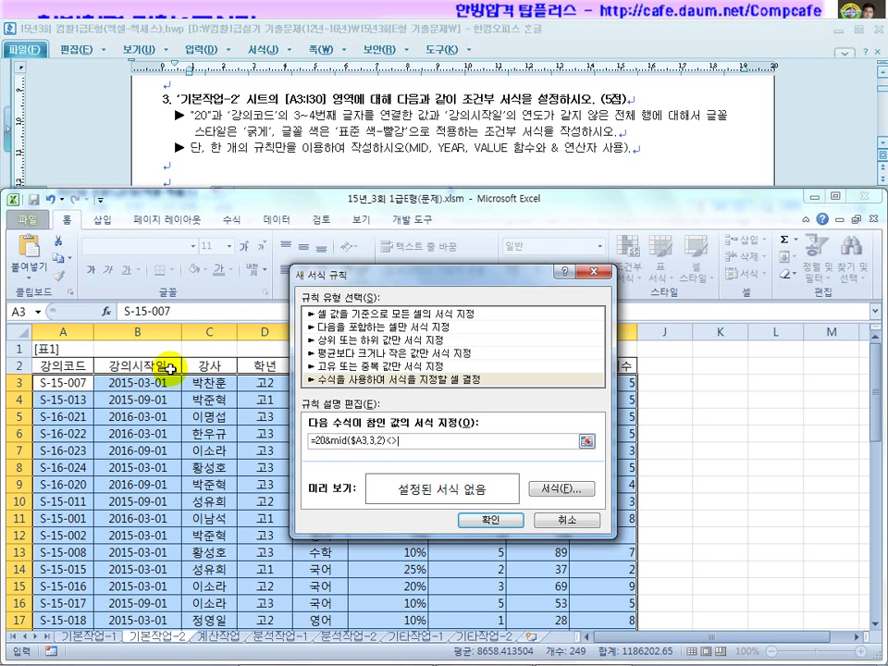
text(year()
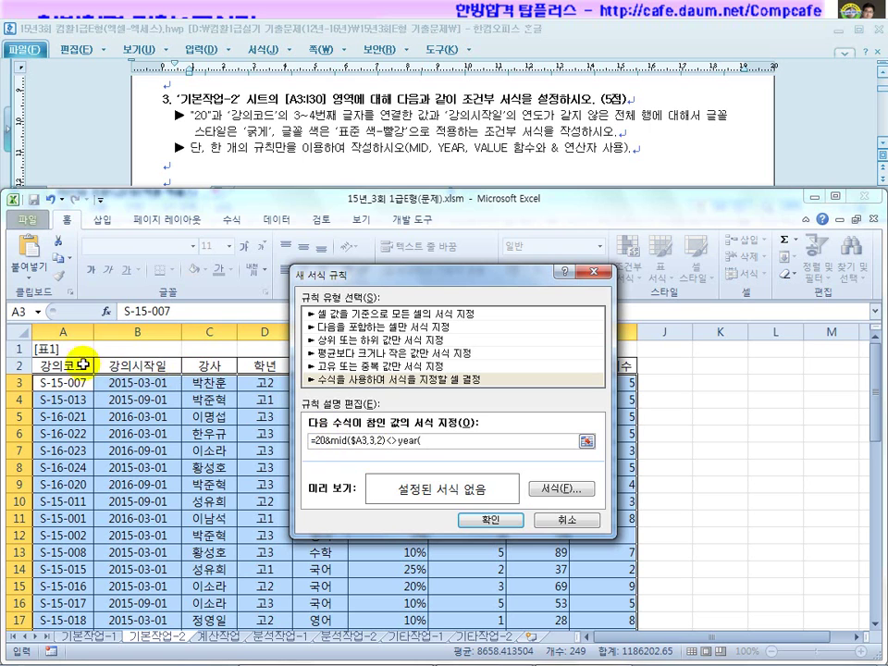
click(137, 384)
text())
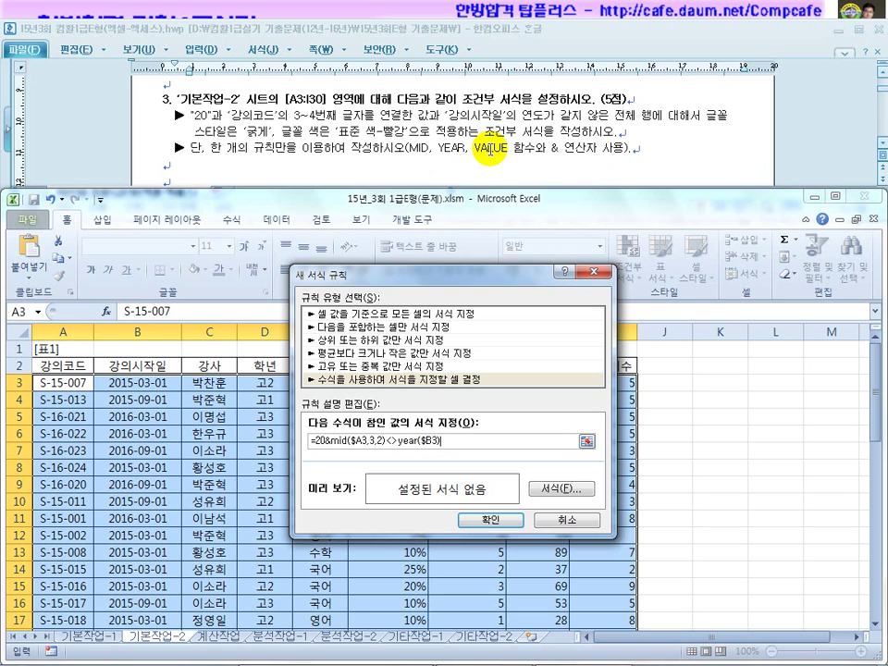
Step: Wrap the text expression before the comparison in VALUE, making the formula =value(20&mid($A3,3,2))<>year($B3)
drag(313, 441, 381, 445)
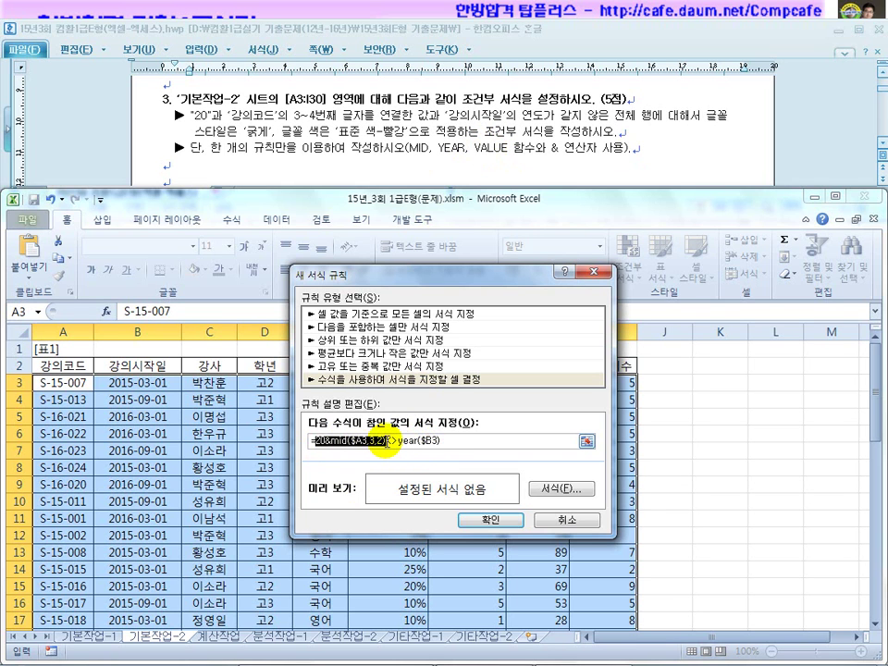
click(329, 442)
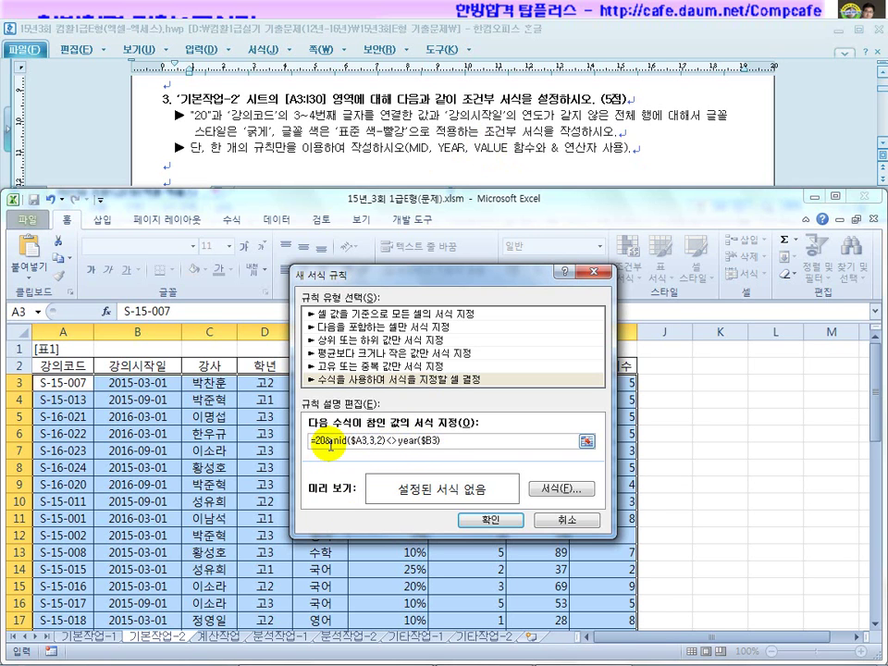
text(value()
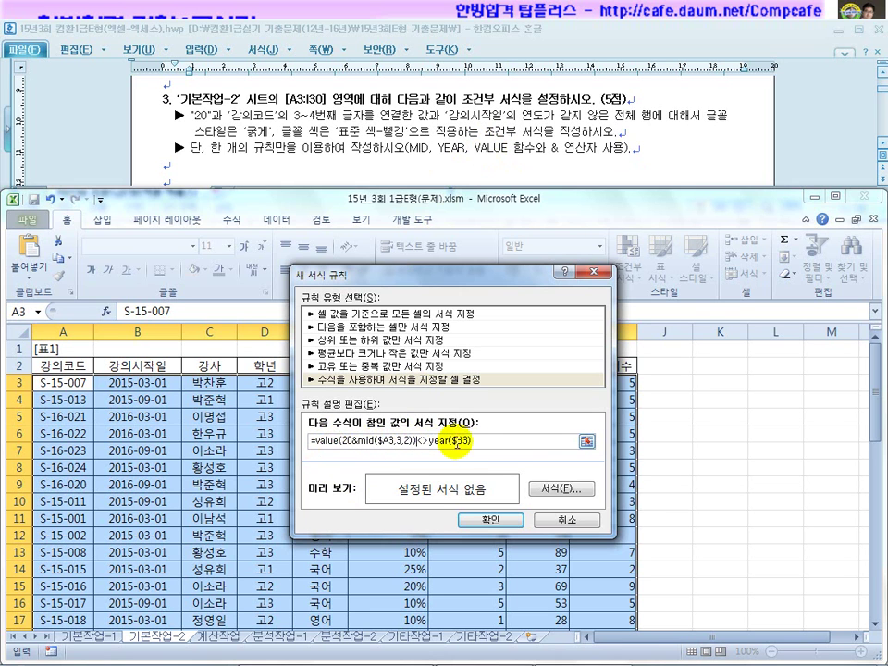
text())
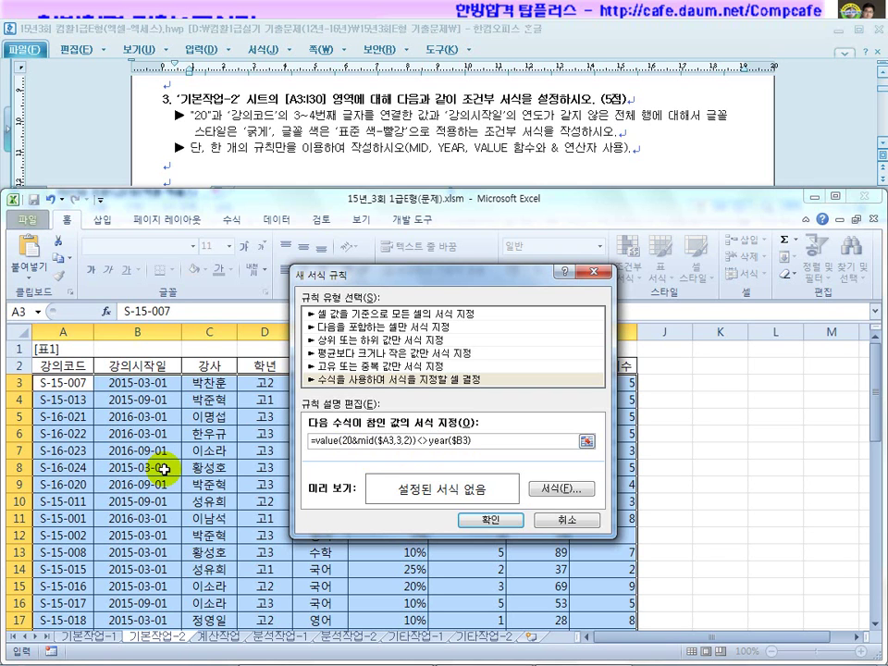
Step: Set the rule's font format to style 굵게 and standard color red, and apply the new conditional formatting rule
click(553, 492)
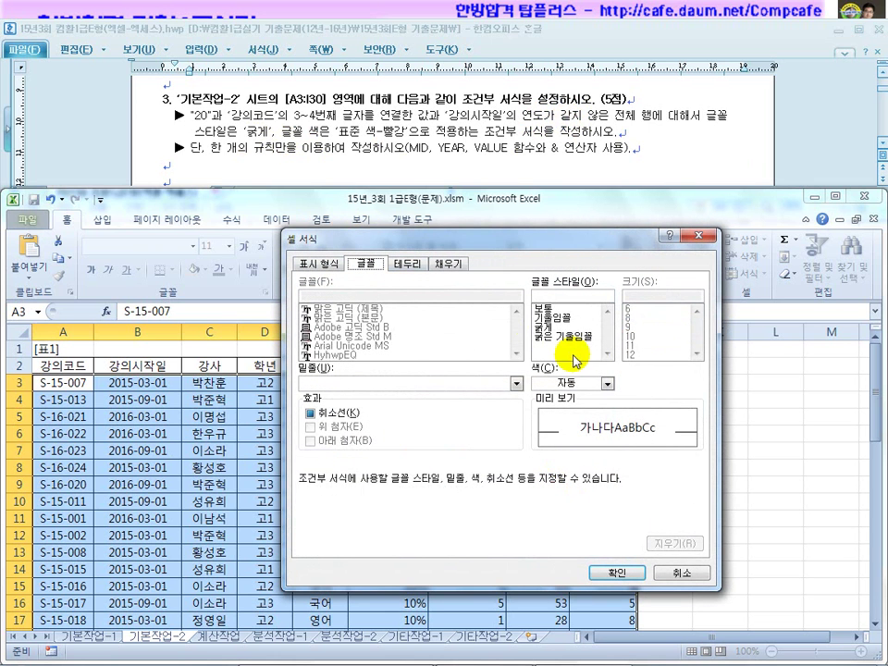
click(545, 328)
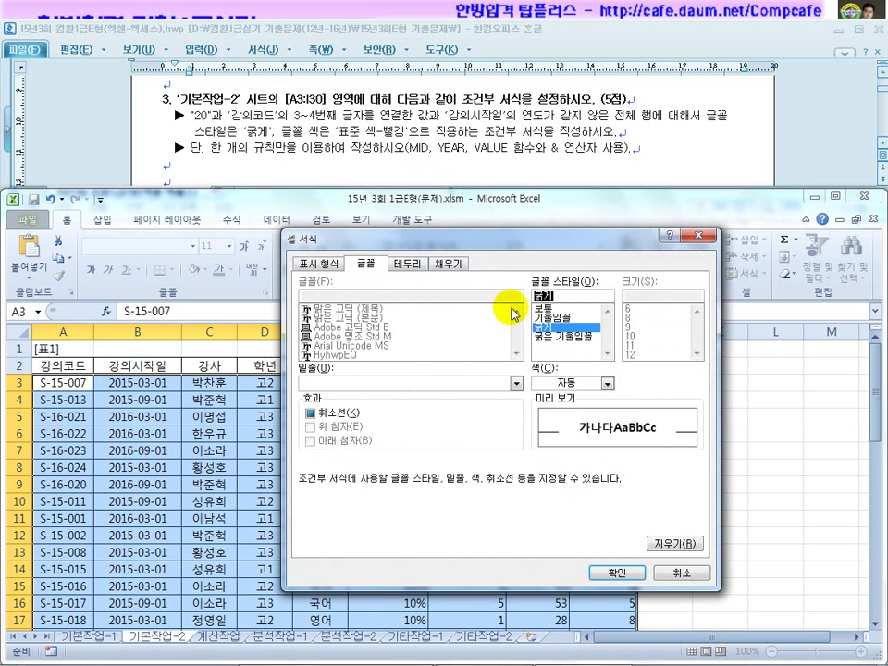
click(588, 383)
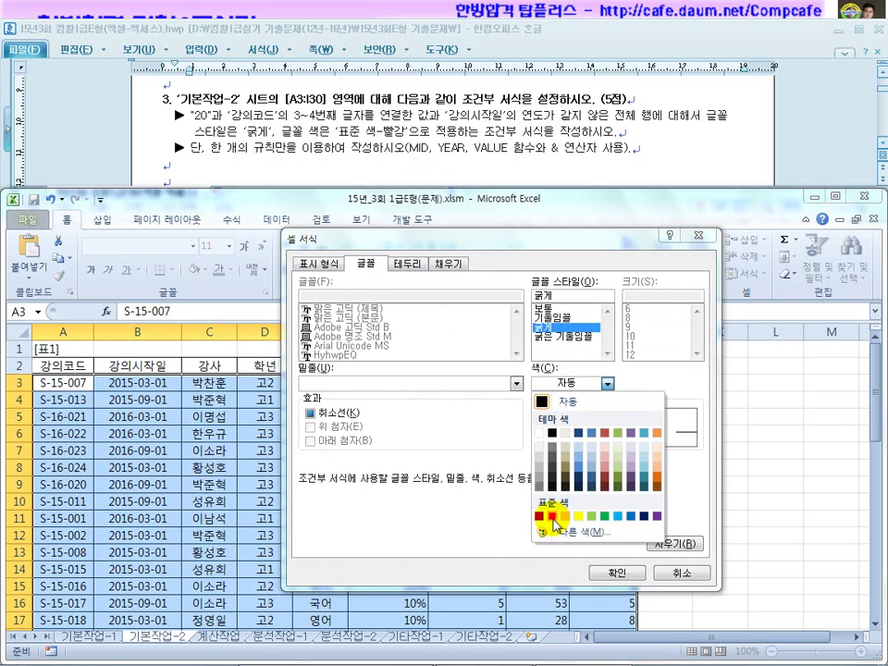
click(554, 514)
click(614, 574)
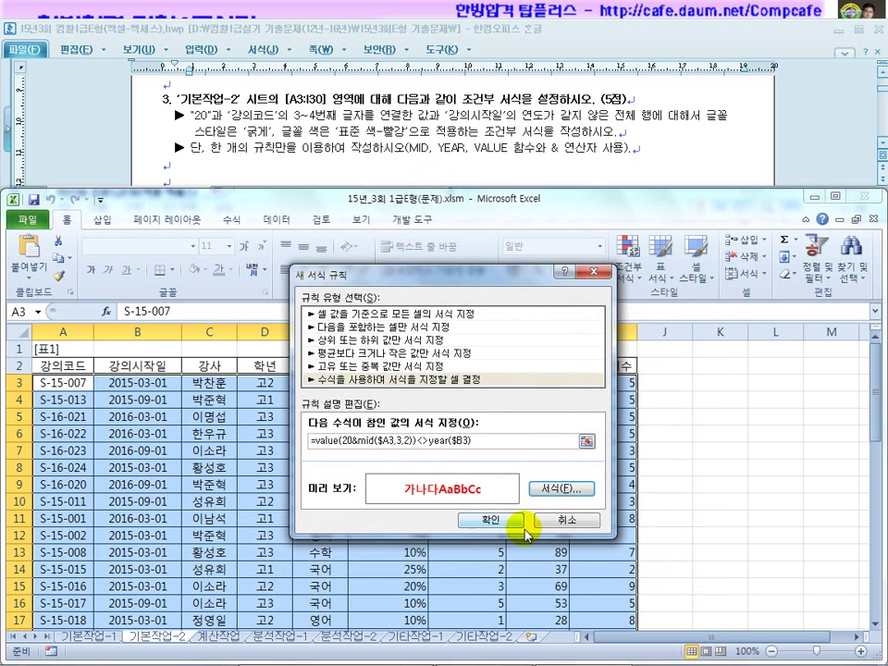
click(501, 521)
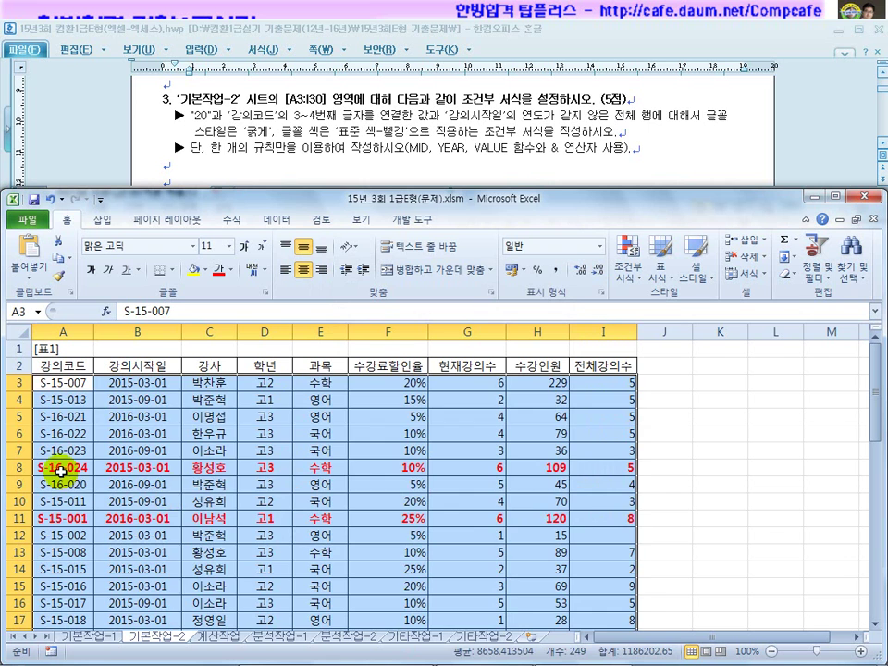
Step: Compare the 강의코드 and 강의시작일 values of the bold red rows 8, 11 and 25
drag(65, 467, 148, 468)
drag(65, 519, 109, 519)
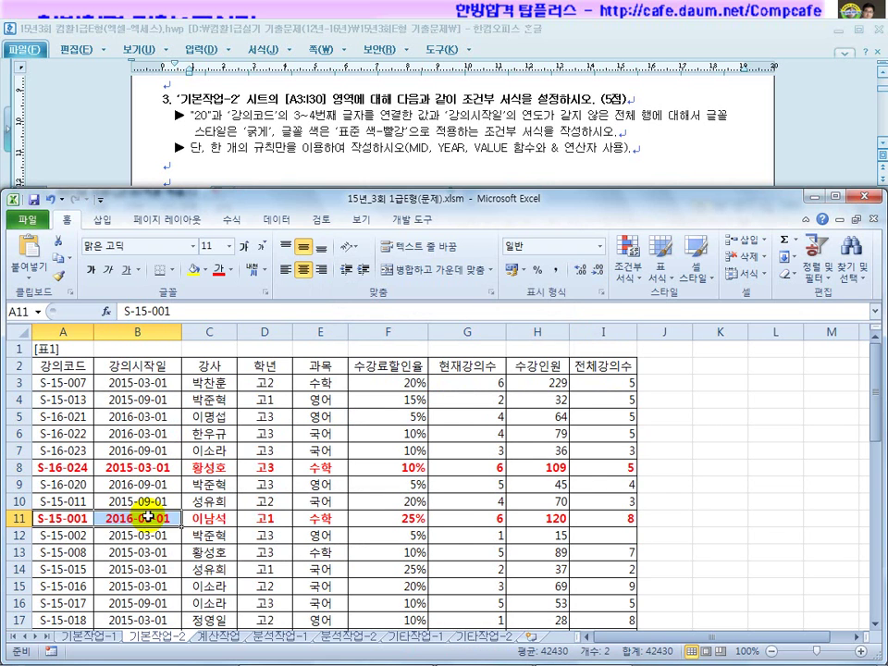
scroll(115, 519, down, 4)
drag(59, 502, 154, 499)
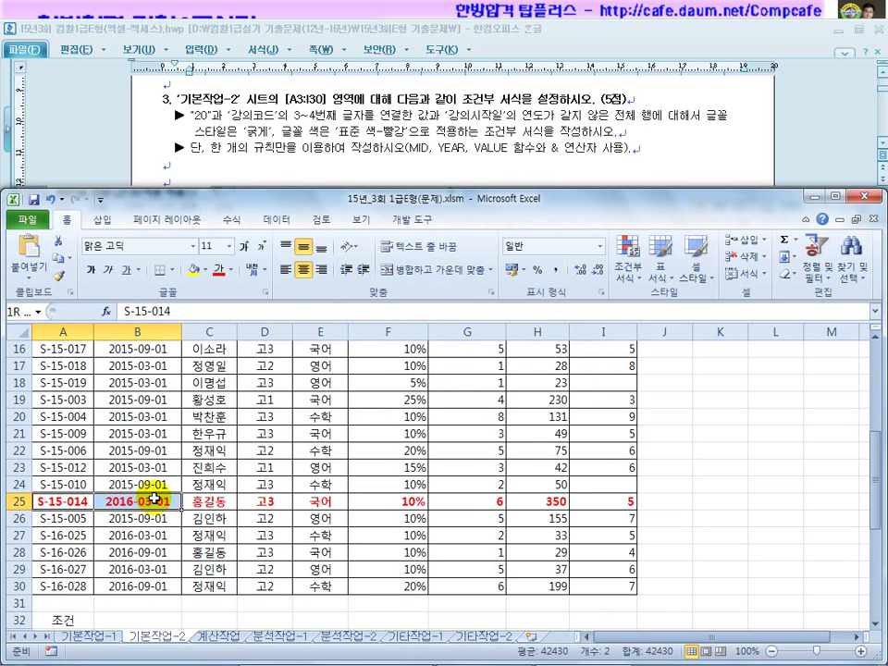
scroll(154, 500, up, 5)
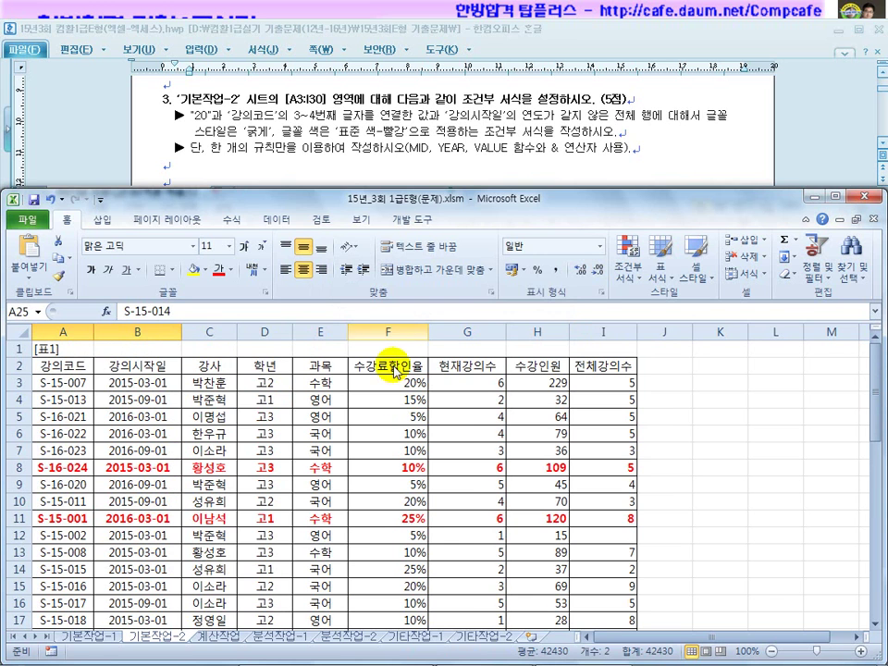
Step: Edit the conditional formatting rule of A3:I30 to put 20 in quotation marks, =VALUE("20"&MID($A3,3,2))<>YEAR($B3), and apply it
drag(63, 382, 588, 599)
click(629, 266)
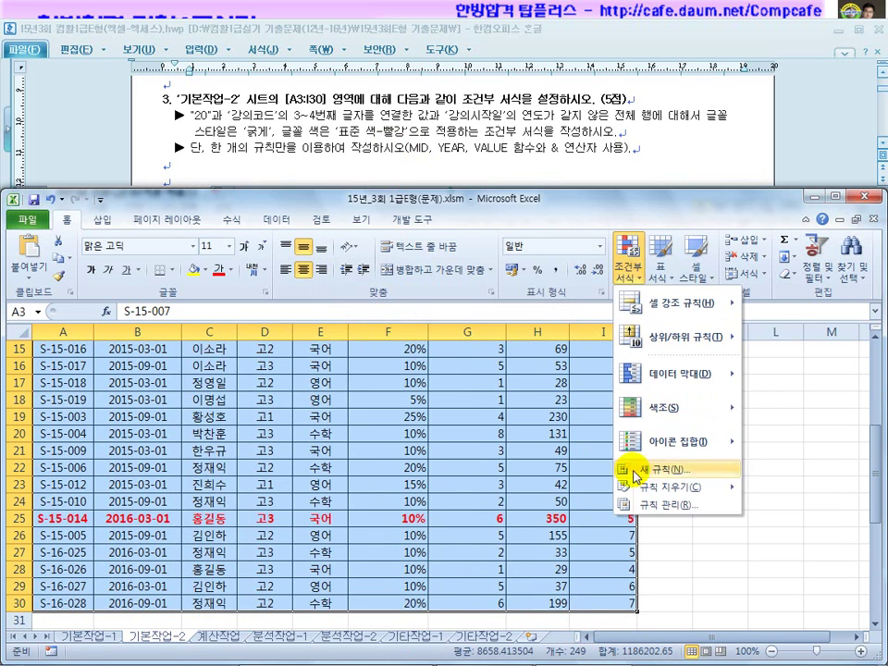
click(630, 509)
double_click(294, 387)
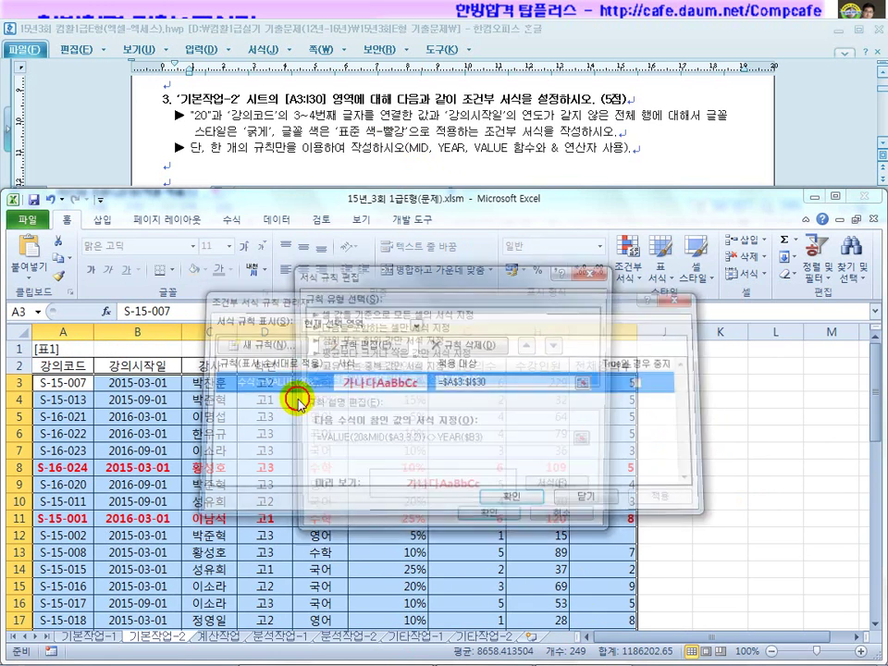
click(350, 441)
text("20)
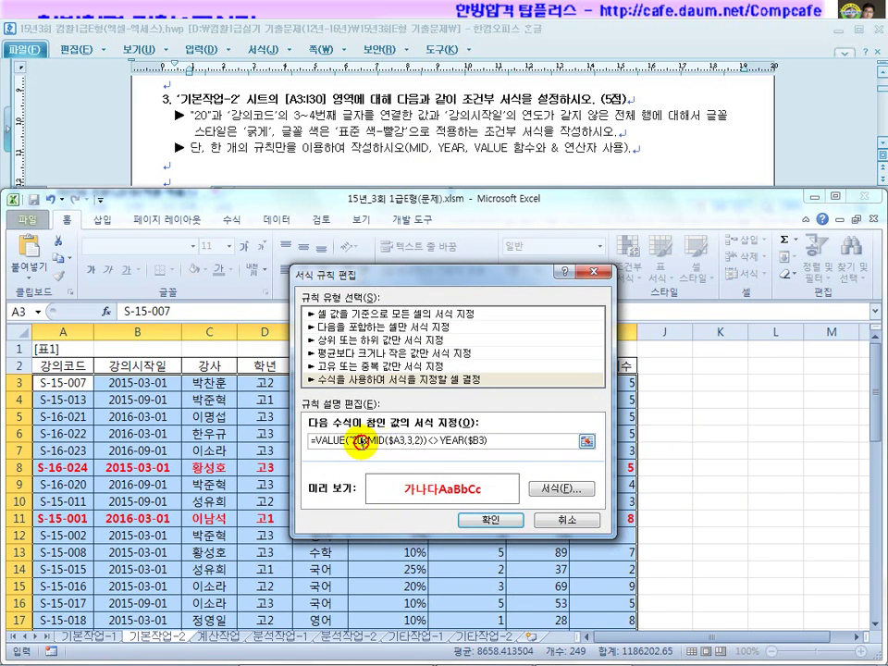
click(361, 443)
text(")
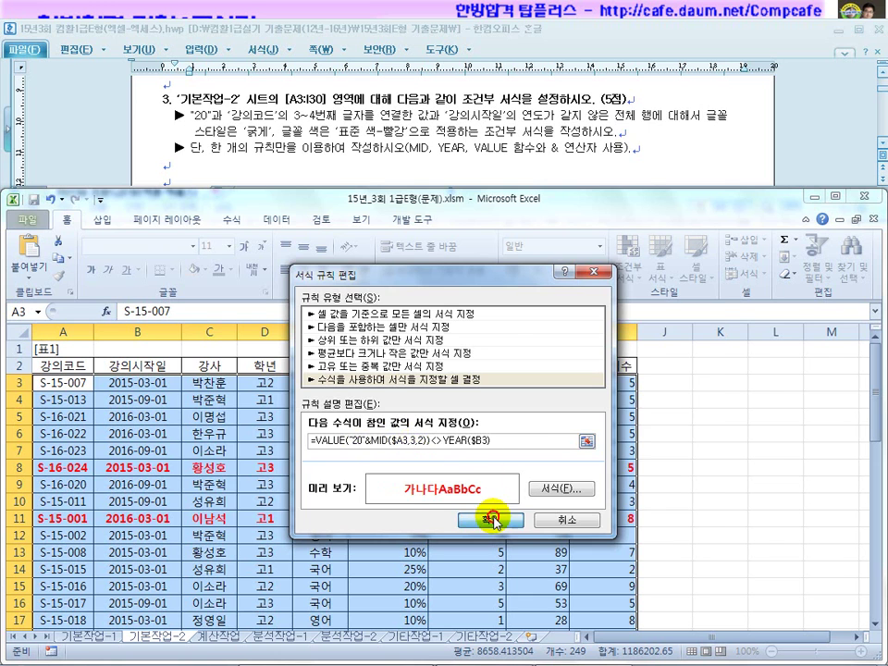
click(493, 521)
click(505, 552)
Step: Recheck the code and start date of the formatted rows 8 and 11 against the task's conditions
click(58, 469)
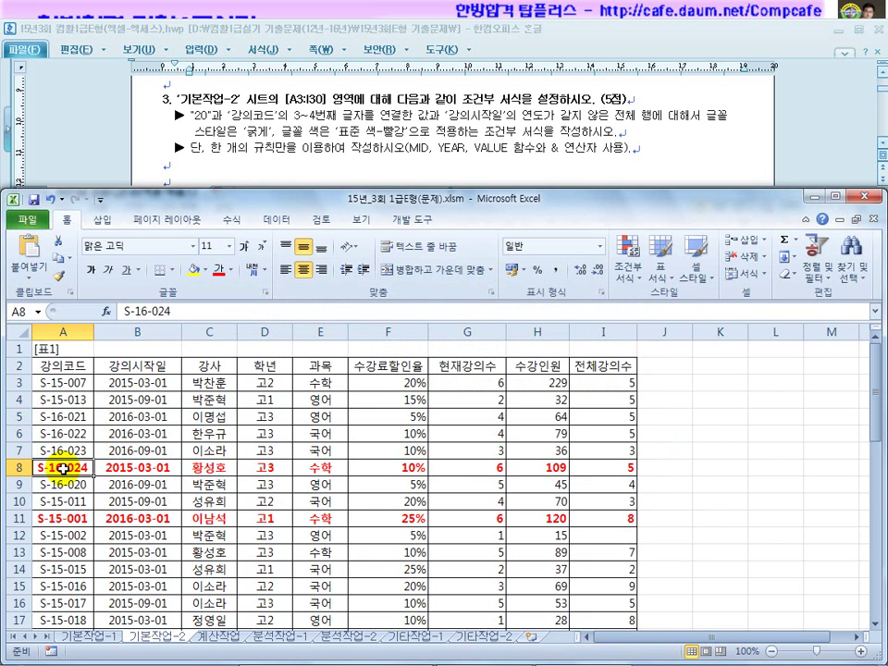
click(123, 518)
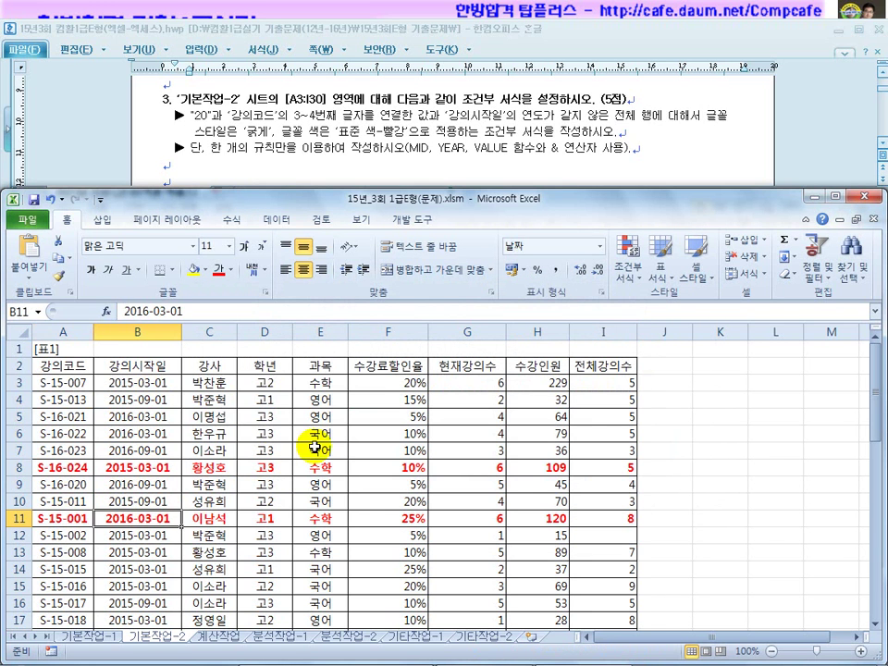
click(252, 148)
click(316, 493)
scroll(315, 496, down, 3)
scroll(315, 496, up, 2)
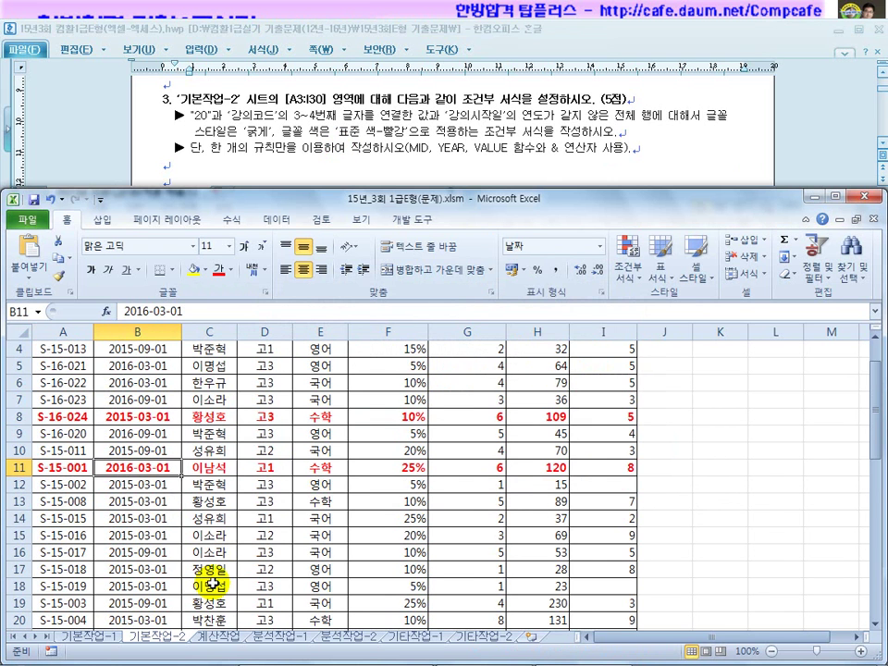
Step: Open the 계산작업 sheet and go to question 1 on calculating 강의코드 in C3:C30 in the exam document
click(221, 638)
click(364, 152)
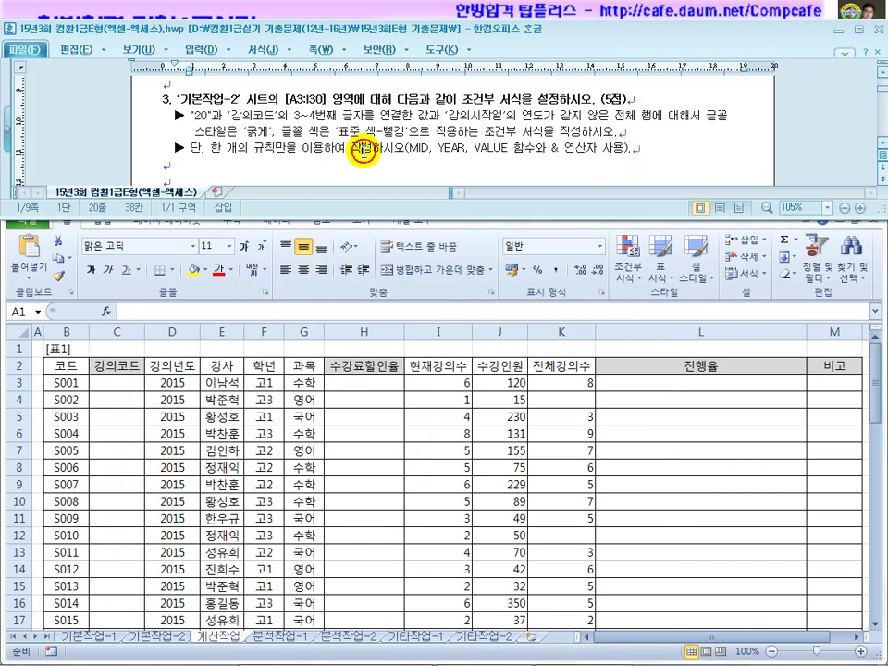
scroll(347, 169, down, 3)
click(248, 132)
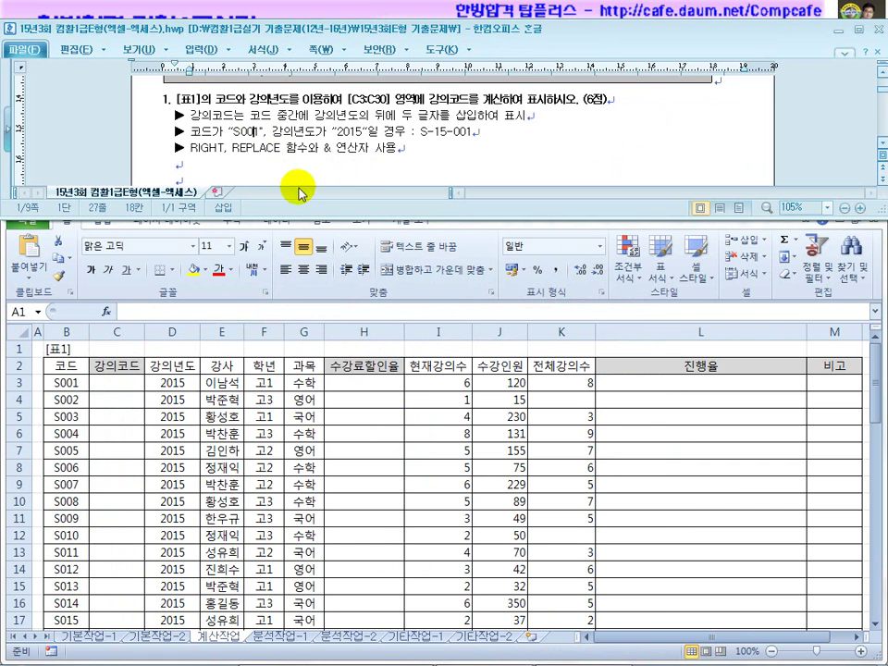
Step: Examine question 1's insertion rule, S-15-001 example and required RIGHT, REPLACE and & against the 코드 and 강의년도 columns
click(241, 147)
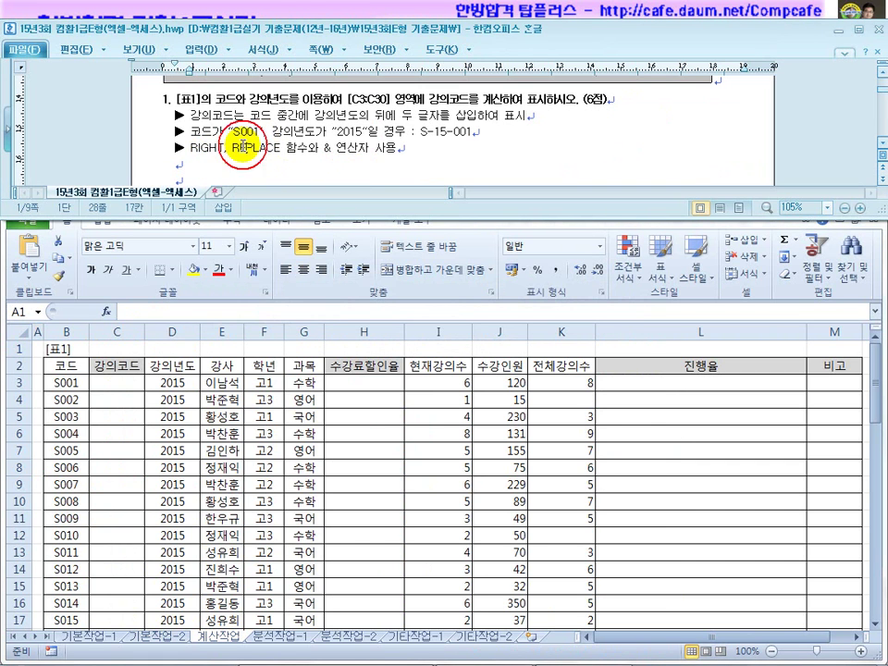
double_click(325, 148)
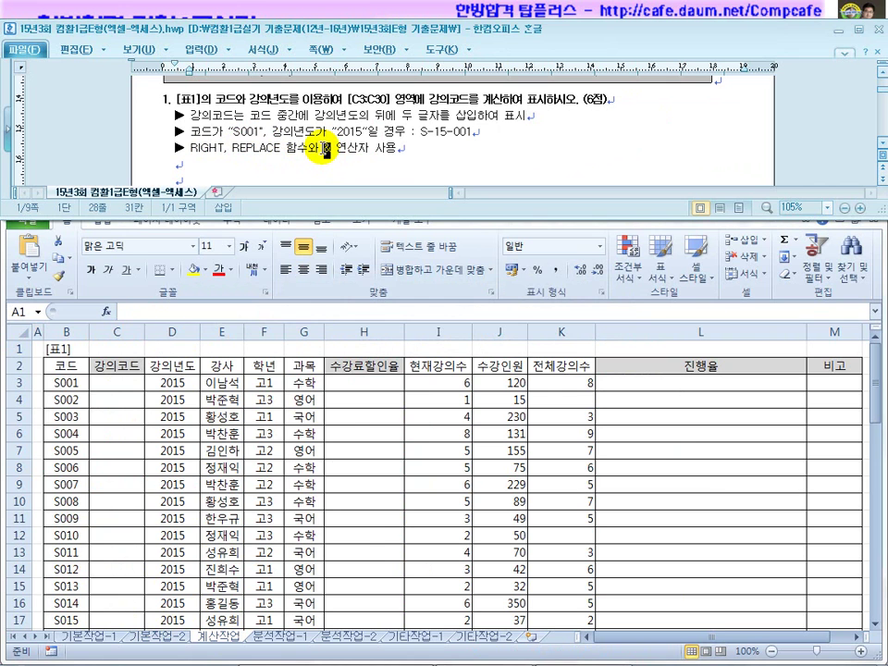
drag(202, 115, 266, 113)
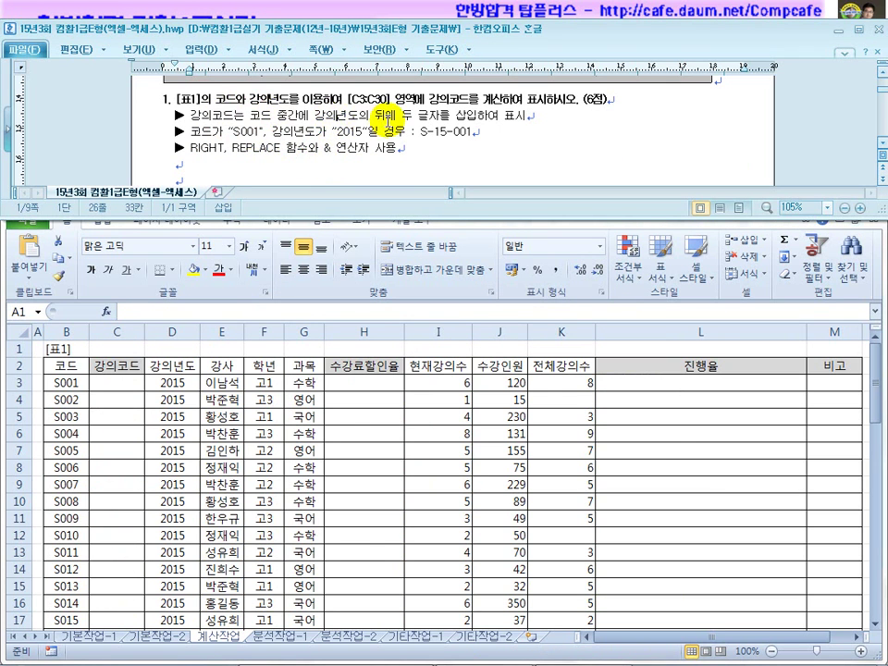
drag(400, 117, 508, 121)
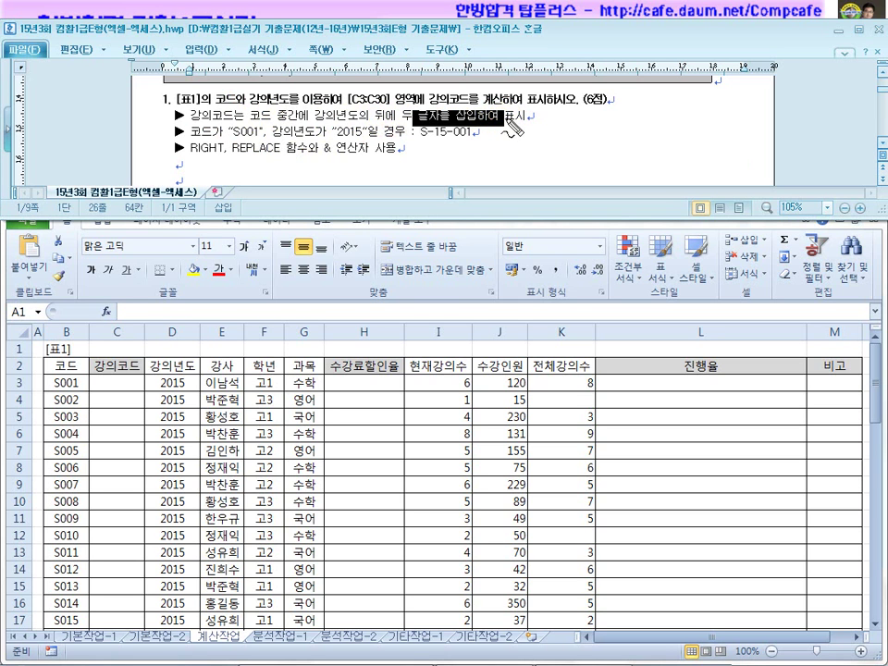
drag(190, 131, 236, 131)
drag(52, 394, 90, 396)
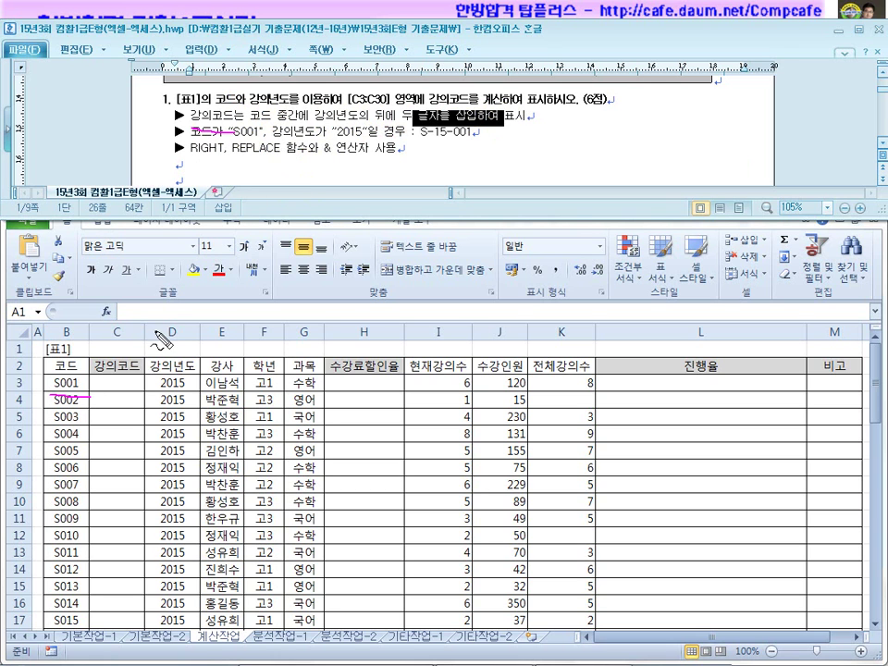
mouse_move(188, 376)
mouse_down()
mouse_move(159, 387)
mouse_move(180, 400)
mouse_move(197, 382)
mouse_up()
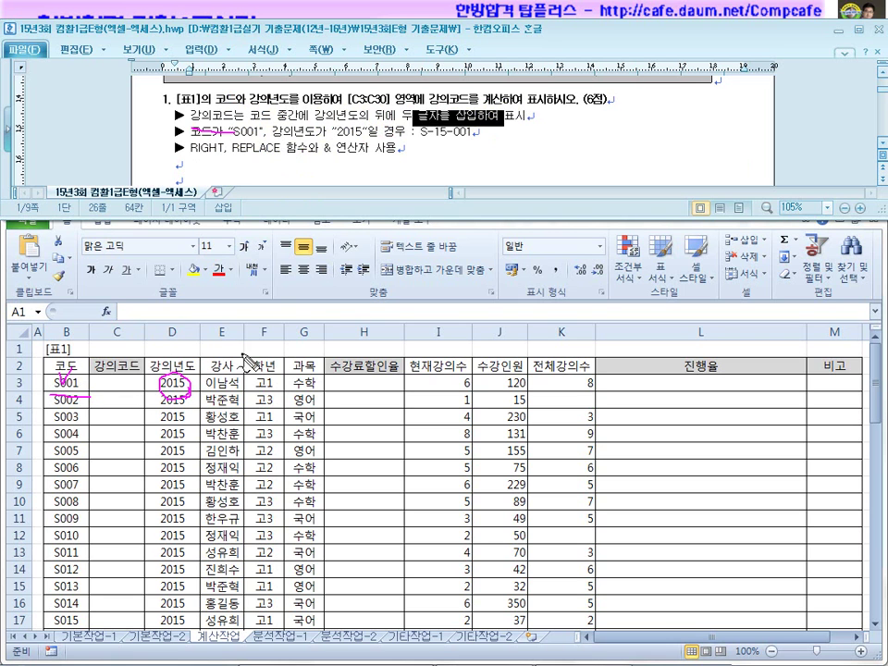
Step: Examine in question 1's example how S001 and the last two digits of 2015 combine into S-15-001 using REPLACE
drag(244, 141, 262, 143)
mouse_move(305, 171)
mouse_down()
mouse_move(295, 186)
mouse_move(344, 186)
mouse_up()
drag(338, 140, 370, 138)
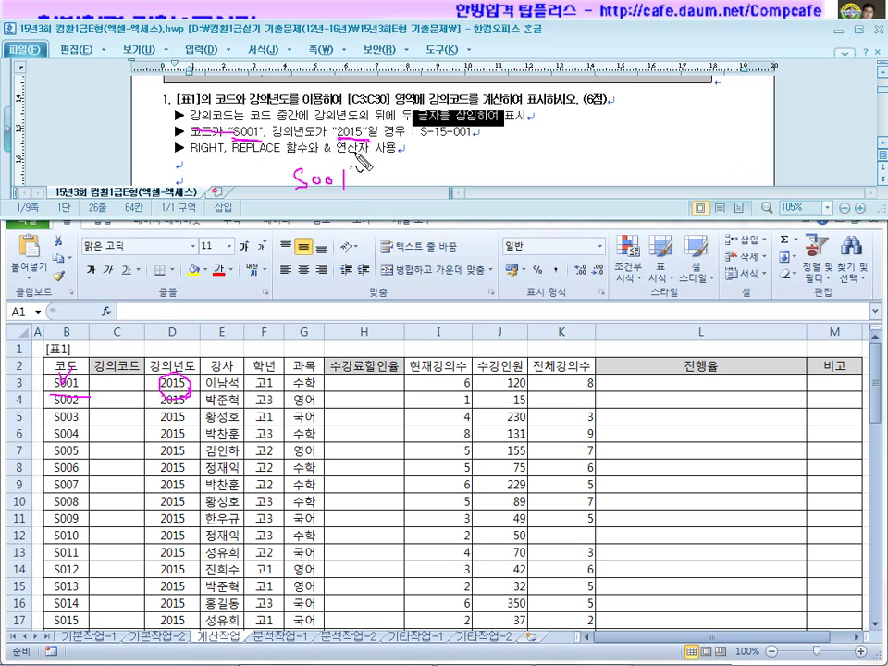
drag(441, 125, 439, 138)
drag(340, 128, 367, 140)
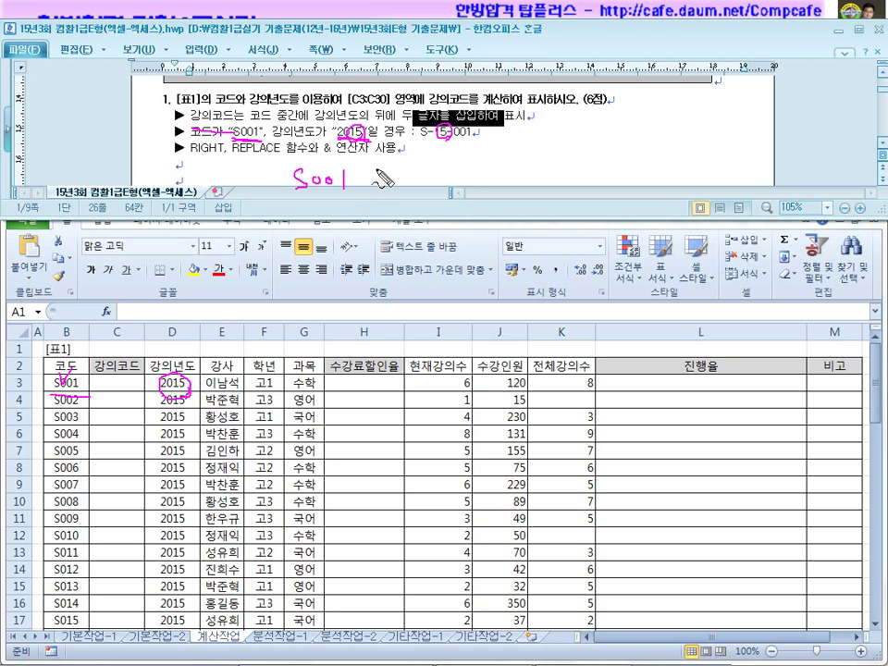
drag(325, 176, 324, 183)
drag(301, 172, 339, 151)
drag(400, 174, 389, 188)
mouse_move(443, 174)
mouse_down()
mouse_move(452, 186)
mouse_move(502, 186)
mouse_up()
drag(375, 192, 504, 203)
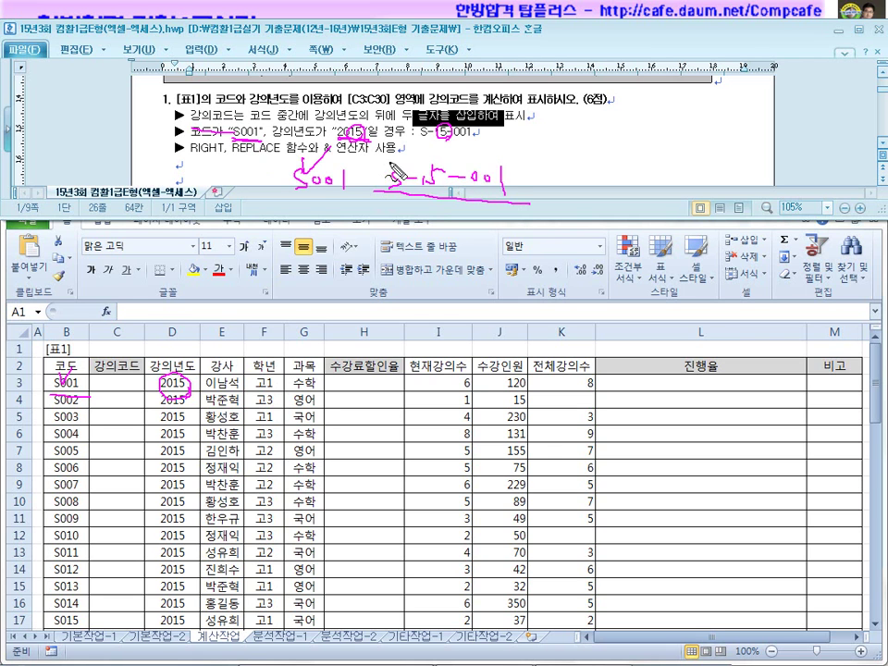
key(Escape)
key(ctrl+shift+d)
drag(234, 158, 278, 160)
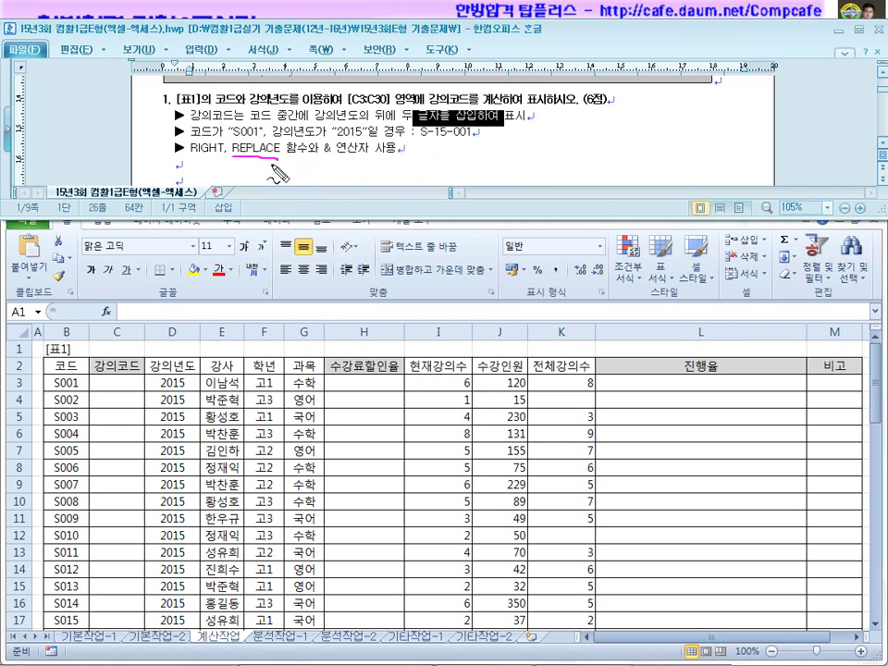
key(Escape)
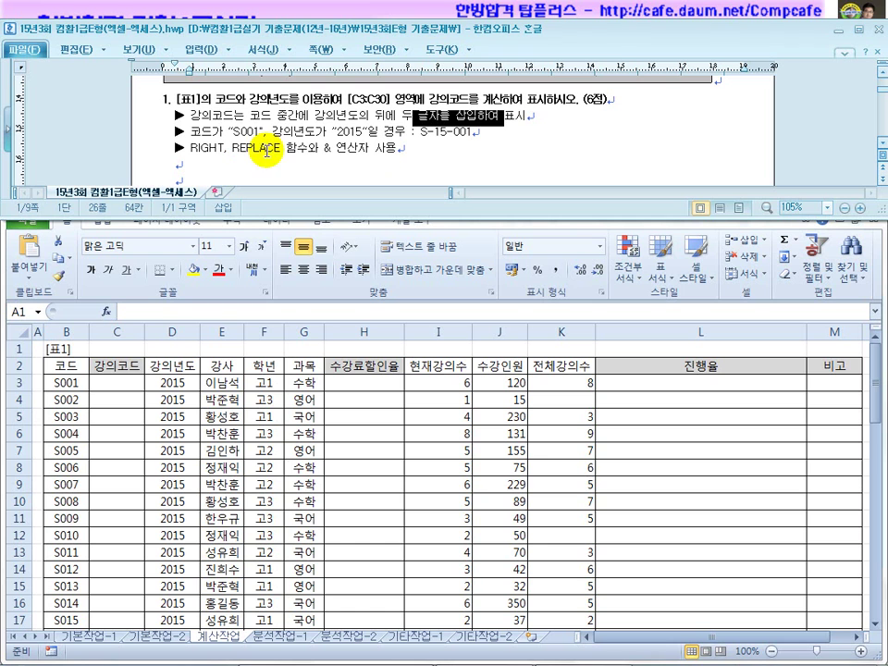
Step: Begin a REPLACE formula in C3 that takes the code in B3 and starts at character 2
click(102, 388)
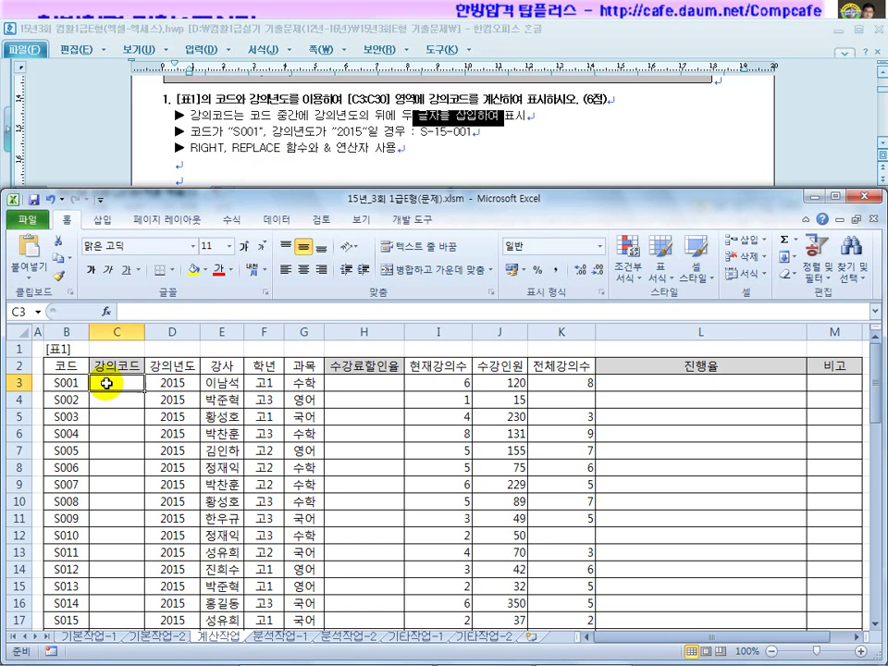
text(=r)
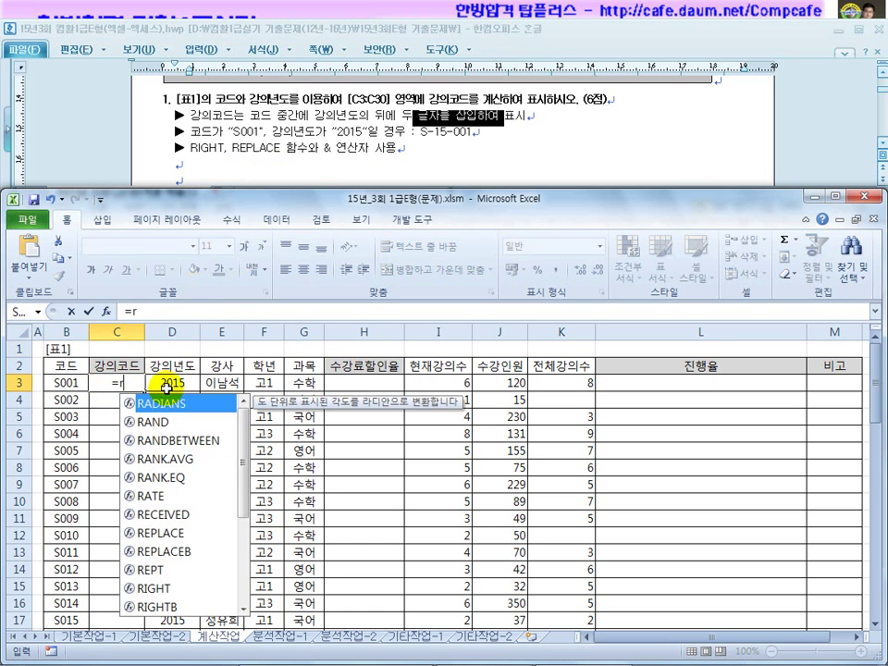
text(epl)
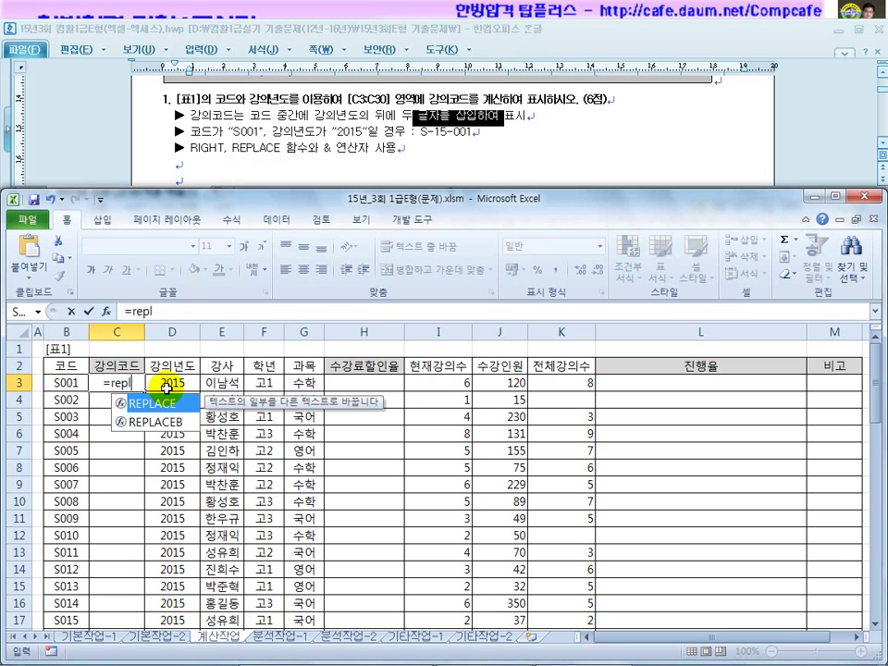
text(ace)
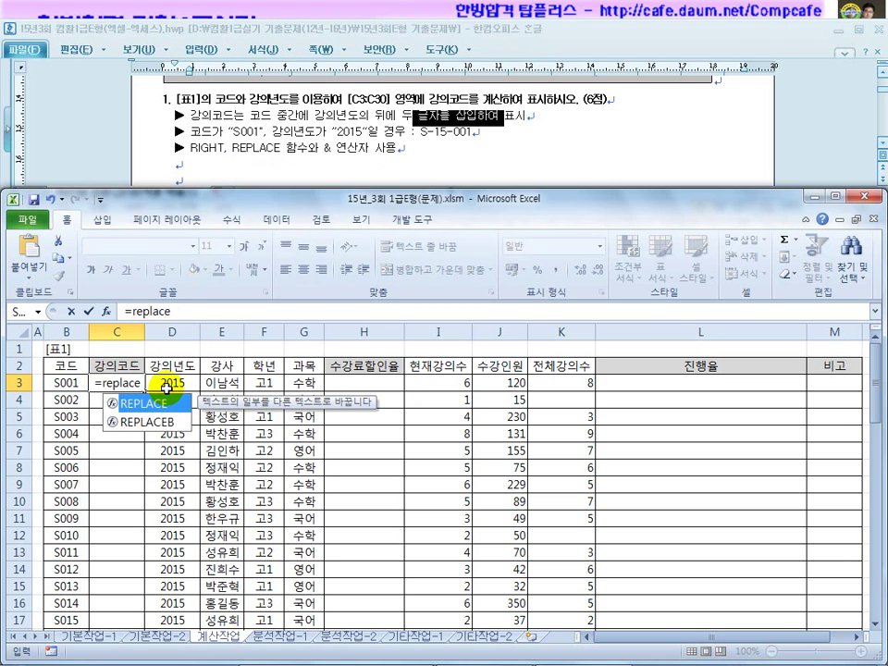
text(()
click(82, 384)
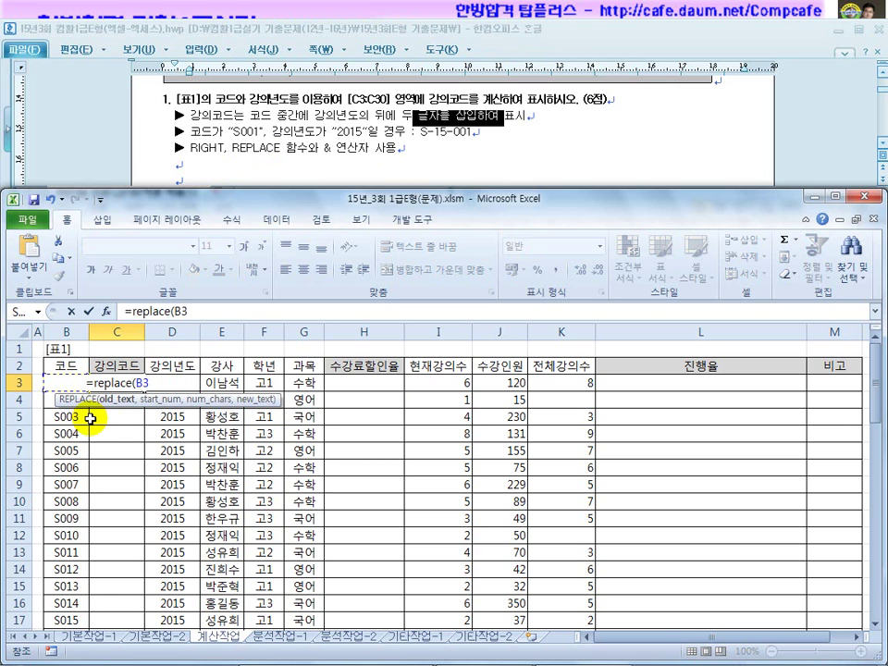
text(,)
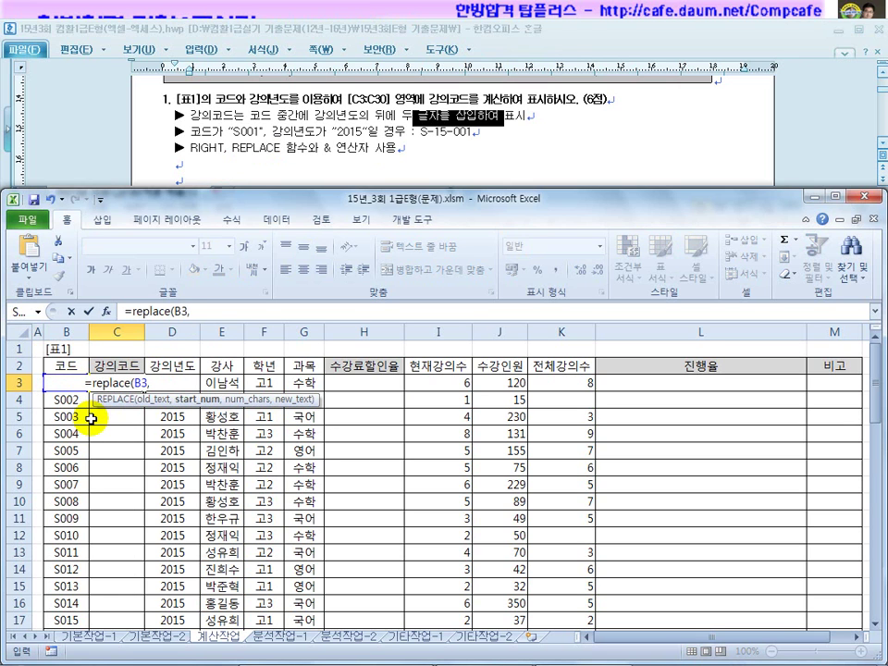
text(2)
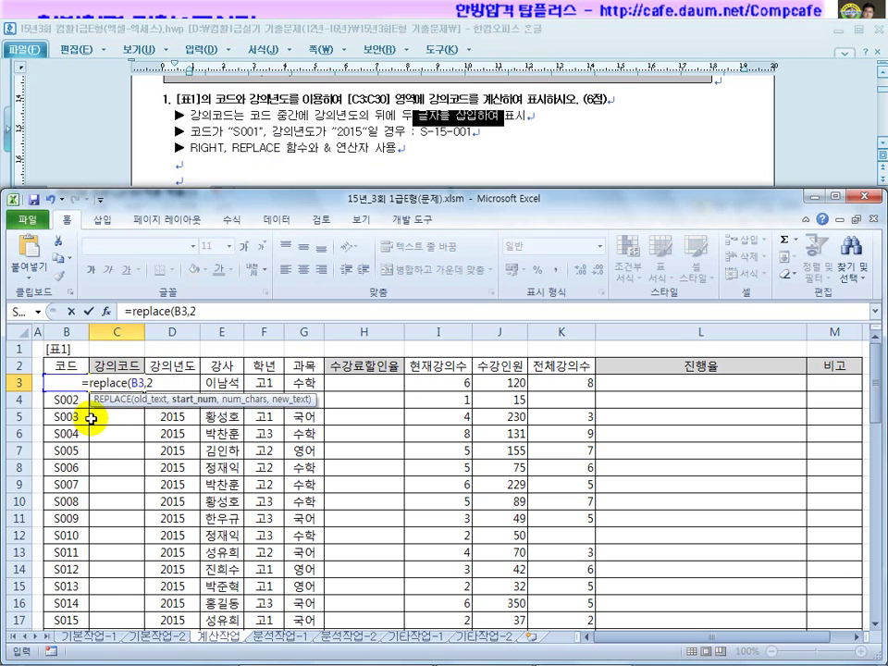
mouse_move(483, 266)
mouse_down()
mouse_move(474, 298)
mouse_move(514, 275)
mouse_up()
mouse_move(538, 265)
mouse_down()
mouse_move(536, 303)
mouse_move(502, 323)
mouse_move(508, 339)
mouse_up()
mouse_move(511, 339)
mouse_down()
mouse_move(531, 349)
mouse_move(521, 336)
mouse_up()
mouse_move(523, 349)
mouse_down()
mouse_move(541, 348)
mouse_move(482, 332)
mouse_move(529, 357)
mouse_up()
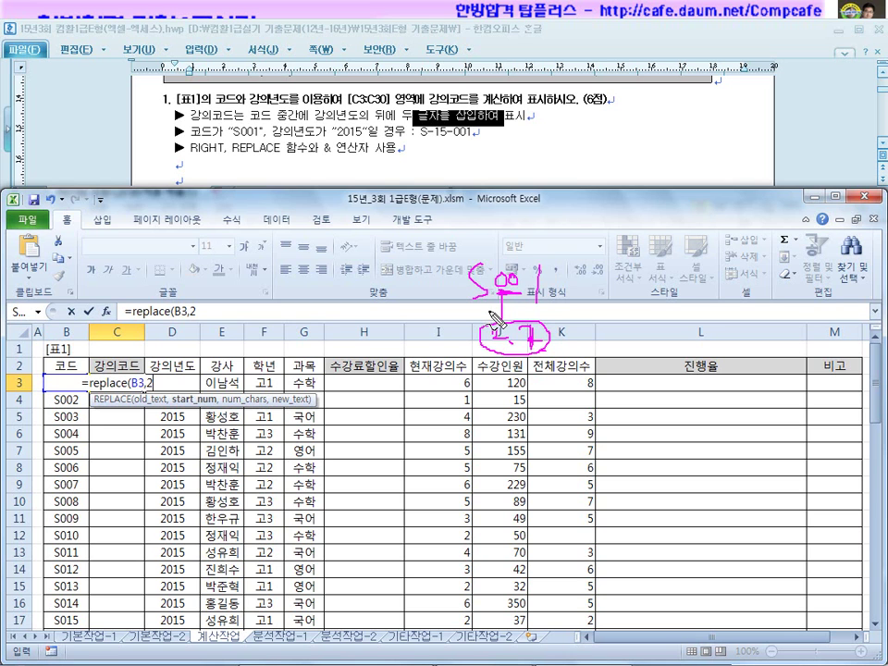
mouse_move(500, 278)
mouse_down()
mouse_move(511, 248)
mouse_move(512, 257)
mouse_move(521, 245)
mouse_move(540, 252)
mouse_up()
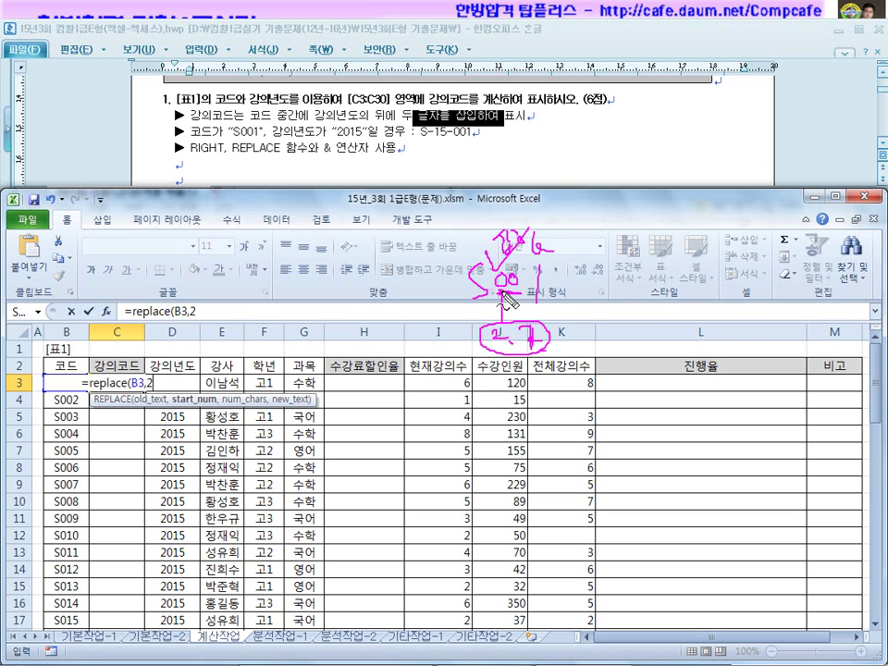
key(Escape)
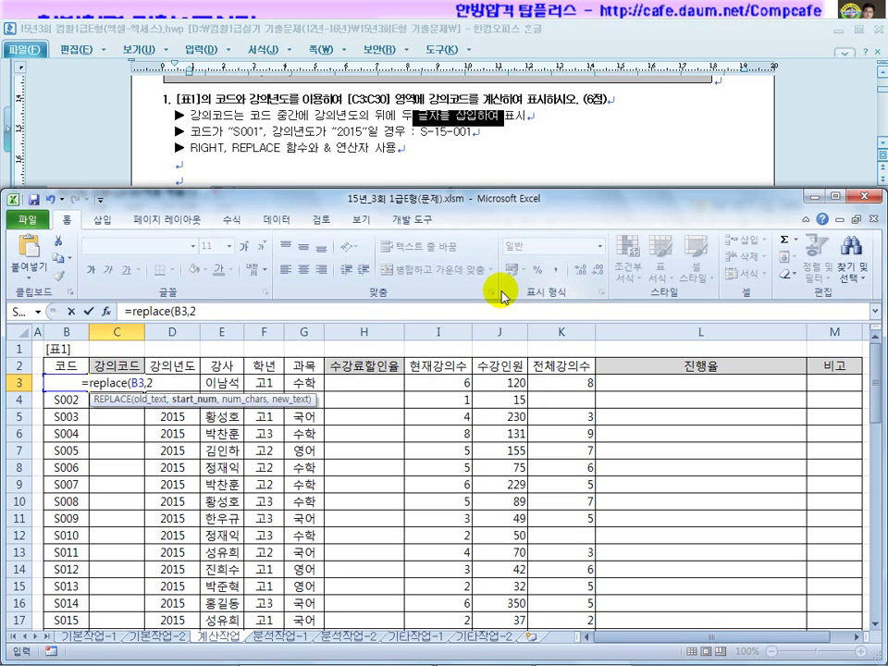
Step: Complete the C3 formula with 0 replaced characters and "@" as the new text, =REPLACE(B3,2,0,"@"), and enter it
text(,0))
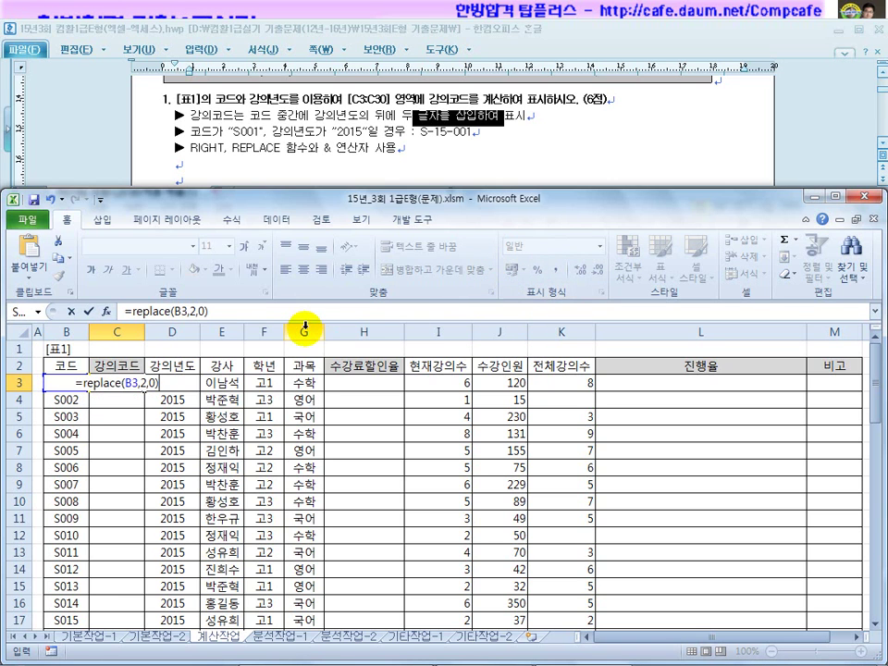
click(205, 313)
click(244, 311)
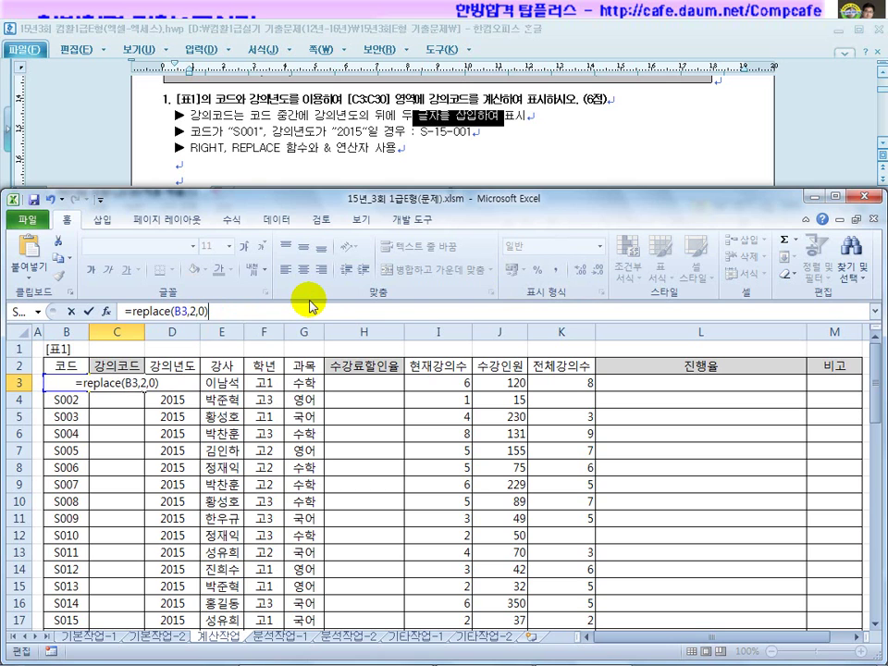
key(BackSpace)
text(,)
text(")
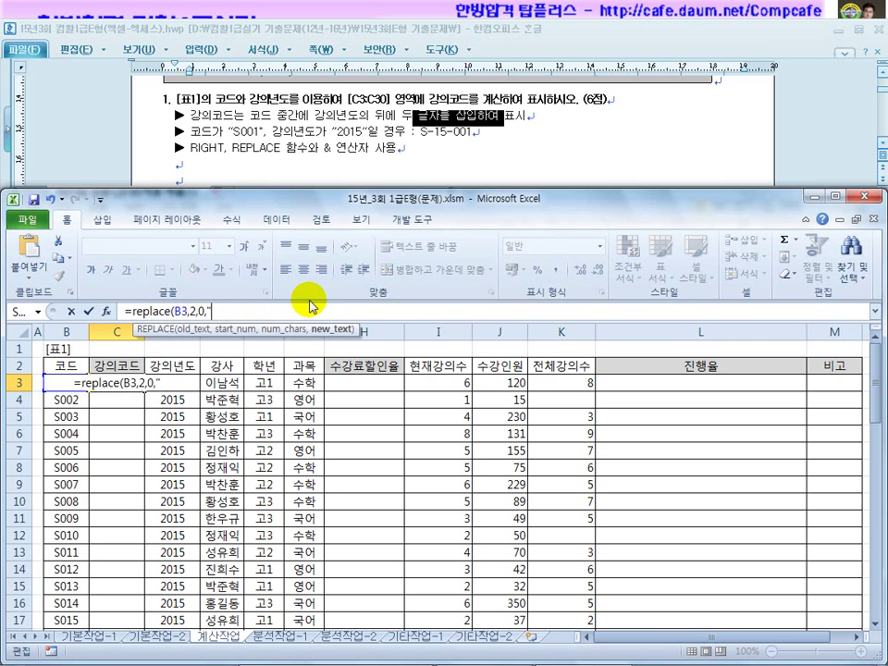
text(@"))
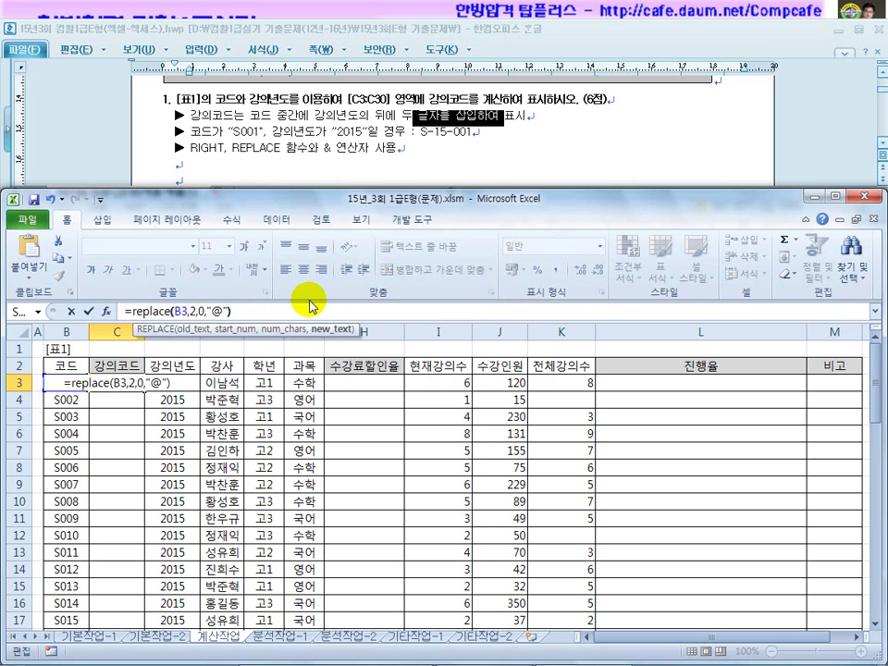
key(Return)
click(113, 381)
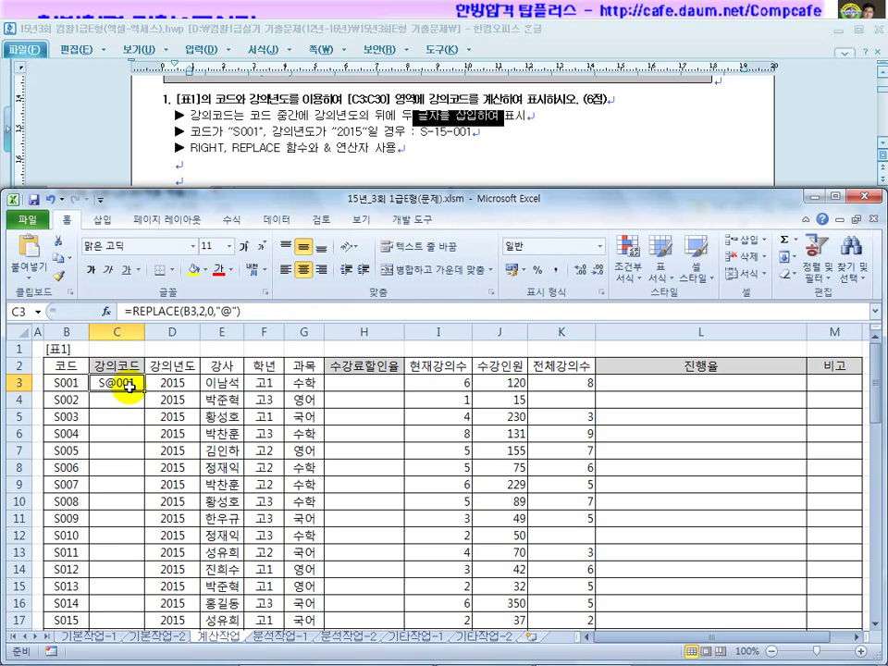
Step: Replace the "@" argument in C3's formula with RIGHT(D3,2), giving =REPLACE(B3,2,0,RIGHT(D3,2)), and enter it
click(232, 311)
double_click(228, 311)
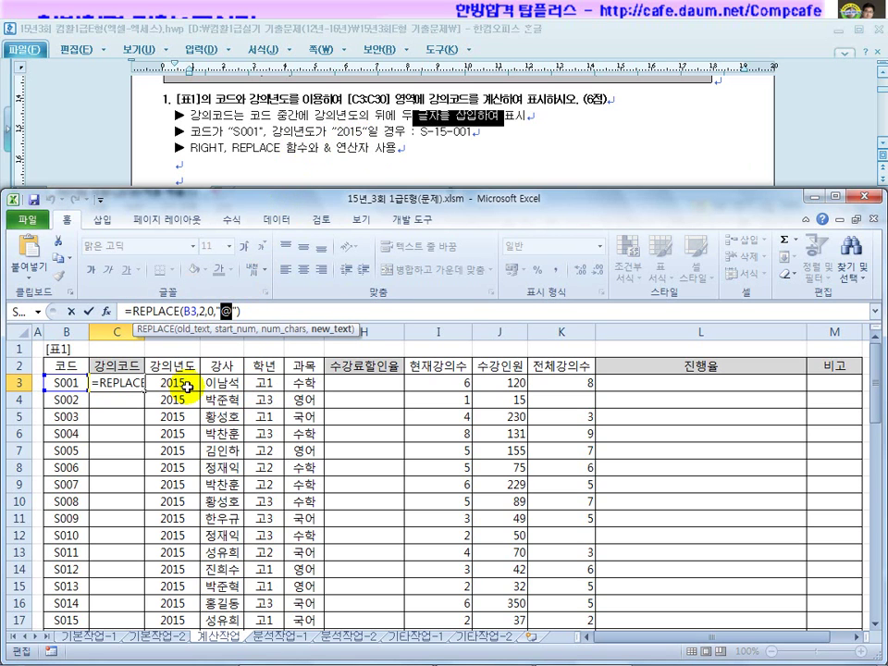
key(BackSpace)
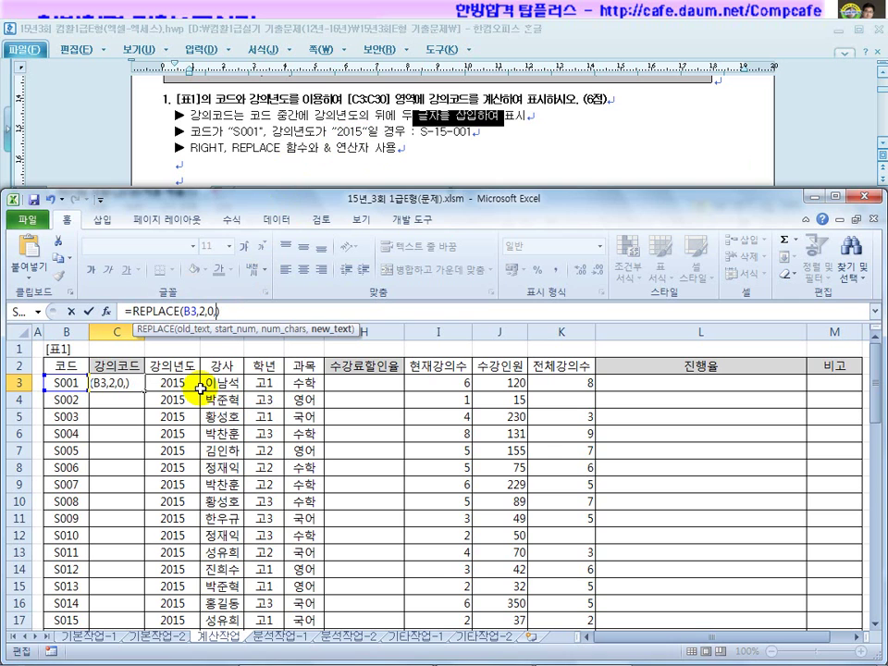
click(218, 164)
click(215, 311)
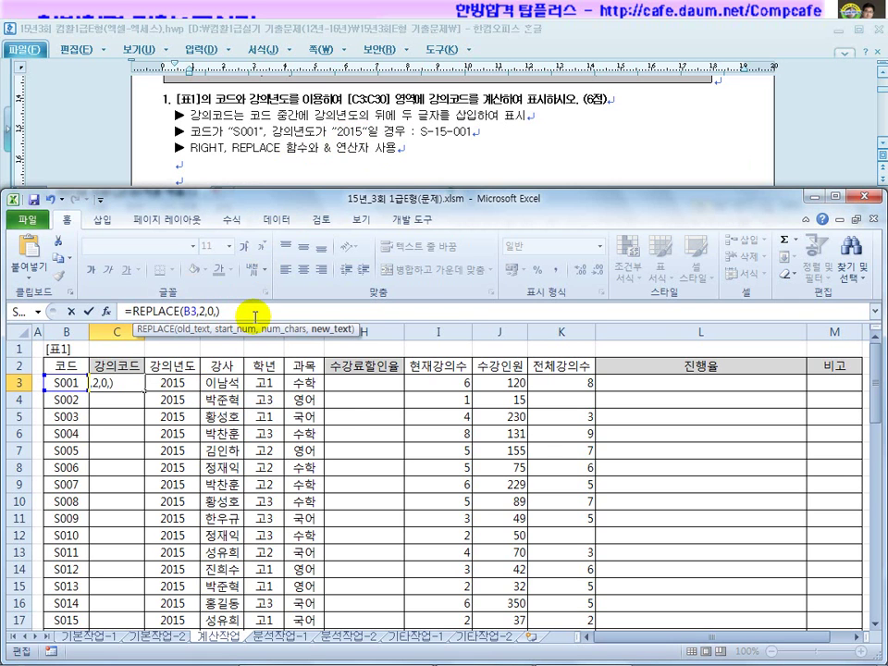
text(right()
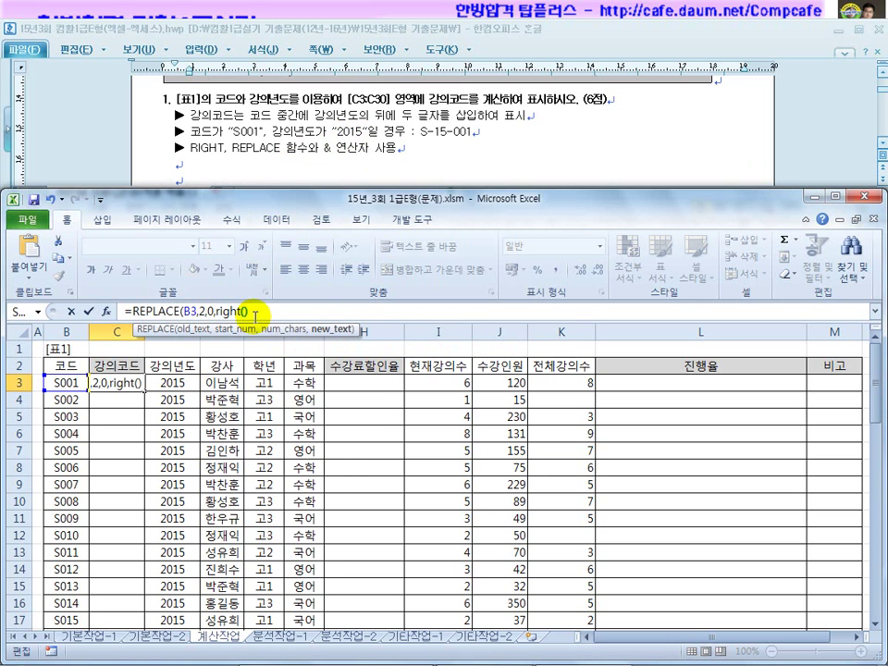
click(176, 380)
text(,)
key(F1)
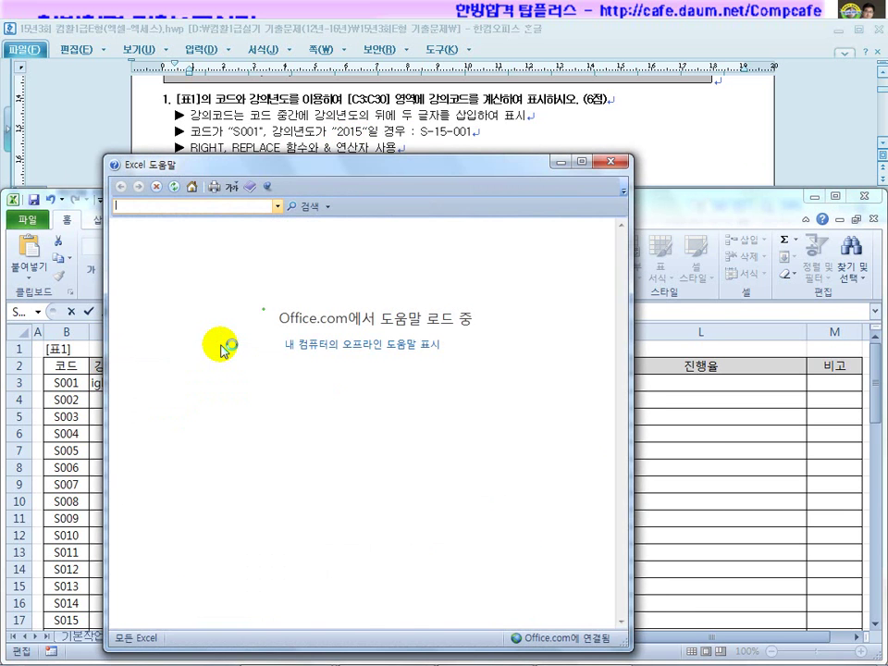
click(621, 169)
text(2))
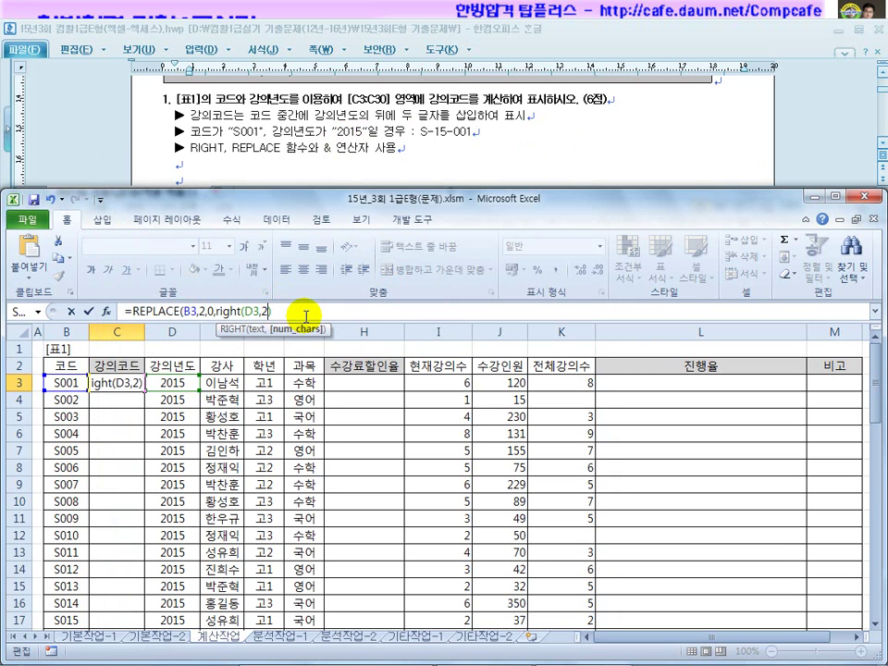
click(276, 313)
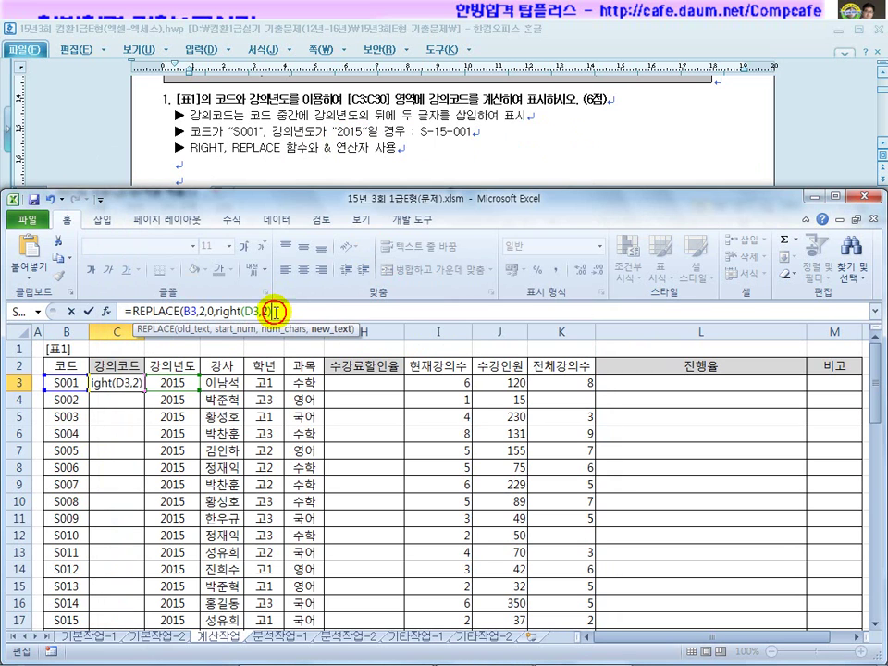
drag(238, 311, 274, 309)
click(275, 310)
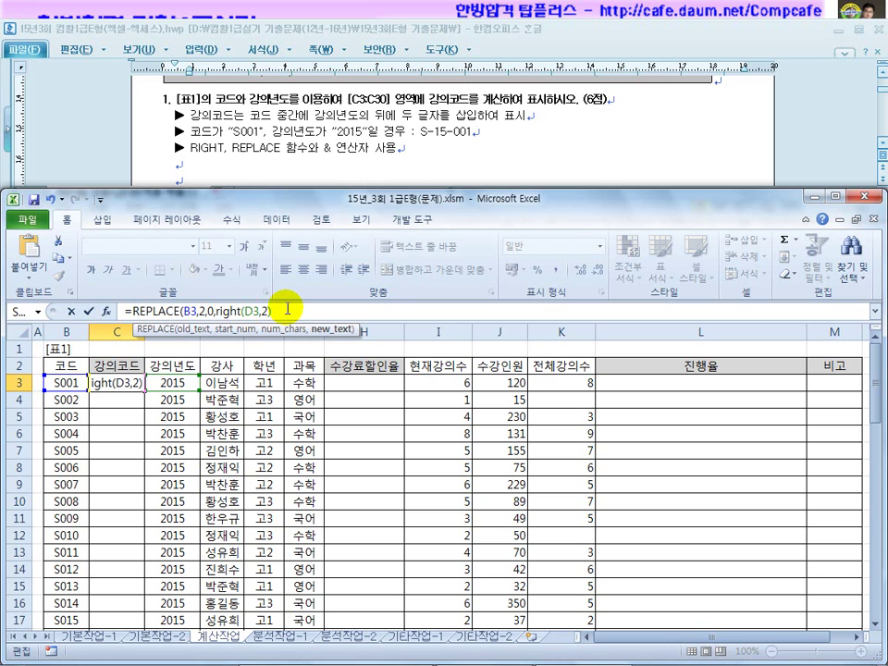
text())
key(Return)
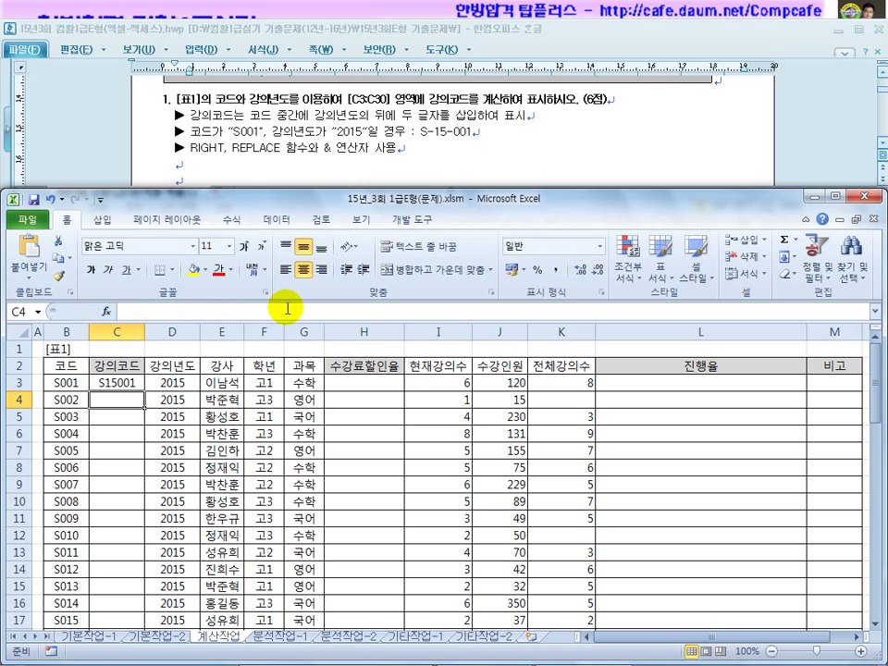
Step: Insert "-"& before RIGHT(D3,2) in C3's REPLACE formula
click(119, 382)
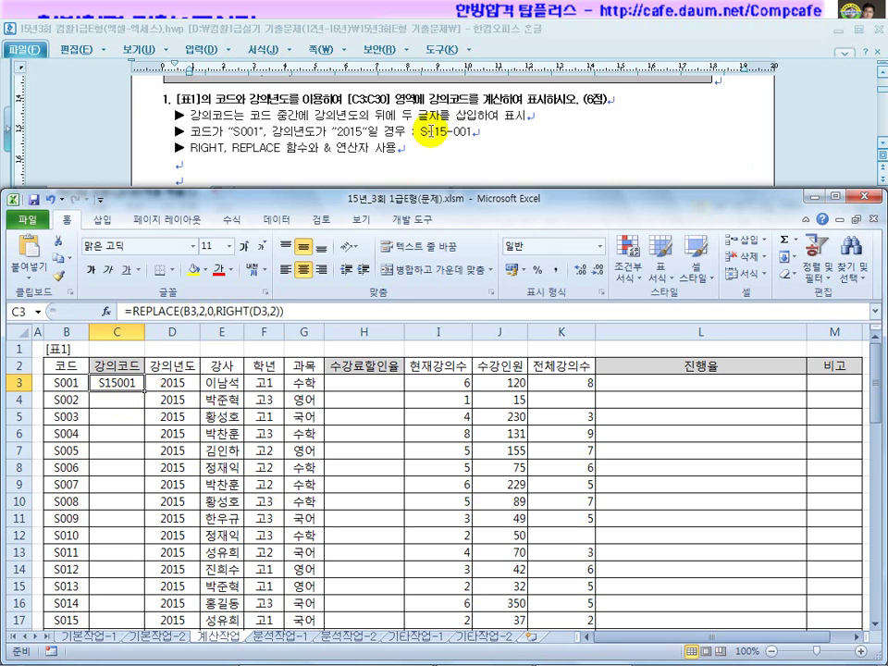
click(214, 311)
text("_")
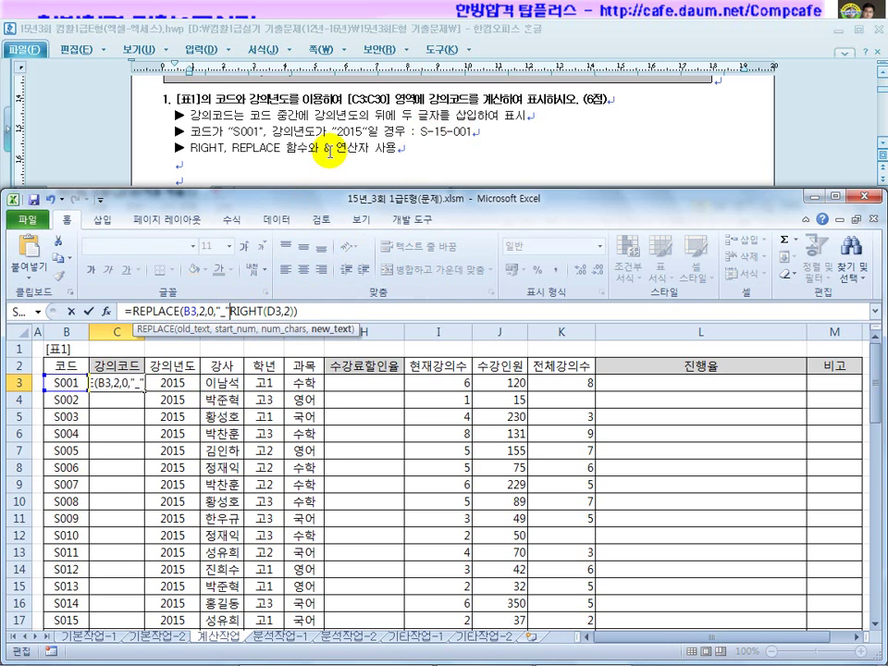
key(BackSpace)
key(BackSpace)
text(-"&)
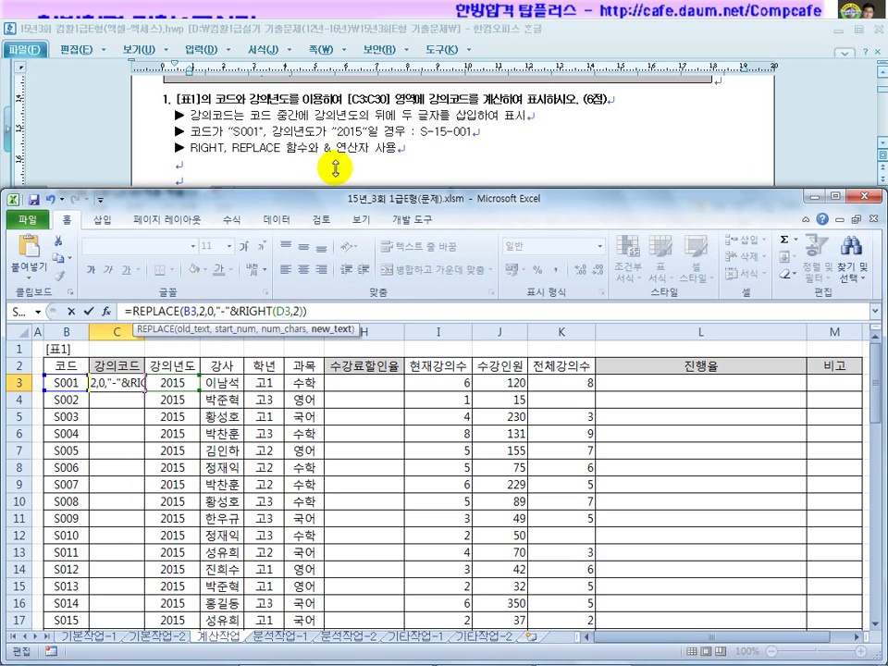
Step: Append &"-" after RIGHT(D3,2) in C3's formula and enter it as =REPLACE(B3,2,0,"-"&RIGHT(D3,2)&"-")
text(")
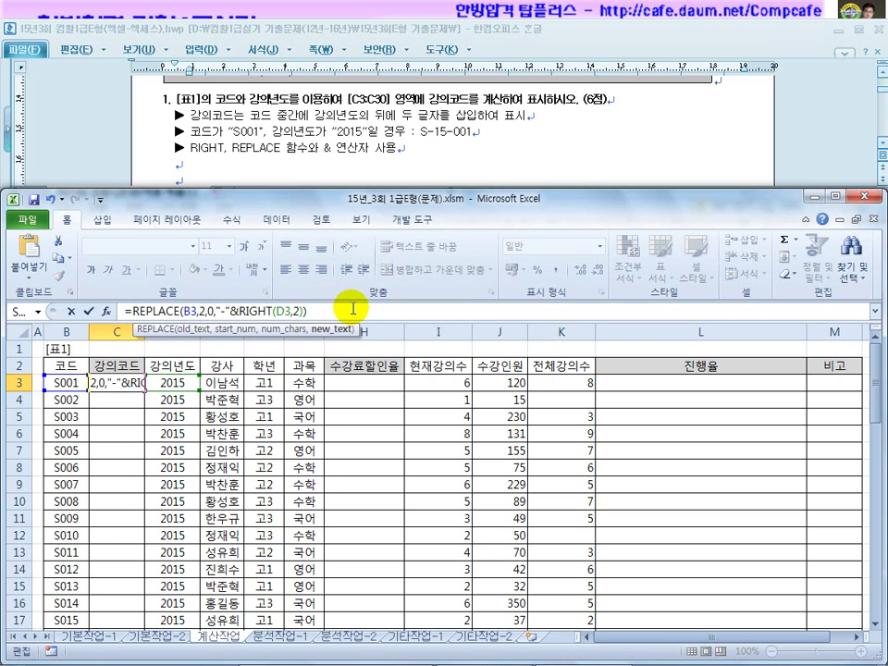
text(-"&)
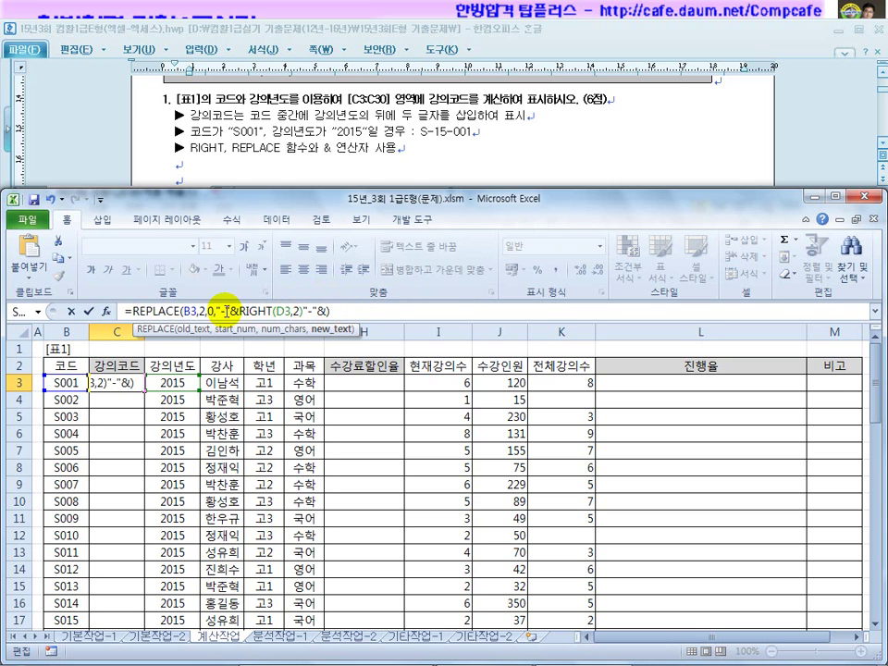
key(Return)
click(369, 334)
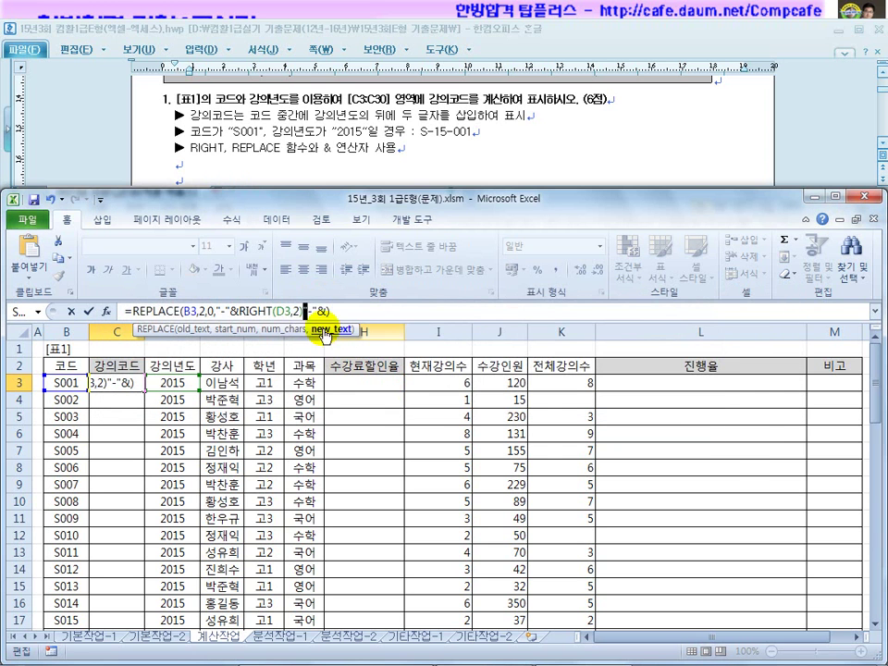
click(302, 313)
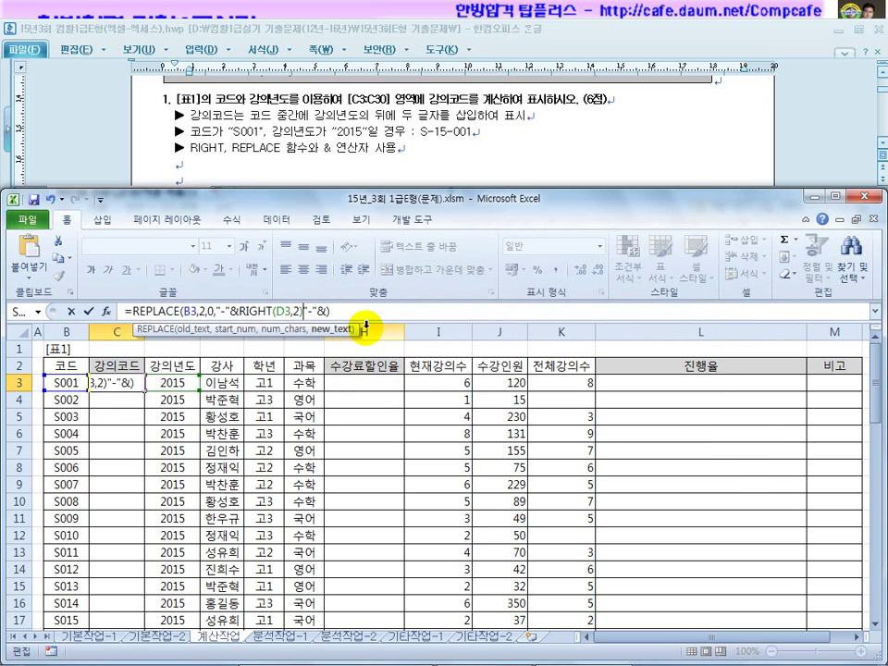
text(&)
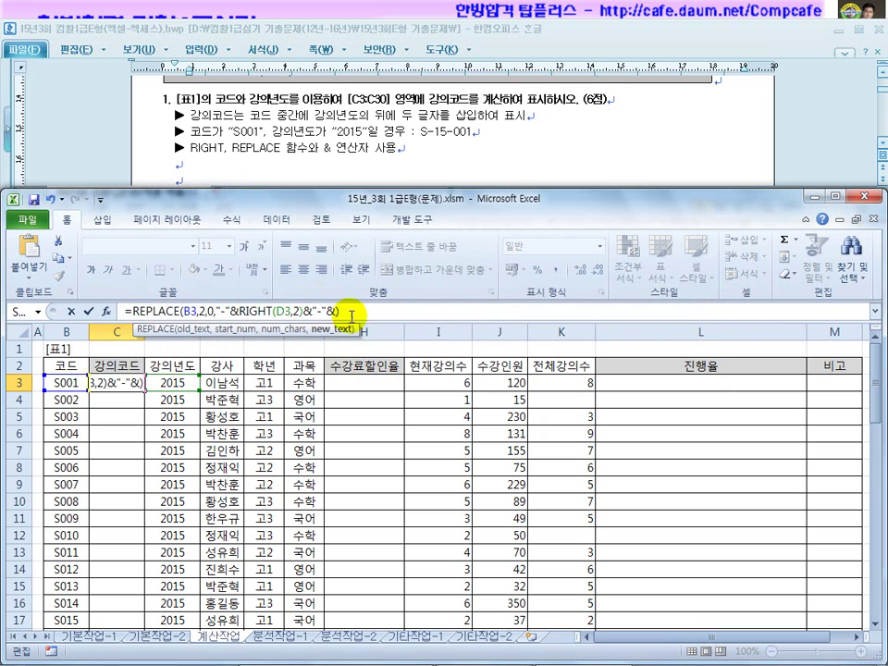
click(331, 312)
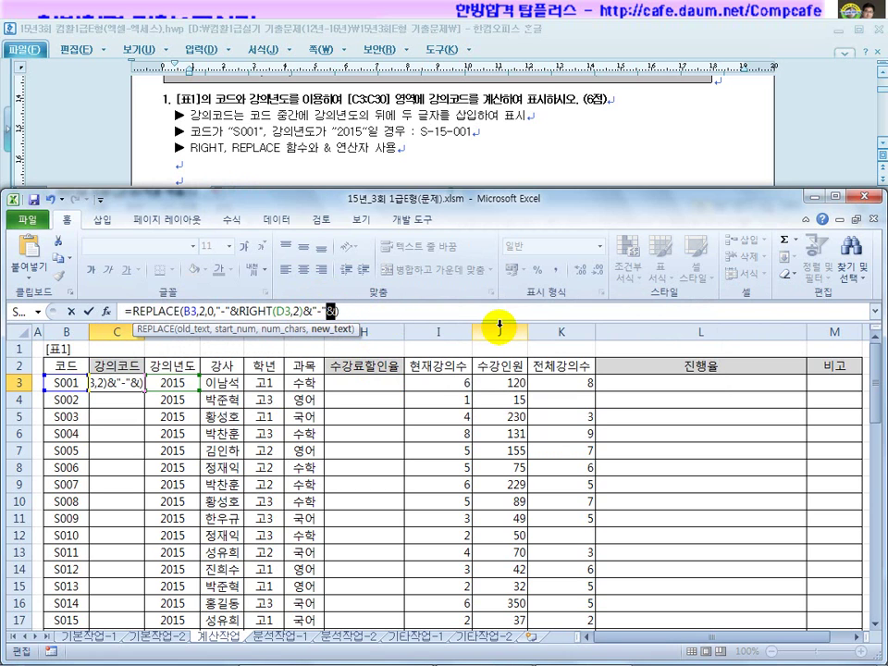
drag(327, 310, 283, 312)
click(229, 312)
click(231, 311)
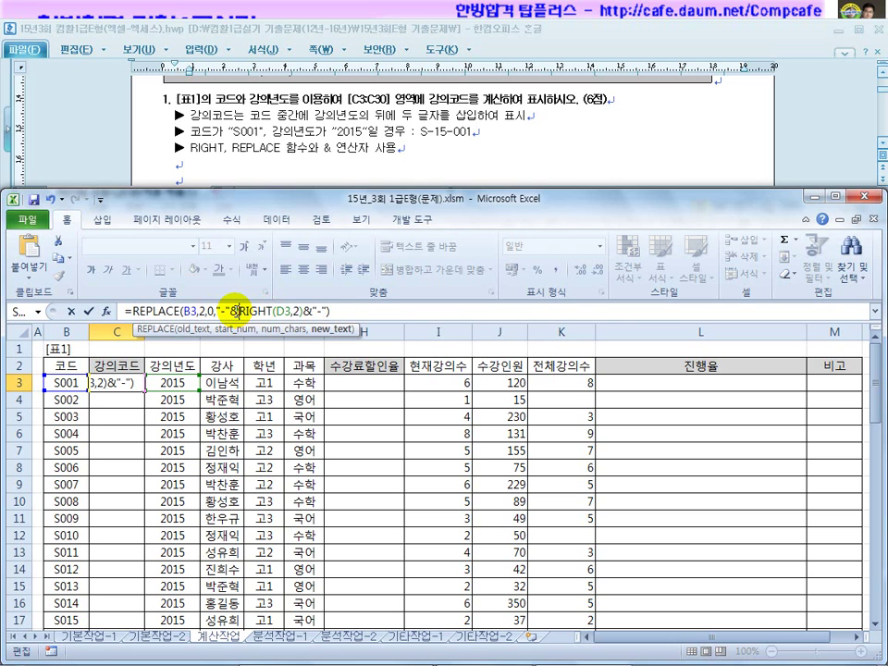
click(341, 312)
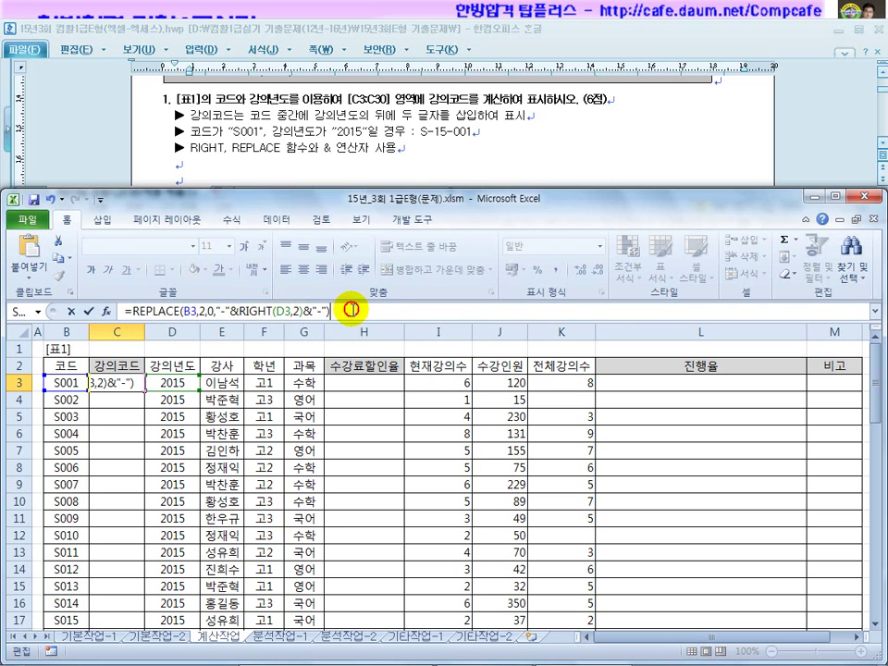
key(Return)
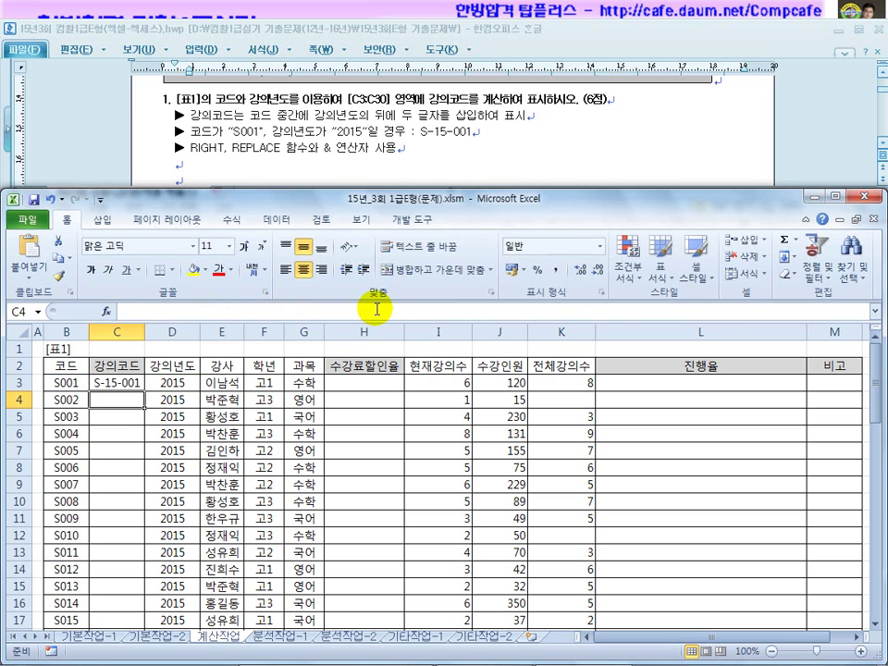
Step: Fill the 강의코드 formula from C3 down through C30
click(141, 377)
drag(143, 389, 170, 495)
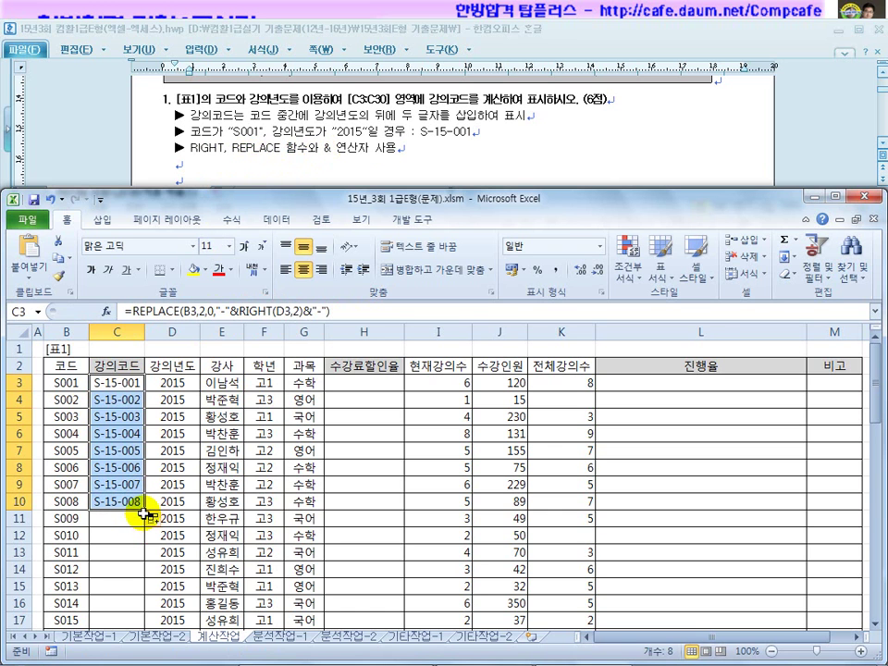
drag(145, 509, 129, 609)
scroll(129, 614, down, 5)
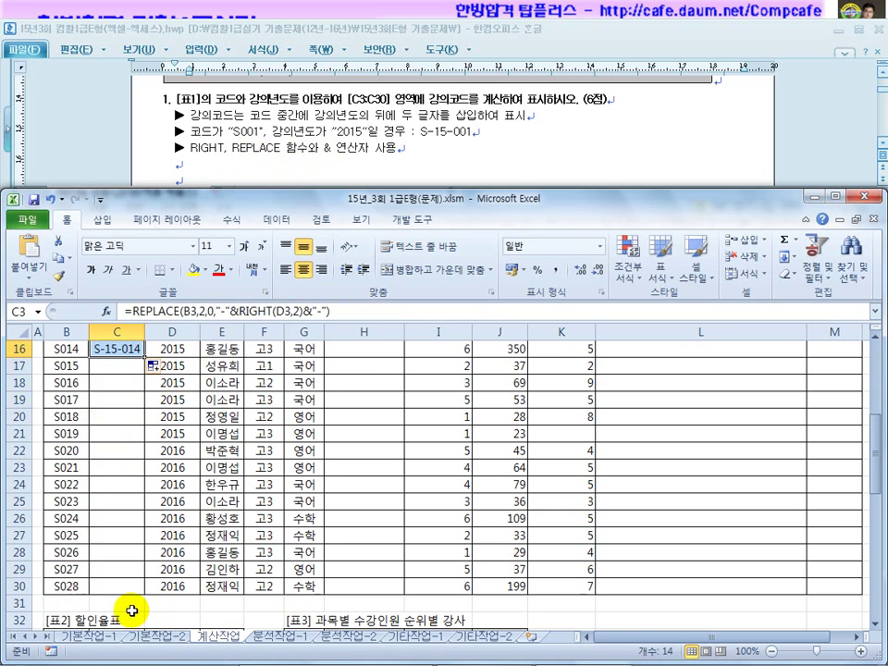
drag(146, 359, 144, 586)
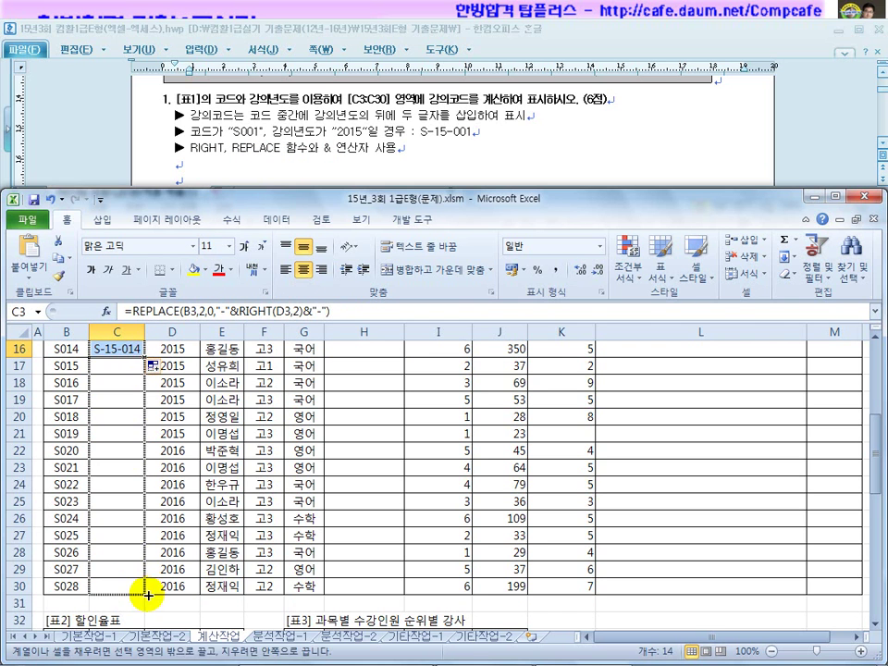
scroll(212, 548, up, 4)
scroll(162, 407, up, 1)
Step: Examine task 2 in the Hangul exam document and the 표2 할인율표 in B33:E35 of the 계산작업 sheet
click(271, 88)
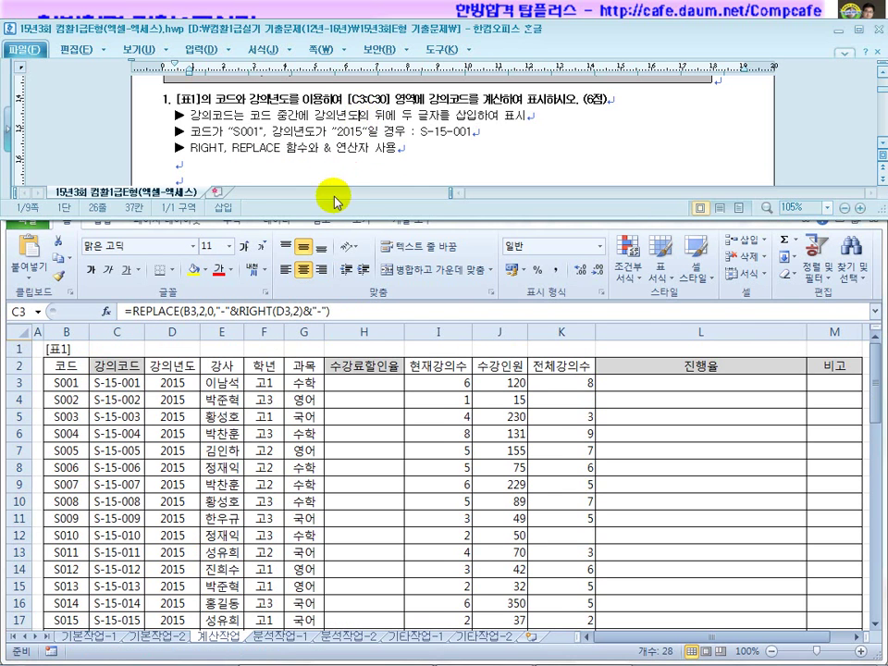
scroll(318, 198, down, 2)
click(214, 147)
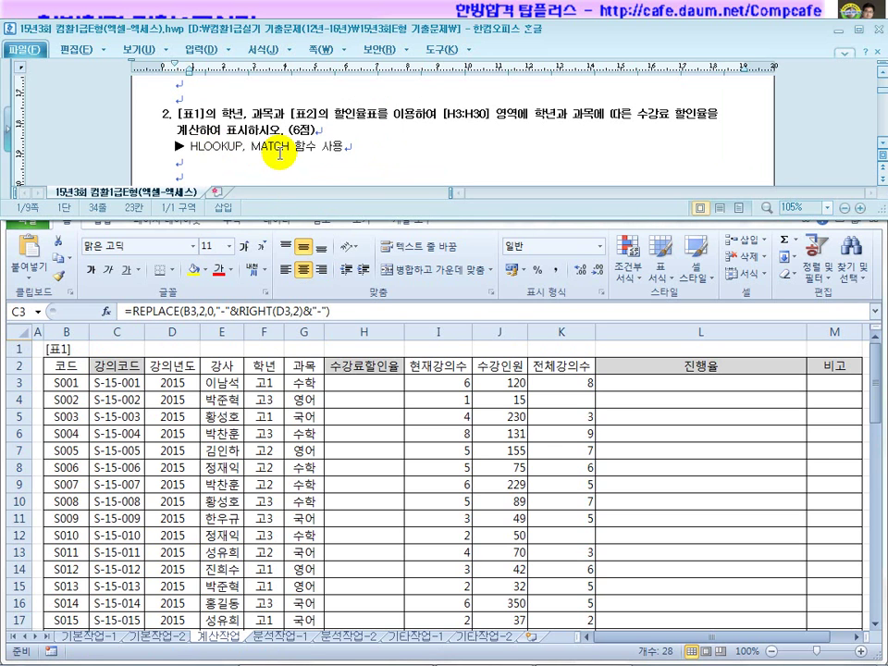
click(267, 146)
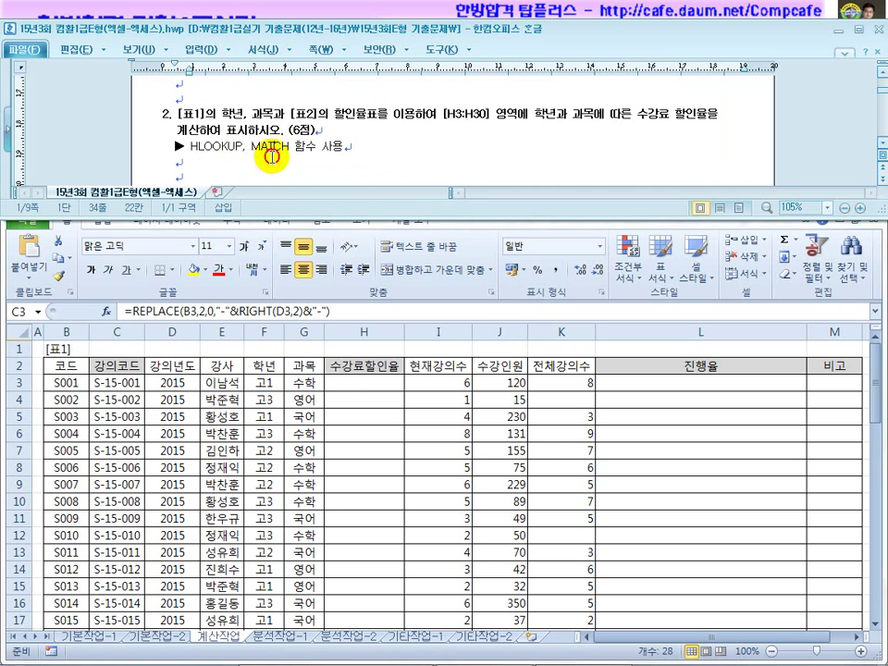
click(353, 383)
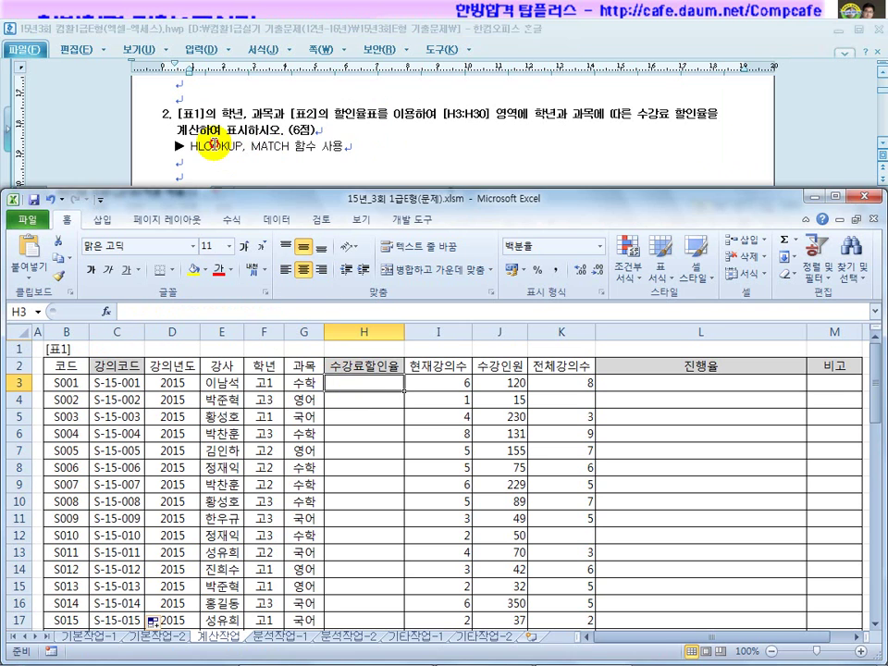
click(214, 146)
click(360, 383)
scroll(364, 385, down, 4)
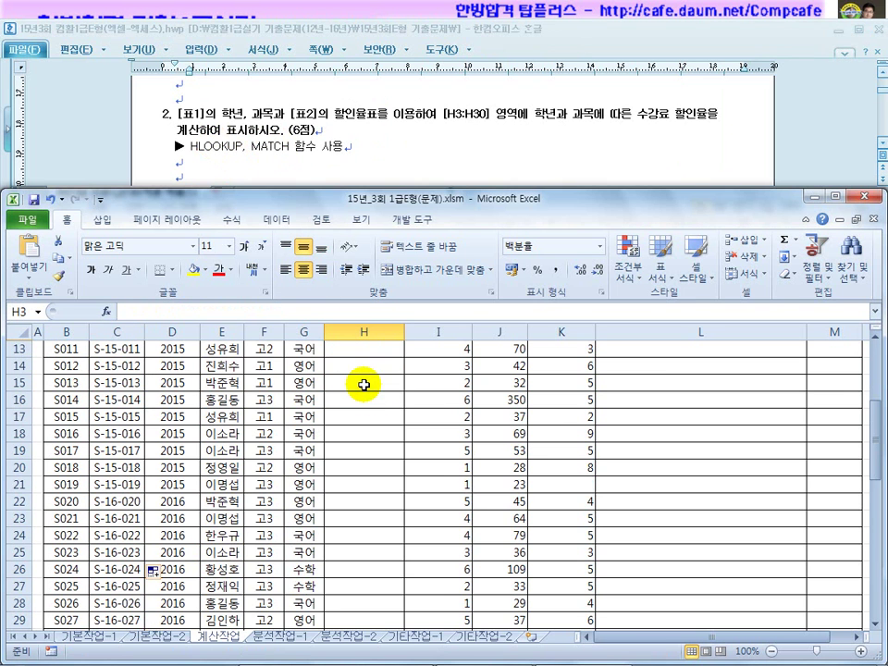
scroll(362, 359, down, 4)
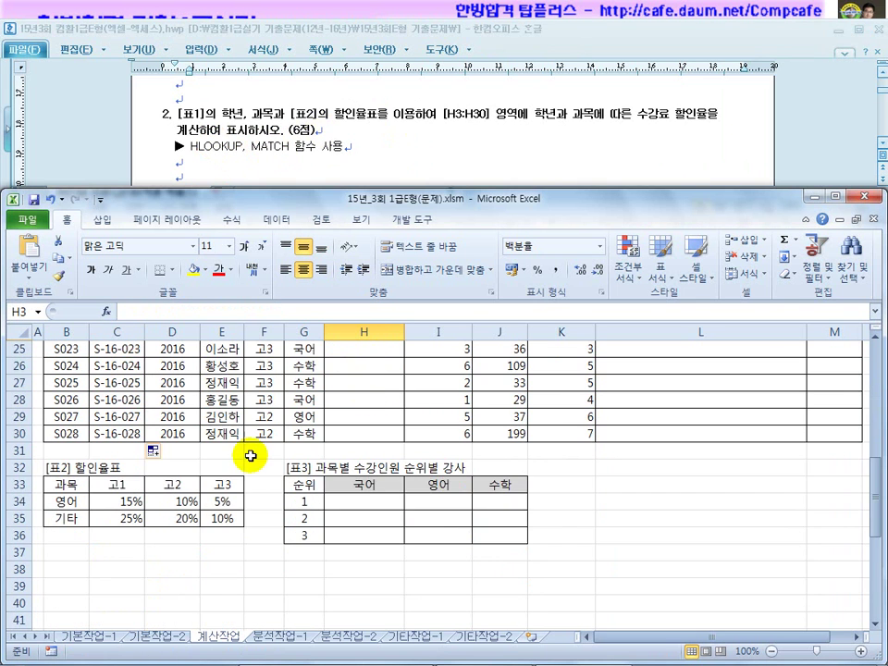
drag(65, 484, 239, 535)
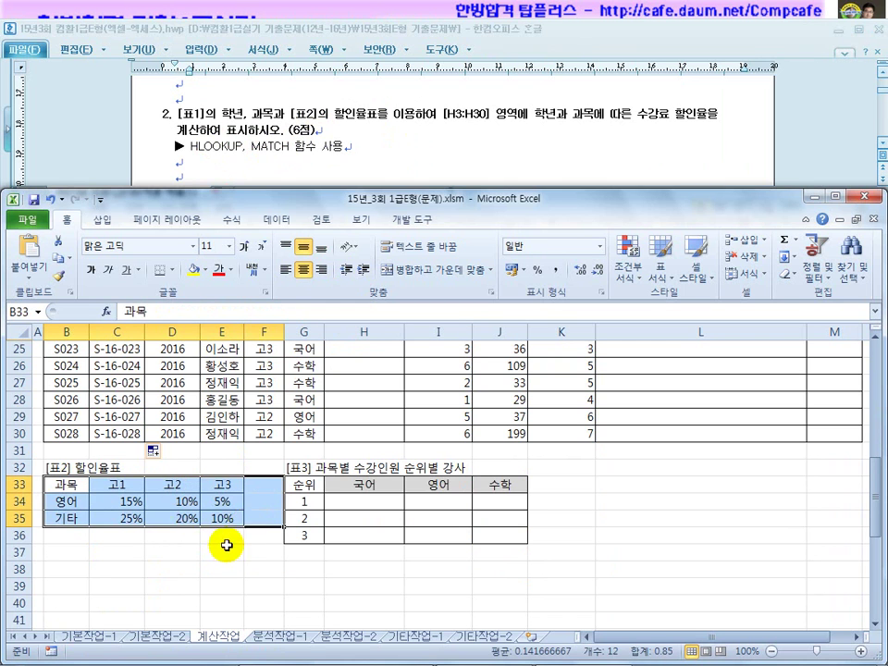
click(242, 548)
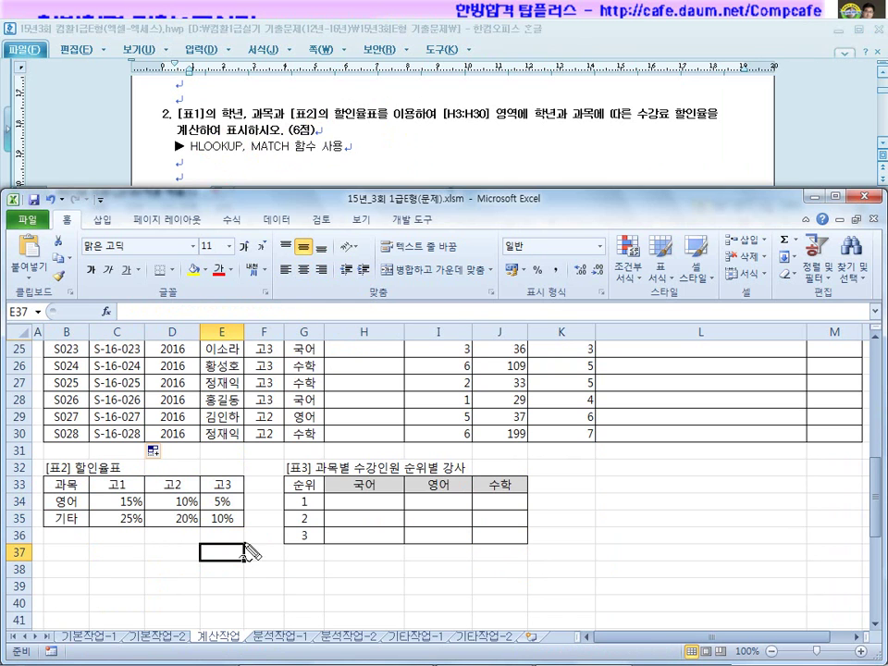
mouse_move(80, 507)
mouse_down()
mouse_move(50, 519)
mouse_move(74, 535)
mouse_up()
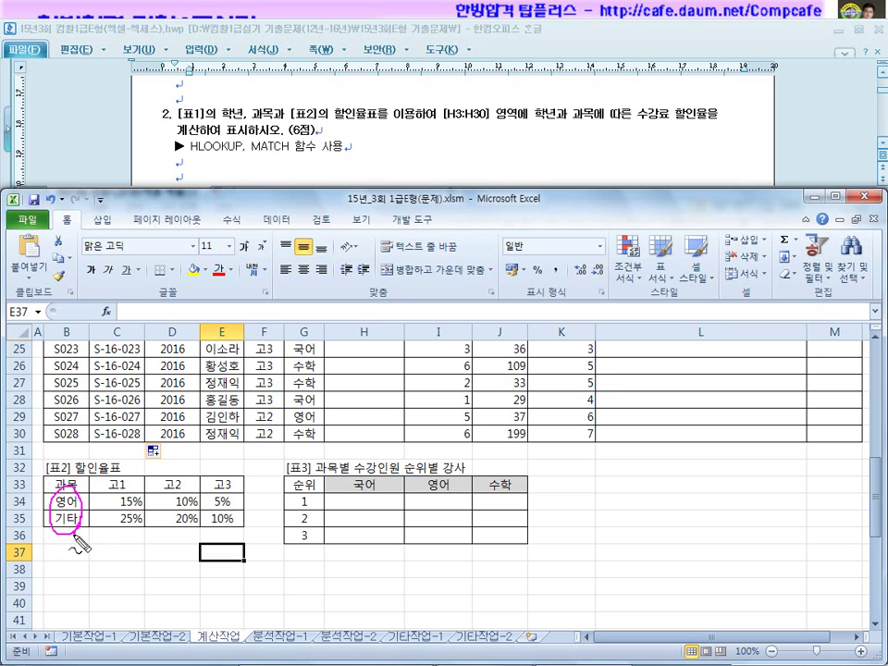
drag(186, 472, 240, 485)
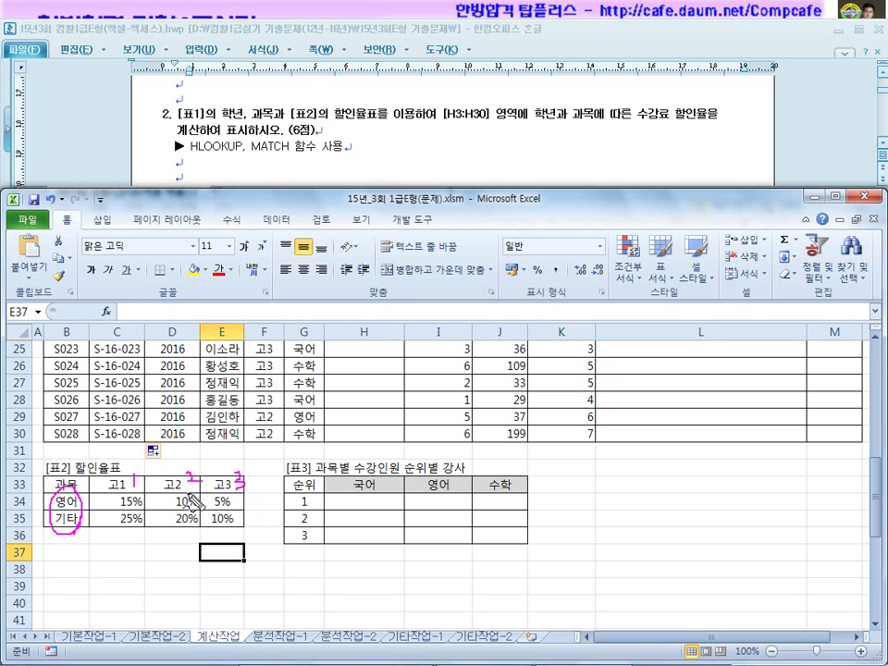
mouse_move(153, 463)
mouse_down()
mouse_move(168, 463)
mouse_move(163, 469)
mouse_up()
mouse_move(173, 459)
mouse_down()
mouse_move(174, 468)
mouse_move(145, 469)
mouse_move(240, 473)
mouse_up()
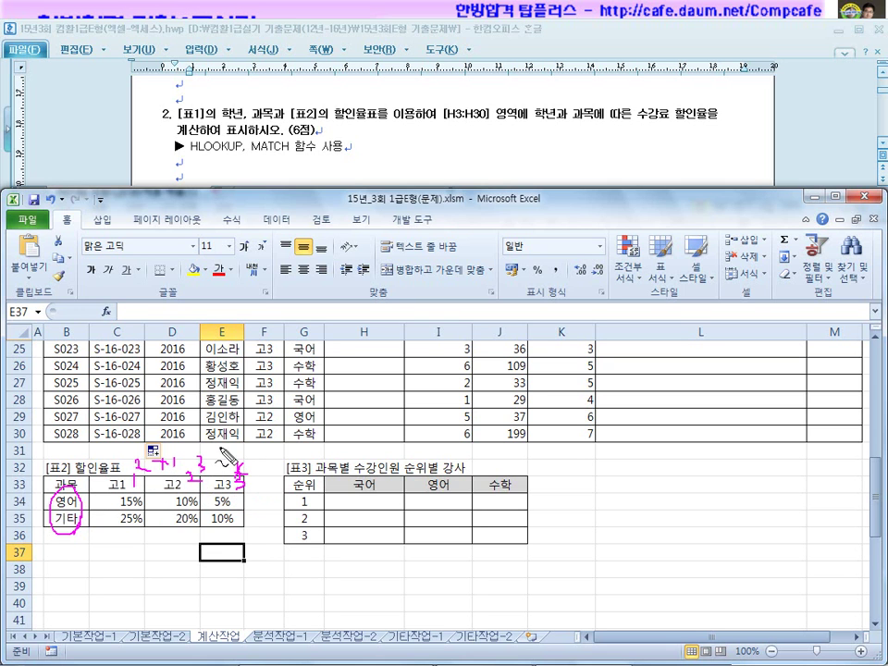
drag(185, 157, 242, 159)
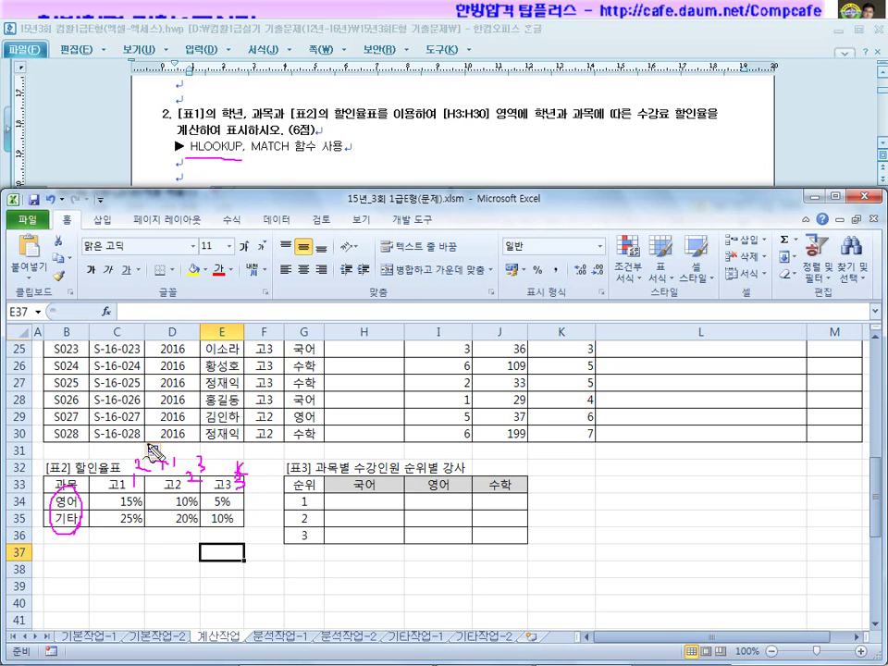
key(Escape)
mouse_move(237, 486)
mouse_down()
mouse_move(112, 489)
mouse_move(238, 478)
mouse_up()
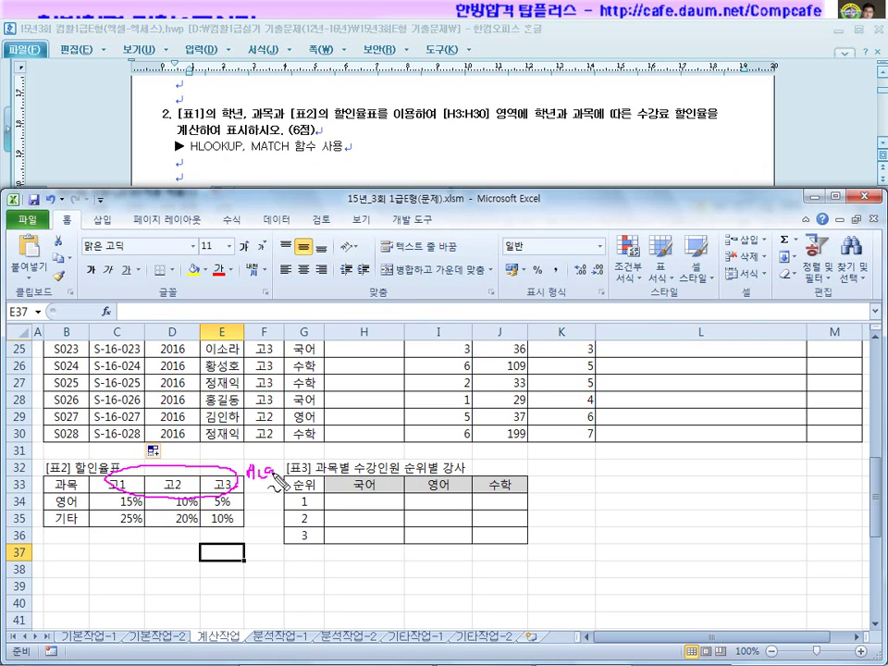
drag(56, 492, 82, 520)
drag(56, 555, 94, 554)
drag(83, 493, 85, 507)
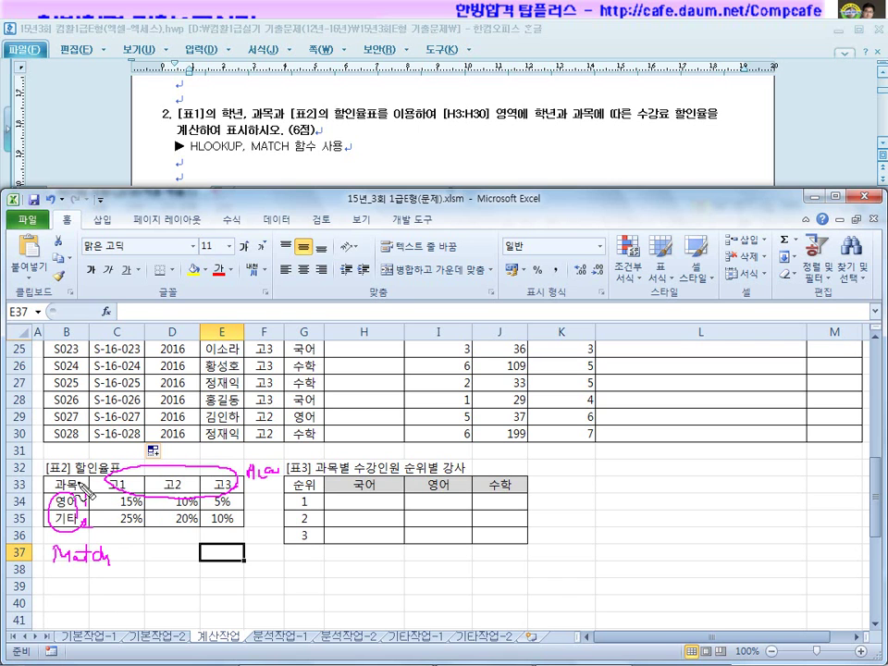
drag(89, 482, 83, 519)
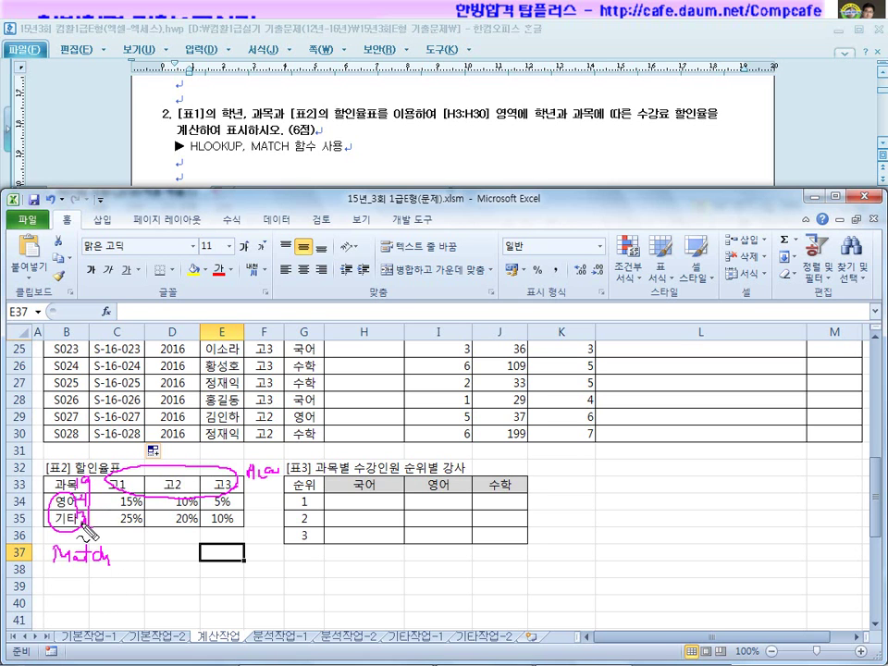
mouse_move(235, 488)
mouse_down()
mouse_move(115, 487)
mouse_move(199, 497)
mouse_up()
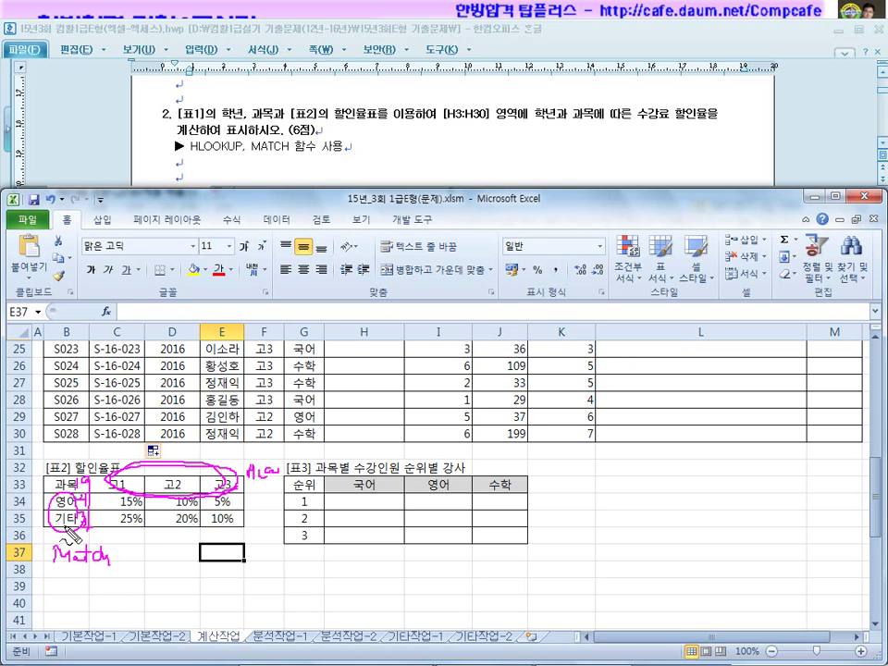
key(Escape)
Step: Start an HLOOKUP formula in H3 with the 학년 cell F3 as the lookup value
scroll(143, 503, up, 8)
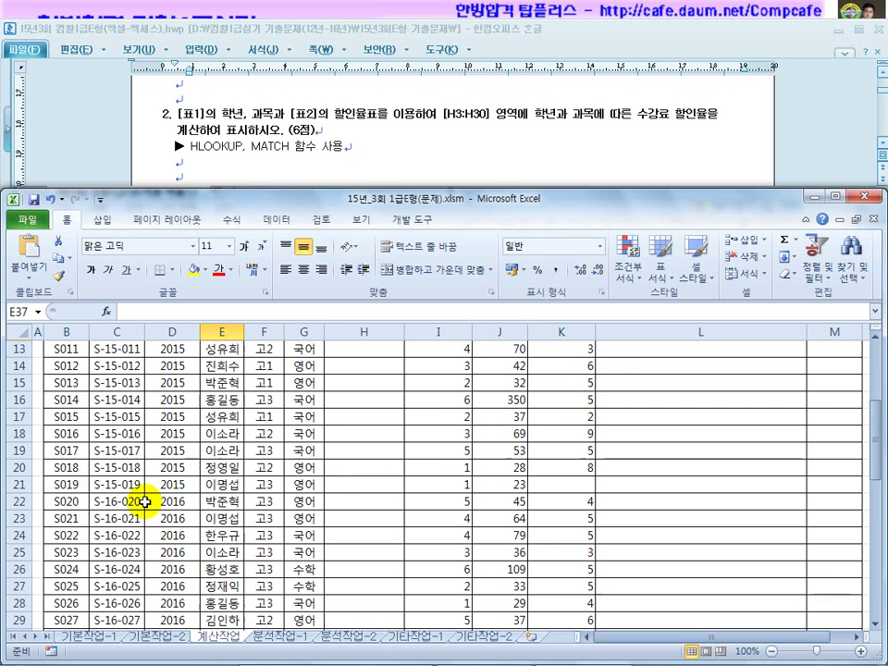
click(353, 383)
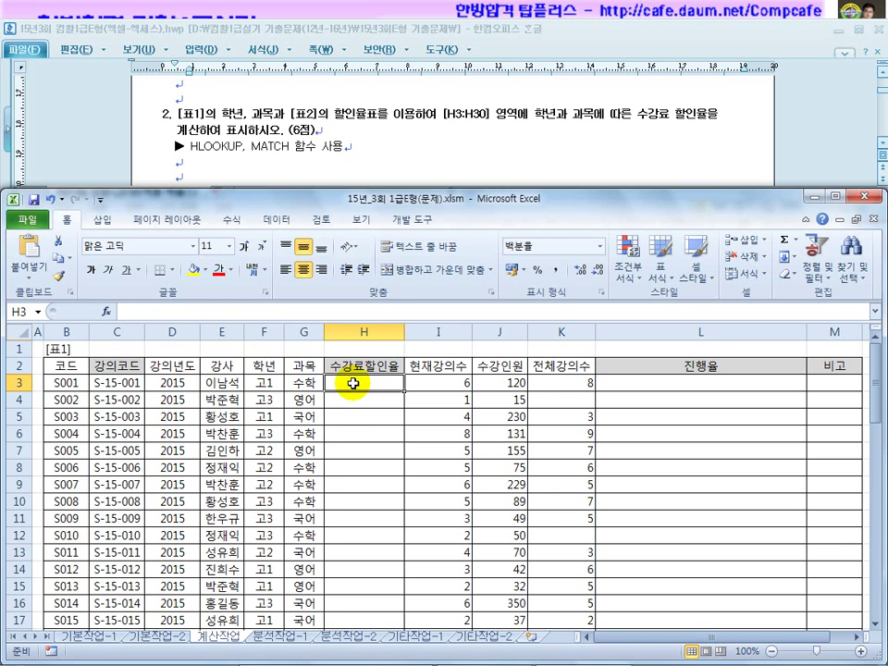
text(=hloo)
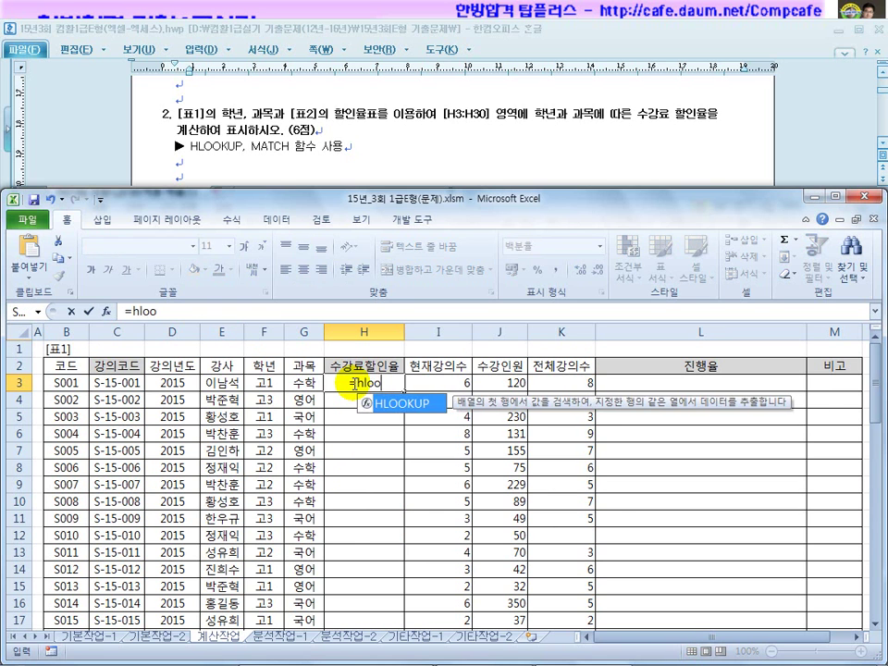
text(kup()
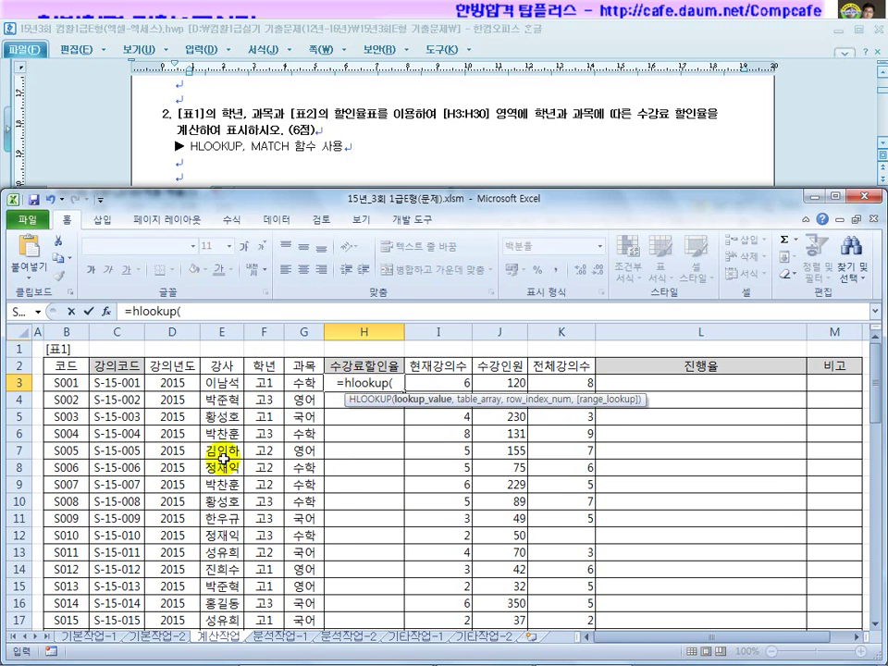
scroll(190, 493, down, 4)
scroll(190, 493, down, 4)
scroll(221, 493, up, 8)
click(265, 383)
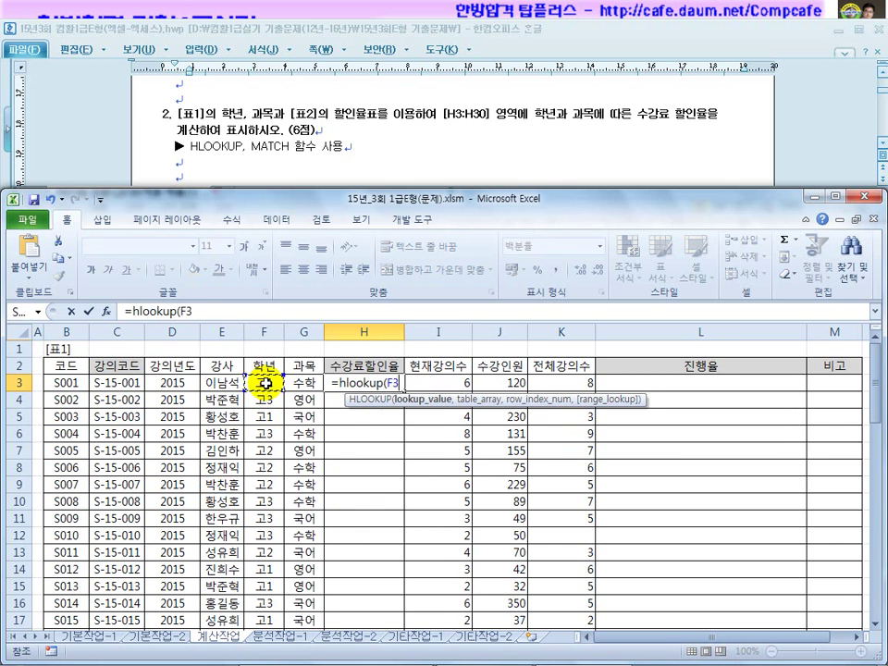
text(,)
Step: Add 표2's range C33:E35 as an absolute reference, $C$33:$E$35, for the HLOOKUP table array
scroll(243, 459, down, 4)
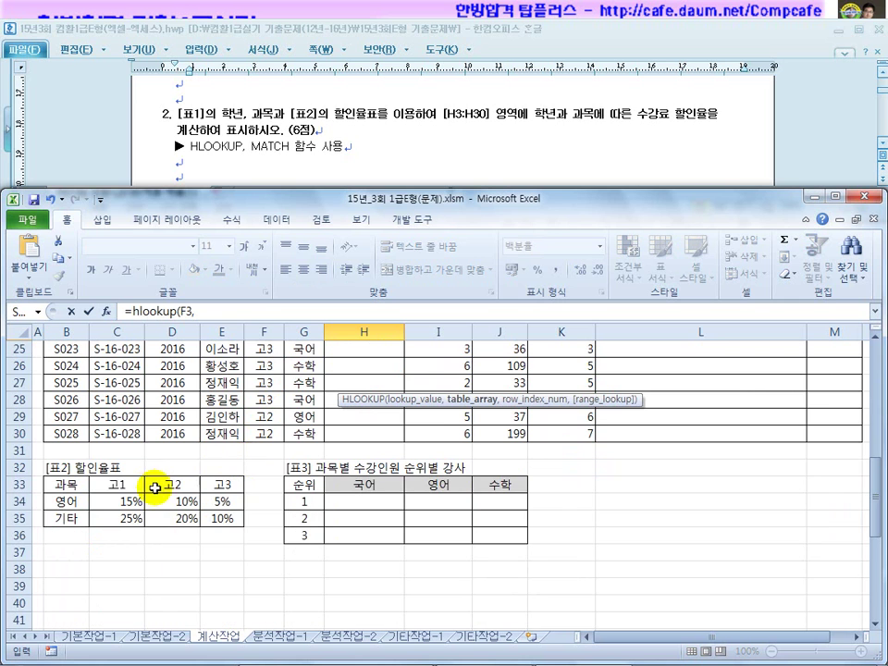
drag(116, 484, 234, 519)
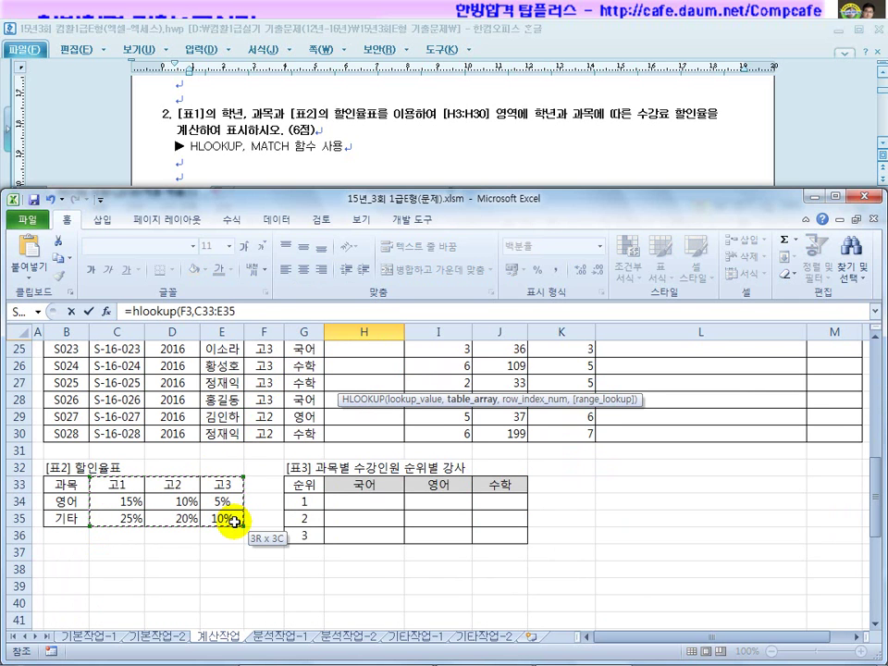
key(F4)
text(,)
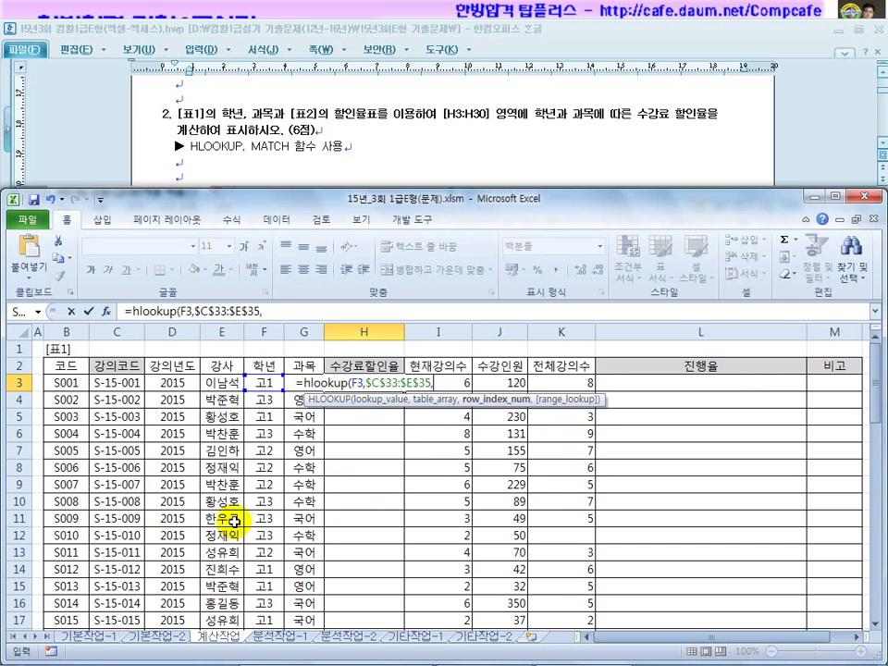
Step: Complete H3's HLOOKUP with row index 2 and exact match FALSE, entering =HLOOKUP(F3,$C$33:$E$35,2,FALSE)
scroll(234, 519, down, 7)
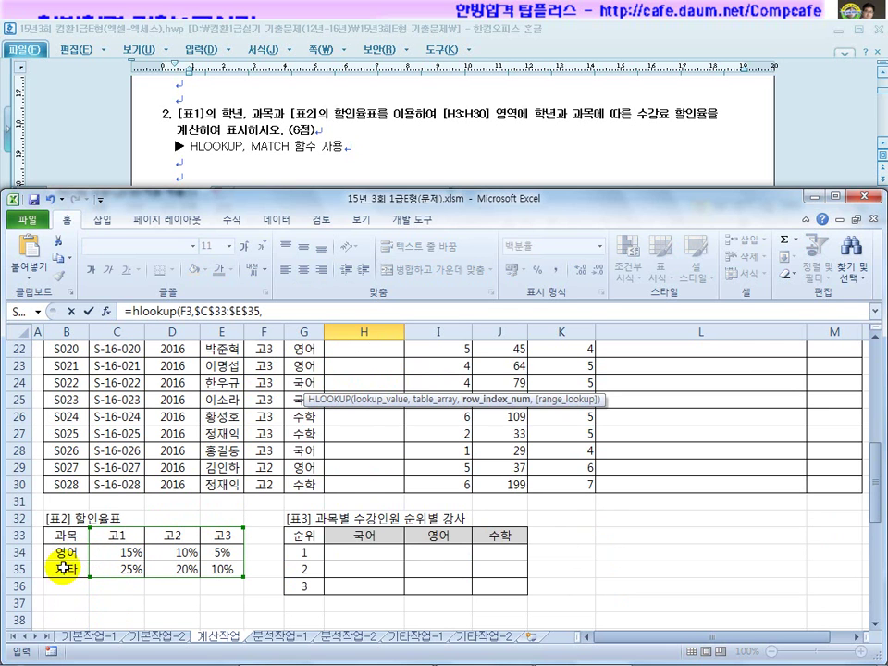
scroll(263, 520, up, 7)
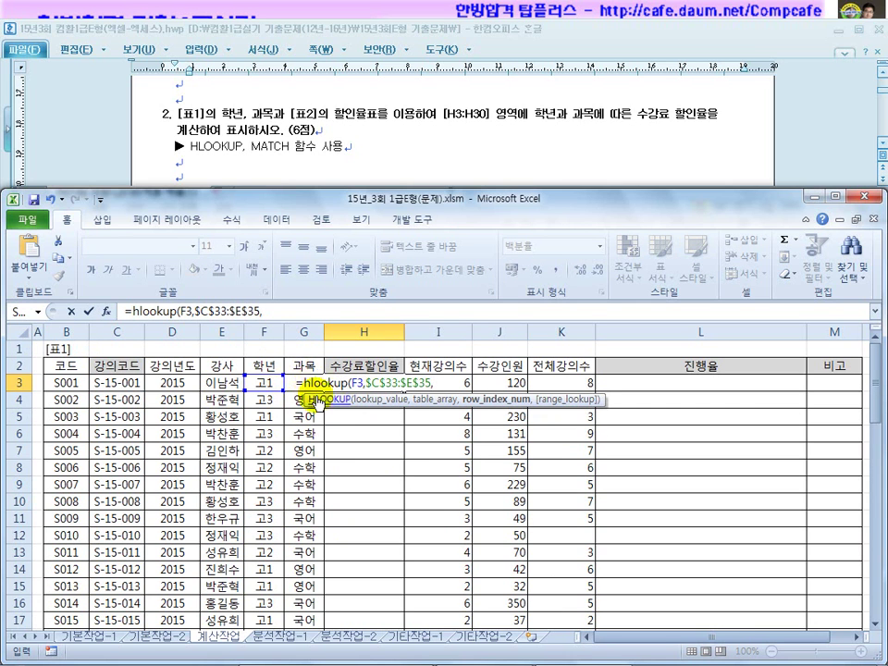
text(2)
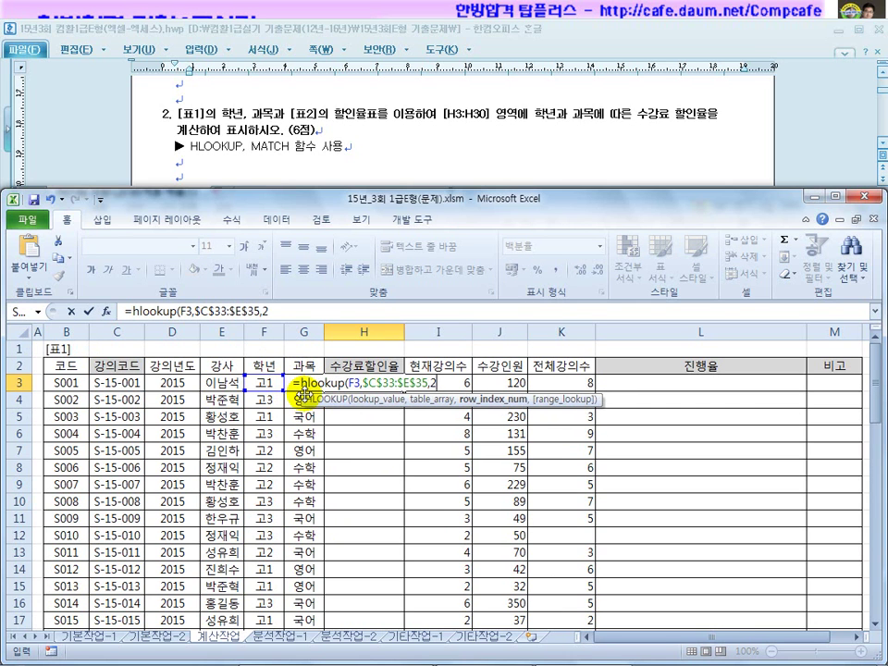
text(,)
scroll(314, 393, down, 9)
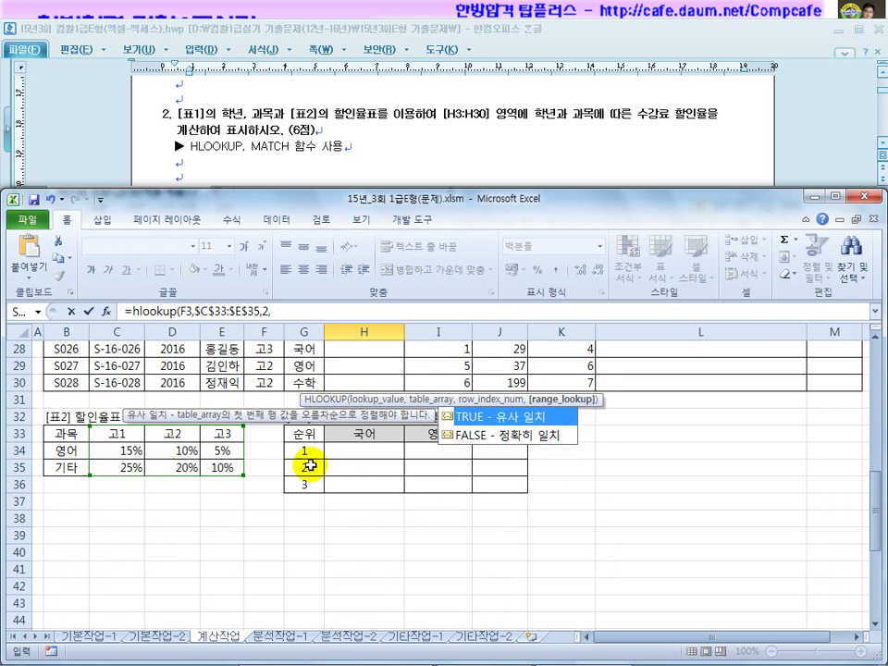
double_click(516, 441)
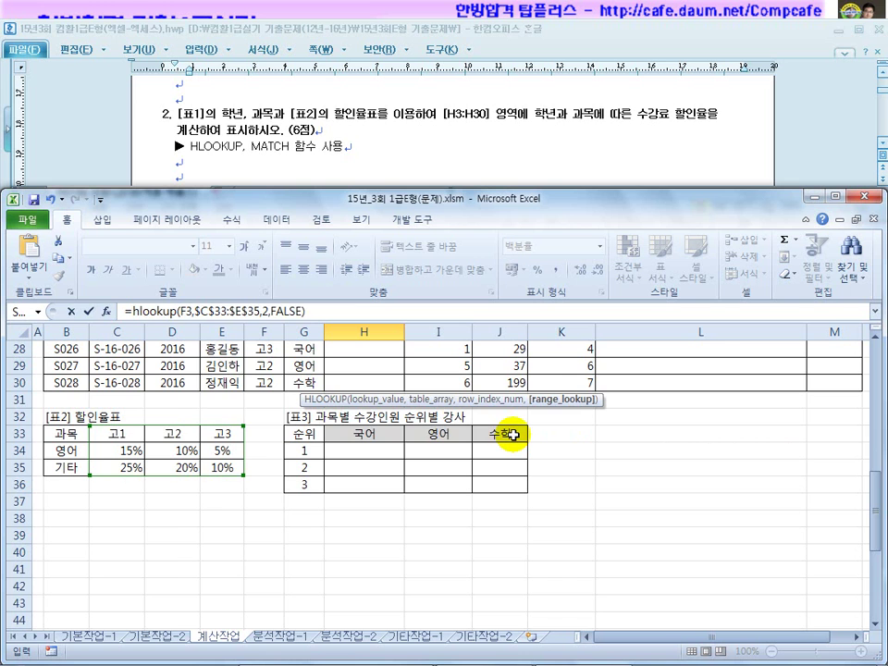
key(Return)
scroll(499, 444, up, 1)
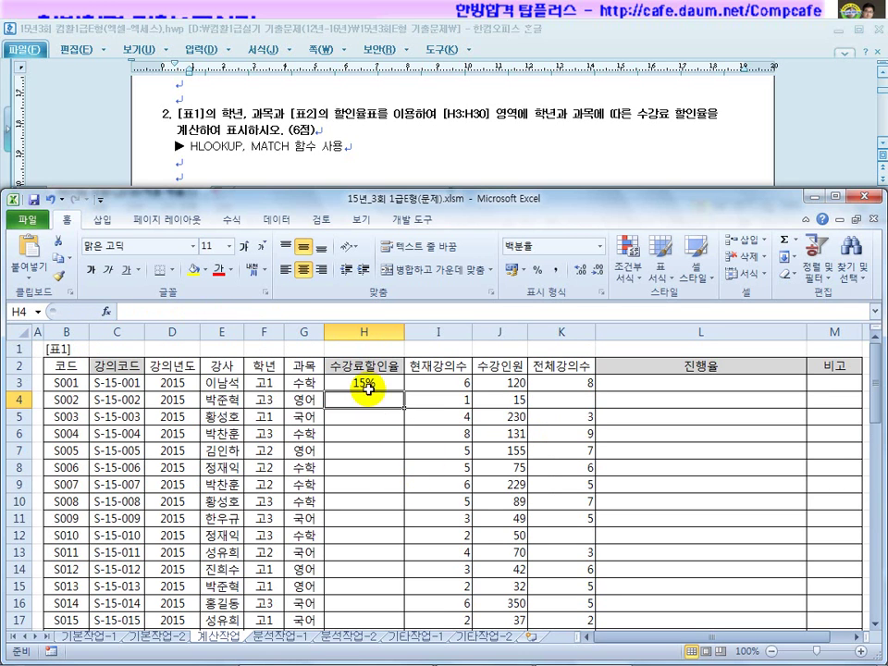
Step: Trace row 3's 학년 and 과목 through the 고1 column C33:C35 and the 과목 labels B34:B35 of 표2
click(364, 382)
click(264, 382)
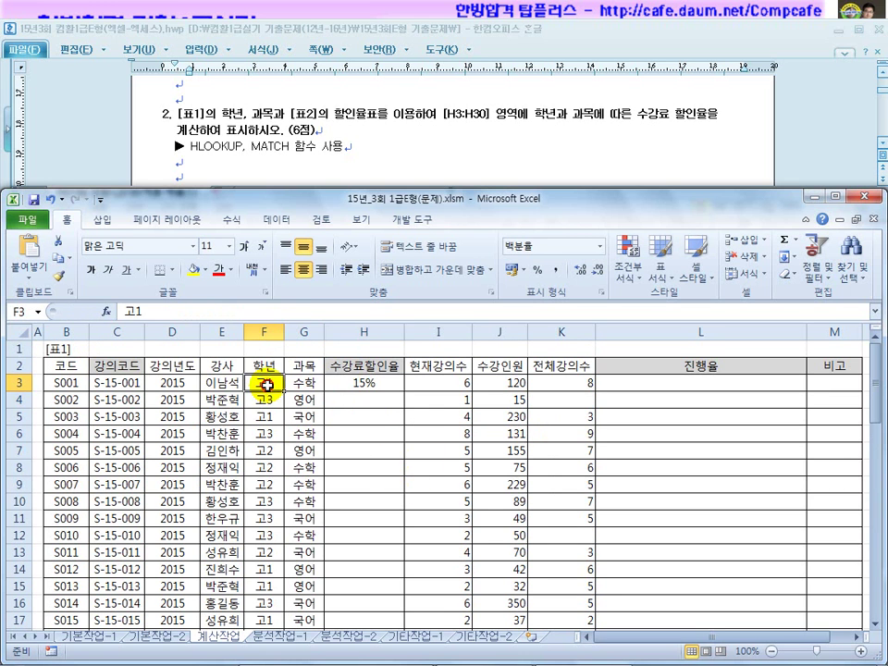
click(298, 383)
scroll(277, 444, down, 7)
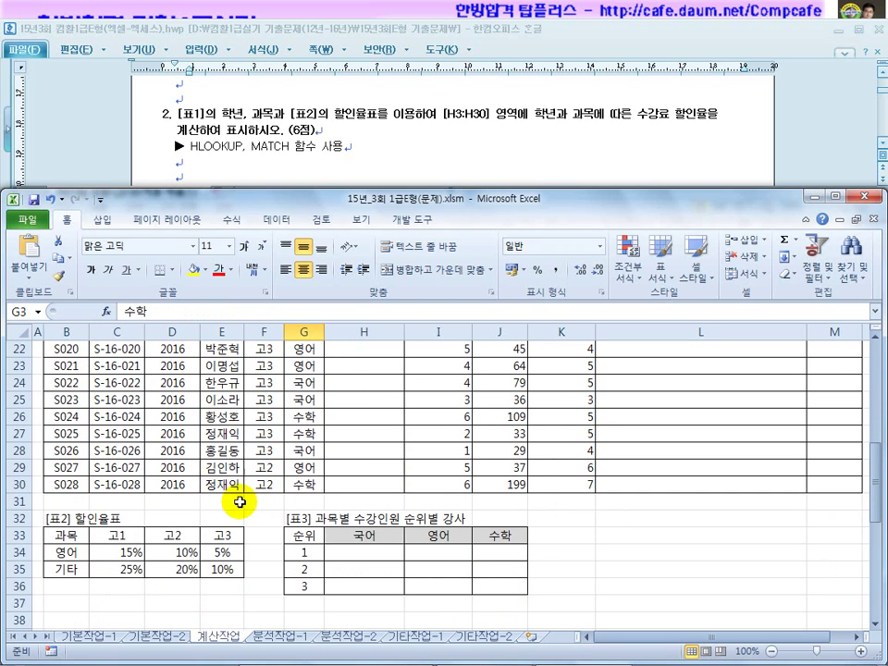
click(122, 536)
click(122, 554)
click(122, 571)
click(74, 571)
click(74, 556)
click(77, 583)
click(73, 556)
click(73, 571)
Step: Compare the 과목 entries in column G of 표1 with the 영어 and 기타 labels in B34:B35
scroll(95, 345, up, 7)
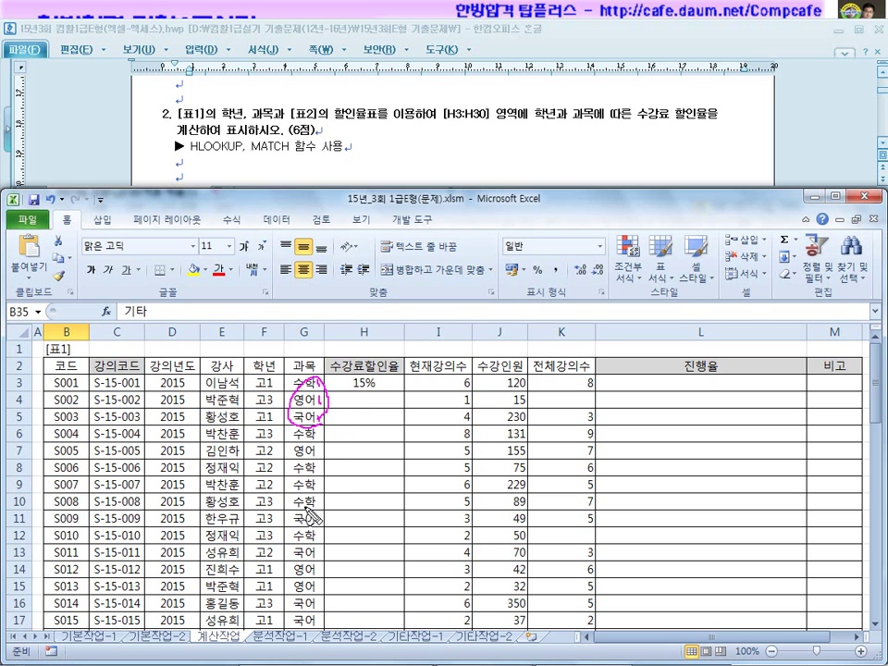
scroll(308, 455, down, 8)
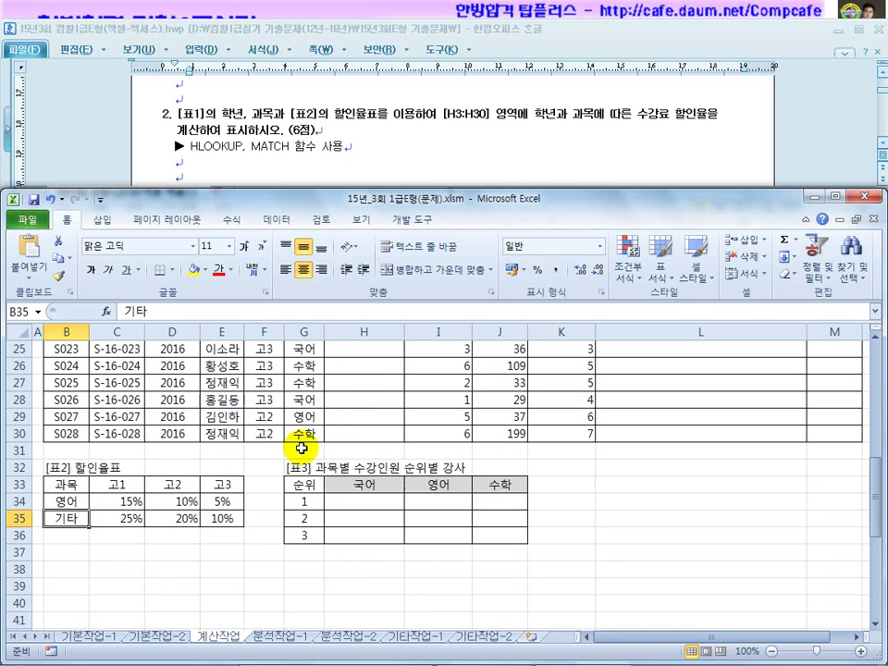
click(61, 502)
click(68, 521)
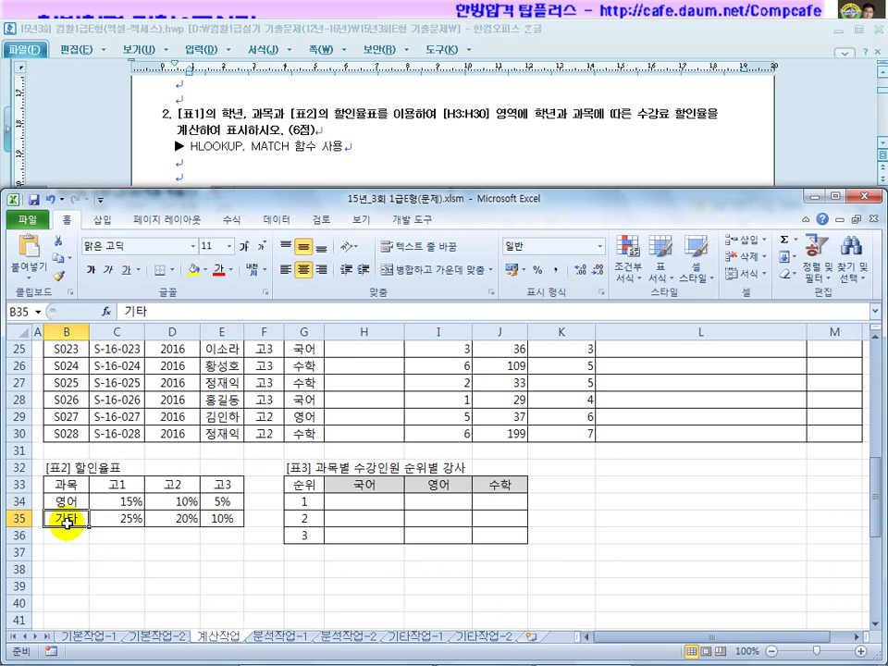
scroll(68, 521, up, 7)
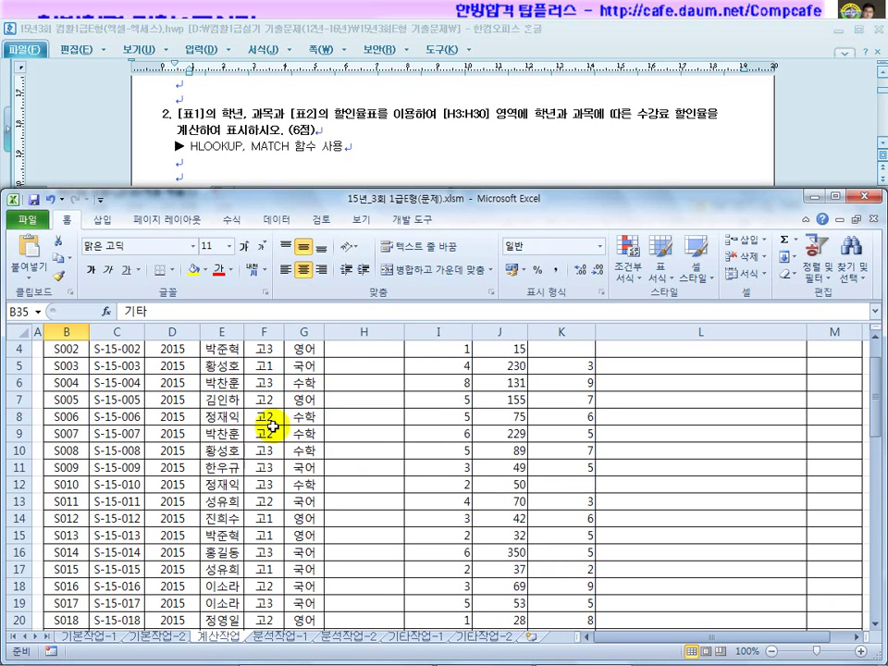
click(303, 384)
click(308, 419)
scroll(308, 418, down, 7)
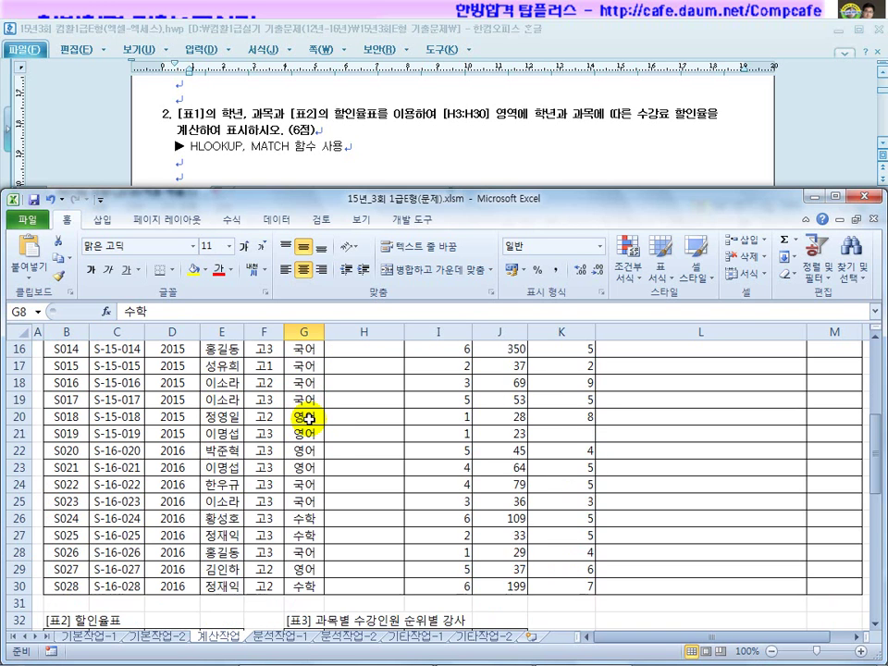
click(59, 502)
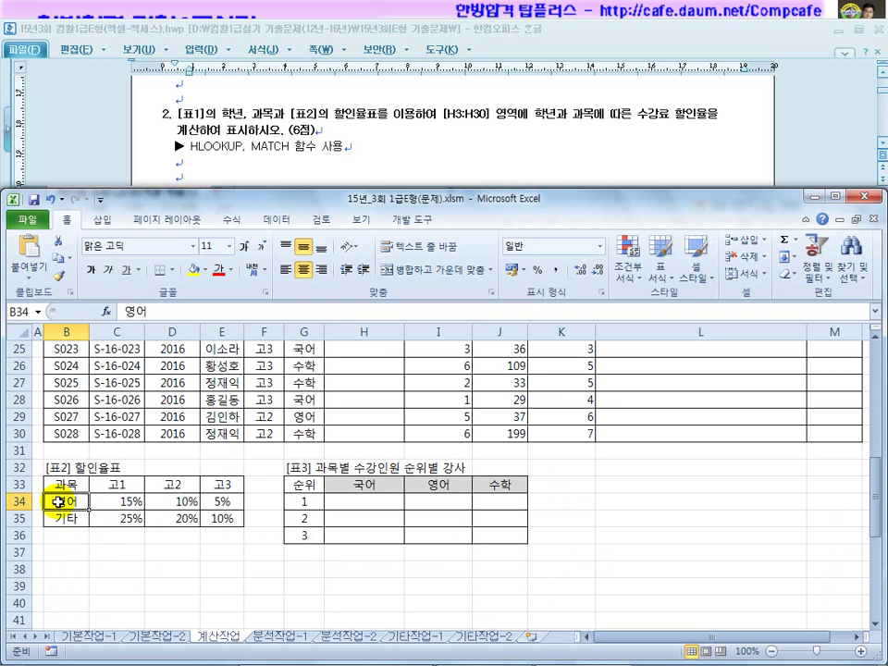
scroll(158, 536, up, 8)
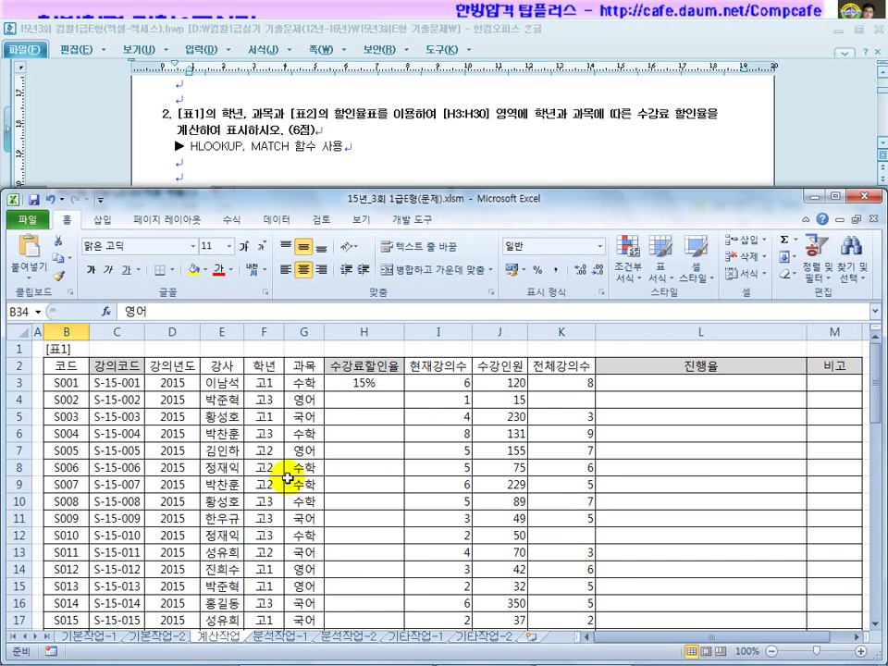
click(369, 387)
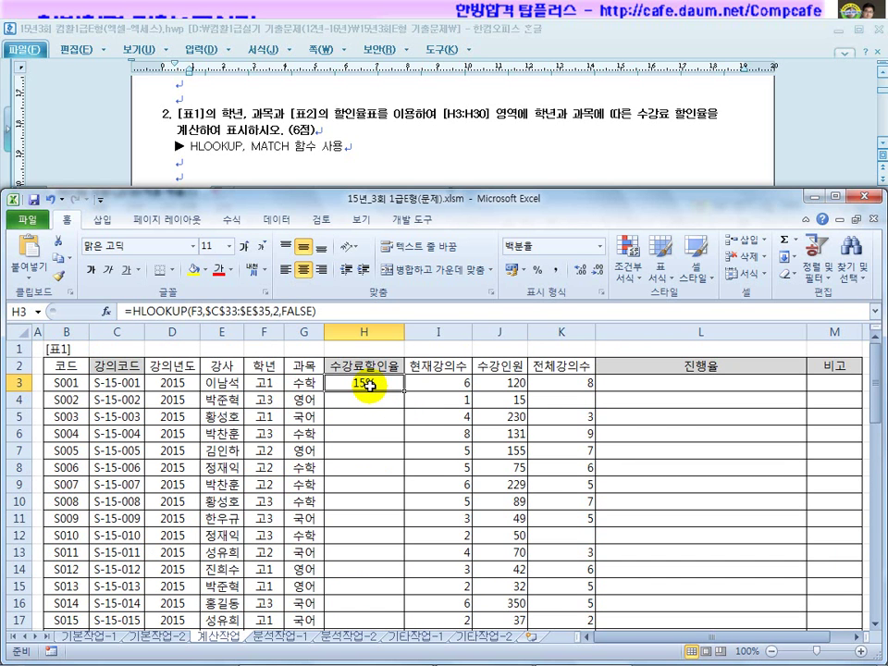
double_click(263, 312)
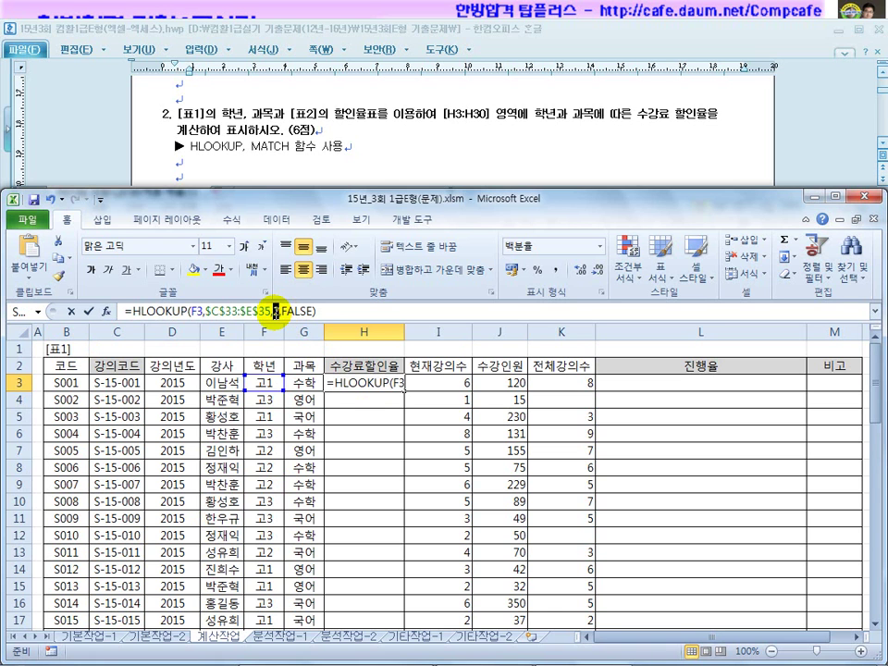
key(Escape)
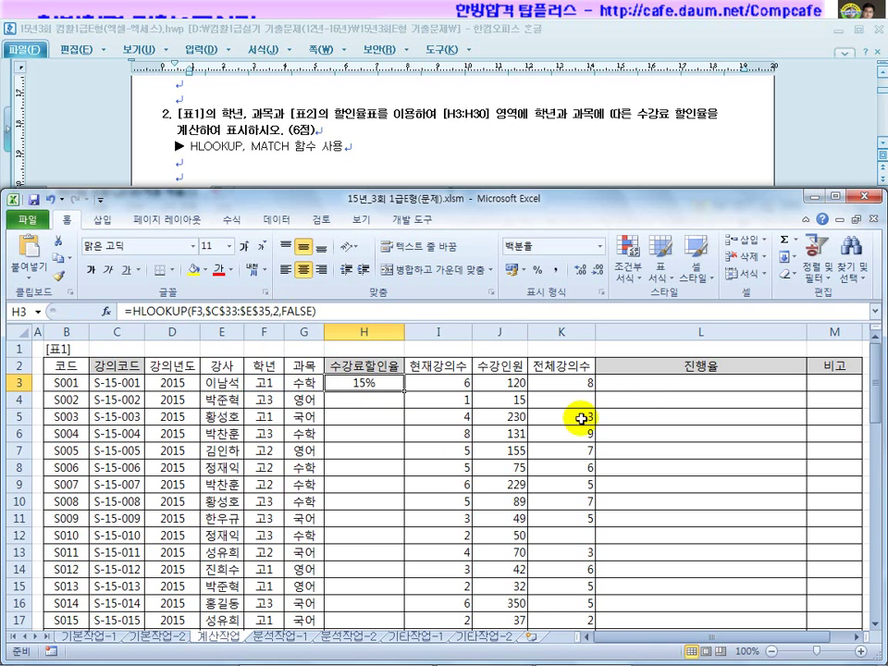
Step: Start a separate MATCH formula in the empty cell O3 as =match(
click(857, 637)
click(857, 638)
click(858, 638)
click(859, 637)
click(859, 637)
click(859, 638)
click(859, 638)
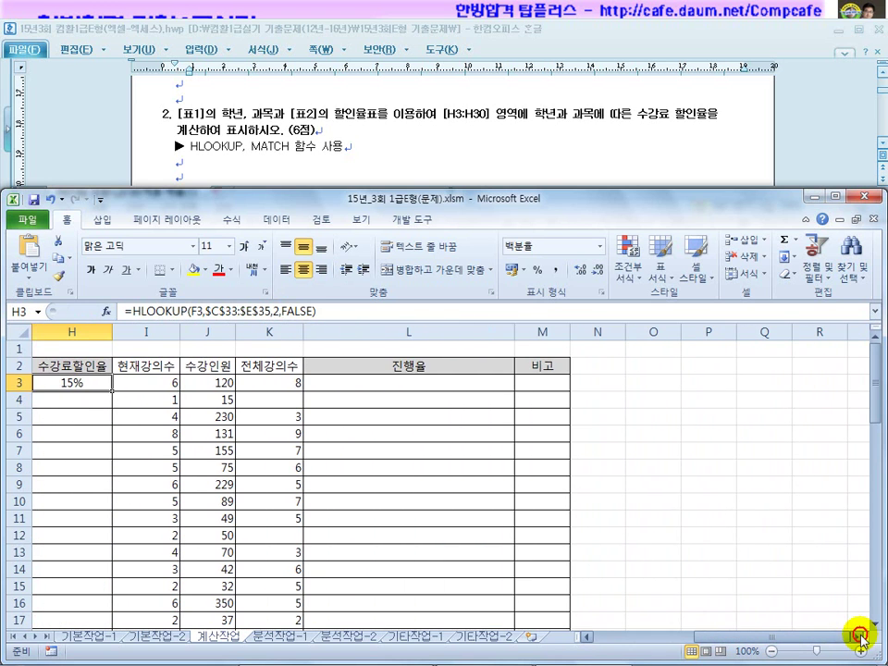
click(635, 382)
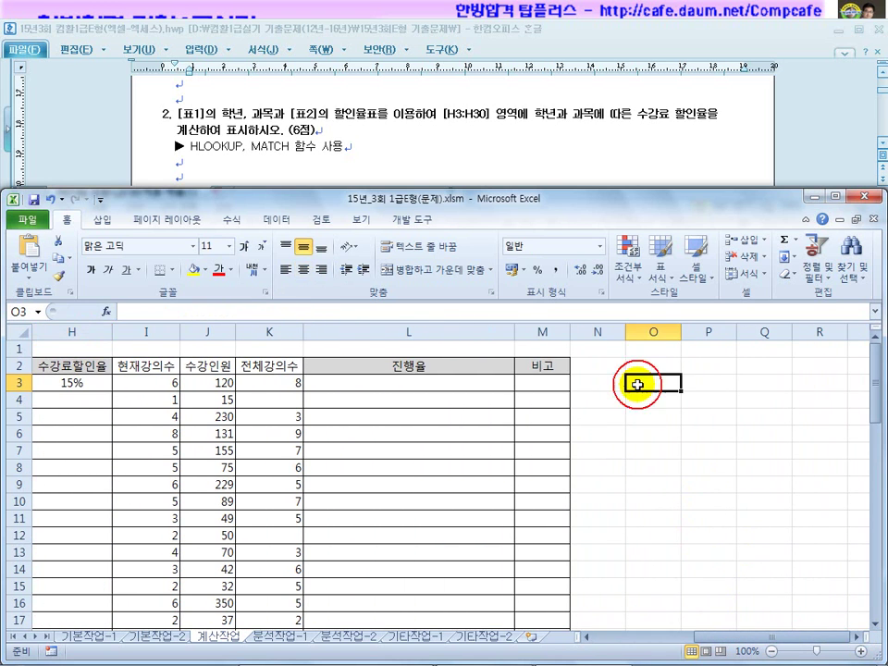
text(=mac)
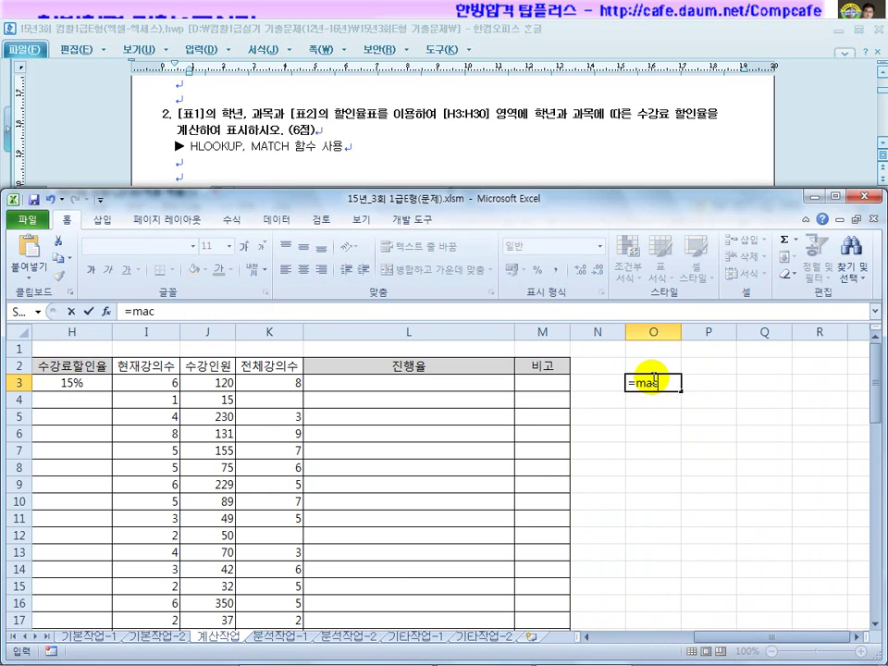
text(h)
key(BackSpace)
text(tch()
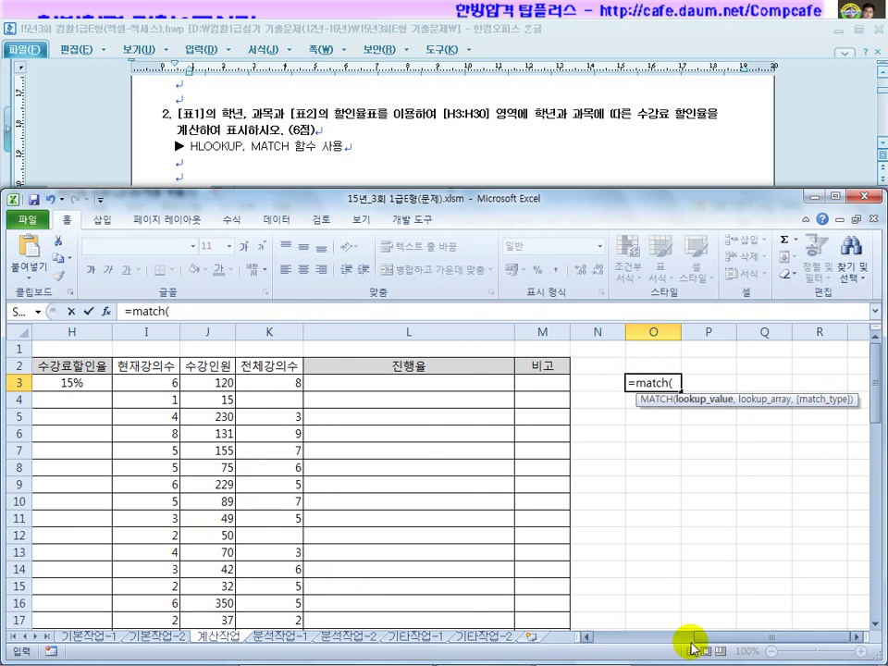
Step: Check which 과목 entries in column G of 표1 correspond to the 영어 and 기타 labels of 표2
drag(703, 633, 591, 633)
scroll(307, 519, down, 6)
scroll(293, 521, down, 3)
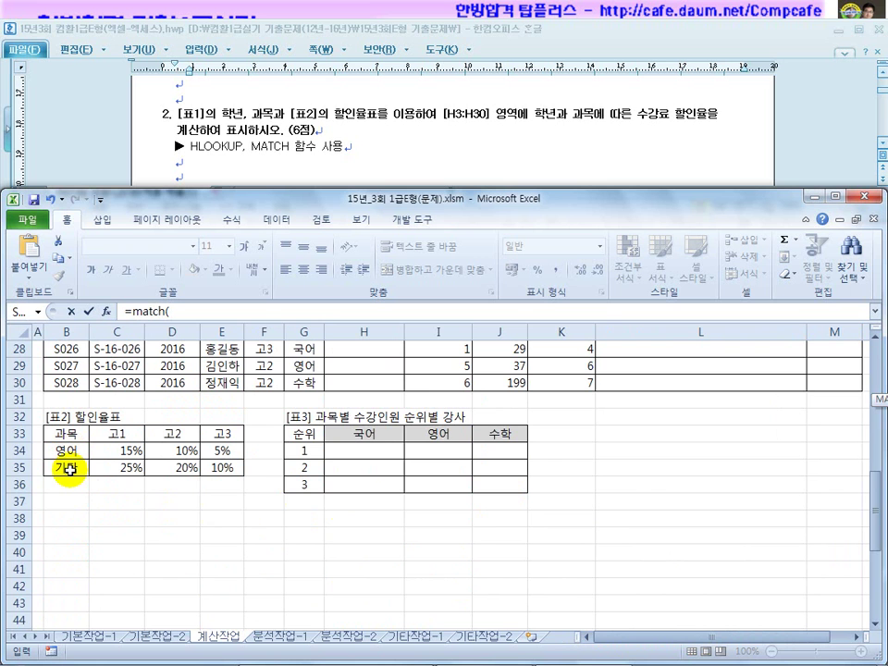
scroll(114, 486, up, 9)
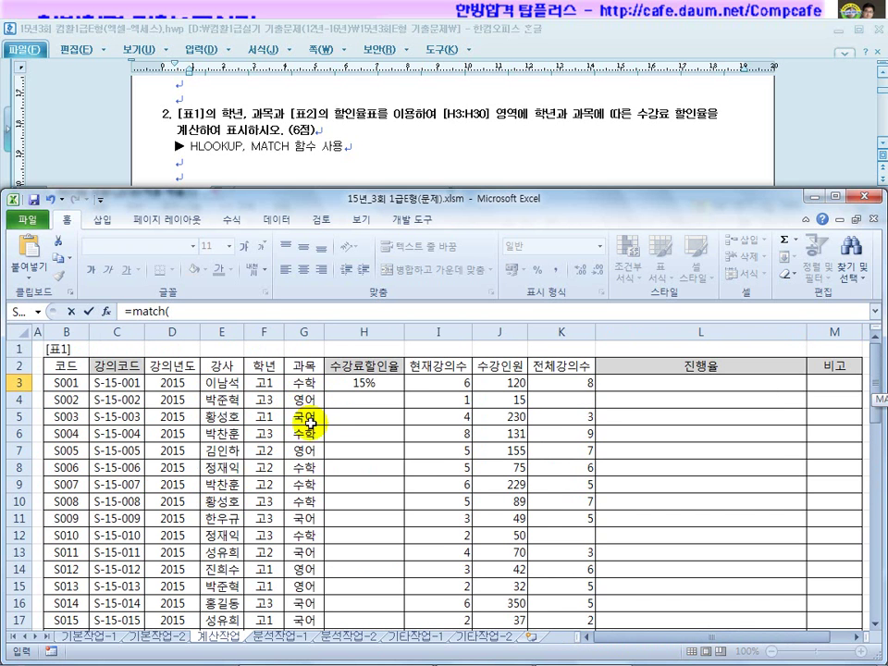
scroll(312, 420, down, 7)
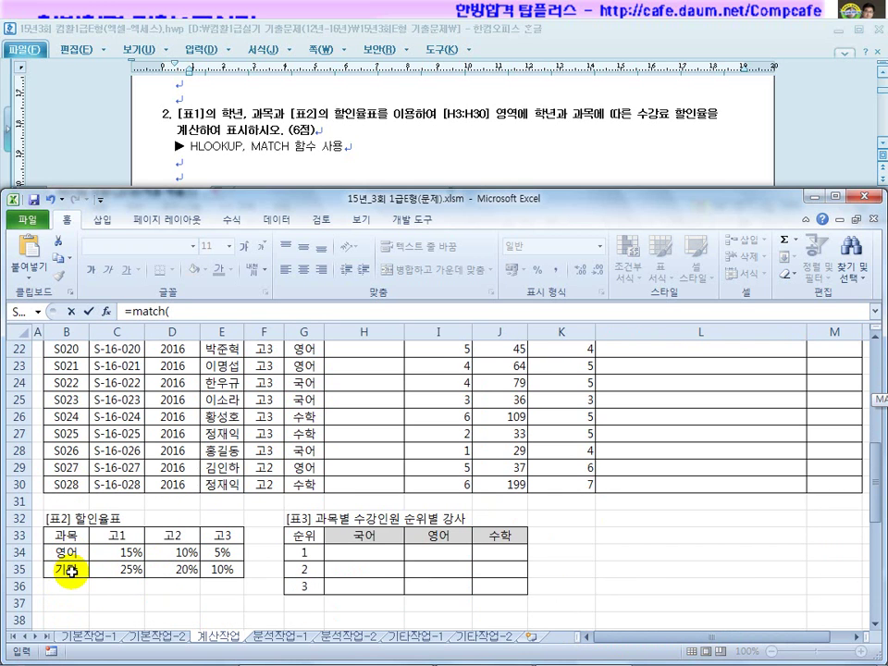
scroll(72, 572, up, 7)
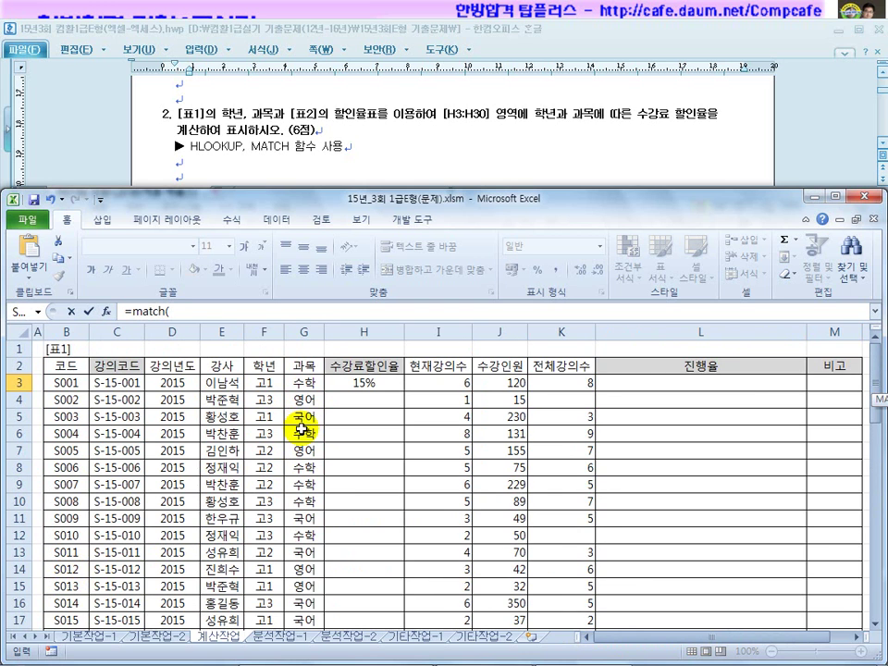
scroll(139, 565, down, 7)
scroll(90, 611, up, 6)
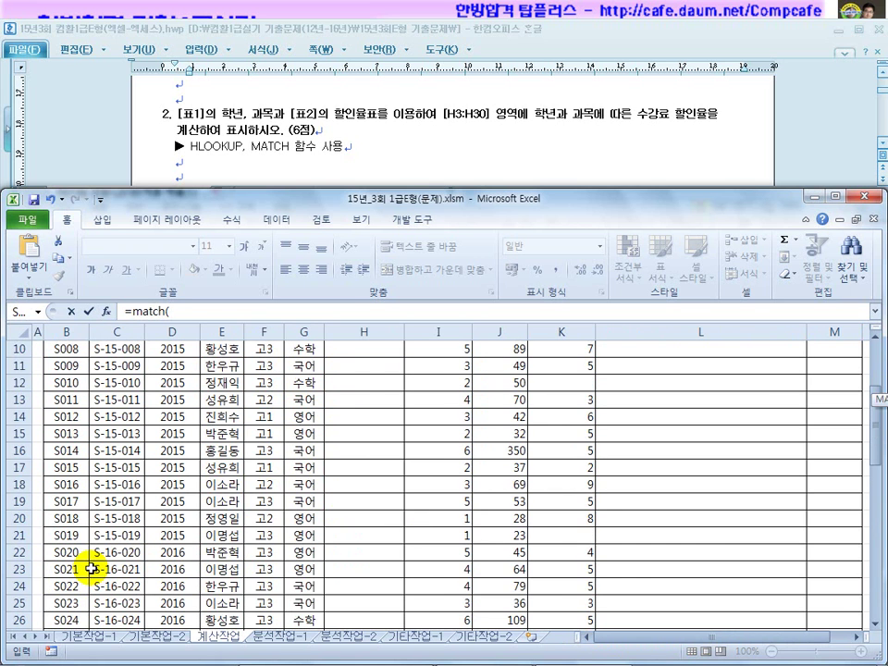
scroll(305, 500, up, 1)
Step: Complete O3's formula with G3 as lookup value, an absolute label range and exact match, entering =MATCH(G3,$B$34:$B$35,0)
click(309, 386)
text(,)
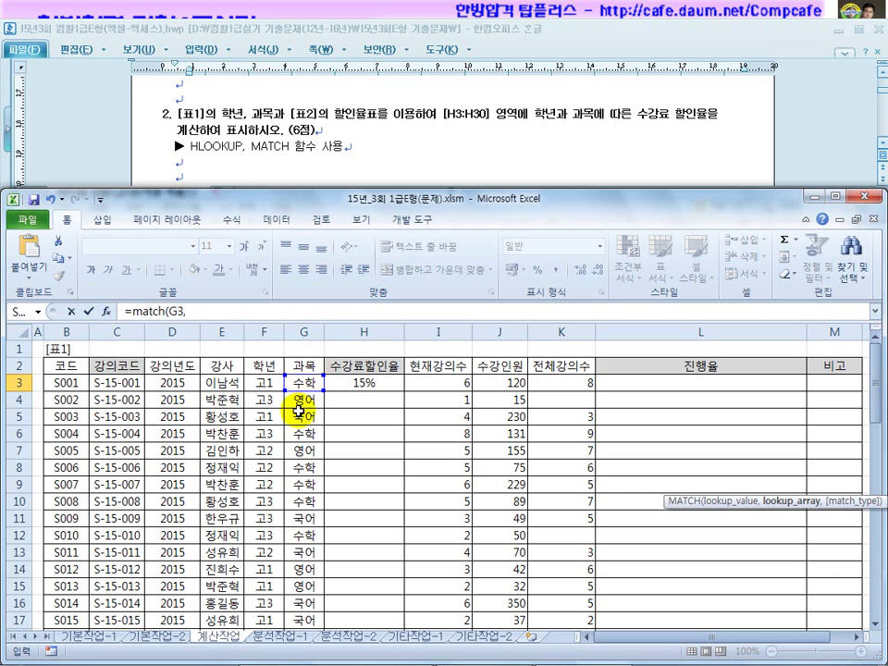
scroll(298, 404, down, 9)
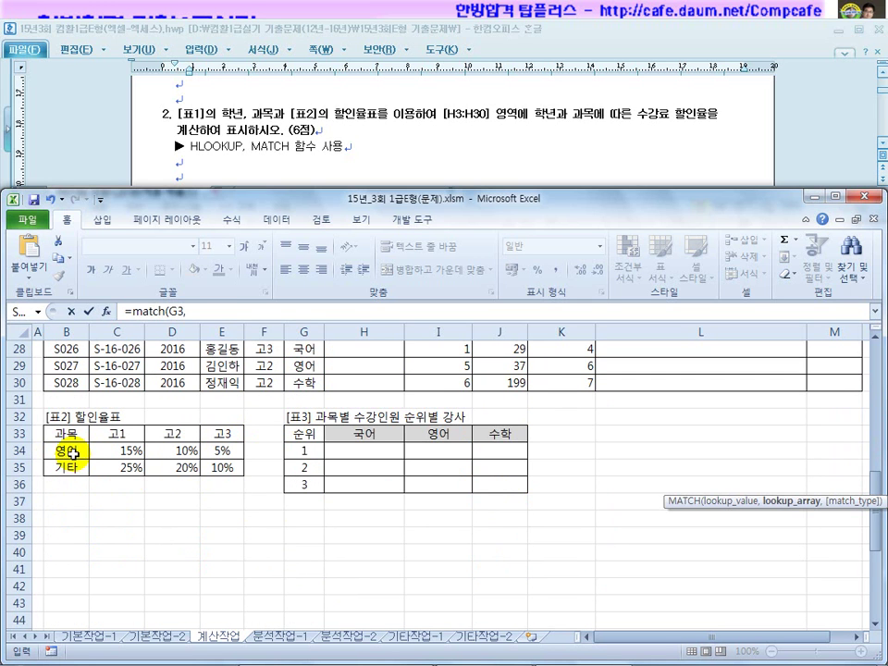
drag(72, 452, 73, 469)
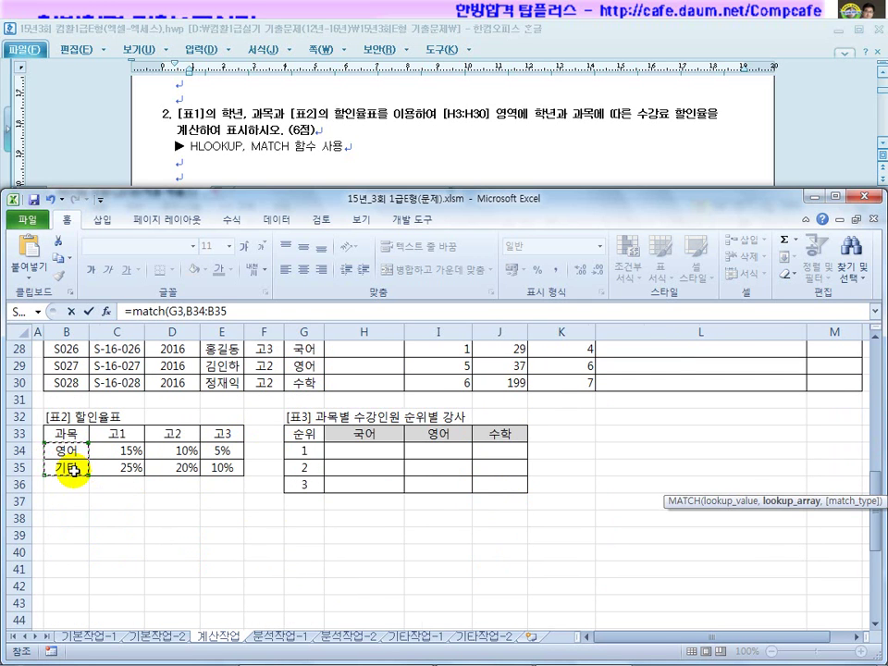
key(F4)
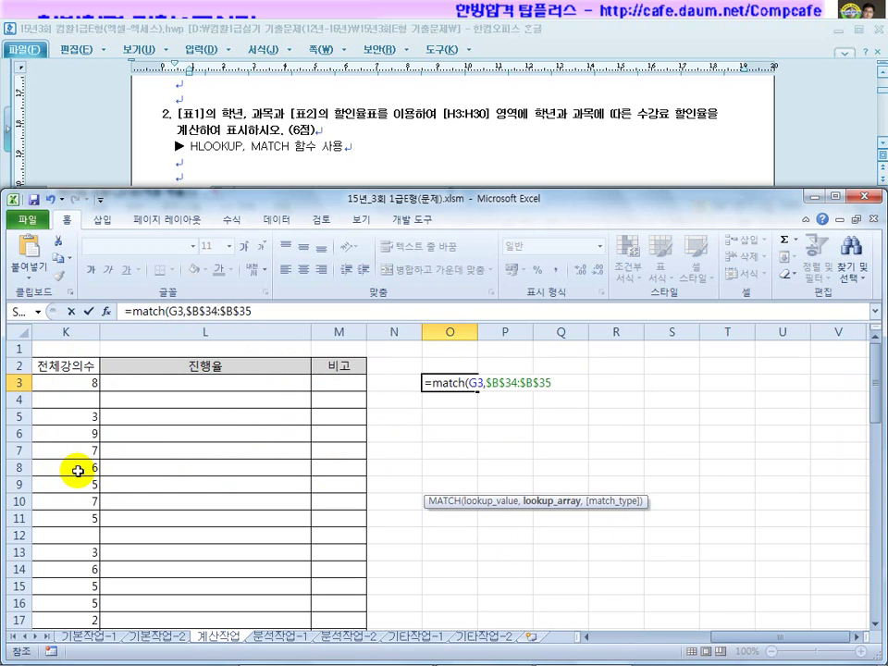
text(,0))
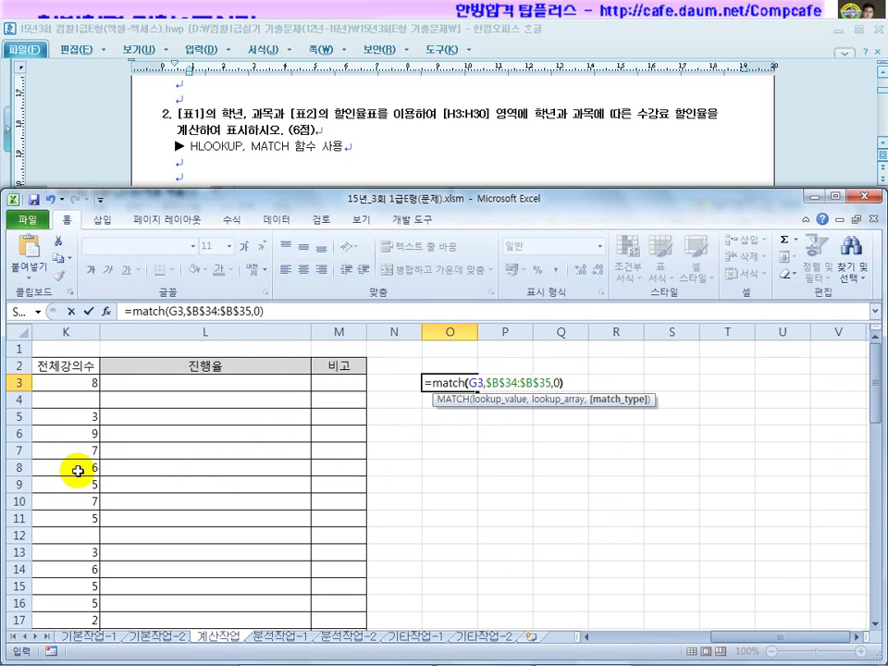
key(Return)
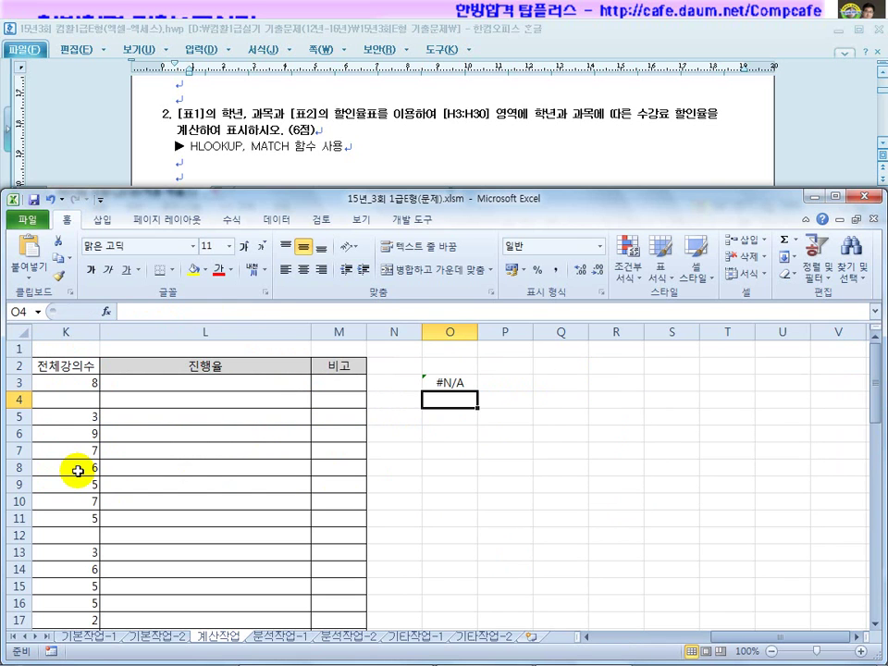
Step: Check O3's MATCH against the 과목 labels of 표2, and fill the formula down through O5
click(433, 383)
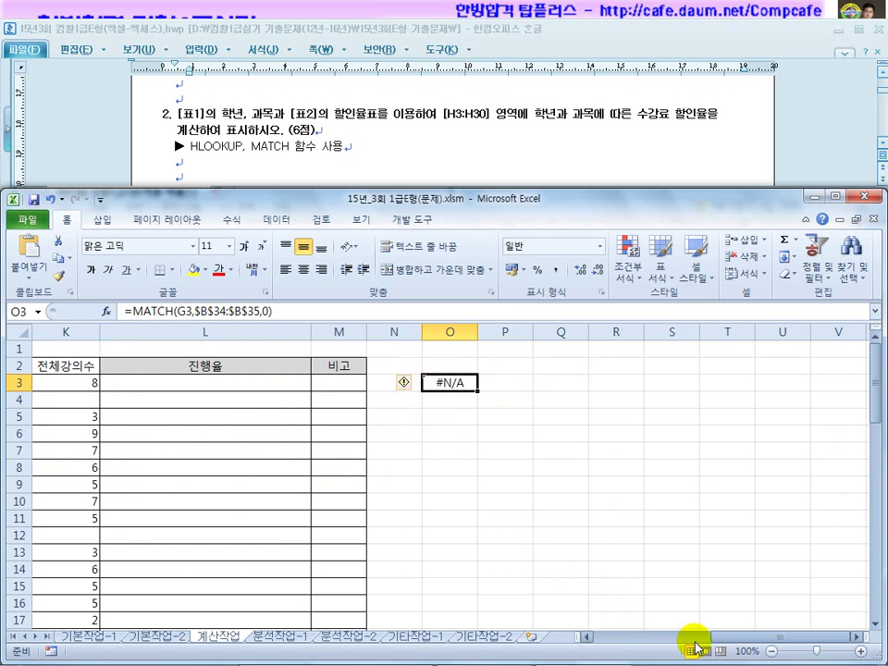
drag(737, 639, 603, 638)
scroll(195, 553, down, 4)
scroll(131, 553, down, 5)
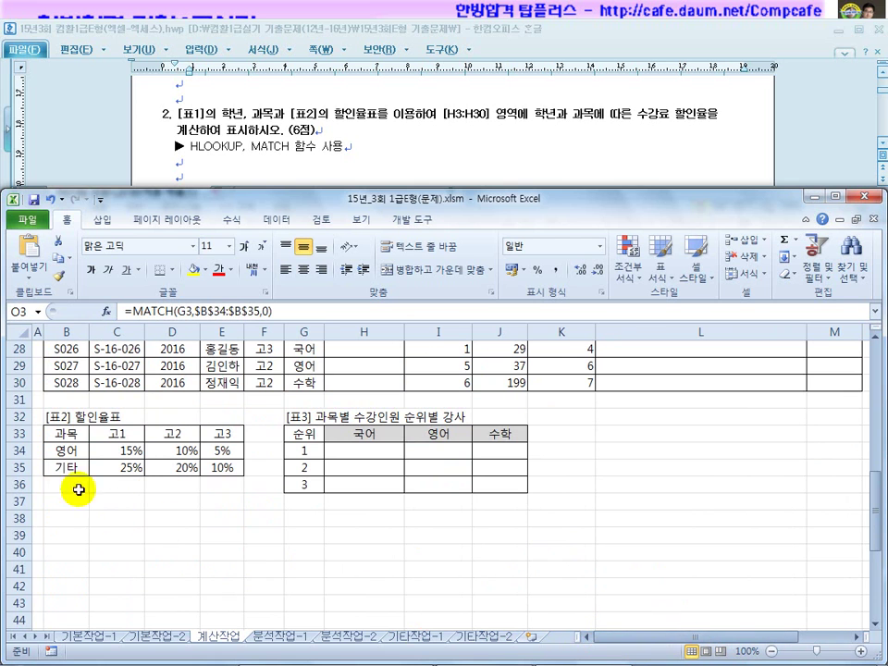
scroll(72, 470, up, 3)
scroll(71, 470, up, 6)
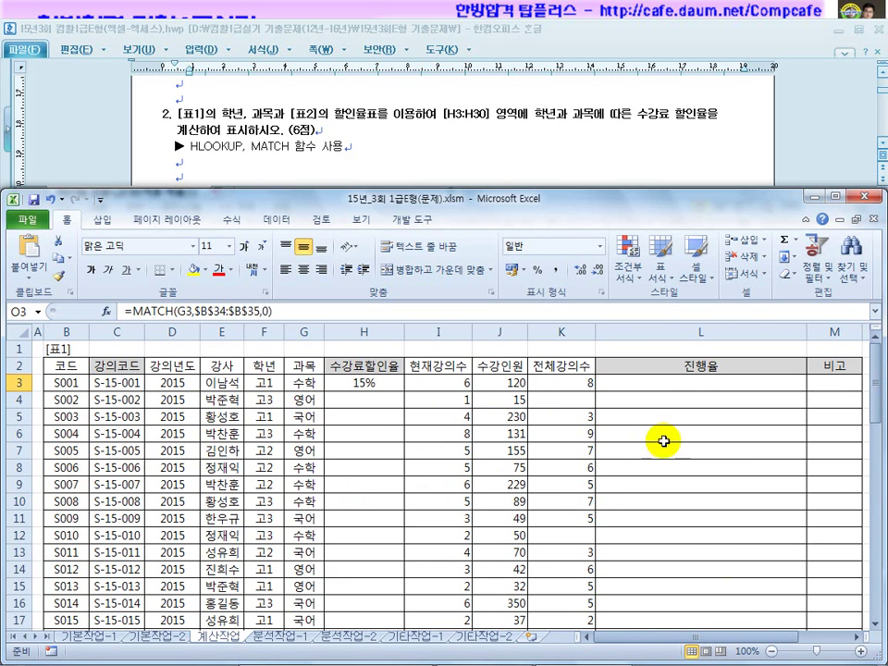
drag(737, 634, 778, 635)
drag(860, 392, 858, 429)
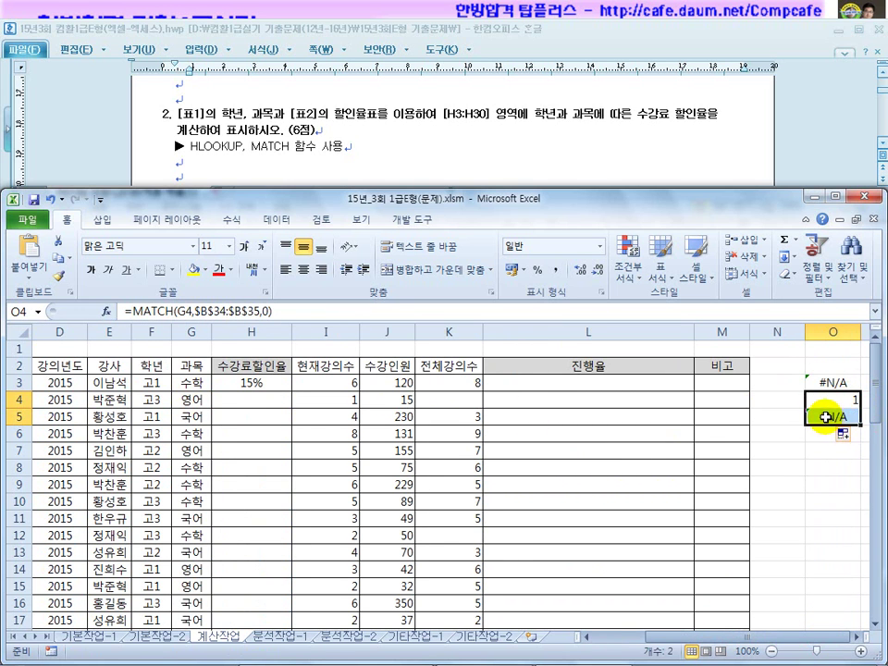
Step: Replace the $B$34:$B$35 lookup array in O3's MATCH formula with a two-item array constant of empty strings, {"",""}
click(833, 382)
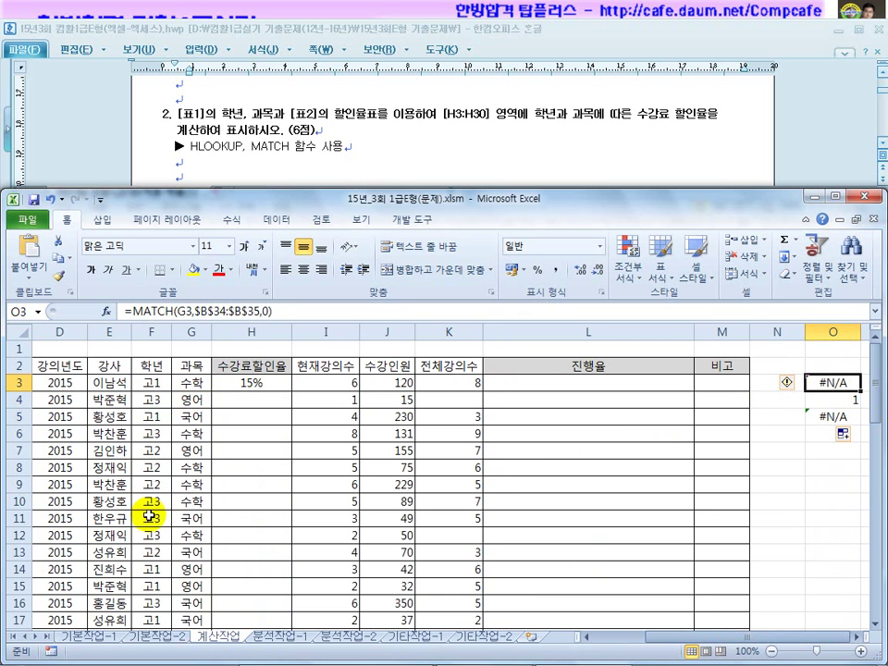
scroll(234, 555, down, 5)
drag(664, 638, 196, 638)
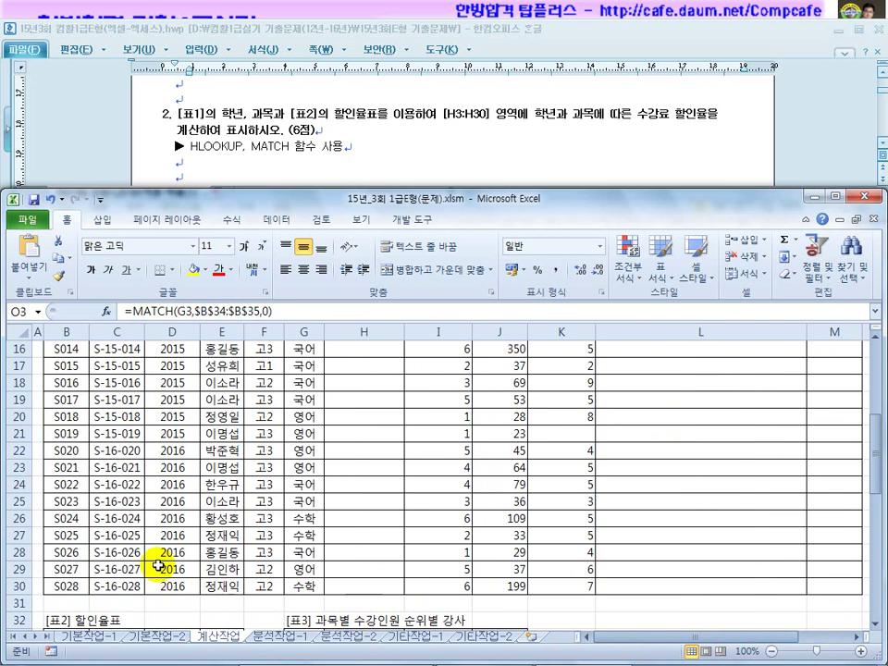
scroll(102, 569, down, 3)
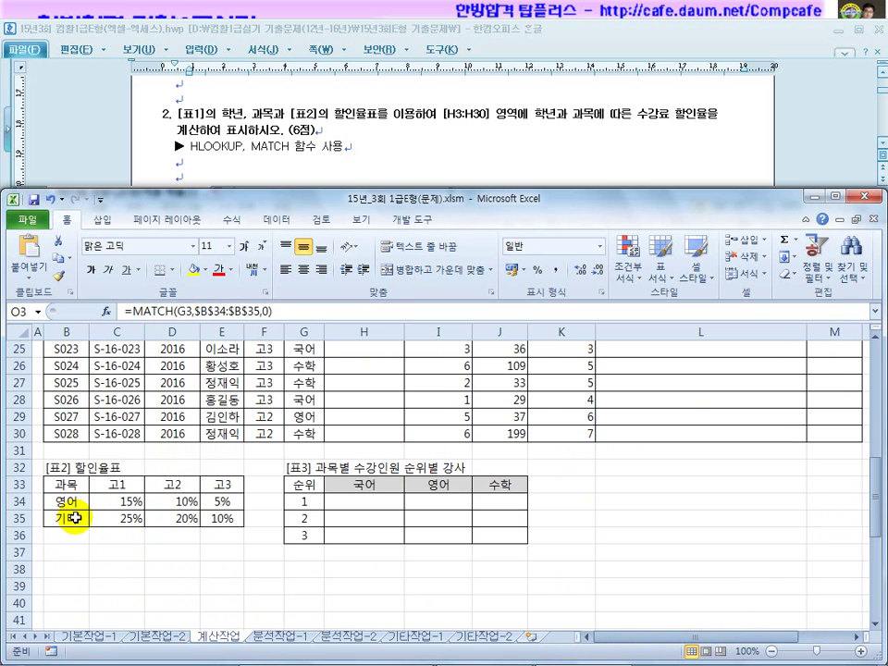
scroll(70, 426, up, 8)
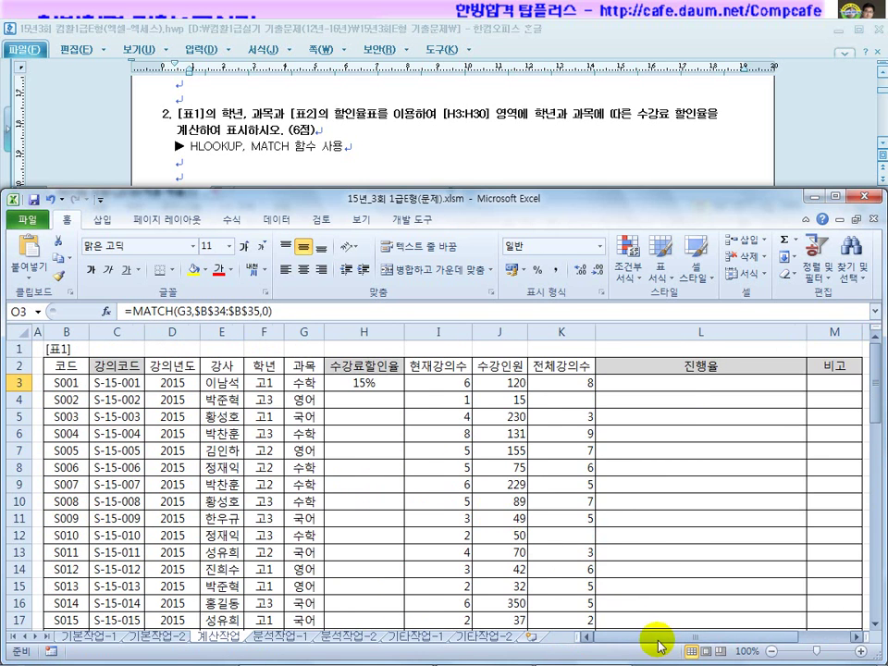
drag(660, 640, 761, 636)
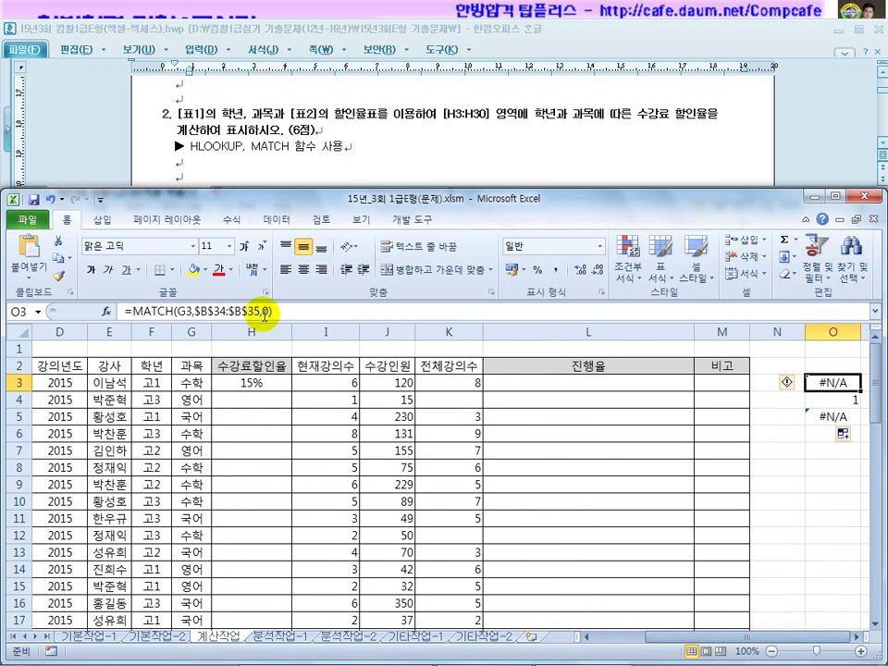
drag(260, 311, 168, 311)
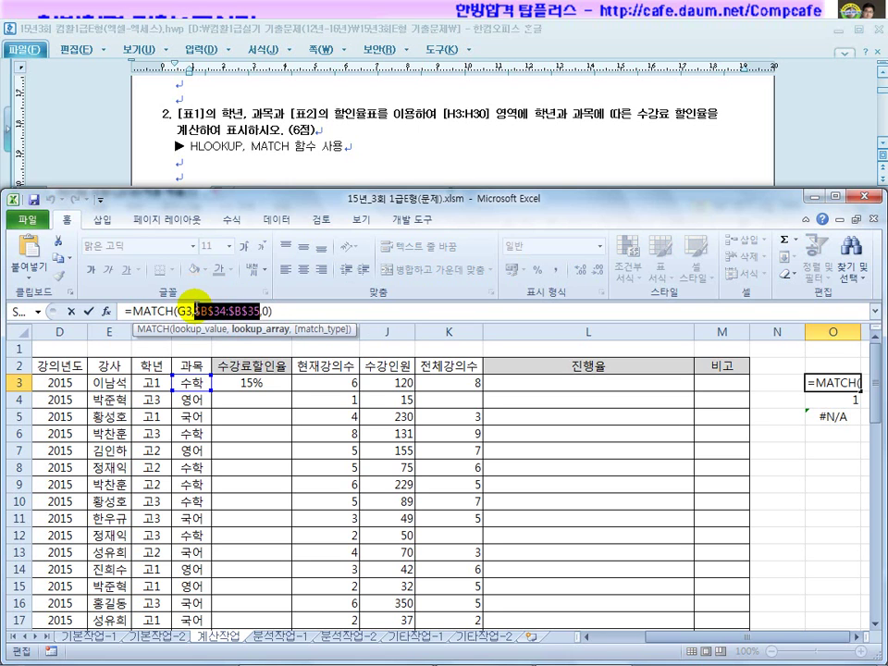
text({)
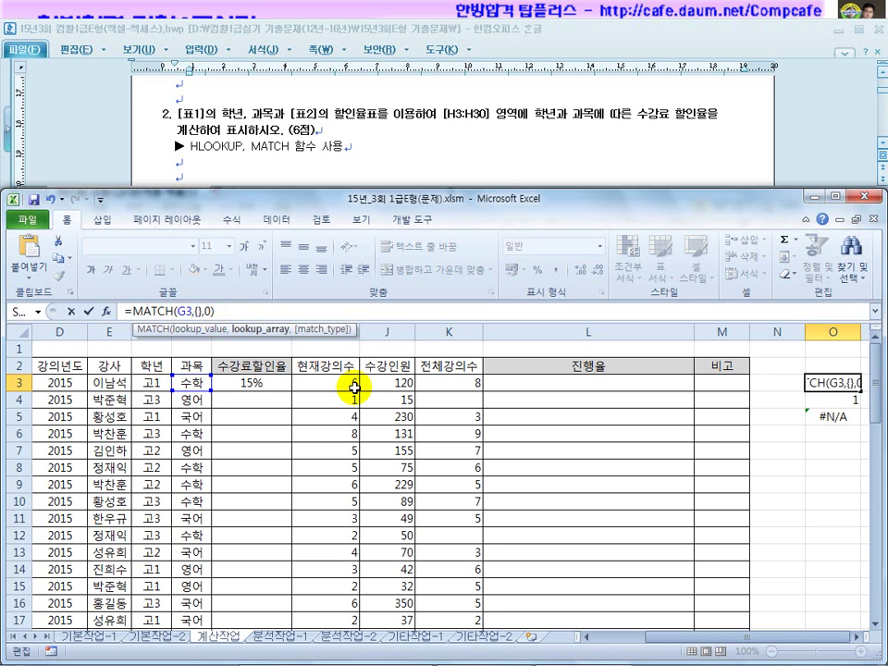
text("",)
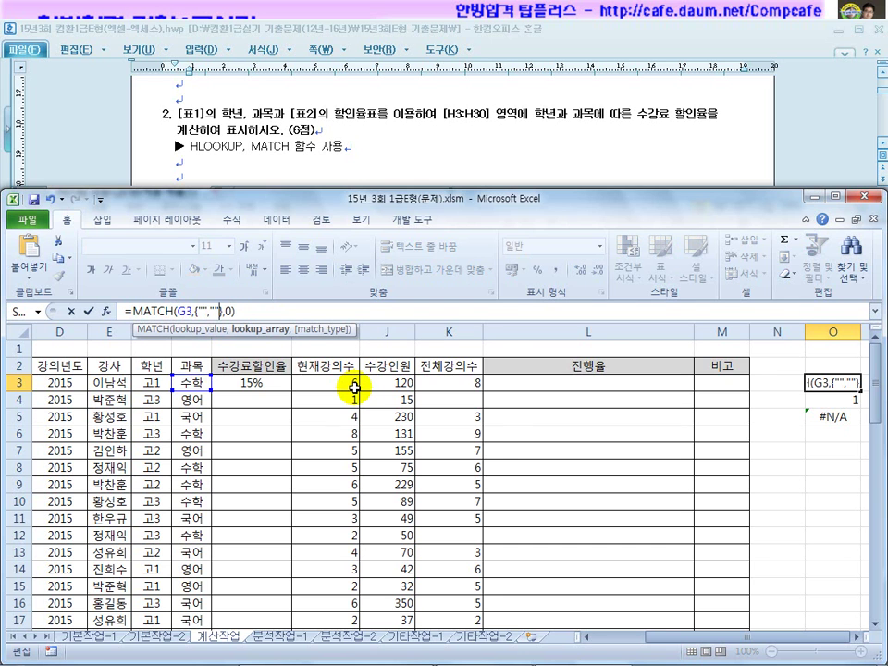
Step: Enter 영어 as the first item of the array constant in O3's MATCH formula, leaving the second item an empty string
click(876, 408)
drag(876, 408, 827, 573)
drag(686, 638, 570, 635)
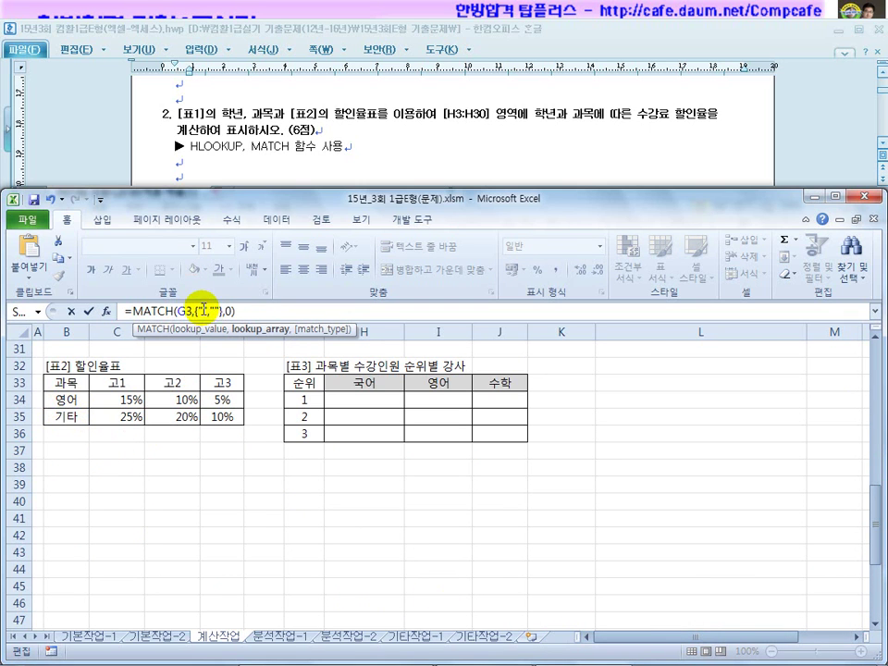
text(어)
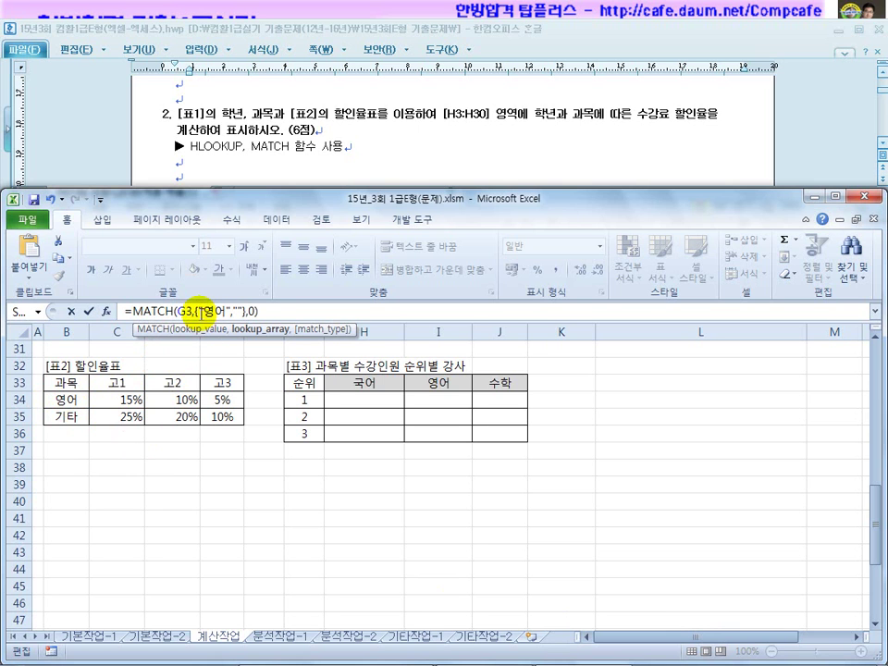
click(196, 312)
key(BackSpace)
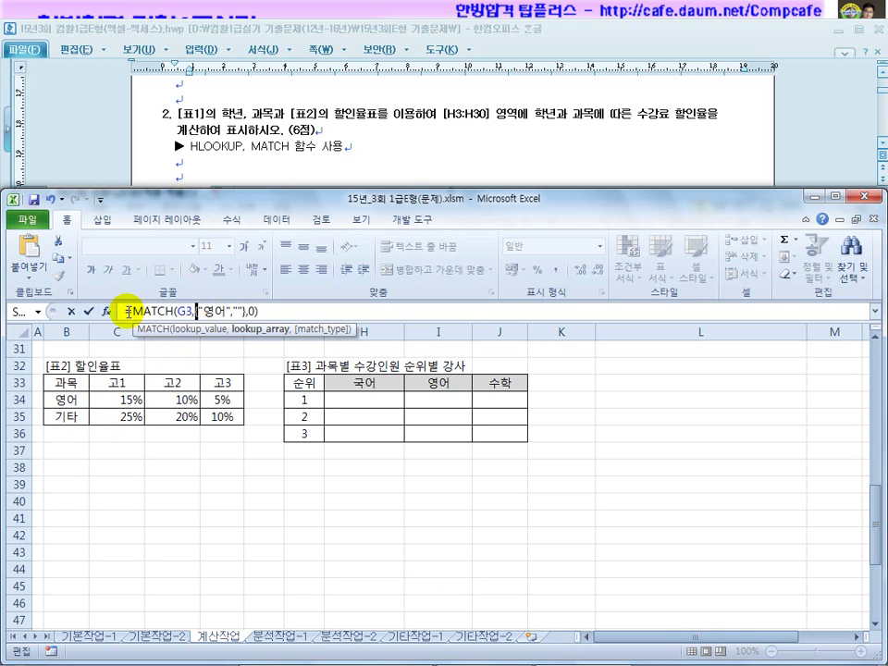
click(274, 311)
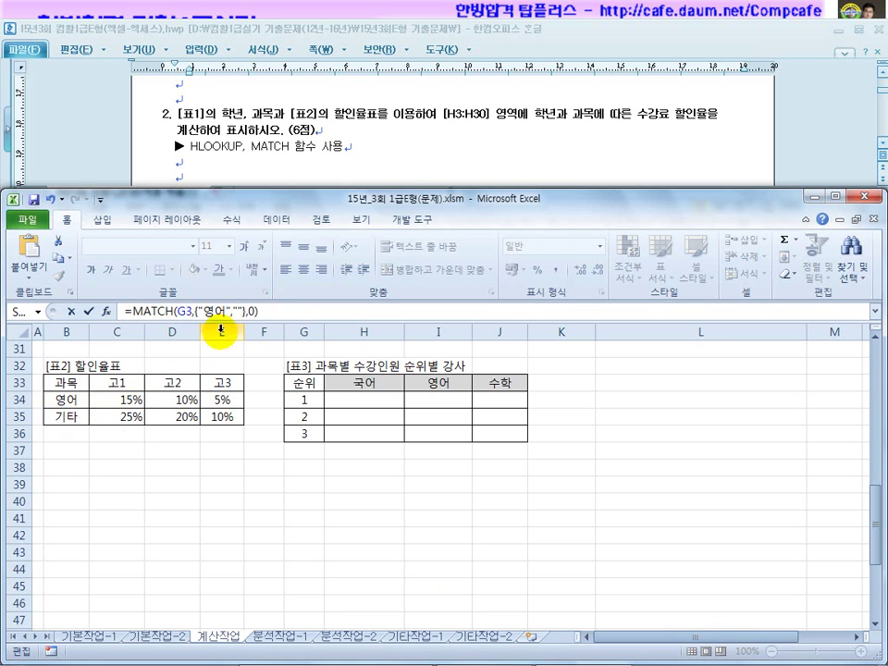
click(239, 311)
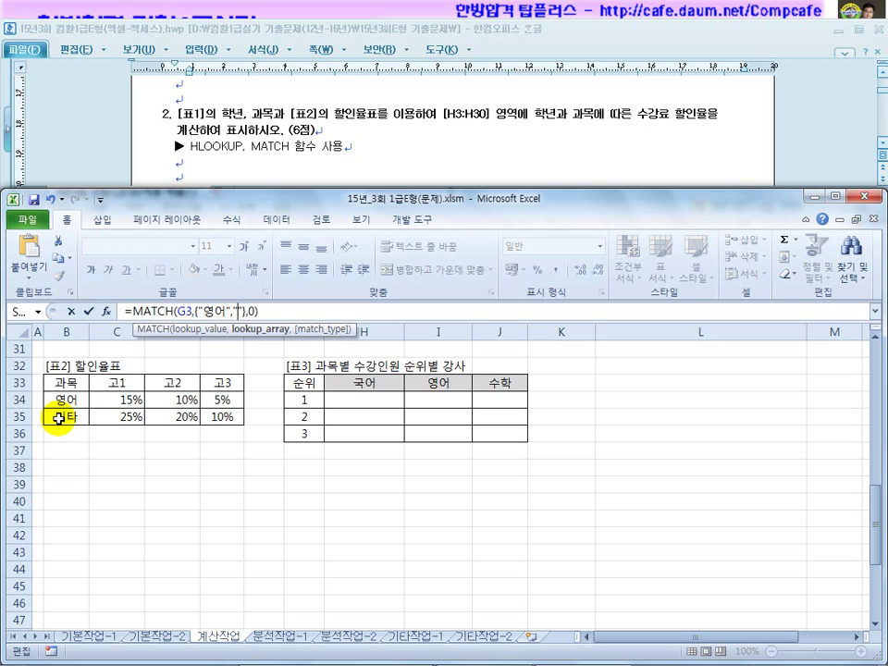
drag(203, 481, 214, 468)
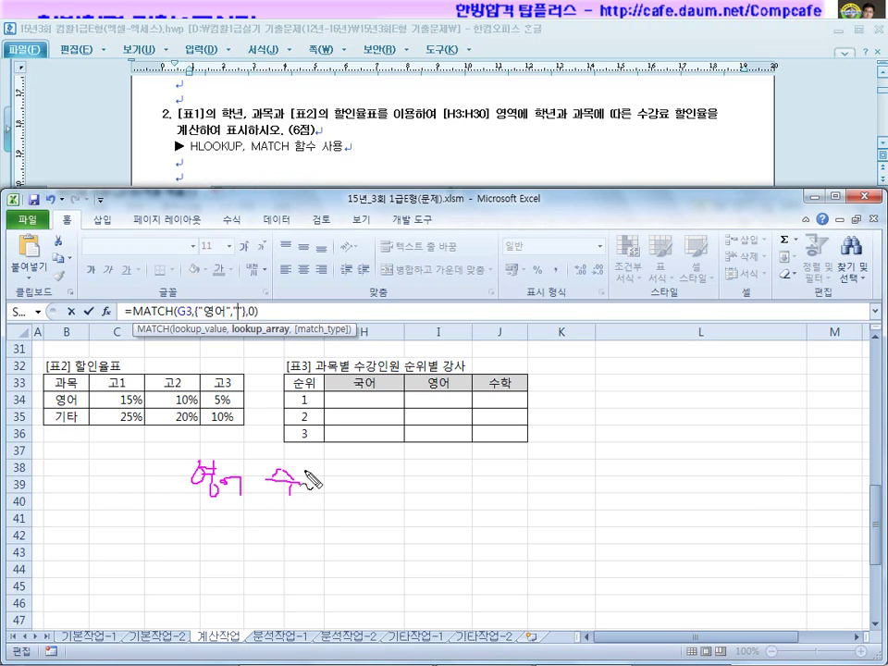
drag(365, 493, 408, 501)
mouse_move(196, 518)
mouse_down()
mouse_move(203, 530)
mouse_move(291, 535)
mouse_move(302, 545)
mouse_move(418, 531)
mouse_up()
drag(400, 544, 402, 568)
mouse_move(252, 496)
mouse_down()
mouse_move(211, 512)
mouse_move(252, 507)
mouse_up()
mouse_move(254, 550)
mouse_down()
mouse_move(232, 561)
mouse_move(247, 554)
mouse_up()
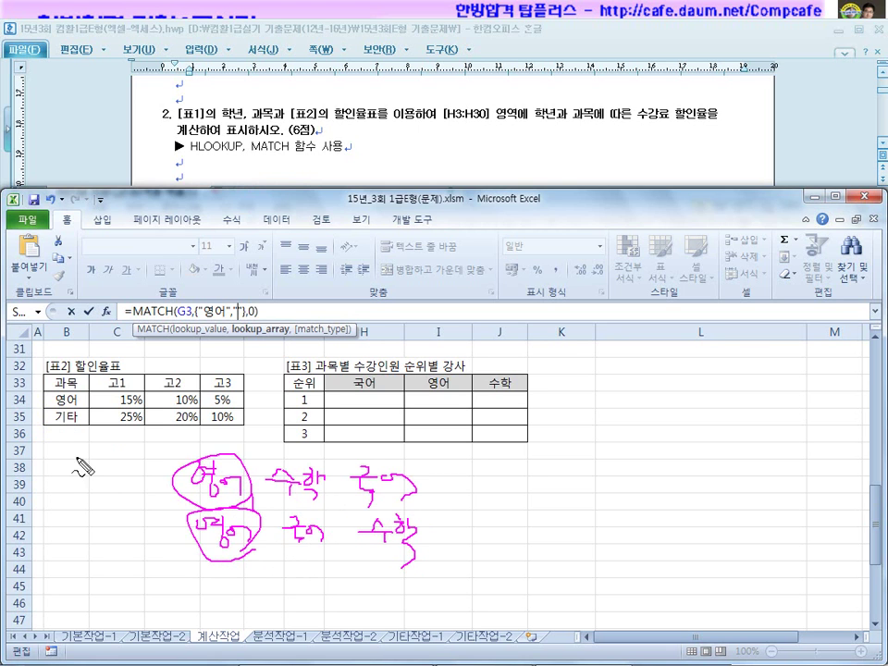
drag(76, 381, 96, 377)
drag(212, 326, 228, 326)
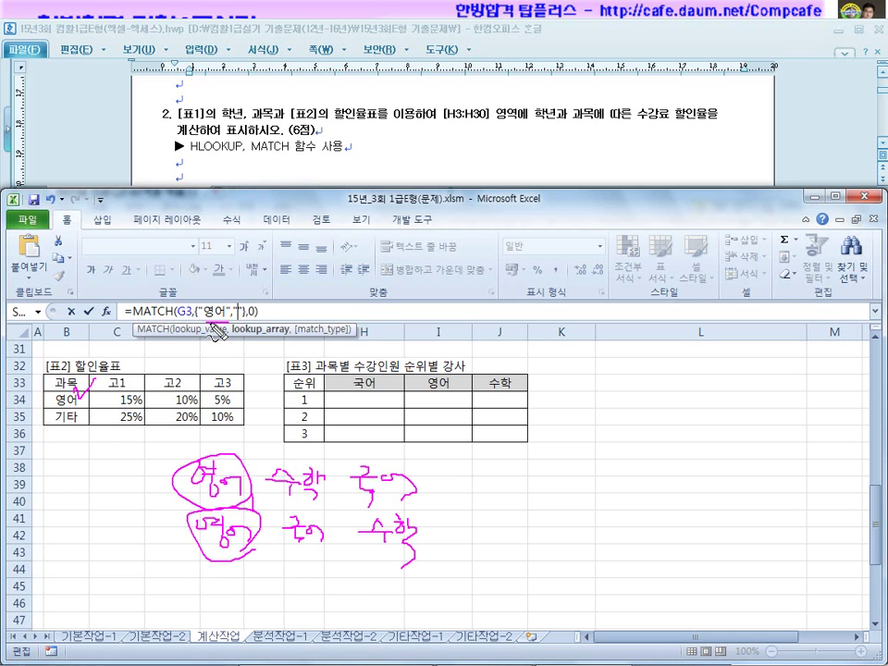
drag(246, 500, 421, 499)
drag(219, 564, 412, 566)
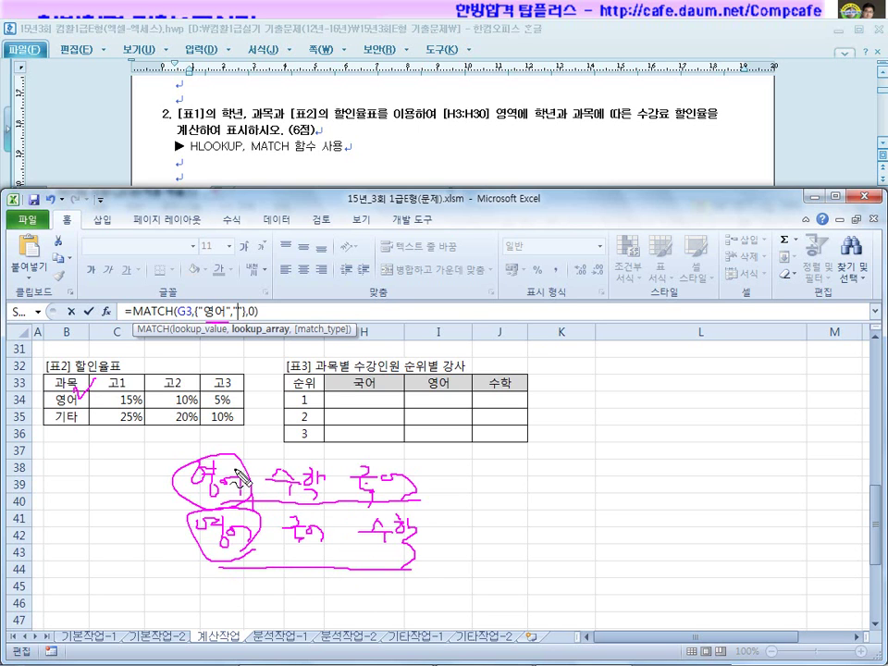
drag(462, 470, 468, 484)
mouse_move(473, 468)
mouse_down()
mouse_move(480, 487)
mouse_move(524, 487)
mouse_up()
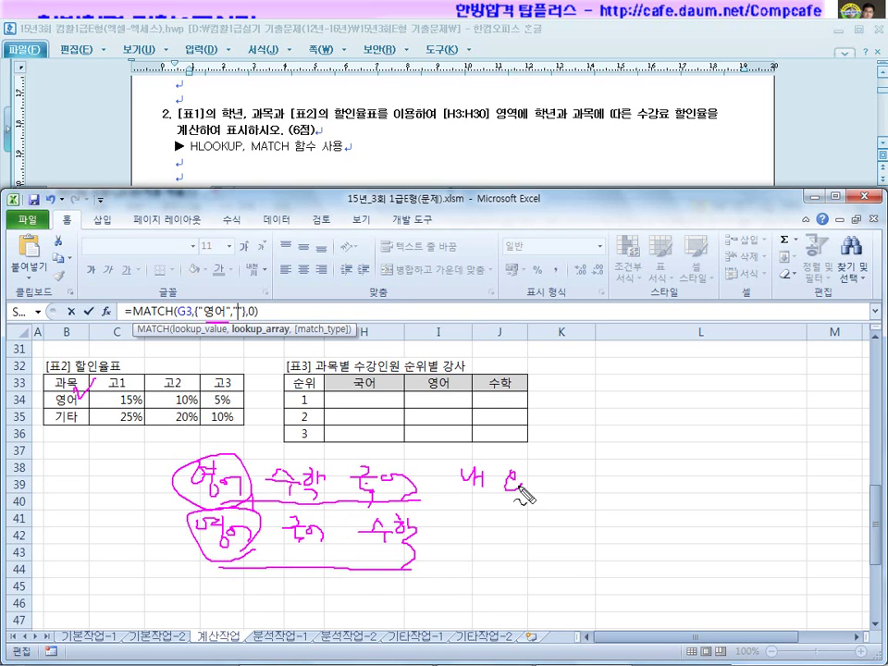
drag(254, 437, 273, 442)
drag(275, 454, 284, 449)
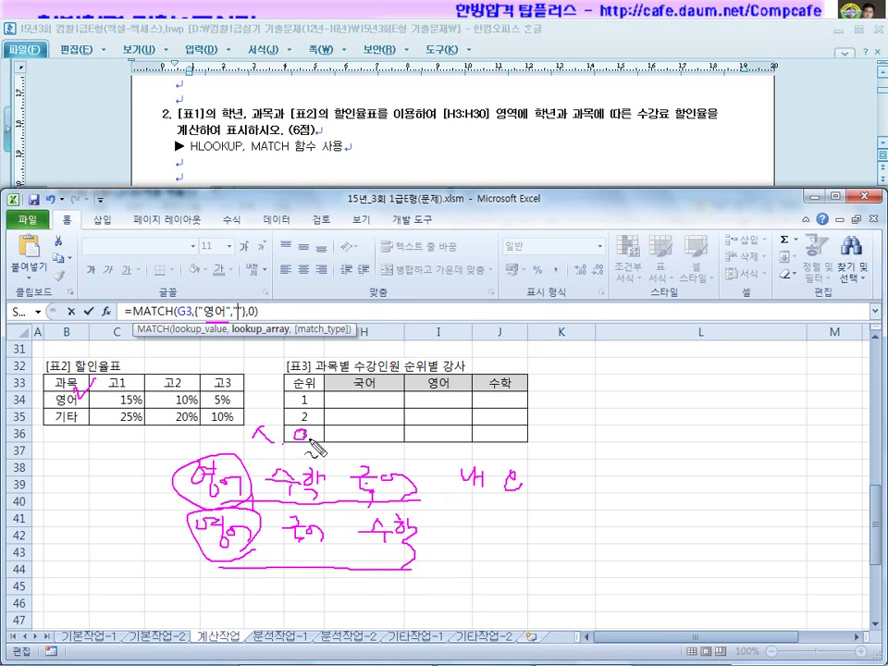
mouse_move(230, 423)
mouse_down()
mouse_move(242, 436)
mouse_move(329, 449)
mouse_up()
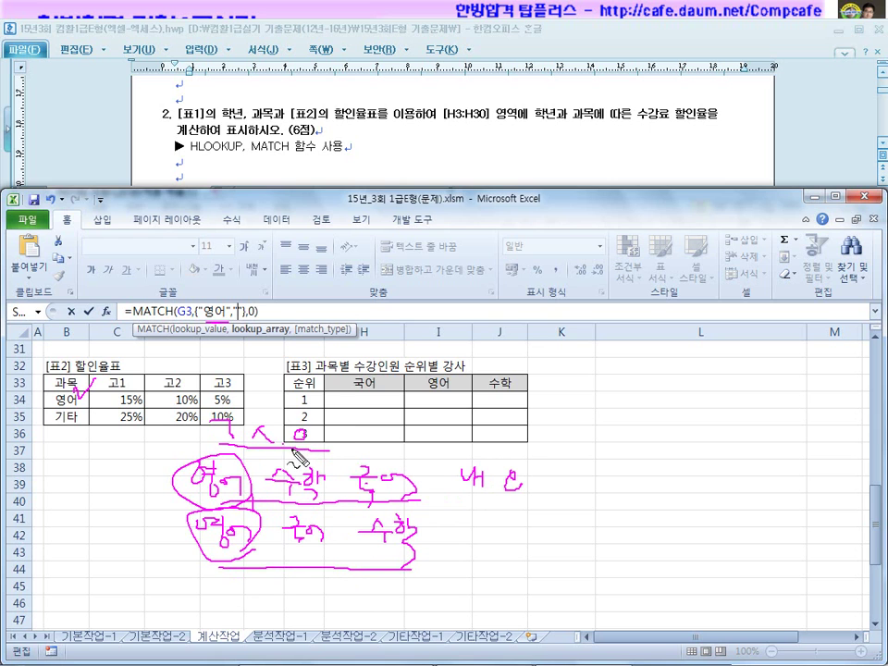
drag(335, 423, 353, 440)
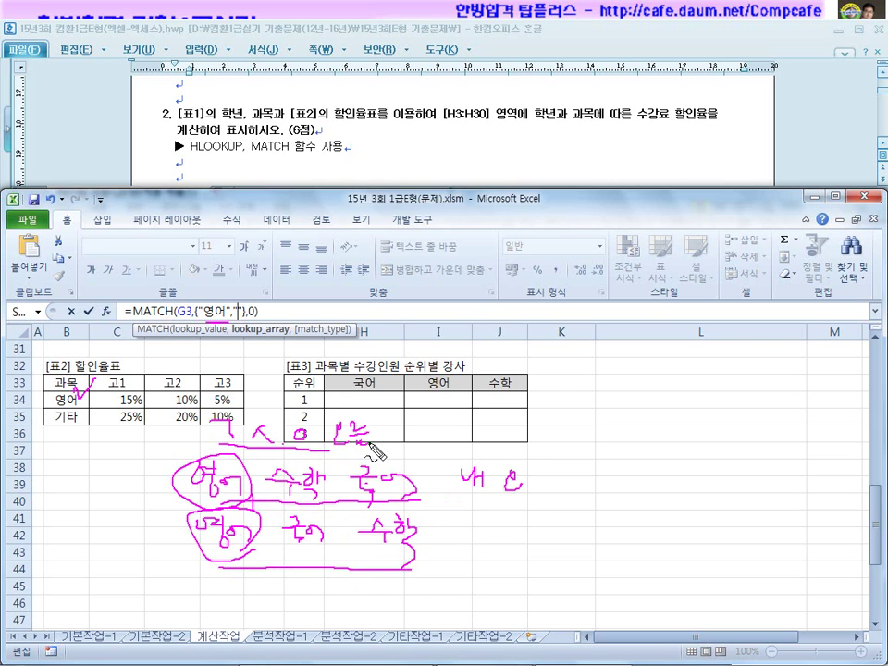
mouse_move(474, 423)
mouse_down()
mouse_move(523, 416)
mouse_move(537, 430)
mouse_move(502, 441)
mouse_move(571, 412)
mouse_move(585, 441)
mouse_up()
drag(474, 443, 628, 444)
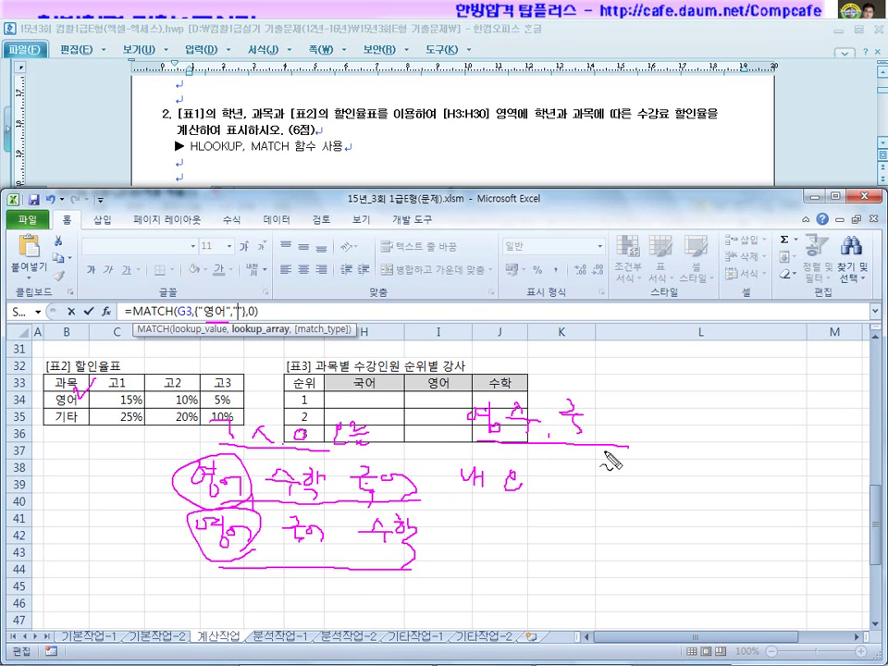
drag(257, 538, 421, 553)
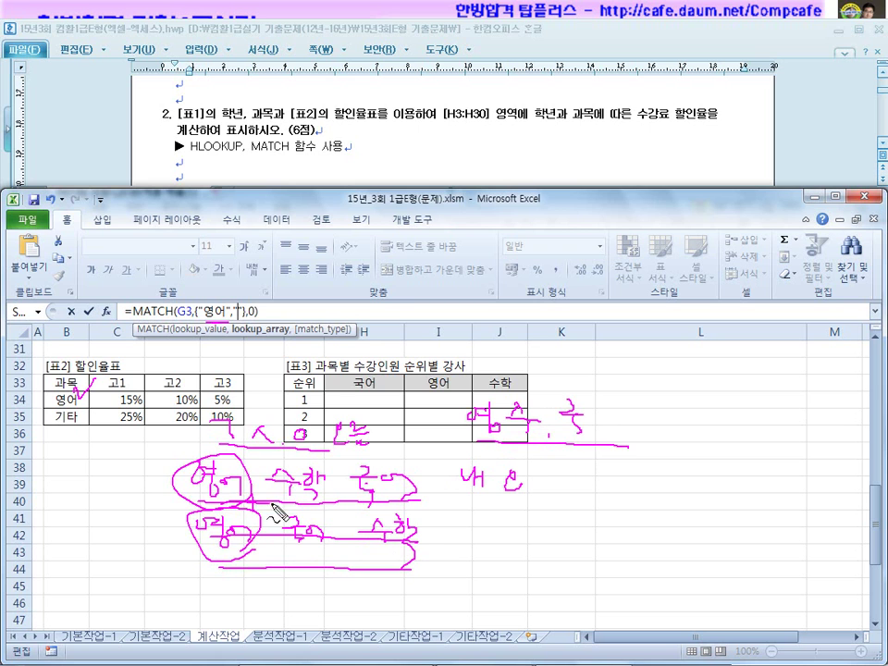
drag(241, 519, 264, 509)
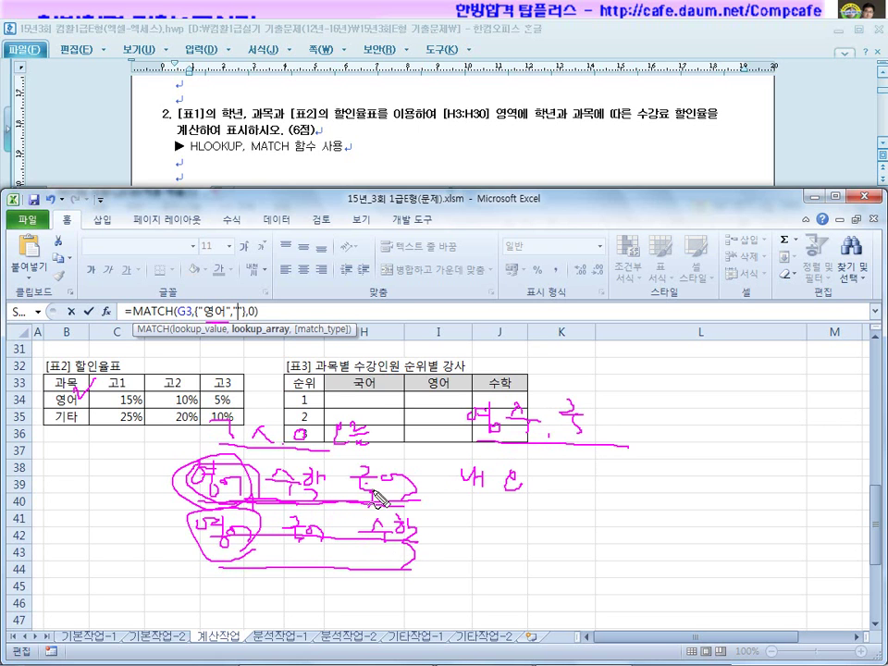
drag(383, 539, 307, 563)
drag(293, 519, 355, 584)
mouse_move(211, 507)
mouse_down()
mouse_move(395, 510)
mouse_move(357, 468)
mouse_move(409, 490)
mouse_up()
mouse_move(307, 500)
mouse_down()
mouse_move(271, 486)
mouse_move(296, 458)
mouse_move(322, 476)
mouse_move(356, 474)
mouse_up()
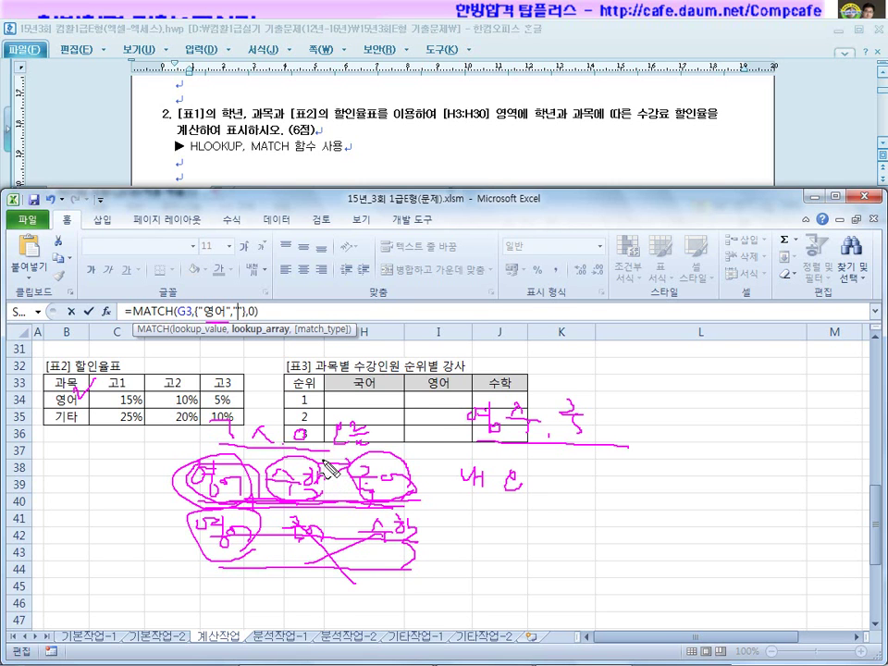
key(Escape)
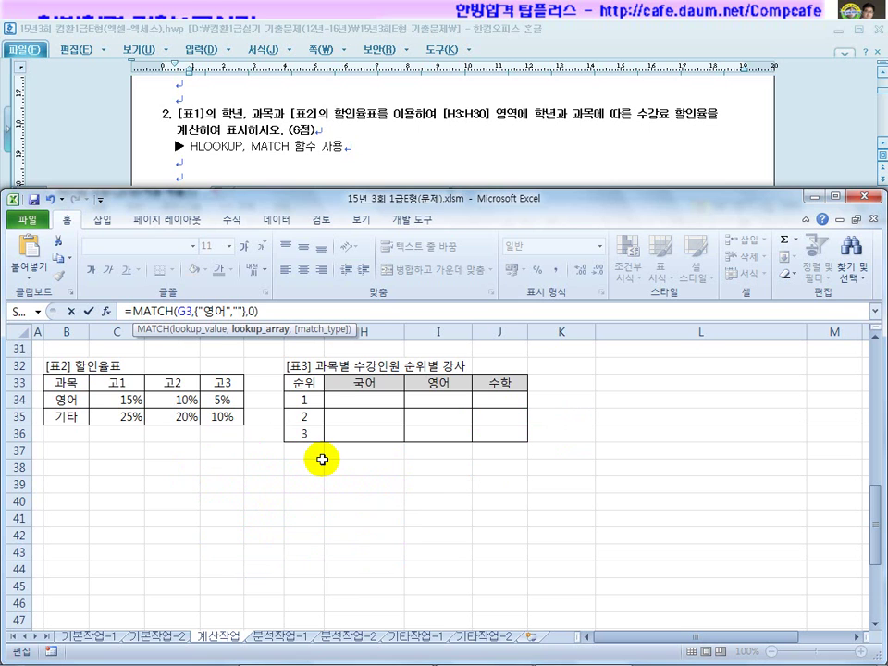
Step: Enter 수학 as the second item of the array constant in O3's MATCH formula and set the match type to -1
text(수하)
click(274, 311)
double_click(273, 312)
key(BackSpace)
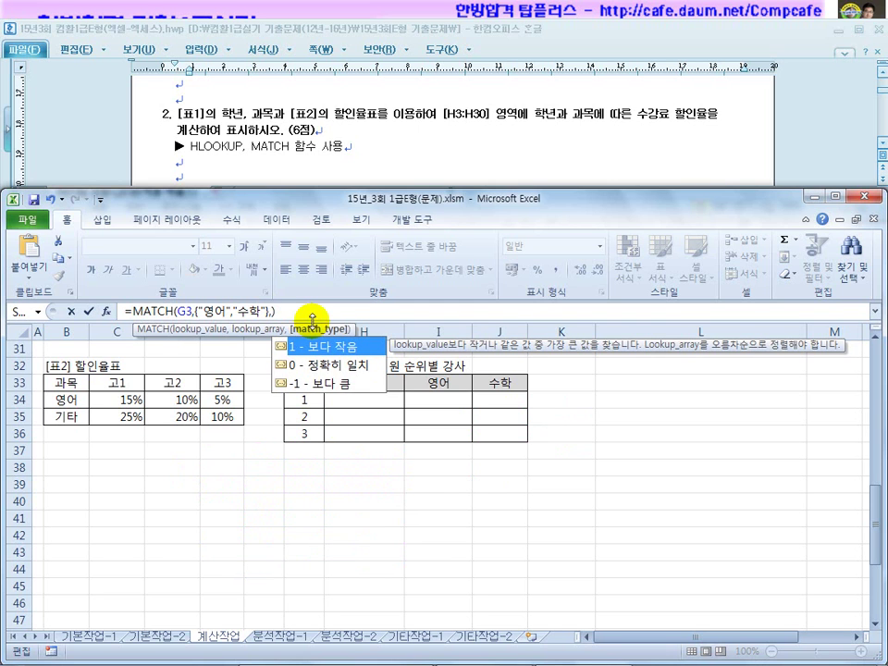
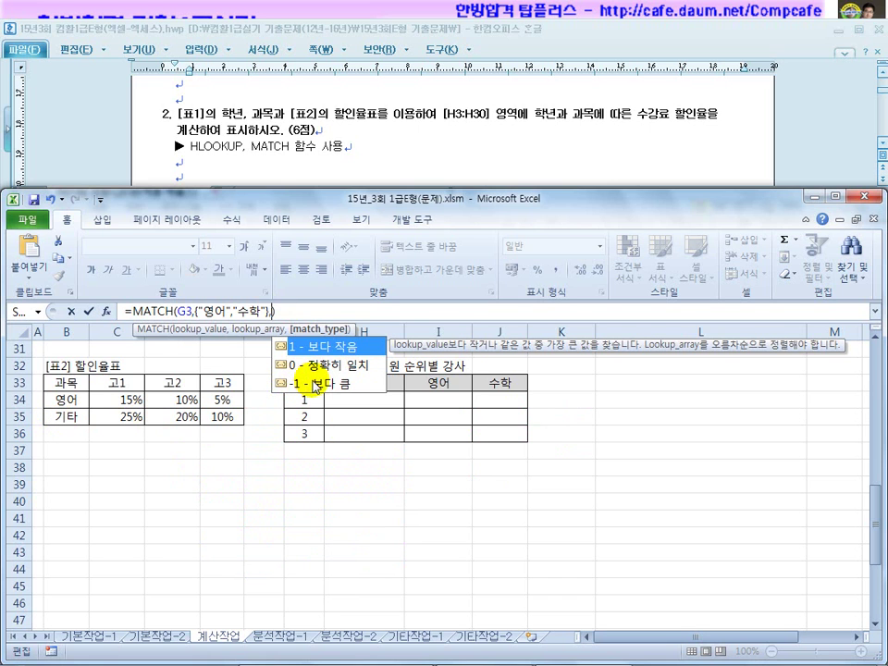
click(313, 386)
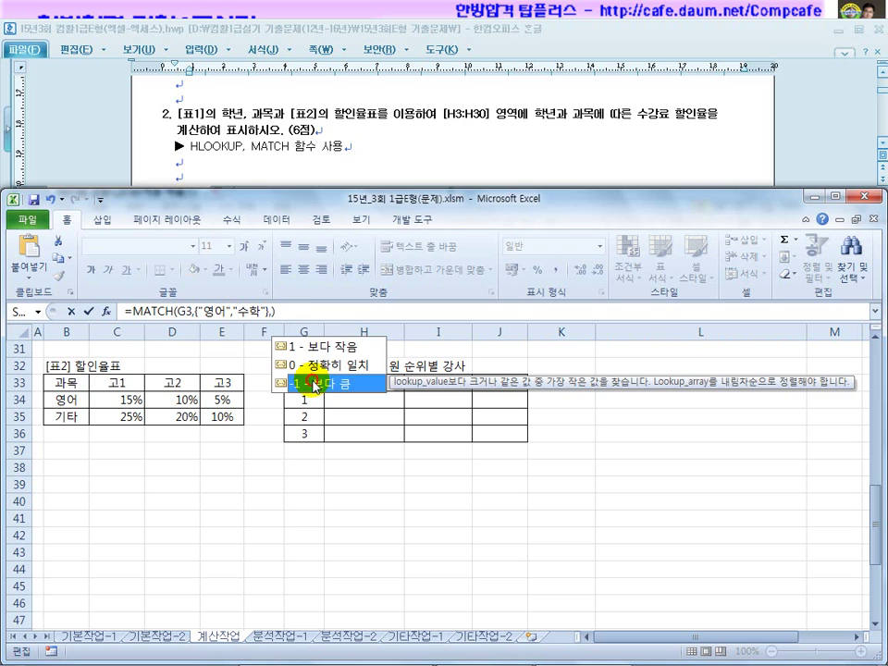
double_click(312, 385)
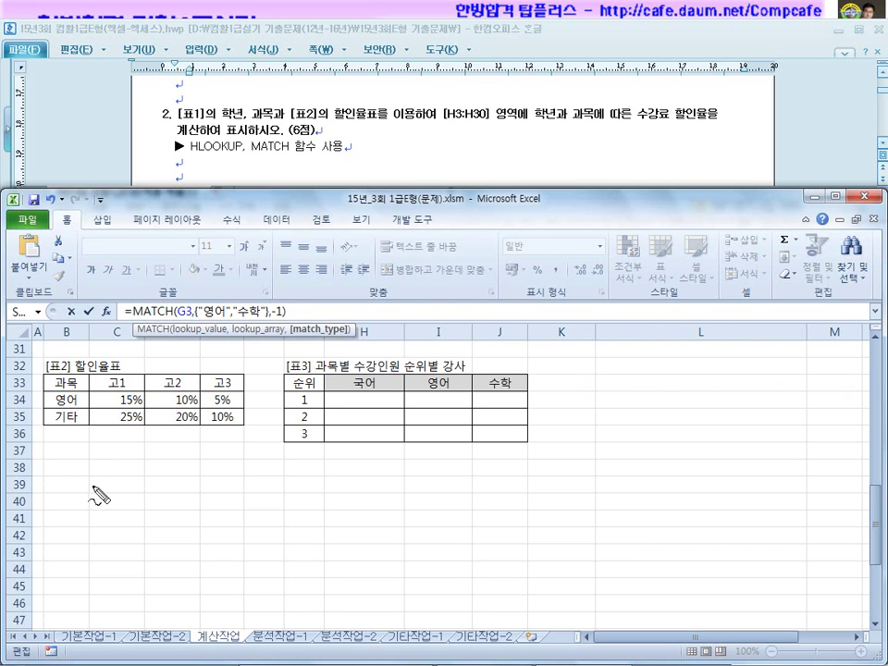
drag(78, 390, 61, 408)
drag(59, 391, 78, 408)
drag(80, 453, 85, 466)
drag(96, 452, 142, 450)
drag(149, 450, 159, 448)
mouse_move(150, 454)
mouse_down()
mouse_move(160, 453)
mouse_move(159, 466)
mouse_up()
drag(220, 445, 213, 457)
drag(220, 448, 264, 462)
drag(238, 463, 238, 478)
drag(64, 497, 80, 520)
drag(152, 500, 163, 510)
drag(134, 516, 206, 505)
drag(212, 504, 230, 506)
drag(213, 514, 230, 513)
drag(232, 500, 234, 532)
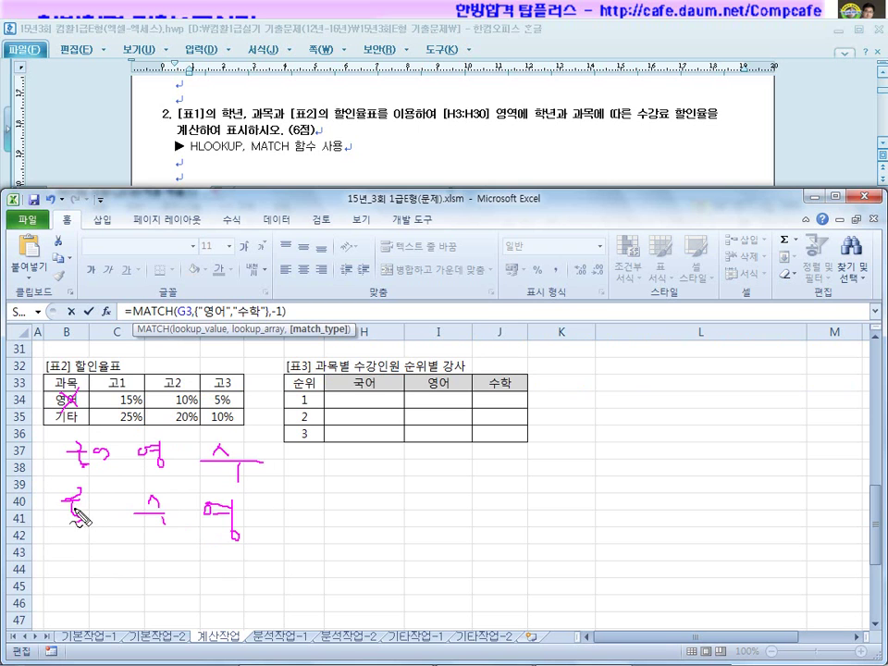
drag(163, 517, 164, 525)
drag(57, 542, 335, 543)
mouse_move(152, 491)
mouse_down()
mouse_move(139, 520)
mouse_move(164, 535)
mouse_up()
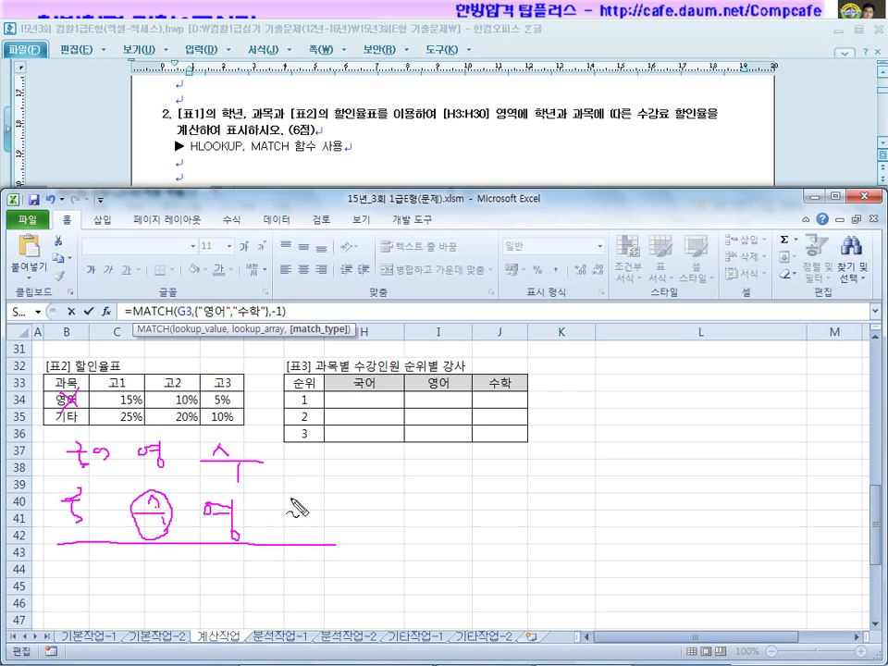
drag(292, 495, 303, 539)
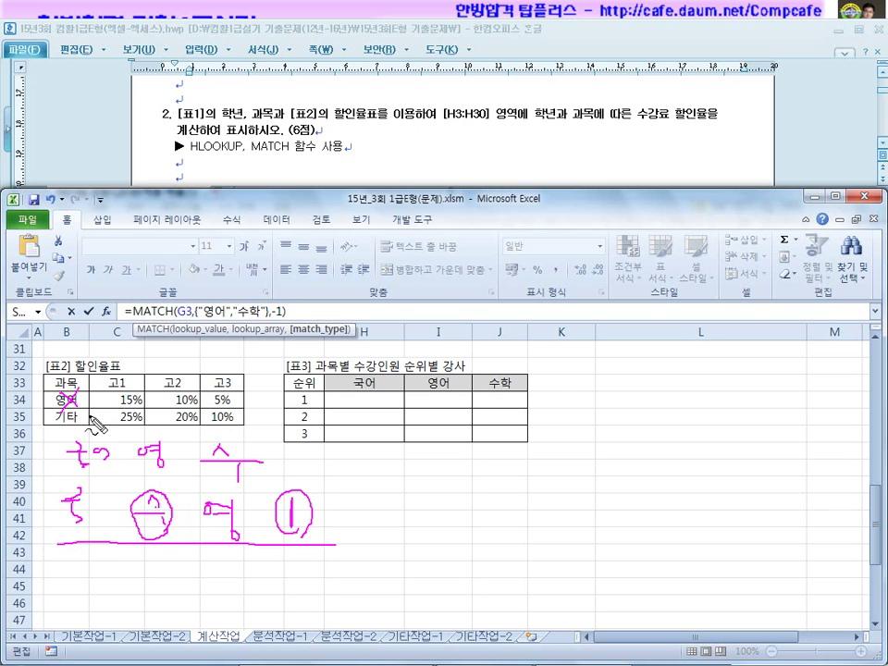
mouse_move(360, 453)
mouse_down()
mouse_move(394, 479)
mouse_move(403, 455)
mouse_move(440, 474)
mouse_move(463, 458)
mouse_move(467, 480)
mouse_up()
drag(350, 485, 515, 508)
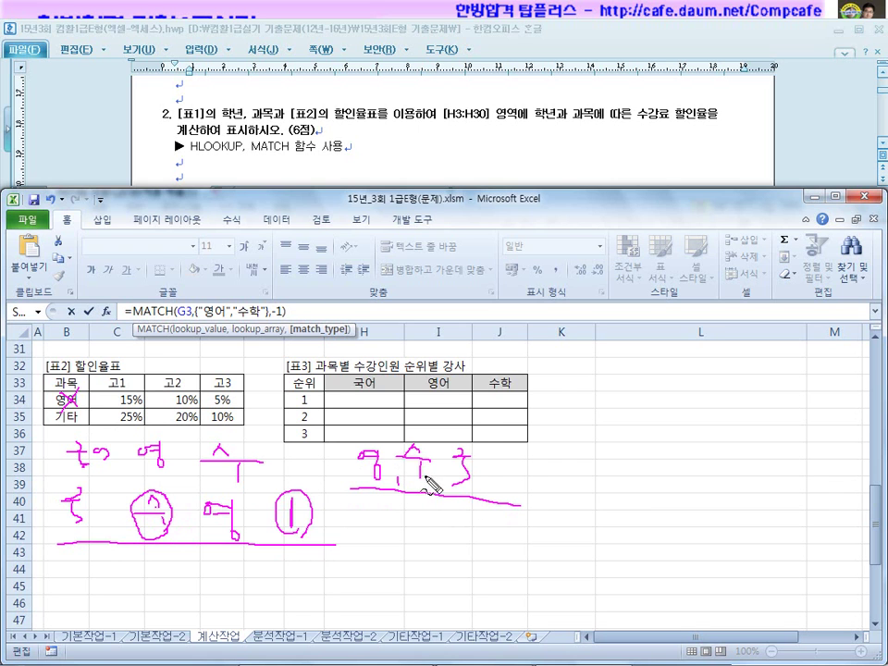
mouse_move(295, 320)
mouse_down()
mouse_move(280, 311)
mouse_move(278, 323)
mouse_up()
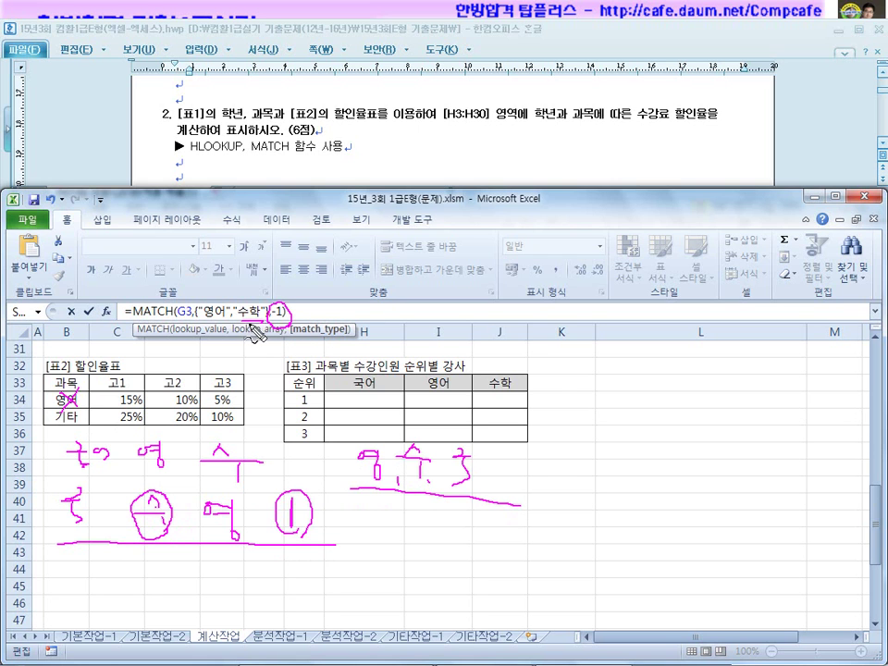
key(Escape)
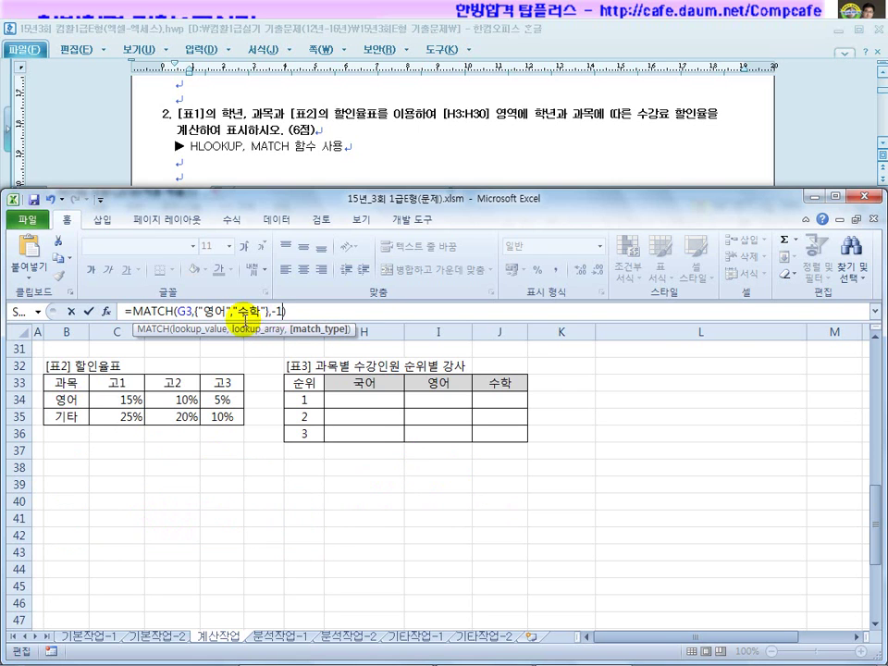
Step: Commit =MATCH(G3,{"영어","수학"},-1) in O3 and compare it with the 과목 entries in G3:G5
click(297, 312)
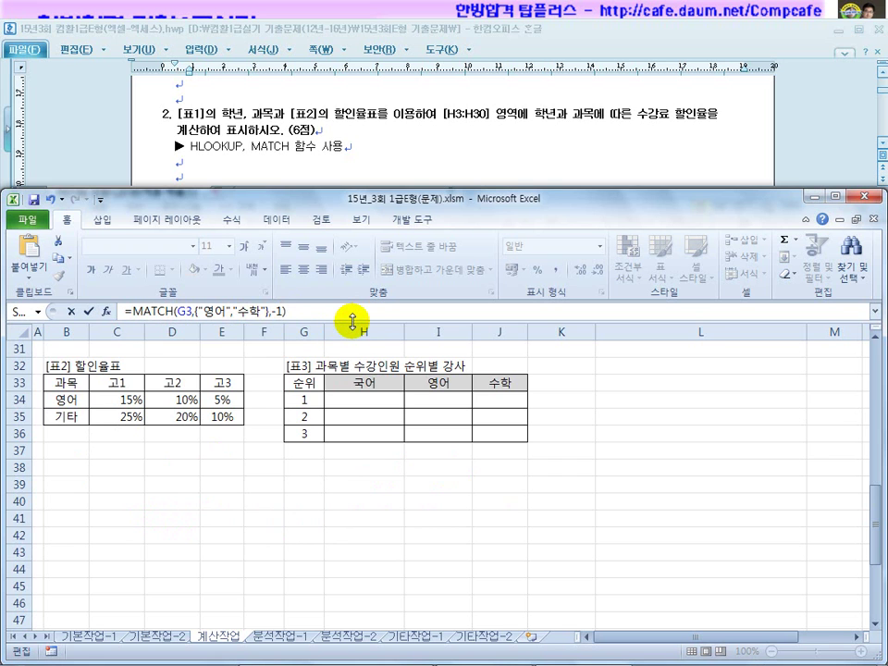
key(Escape)
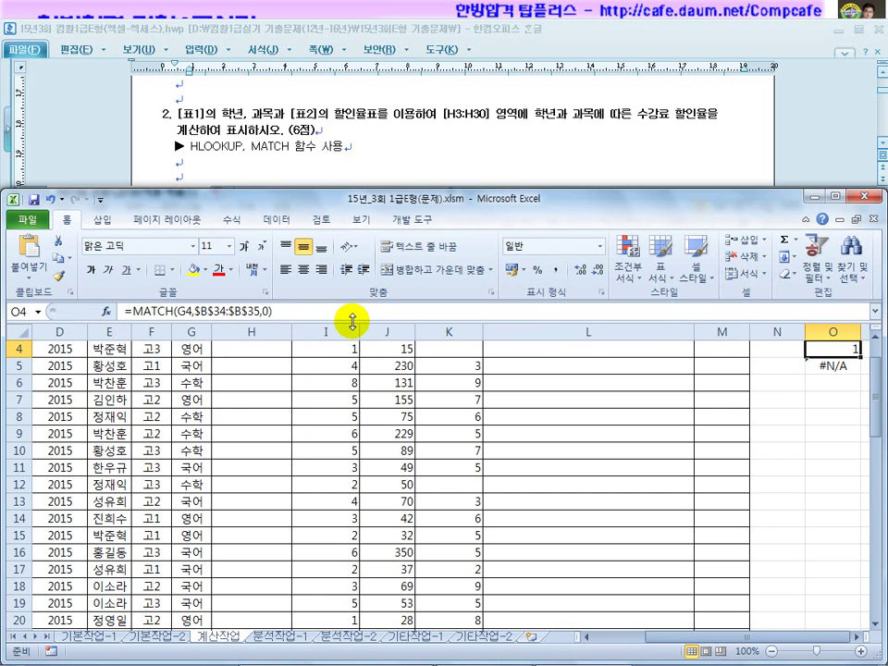
scroll(873, 370, up, 1)
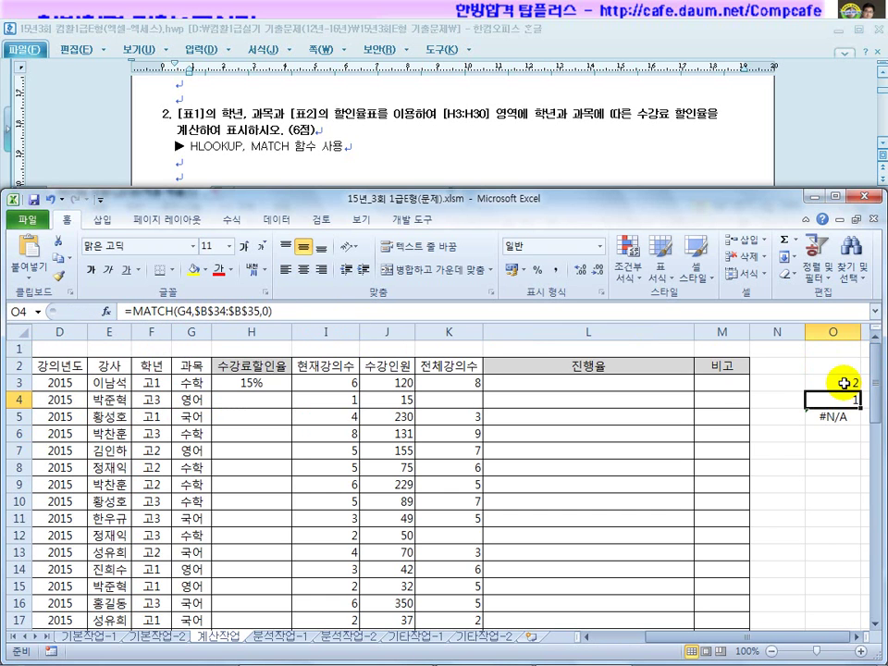
click(844, 382)
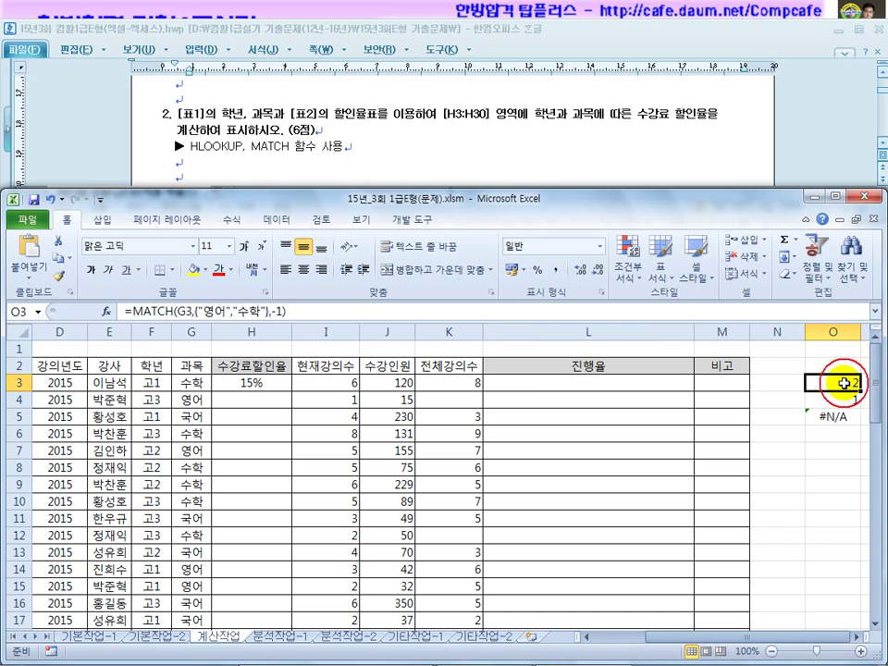
click(201, 403)
click(192, 382)
click(193, 417)
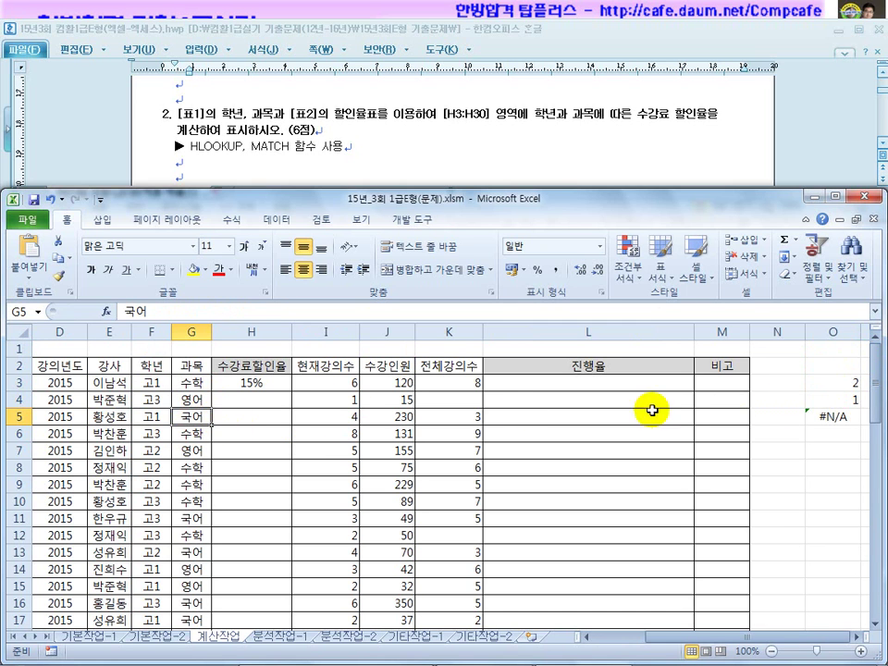
Step: Fill O3's MATCH formula down through O9 and check row 7 against its 과목 entry in G7
click(836, 386)
drag(859, 390, 861, 490)
drag(830, 450, 199, 456)
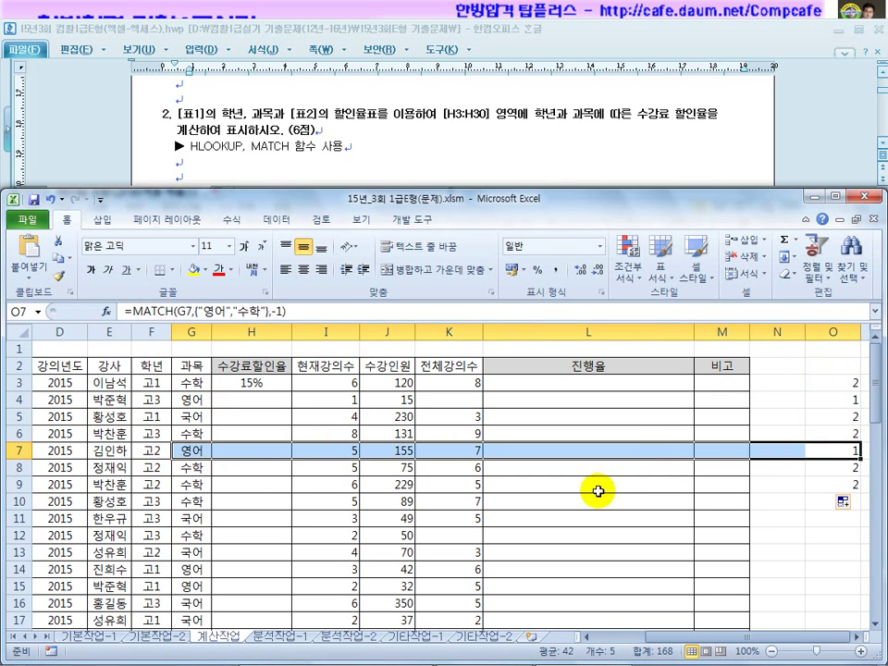
Step: Replace the row index 2 in H3's HLOOKUP formula with O3's expression MATCH(G3,{"영어","수학"},-1)
click(854, 383)
drag(331, 309, 126, 309)
key(ctrl+c)
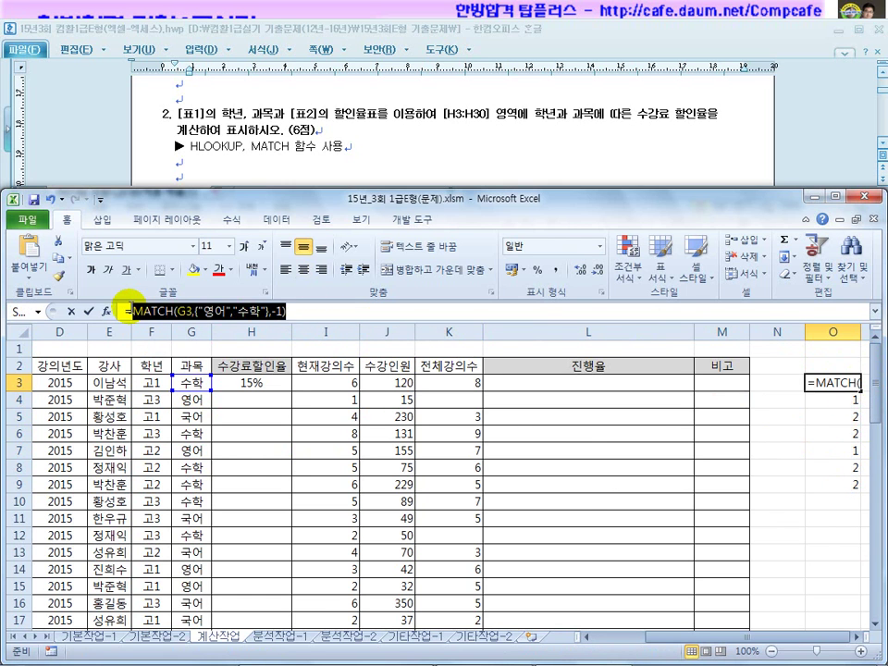
key(Escape)
click(253, 389)
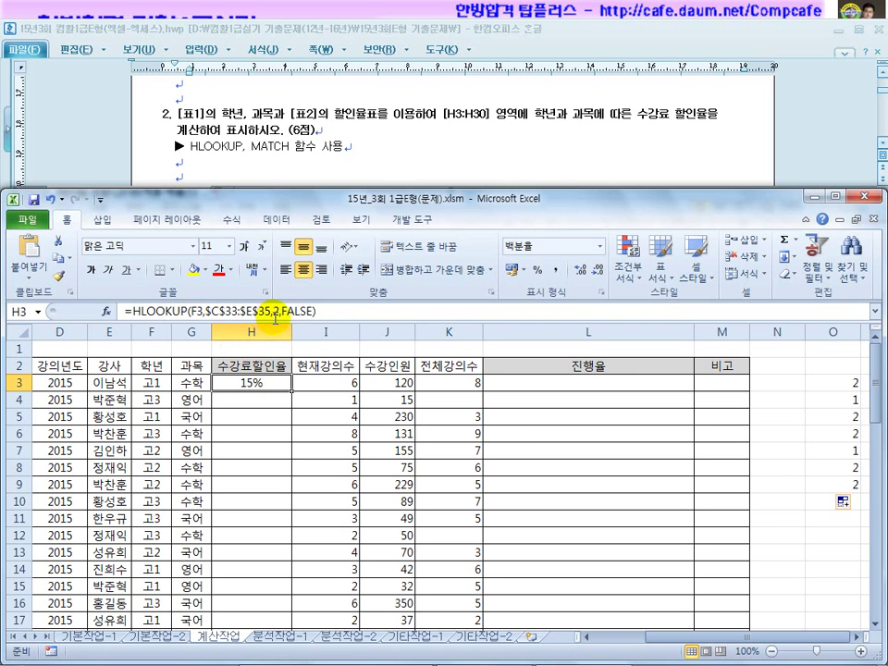
double_click(268, 311)
key(ctrl+v)
text(,)
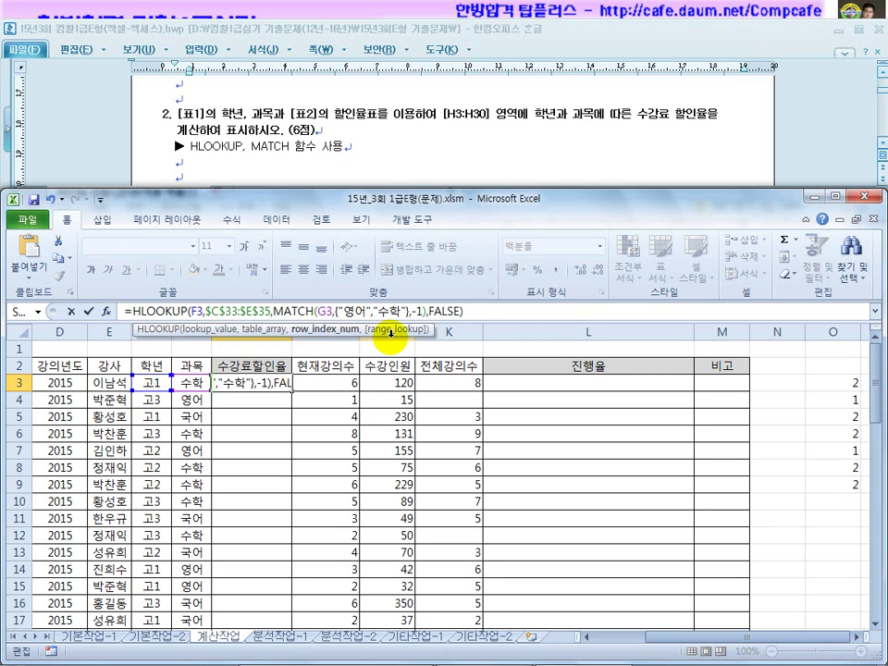
key(Return)
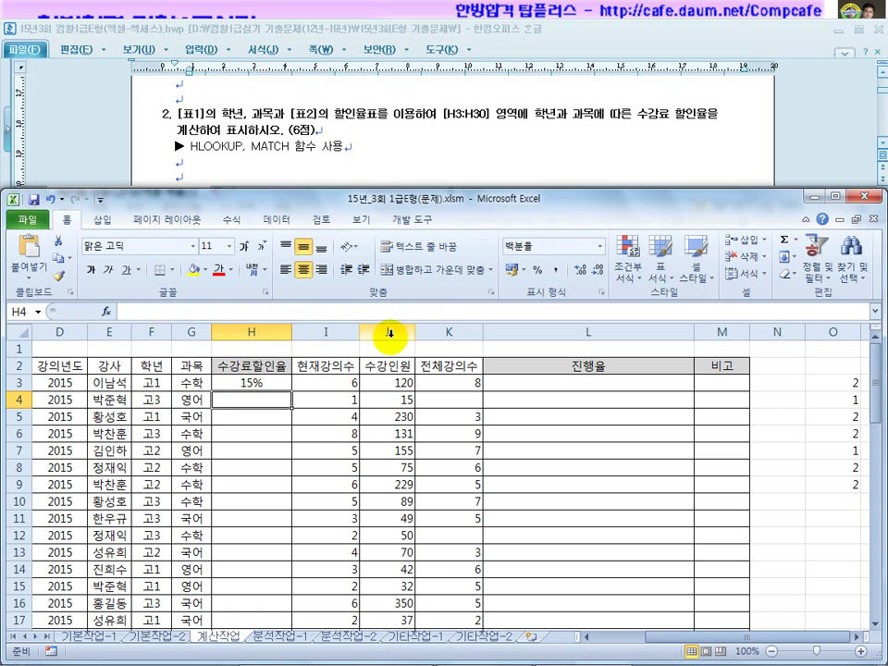
Step: Fill H3's HLOOKUP formula down through H9 and check cells H4 and H3
click(264, 382)
drag(289, 392, 287, 488)
click(261, 400)
click(263, 383)
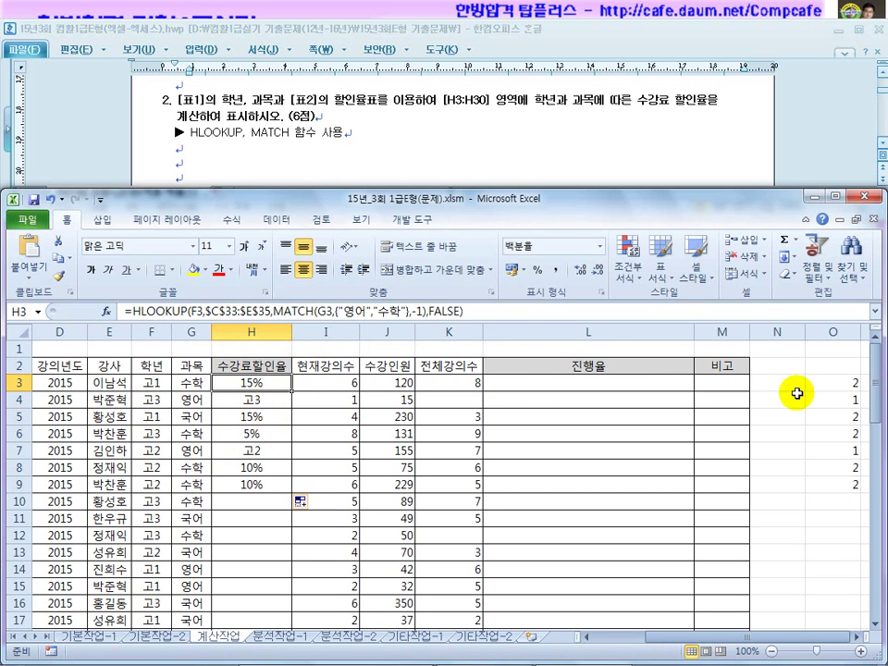
Step: Compare the trial MATCH results in column O with the subject rows and grade columns of the [표2] discount table and the H3 formula
drag(831, 383, 831, 435)
scroll(391, 519, down, 8)
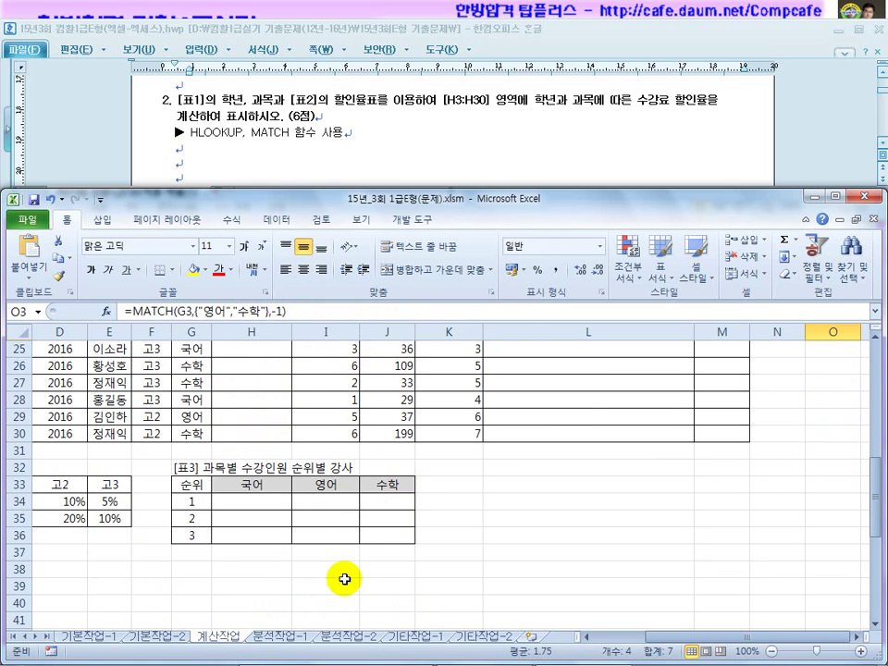
drag(685, 638, 579, 638)
drag(74, 503, 78, 521)
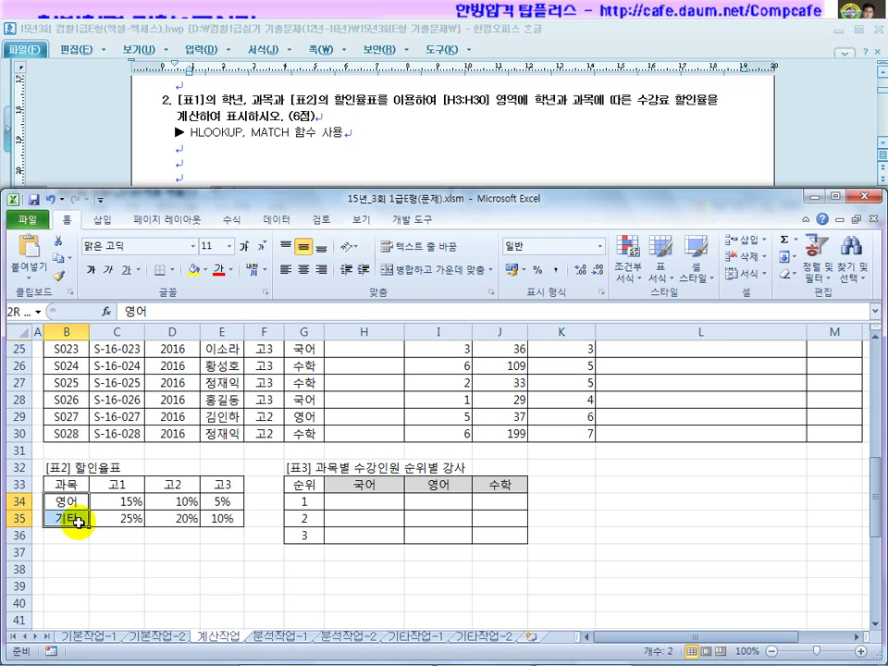
drag(99, 482, 219, 521)
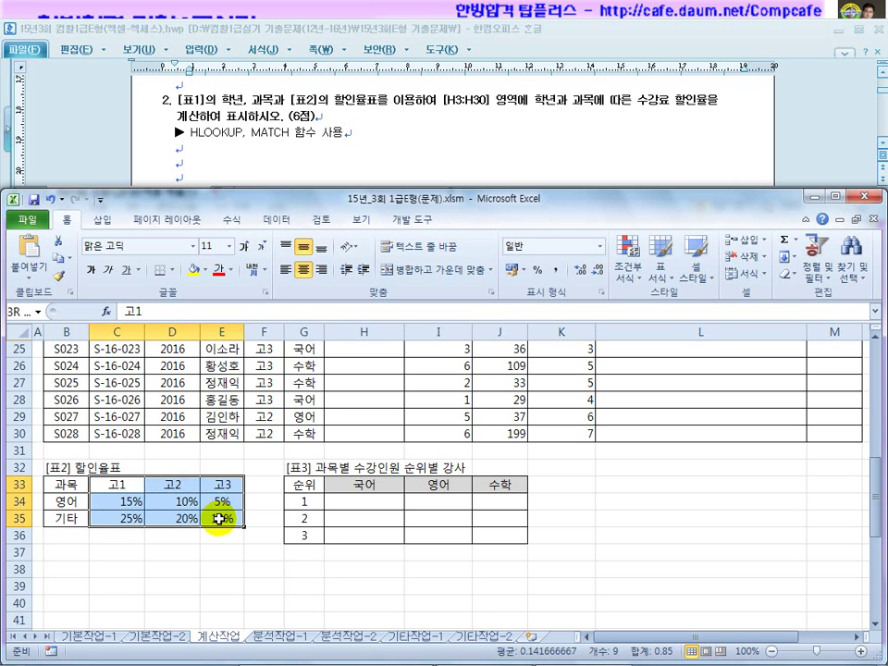
click(135, 500)
click(74, 502)
click(74, 520)
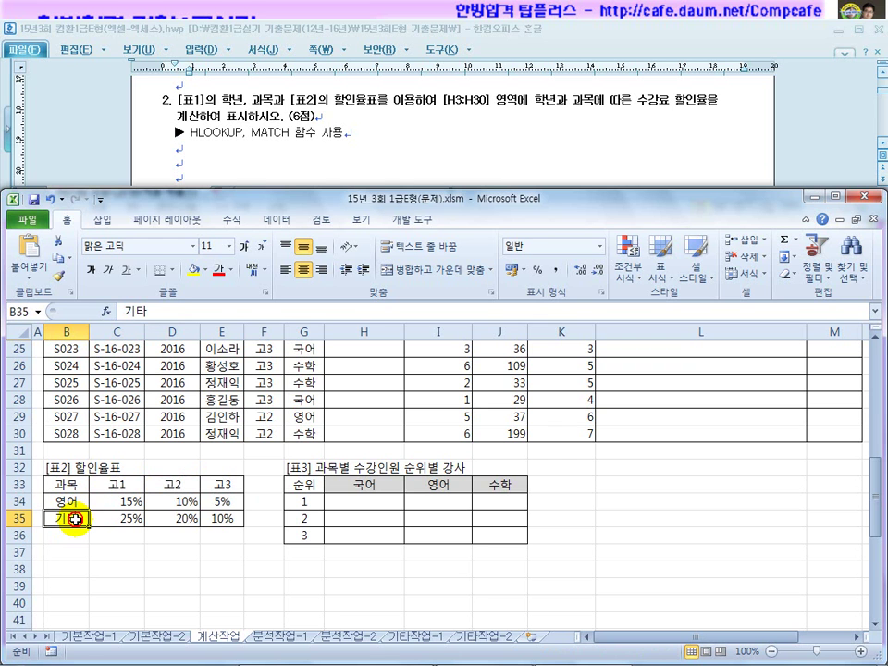
scroll(74, 521, up, 8)
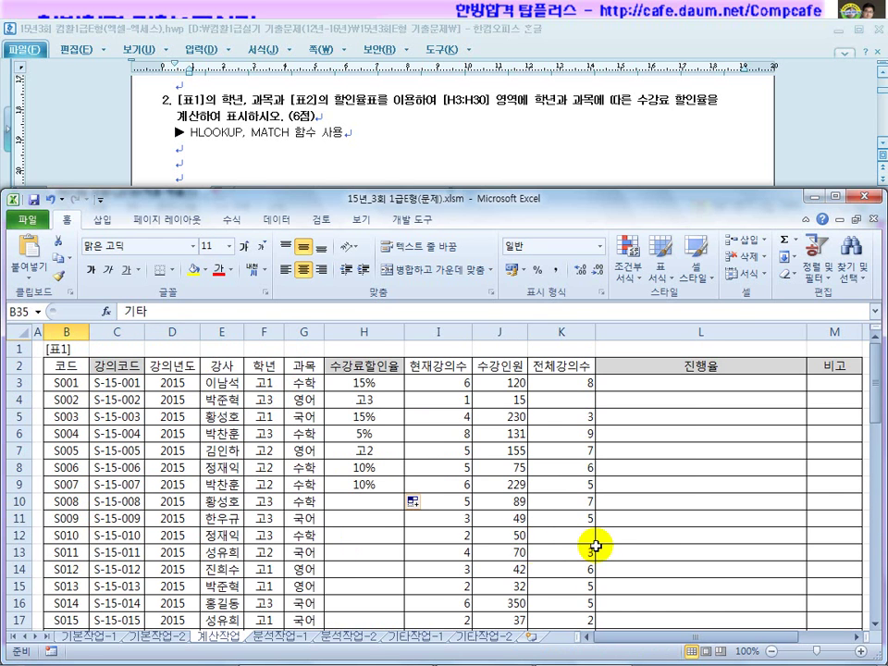
drag(730, 638, 744, 638)
drag(847, 382, 855, 504)
click(246, 382)
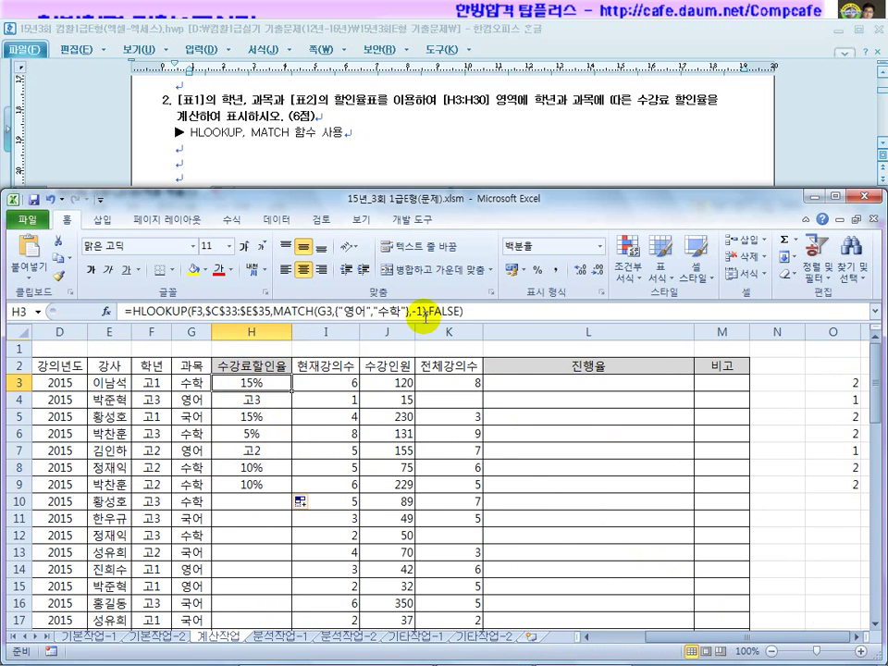
Step: Add +1 to the trial formula in O3, making it =MATCH(G3,{"영어","수학"},-1)+1, and fill it down to O9
click(823, 382)
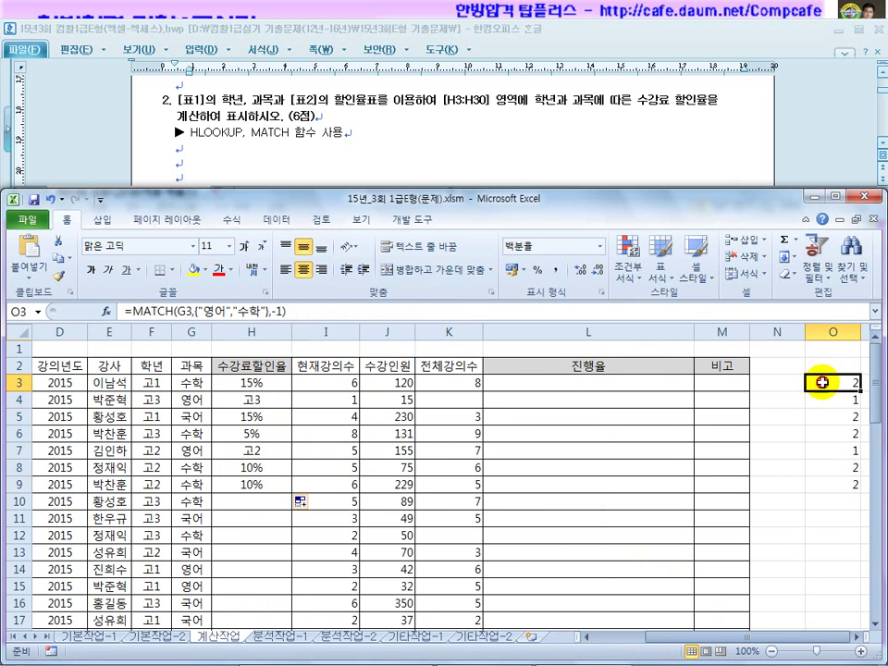
click(290, 311)
key(Return)
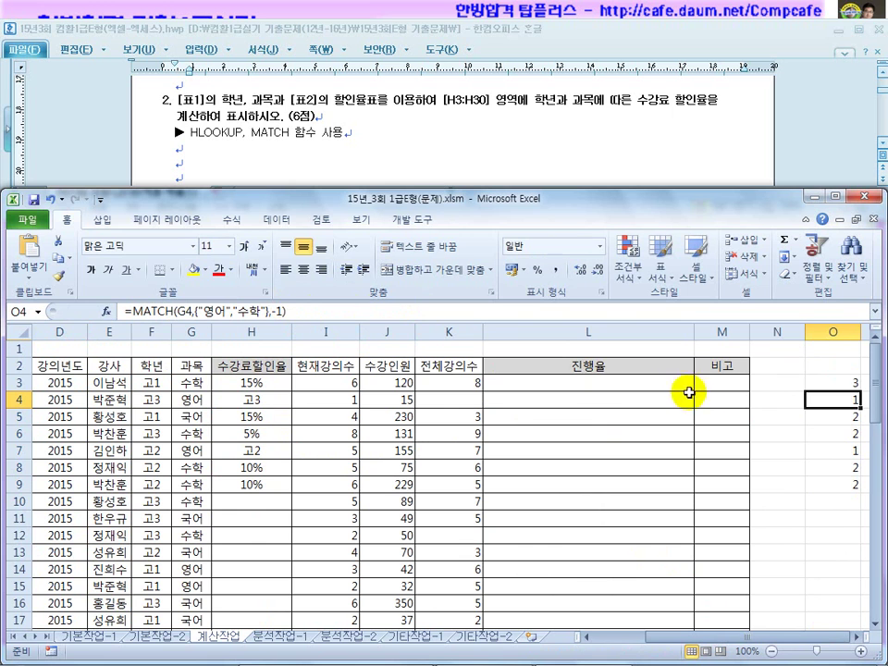
click(853, 385)
drag(860, 390, 861, 488)
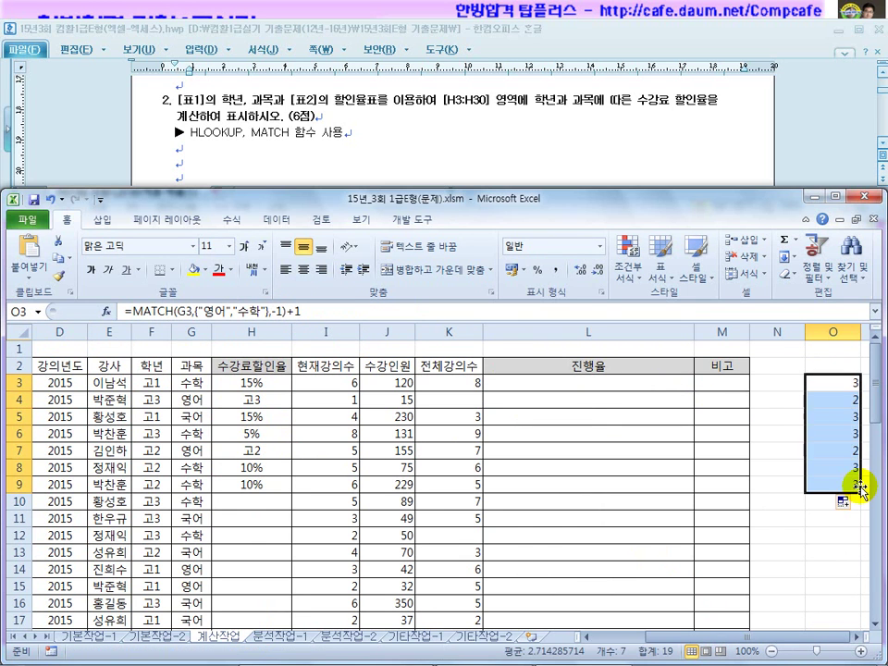
Step: Add +1 after the MATCH function in H3's HLOOKUP formula and fill the formula down to H9
click(264, 383)
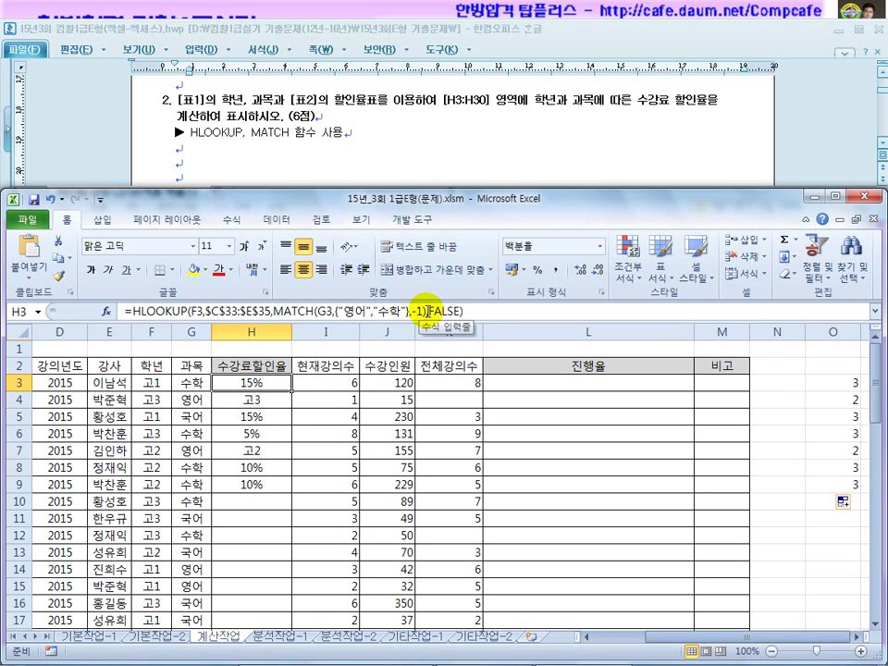
click(428, 311)
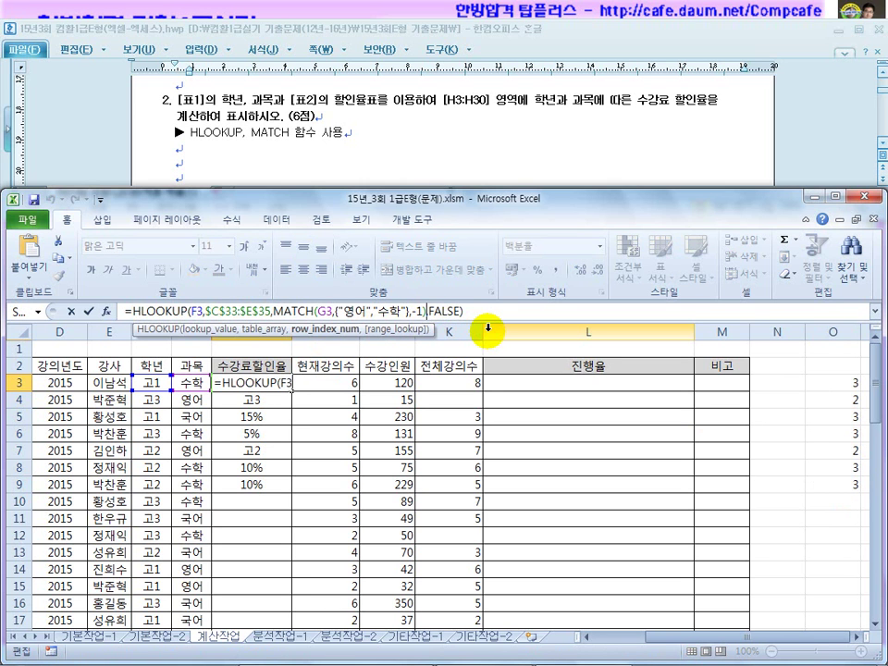
text(+1)
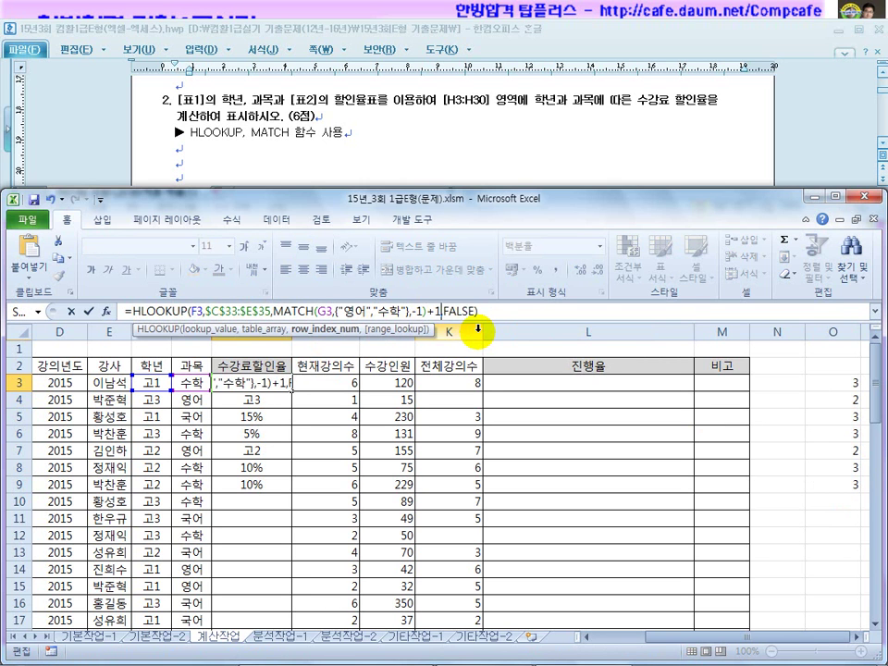
key(Return)
click(280, 382)
drag(292, 389, 294, 494)
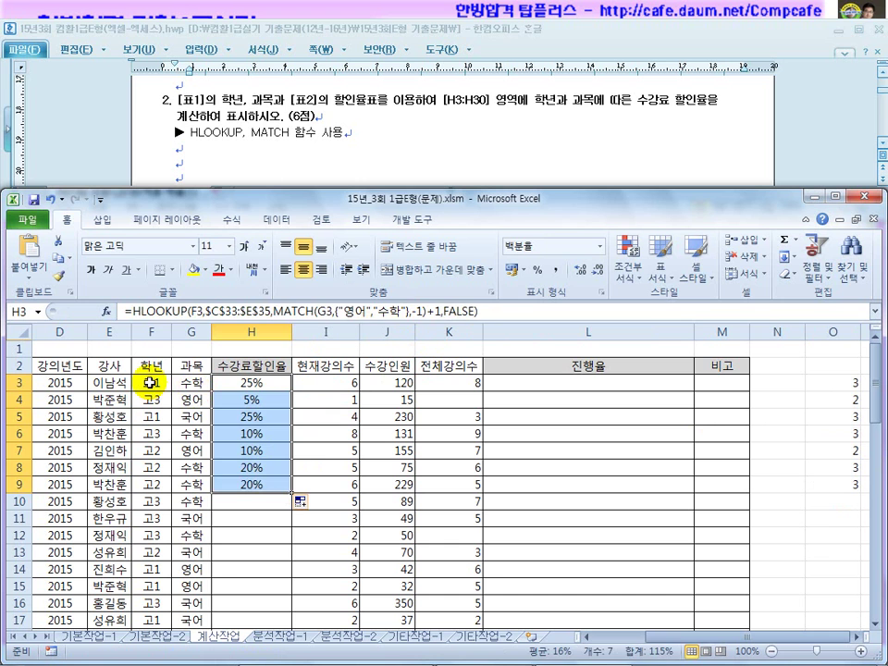
Step: Check H3's discount rate for 고1 수학 against the 기타 row of the [표2] discount table
click(152, 382)
click(190, 383)
scroll(238, 432, down, 8)
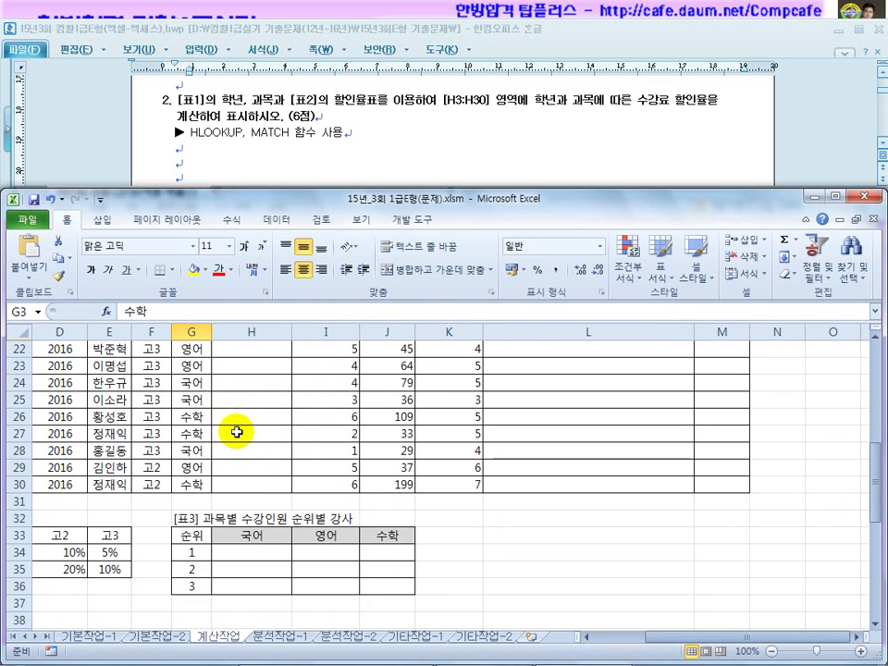
drag(654, 639, 357, 581)
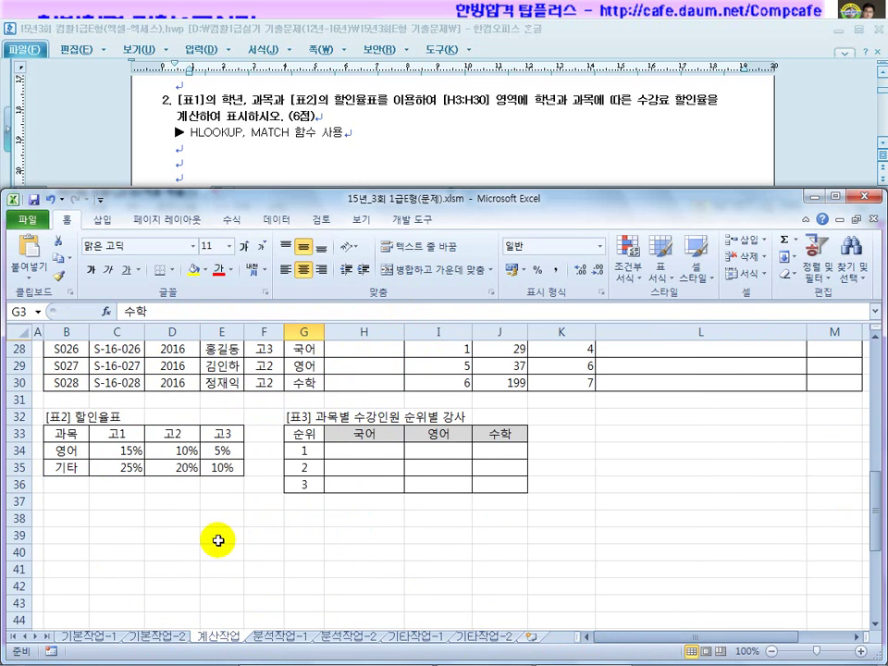
click(126, 452)
click(126, 469)
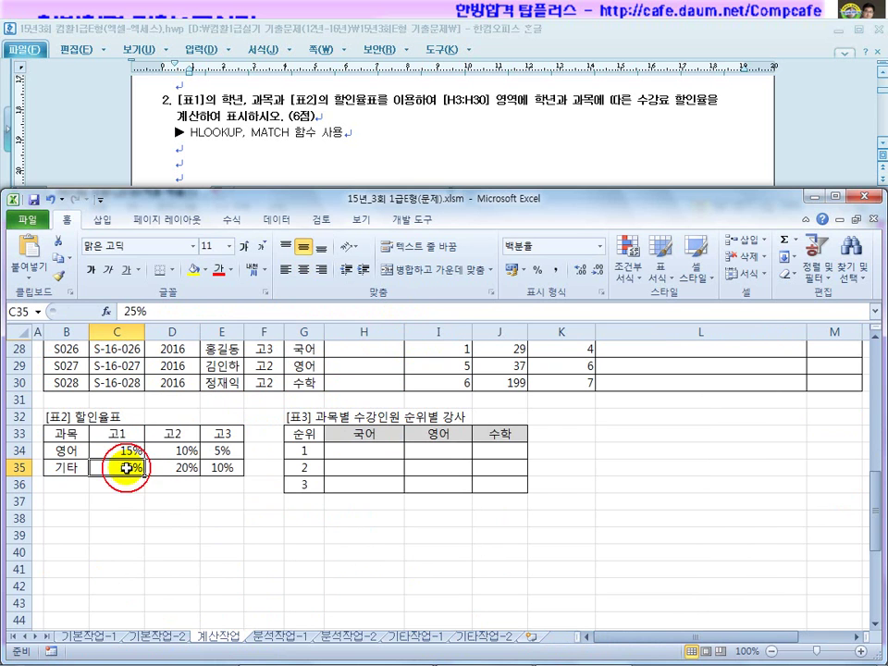
click(67, 469)
drag(67, 469, 124, 468)
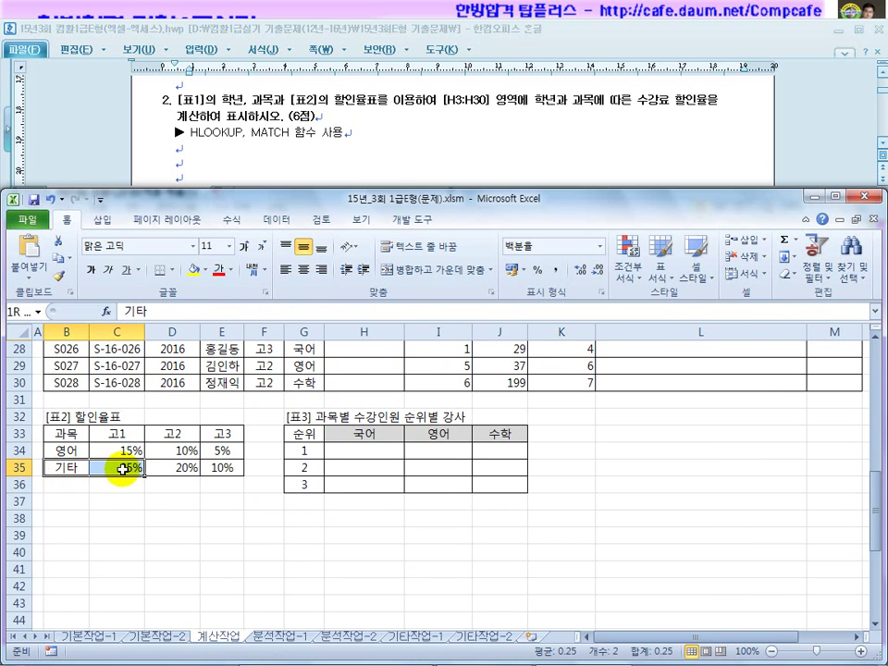
scroll(152, 499, up, 9)
Step: Check the discount rates in H4 and H8 against the 영어 and 기타 rows of the [표2] table
click(370, 401)
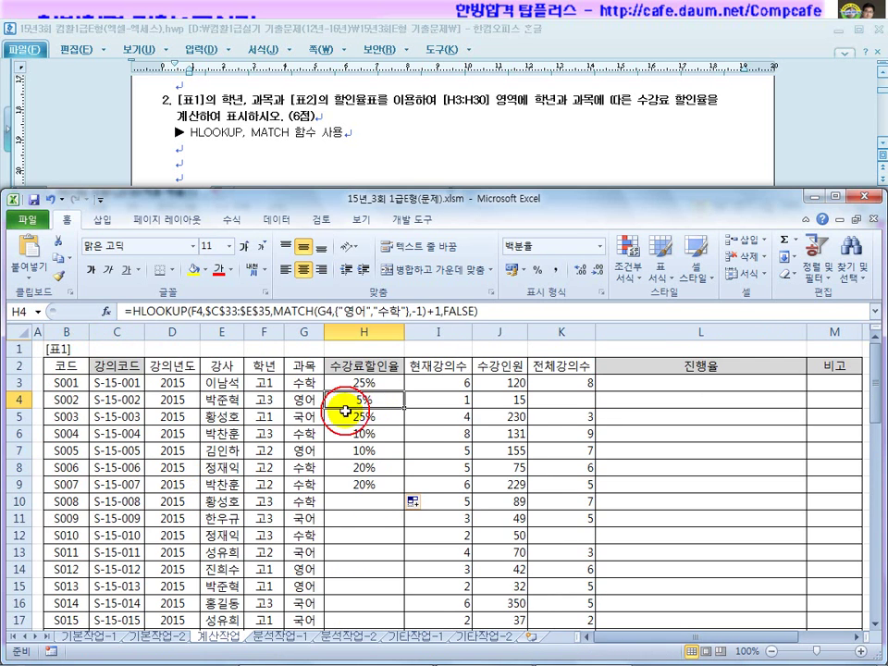
click(313, 400)
scroll(278, 493, down, 4)
scroll(279, 492, down, 5)
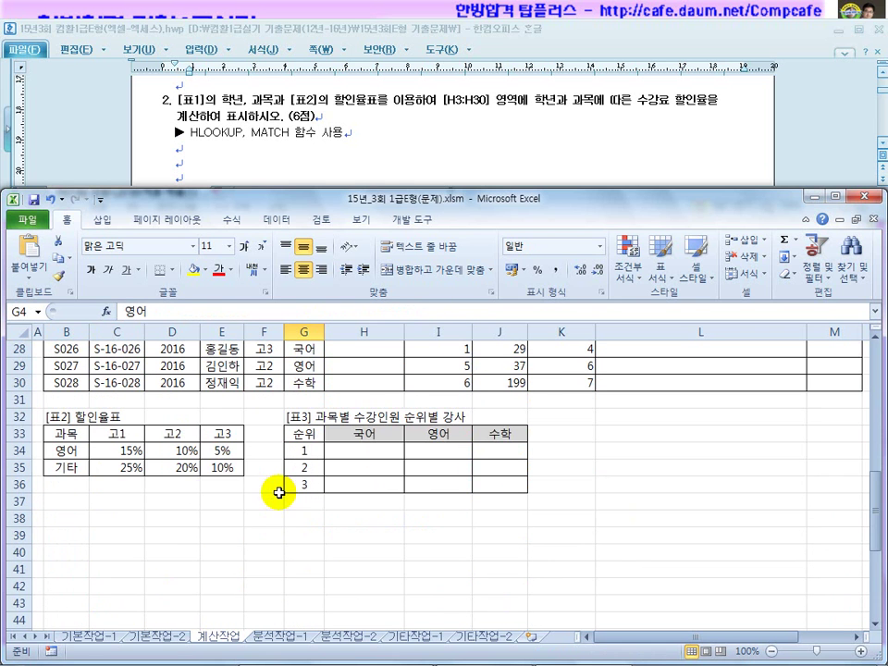
click(232, 436)
drag(72, 453, 222, 448)
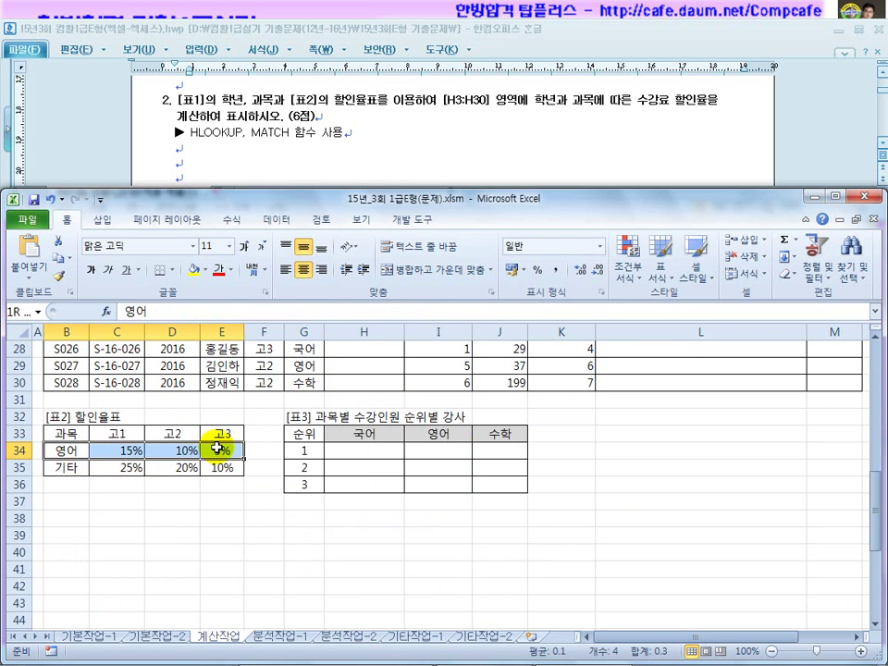
scroll(223, 499, up, 9)
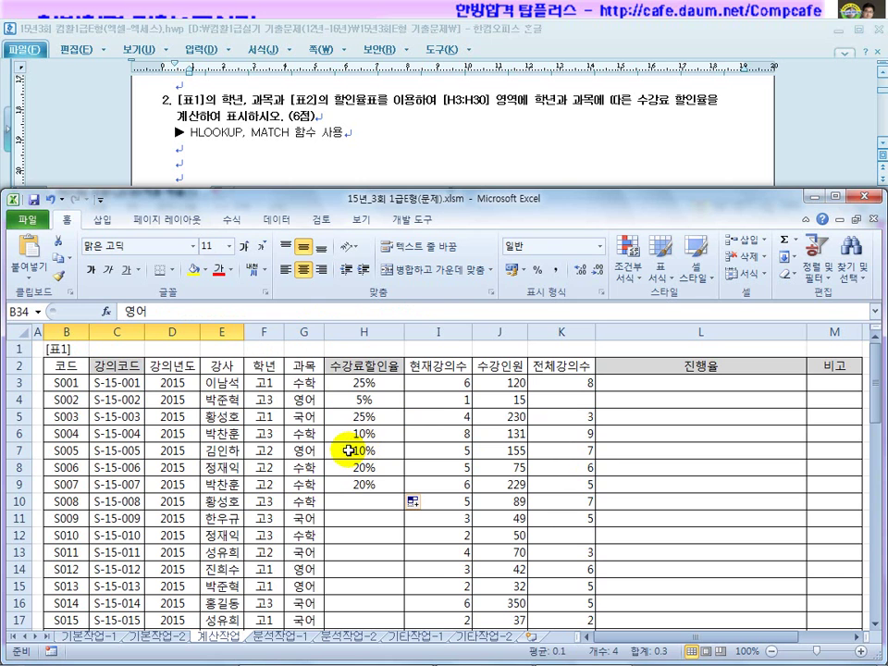
click(370, 469)
scroll(324, 511, down, 9)
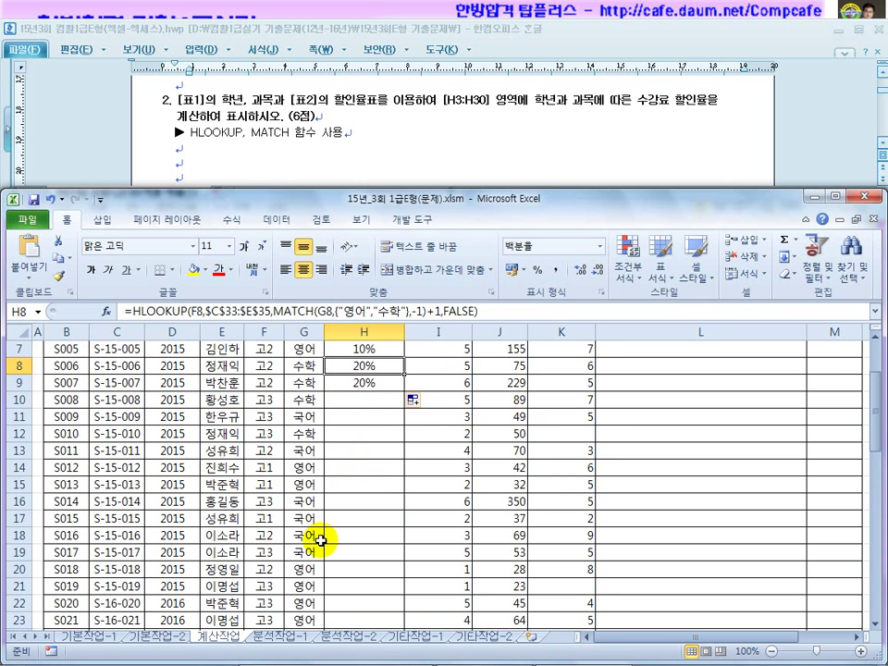
click(186, 452)
click(181, 468)
scroll(273, 530, up, 9)
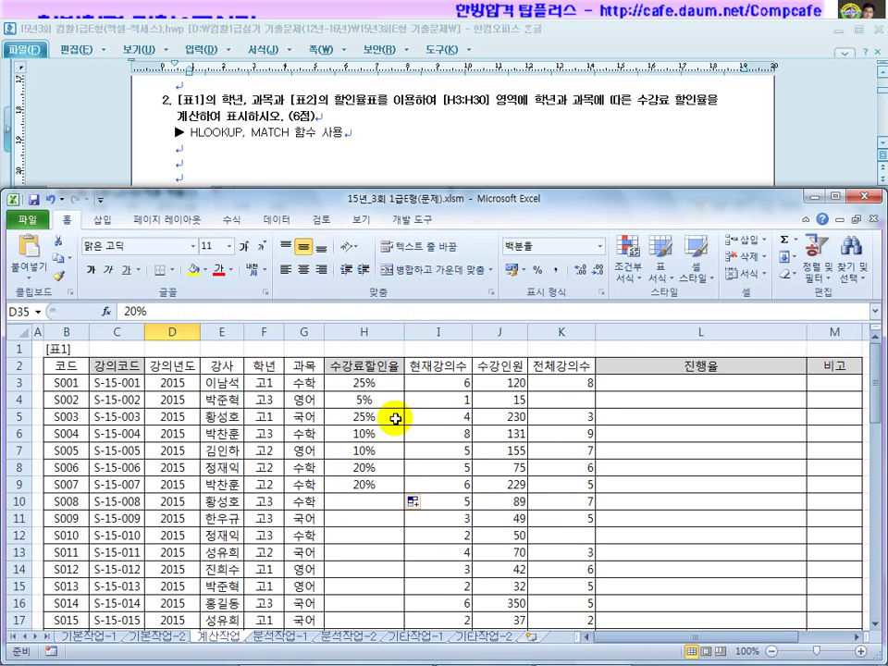
Step: Fill the HLOOKUP formula in H3 down through H30 to complete the 수강료할인율 column
click(375, 382)
drag(403, 390, 406, 595)
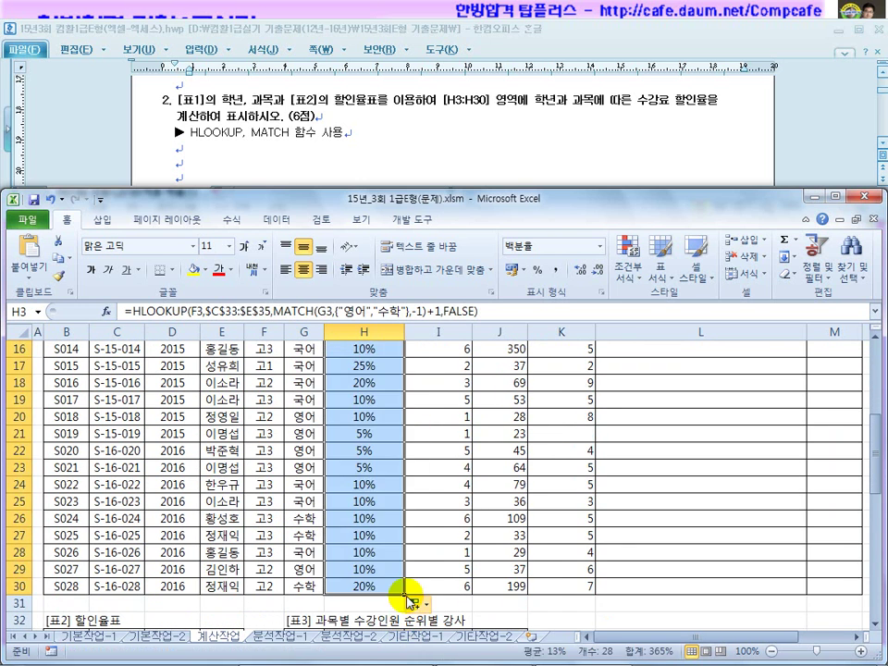
scroll(406, 592, up, 5)
Step: Switch to the Hangul exam document and read question 3 on the 진행율 display rules and required REPT, TEXT and IFERROR functions
click(376, 160)
scroll(375, 159, down, 3)
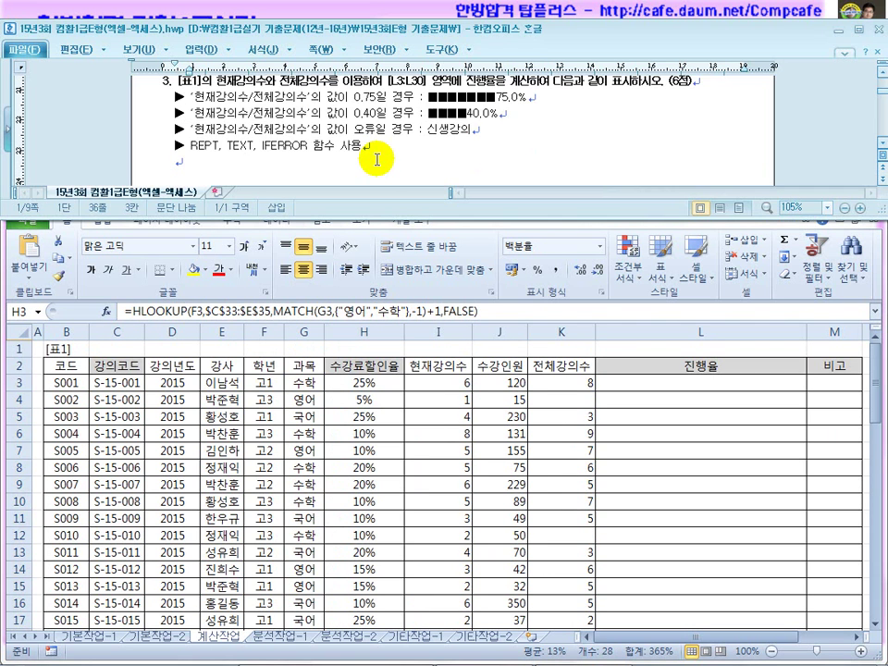
scroll(387, 160, up, 1)
scroll(377, 160, down, 1)
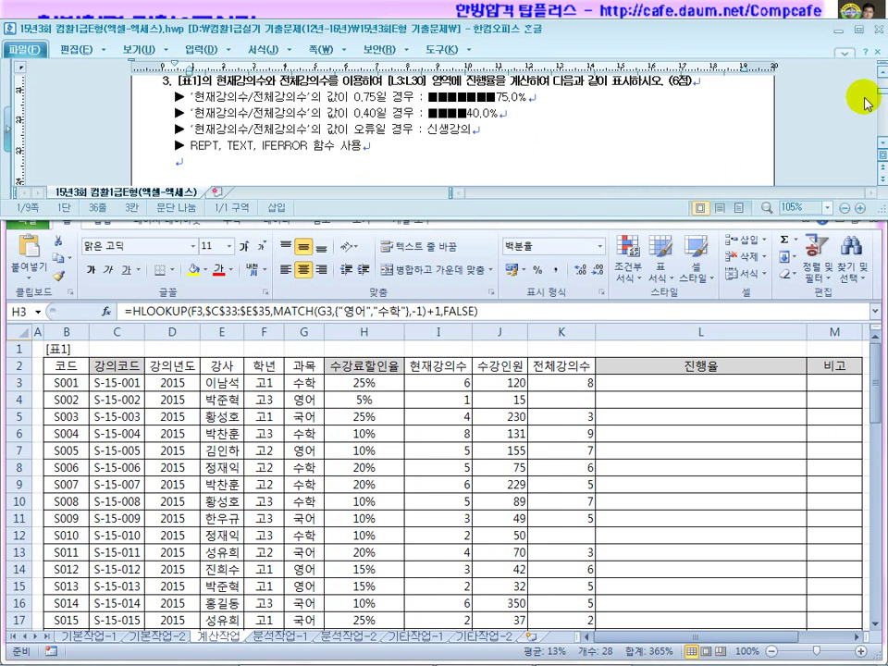
click(884, 74)
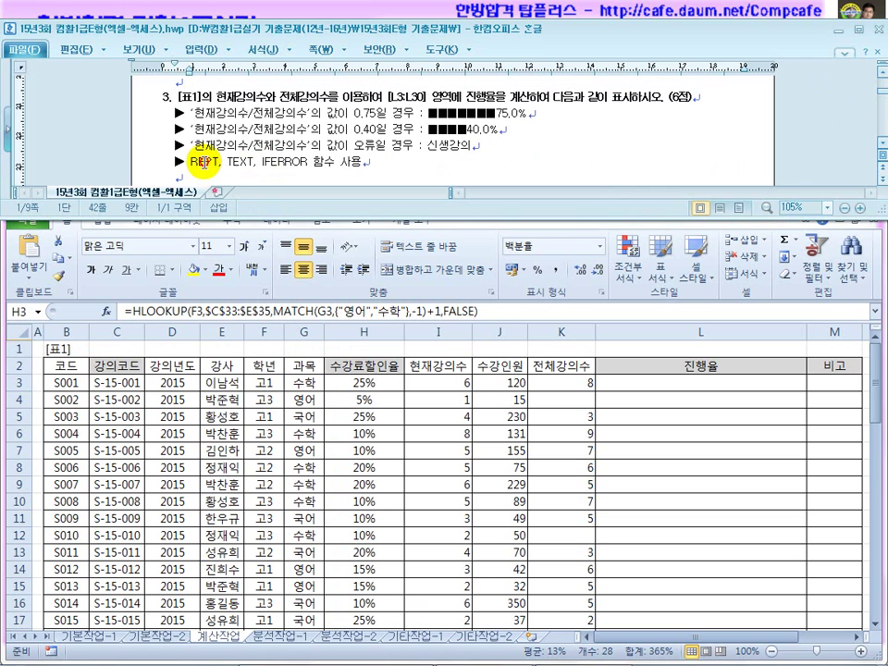
scroll(198, 158, down, 1)
click(244, 150)
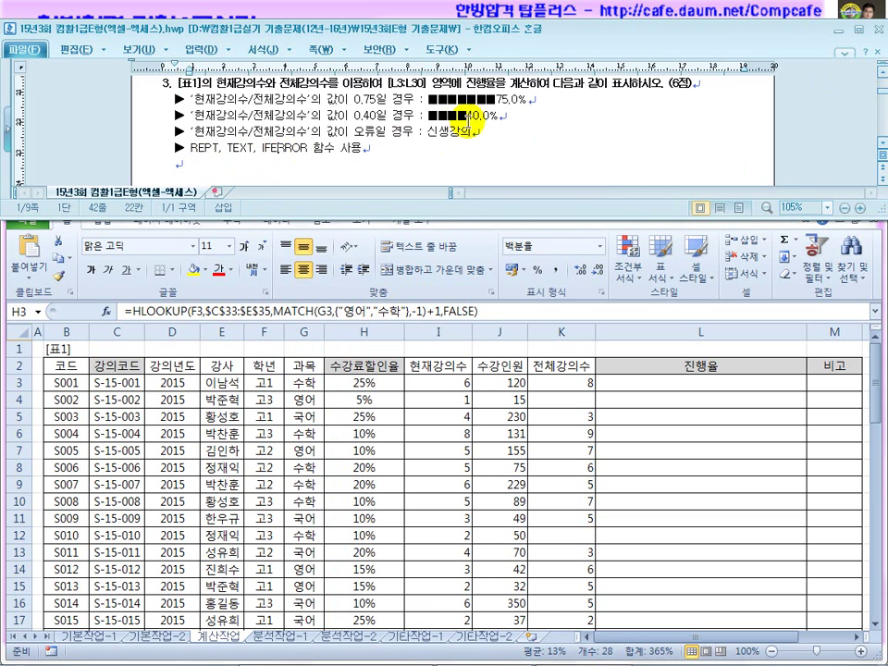
click(450, 98)
drag(451, 98, 431, 99)
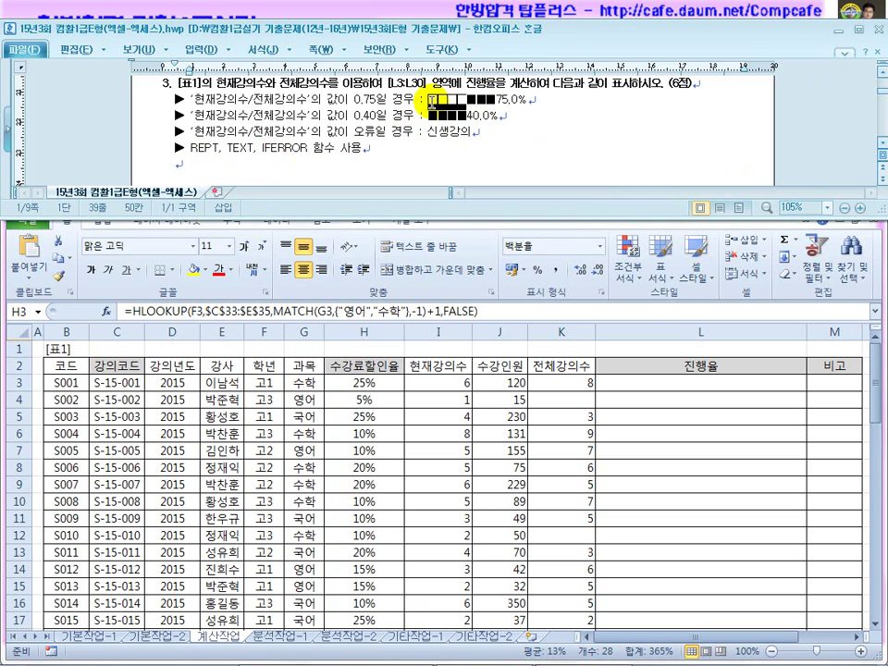
click(485, 101)
click(206, 161)
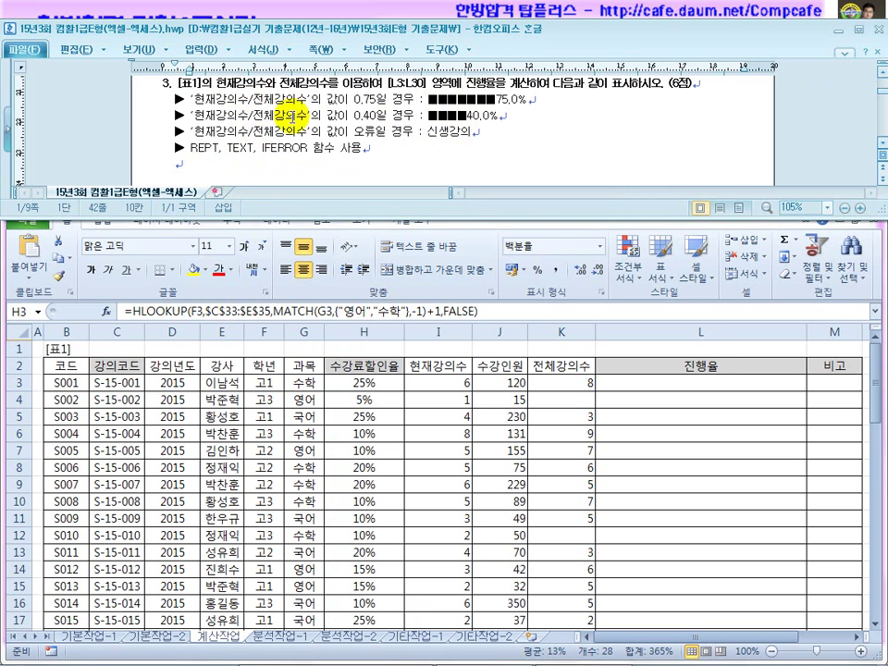
Step: Switch back to the Excel workbook and enter =I3/K3 in L3, the first cell of the 진행율 column
click(456, 417)
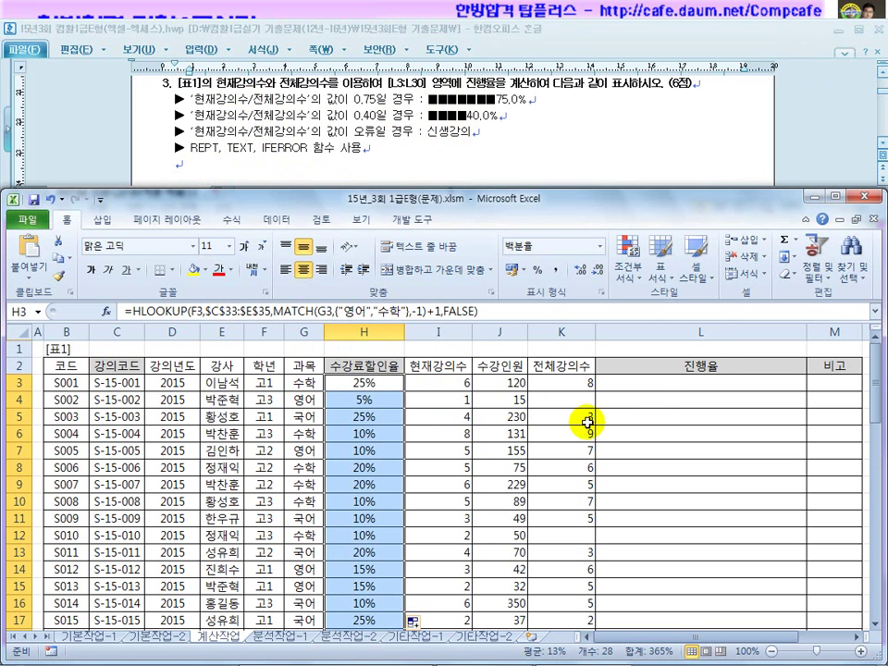
click(657, 383)
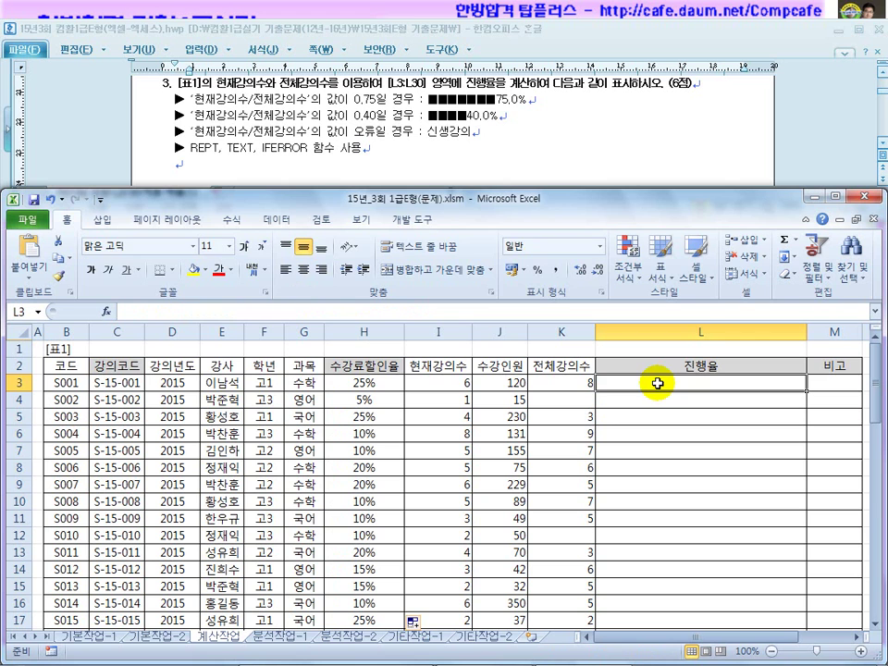
text(=)
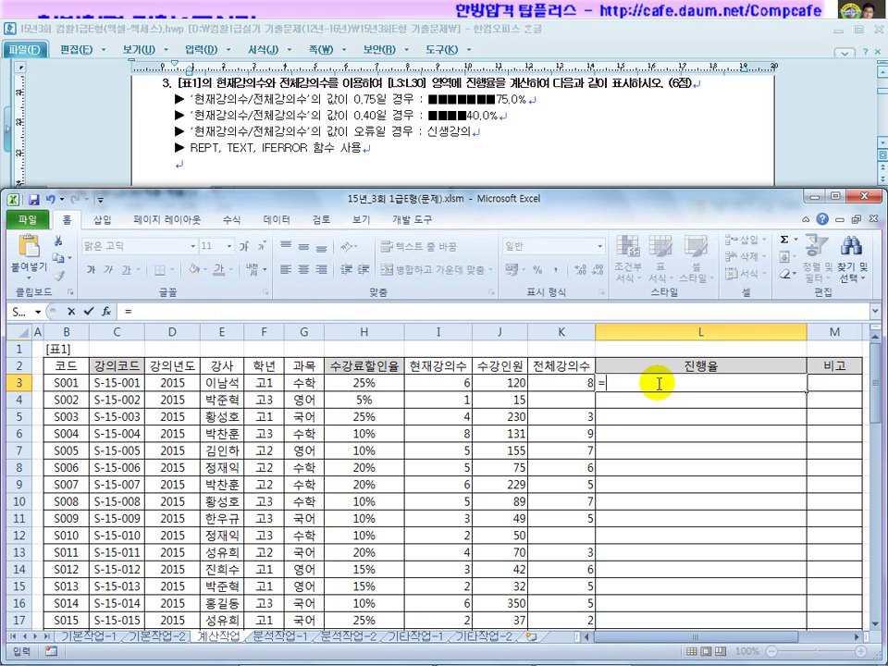
click(445, 382)
text(/)
click(554, 383)
key(Return)
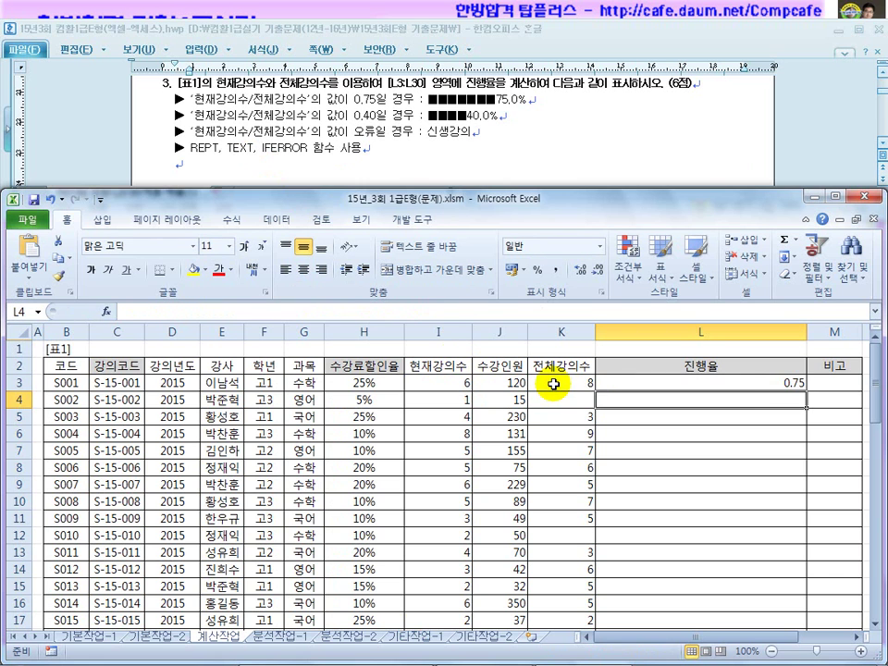
click(738, 385)
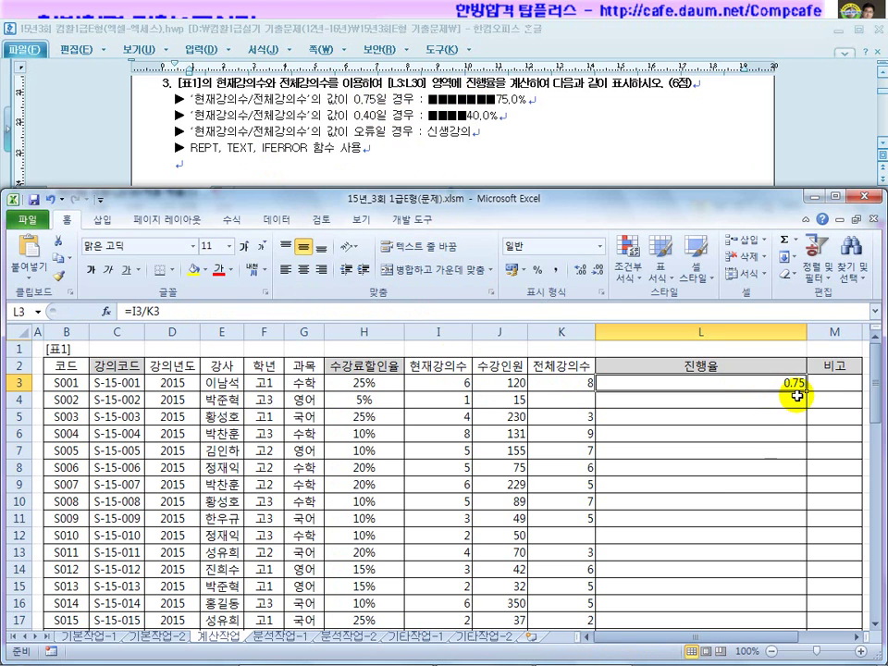
Step: Extend the formula in L3 to =I3/K3*10
click(184, 315)
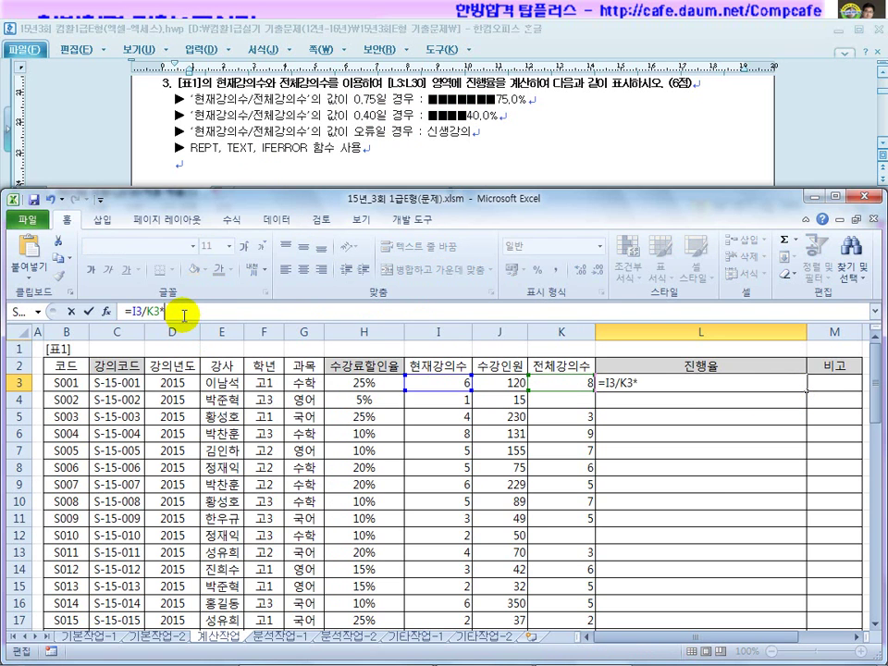
text(*10)
key(Return)
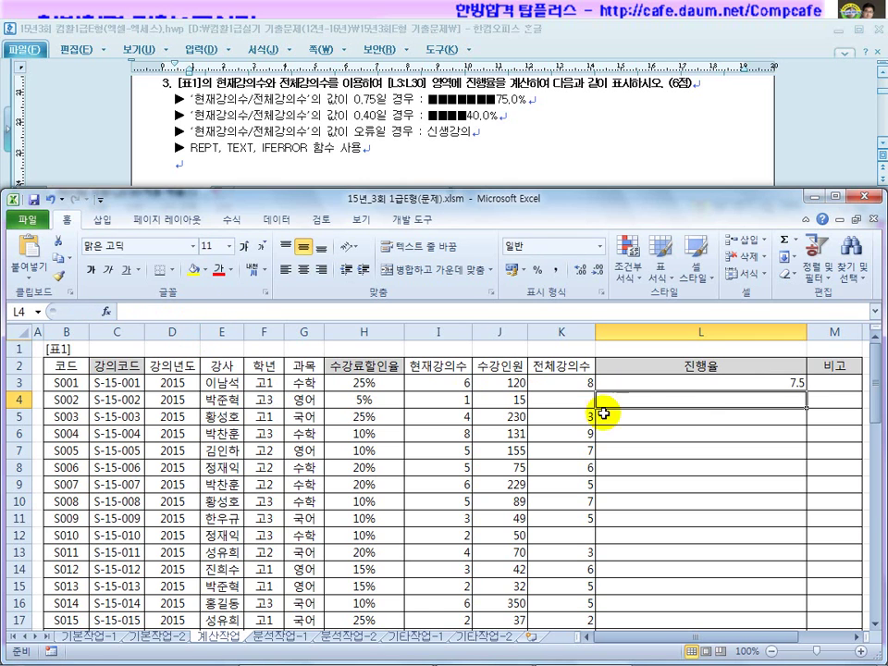
Step: Try wrapping the L3 formula in INT as =INT(I3/K3*10) and undo that change
click(690, 382)
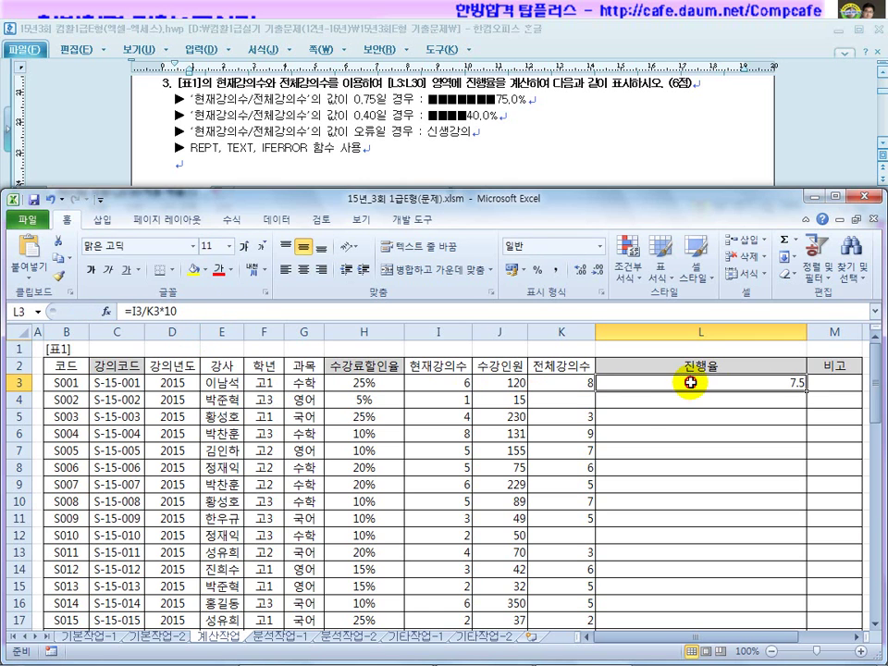
click(130, 312)
text(int()
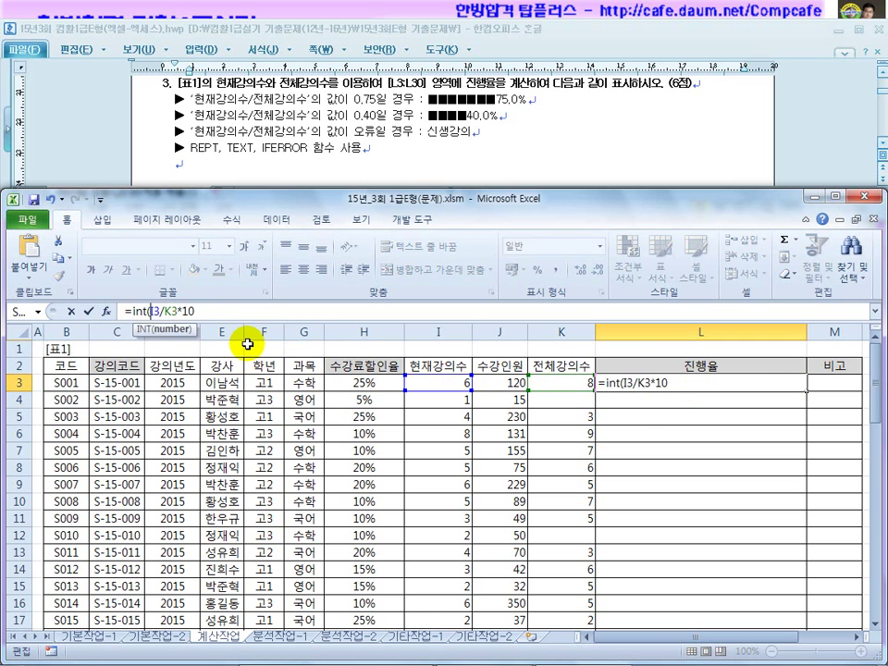
click(211, 313)
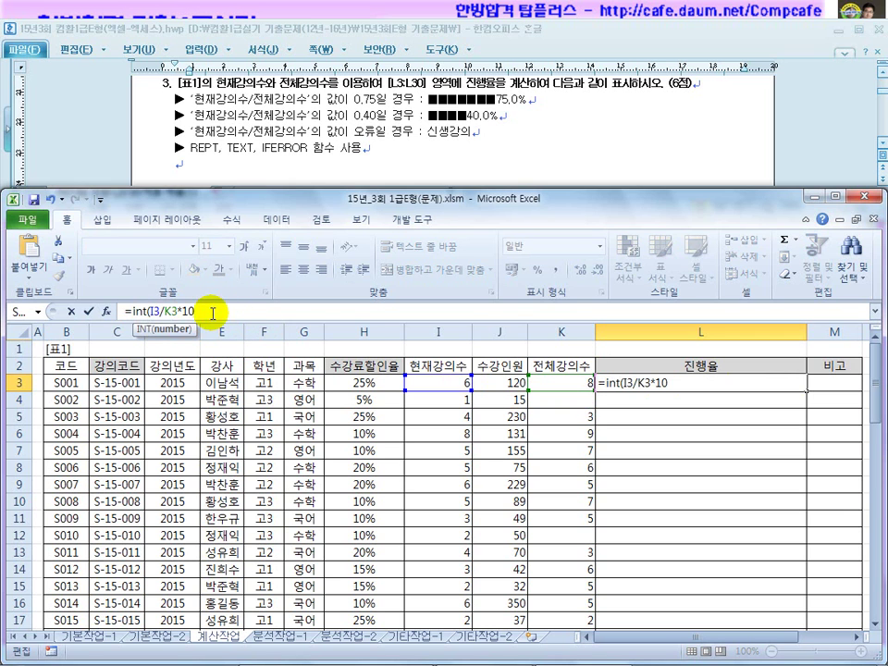
text())
key(Return)
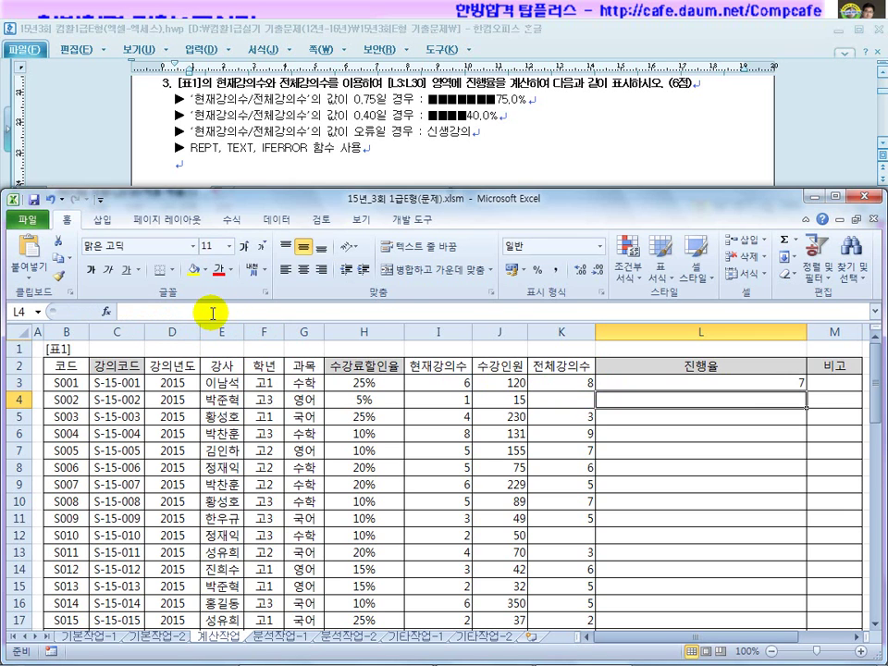
click(745, 386)
key(ctrl+z)
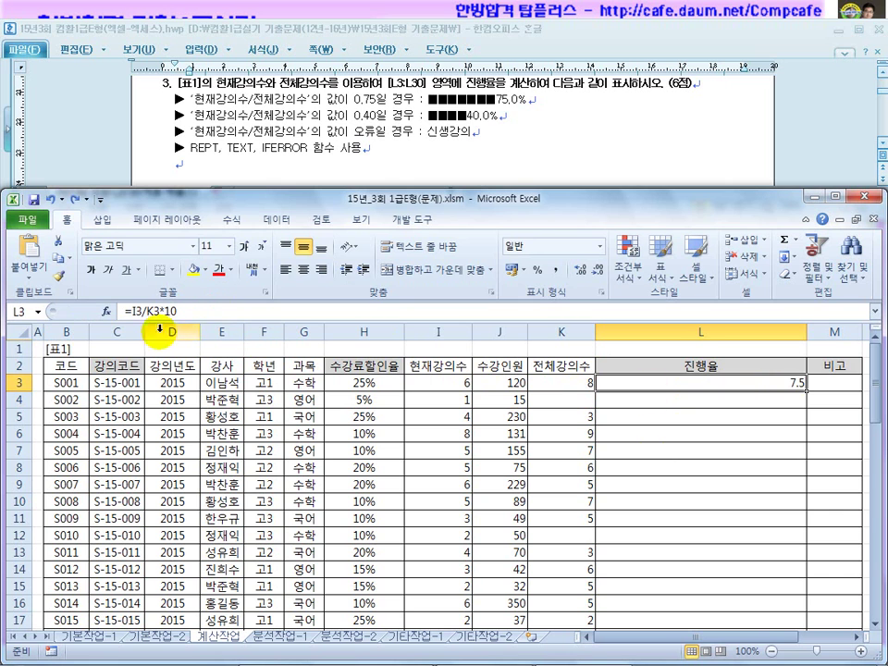
click(130, 314)
text(qu)
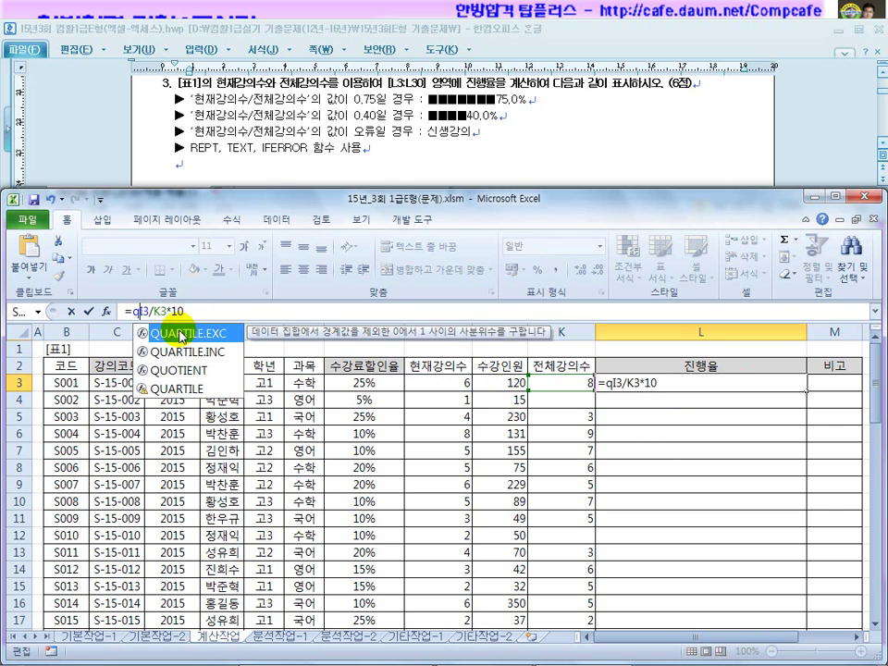
double_click(181, 370)
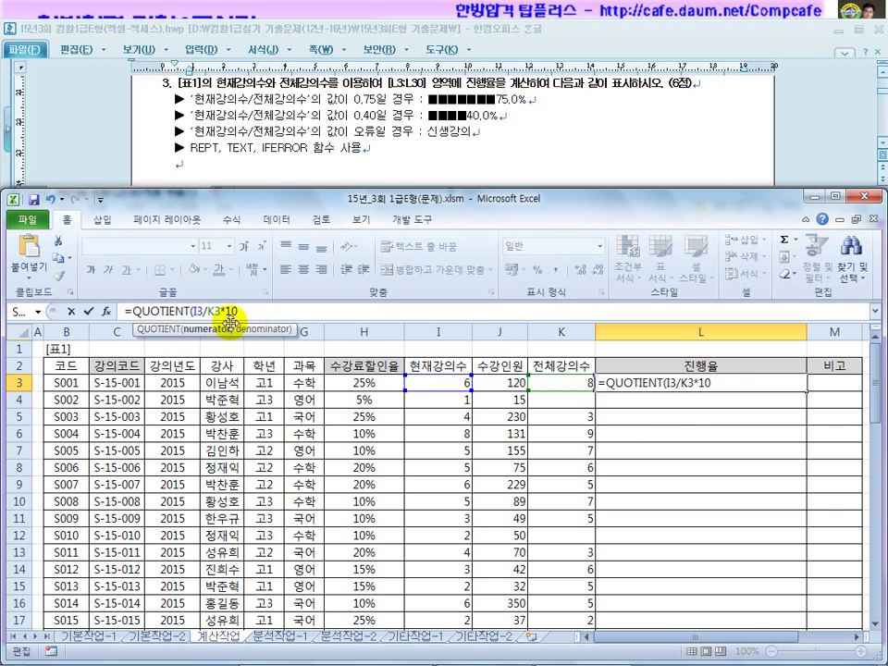
drag(222, 312, 239, 313)
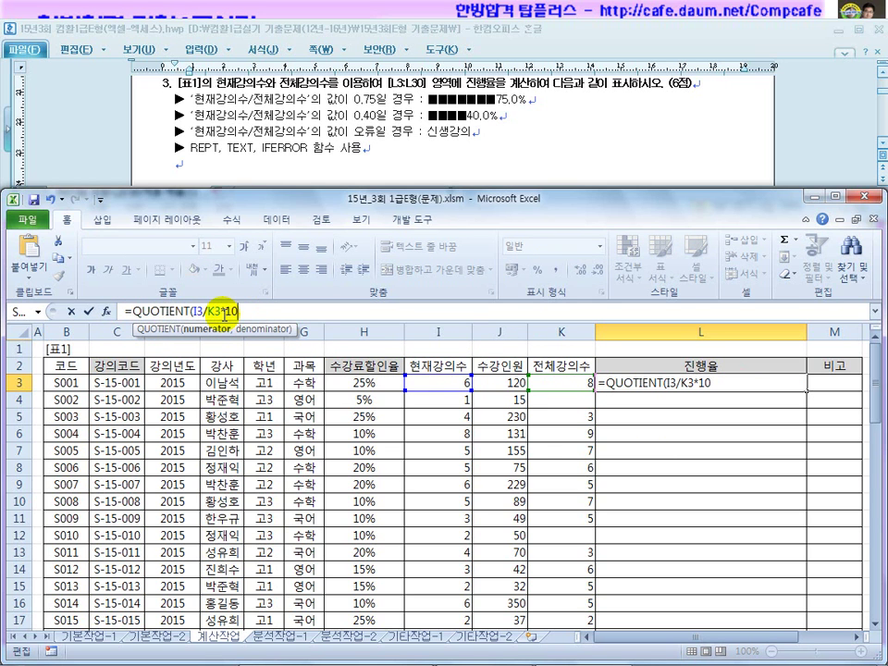
key(Escape)
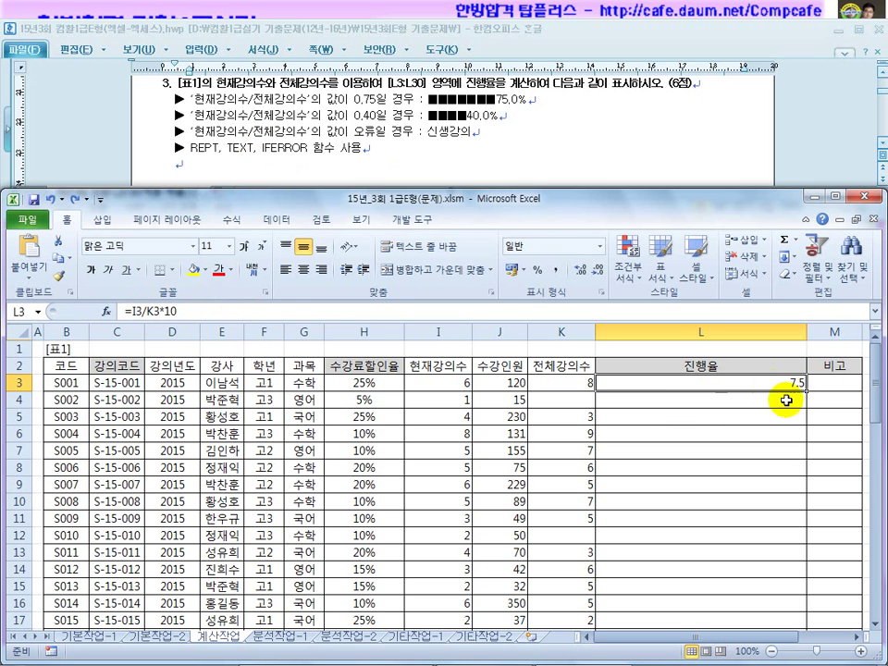
Step: Wrap the L3 expression in REPT with a filled square symbol, as =REPT("■",I3/K3*10)
click(132, 313)
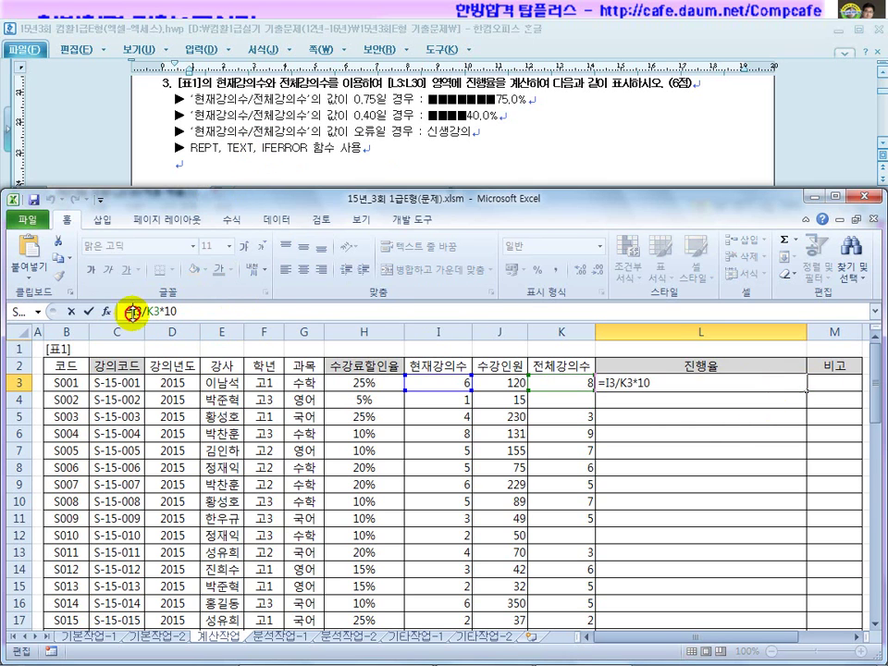
text(rept)
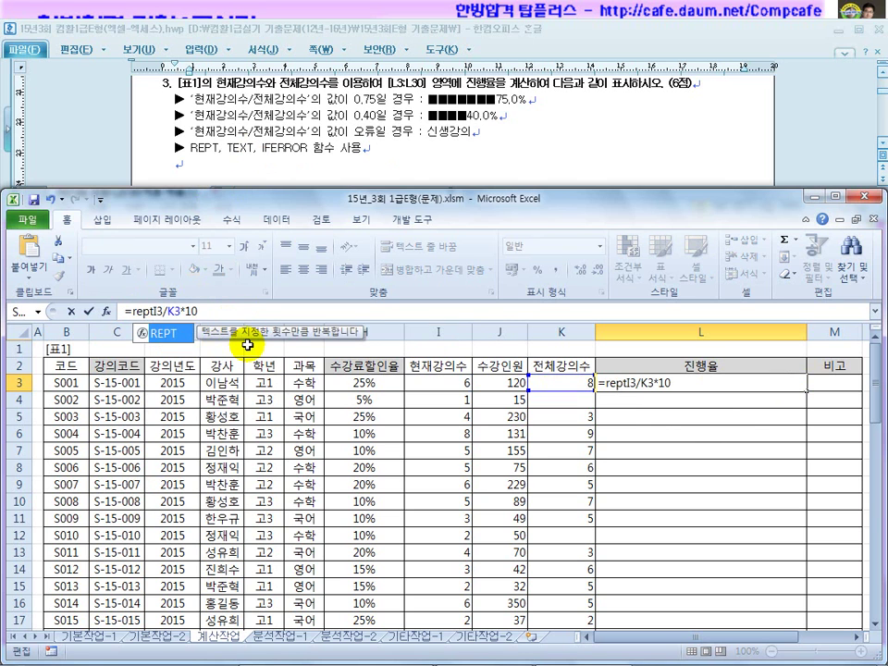
text(("a)
key(BackSpace)
text(ㅁ)
key(Hangul_Hanja)
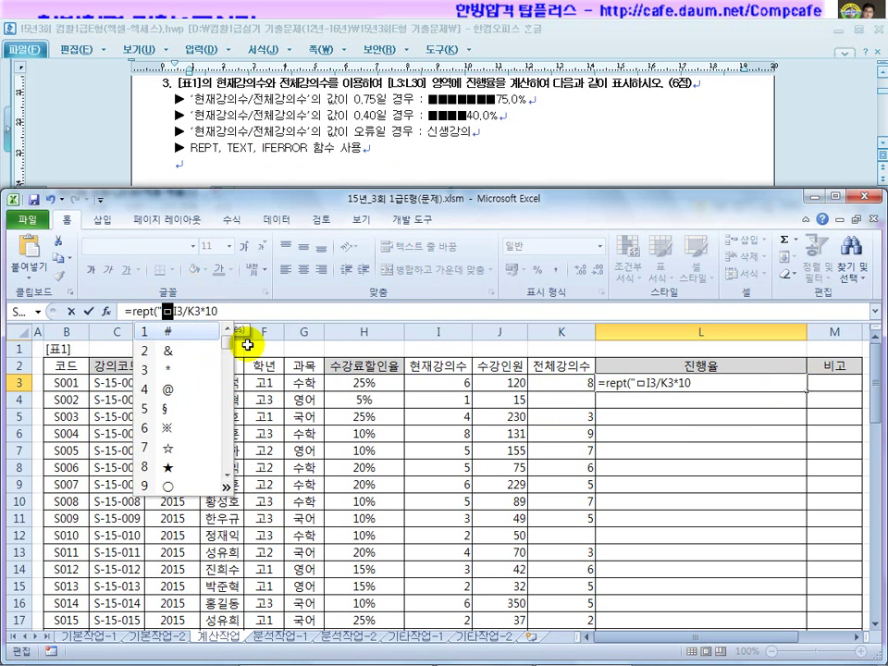
click(224, 487)
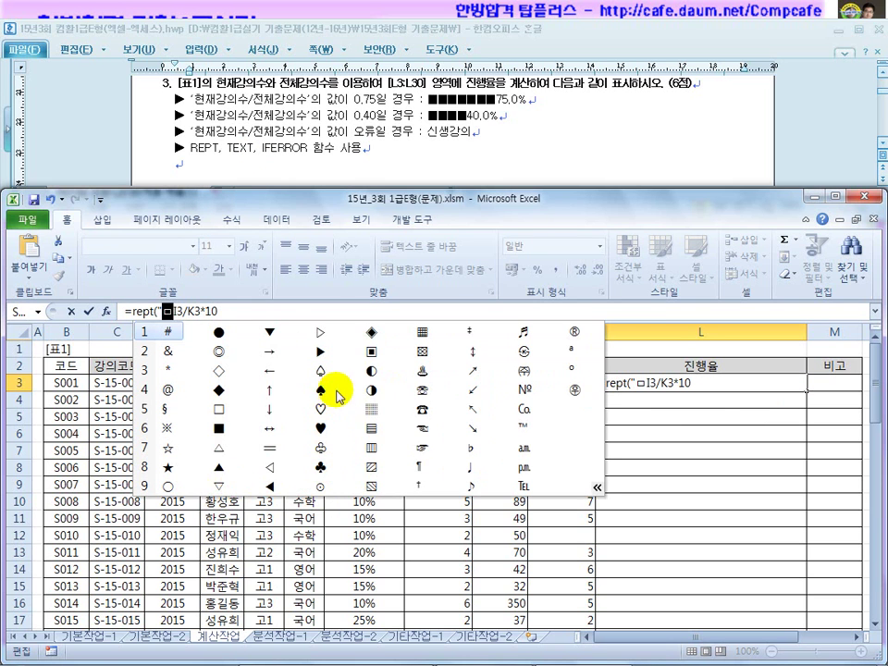
click(219, 429)
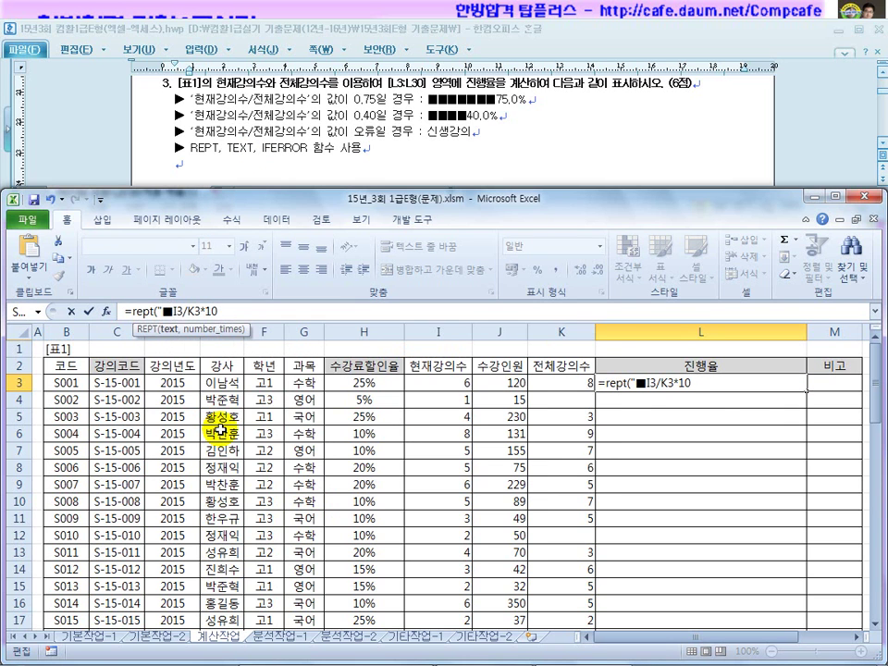
text(",)
click(234, 311)
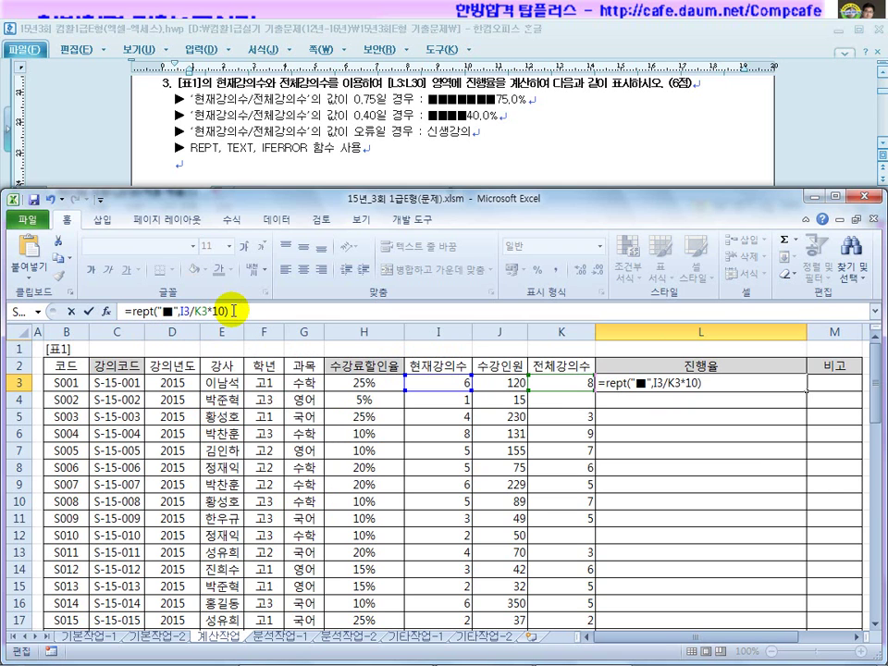
key(Return)
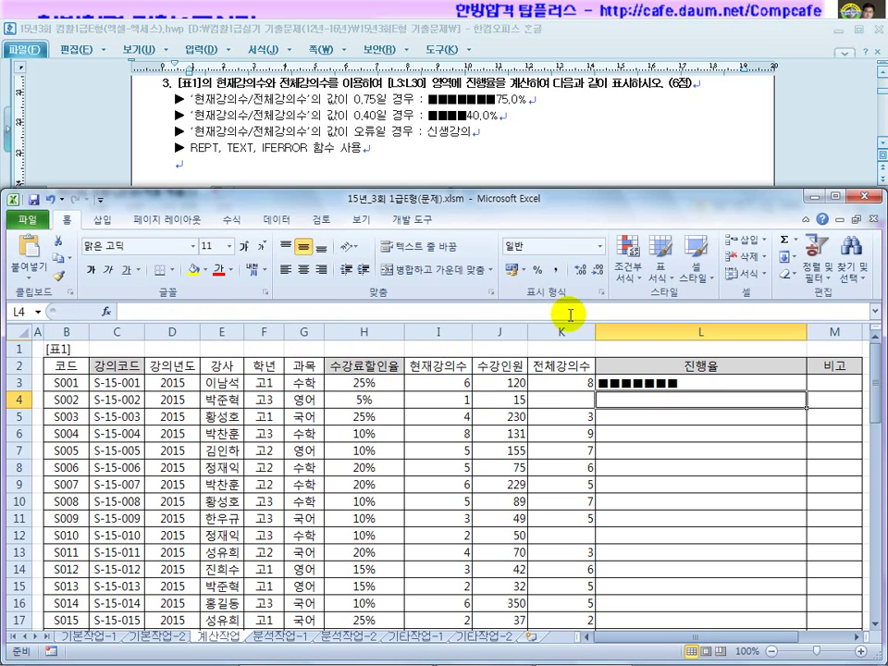
Step: Undo the REPT formula in L3 and fill =I3/K3*10 down to L7 to examine the repeat counts
click(670, 382)
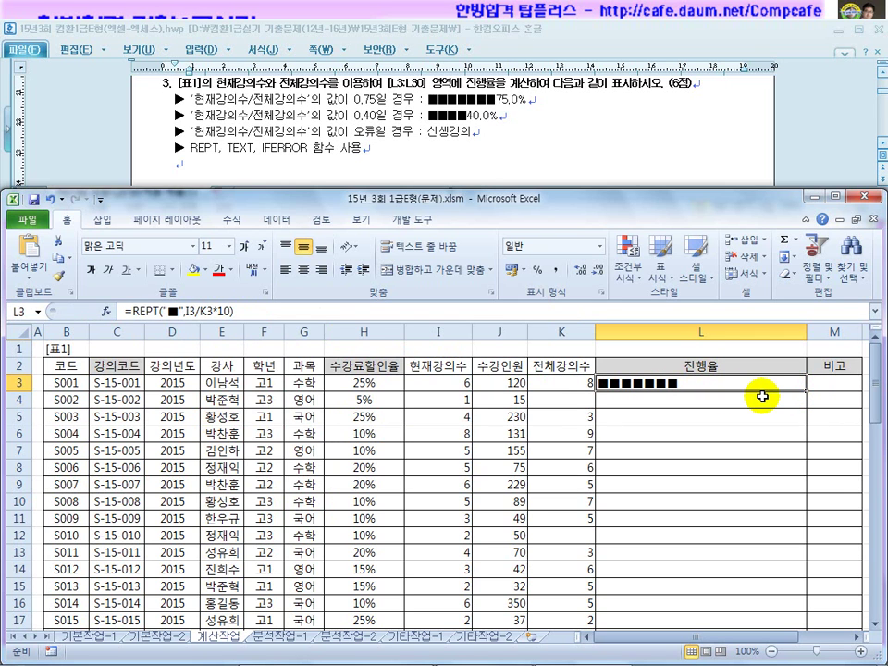
key(ctrl+z)
drag(805, 389, 807, 457)
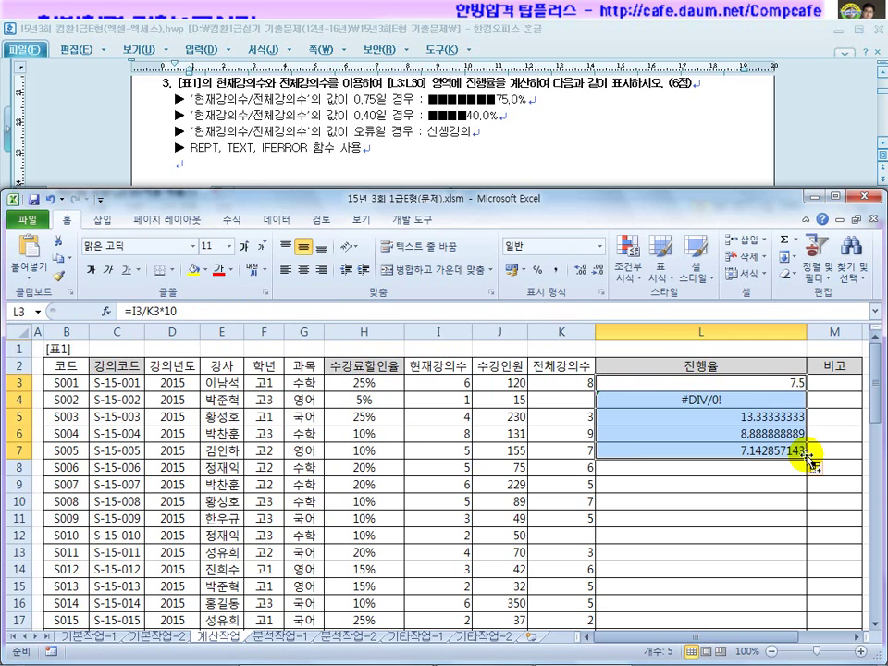
click(712, 401)
click(705, 382)
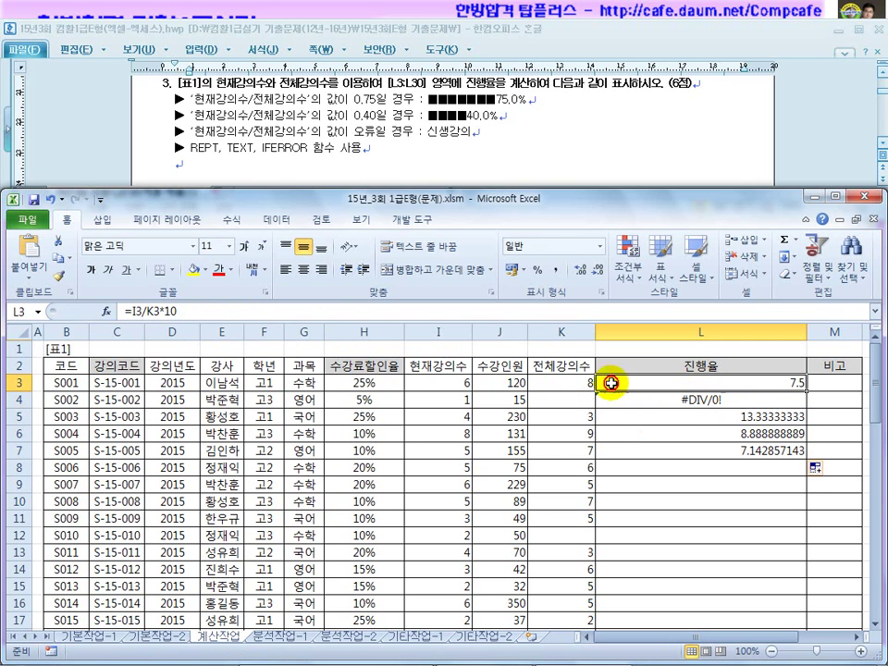
click(131, 311)
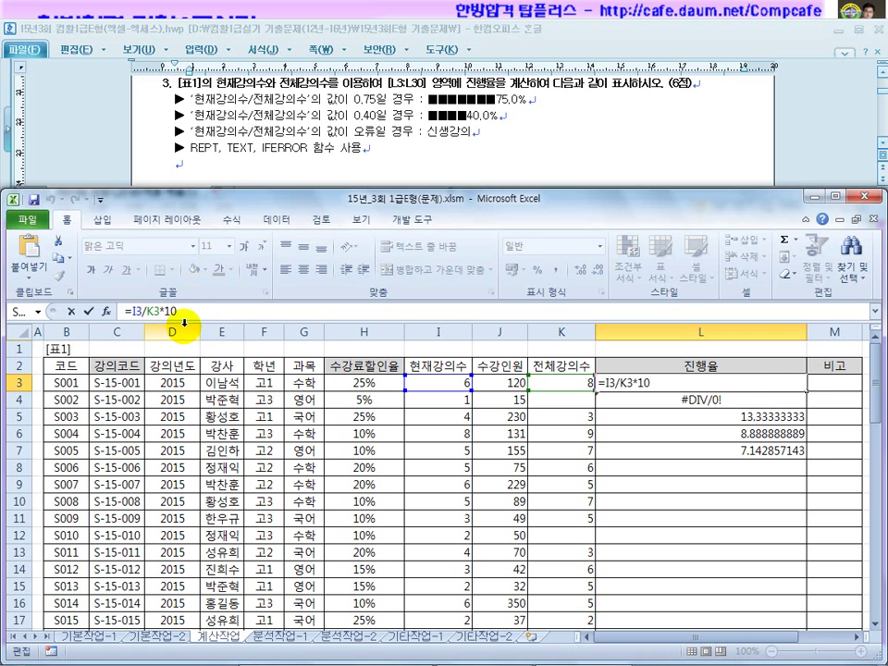
text(ㄱㄷ)
key(BackSpace)
key(BackSpace)
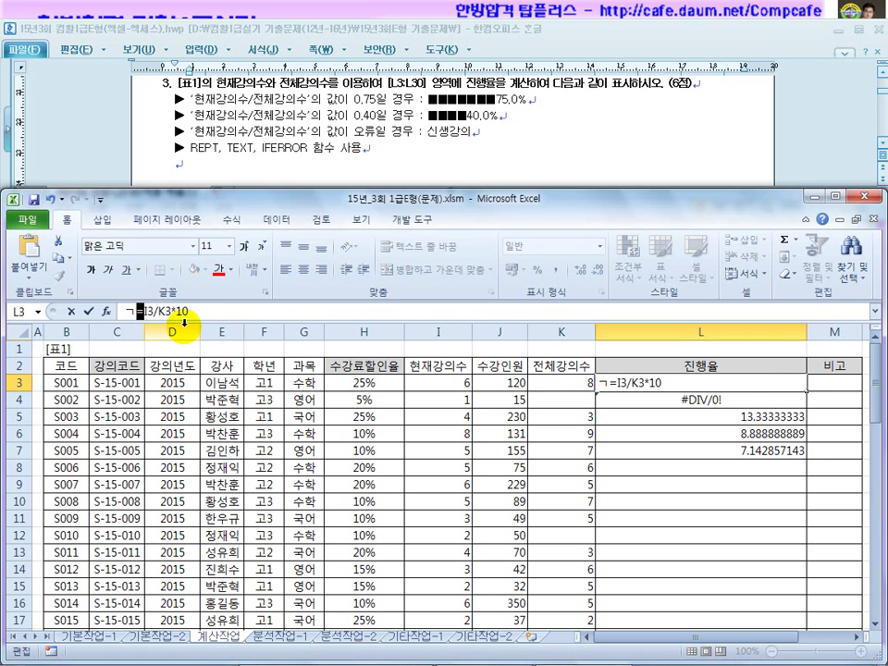
text(-)
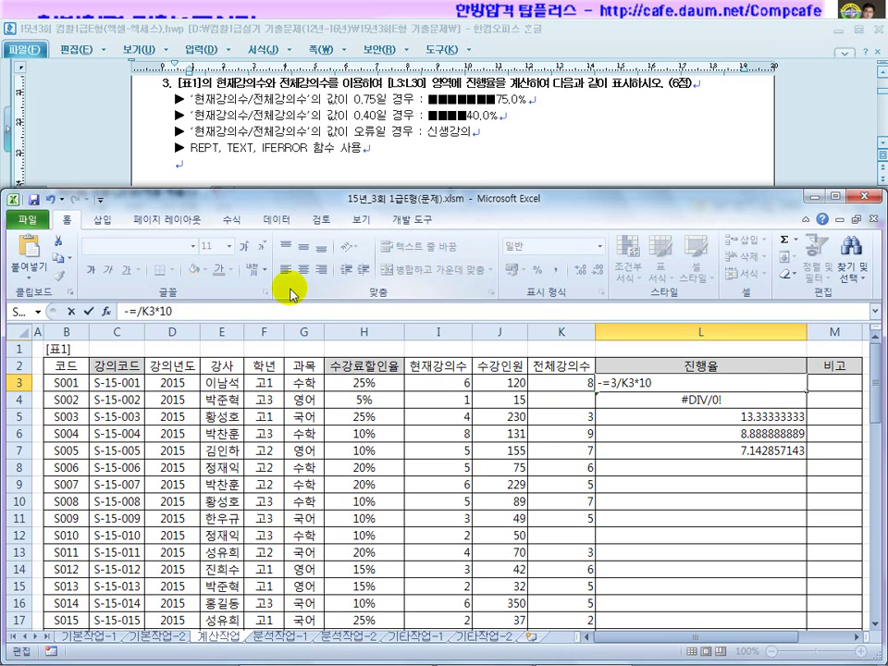
Step: Repair the garbled formula being edited in L3 so it reads =I3/K3*10, re-inserting the reference to I3
click(138, 313)
key(BackSpace)
key(BackSpace)
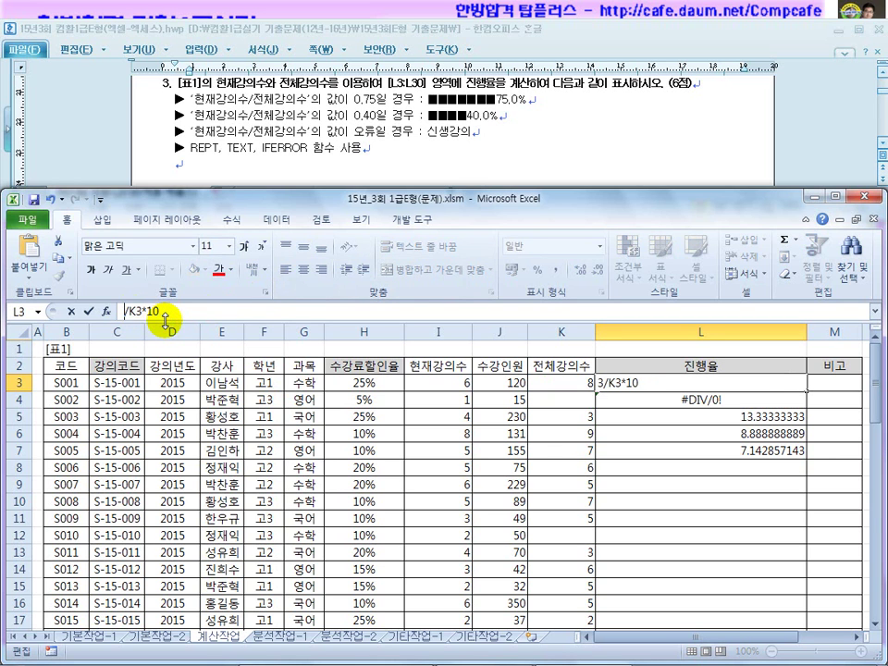
text(=)
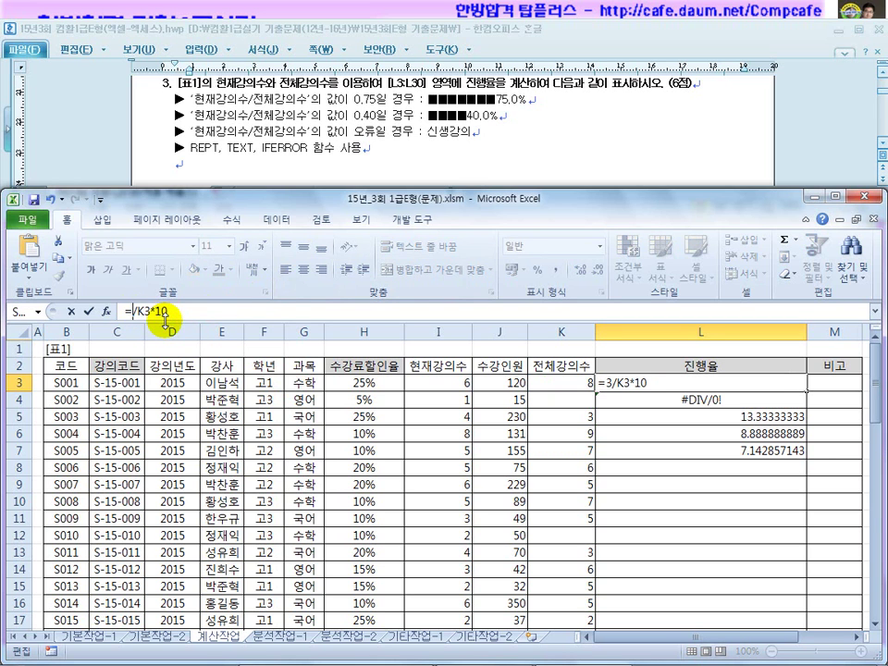
click(426, 381)
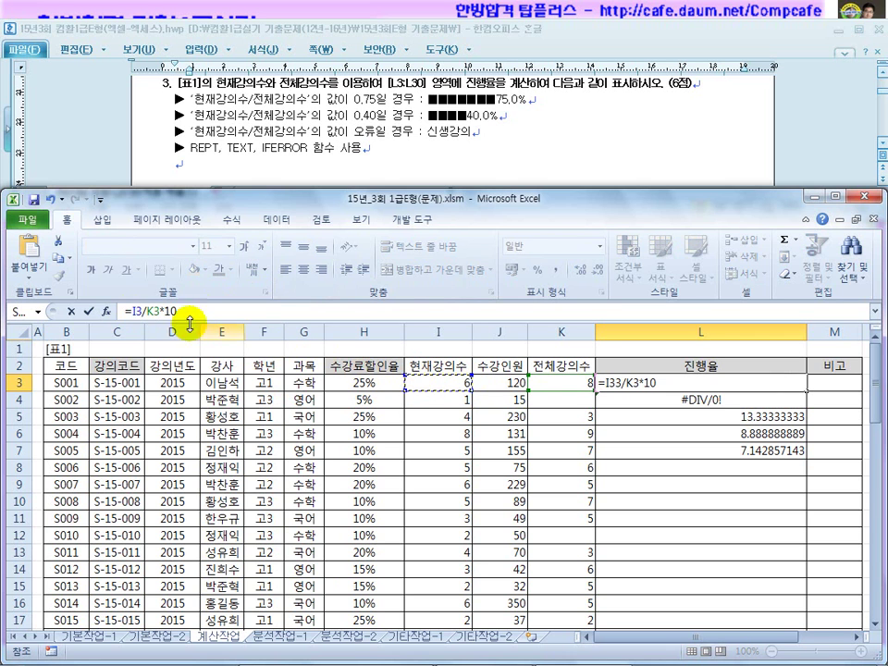
key(Delete)
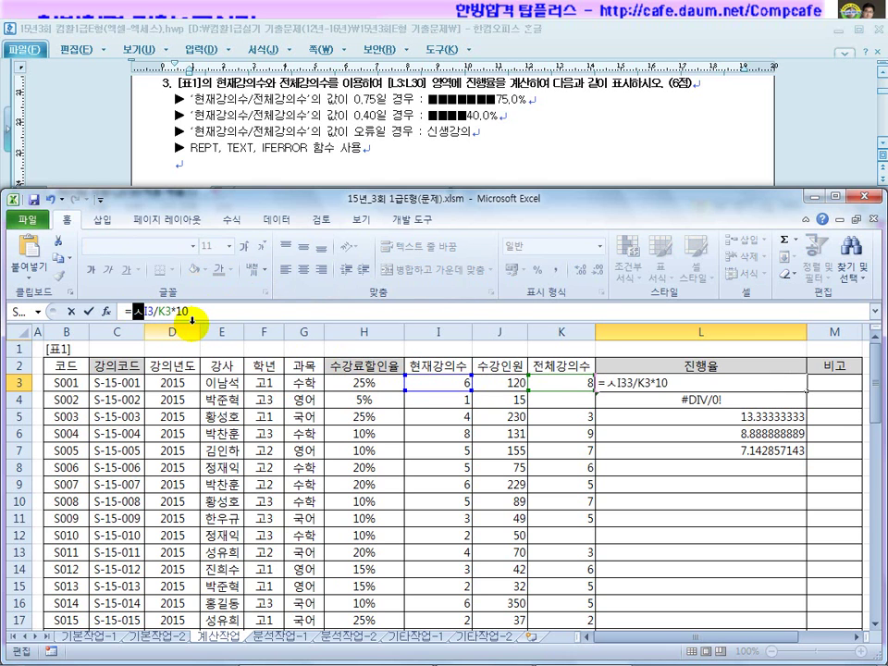
Step: Turn the L3 formula into =REPT("■",I3/K3*10), inserting the filled square from the special characters
text(rept()
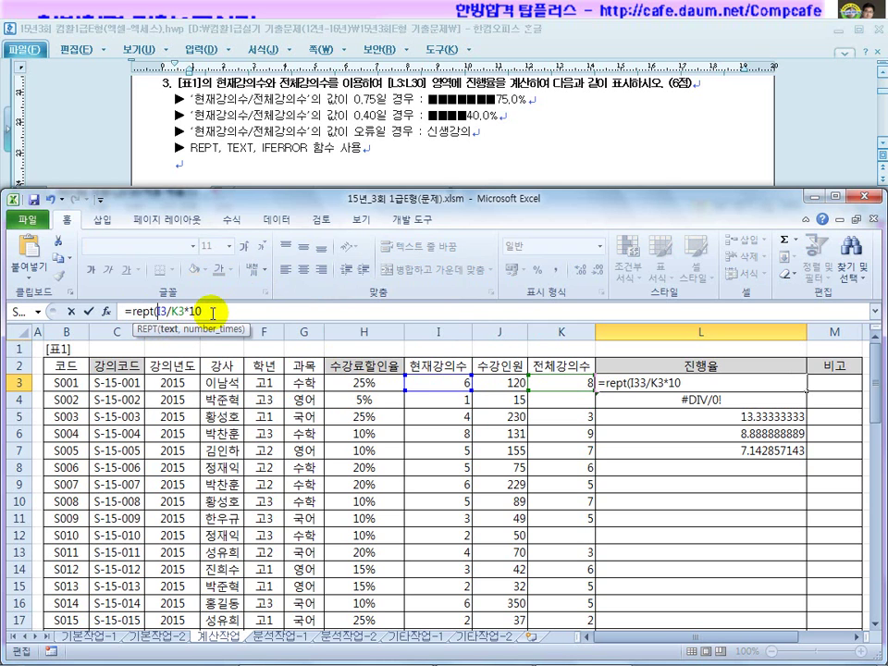
text("a)
key(BackSpace)
text(ㅁ)
key(Hangul_Hanja)
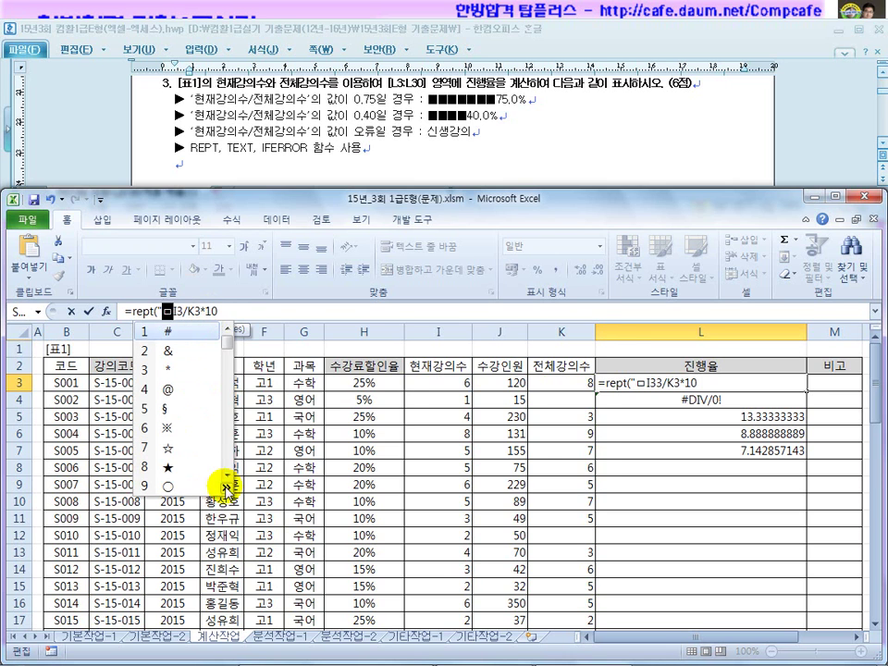
click(225, 483)
click(222, 422)
text(",)
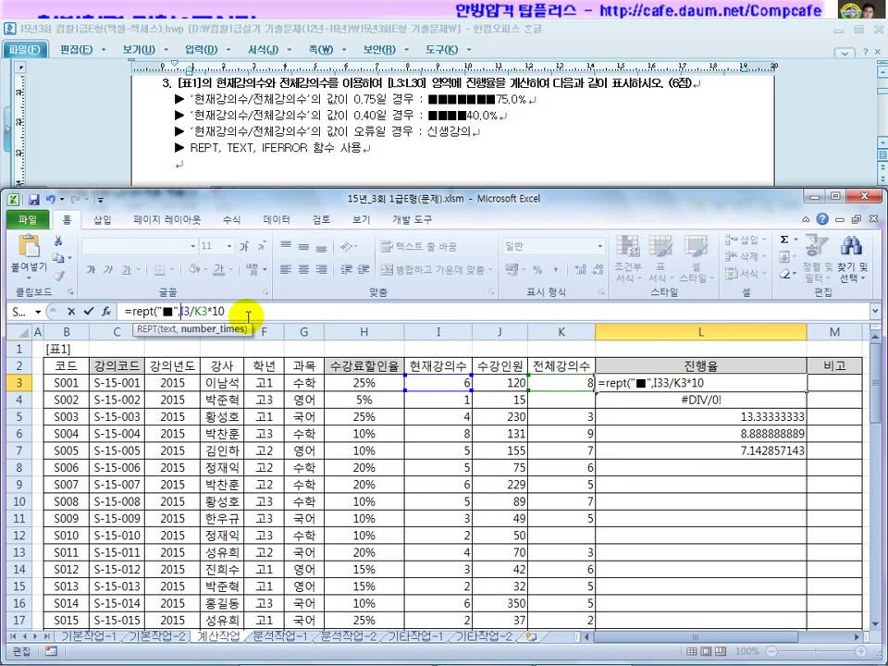
key(Return)
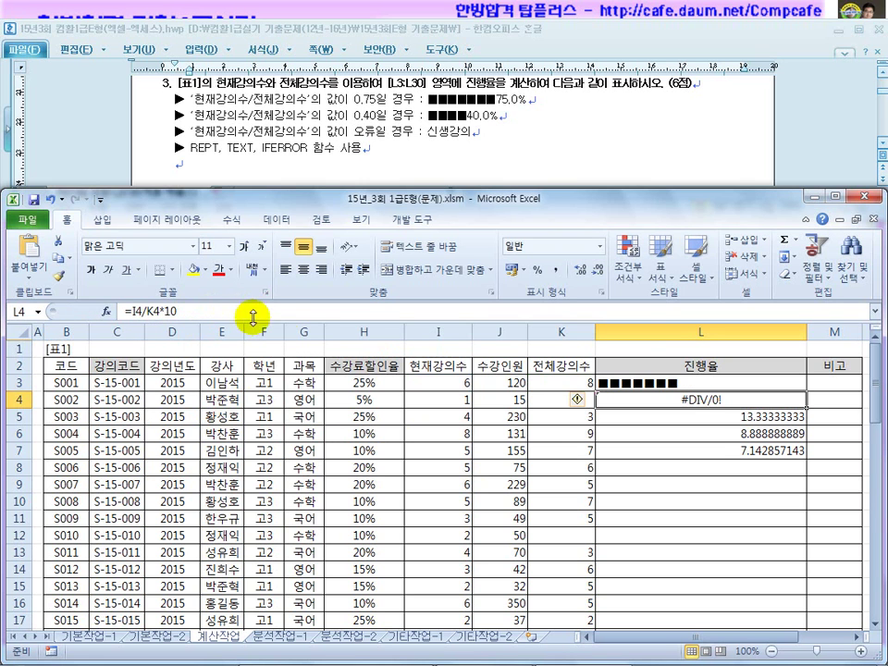
Step: Extend the L5 calculation down to L10 for comparison, and fill the REPT formula from L3 down to L16
click(770, 421)
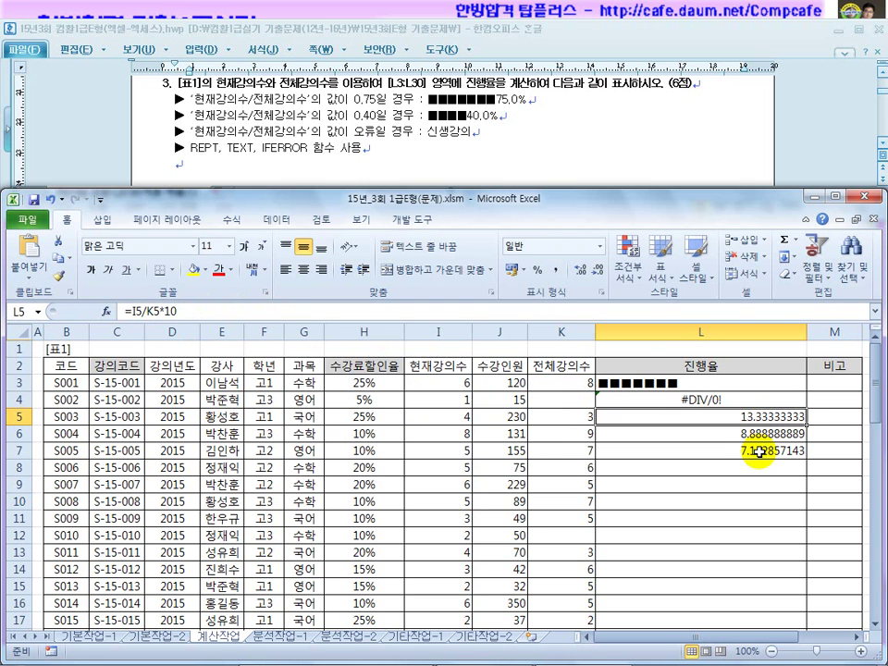
drag(806, 426, 798, 512)
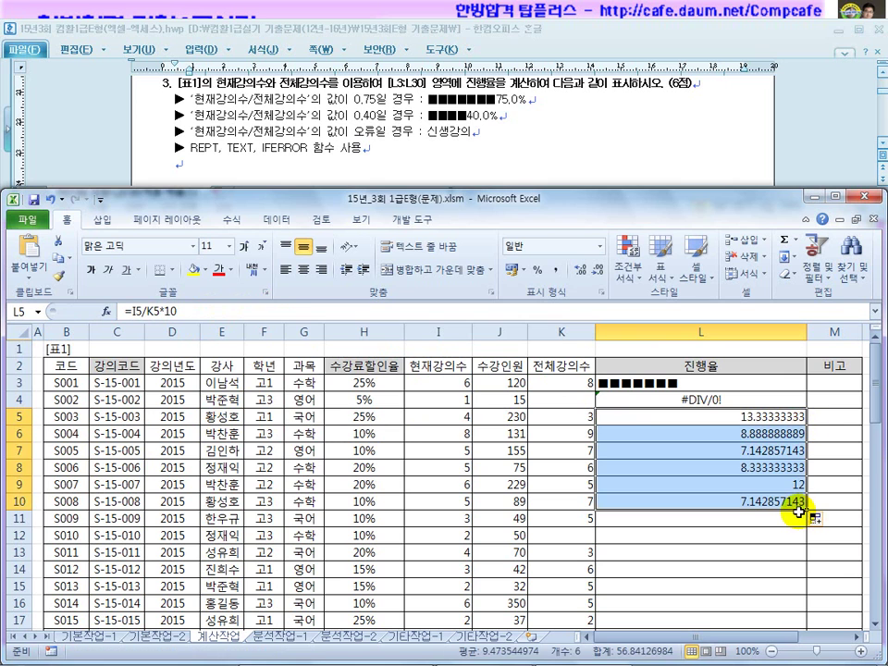
click(655, 381)
drag(806, 392, 794, 605)
scroll(794, 605, down, 1)
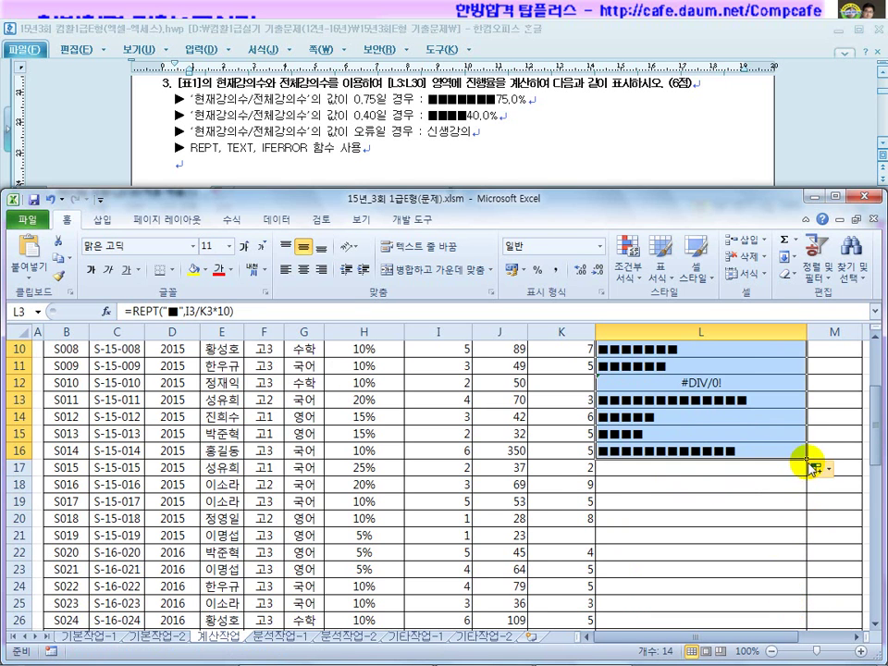
Step: Fill the REPT formula in column L down to L30 and inspect the error cells L4 and L12
drag(806, 457, 799, 540)
scroll(709, 520, up, 6)
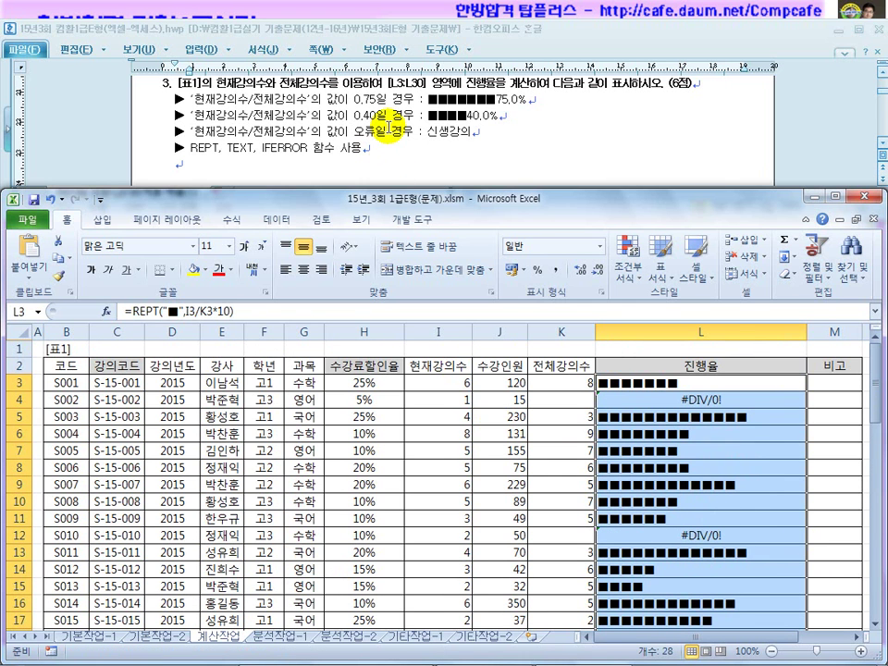
click(700, 400)
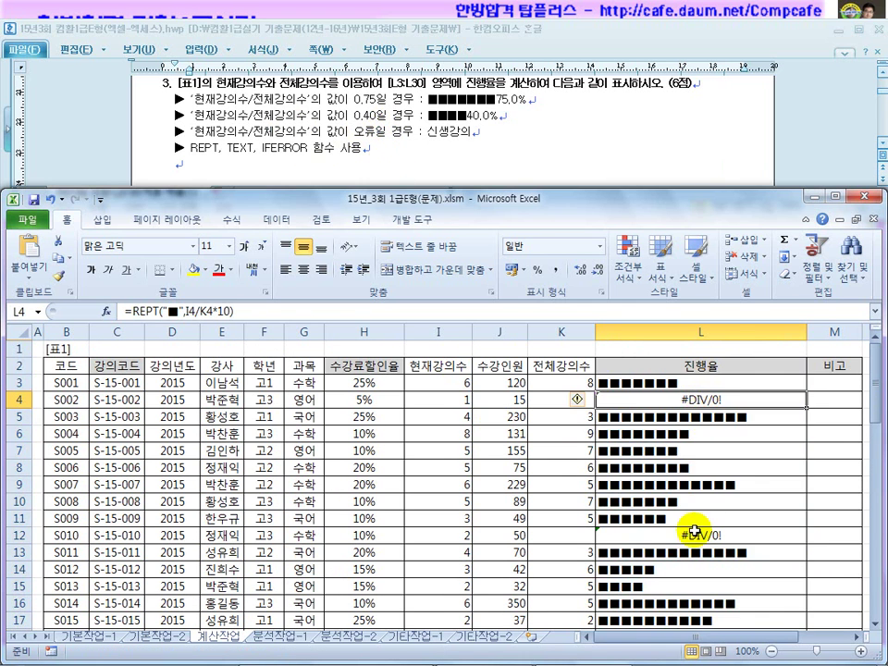
click(701, 535)
Step: Review question 3's conditions for the error case, the squares, the percentage format and the required functions
drag(327, 132, 416, 131)
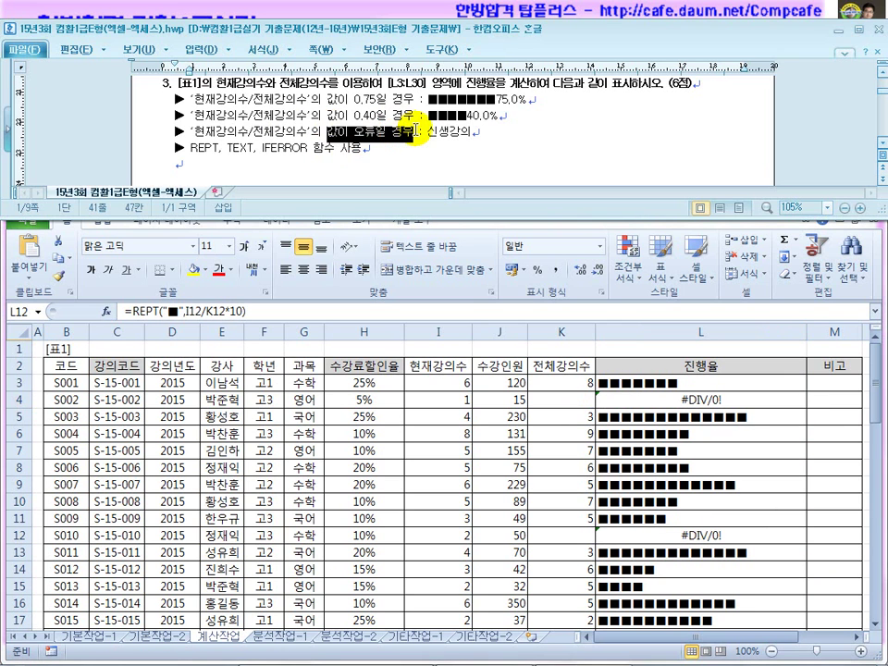
double_click(429, 135)
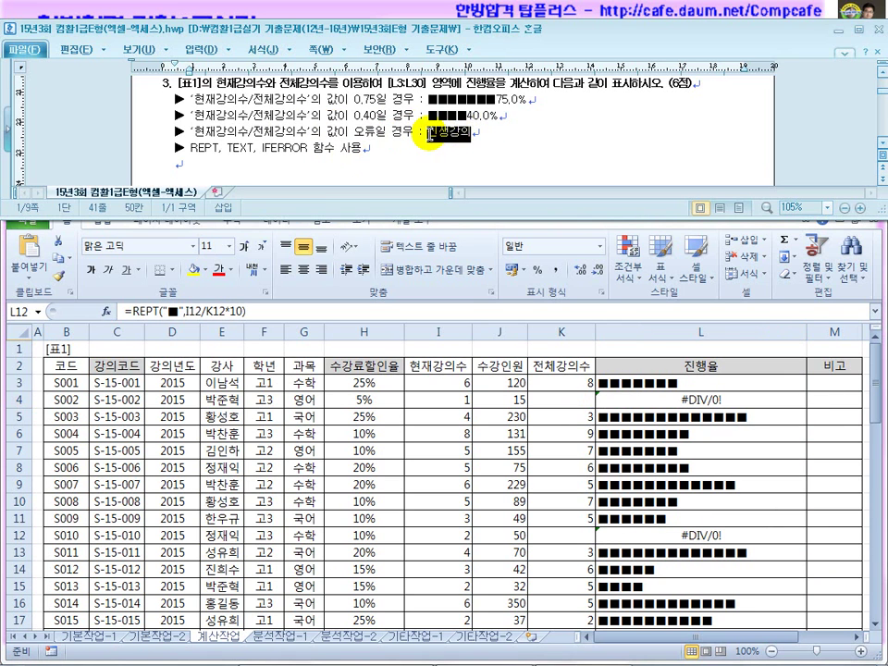
click(500, 140)
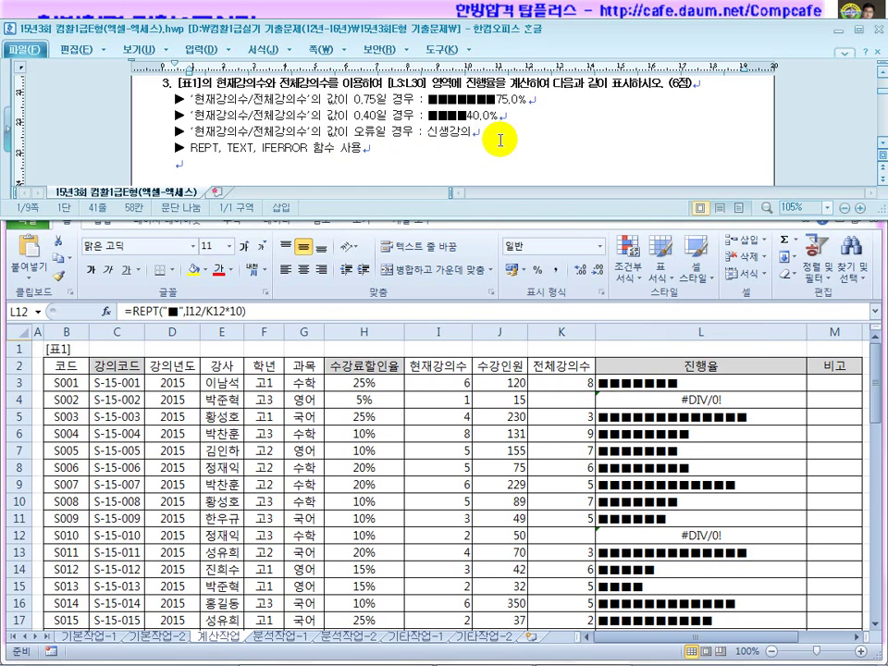
drag(493, 100, 431, 100)
drag(531, 102, 497, 101)
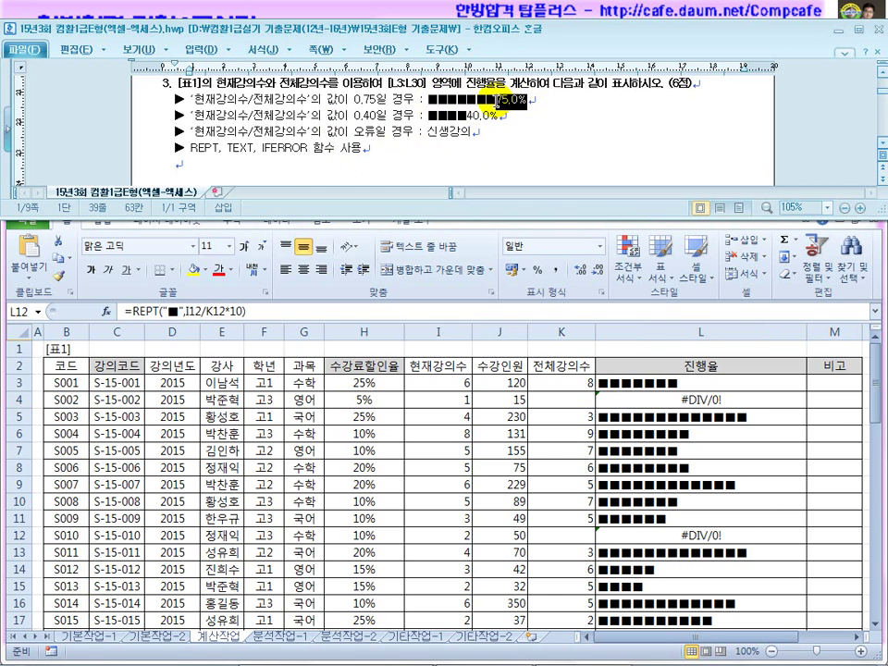
click(574, 112)
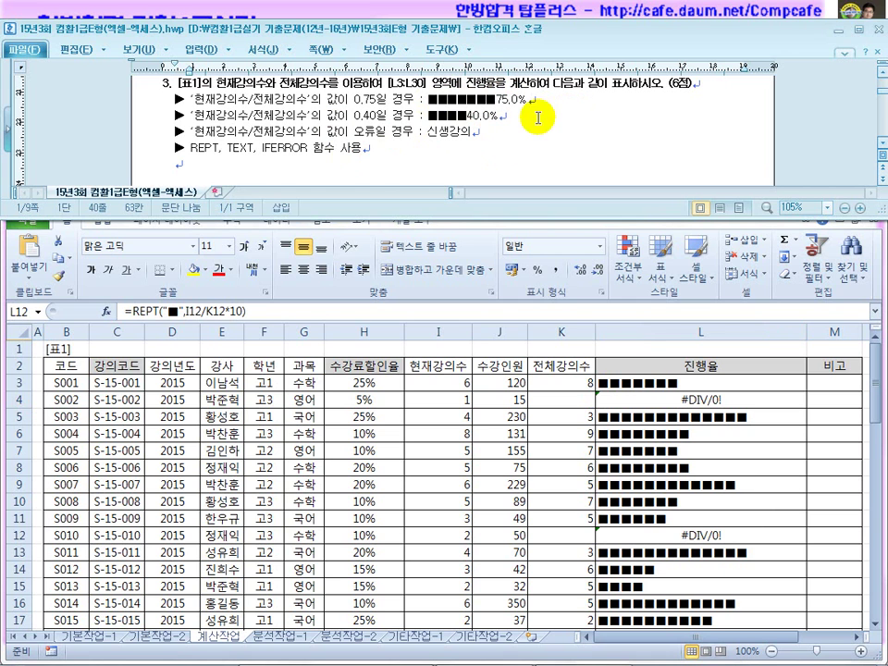
click(247, 149)
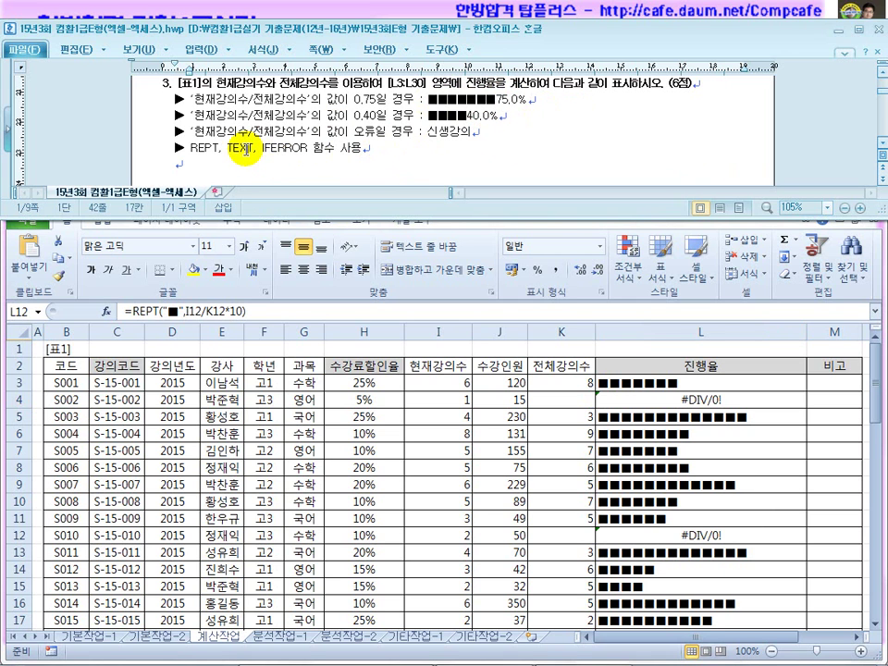
click(653, 452)
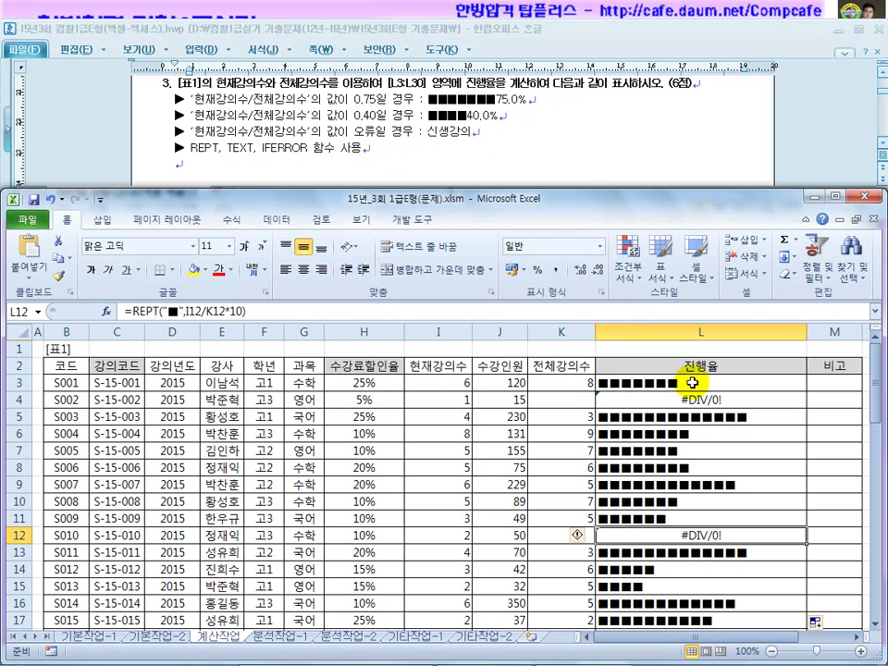
Step: Append a copy of I3/K3 to the end of the REPT formula in L3
click(692, 383)
click(253, 311)
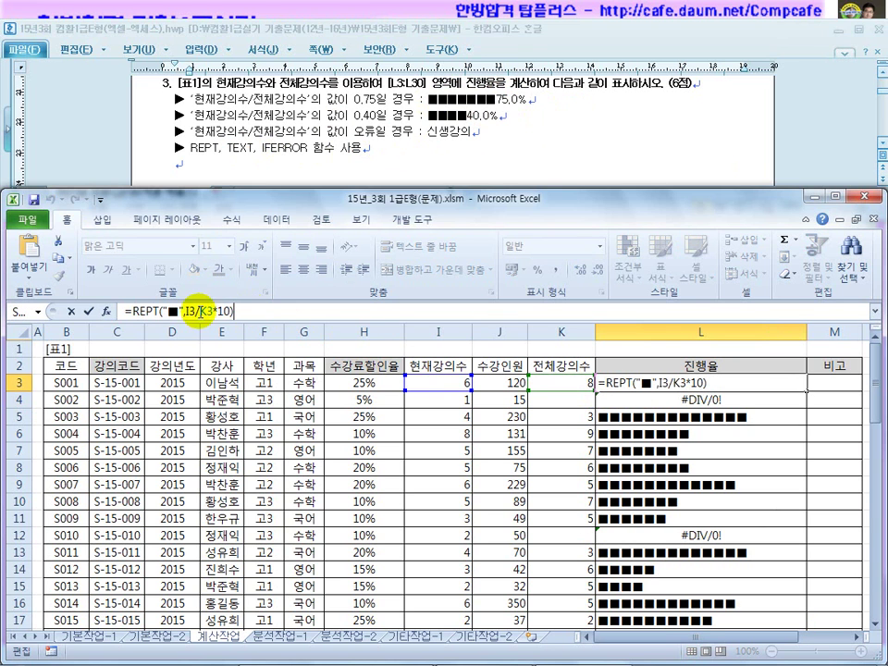
drag(186, 311, 214, 312)
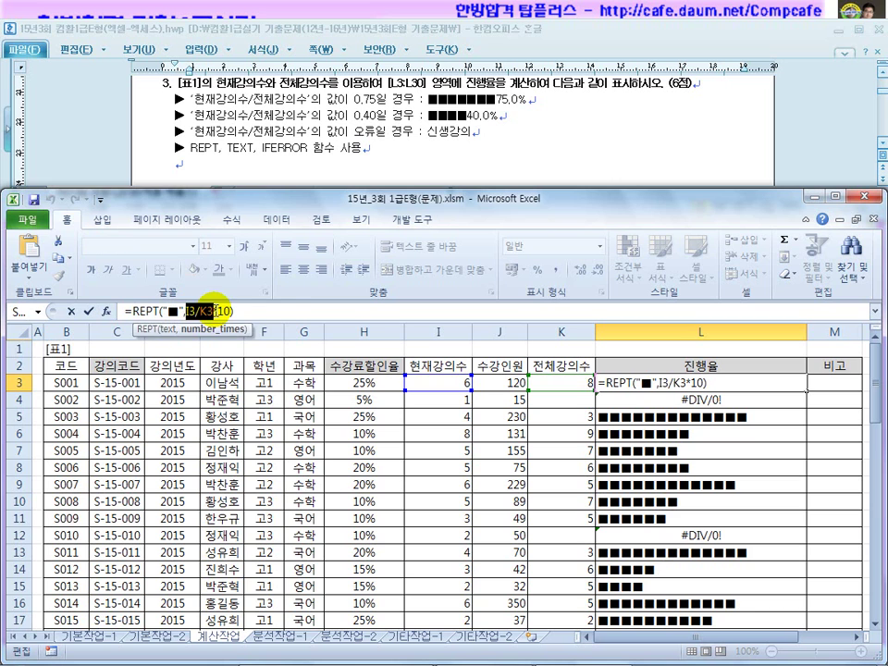
click(278, 312)
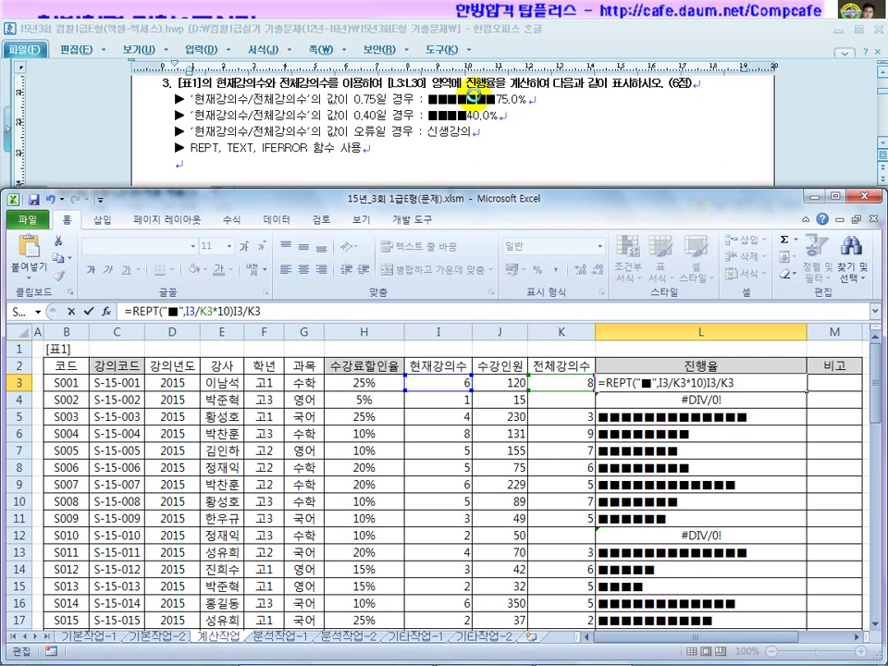
mouse_move(429, 106)
mouse_down()
mouse_move(525, 105)
mouse_move(512, 91)
mouse_move(502, 107)
mouse_up()
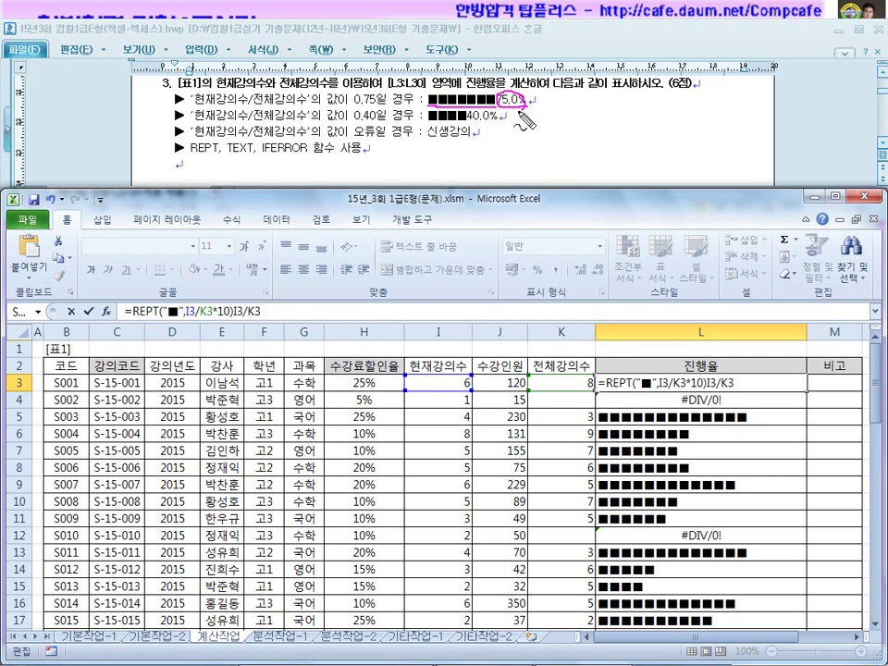
mouse_move(525, 154)
mouse_down()
mouse_move(518, 149)
mouse_move(530, 151)
mouse_move(529, 165)
mouse_up()
drag(271, 156, 337, 158)
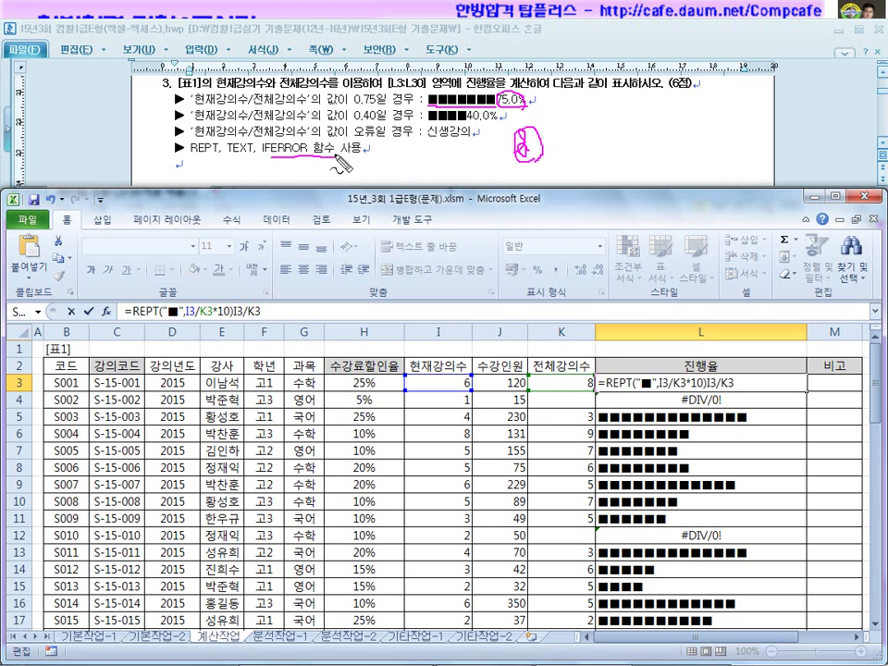
drag(322, 166, 337, 162)
drag(519, 171, 535, 175)
drag(189, 161, 274, 171)
mouse_move(530, 159)
mouse_down()
mouse_move(511, 143)
mouse_move(524, 161)
mouse_move(506, 159)
mouse_up()
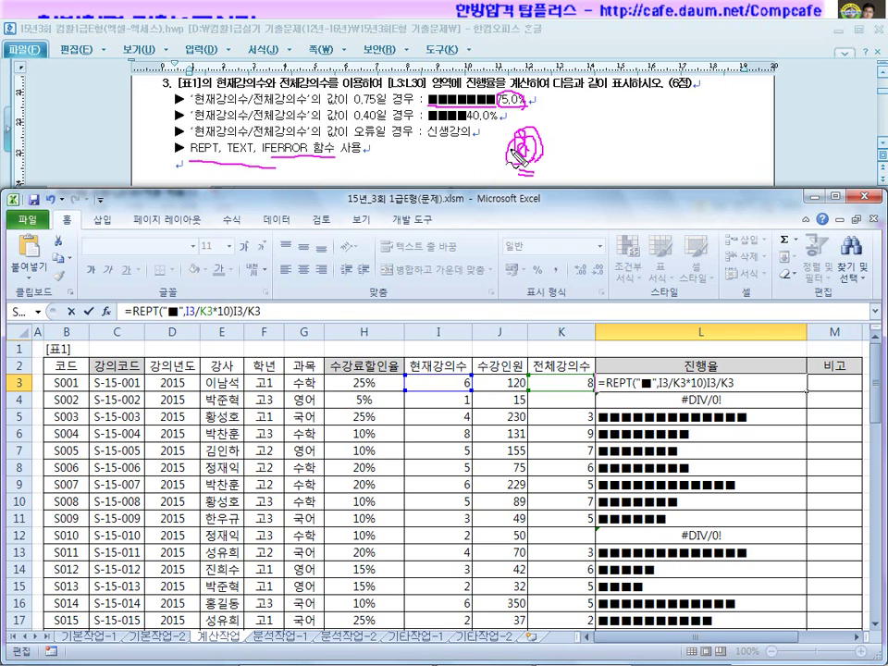
key(Escape)
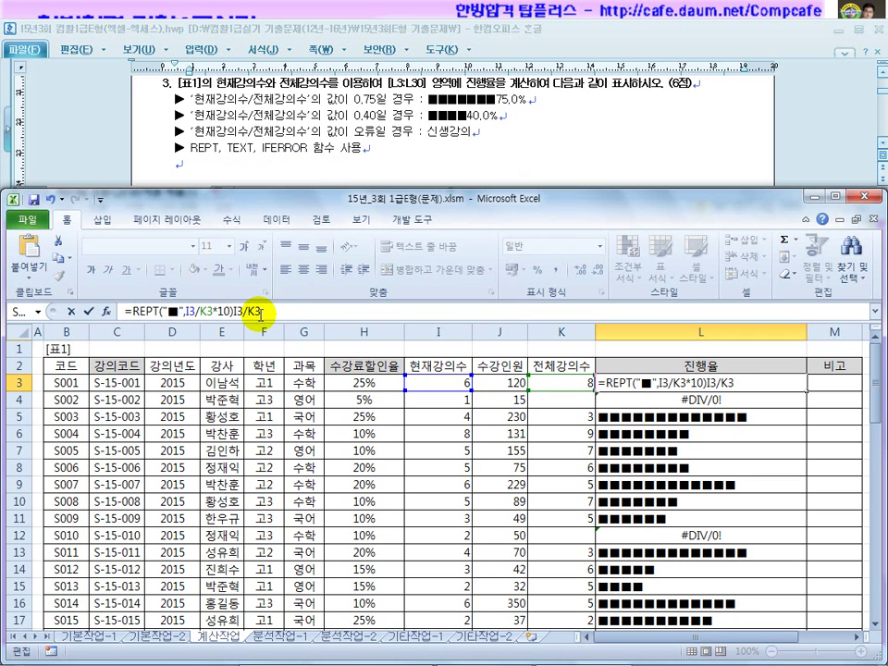
Step: Join I3/K3 to the REPT result in L3 with &, and remove the &I3/K3 part again
text(&)
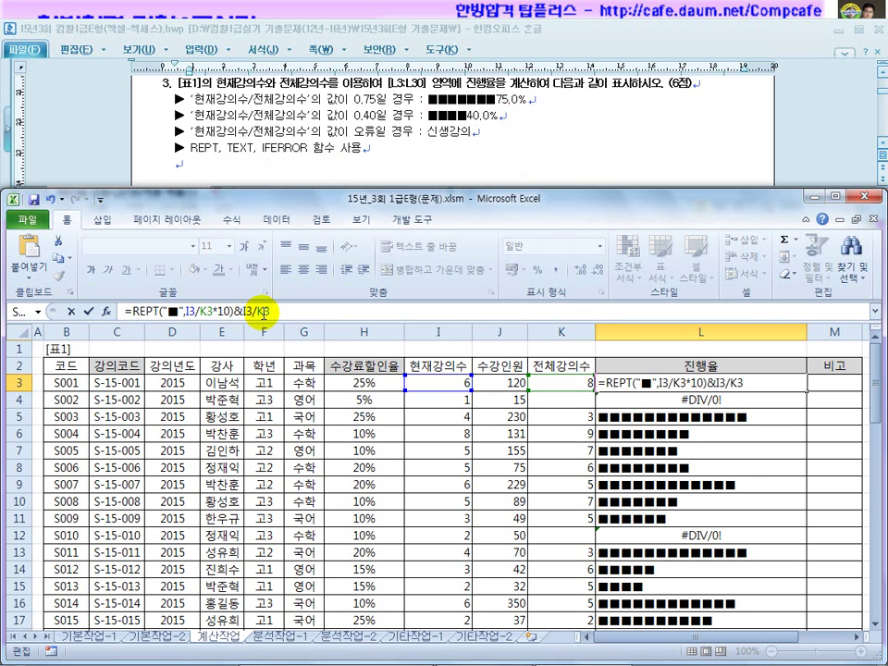
drag(281, 312, 248, 312)
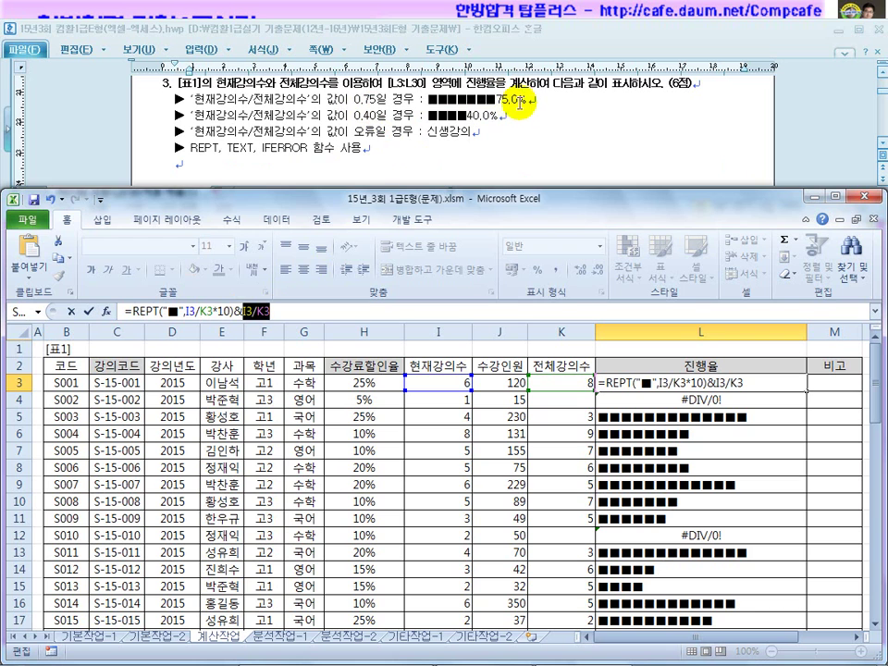
click(242, 312)
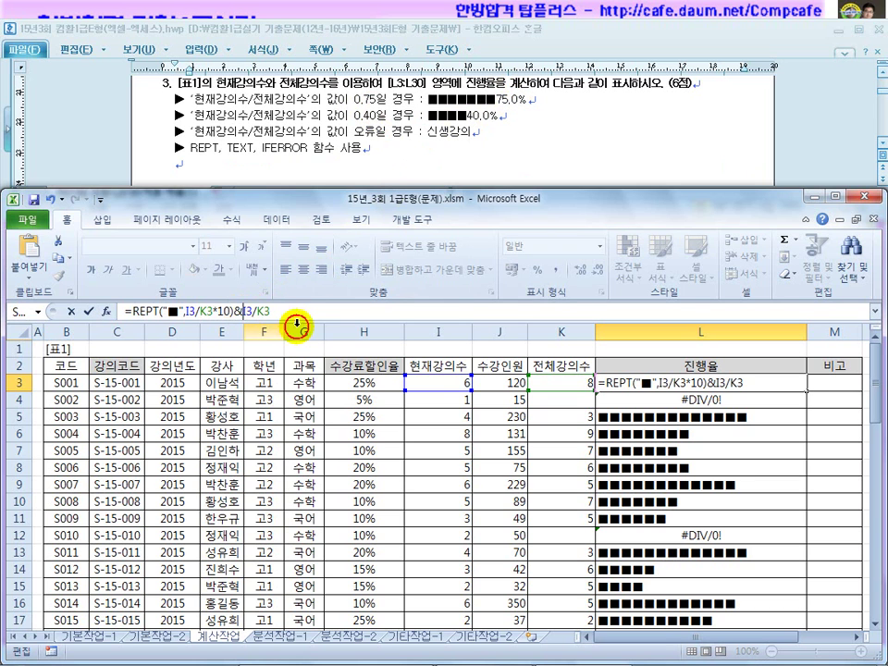
drag(233, 312, 283, 311)
key(Delete)
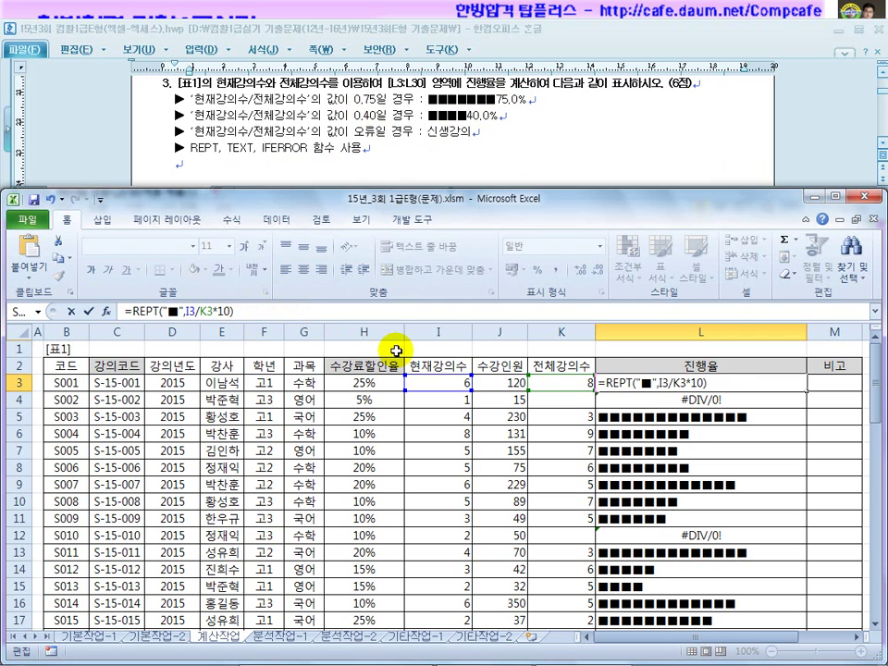
key(Return)
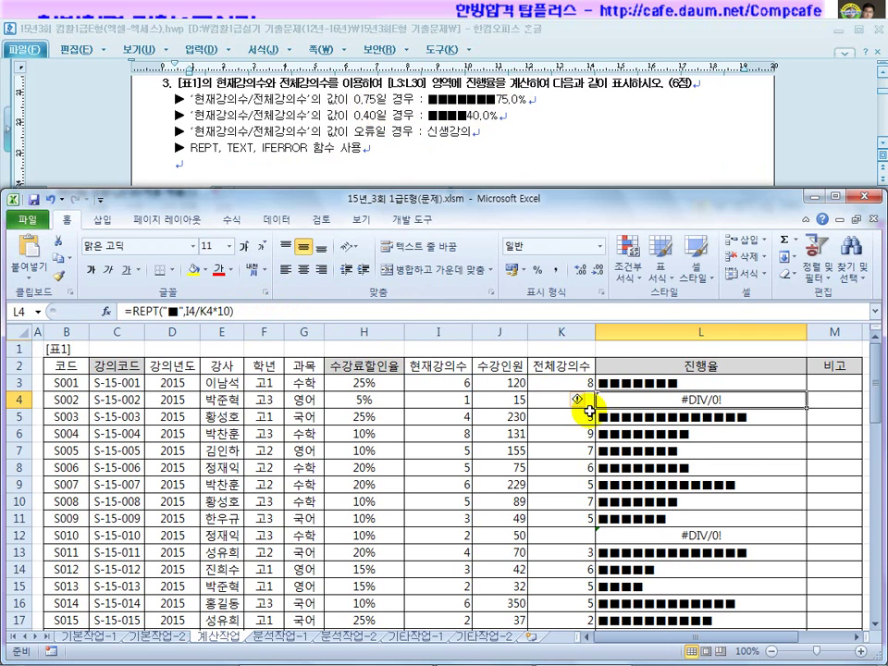
Step: Clear the scratch range in column O from O3 down and enter =I3/K3 in O3
click(855, 637)
drag(739, 382, 744, 476)
key(Delete)
click(729, 381)
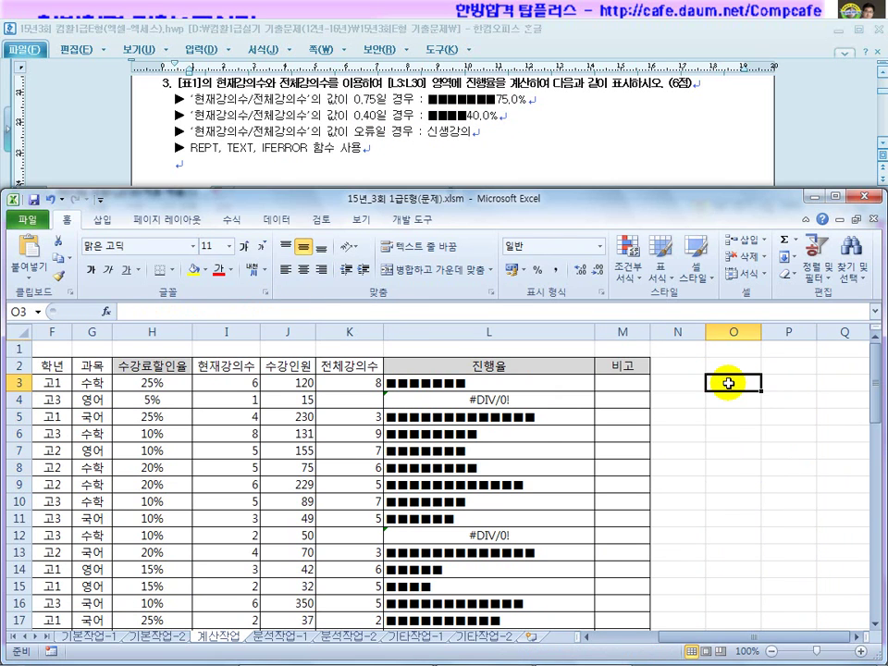
text(=)
click(228, 382)
text(/)
click(333, 382)
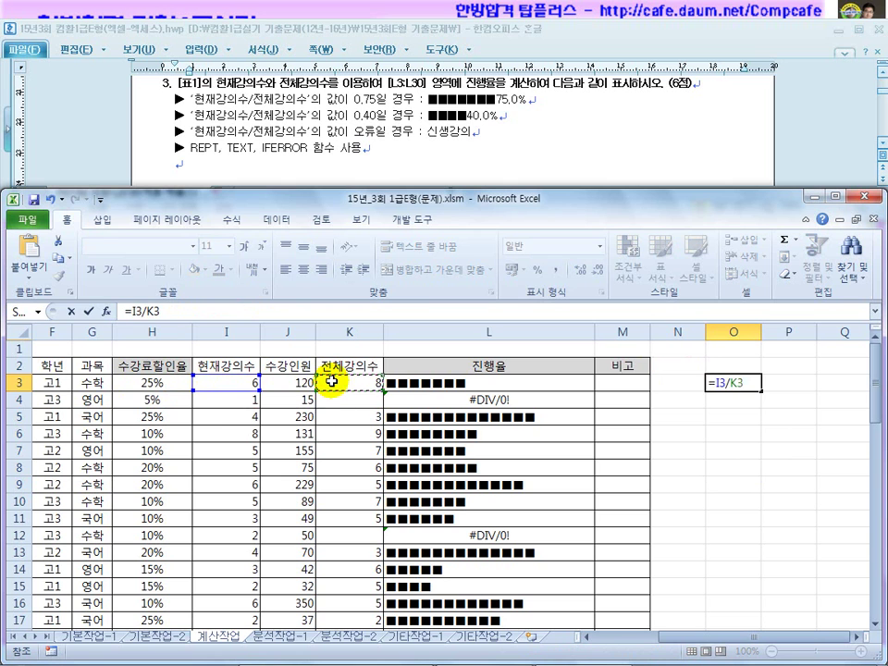
key(Return)
Step: Wrap the O3 calculation in TEXT so it reads =TEXT(I3/K3,"0.0%")
click(740, 382)
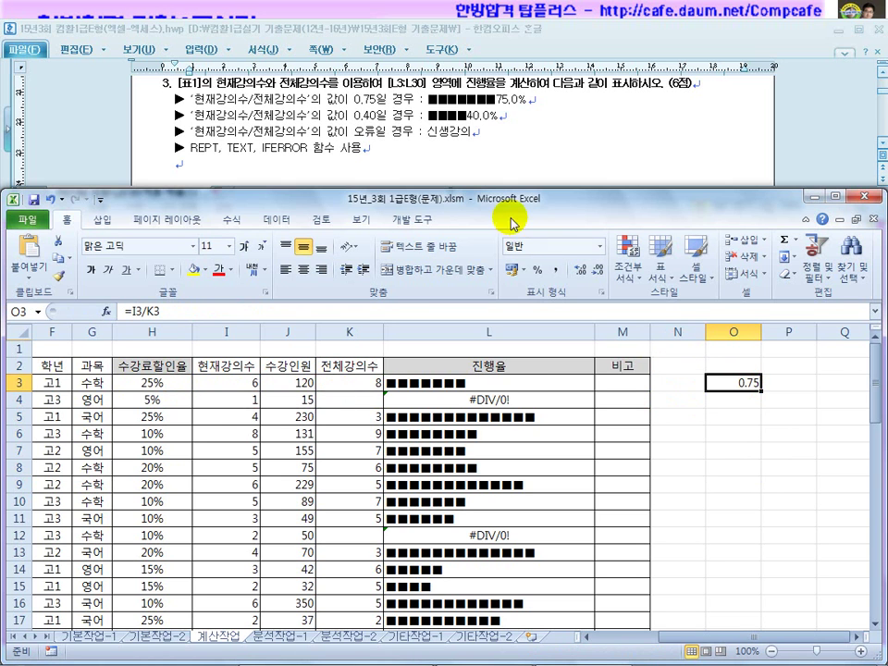
click(127, 311)
text(ㅅㄷㅌ)
key(BackSpace)
key(BackSpace)
key(BackSpace)
text(tx)
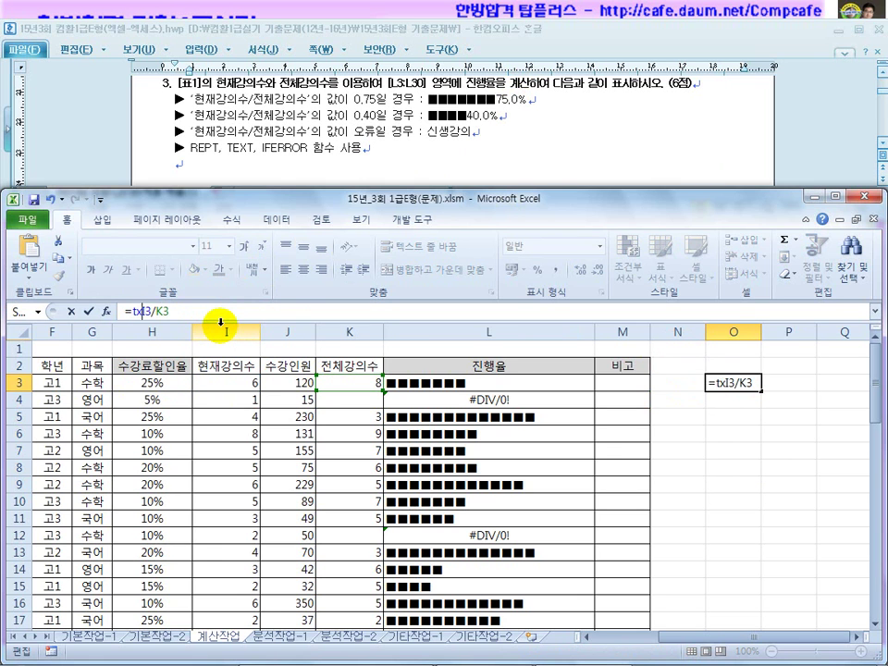
key(BackSpace)
text(ext)
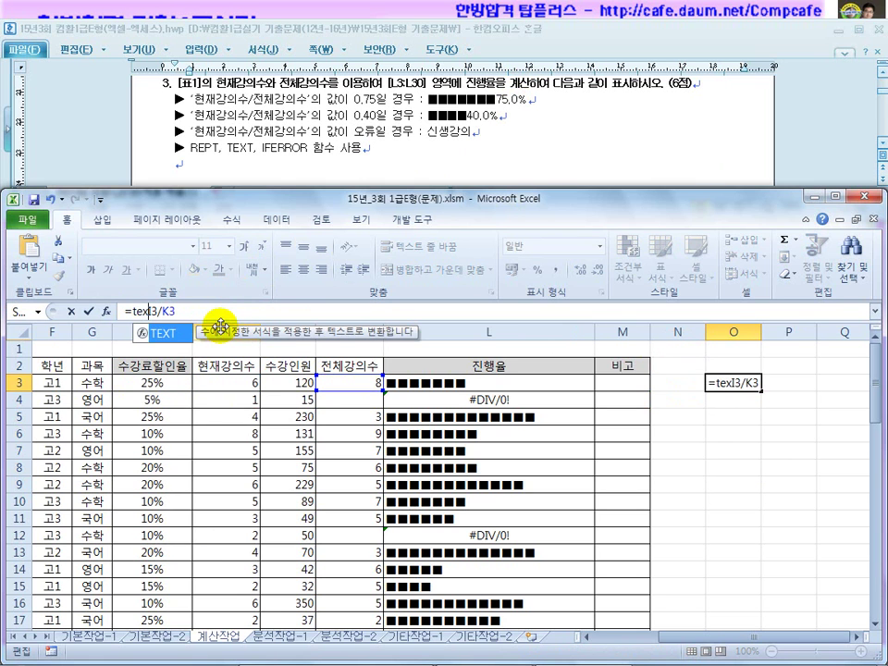
text(()
click(189, 312)
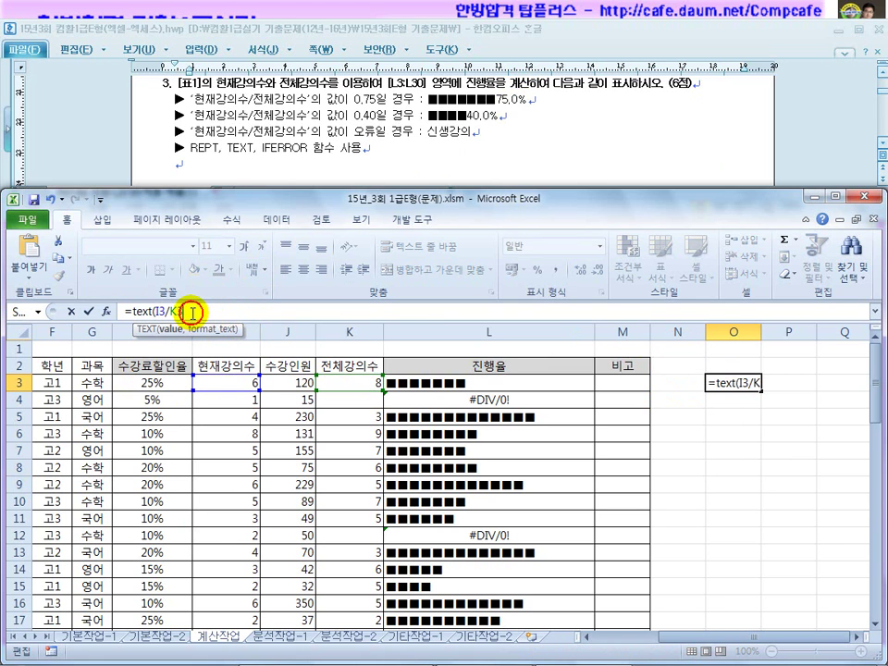
text(,""))
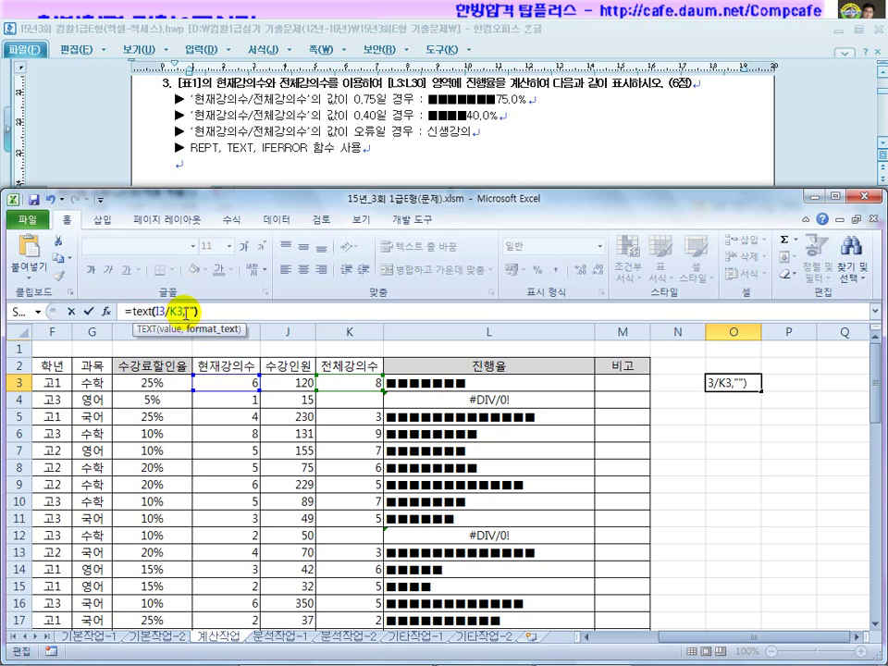
text(0.0%)
key(Return)
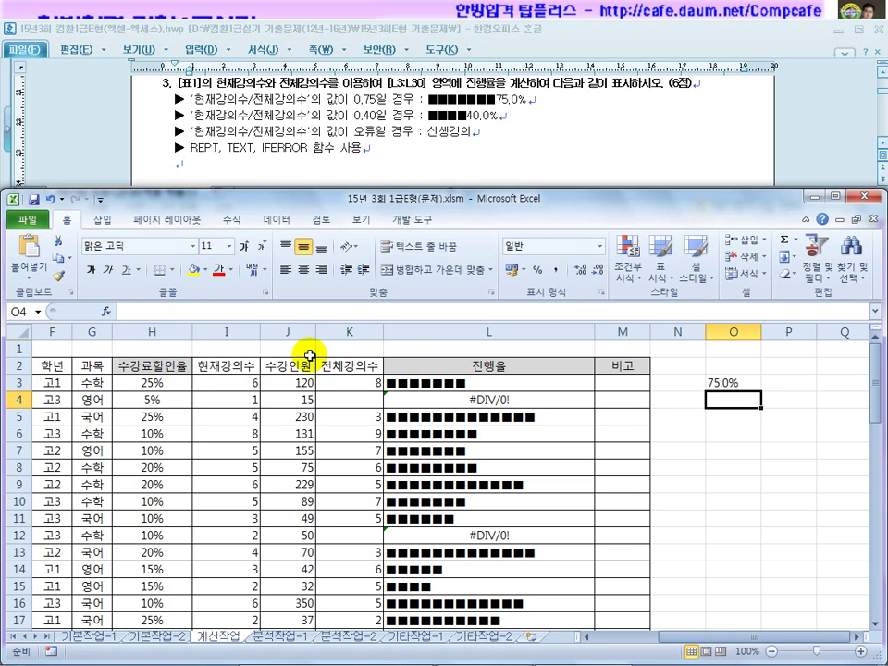
Step: Copy the TEXT expression from O3, append it with & to the REPT formula in L3, and fill it down to L14
click(718, 383)
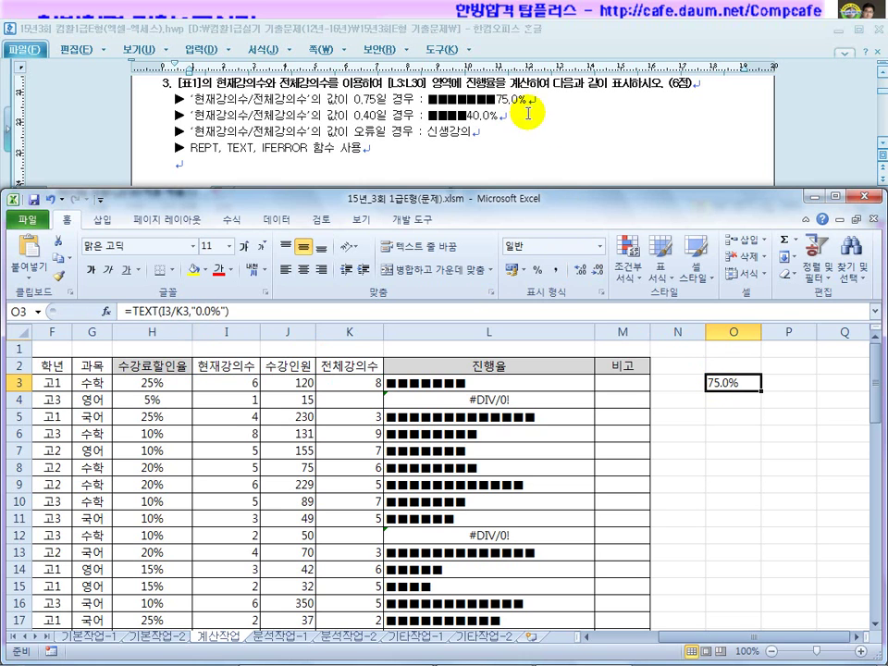
drag(246, 311, 130, 311)
key(ctrl+c)
key(Escape)
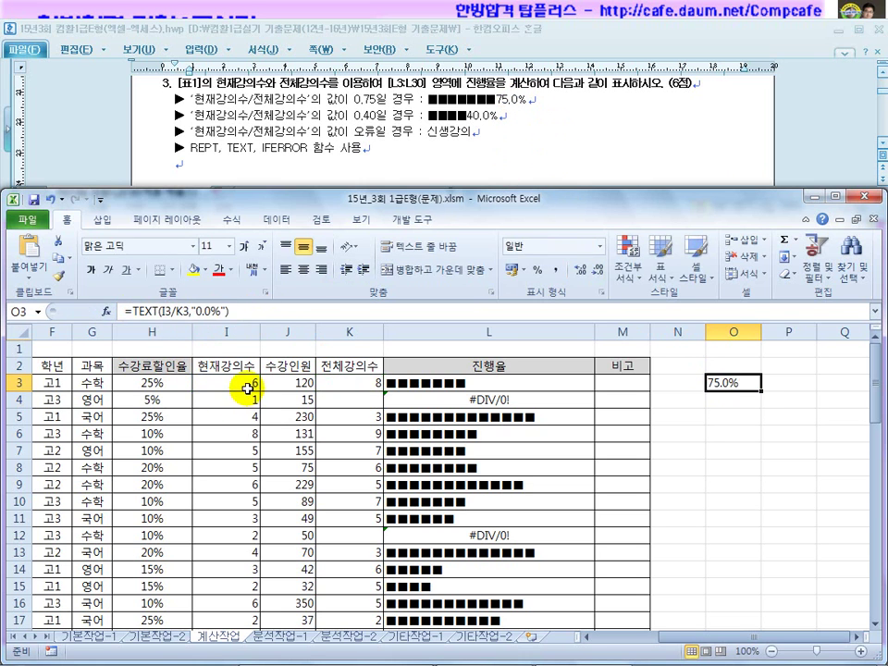
click(440, 388)
click(254, 312)
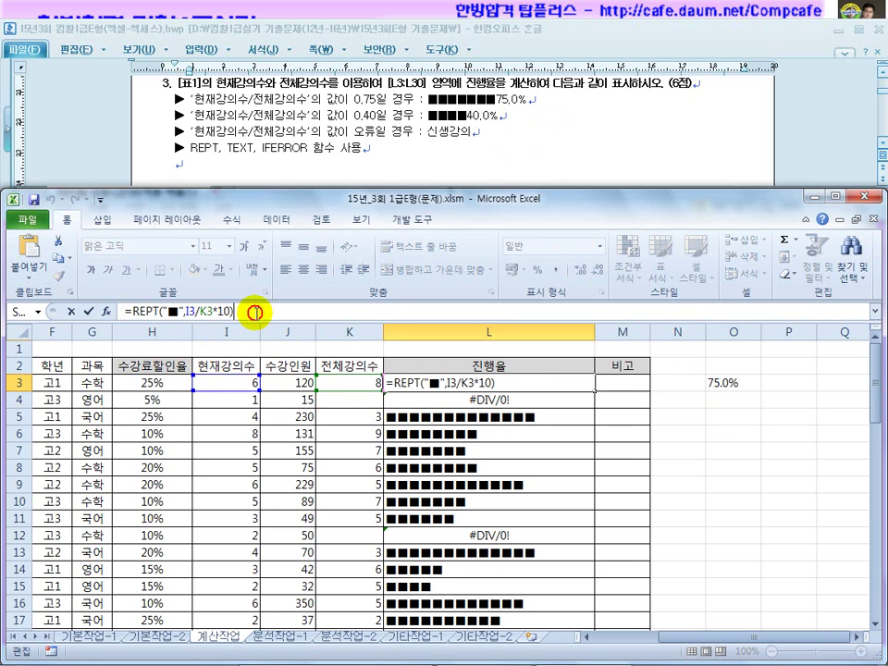
text(&)
key(ctrl+v)
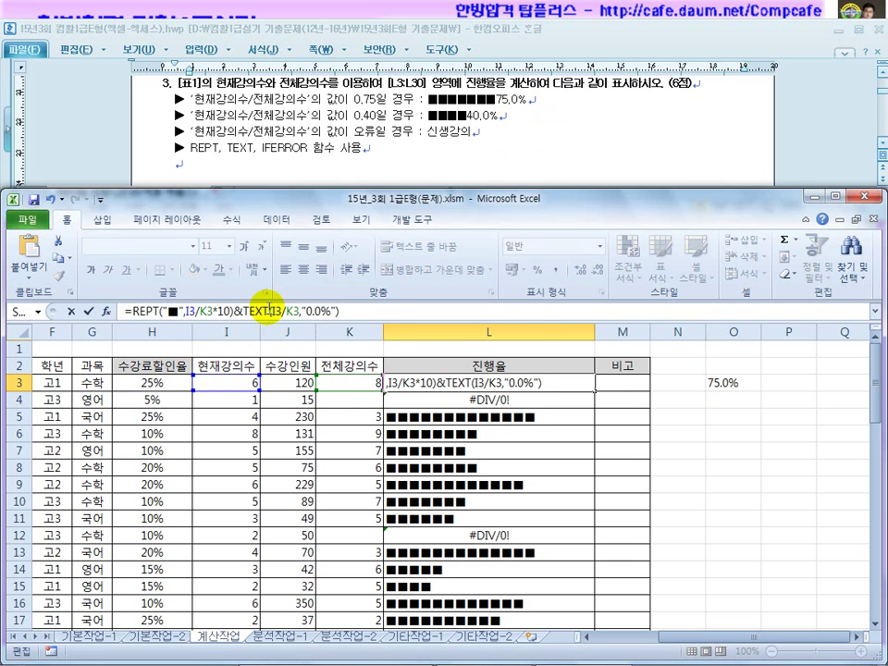
key(Return)
click(499, 387)
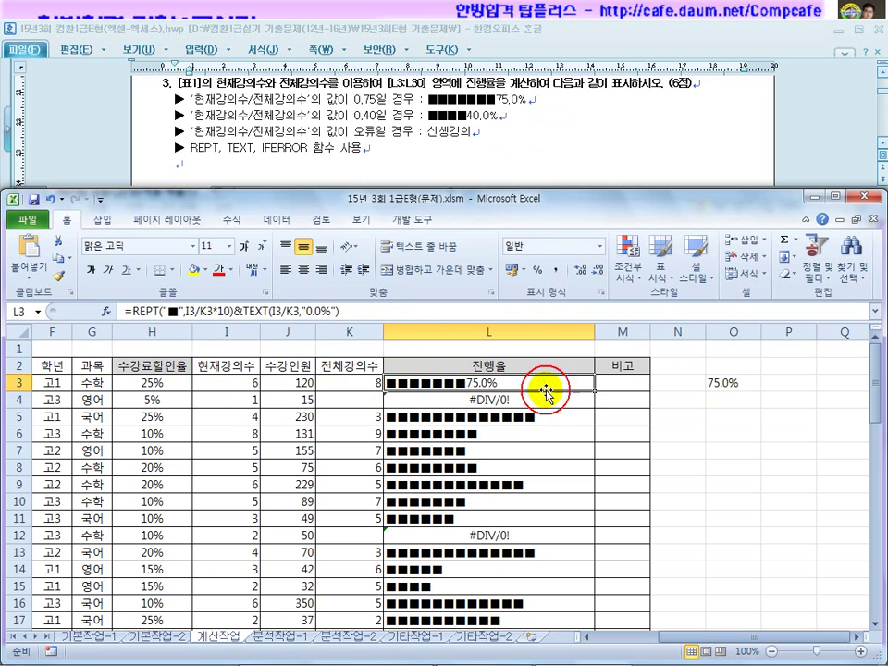
drag(593, 389, 589, 571)
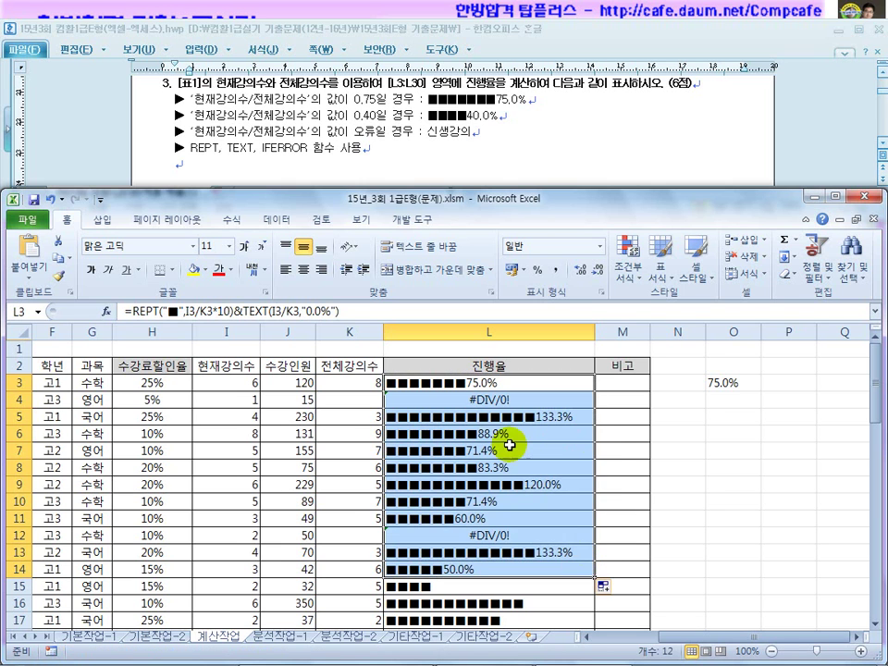
Step: Wrap the L3 formula in IFERROR so that errors return "신생강의"
click(493, 399)
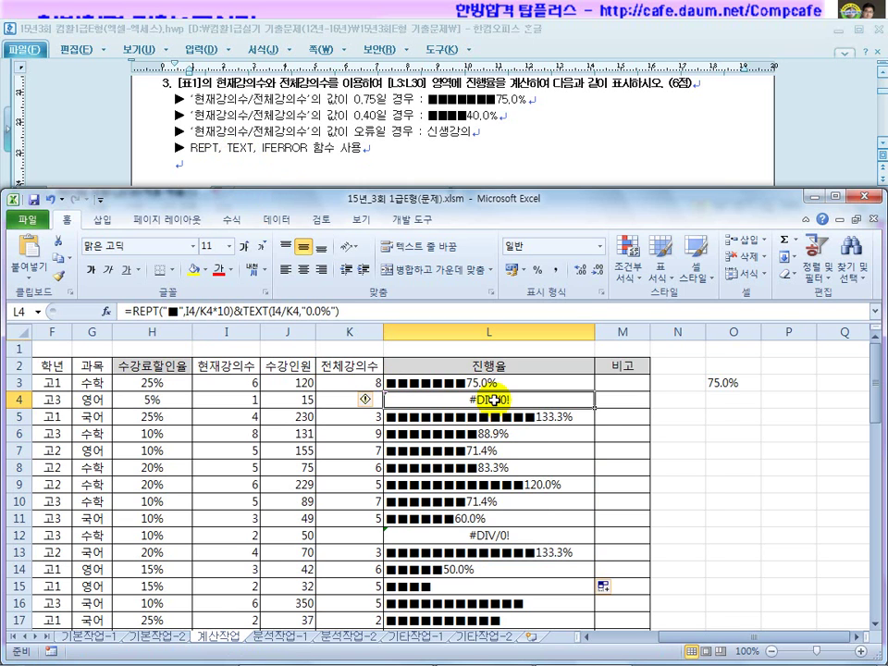
click(451, 386)
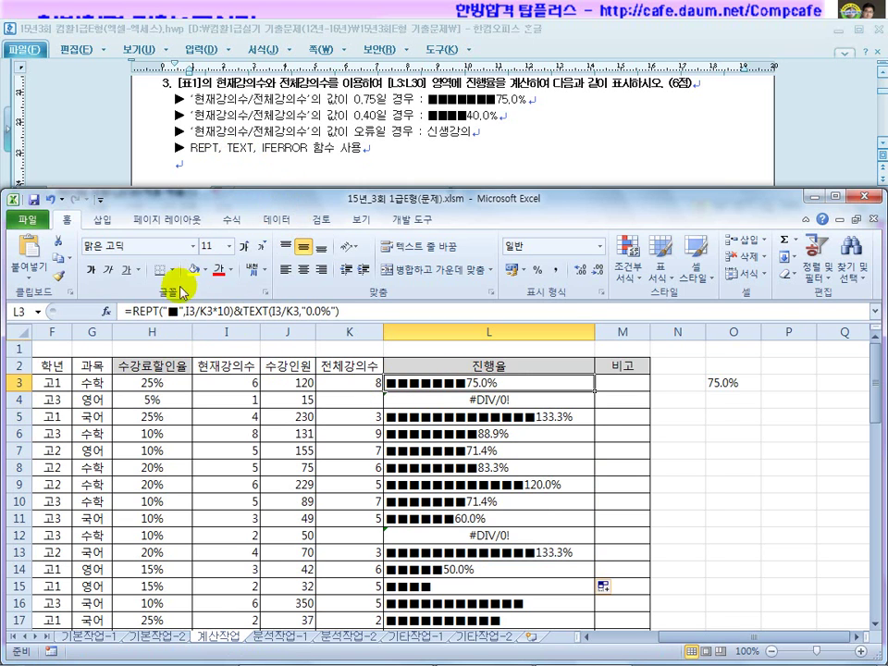
click(132, 312)
text(if)
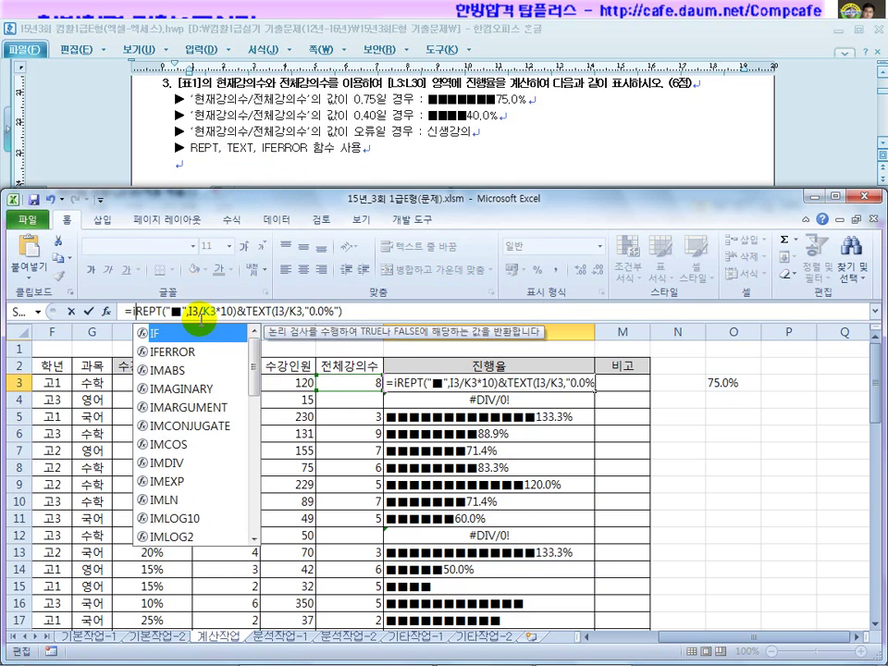
text(error)
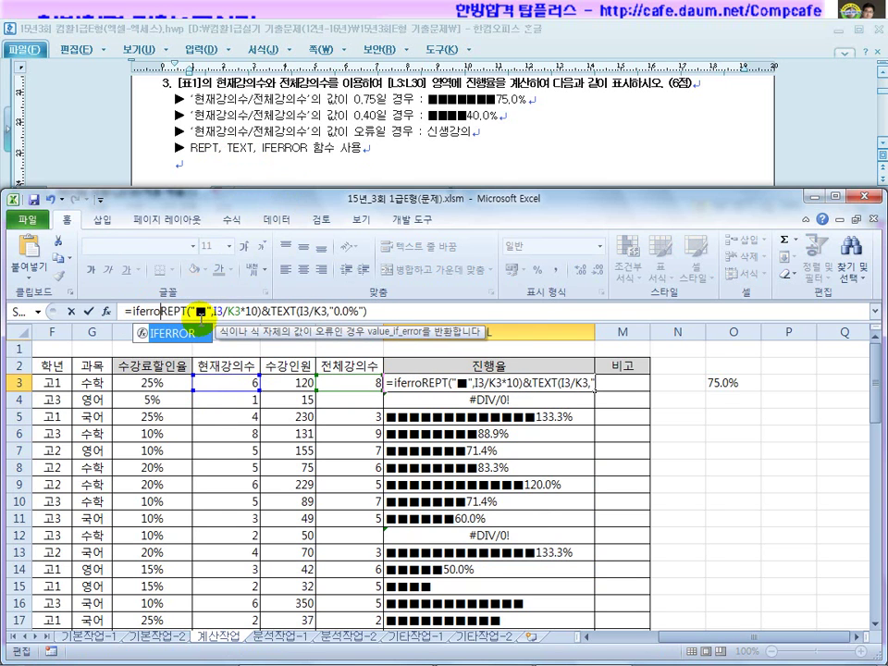
text(()
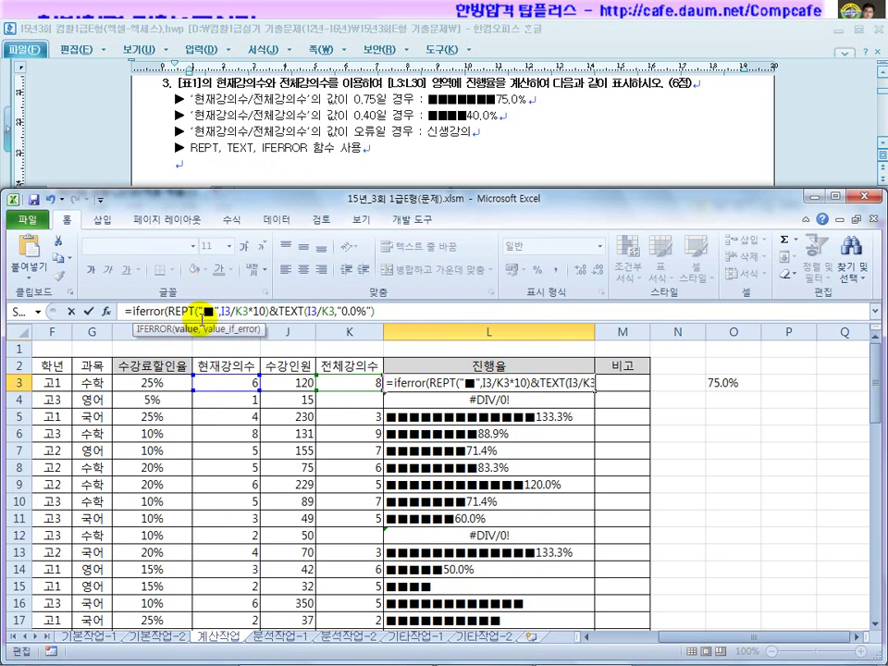
drag(167, 312, 385, 311)
click(379, 311)
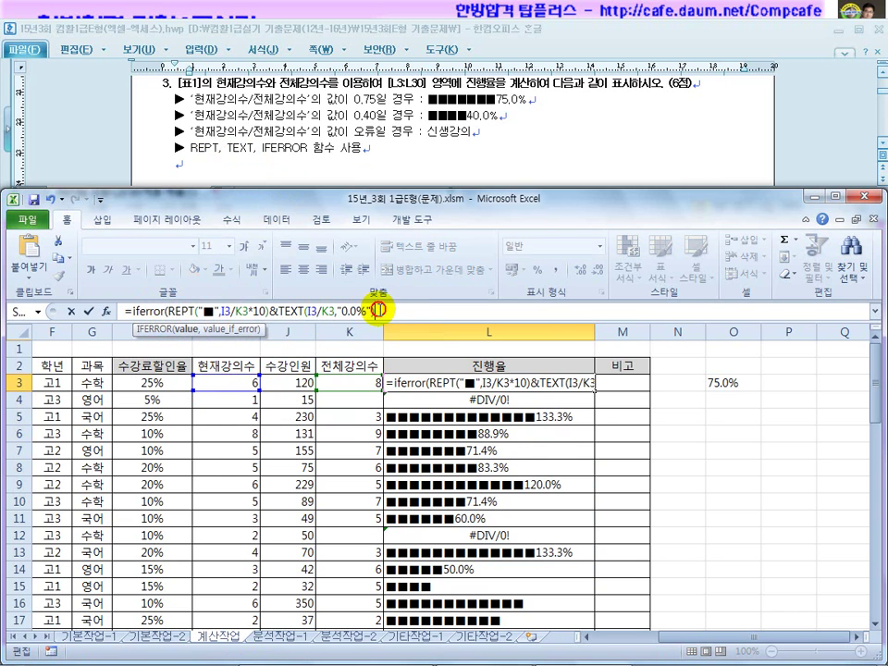
text(,")
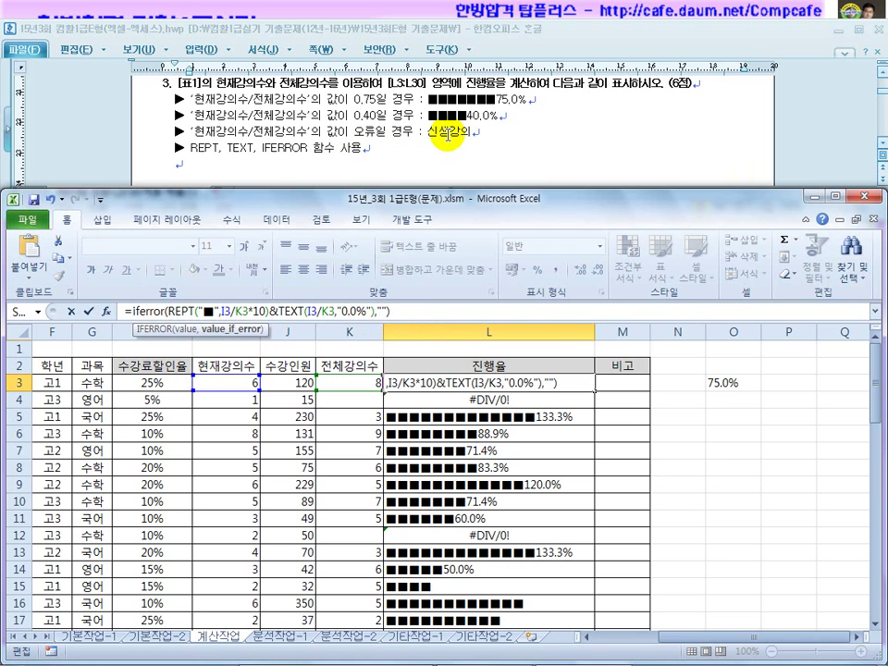
text(신생강의)
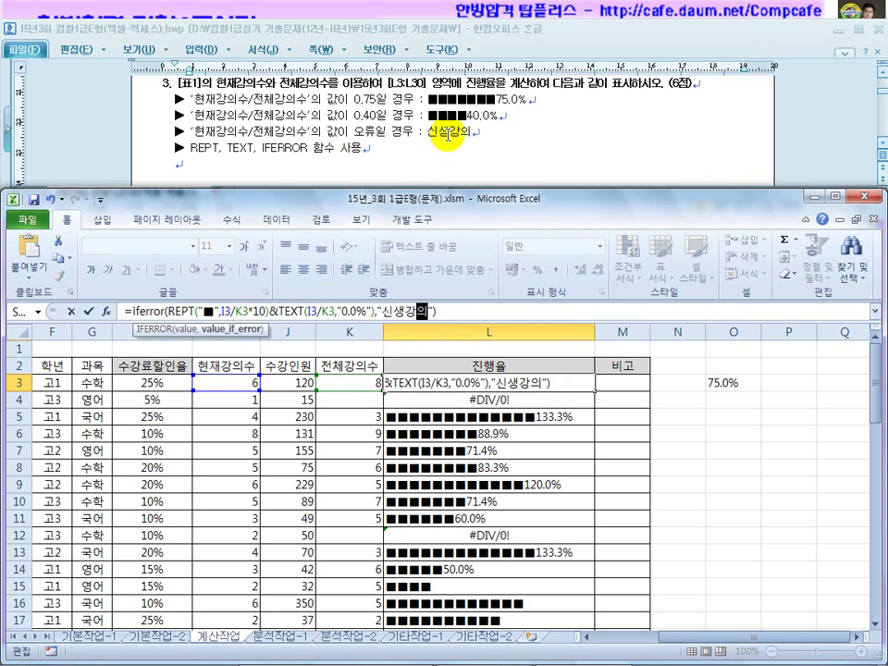
key(Return)
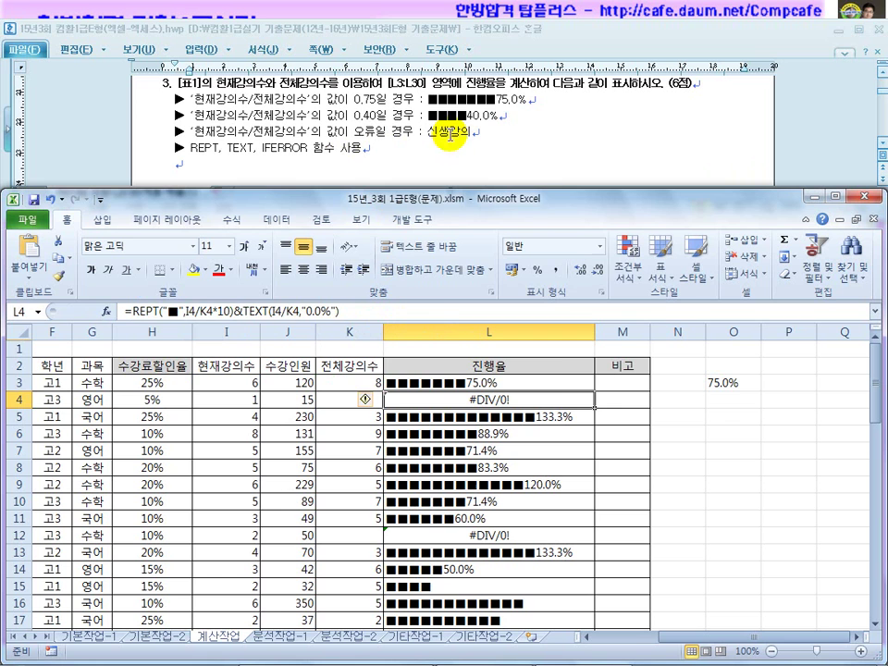
Step: Fill the IFERROR formula from L3 down to L30 in the 진행율 column
click(550, 379)
drag(595, 392, 591, 627)
scroll(592, 626, down, 4)
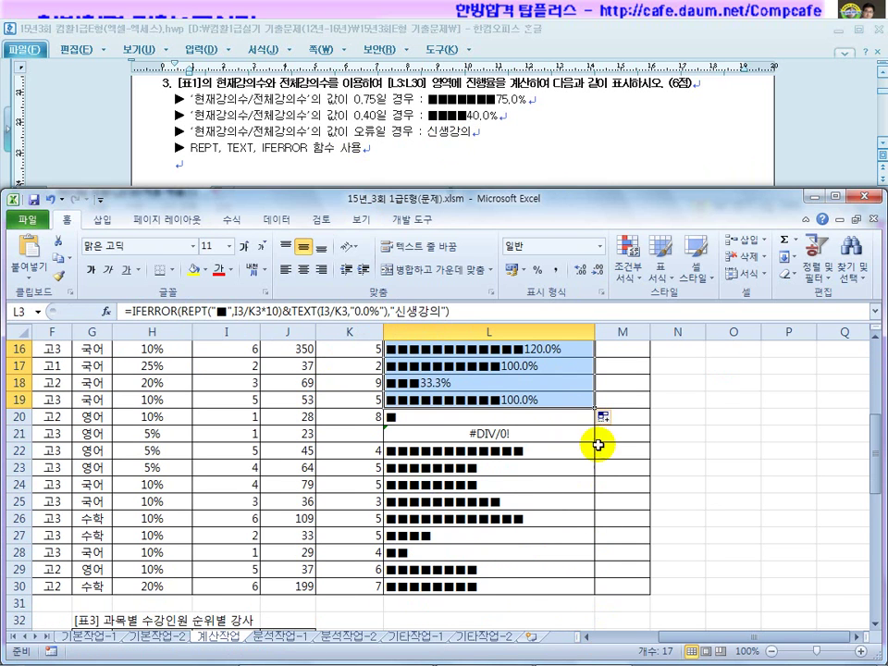
drag(598, 408, 595, 591)
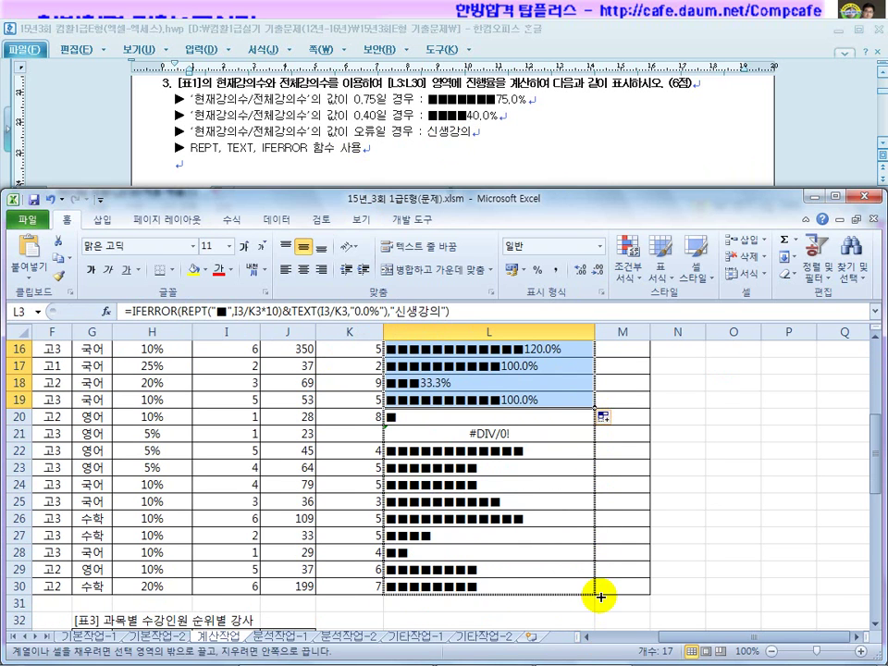
scroll(569, 563, up, 5)
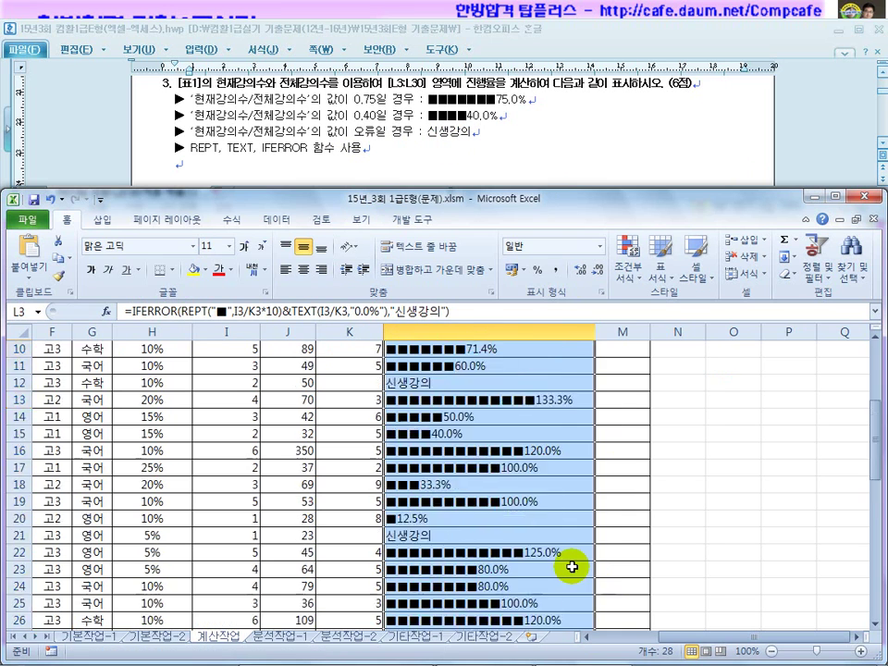
Step: Clear the scratch TEXT formula from O3 and return to L3
click(736, 383)
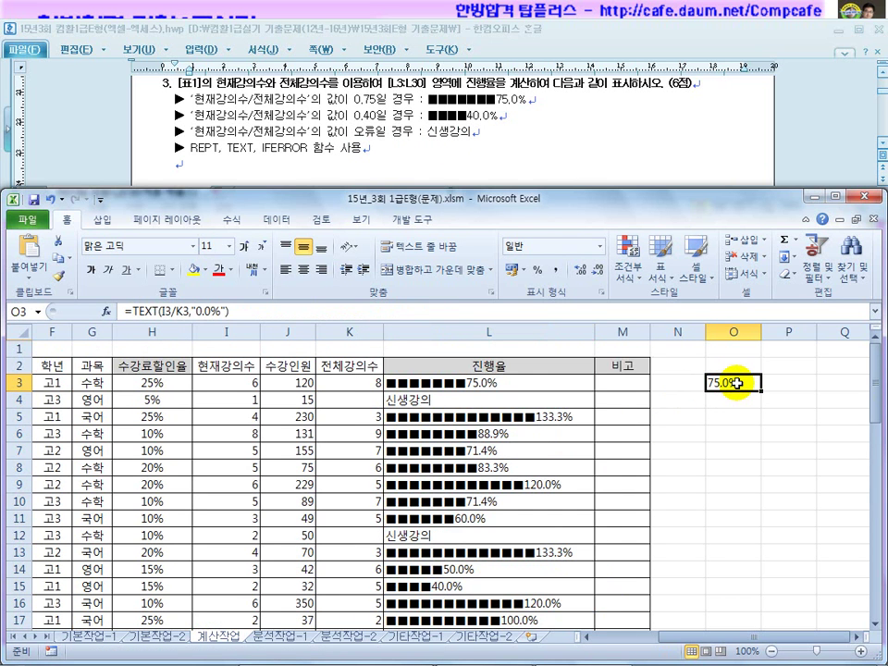
key(Delete)
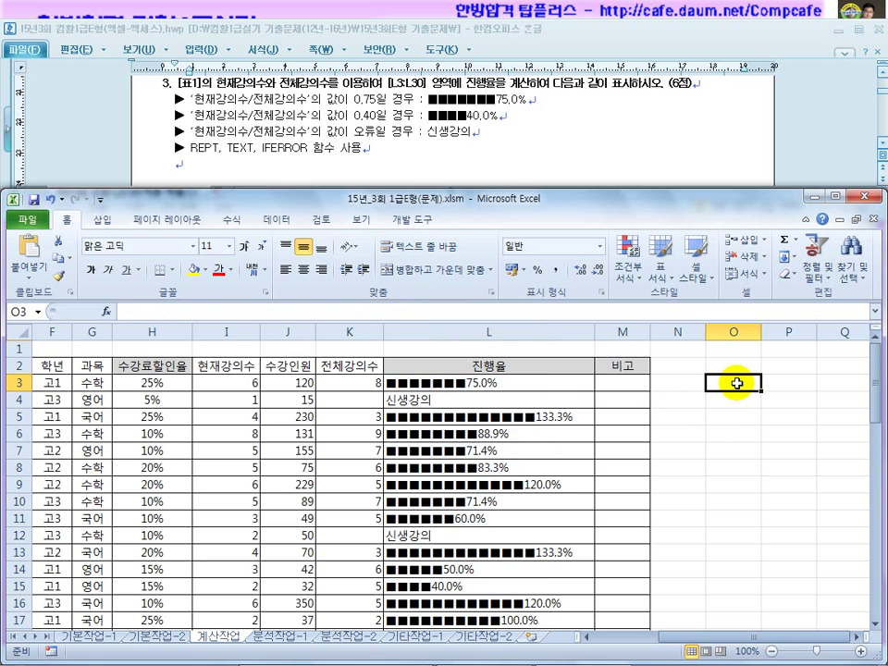
click(500, 382)
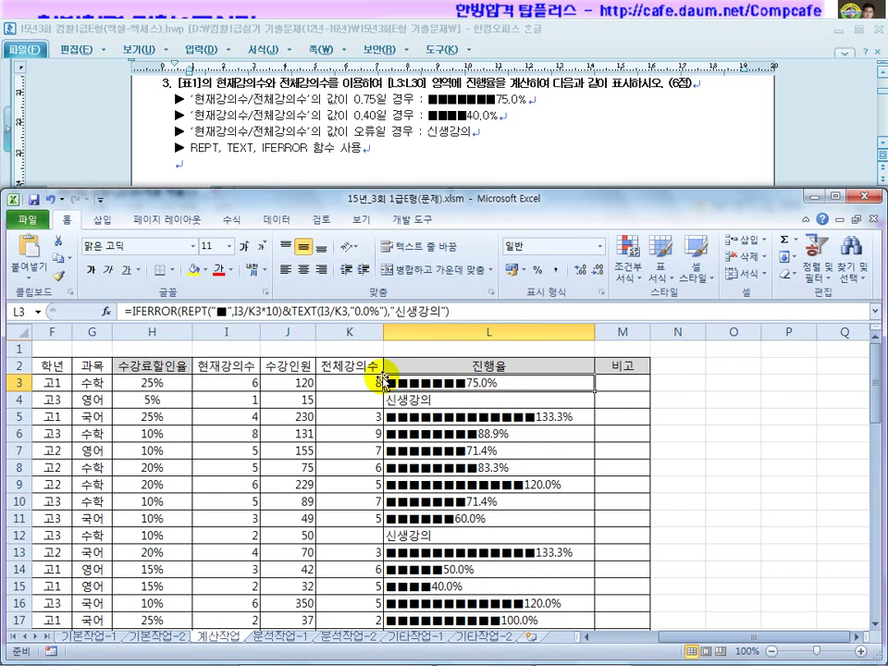
Step: Switch to the Hangul exam document and copy question 4's Public Function fn비고 skeleton through End Function
click(273, 151)
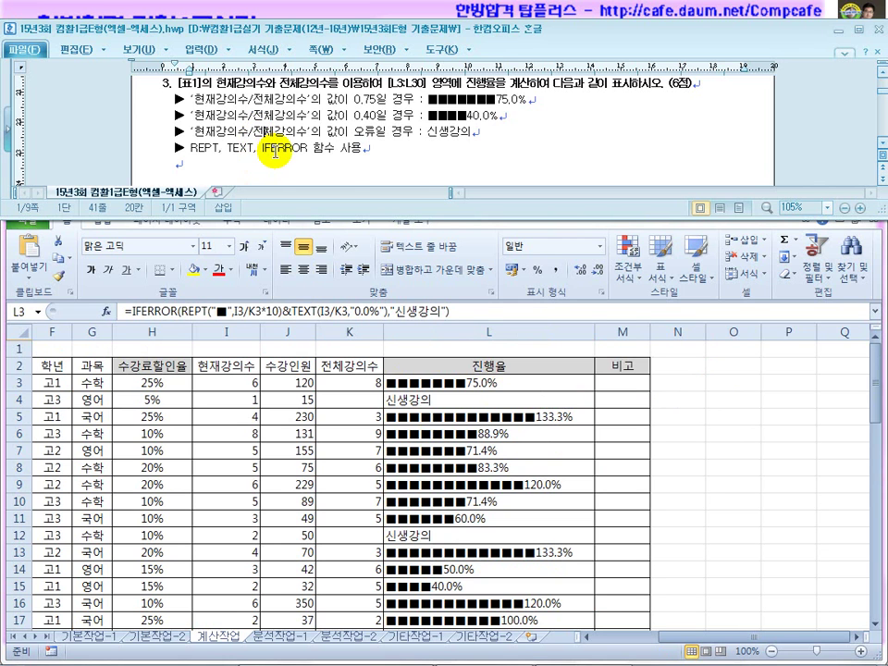
scroll(275, 151, down, 5)
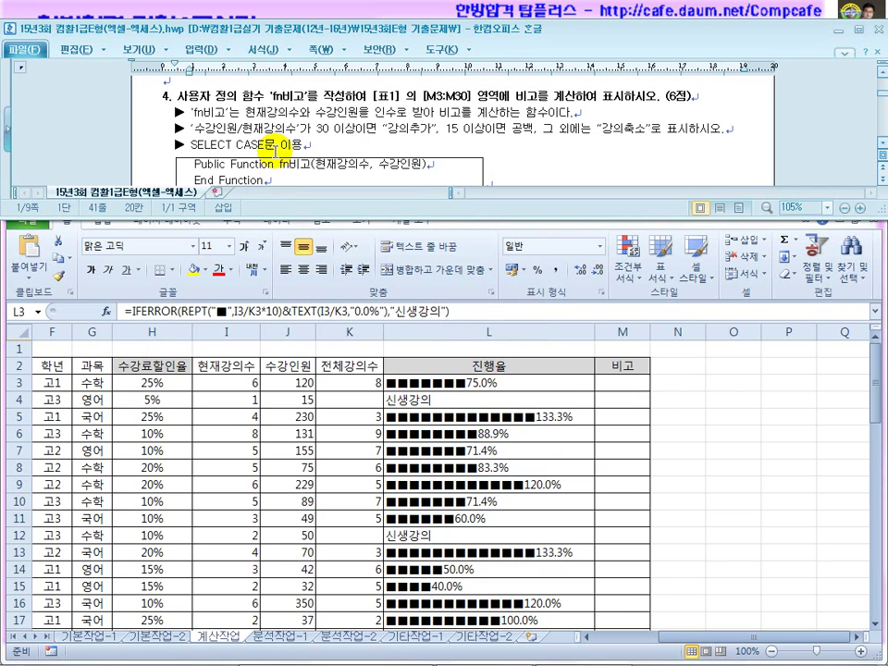
scroll(277, 159, down, 1)
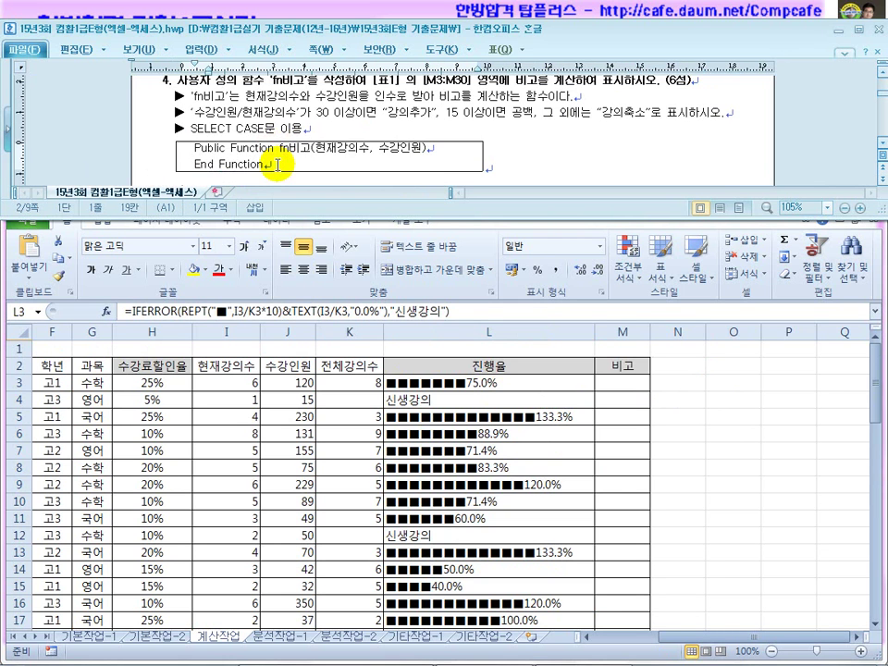
drag(268, 164, 192, 149)
key(ctrl+c)
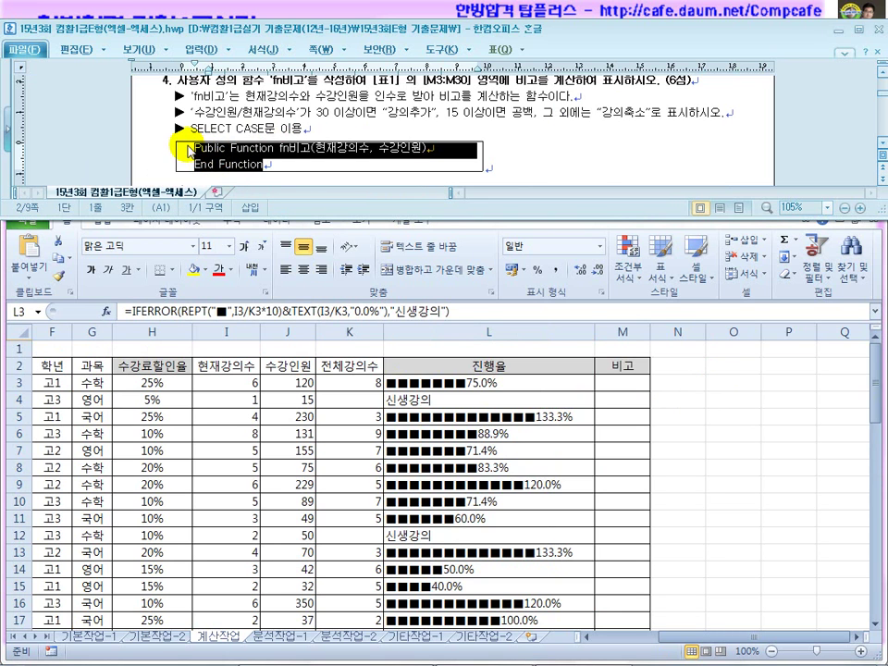
Step: Switch to Excel's Visual Basic editor, insert a new module and paste the fn비고 function skeleton into it
click(619, 388)
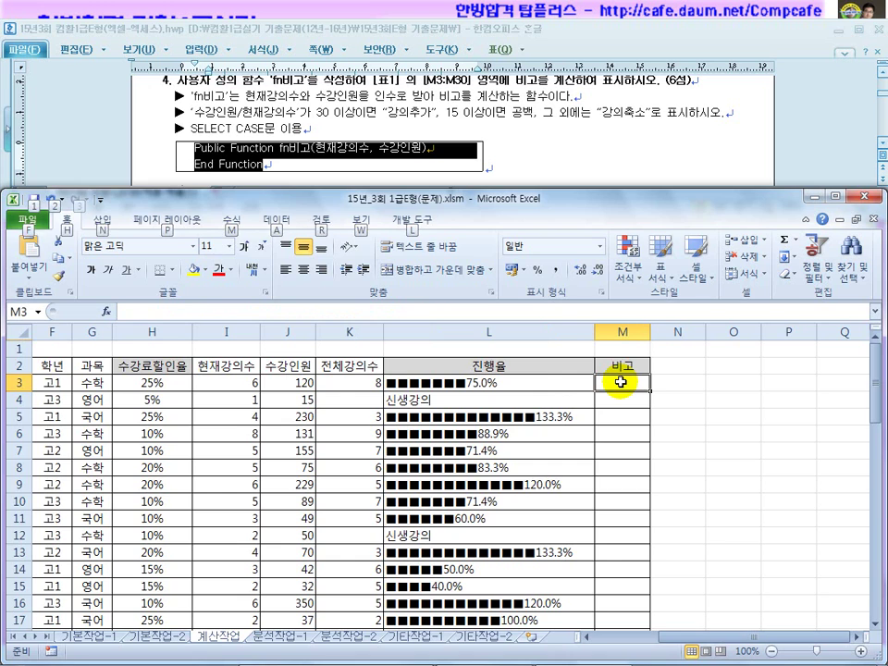
key(alt+F11)
click(166, 234)
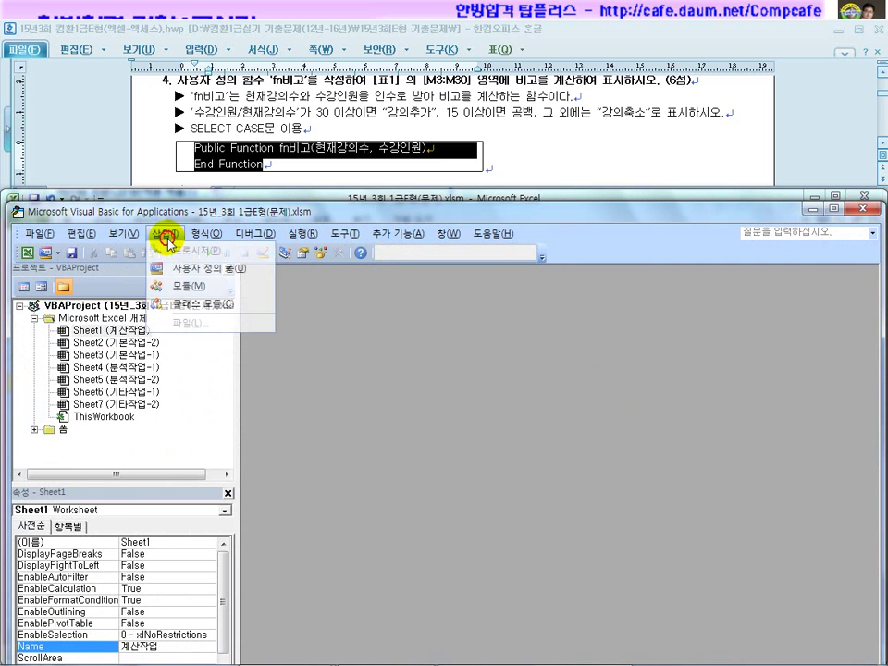
click(180, 242)
key(ctrl+v)
Step: Add the line Select Case 수강인원 / 현재강의수 inside the fn비고 function
click(587, 374)
key(Return)
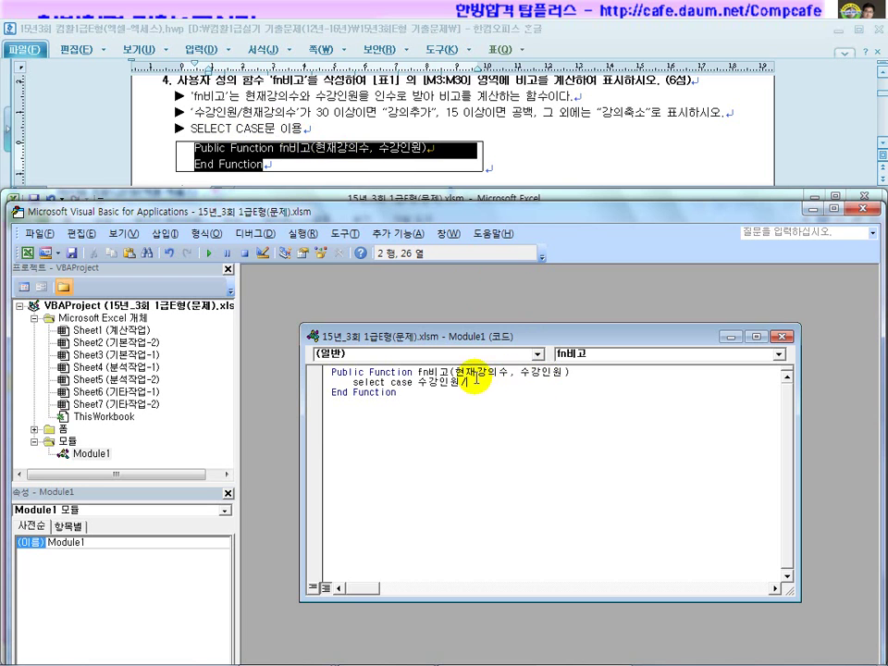
key(BackSpace)
text(/현재강의수)
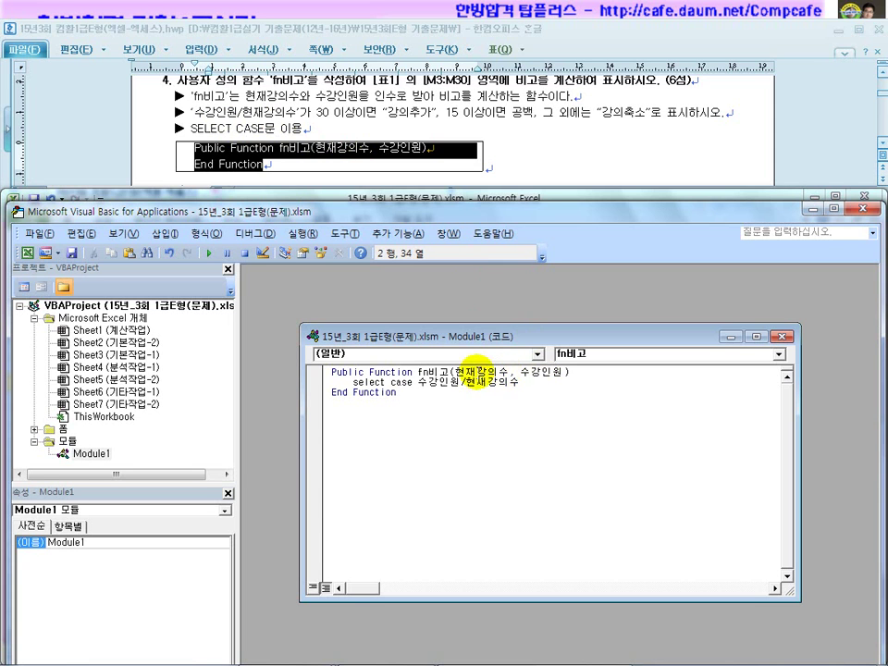
click(472, 373)
click(555, 373)
click(540, 384)
drag(539, 384, 421, 385)
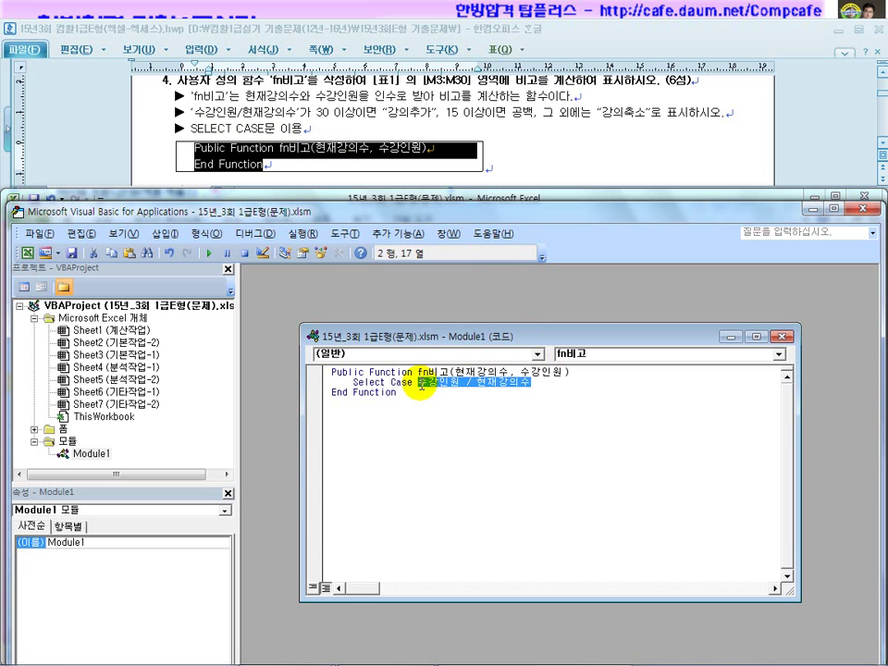
click(532, 383)
click(474, 383)
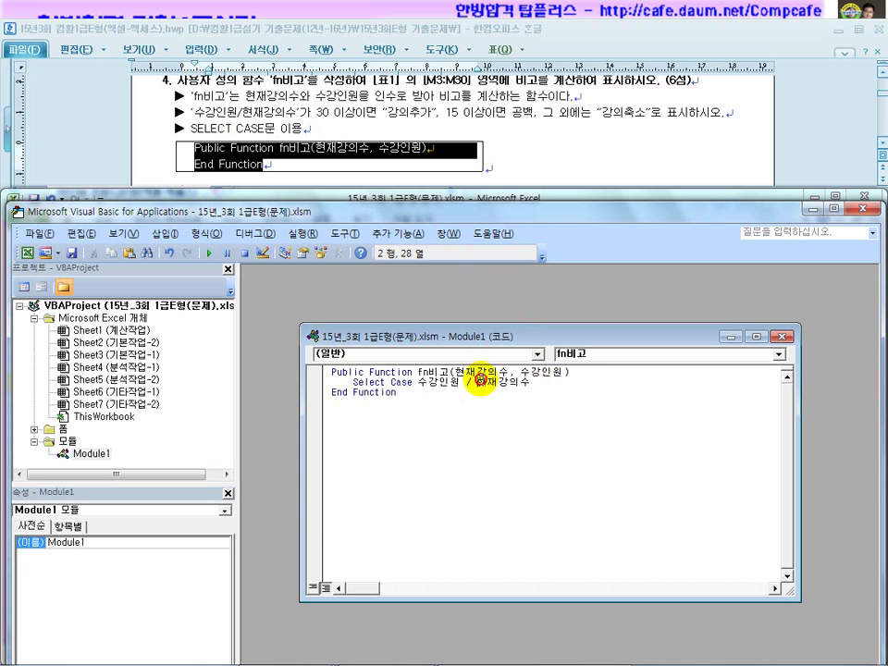
click(547, 389)
Step: Add a Case Is >= 30 branch under Select Case that assigns fn비고 = "강의추가"
click(549, 383)
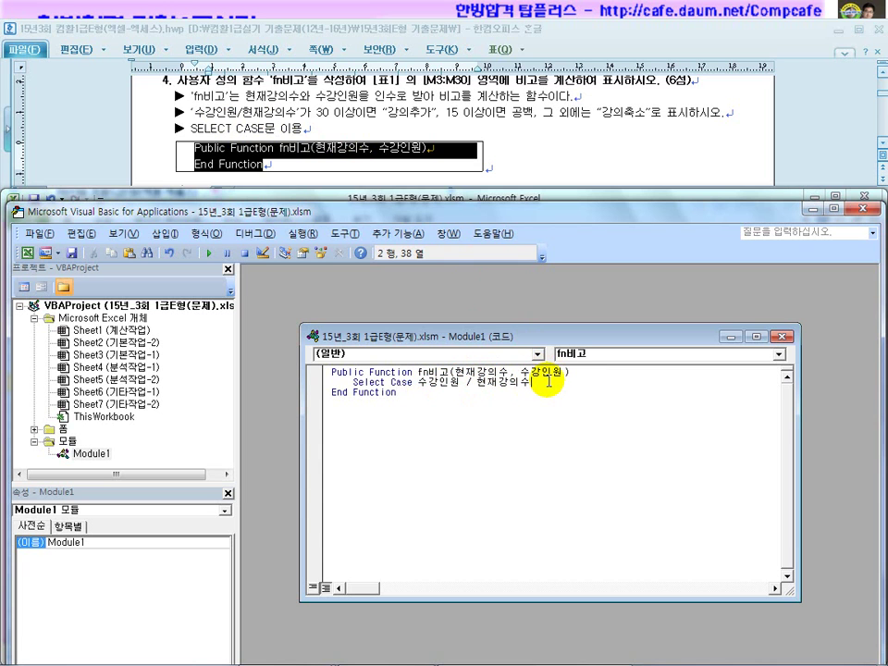
key(Return)
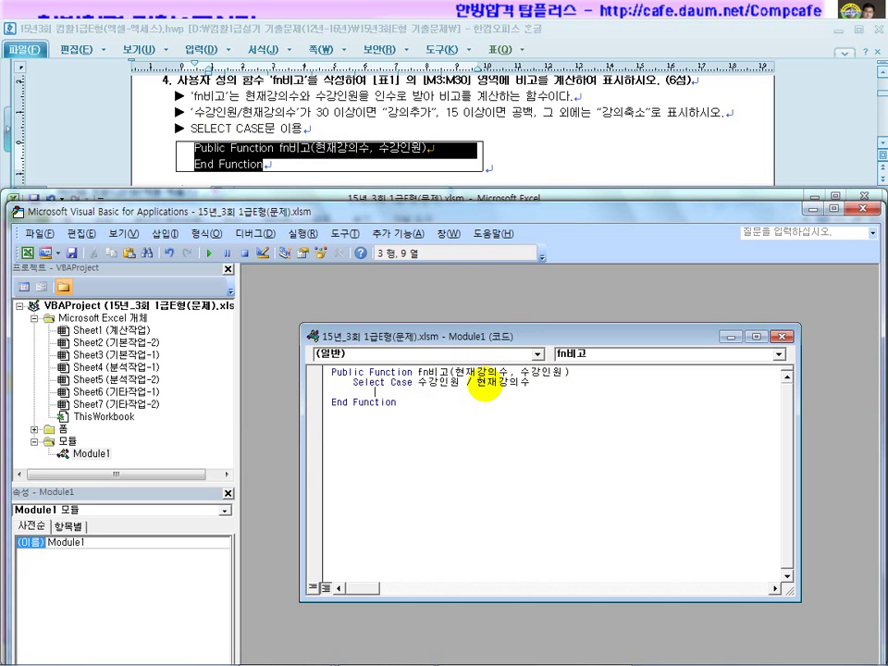
text(ㅊㅁㄴ)
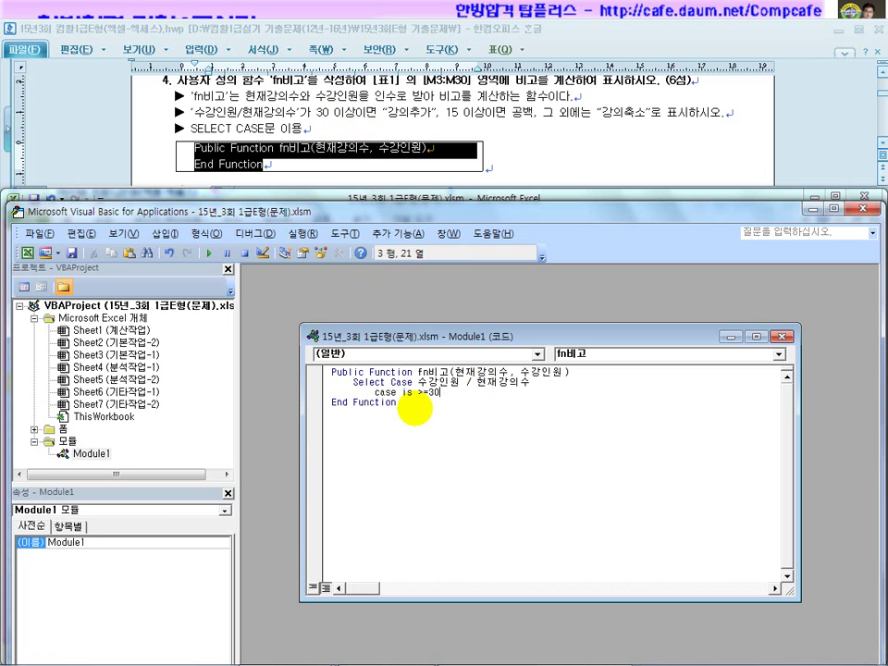
key(Return)
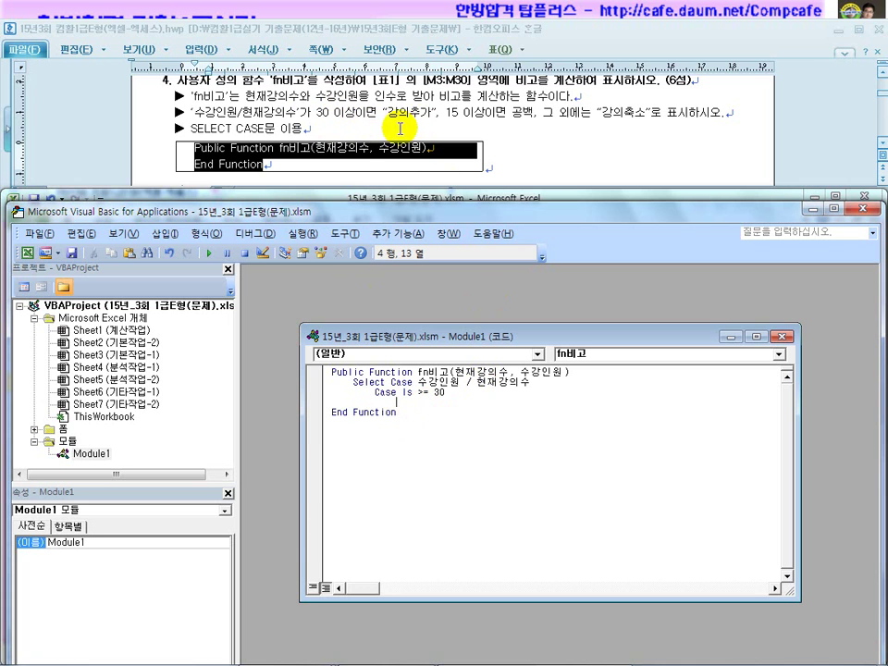
drag(418, 372, 439, 372)
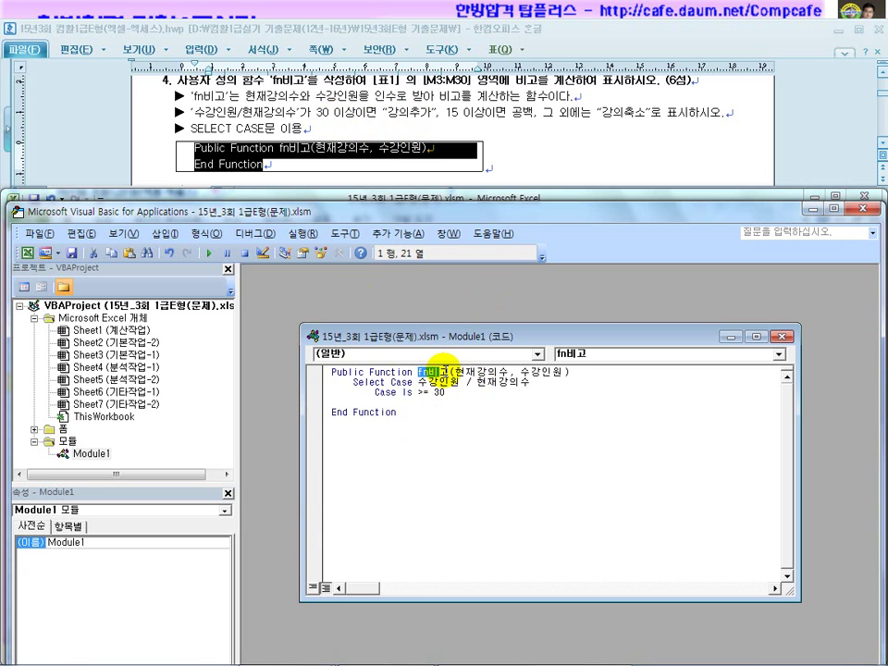
key(ctrl+c)
click(397, 401)
key(ctrl+v)
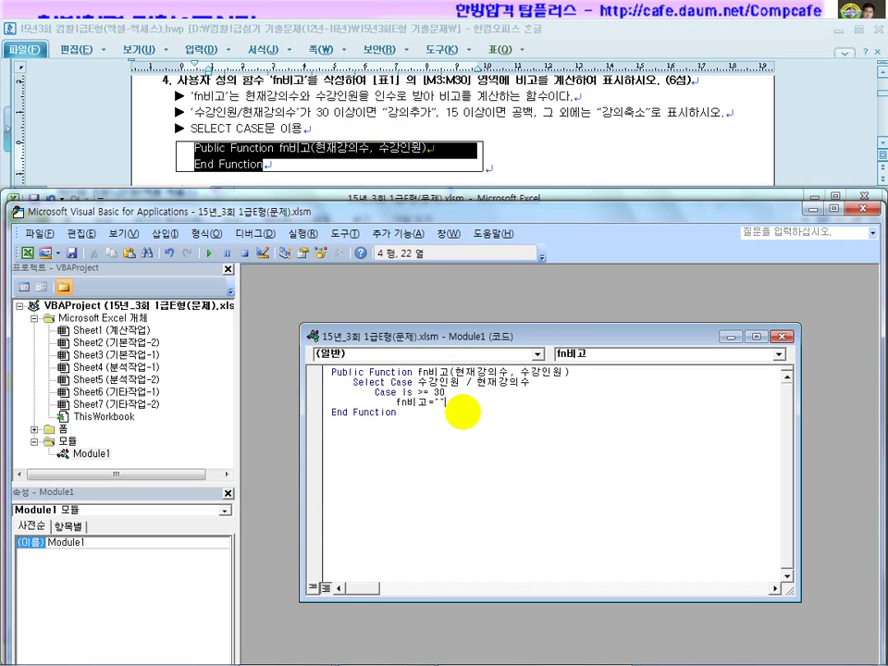
text(= "강의추가")
key(Return)
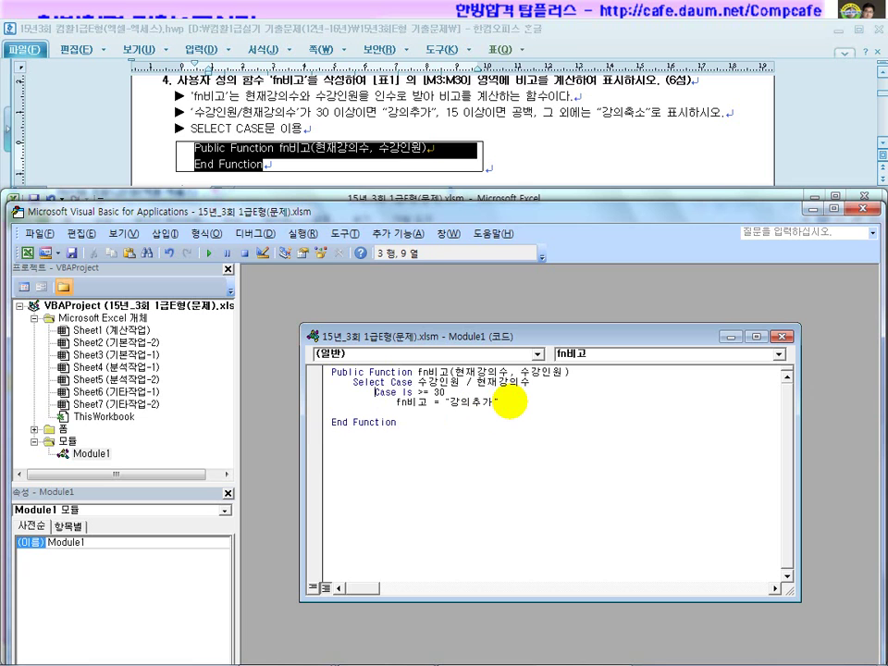
Step: Duplicate the Case Is >= 30 branch below itself, changing the copy's condition to 15 and its fn비고 value to an empty string
key(shift+Down)
key(shift+End)
key(ctrl+c)
key(End)
key(Return)
key(BackSpace)
key(ctrl+v)
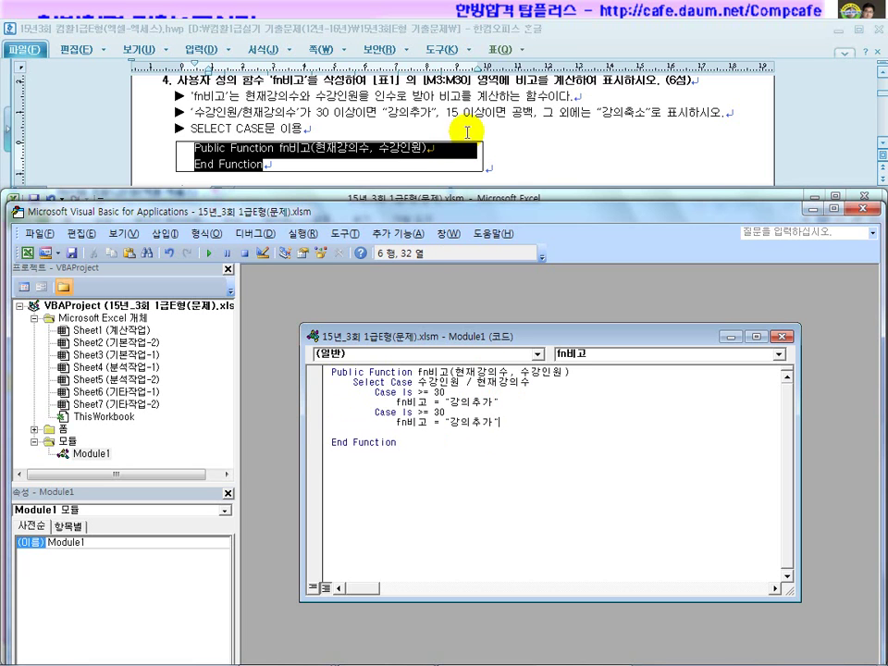
double_click(443, 413)
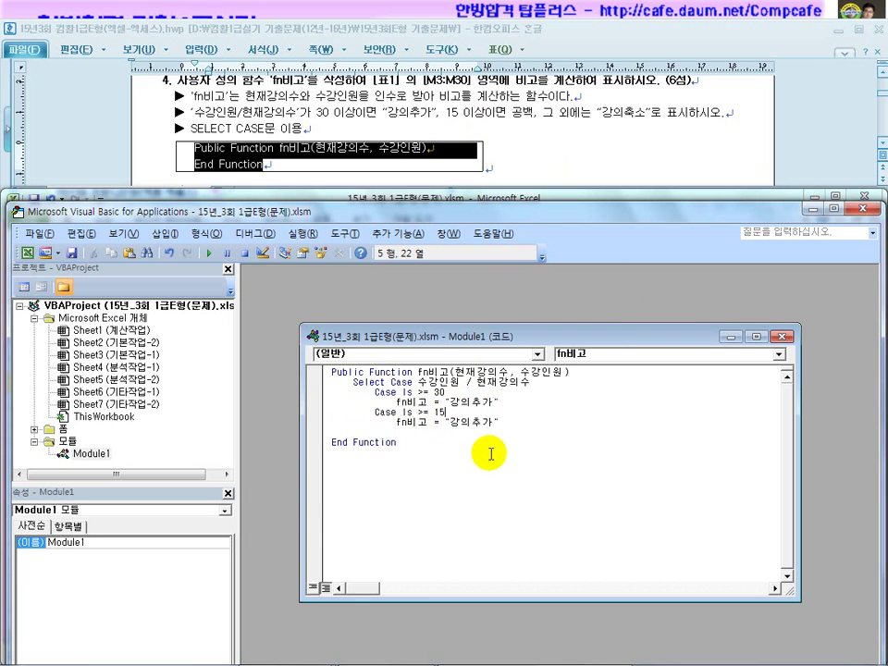
drag(491, 423, 451, 424)
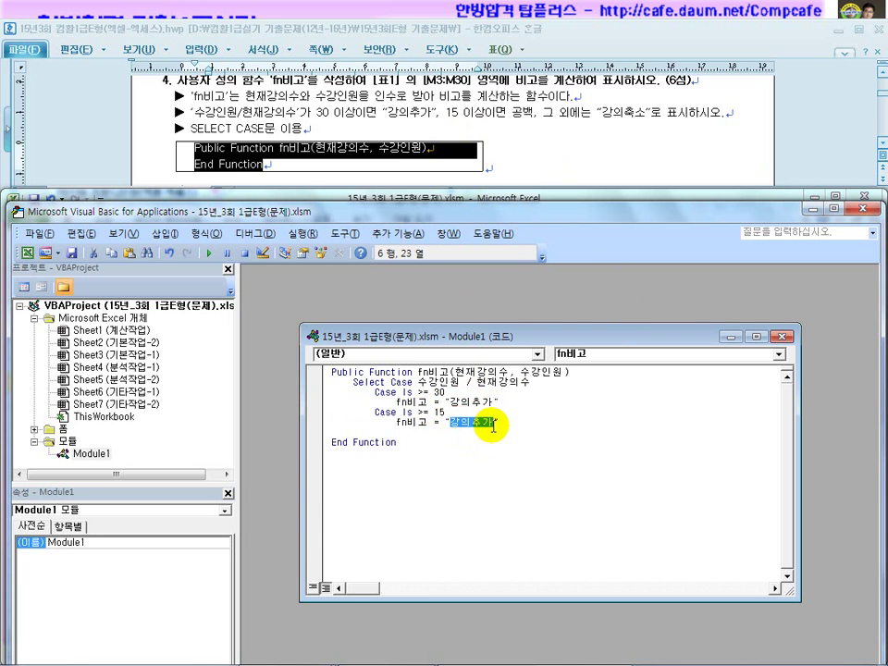
Step: Add a Case Else branch that assigns fn비고 = "강의축소", reusing the assignment line from the Case Is >= 15 branch
key(Return)
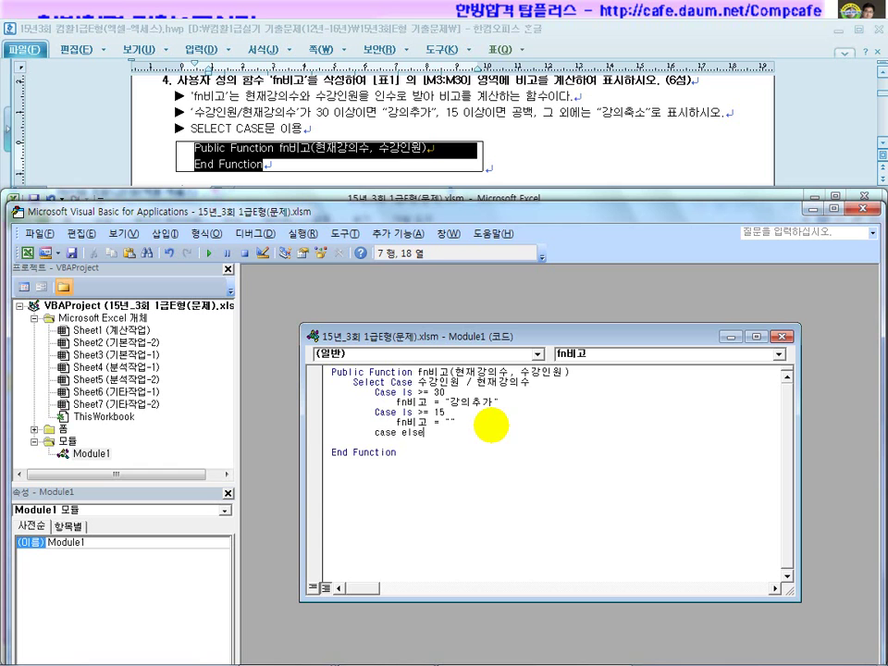
text(case else)
key(Return)
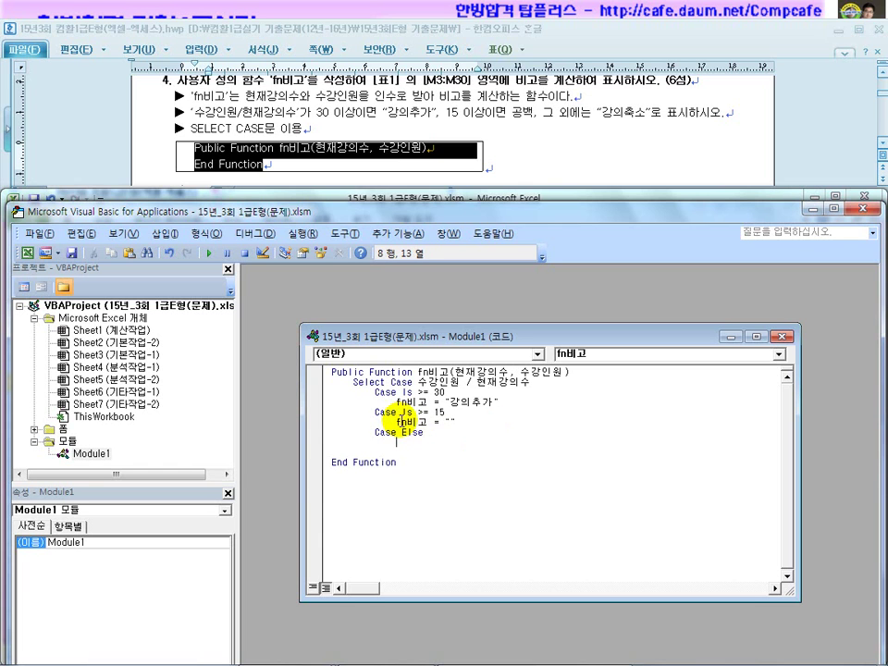
drag(395, 420, 484, 418)
key(ctrl+c)
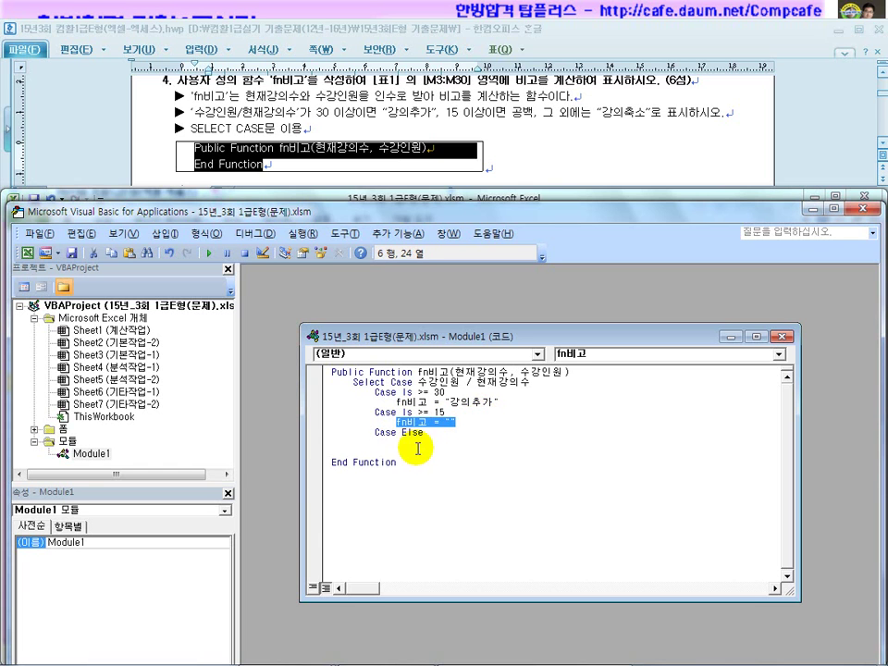
click(416, 444)
key(ctrl+v)
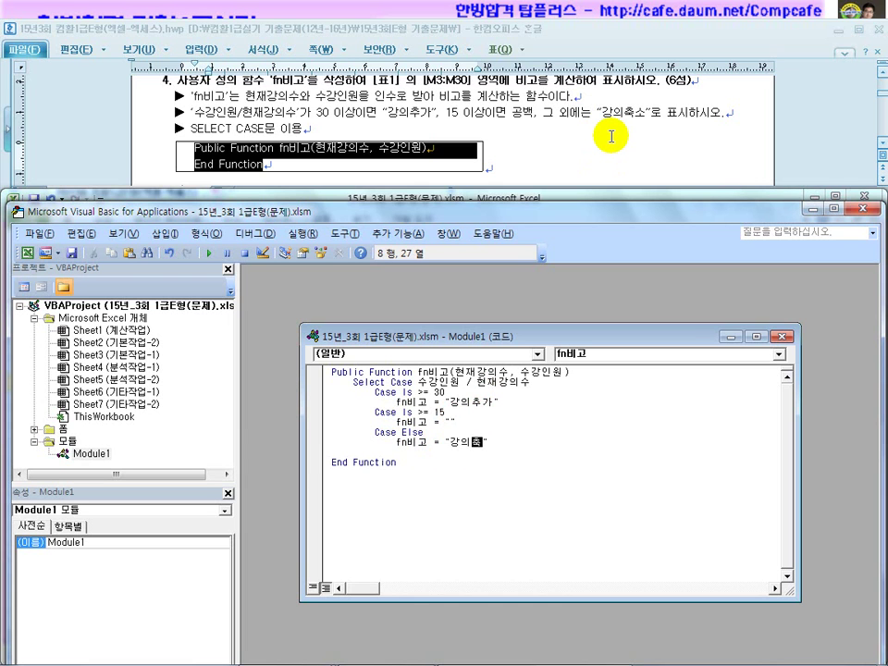
text(강의축소)
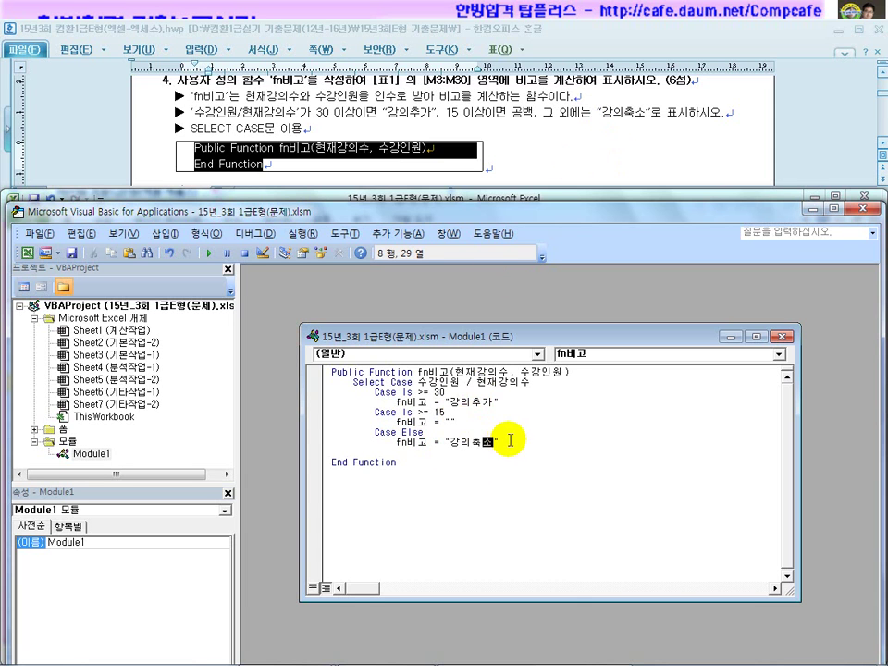
Step: Close the Select Case block with an End Select line beneath the Case Else assignment
click(521, 442)
key(Return)
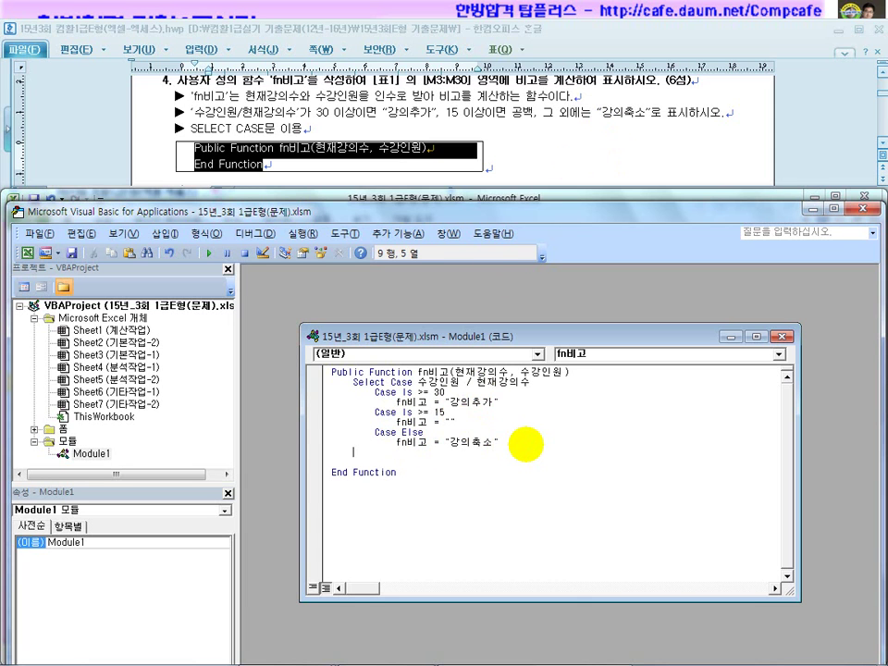
key(alt+e)
key(Escape)
click(363, 455)
text(ㅔ)
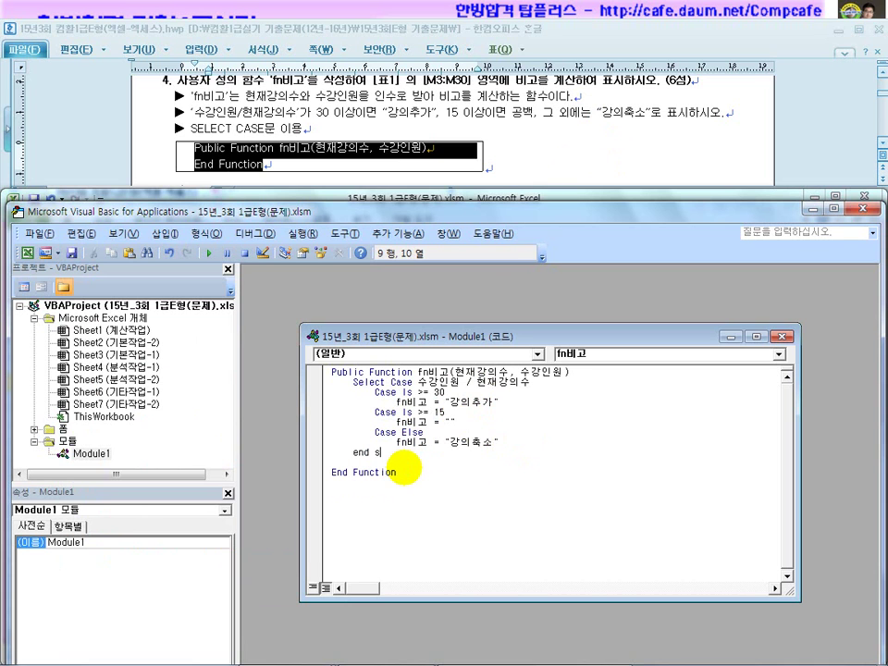
key(Return)
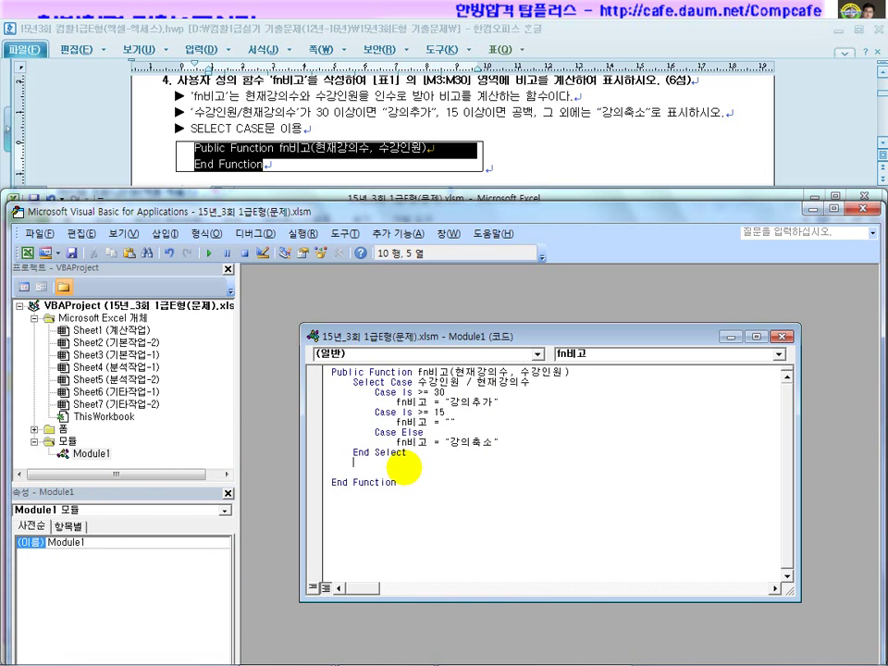
Step: Copy fn비고(현재강의수, 수강인원) from the code, return to the worksheet and enter =fn비고(I3, J3) in M3
drag(419, 372, 589, 376)
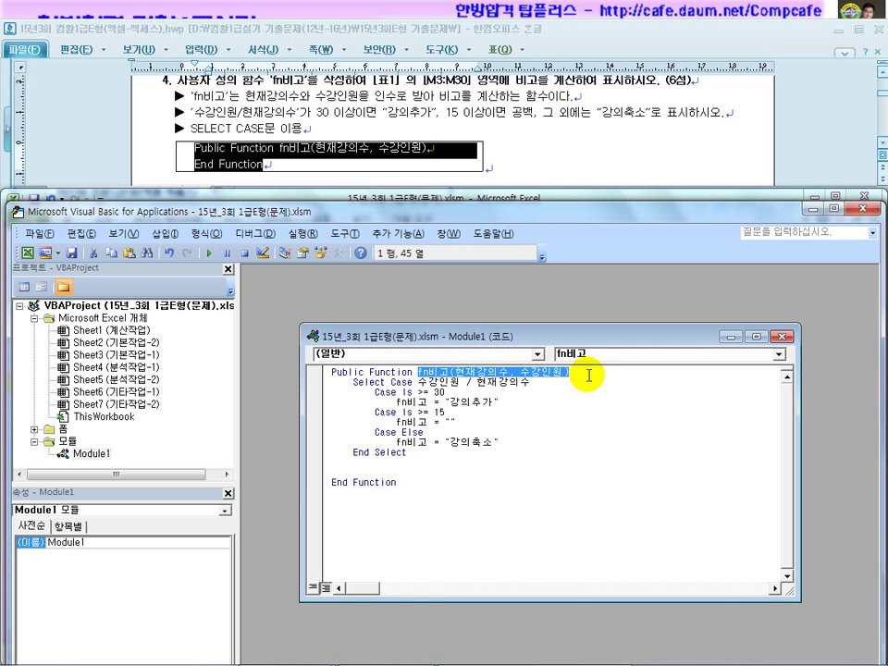
click(862, 209)
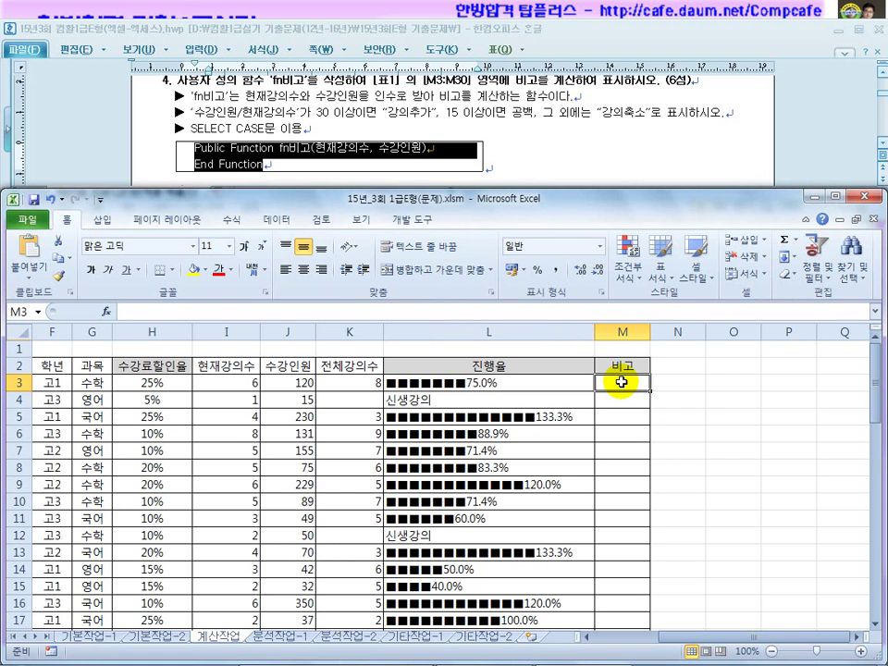
text(=)
key(ctrl+v)
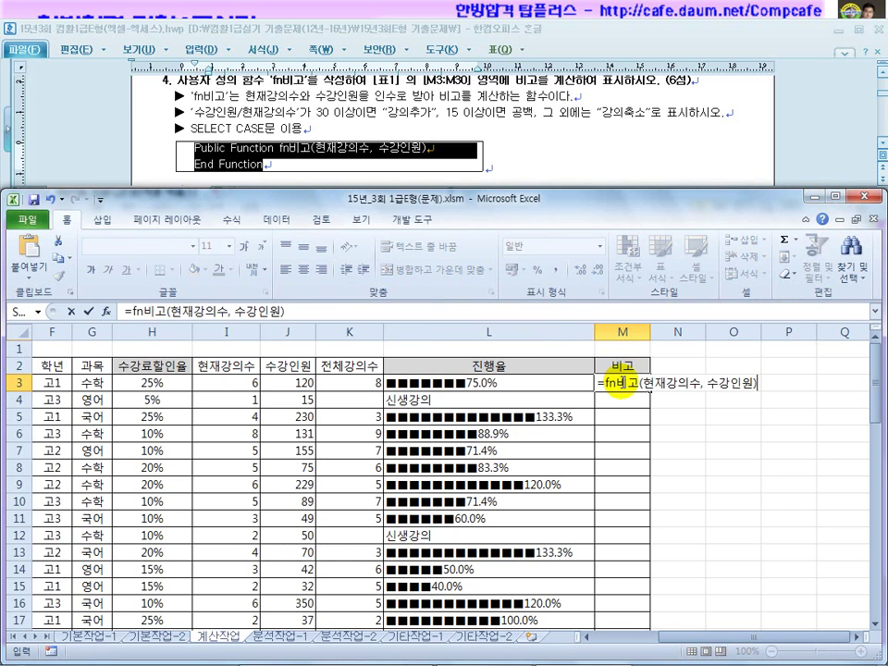
double_click(183, 311)
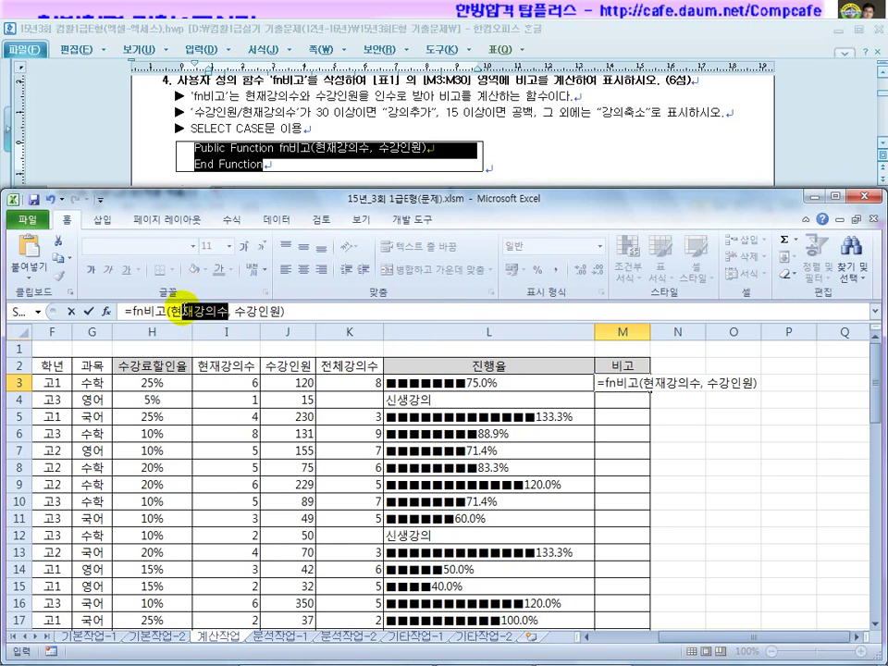
click(227, 383)
double_click(222, 312)
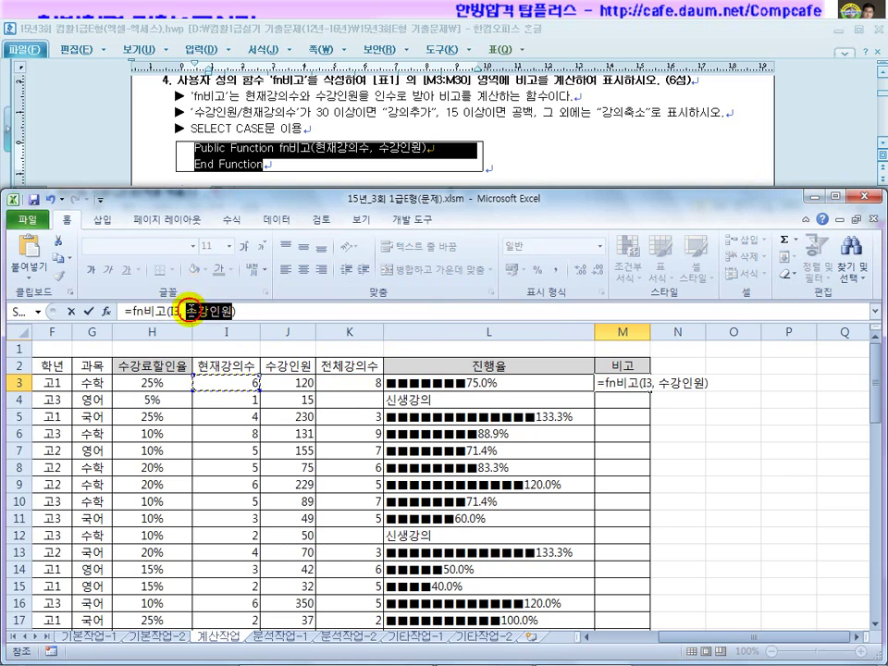
click(302, 383)
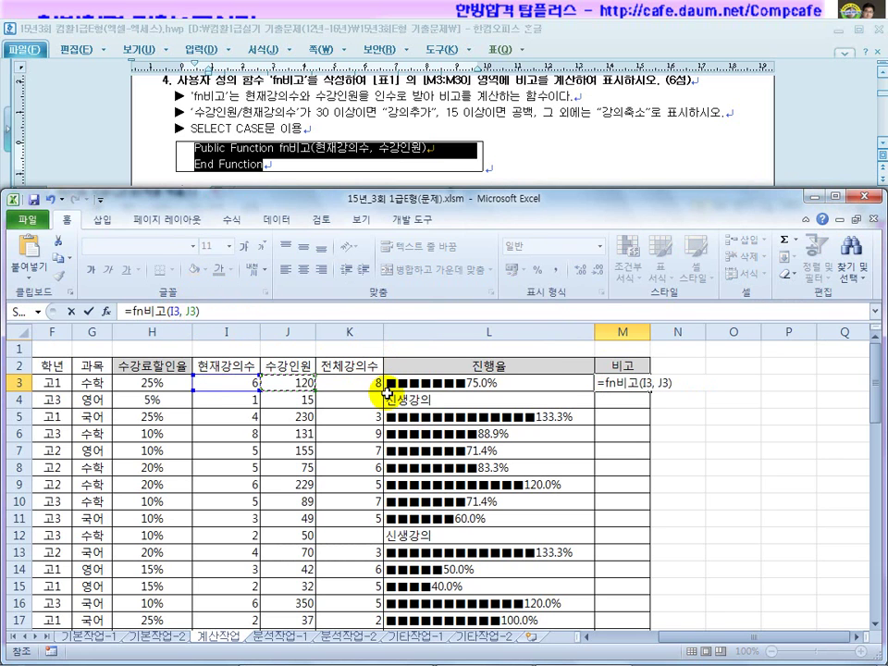
key(Return)
Step: Fill the fn비고 formula from M3 down to M9 as a trial
click(629, 382)
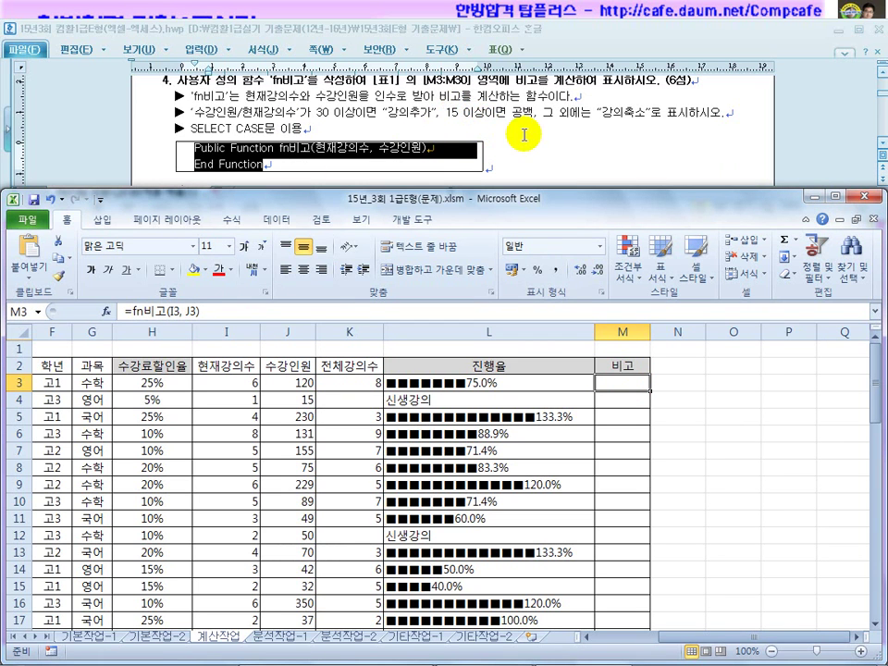
drag(650, 382, 649, 493)
click(621, 386)
Step: Enter the check formula =J3/I3 in N3 and fill it down to N8
click(672, 388)
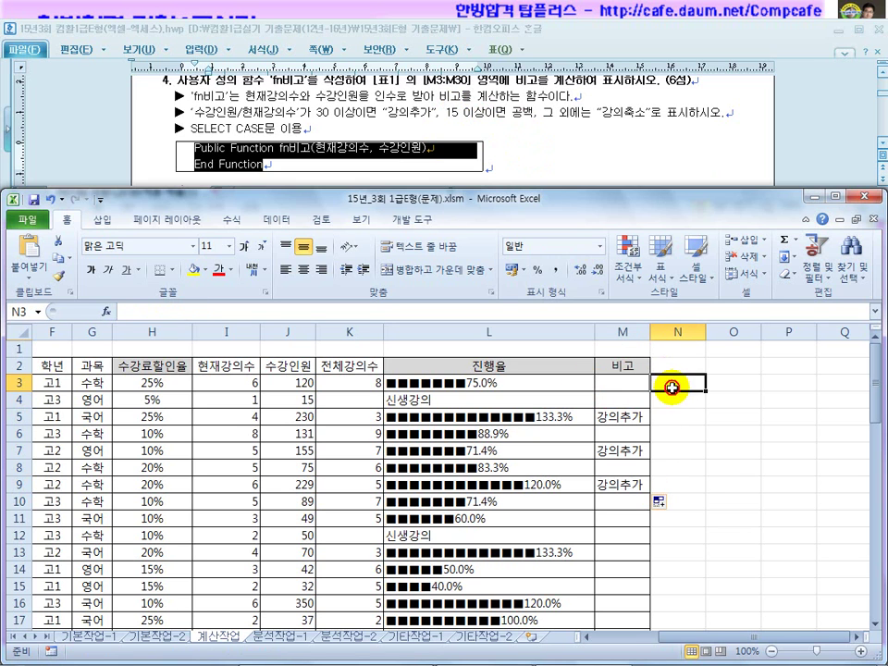
text(=)
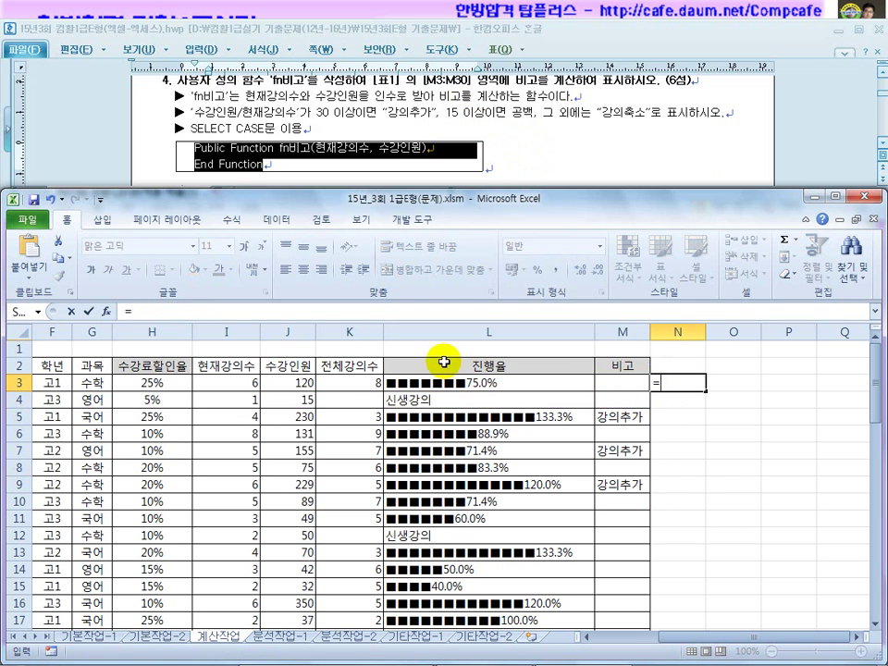
click(265, 385)
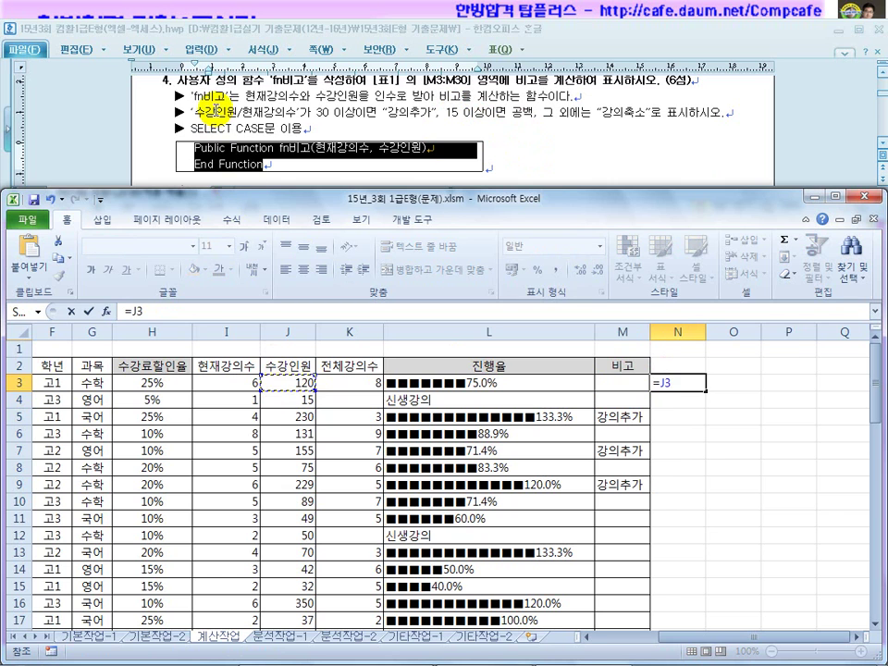
text(/)
click(232, 382)
key(Return)
click(696, 384)
drag(707, 393, 680, 467)
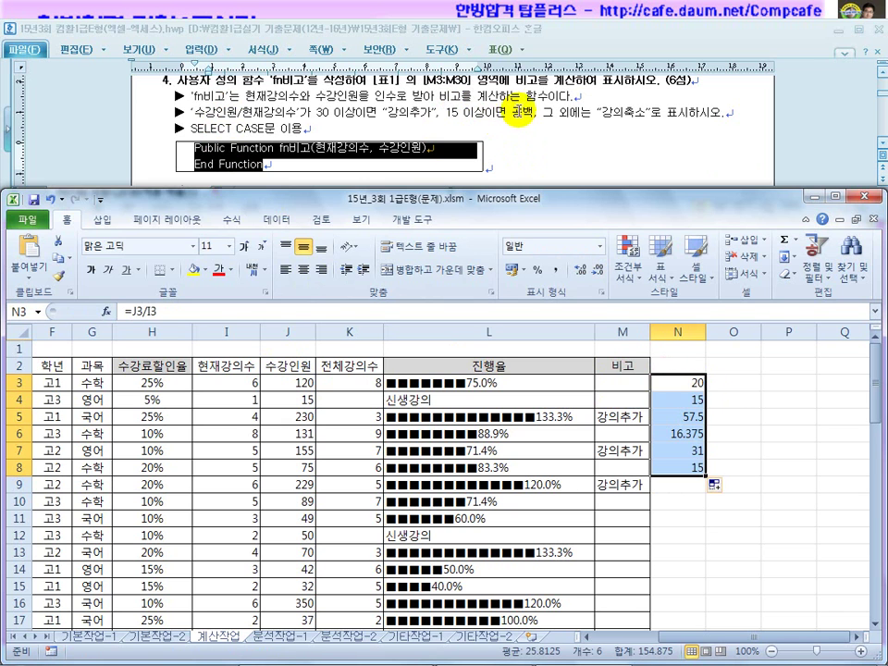
Step: Compare the check ratios in column N with the 비고 results and clear N3:N9
click(689, 399)
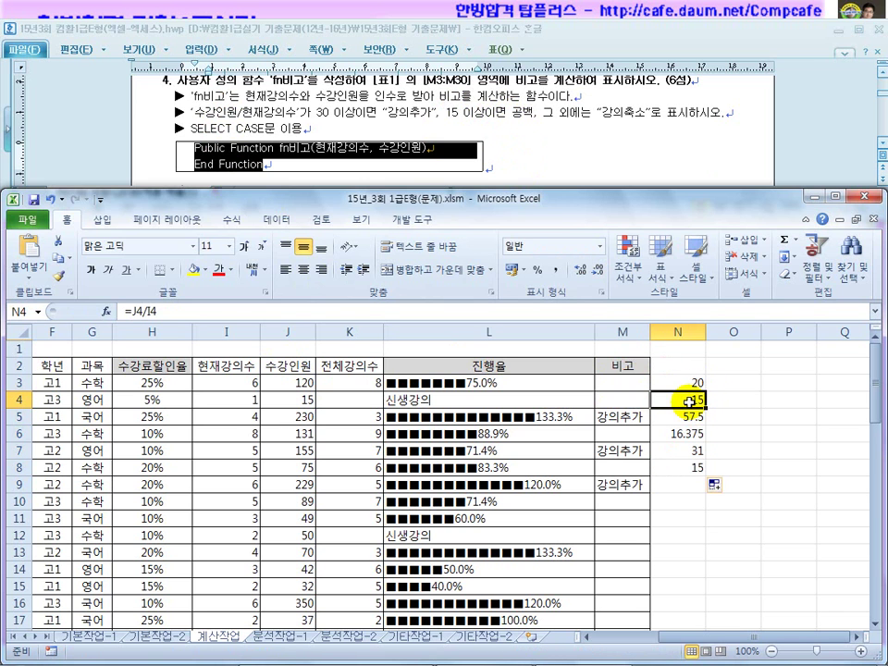
click(655, 416)
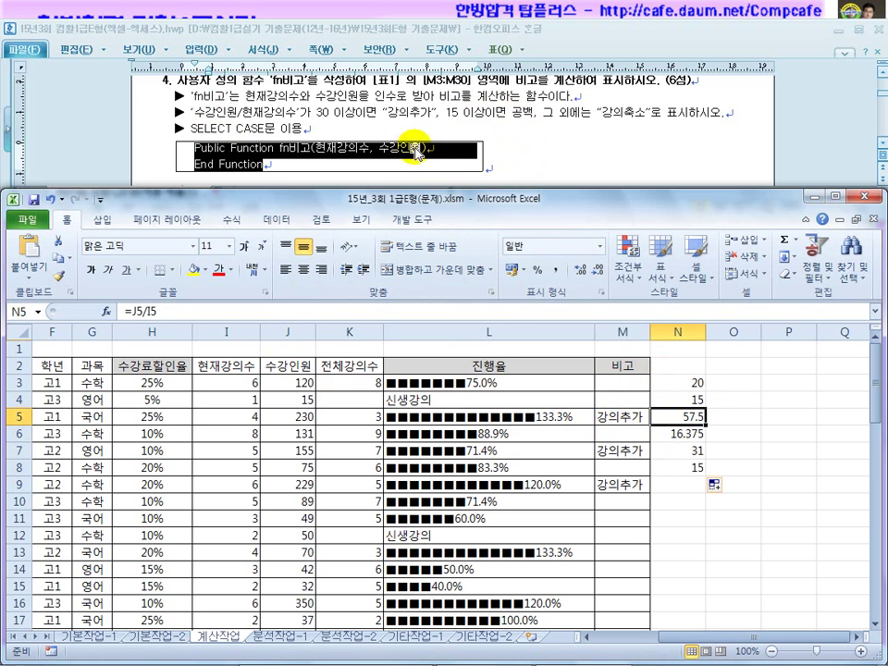
click(685, 433)
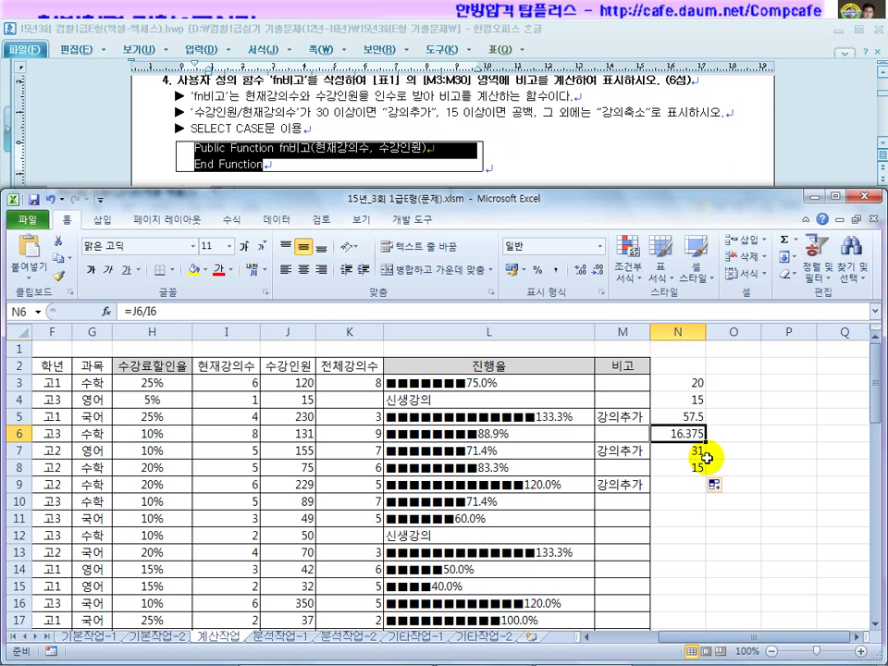
drag(685, 384, 689, 488)
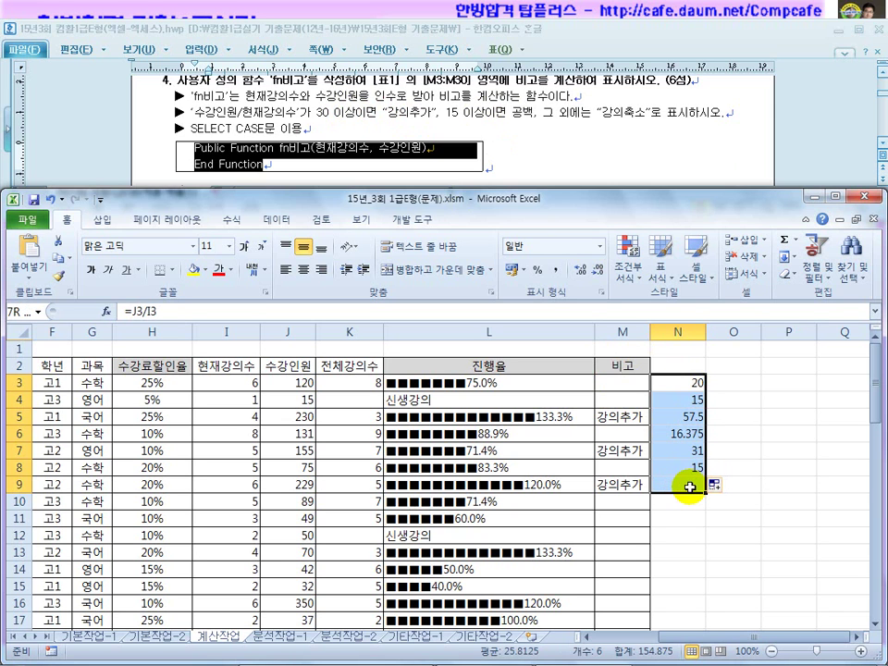
key(Delete)
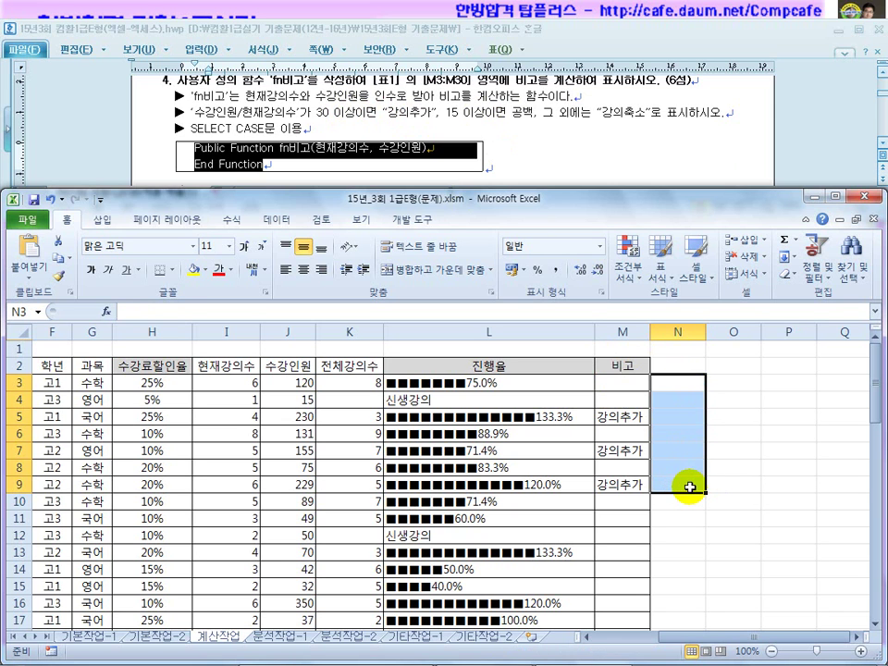
Step: Fill the fn비고 formula from M3 down through M30
click(627, 380)
drag(652, 393, 630, 605)
scroll(641, 536, down, 2)
drag(654, 460, 638, 571)
scroll(639, 578, down, 3)
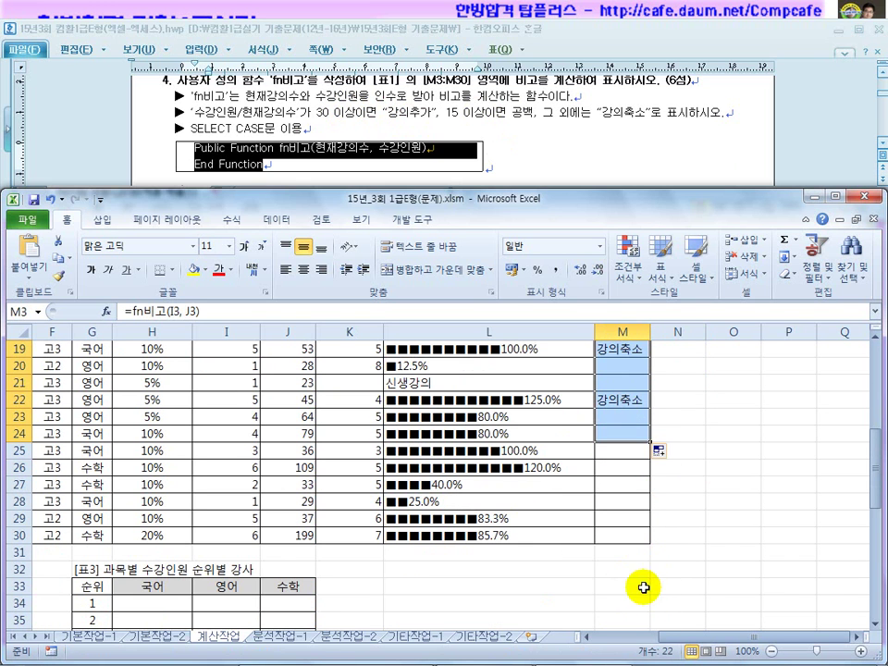
drag(650, 442, 640, 551)
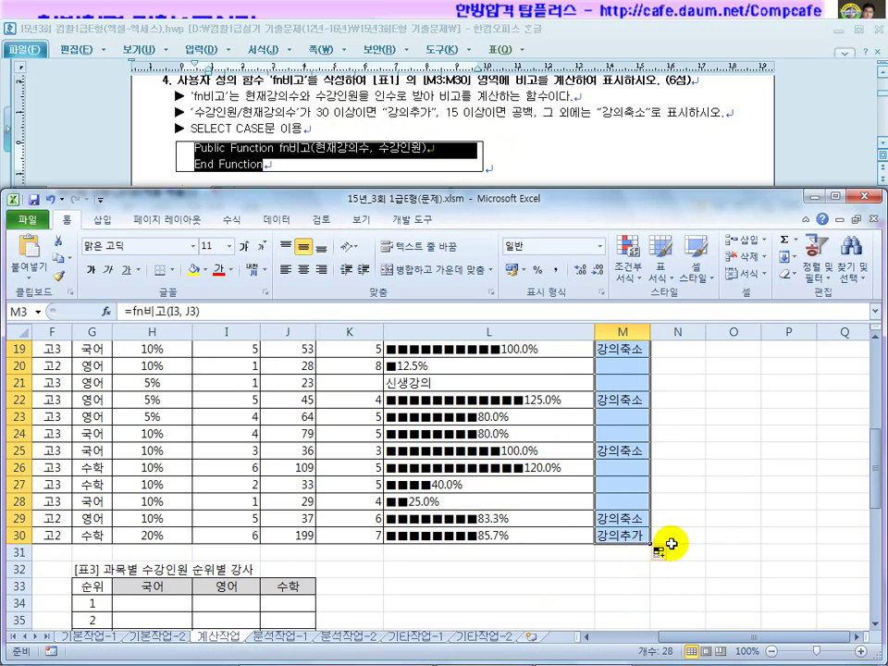
click(674, 534)
Step: Locate [표3] at H34:J36 and read question 5 in the Hangul document, including the required INDEX, MATCH and LARGE functions
drag(671, 638, 528, 638)
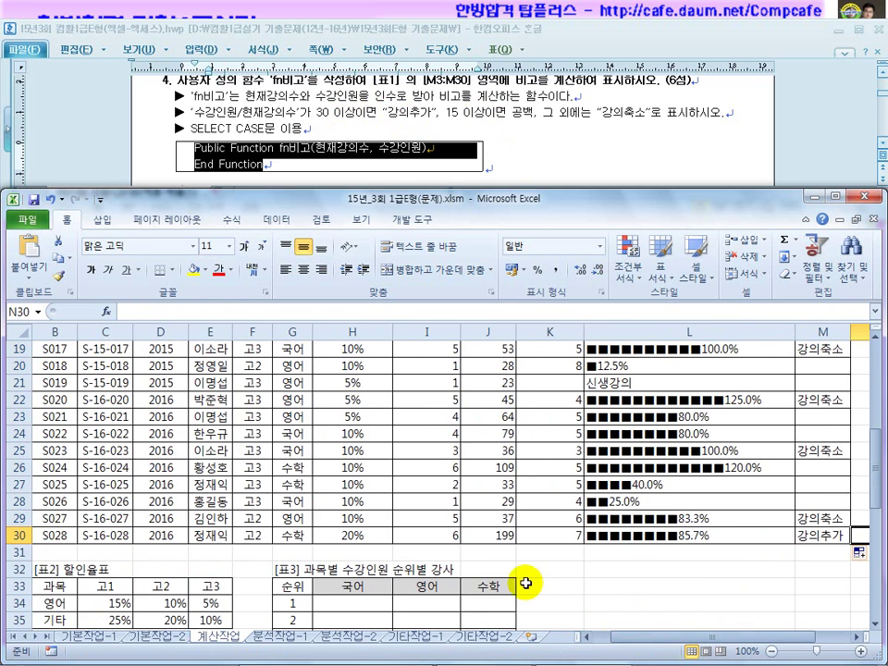
scroll(440, 519, down, 3)
click(352, 449)
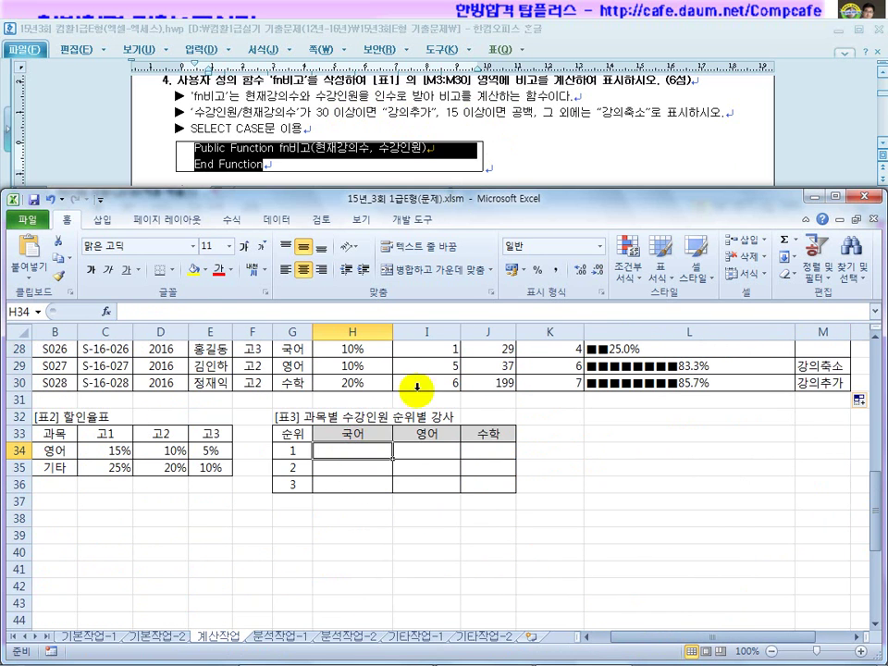
click(504, 147)
scroll(504, 147, down, 2)
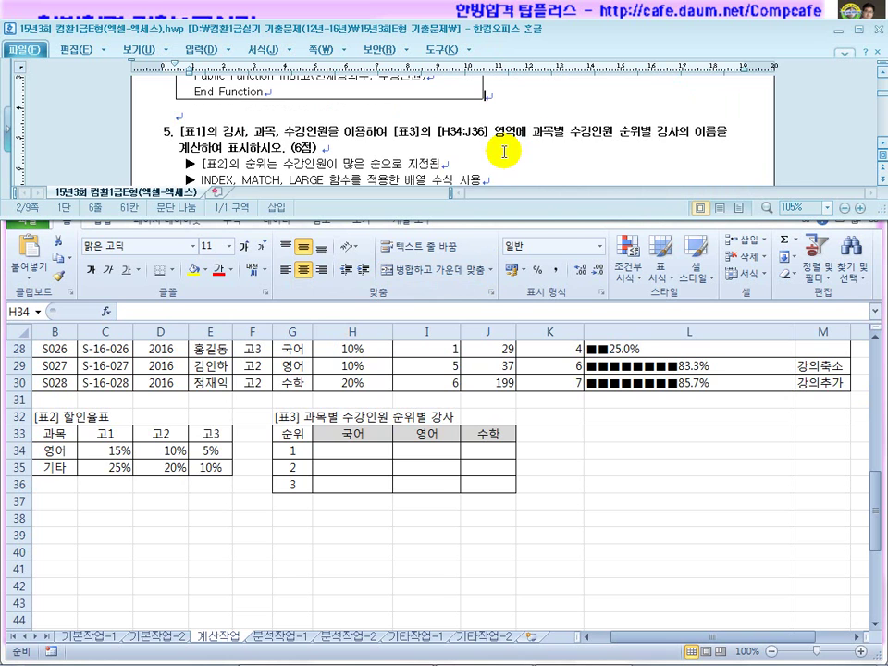
scroll(504, 151, down, 2)
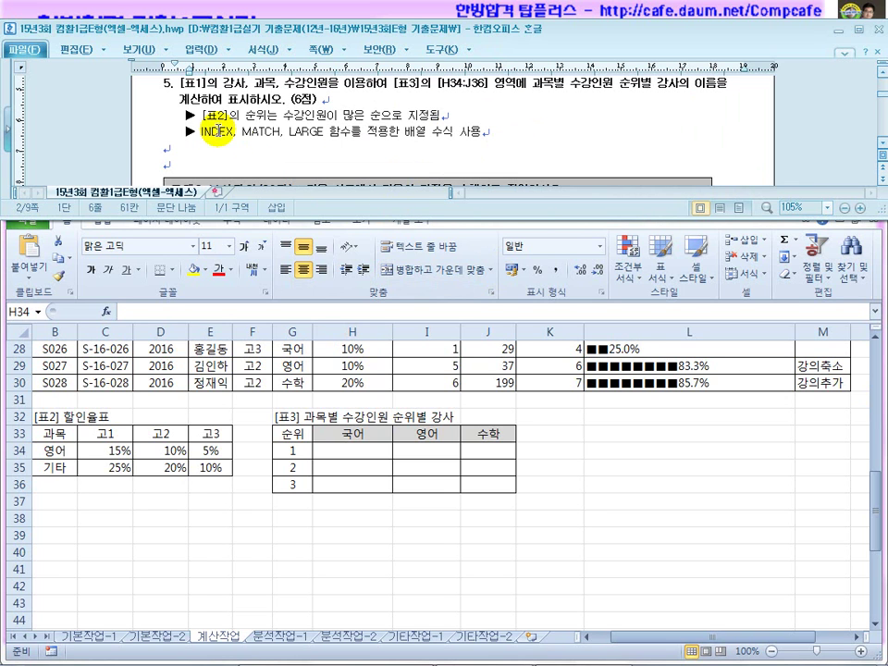
click(307, 132)
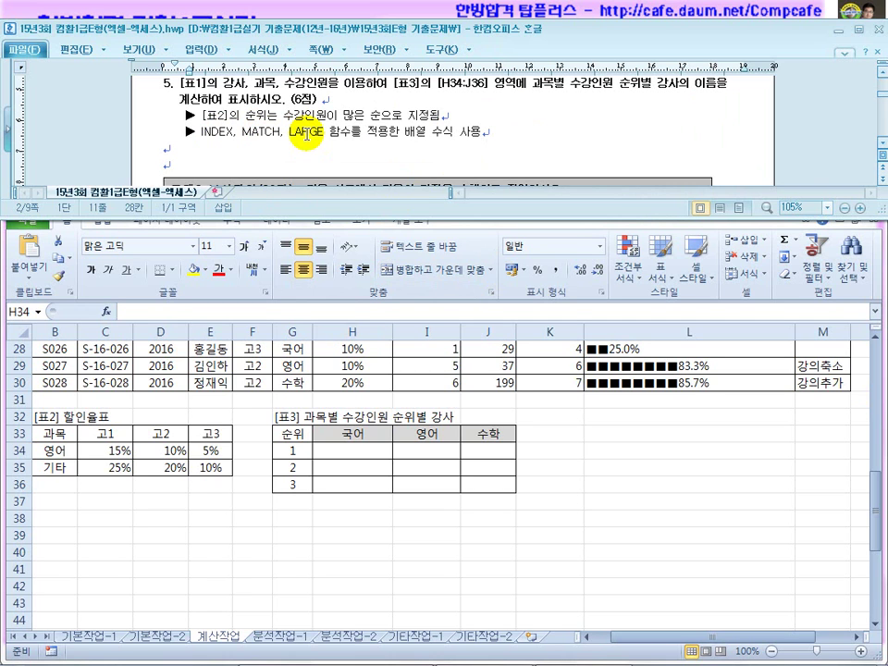
drag(330, 132, 294, 135)
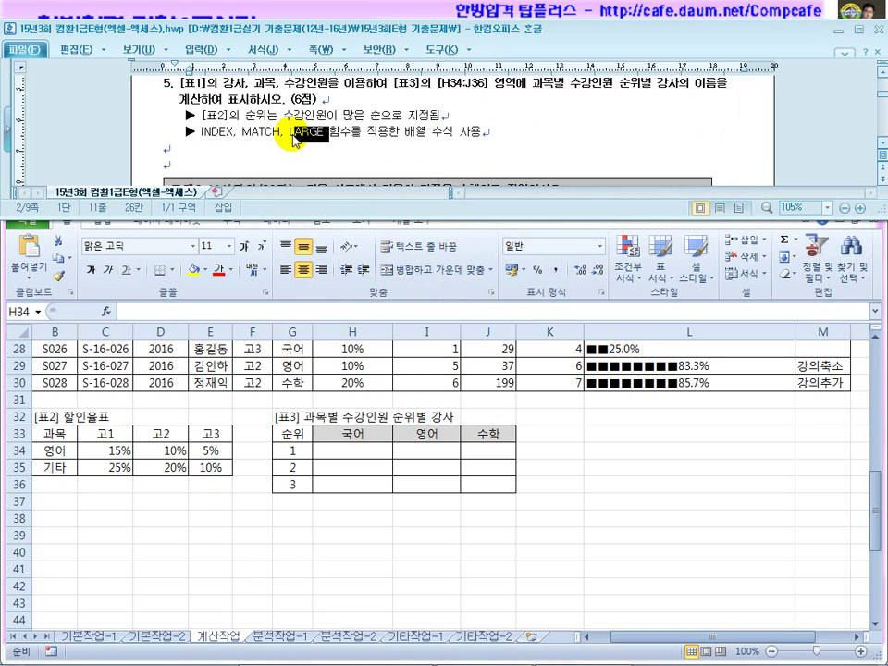
Step: Review question 5's function requirement and the rank numbers in G34:G36 of [표3]
click(294, 135)
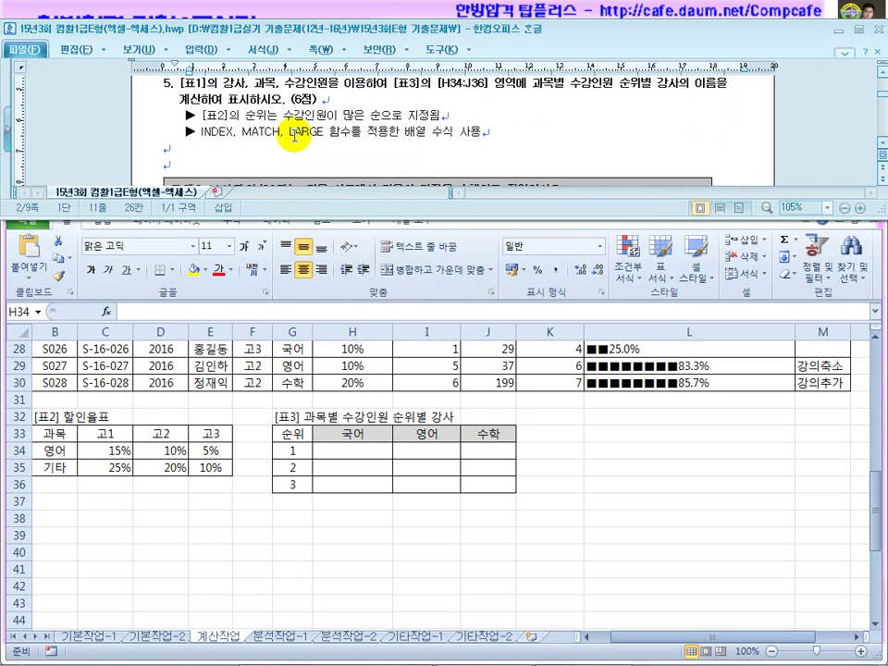
click(294, 472)
click(297, 457)
click(298, 470)
click(298, 484)
drag(299, 450, 298, 489)
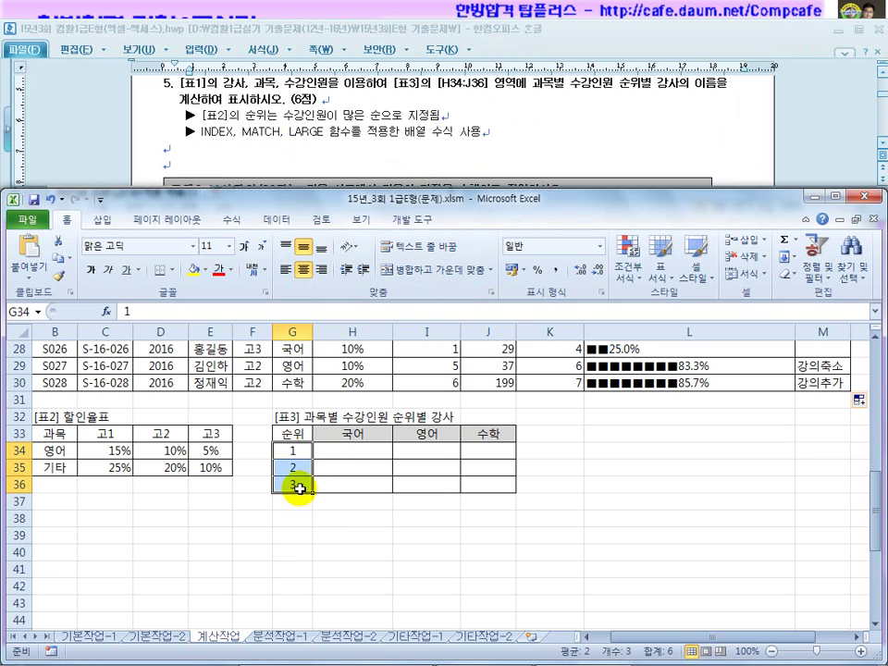
Step: Start the H34 formula as =large((), with one empty parenthesis pair for the array condition
click(345, 452)
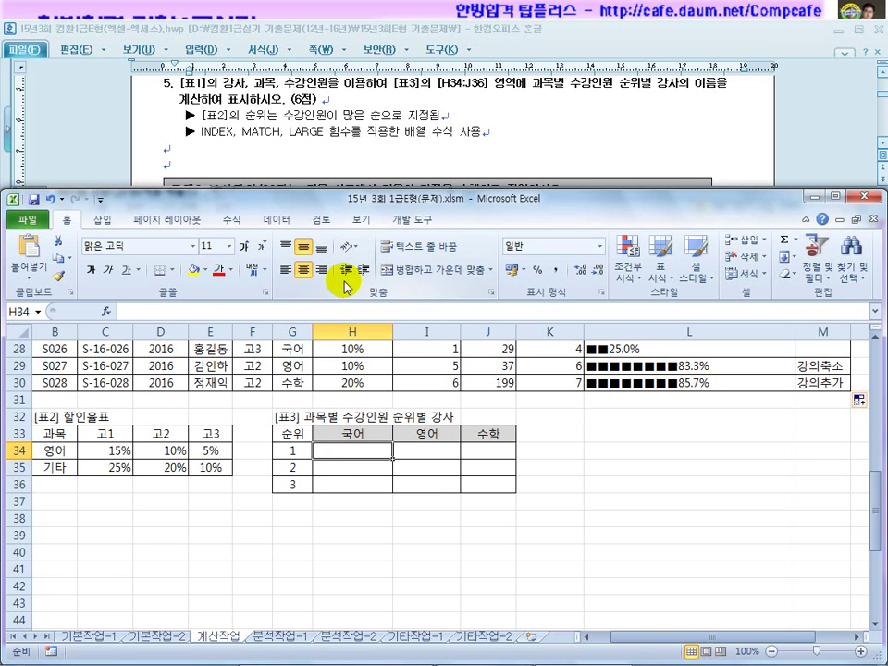
text(=lar)
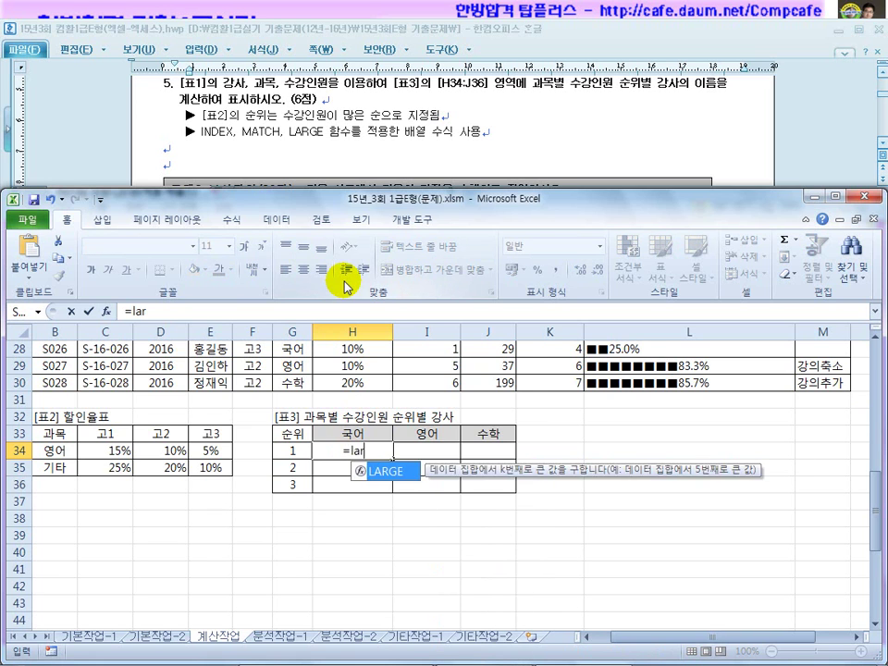
text(ge()
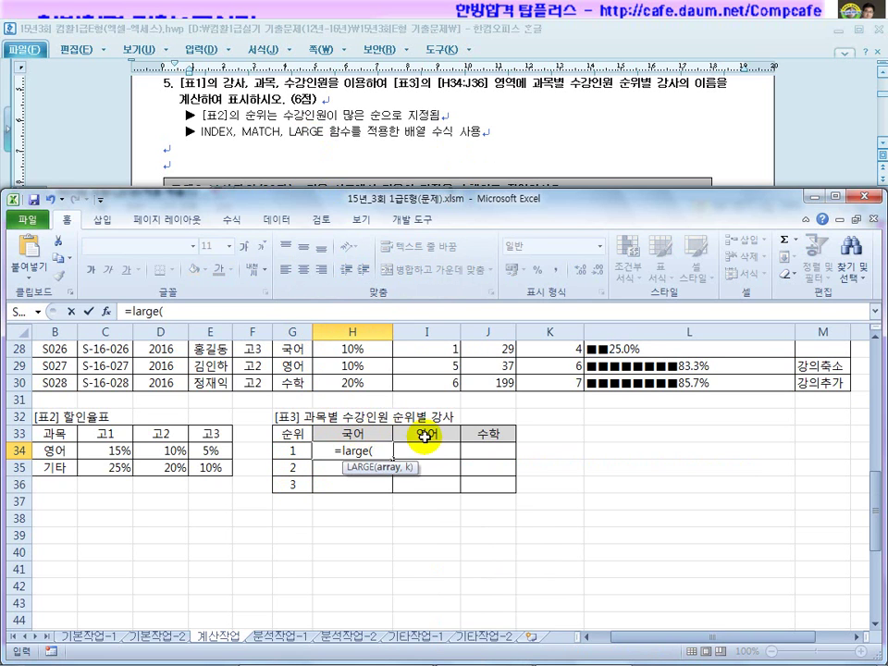
drag(875, 491, 875, 481)
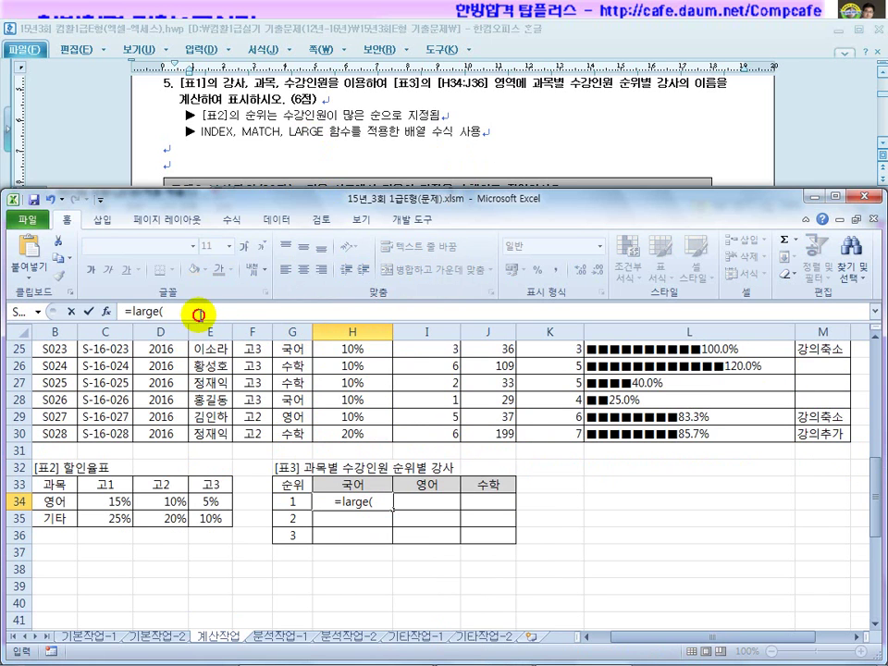
click(199, 315)
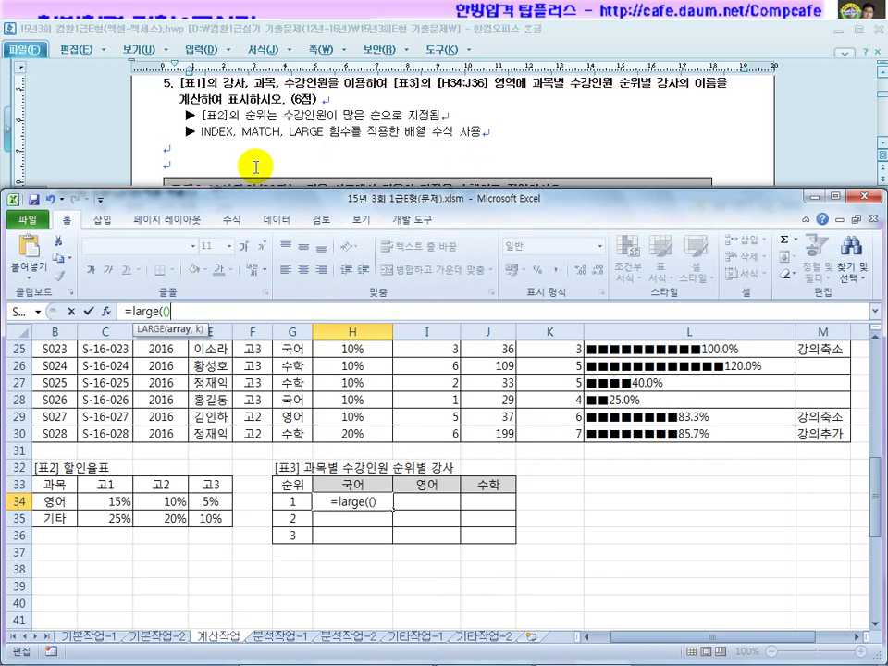
text(,)
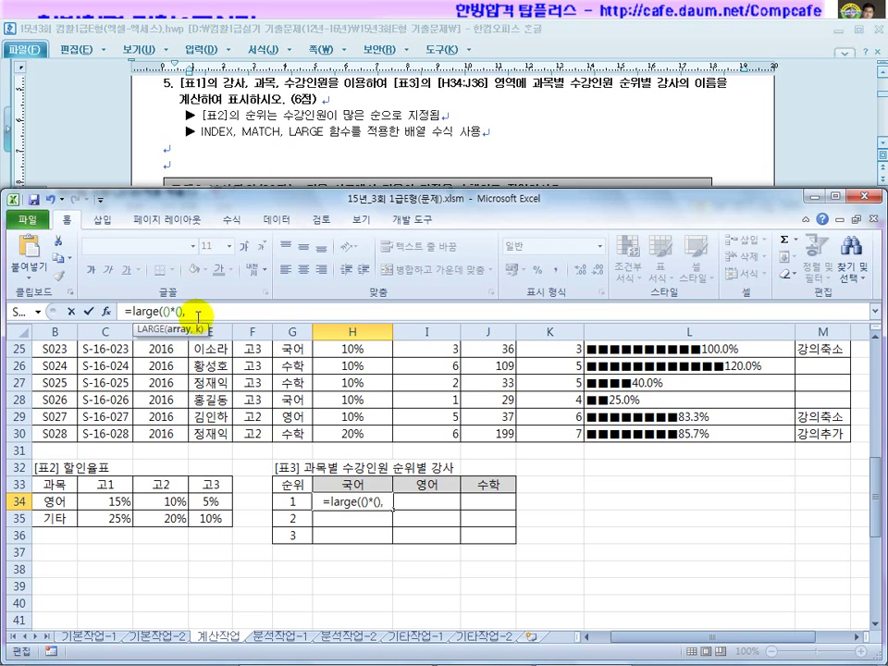
drag(170, 311, 186, 311)
key(Delete)
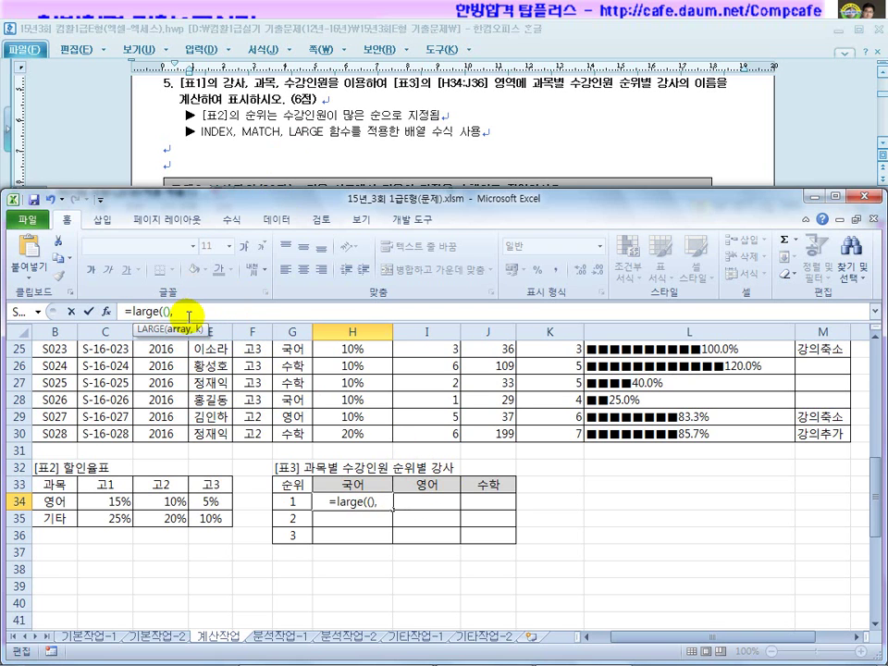
Step: Set the LARGE function's k argument to the rank cell $G34 and close the function
click(292, 502)
key(BackSpace)
key(BackSpace)
key(BackSpace)
text(1)
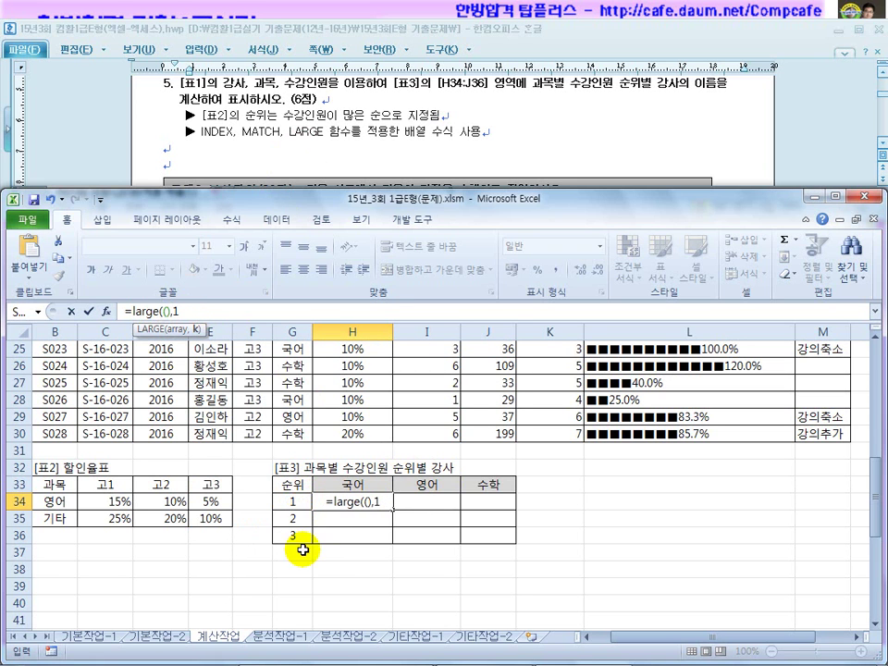
click(304, 502)
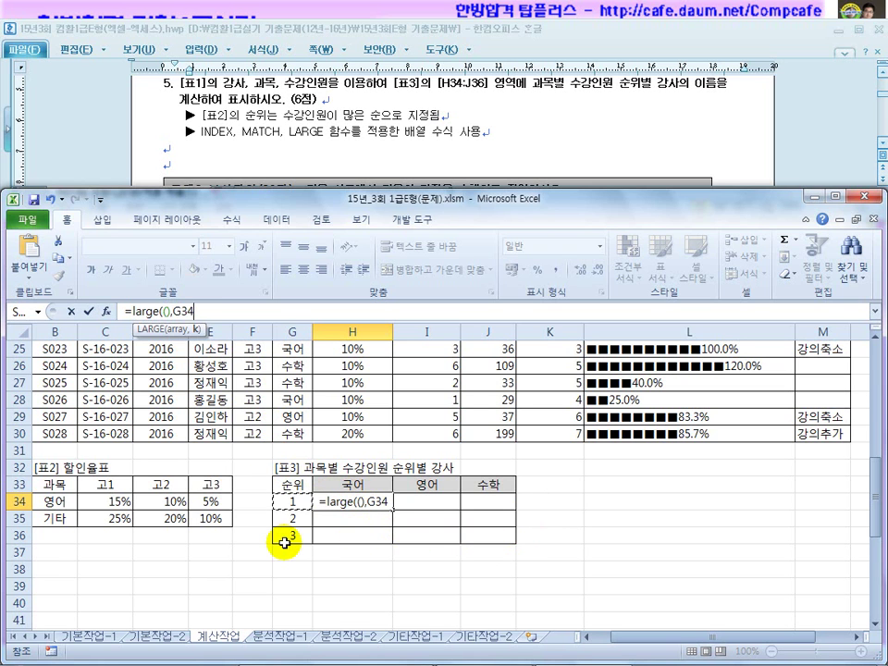
key(F4)
key(F4)
key(F4)
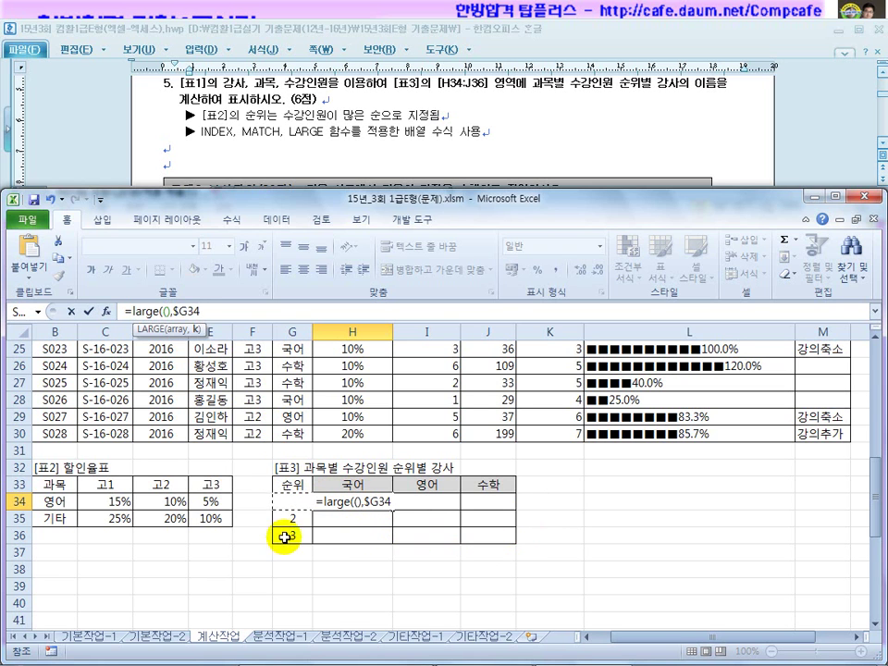
text())
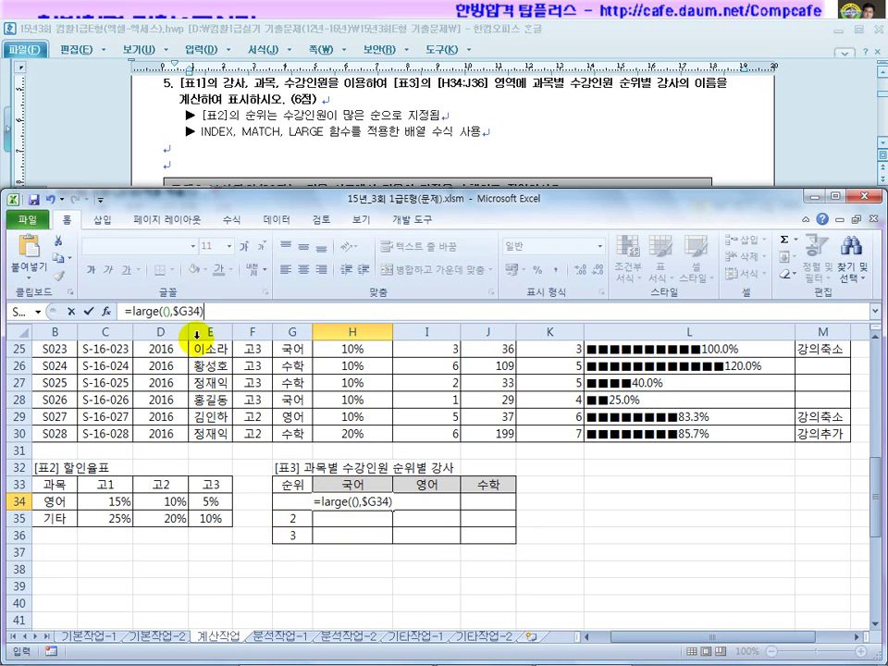
Step: Enter the subject condition $G$3:$G$30=H$33 inside the empty parentheses of the LARGE formula
click(165, 311)
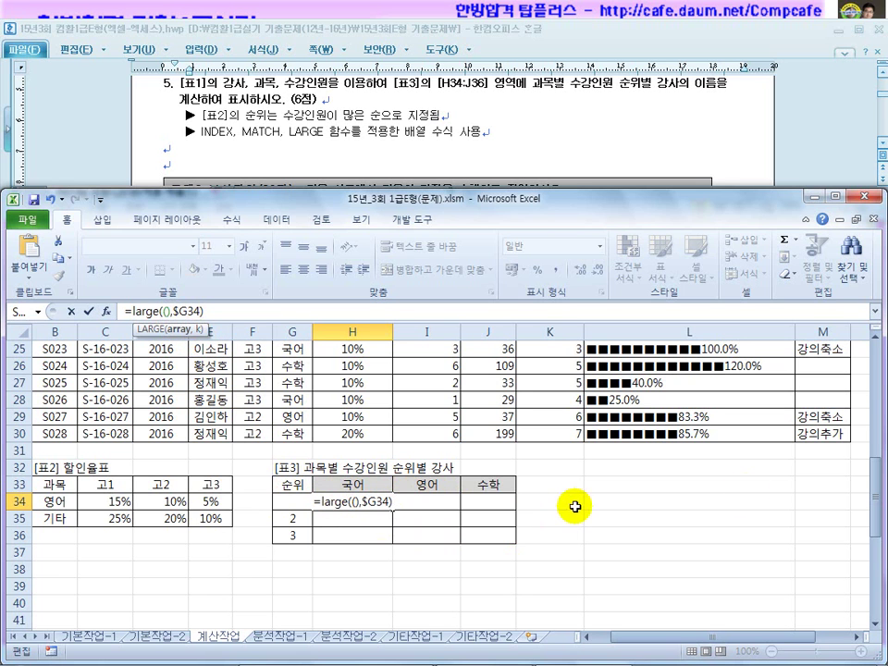
drag(873, 475, 865, 337)
drag(293, 382, 306, 539)
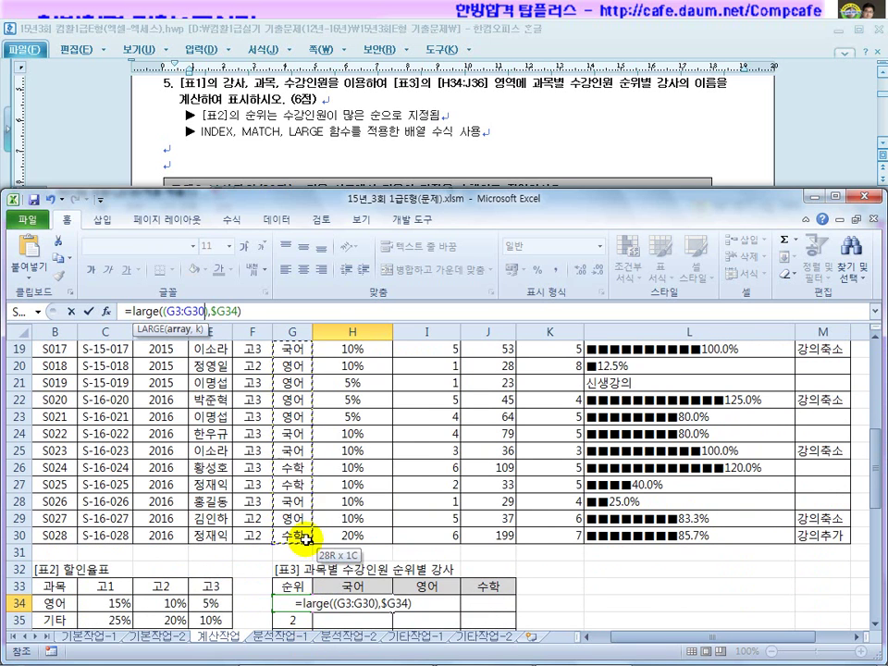
key(F4)
text(=)
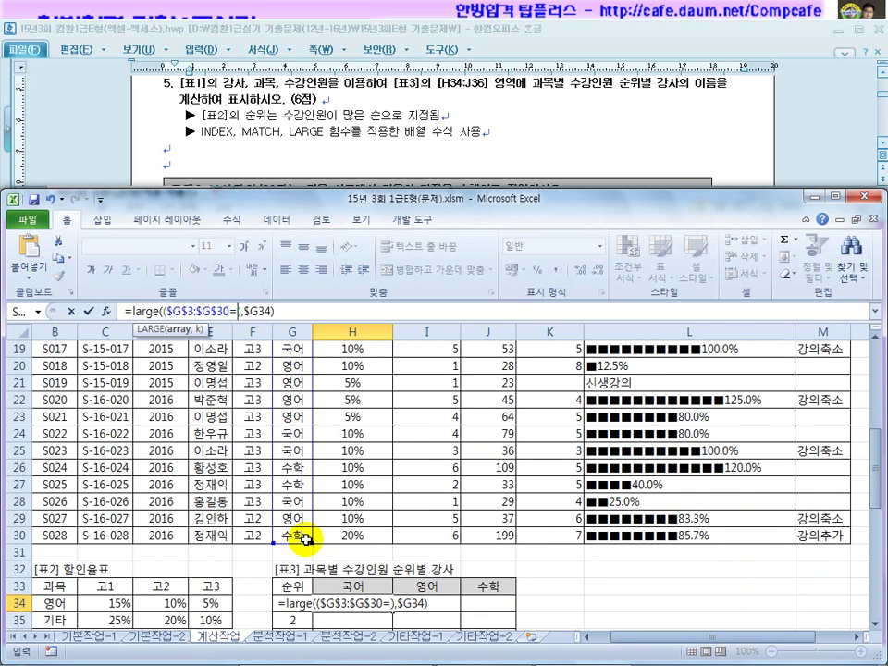
click(347, 584)
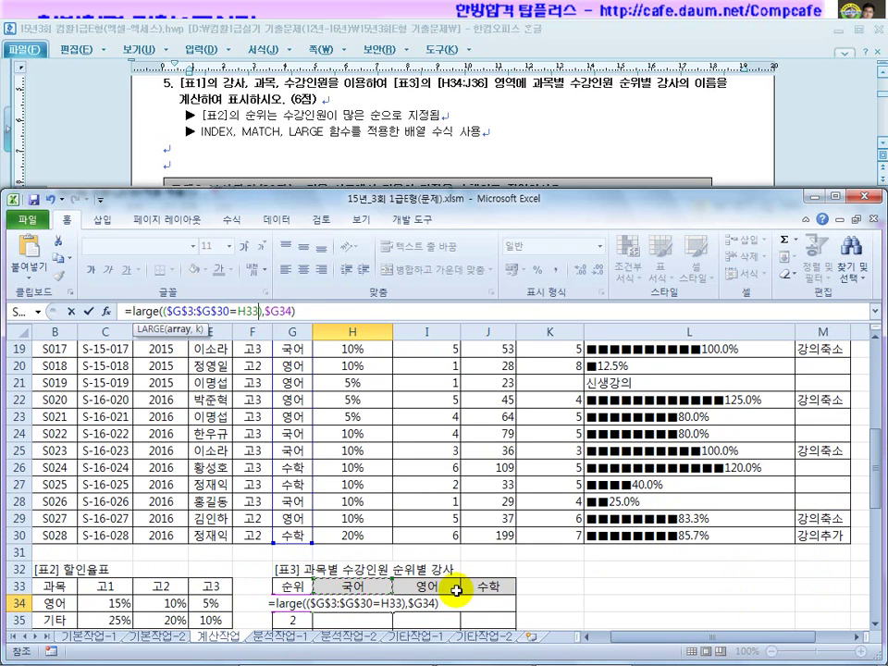
key(F4)
key(F4)
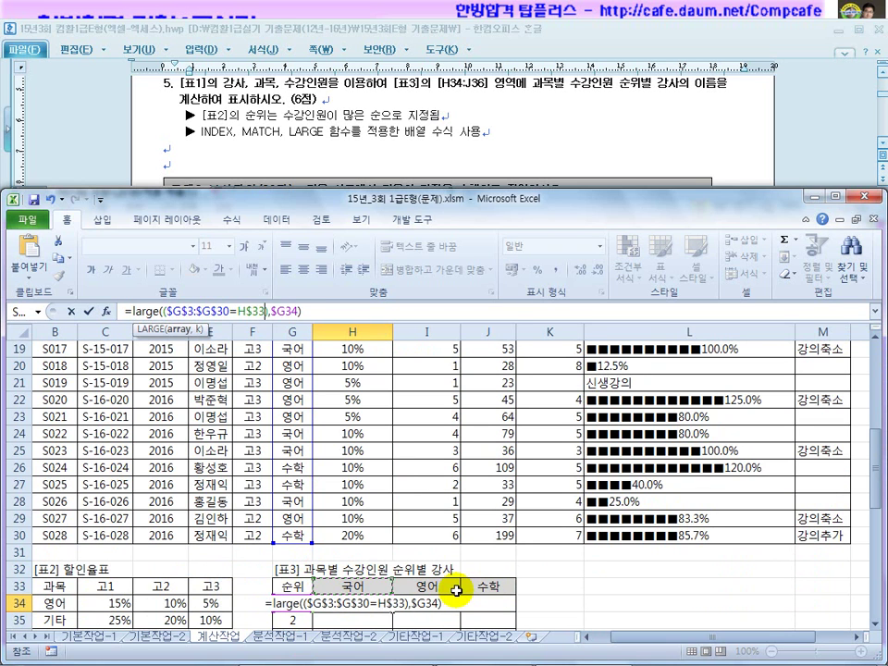
Step: Review the subject condition in H34's formula and add the multiplication operator * after it
click(312, 311)
click(268, 312)
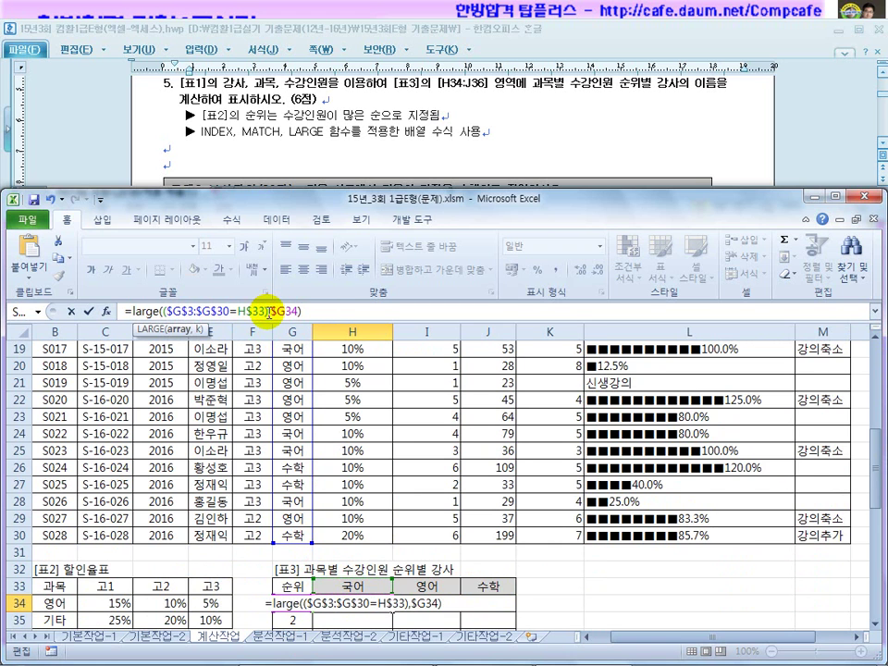
drag(268, 312, 165, 312)
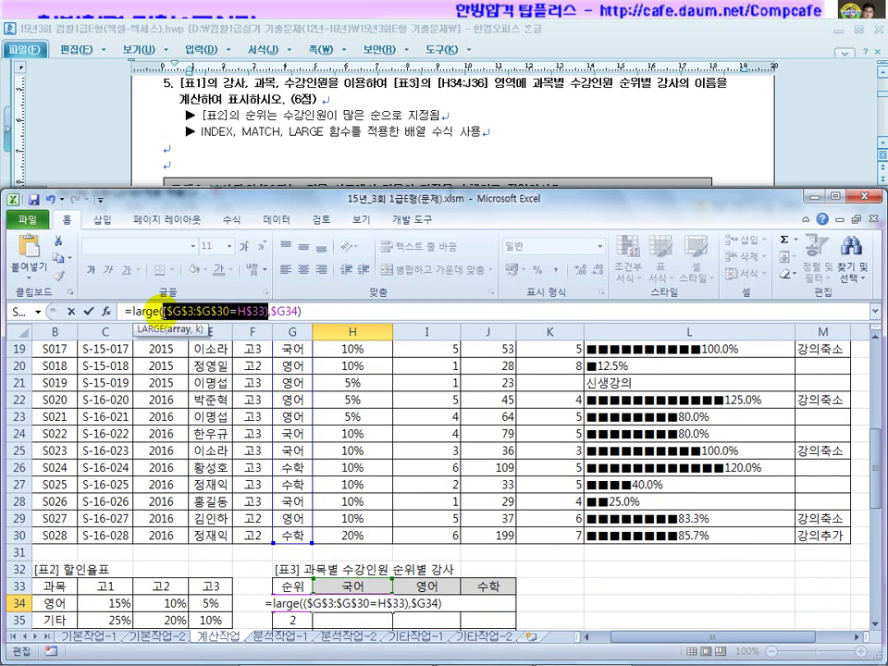
click(266, 313)
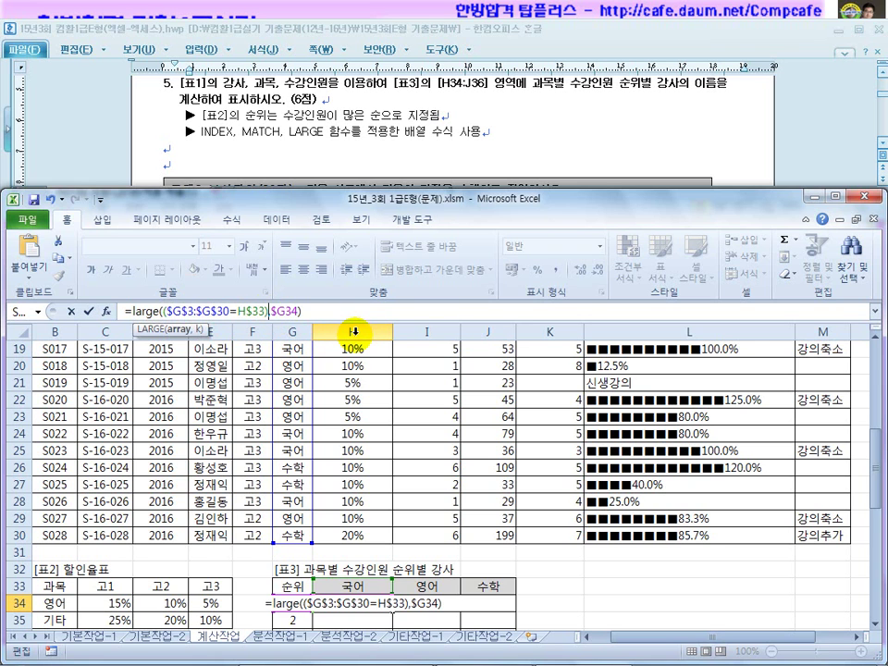
text(*)
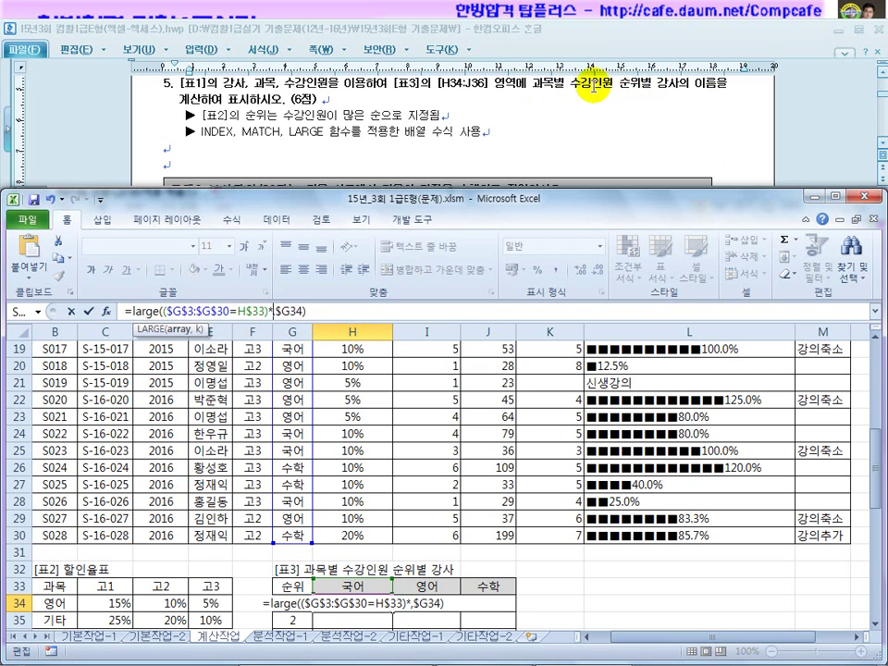
drag(265, 311, 162, 313)
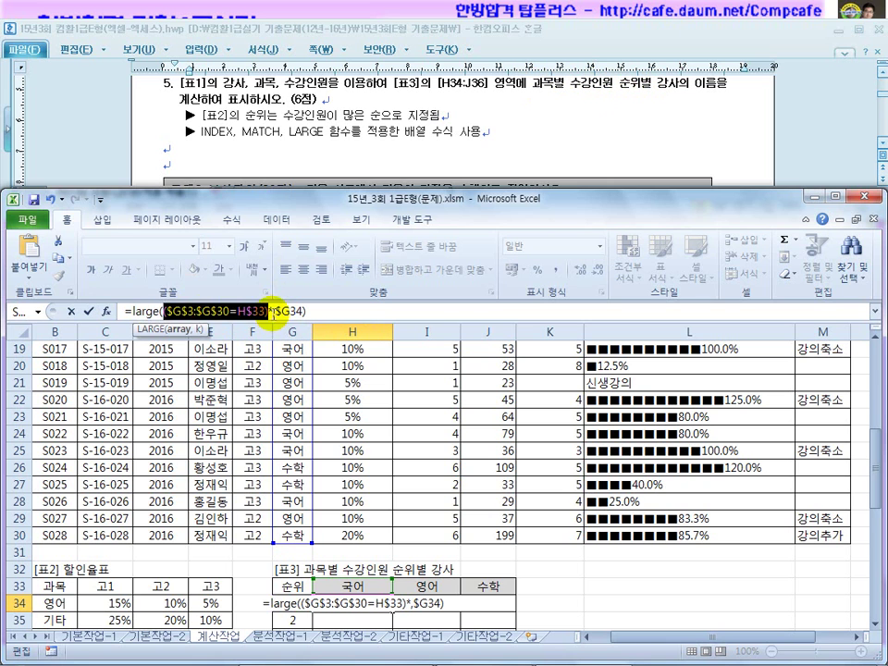
click(140, 312)
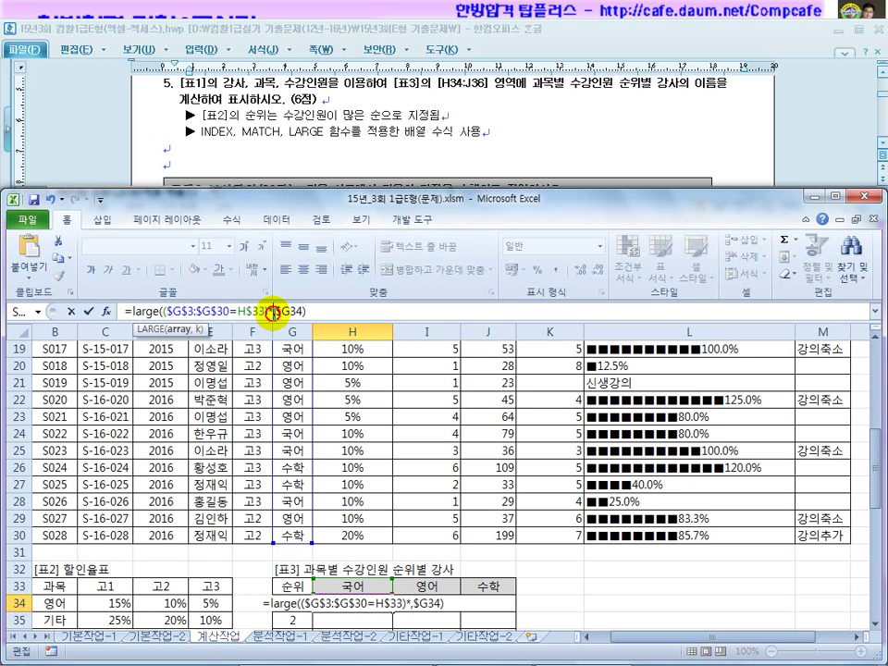
Step: Complete the LARGE formula with $J$3:$J$30 and fill it as an array formula across H34:J36
drag(875, 476, 876, 382)
drag(524, 389, 504, 606)
key(F4)
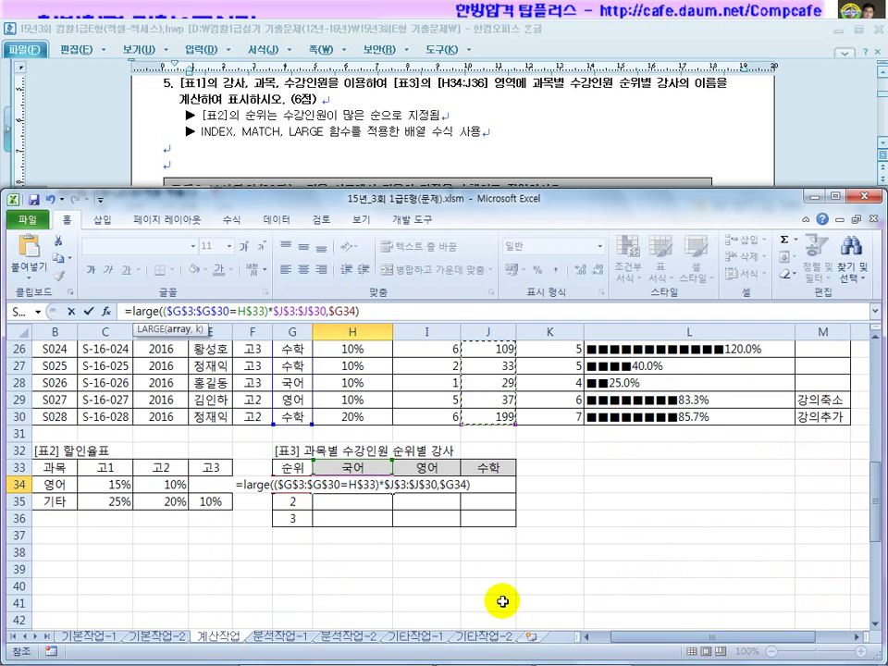
key(ctrl+shift+Return)
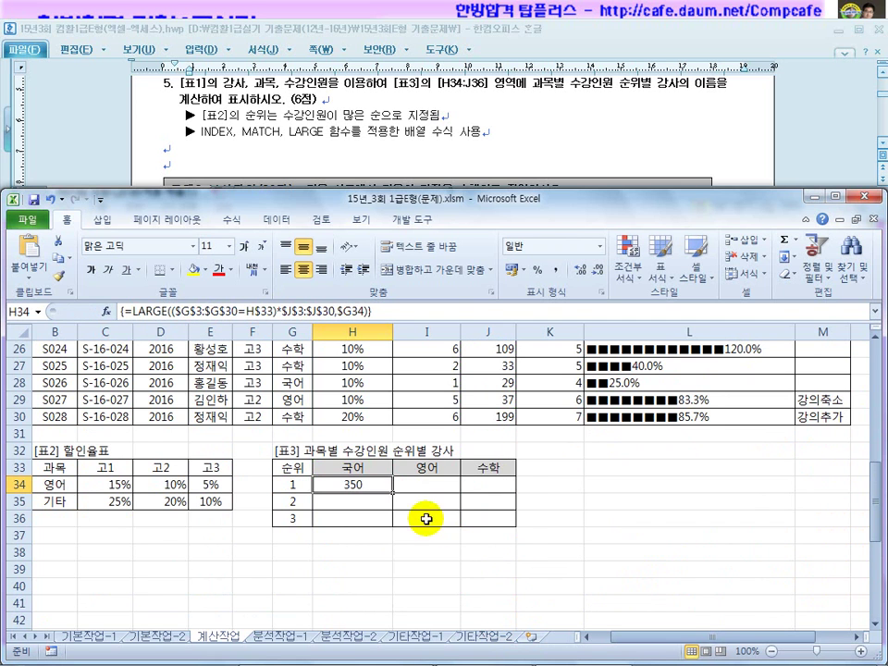
drag(393, 495, 507, 532)
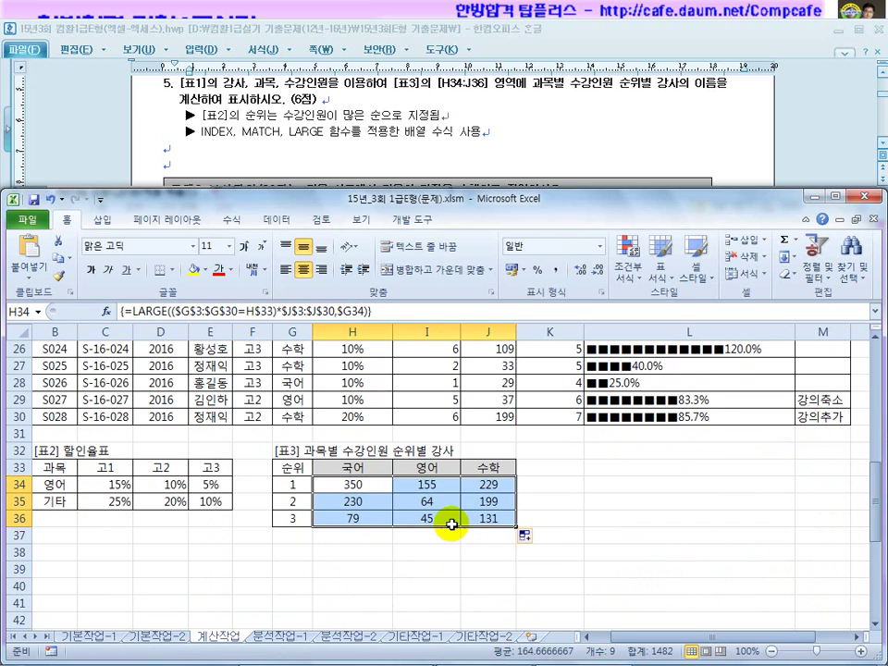
Step: Check the LARGE results in H34:J36 against the matching 과목 and 수강인원 rows of [표1]
click(359, 489)
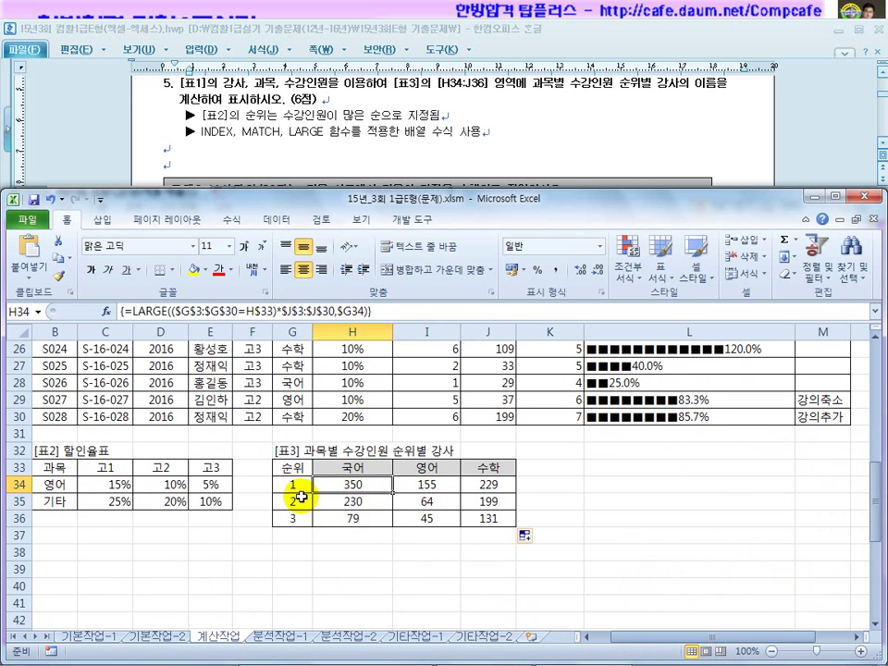
click(424, 485)
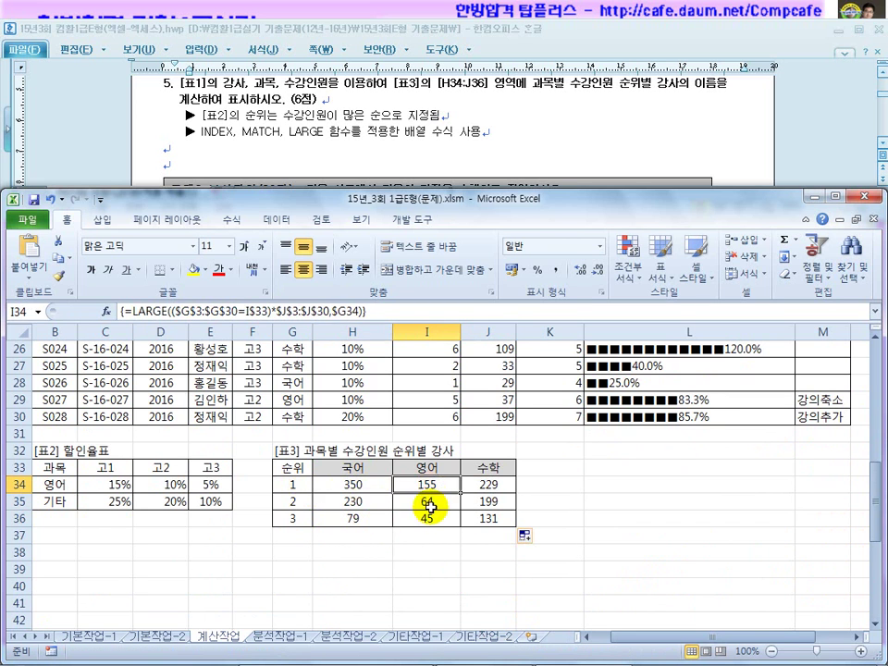
scroll(431, 508, up, 8)
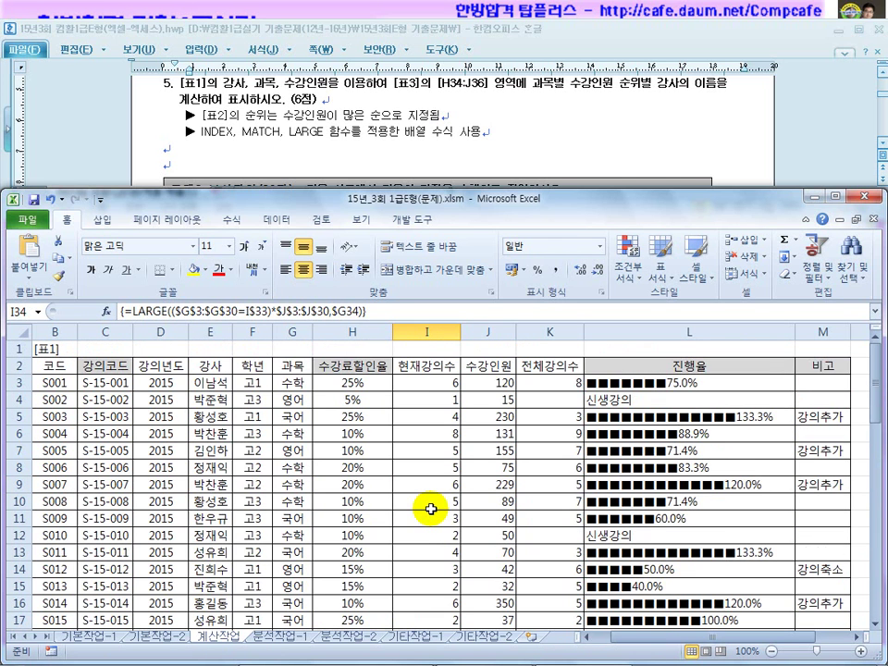
scroll(431, 509, down, 2)
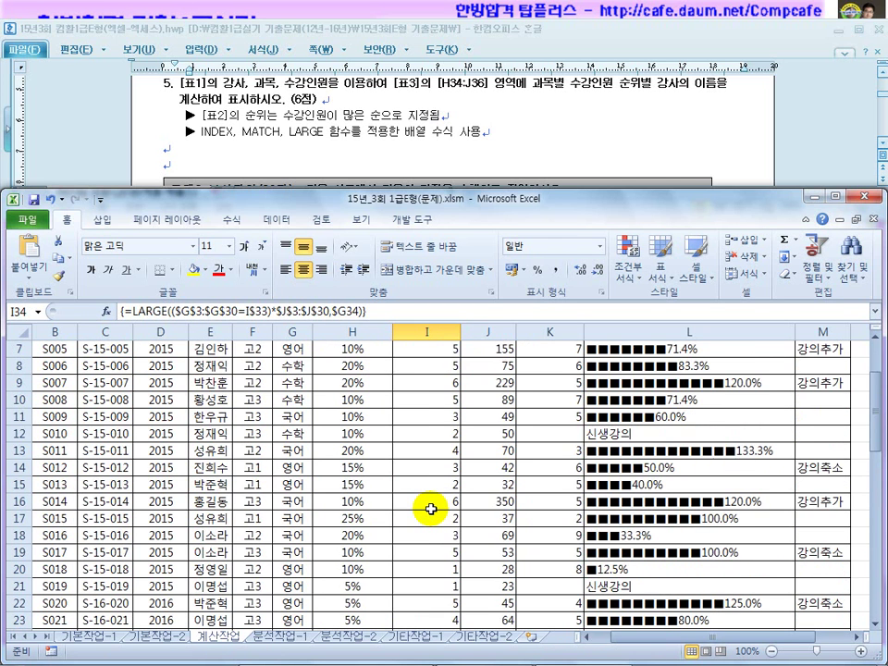
scroll(431, 508, down, 1)
drag(490, 454, 289, 455)
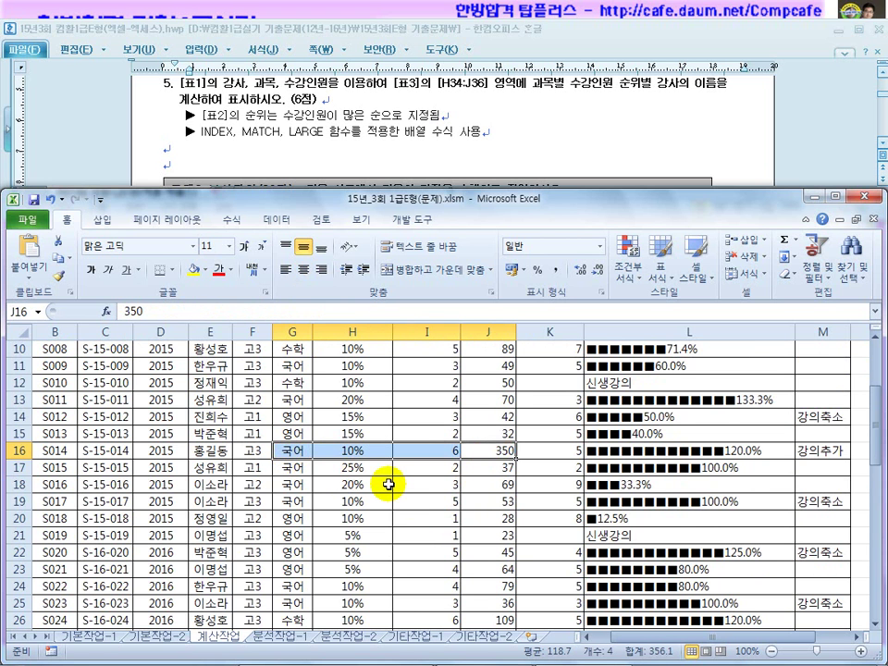
scroll(392, 482, down, 5)
click(433, 502)
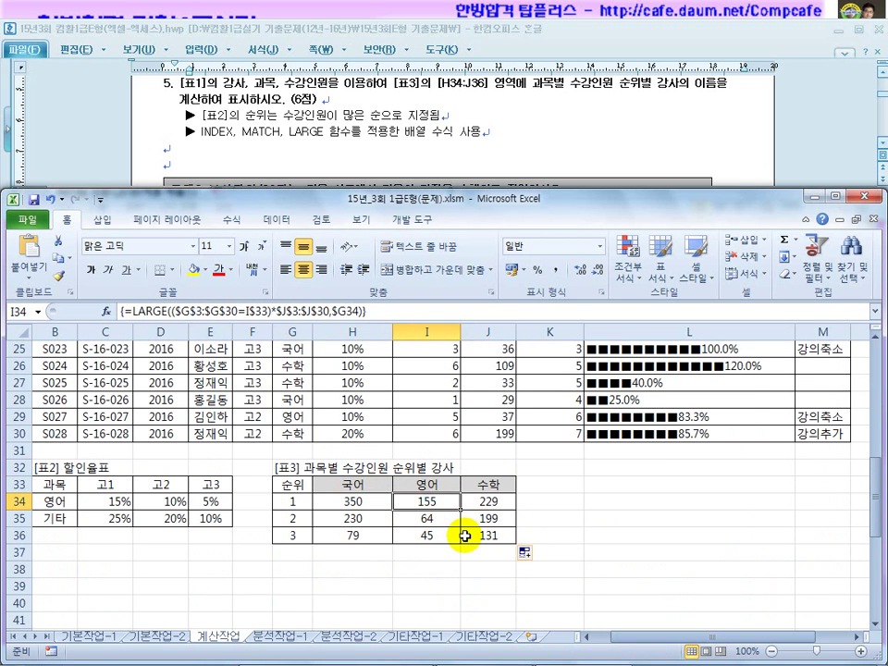
scroll(463, 534, up, 4)
scroll(463, 534, up, 3)
drag(491, 400, 310, 400)
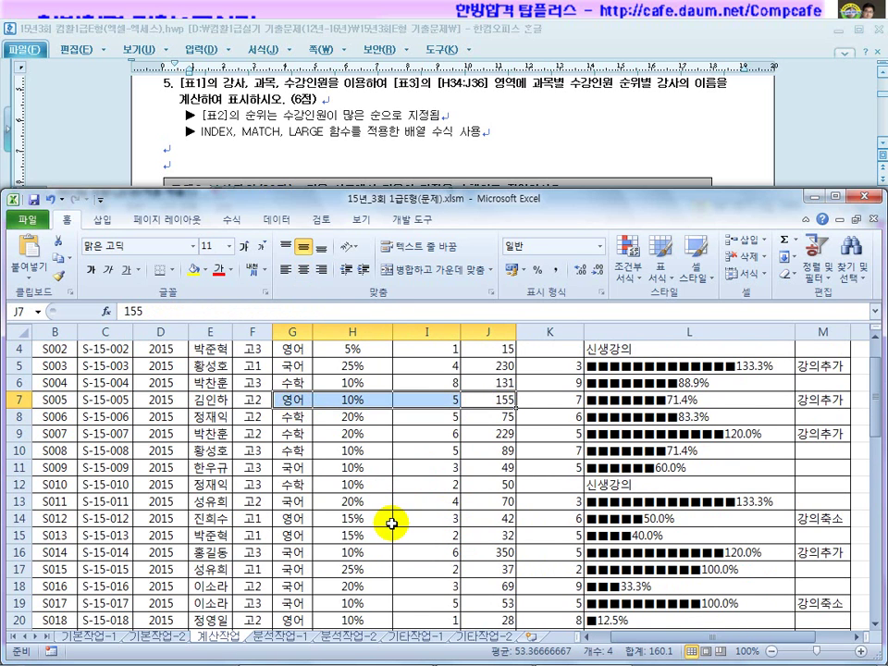
drag(493, 367, 331, 382)
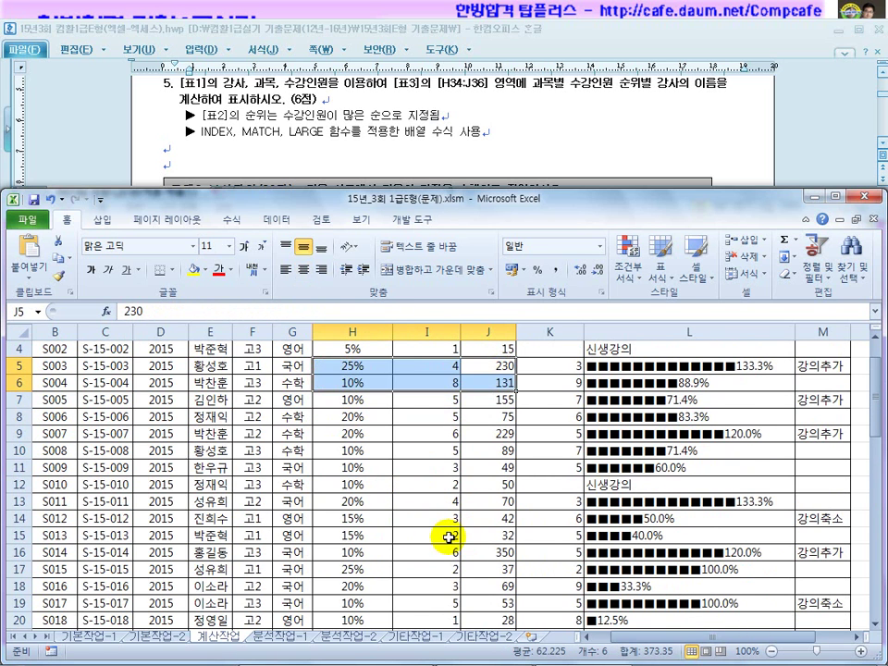
Step: Locate the row in [표1]'s 수강인원 column that holds H34's LARGE value, going down from J3
scroll(453, 504, down, 9)
click(352, 400)
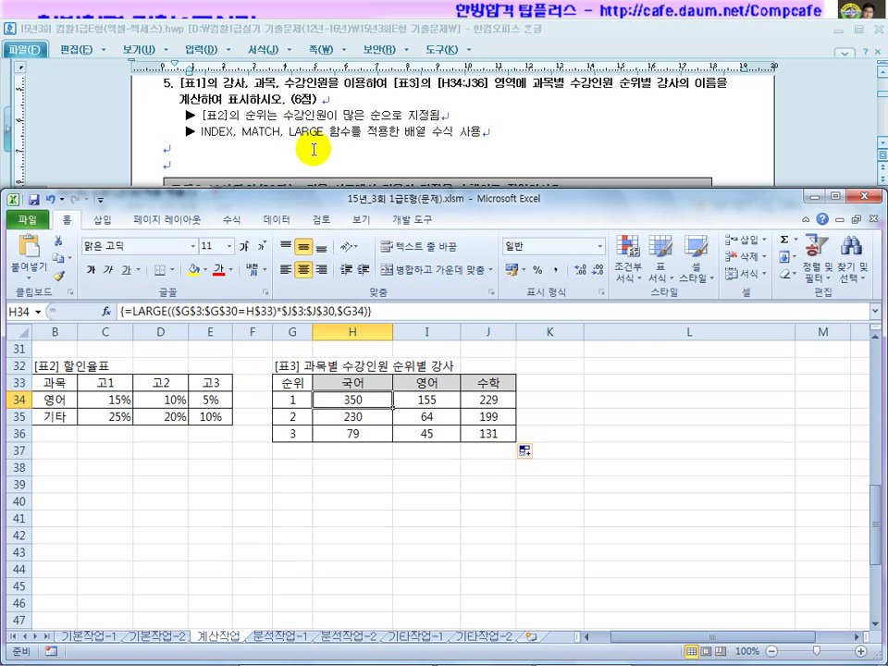
scroll(389, 421, up, 7)
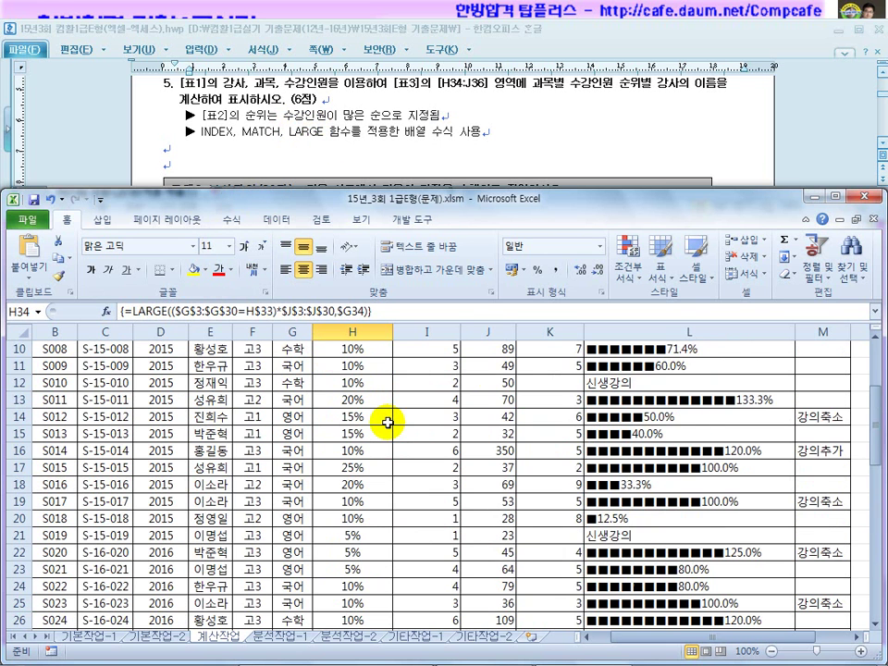
scroll(394, 422, up, 3)
click(495, 383)
key(Down)
key(Down)
key(Down)
key(Down)
key(Down)
key(Down)
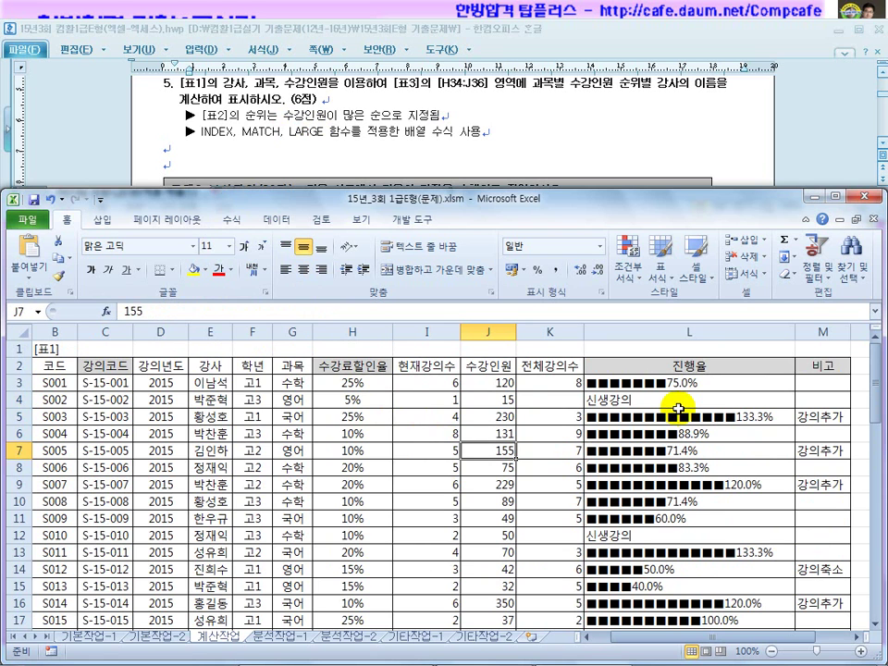
key(Down)
key(Down)
key(Down)
key(Down)
key(Down)
key(Down)
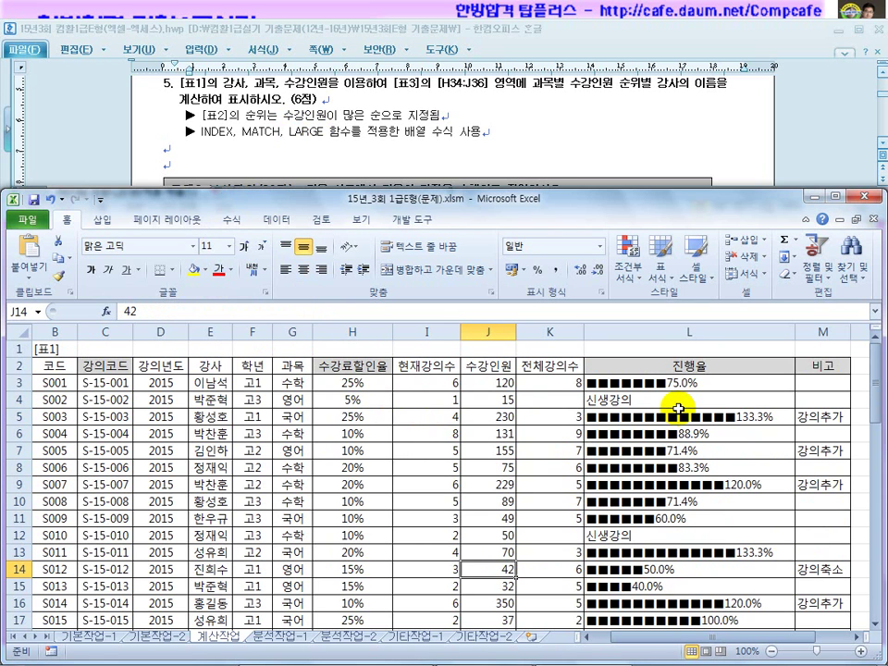
key(Down)
scroll(676, 412, down, 3)
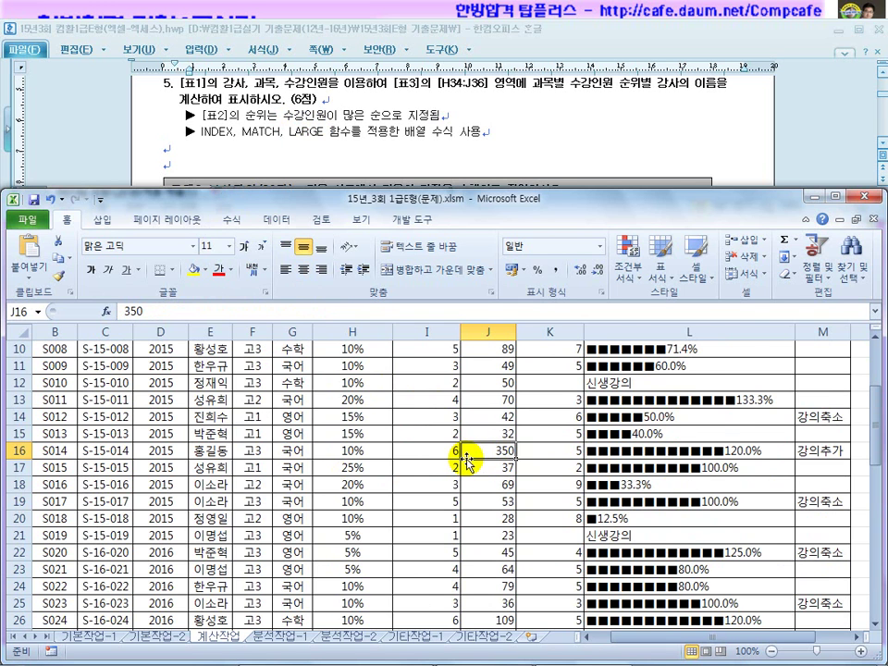
scroll(468, 460, down, 5)
Step: Begin wrapping H34's formula in MATCH( so LARGE becomes the lookup value, and review LARGE's arguments
click(350, 505)
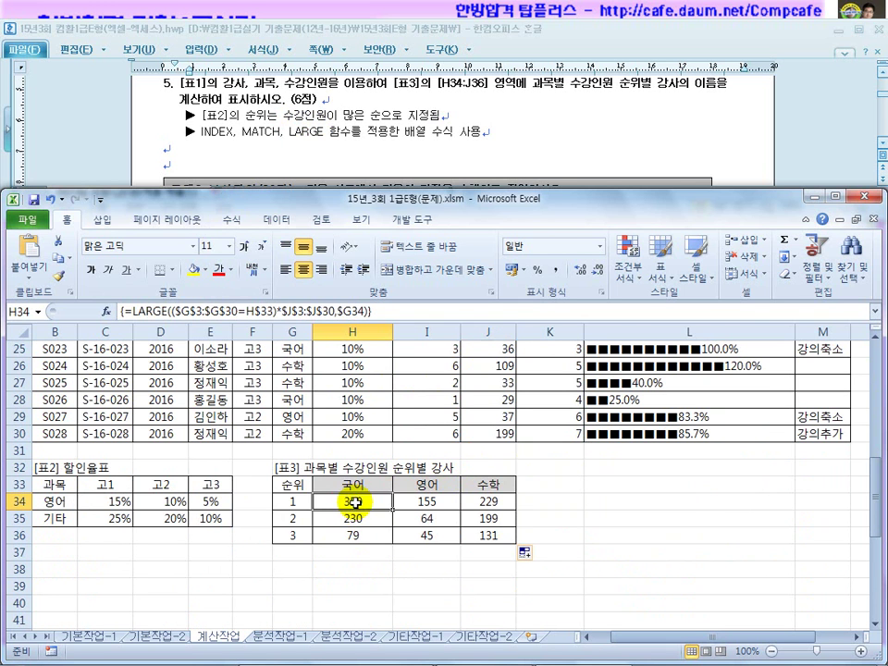
click(138, 311)
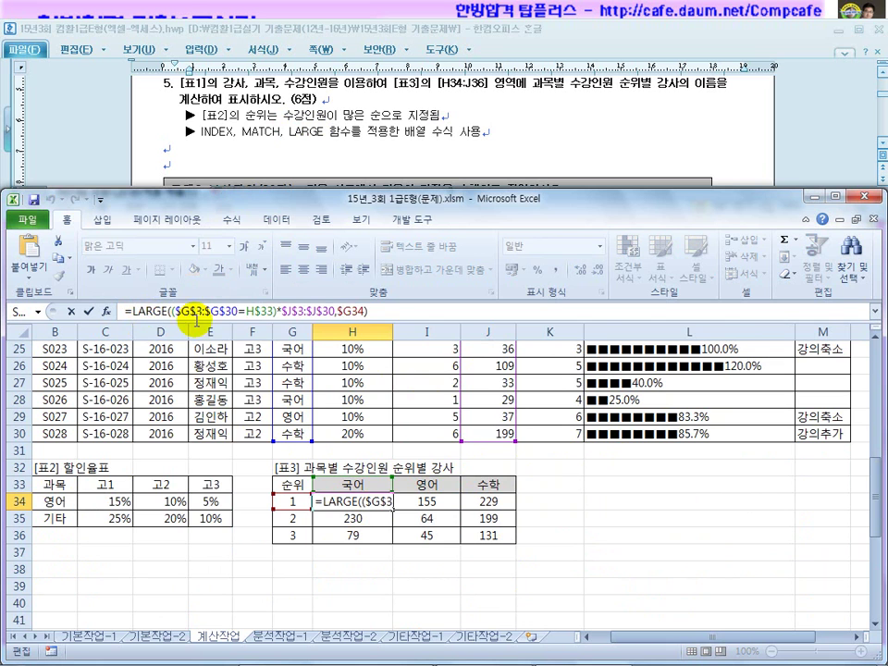
text(match)
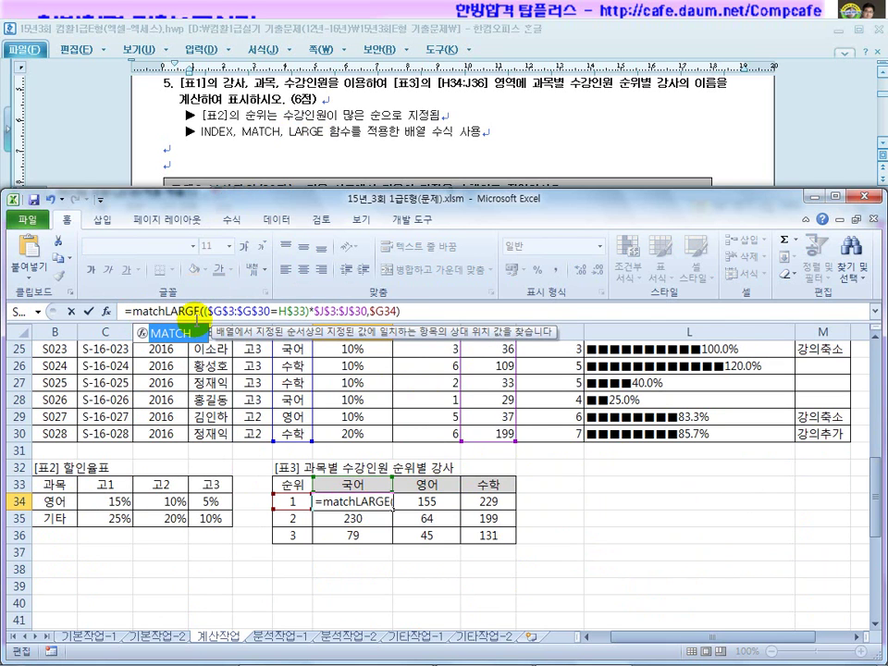
text(()
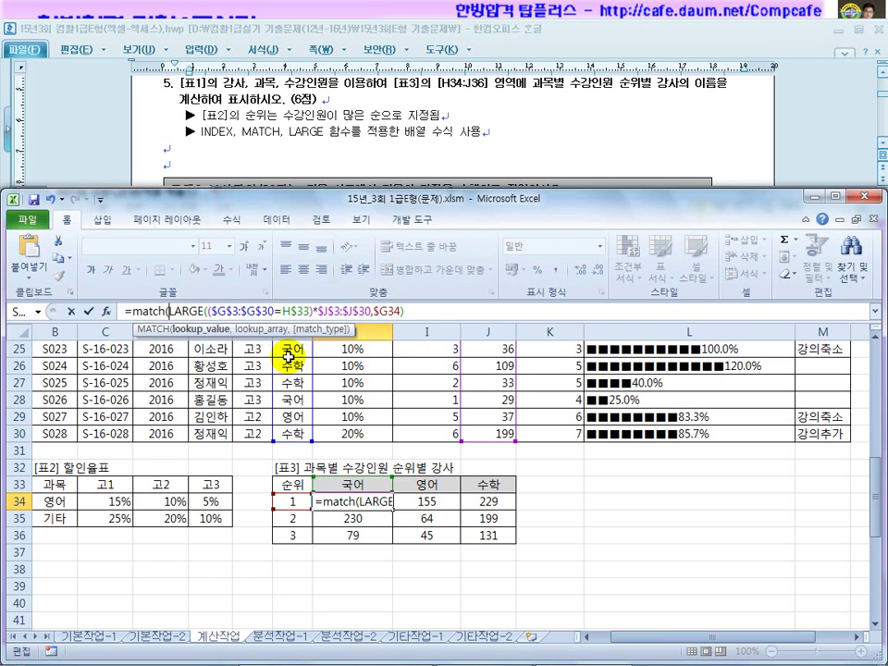
click(373, 313)
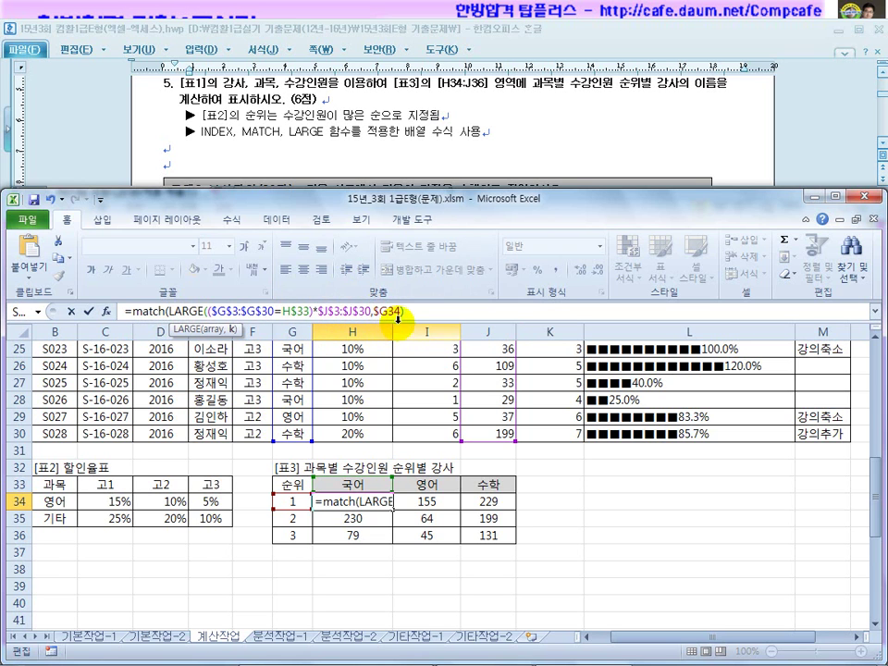
double_click(401, 312)
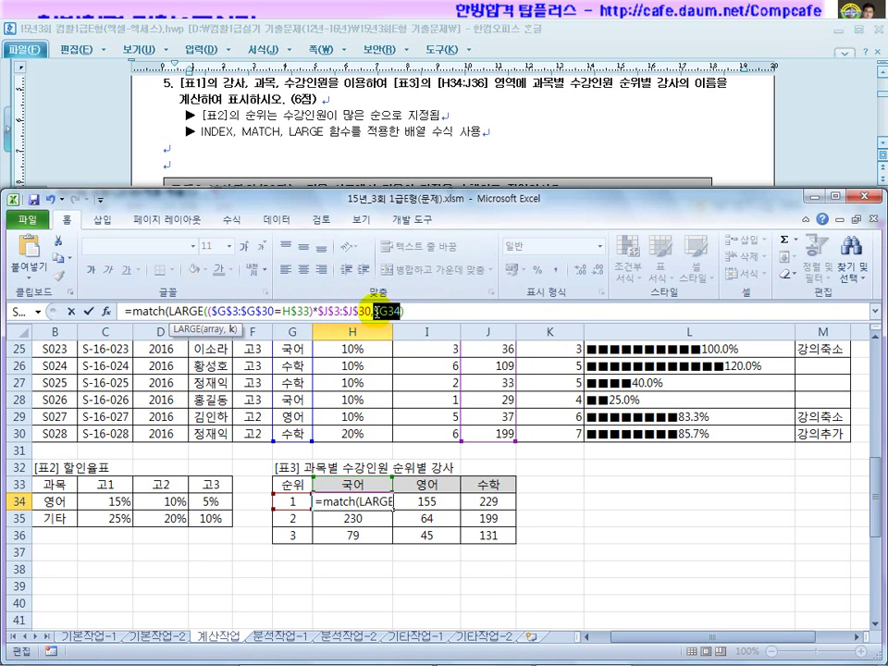
click(212, 313)
text(()
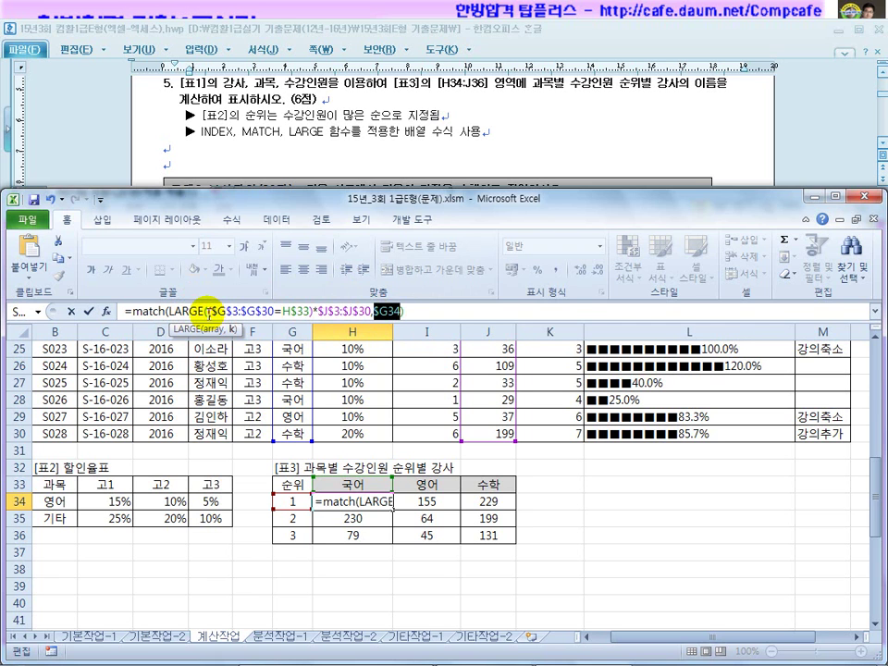
Step: Copy LARGE's array expression ($G$3:$G$30=H$33)*$J$3:$J$30 and insert it as MATCH's lookup array
drag(211, 313, 319, 312)
drag(377, 312, 387, 311)
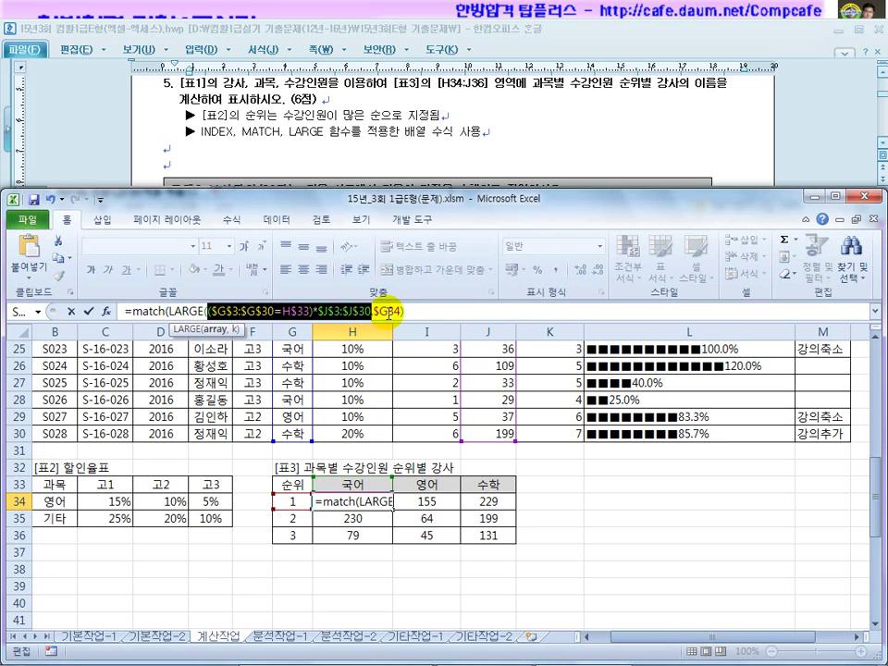
drag(388, 311, 374, 312)
key(ctrl+c)
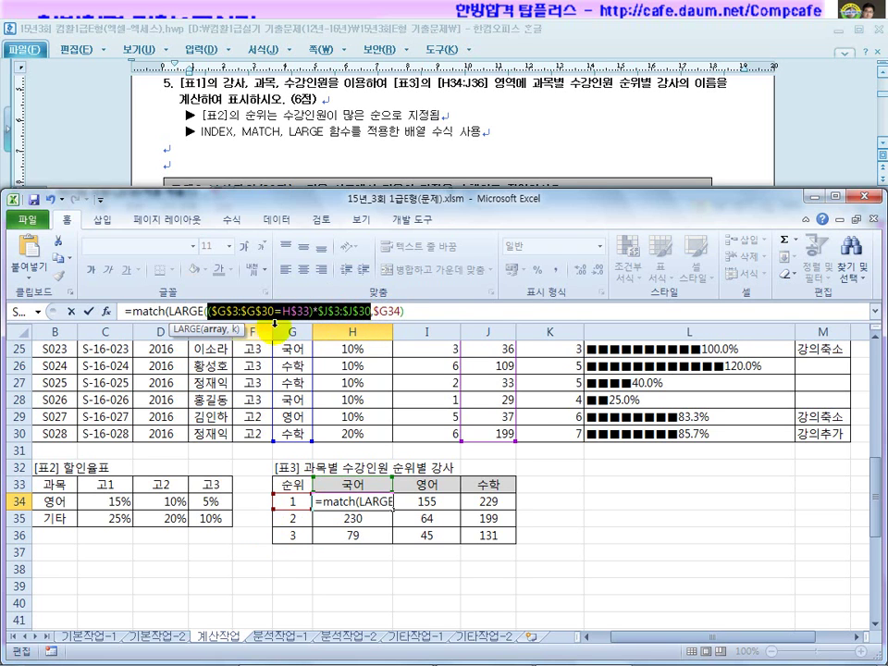
click(418, 314)
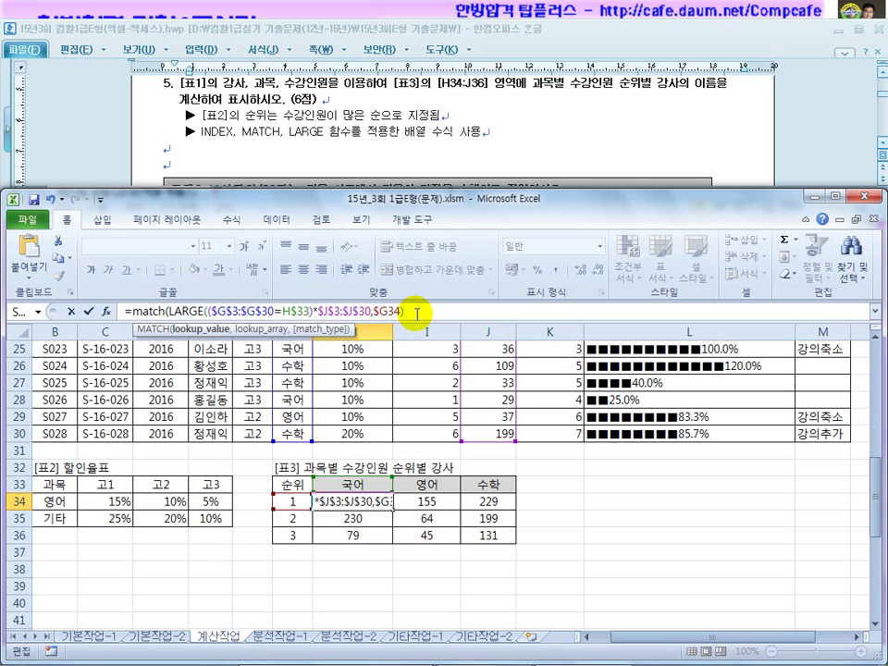
text(,)
key(ctrl+v)
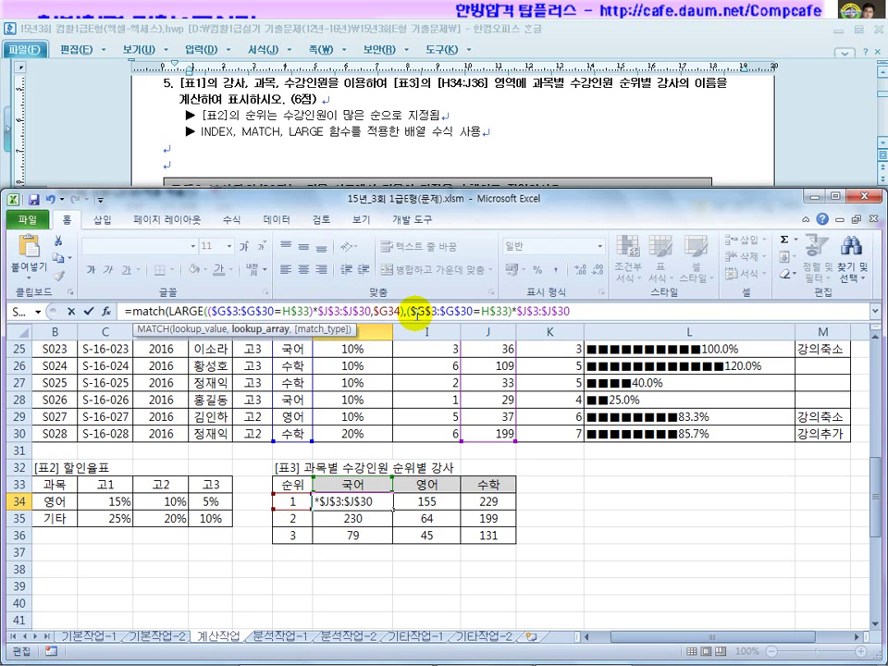
Step: Complete MATCH in H34 with match type 0 and enter it as an array formula
text(,)
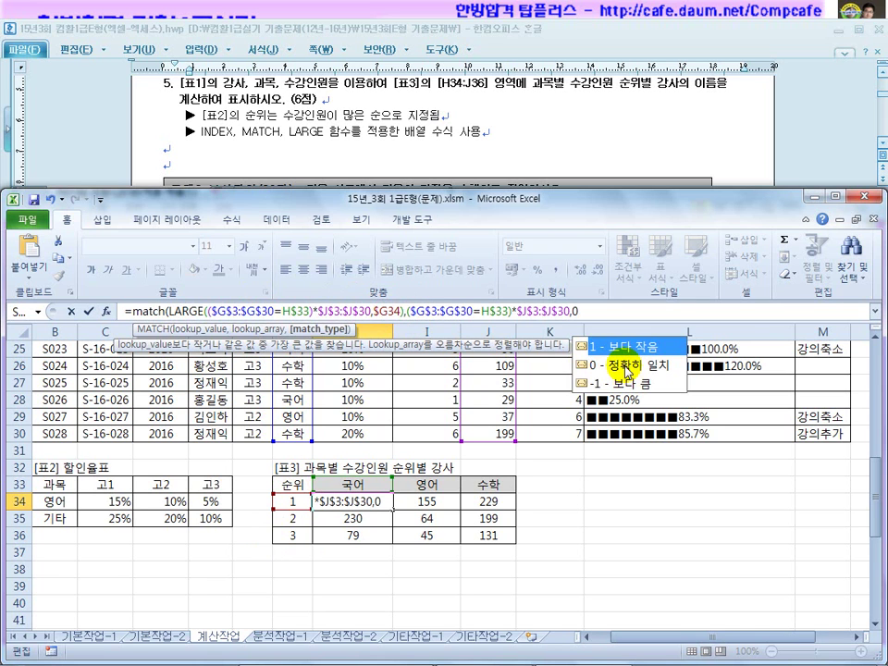
text(0))
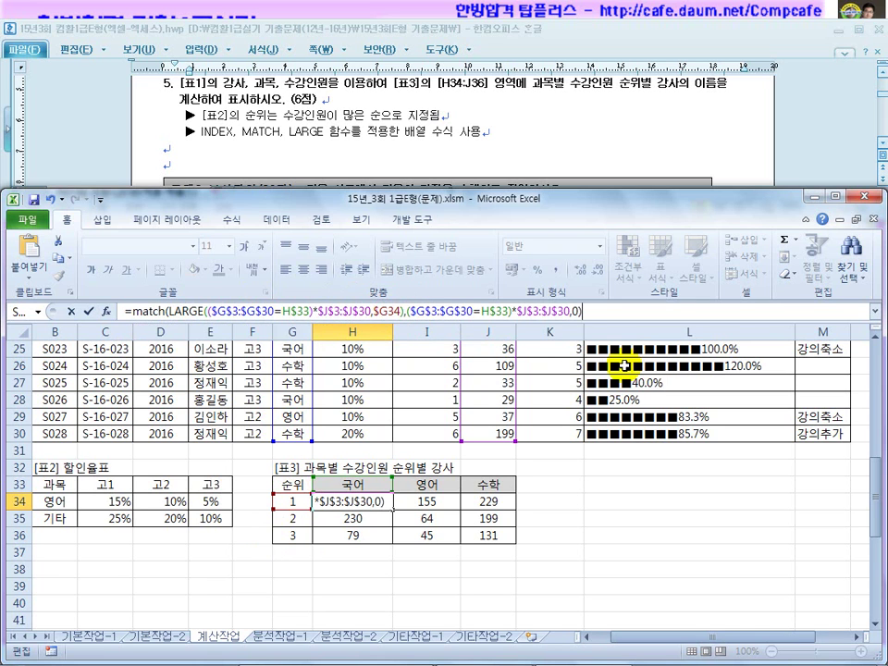
key(ctrl+shift+Return)
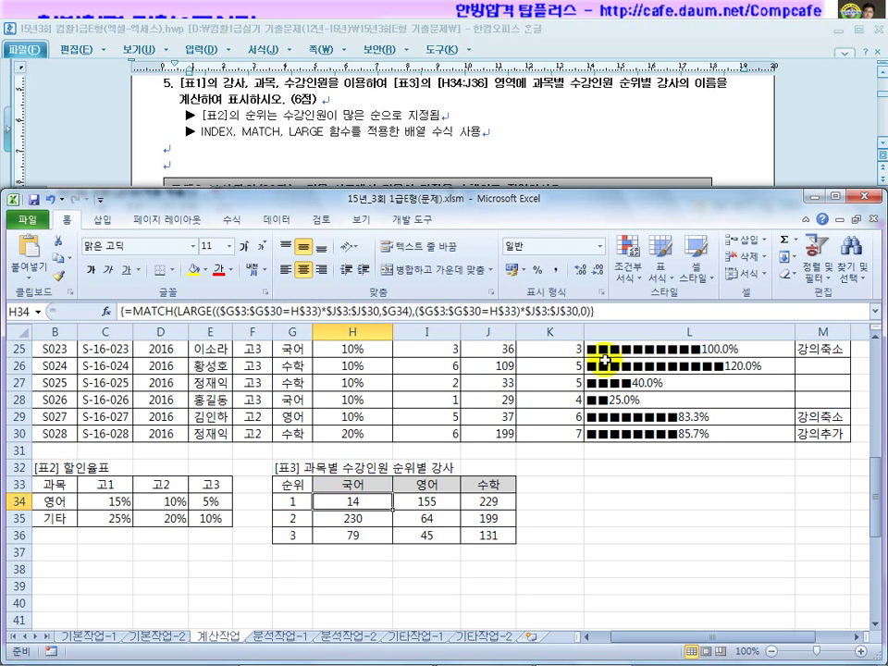
Step: Check H34's MATCH result against J16 and fill the formula across H34:J36
scroll(396, 491, up, 4)
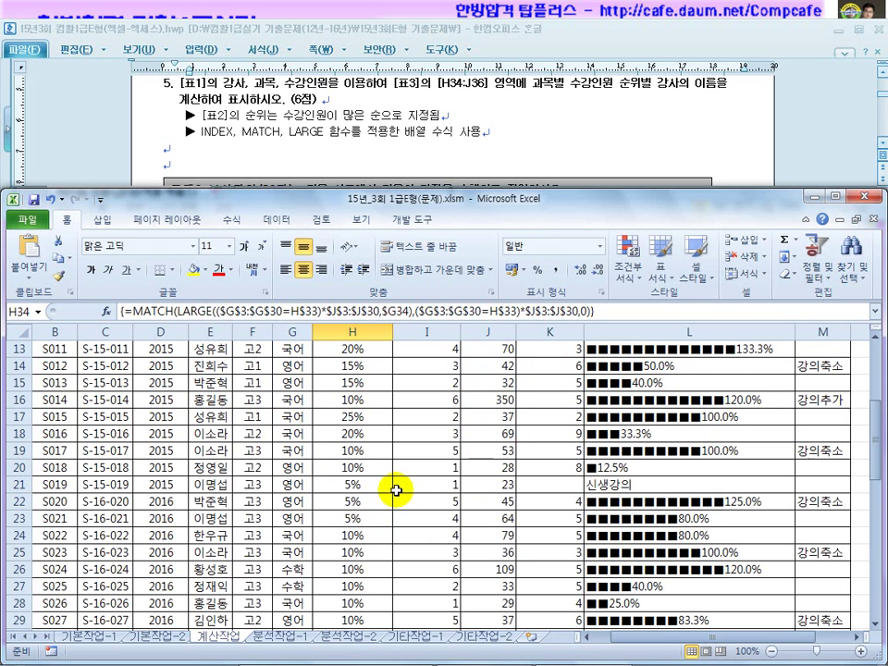
click(502, 399)
scroll(509, 454, down, 6)
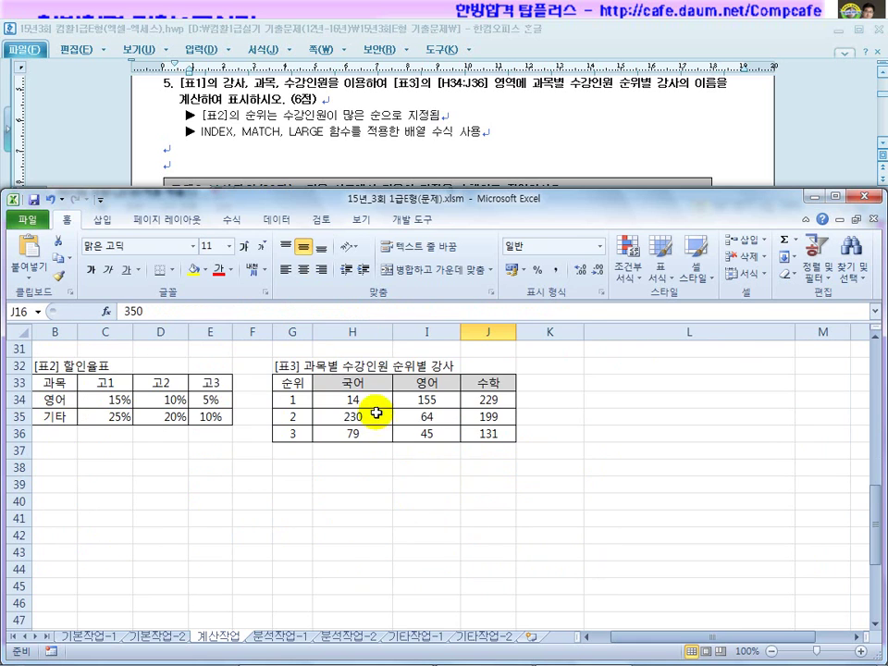
click(370, 400)
drag(392, 408, 505, 444)
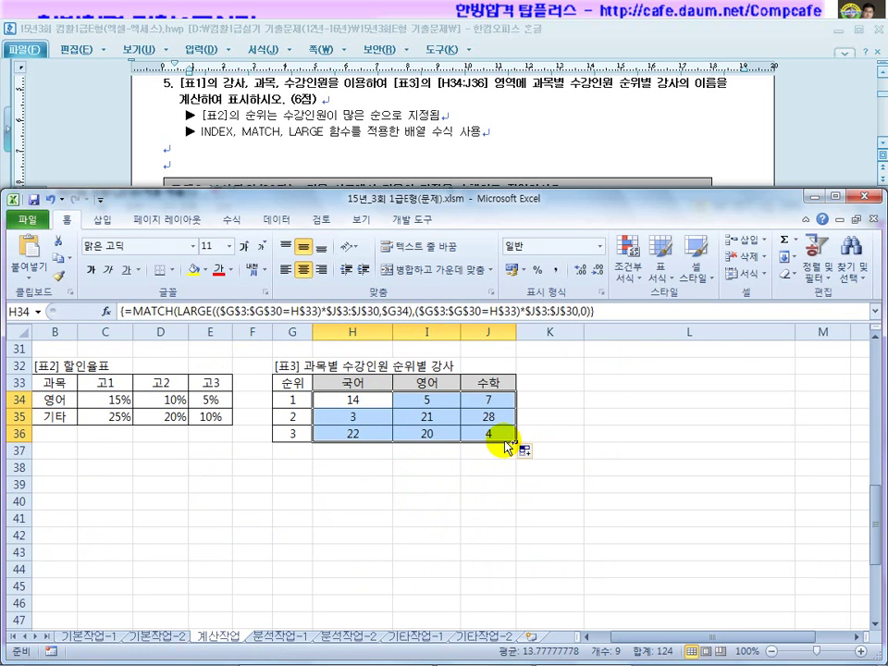
Step: Undo the MATCH fill and compare H35's LARGE value with the 국어 entry in row 5 of [표1]
click(370, 418)
scroll(416, 458, up, 4)
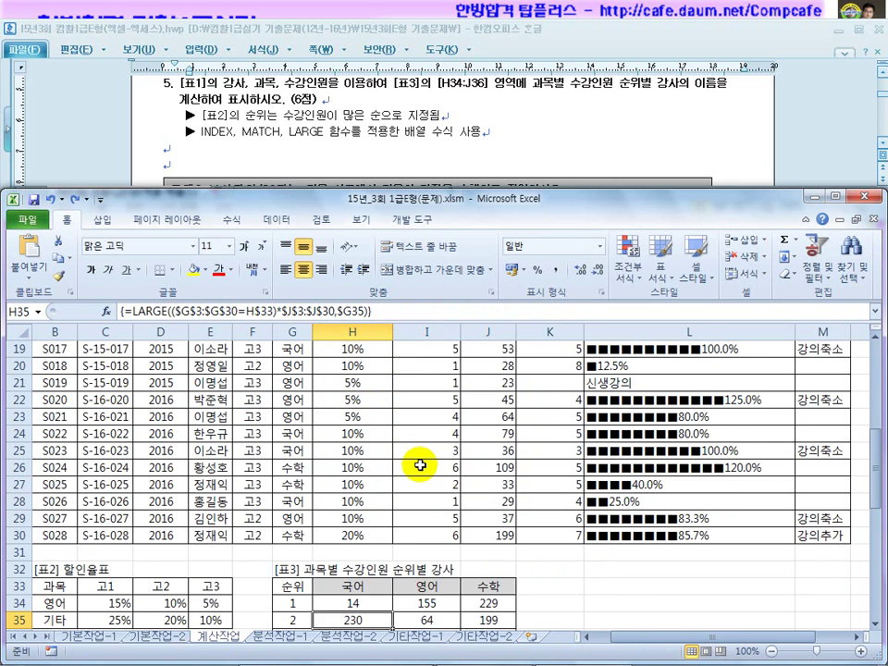
scroll(420, 466, up, 6)
click(501, 400)
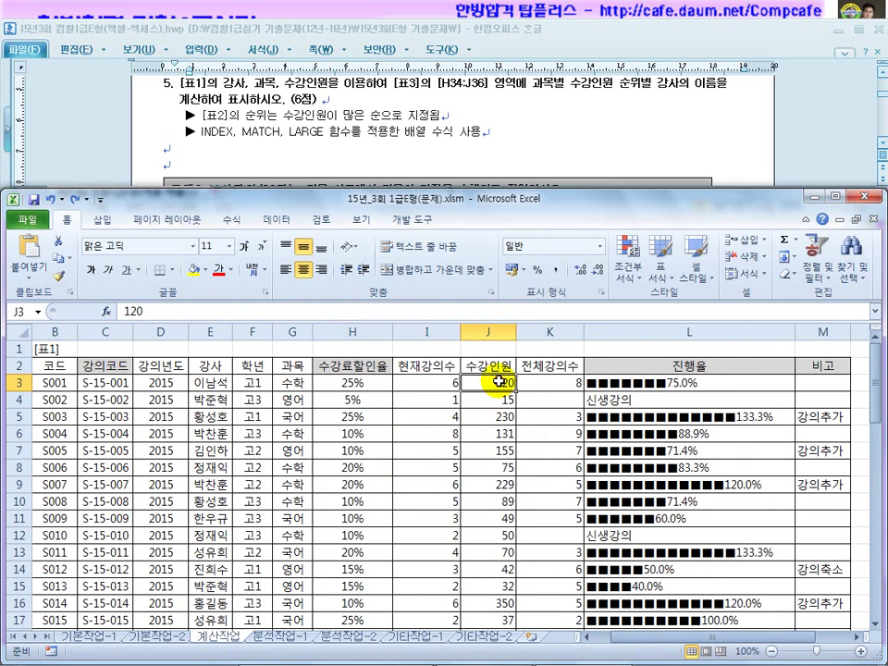
click(503, 417)
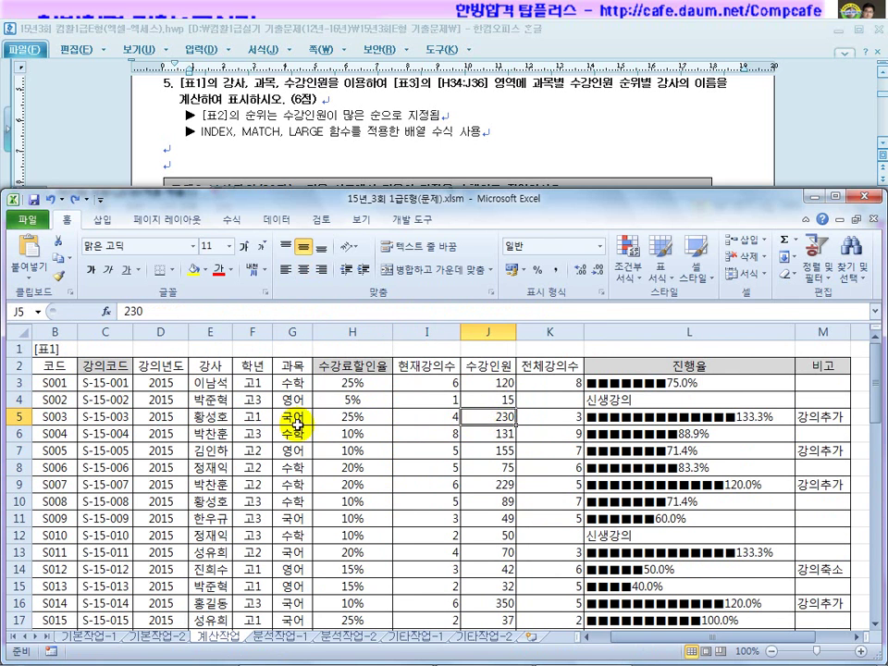
drag(318, 428, 488, 417)
scroll(449, 504, down, 7)
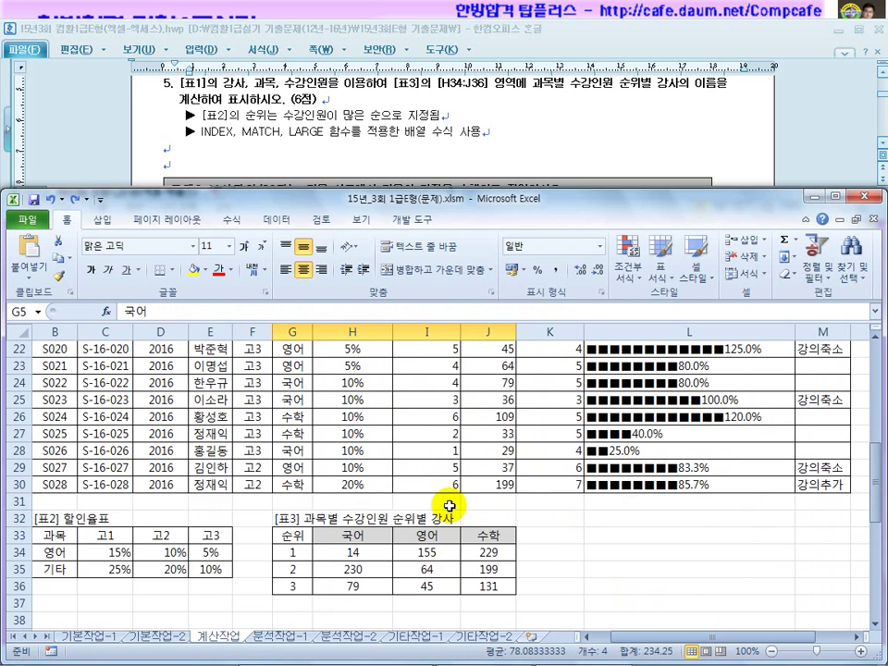
scroll(449, 506, down, 2)
Step: Fill H34's MATCH array formula across H34:J36 and review the LARGE lookup value in H34
click(361, 450)
drag(393, 459, 506, 497)
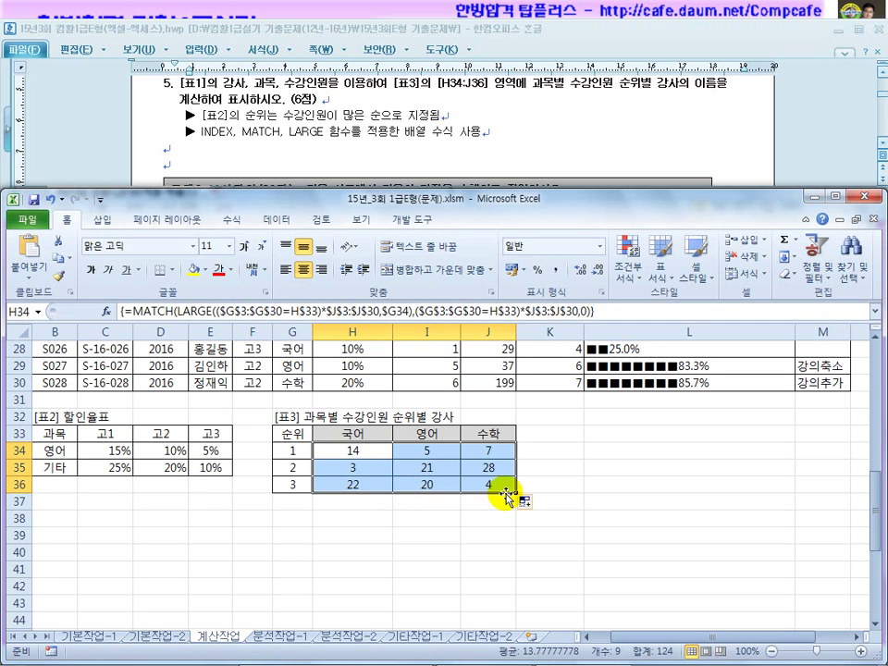
click(352, 451)
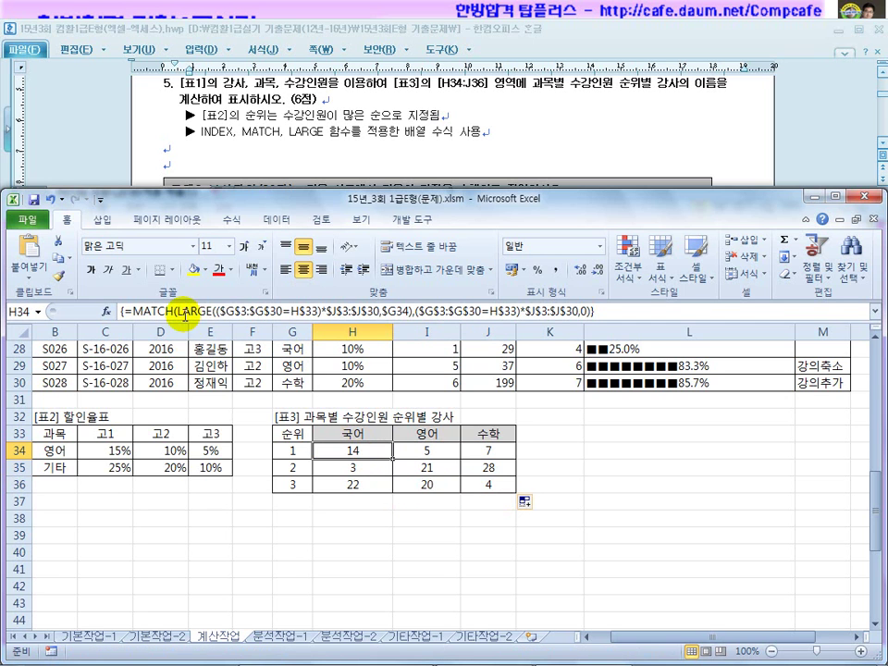
drag(164, 312, 364, 312)
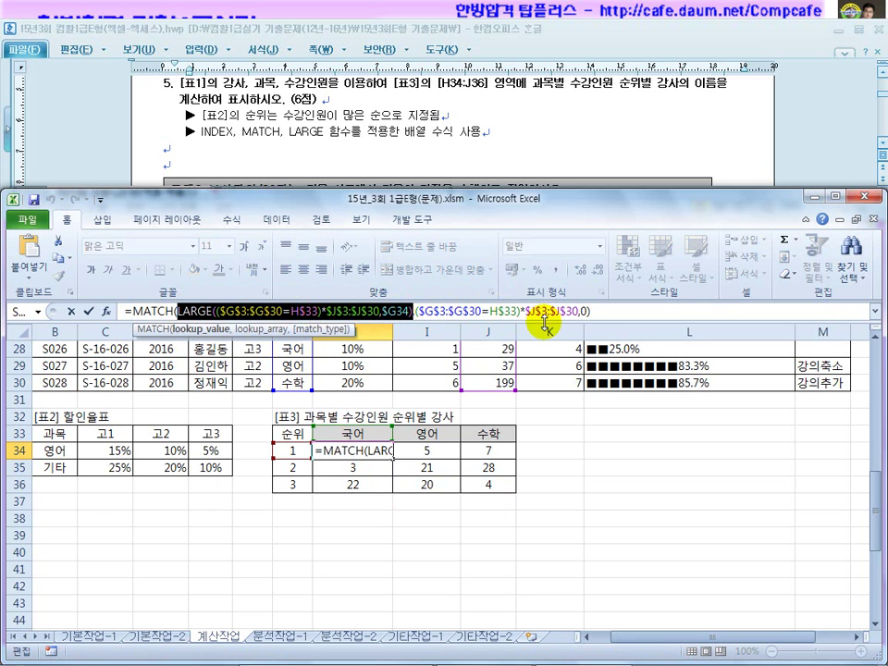
key(ctrl+shift+Return)
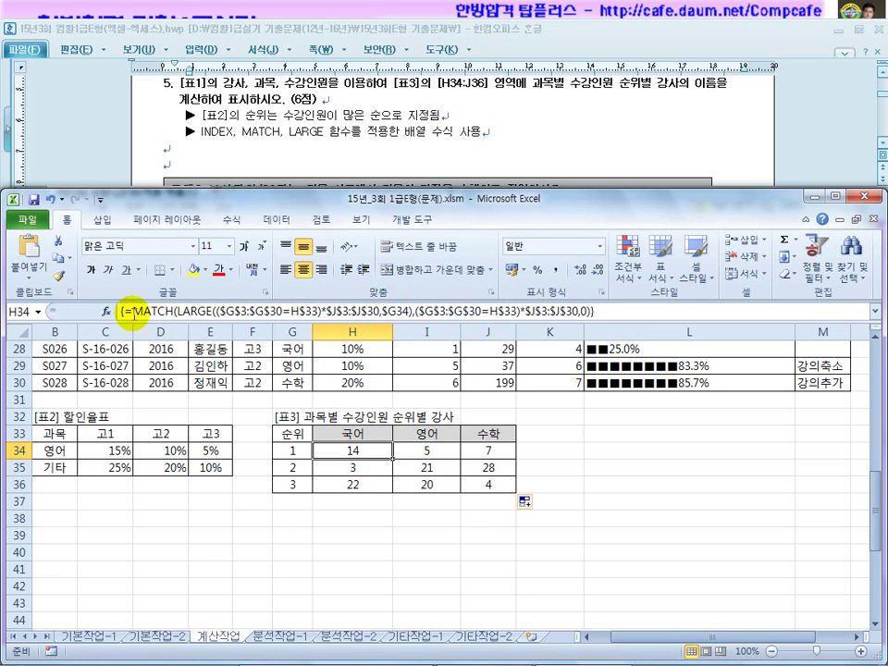
Step: Insert INDEX( in front of MATCH in H34's formula
click(128, 312)
text(index)
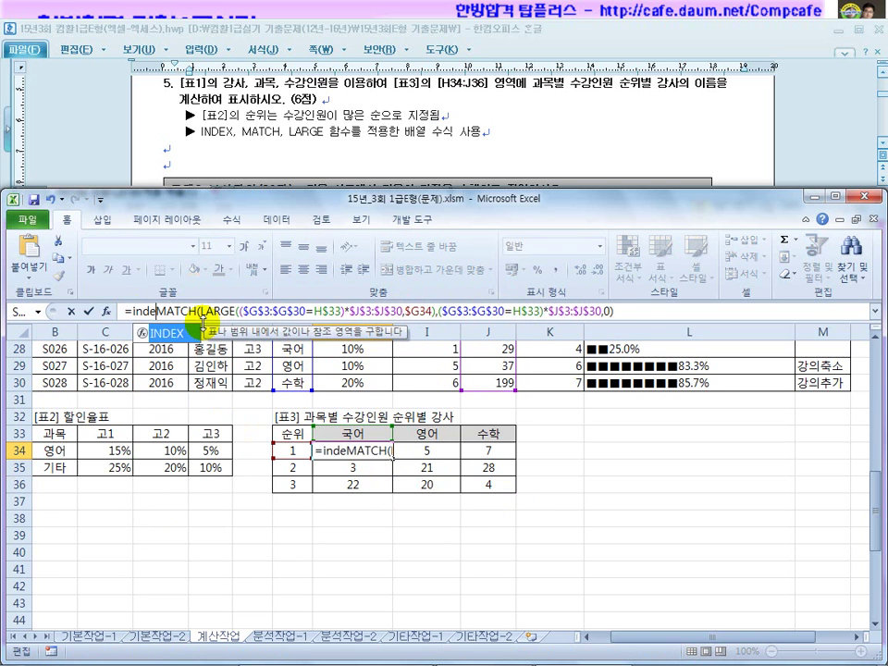
text(()
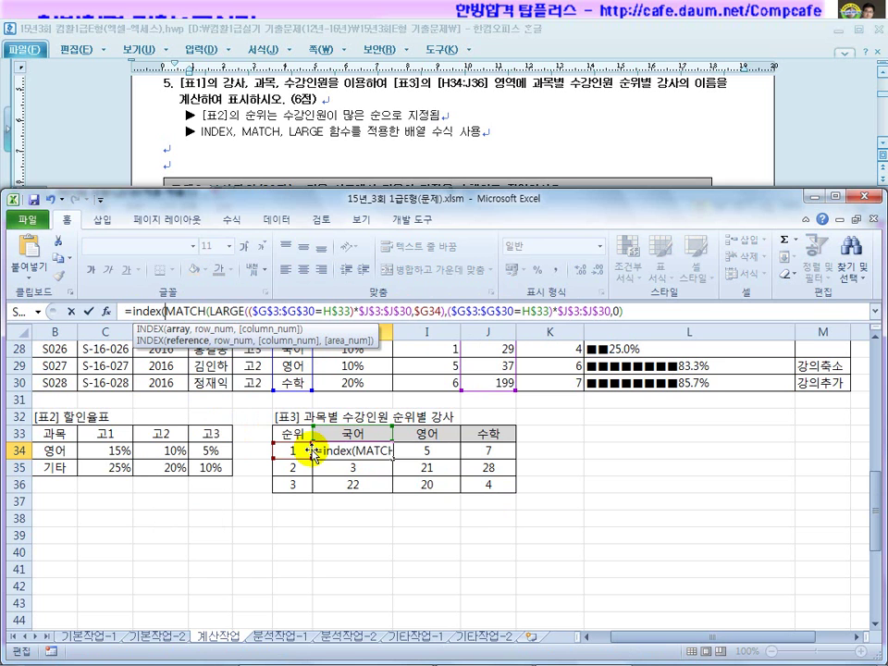
Step: Try the [표1] range B3:J14 as INDEX's array argument in H34 and remove it from the formula
scroll(868, 384, up, 9)
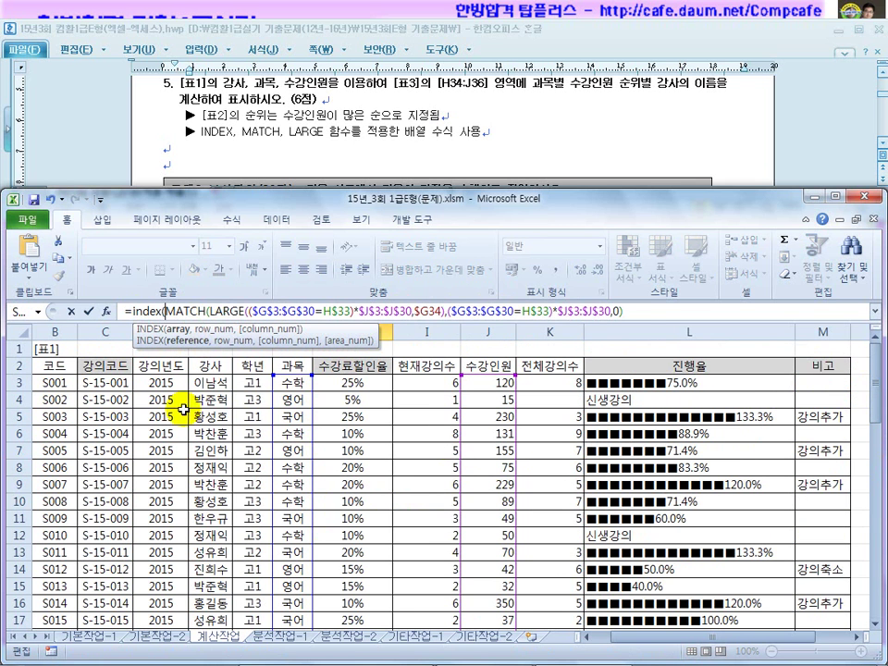
drag(48, 383, 486, 571)
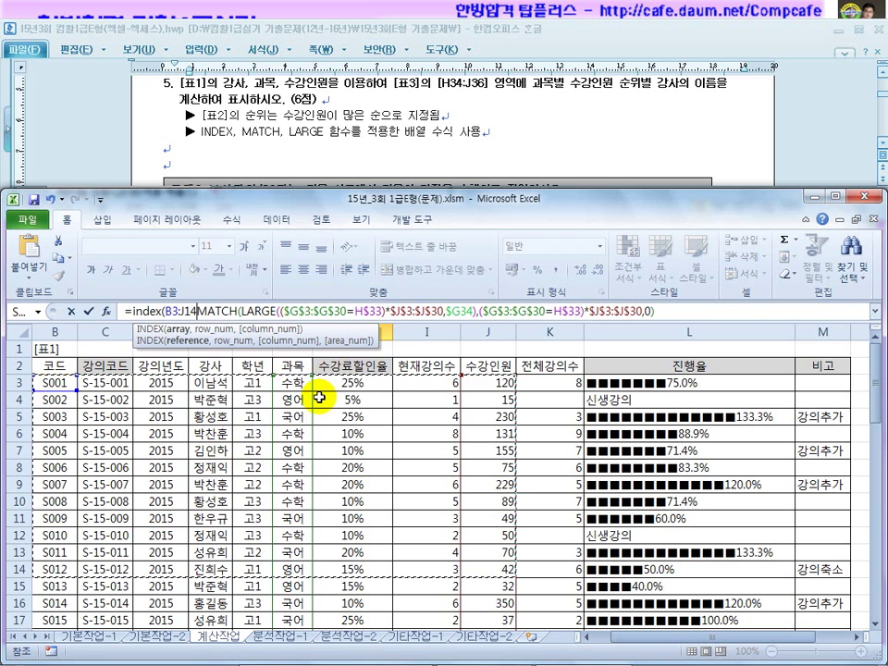
key(BackSpace)
key(BackSpace)
key(BackSpace)
key(BackSpace)
key(BackSpace)
key(BackSpace)
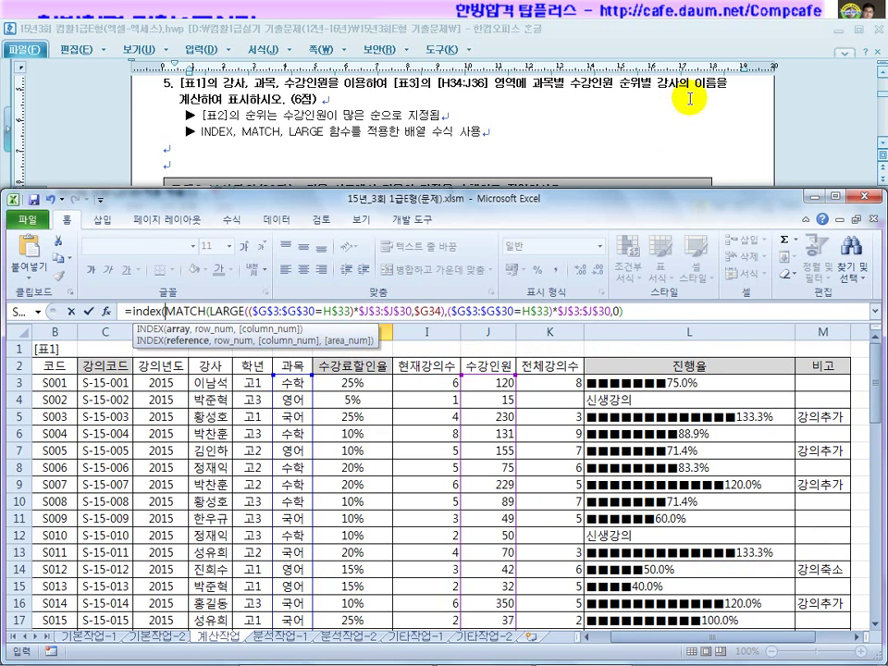
Step: Complete H34's INDEX formula with $E$3:$E$30 as the array before MATCH and enter it as an array formula
drag(209, 382, 211, 605)
key(F4)
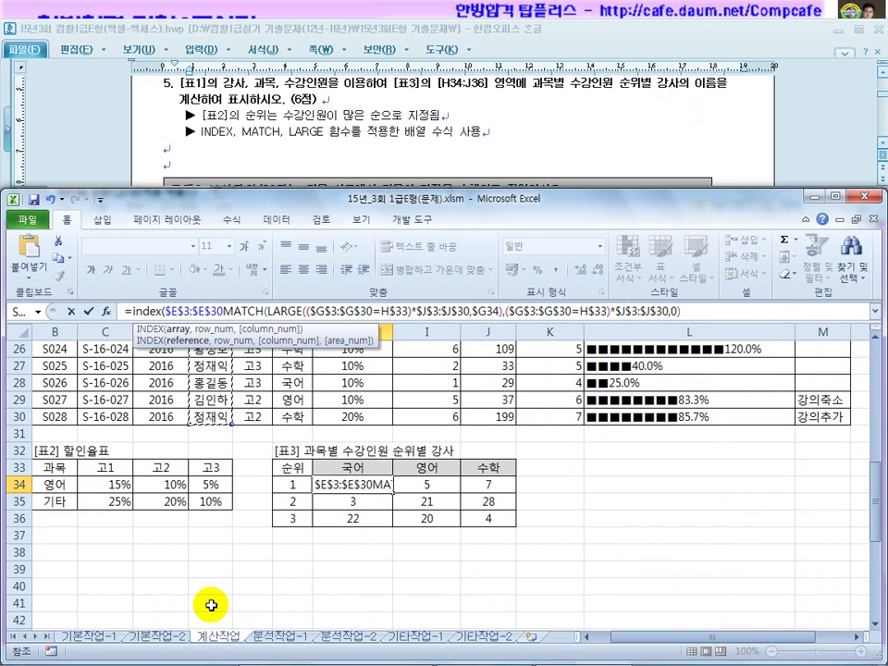
click(224, 312)
text(,)
drag(226, 312, 558, 312)
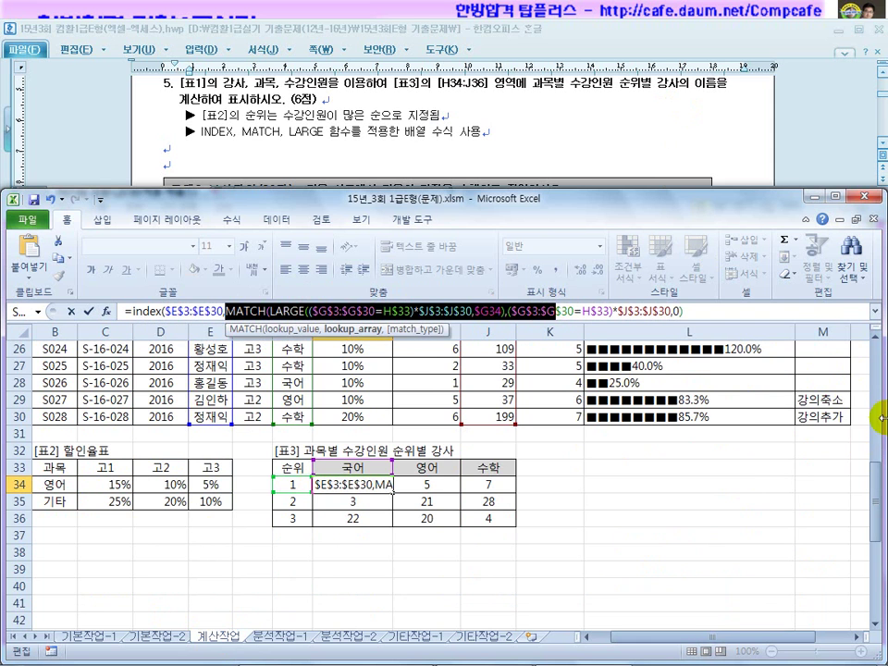
drag(873, 472, 877, 398)
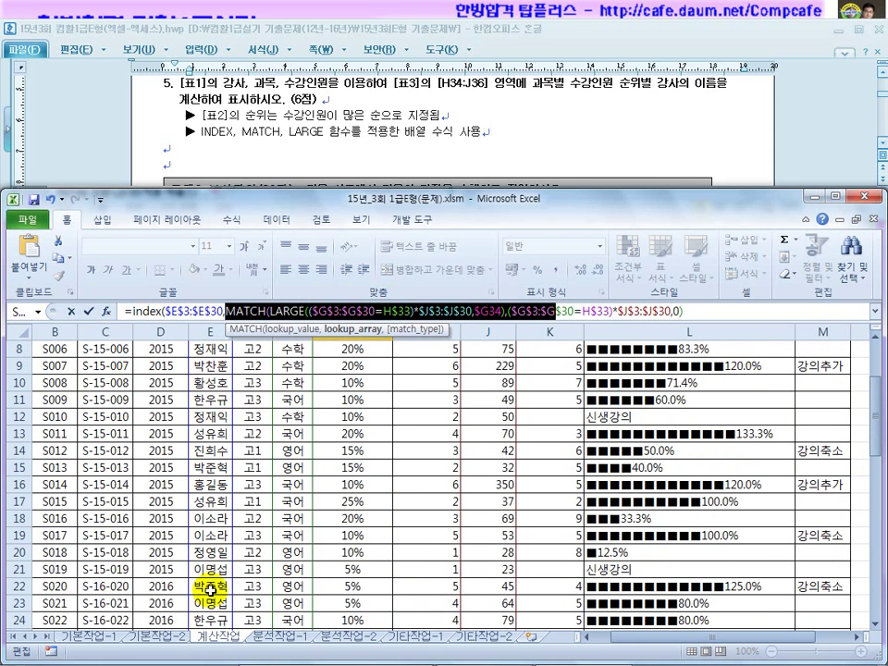
click(702, 312)
text())
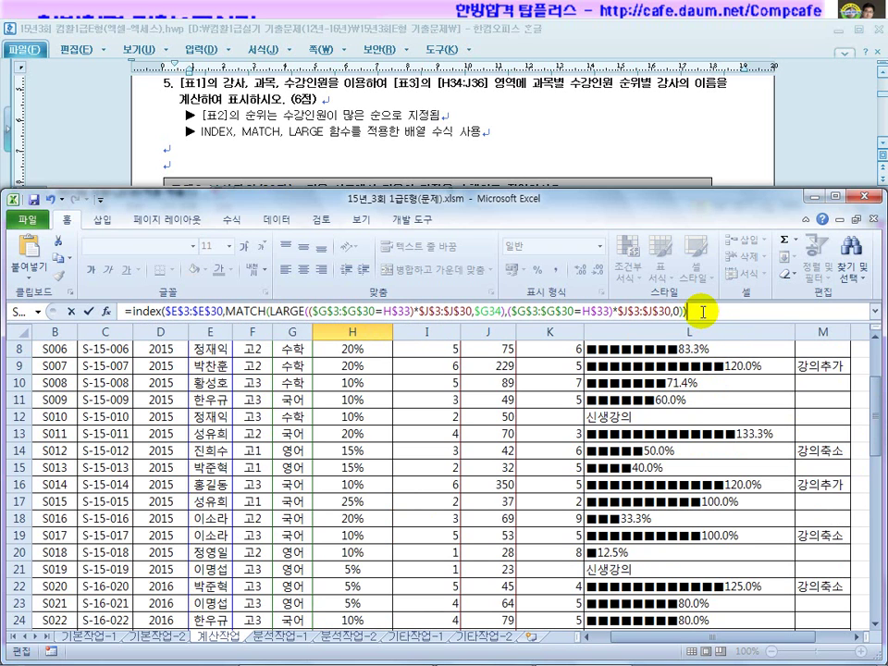
key(ctrl+shift+Return)
Step: Compare the instructor returned in H34 with the 강사 entry in row 16 of [표1]
click(428, 481)
drag(475, 482, 222, 481)
scroll(223, 499, down, 7)
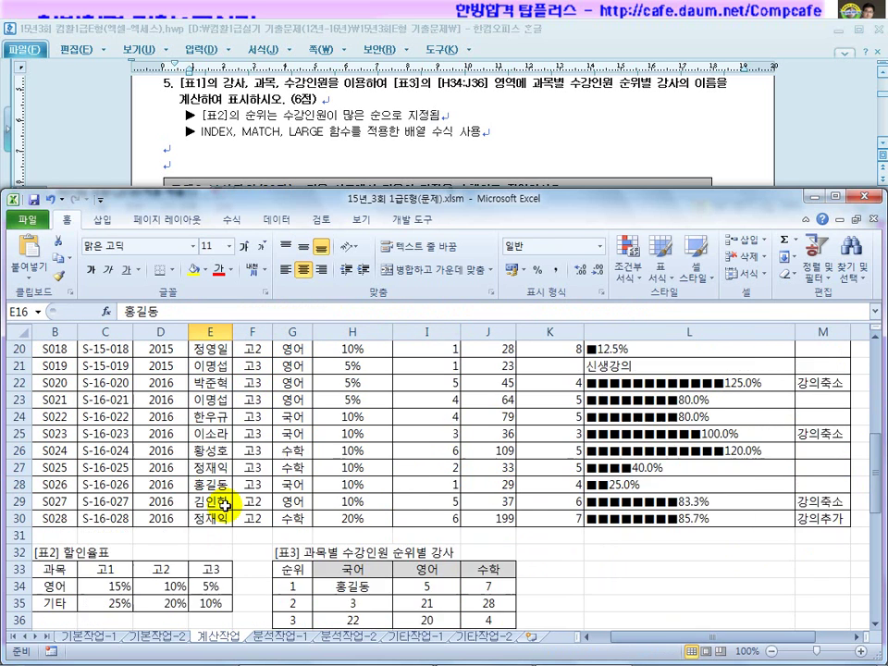
Step: Try $B$3:$M$30 as INDEX's array in H34 with column number 4, entered as an array formula
click(359, 435)
scroll(360, 503, up, 3)
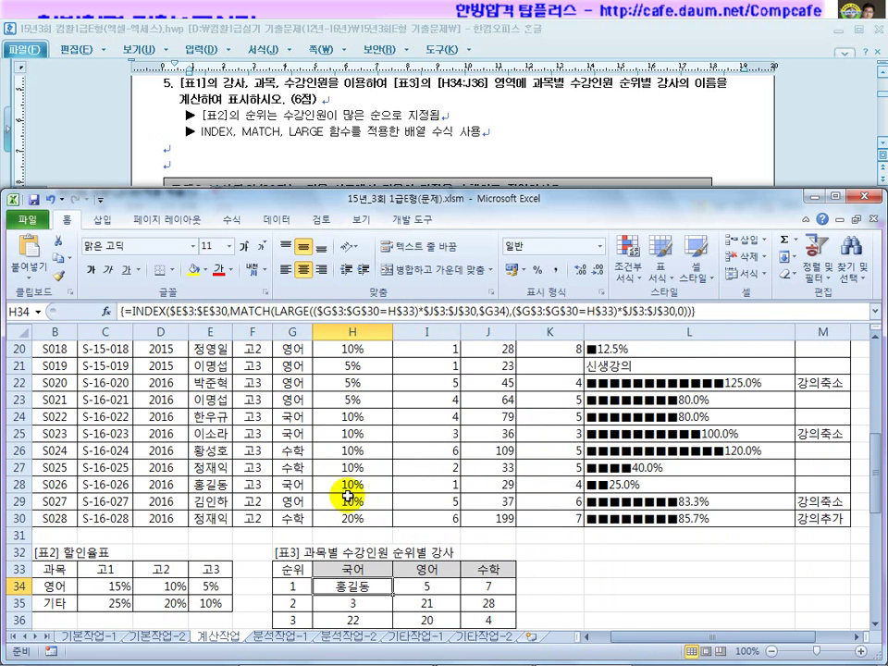
click(226, 313)
drag(226, 312, 144, 313)
drag(875, 472, 875, 360)
drag(55, 383, 812, 603)
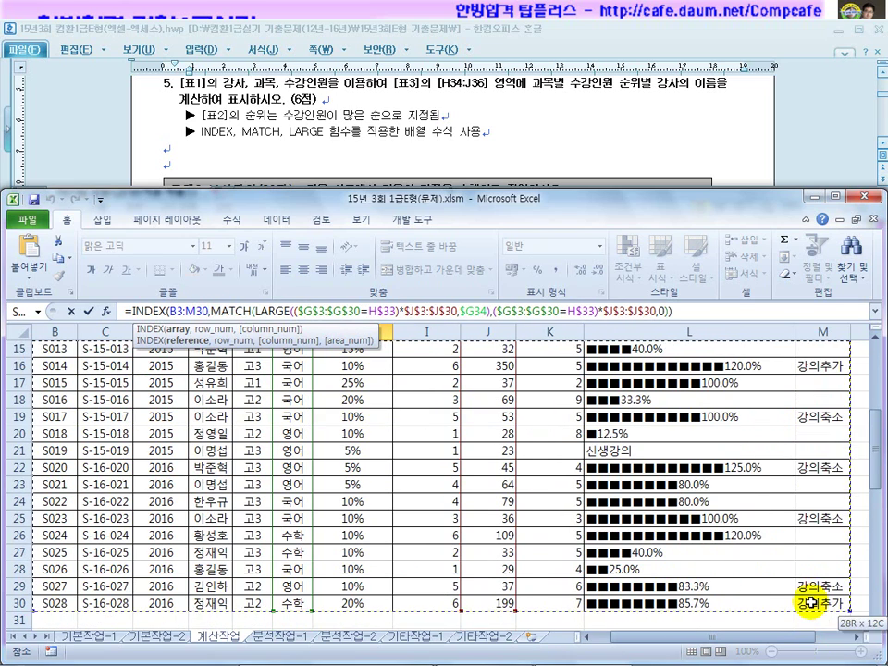
key(F4)
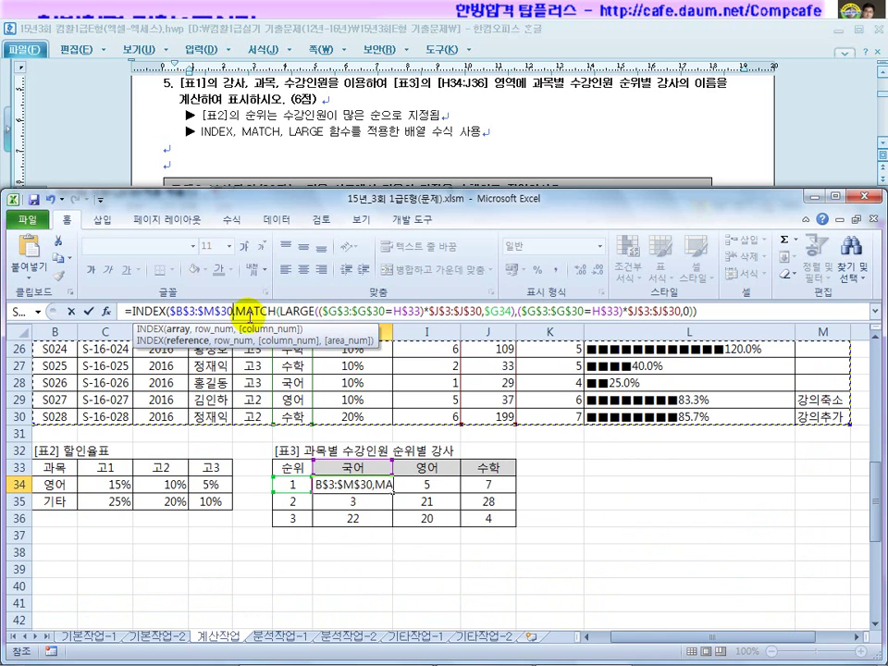
drag(874, 497, 875, 418)
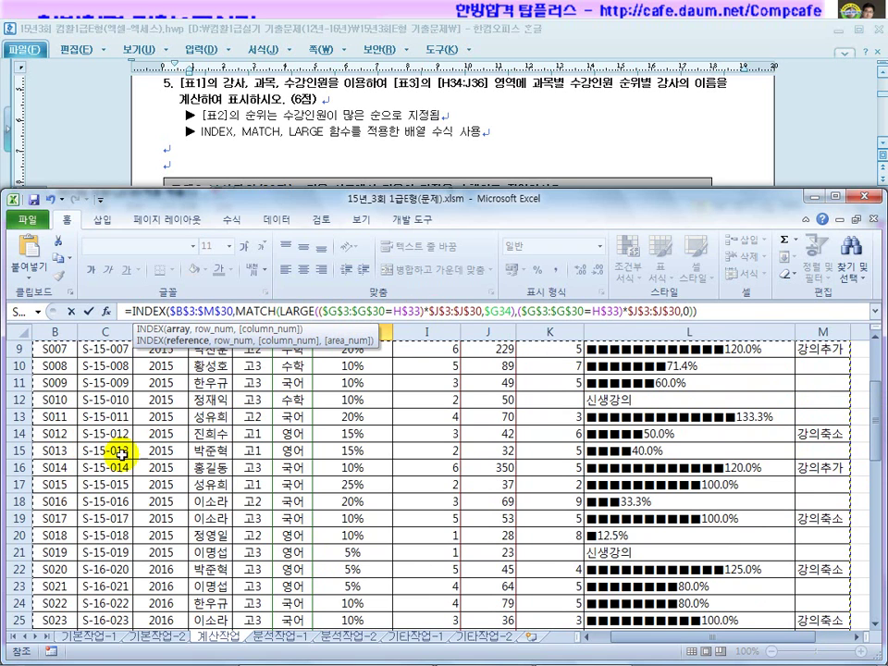
click(697, 315)
text(,4)
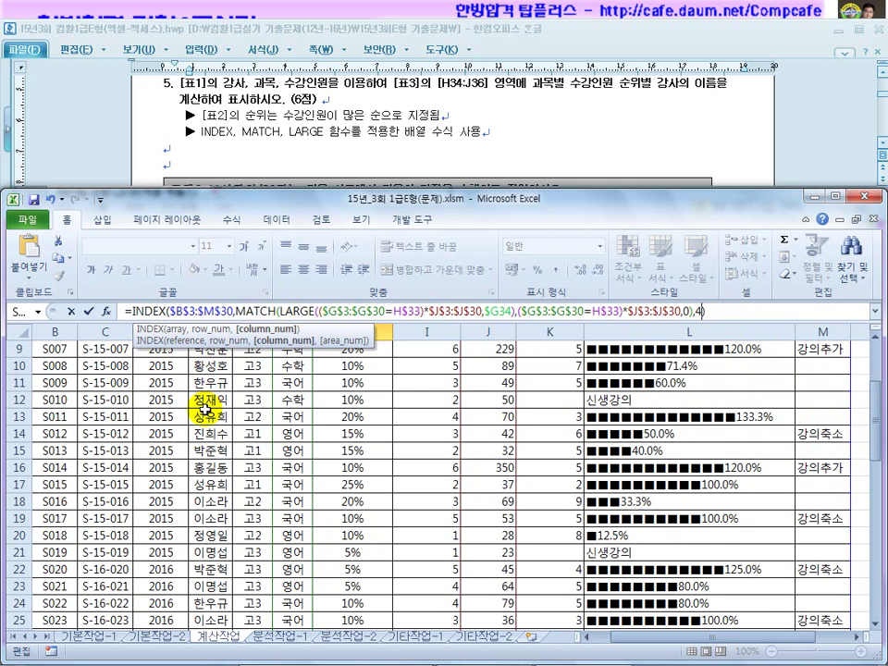
key(ctrl+shift+Return)
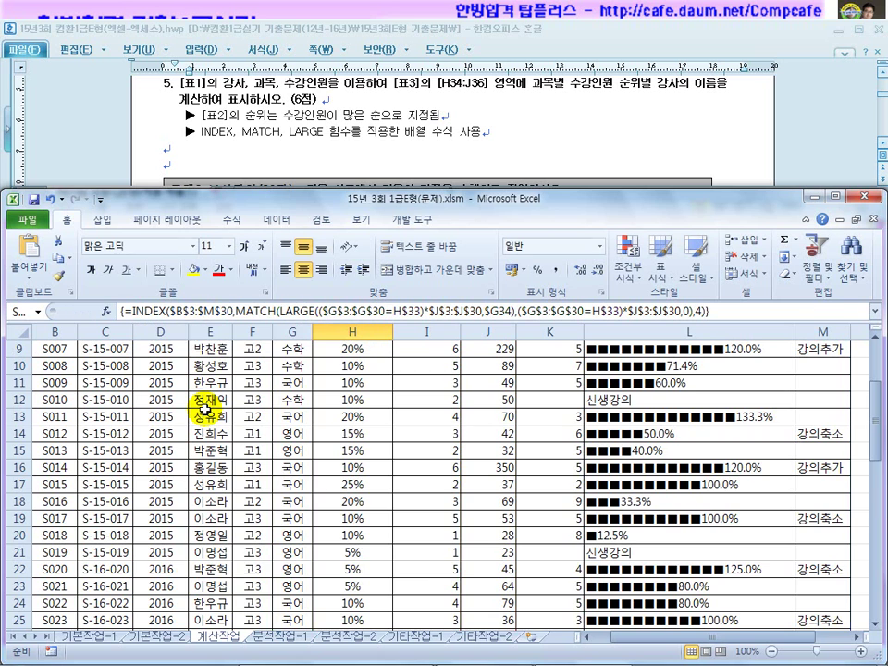
Step: Restore INDEX's array in H34 to $E$3:$E$30, remove the column number argument, and re-enter the array formula
scroll(343, 524, down, 5)
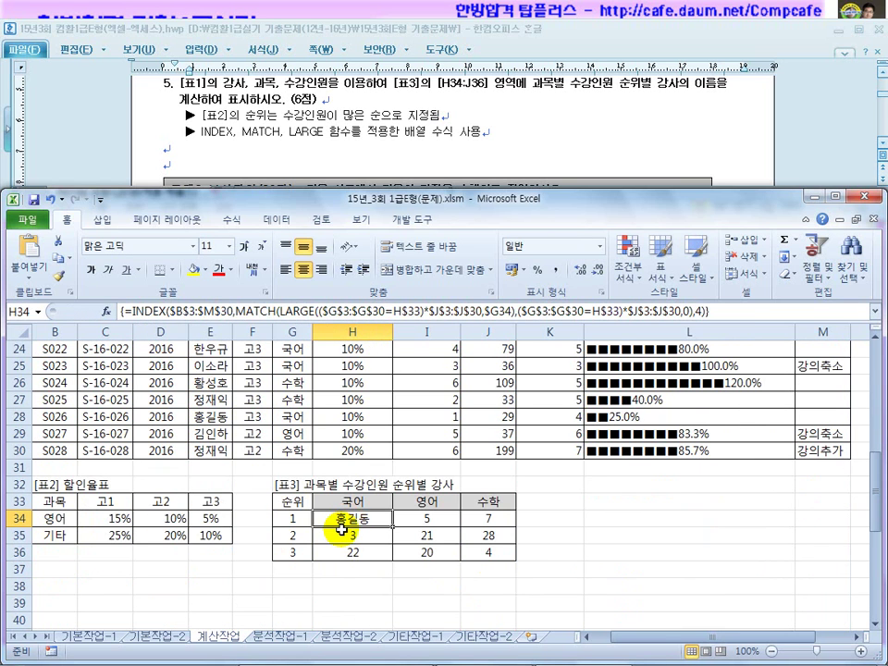
scroll(263, 379, up, 8)
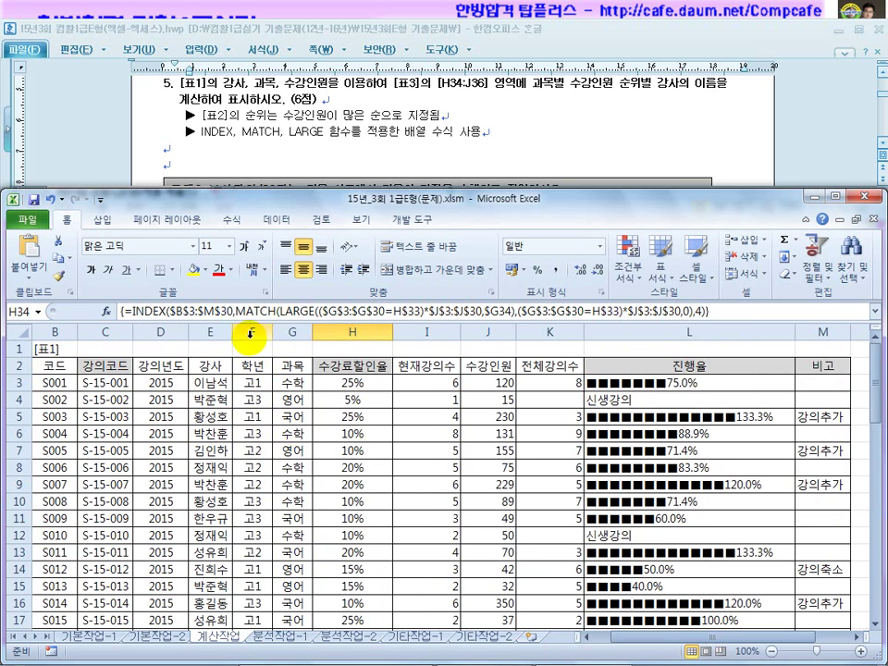
double_click(232, 314)
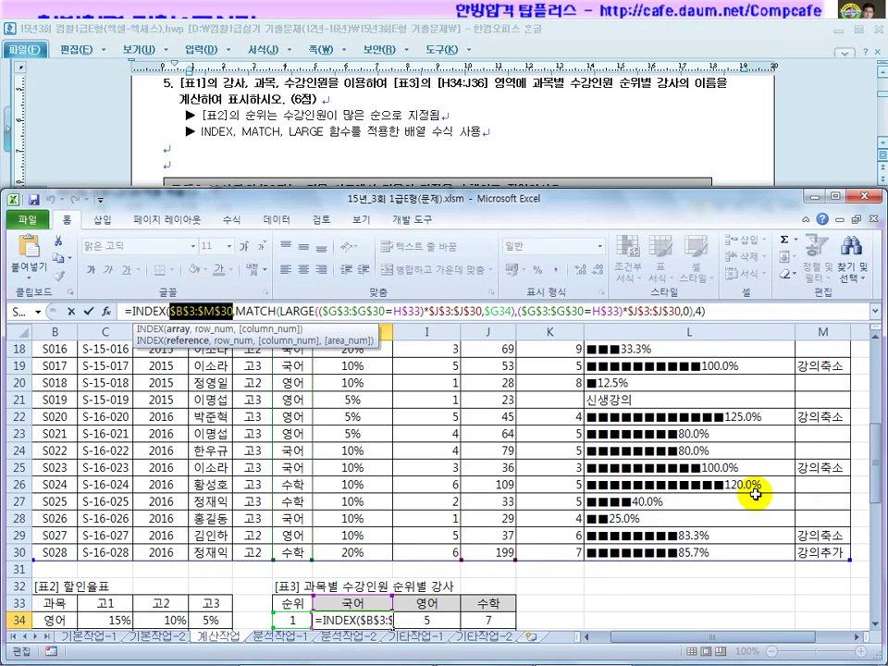
drag(210, 552, 226, 384)
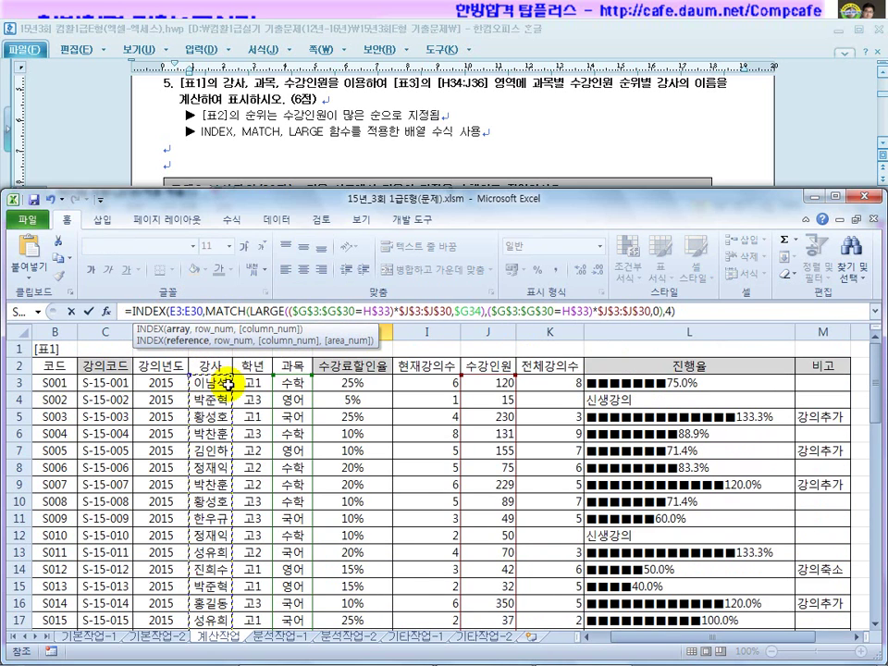
key(F4)
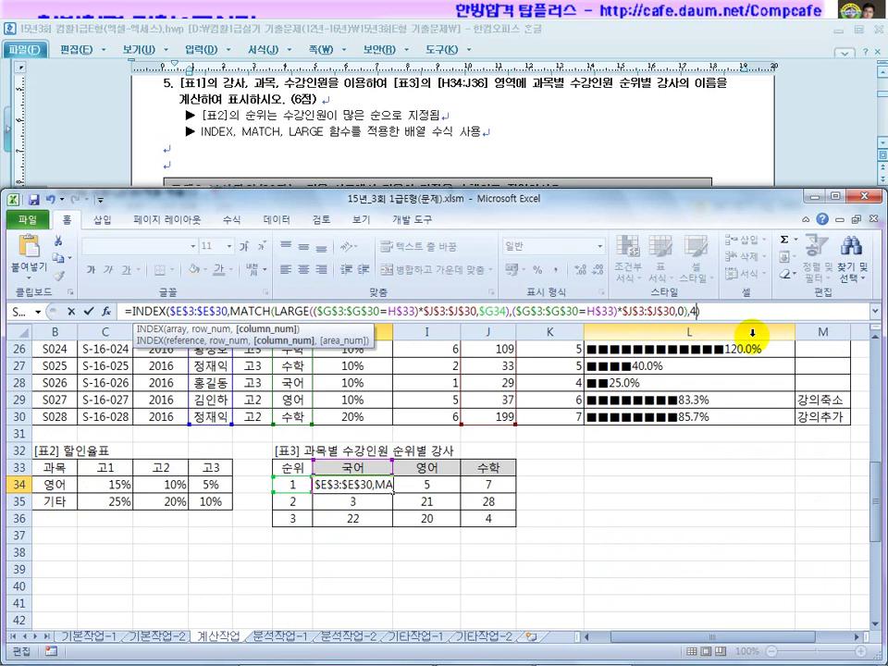
key(BackSpace)
key(ctrl+shift+Return)
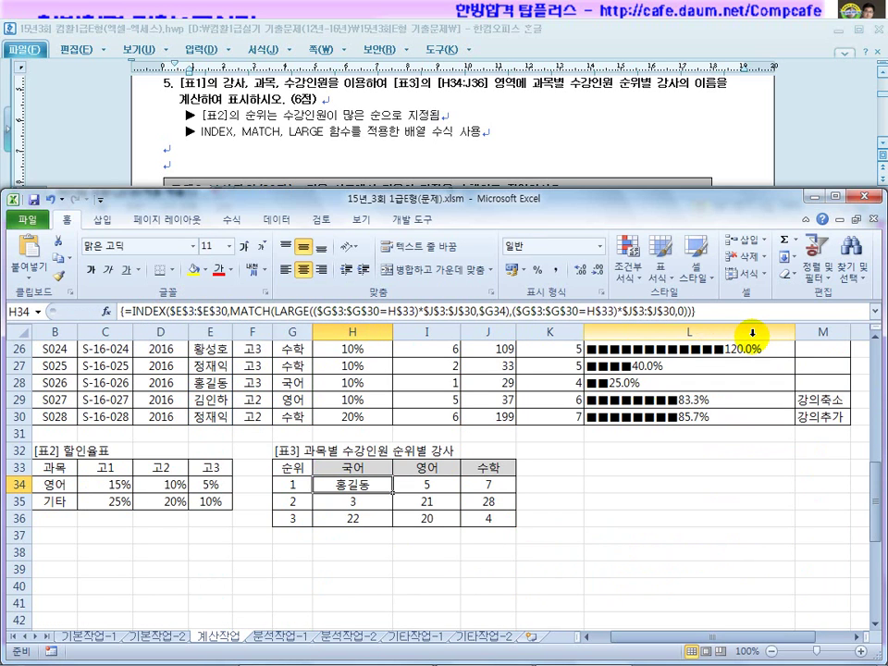
Step: Fill H34's INDEX array formula across H34:J36 in [표3]
drag(393, 492, 504, 526)
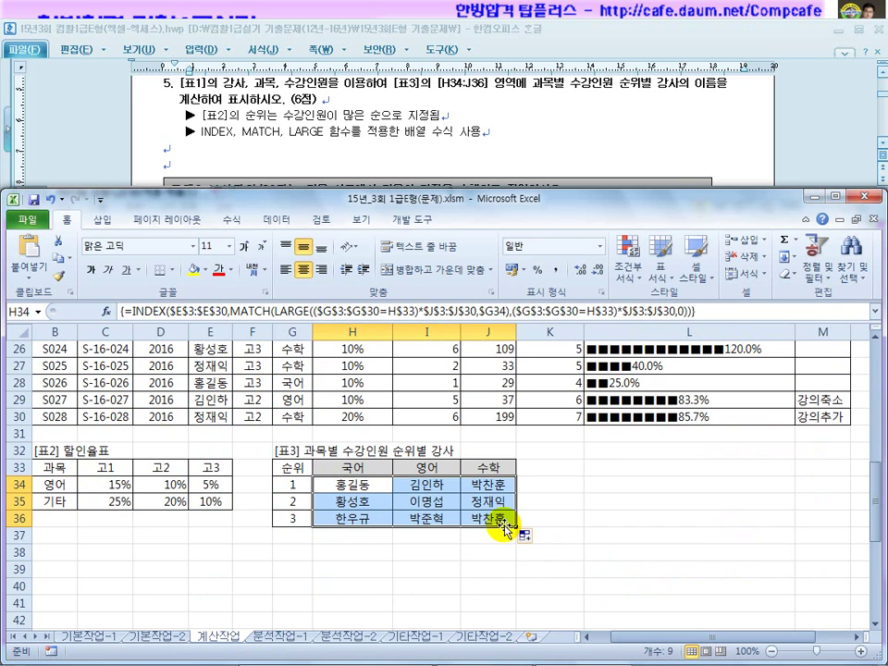
key(ctrl+z)
click(429, 485)
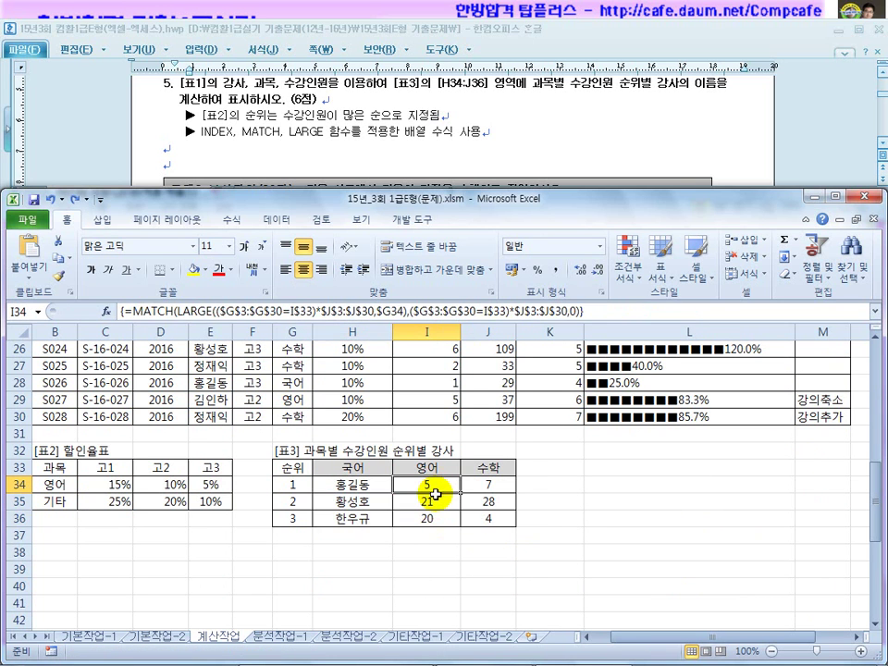
click(486, 522)
drag(390, 486, 511, 524)
click(572, 521)
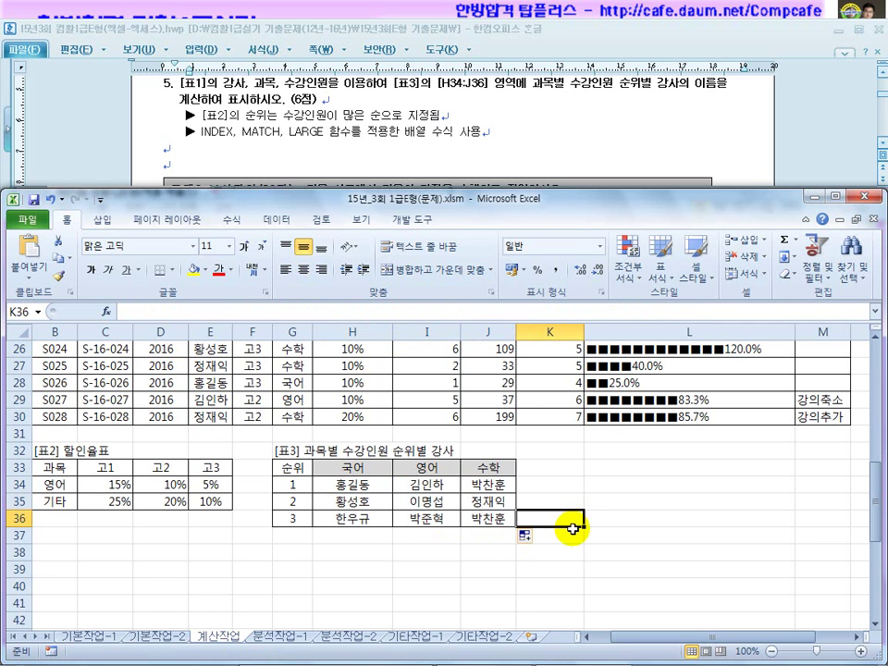
Step: Switch to the Hancom exam document and examine question 1 of 문제3 분석작업 on the pivot table report
click(318, 139)
scroll(325, 181, down, 3)
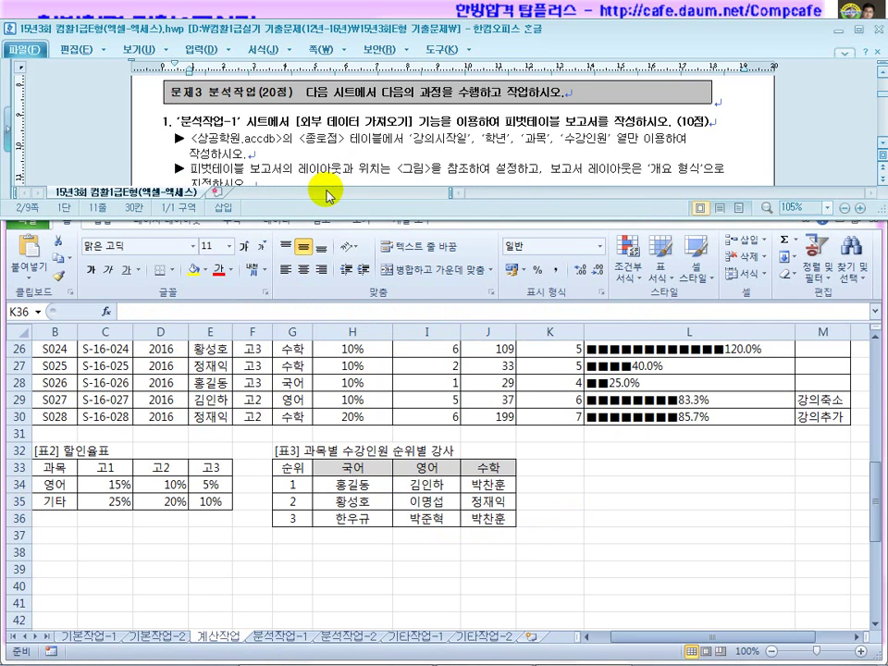
click(880, 148)
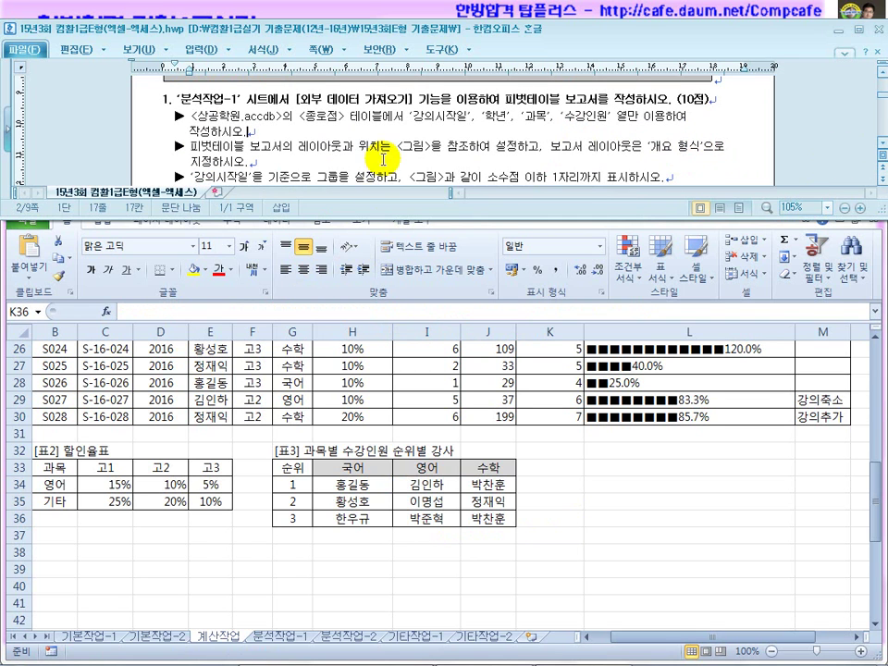
Step: In Excel, select cell E2 on sheet 분석작업-1 and start a Microsoft Query import from MS Access Database
click(276, 639)
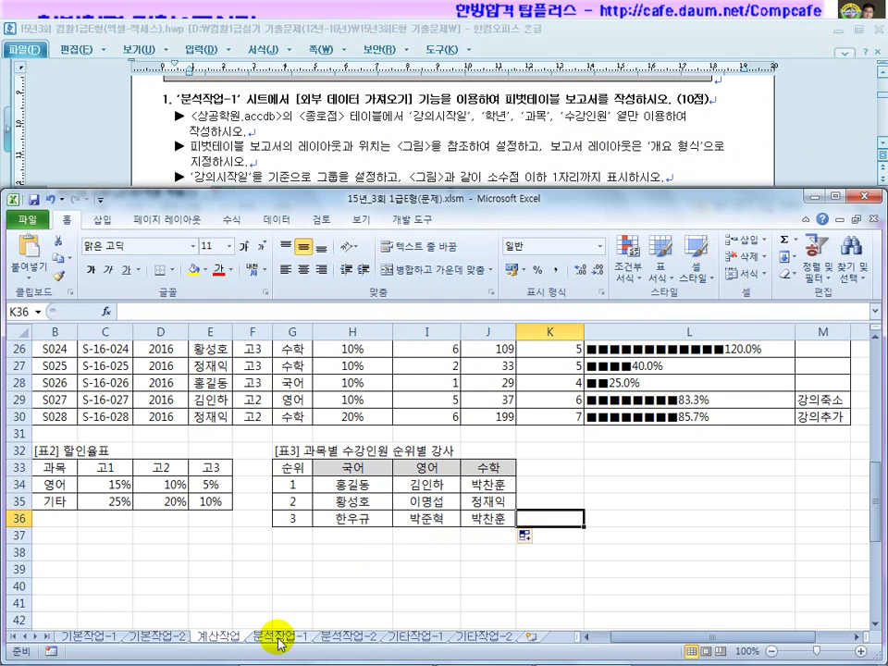
click(303, 568)
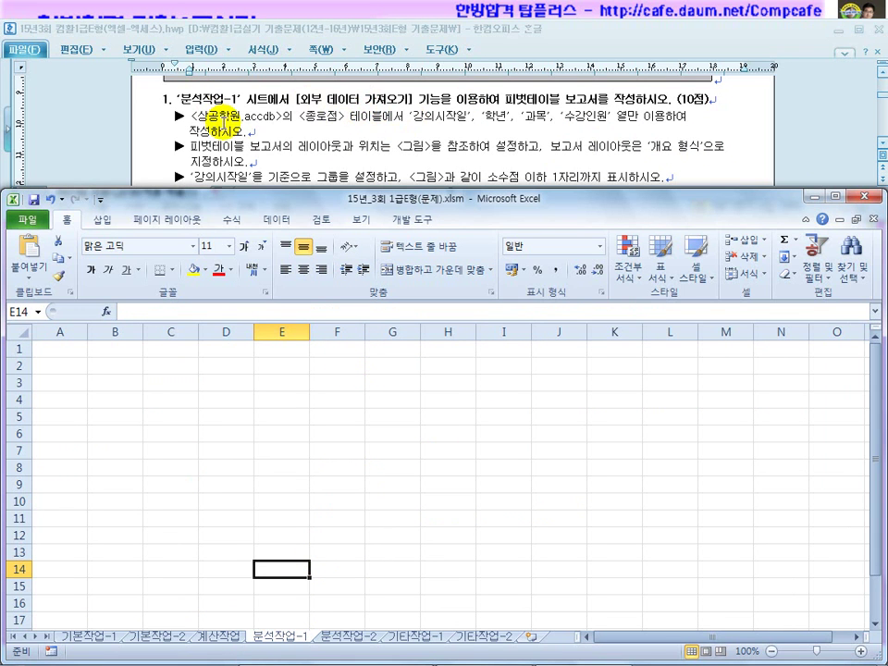
click(278, 365)
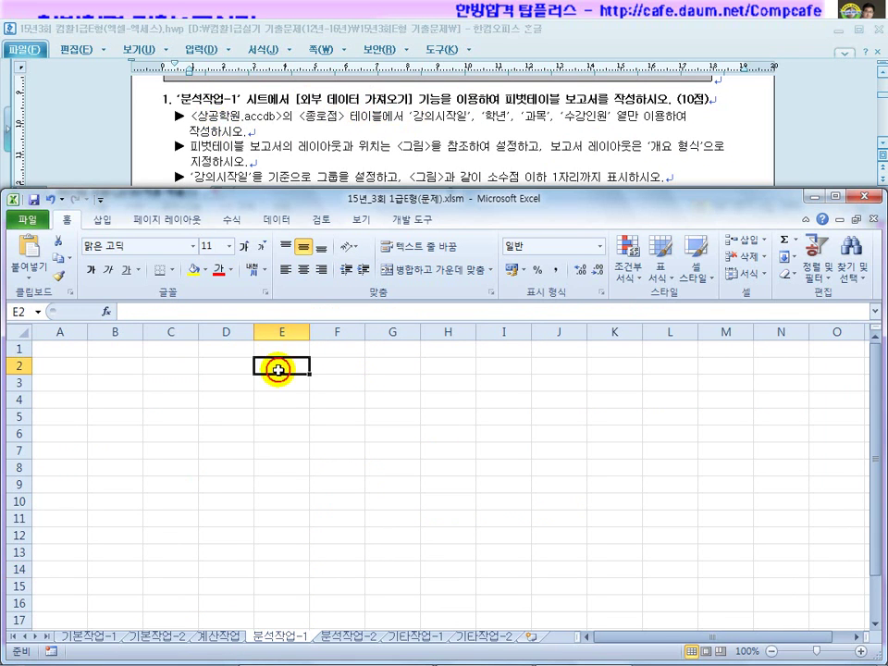
click(274, 219)
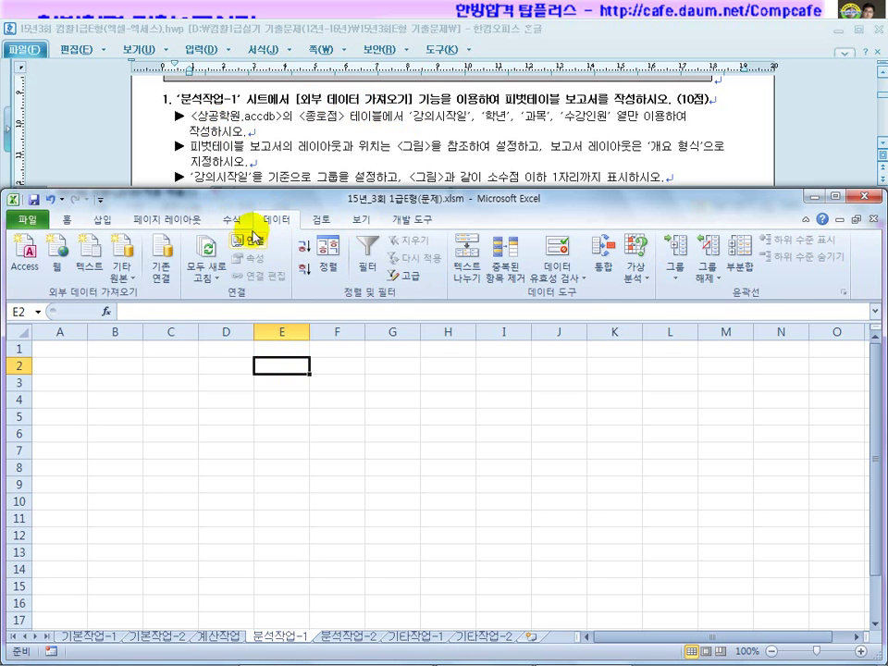
click(121, 270)
click(159, 475)
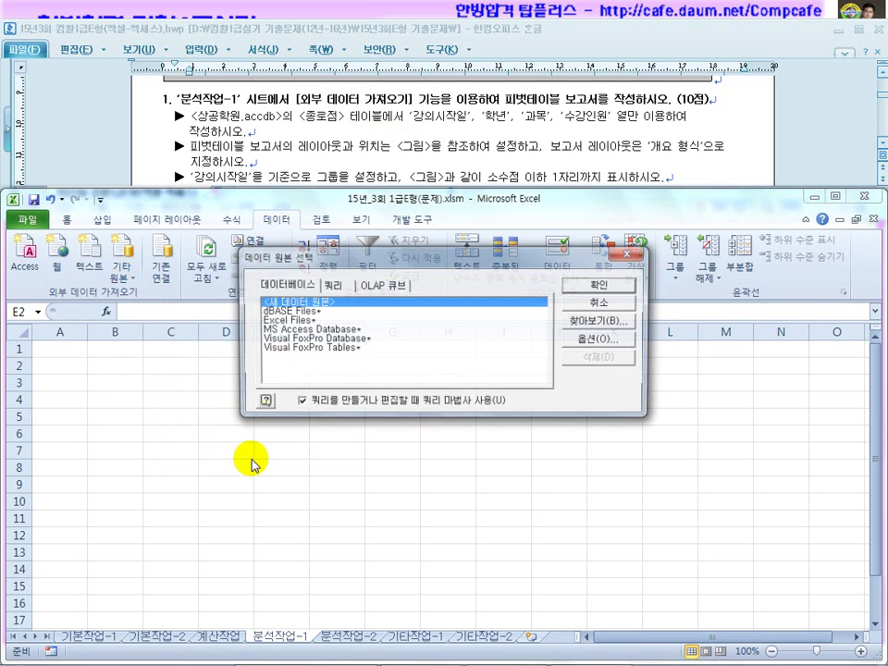
double_click(306, 334)
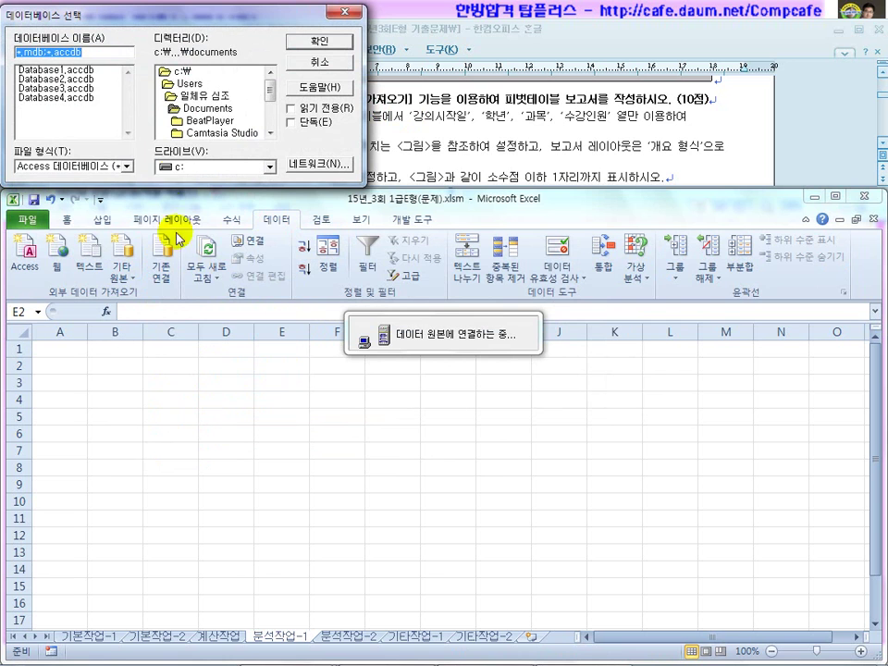
Step: Choose 상공학원.accdb in the C:\OA folder as the query's database
double_click(166, 72)
scroll(188, 108, down, 2)
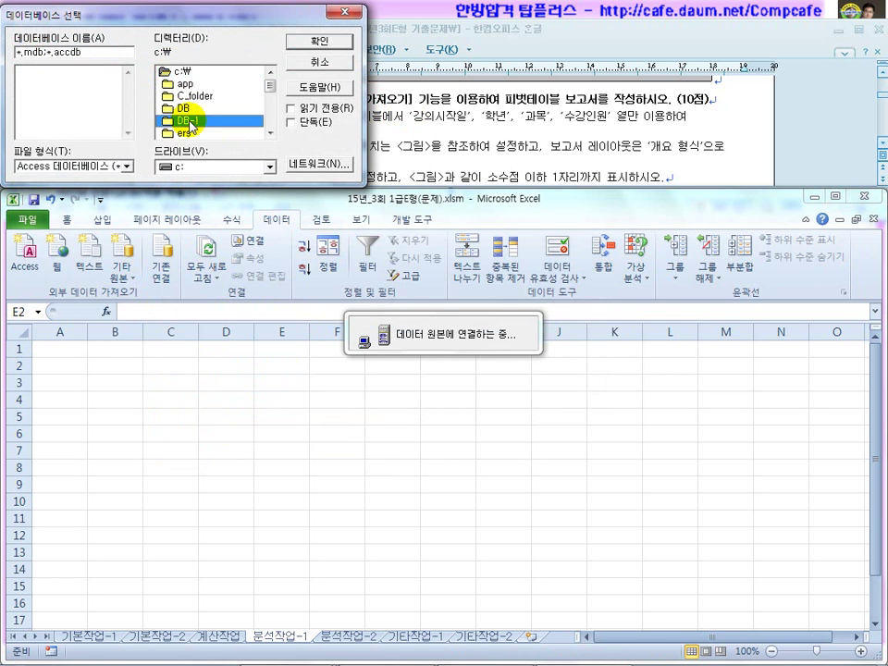
double_click(186, 108)
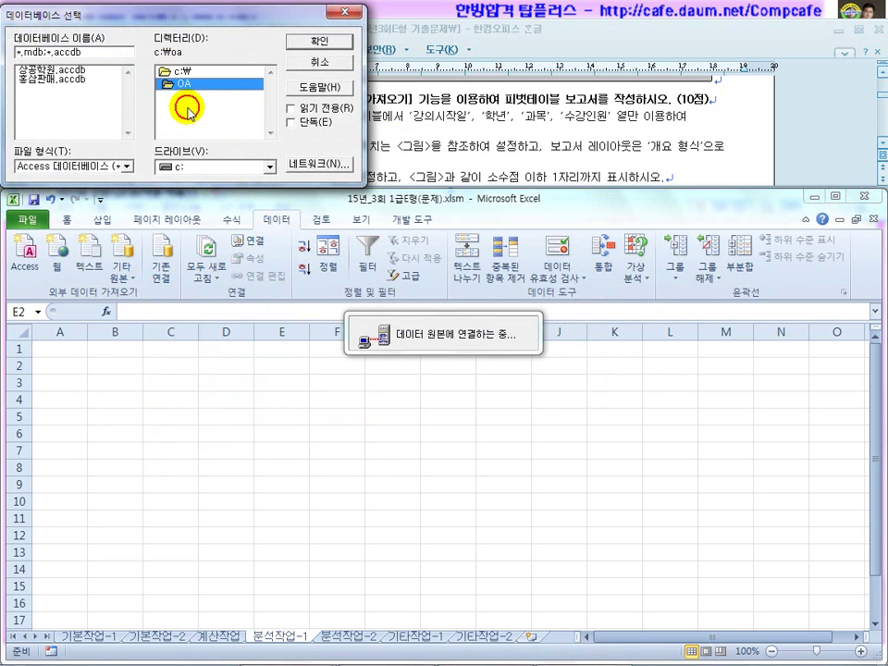
click(41, 66)
drag(96, 40, 222, 222)
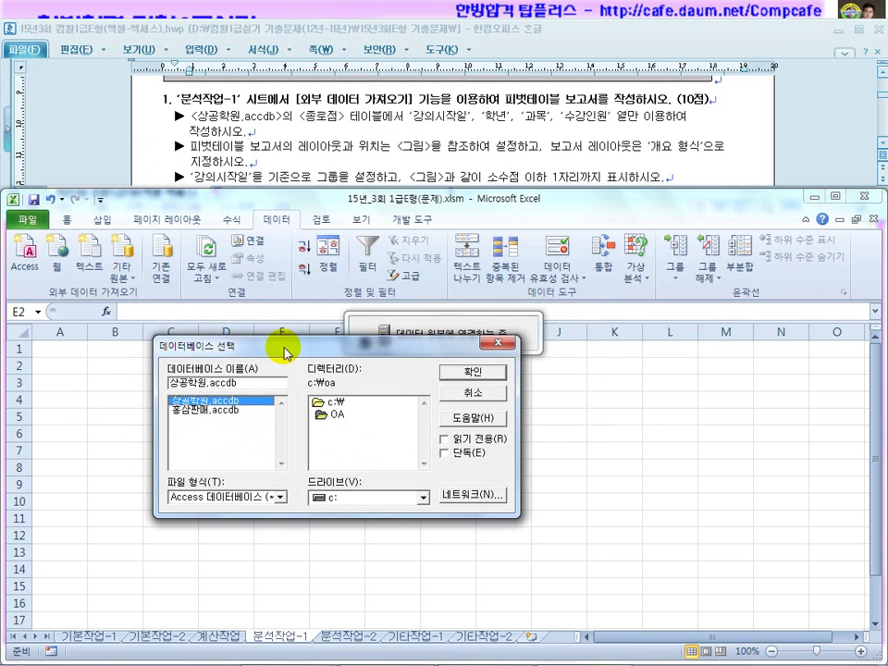
click(507, 317)
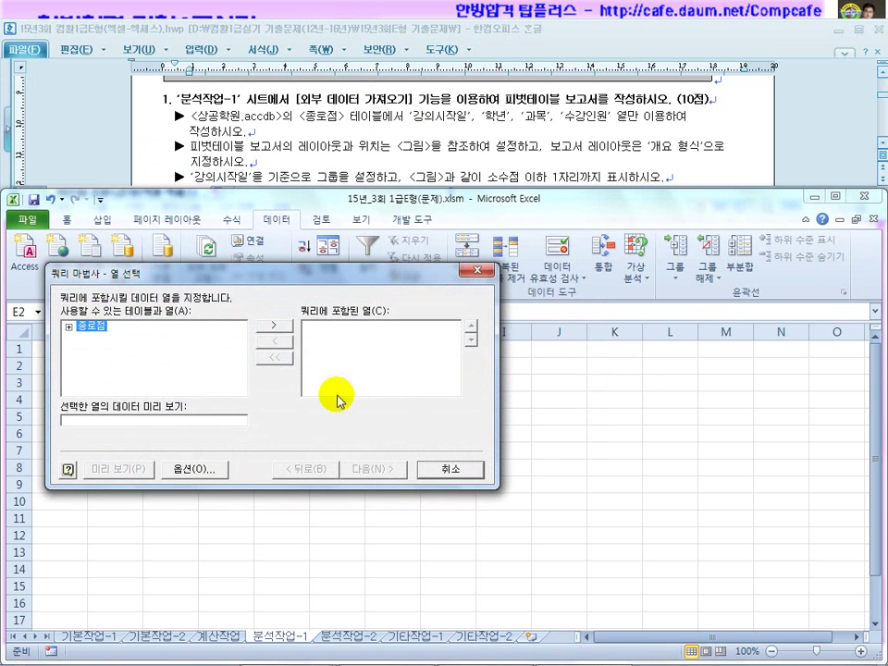
Step: Add the columns 강의시작일, 학년, 과목 and 수강인원 from the 종로점 table to the query
click(68, 326)
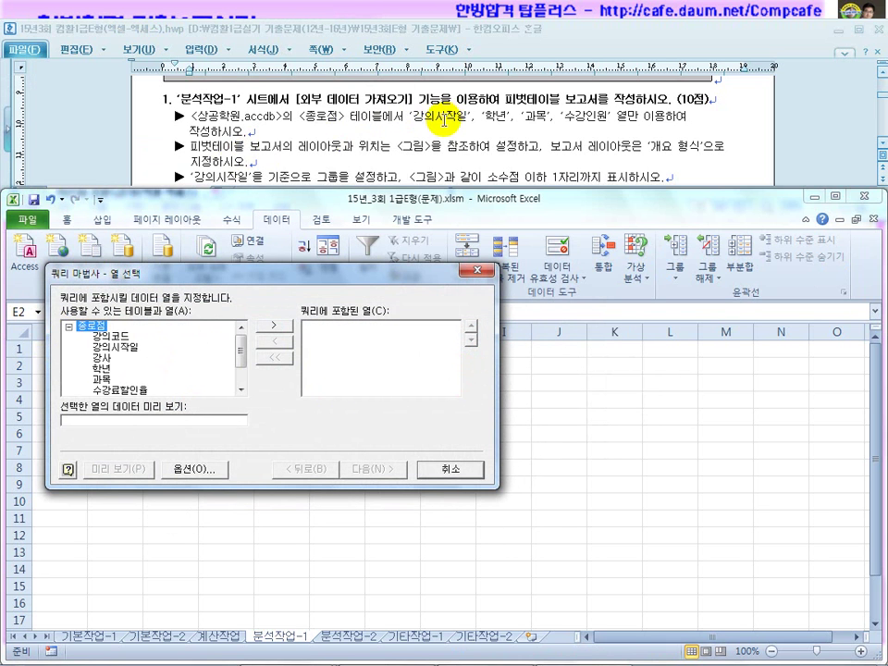
double_click(117, 350)
double_click(103, 358)
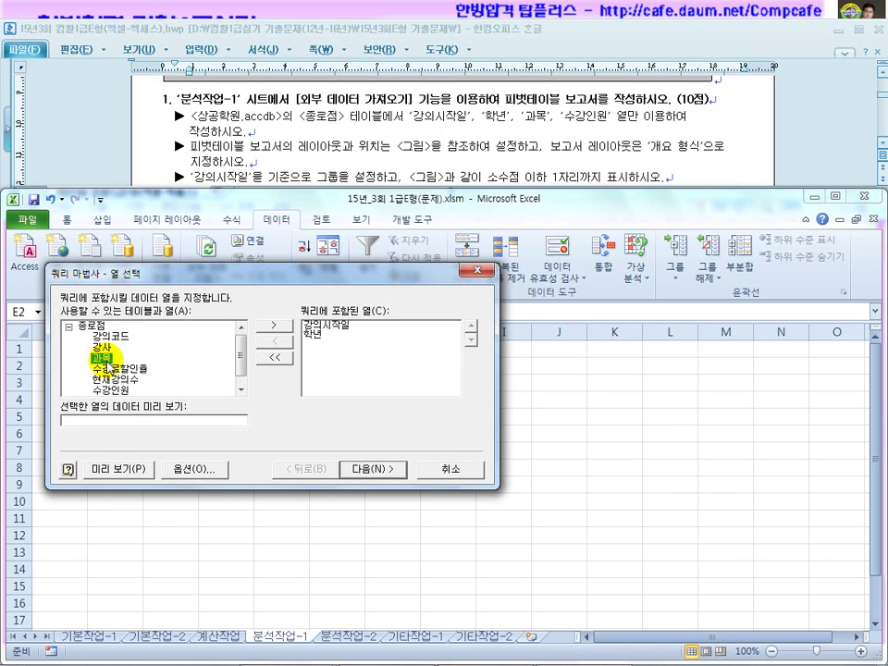
double_click(102, 358)
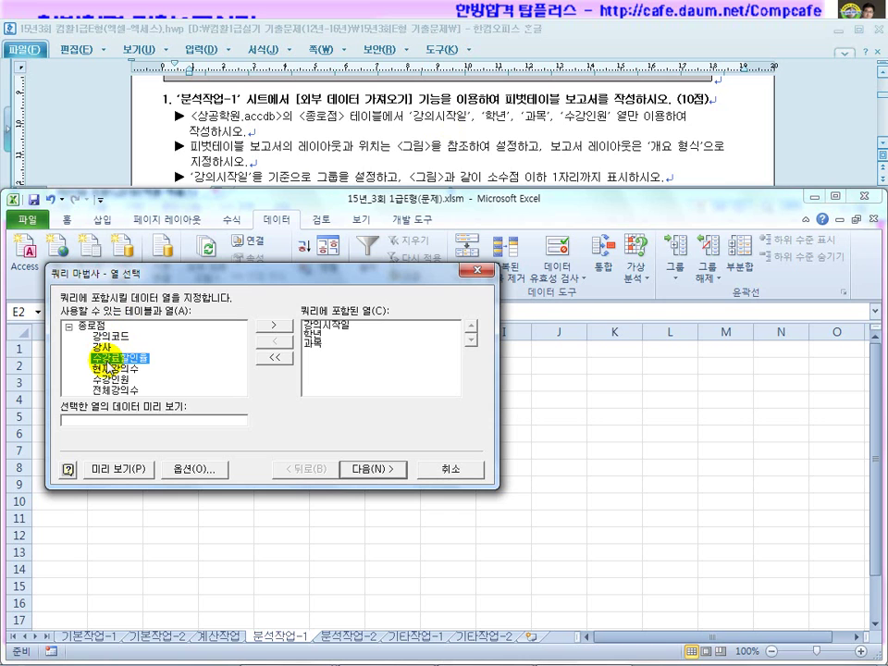
double_click(109, 380)
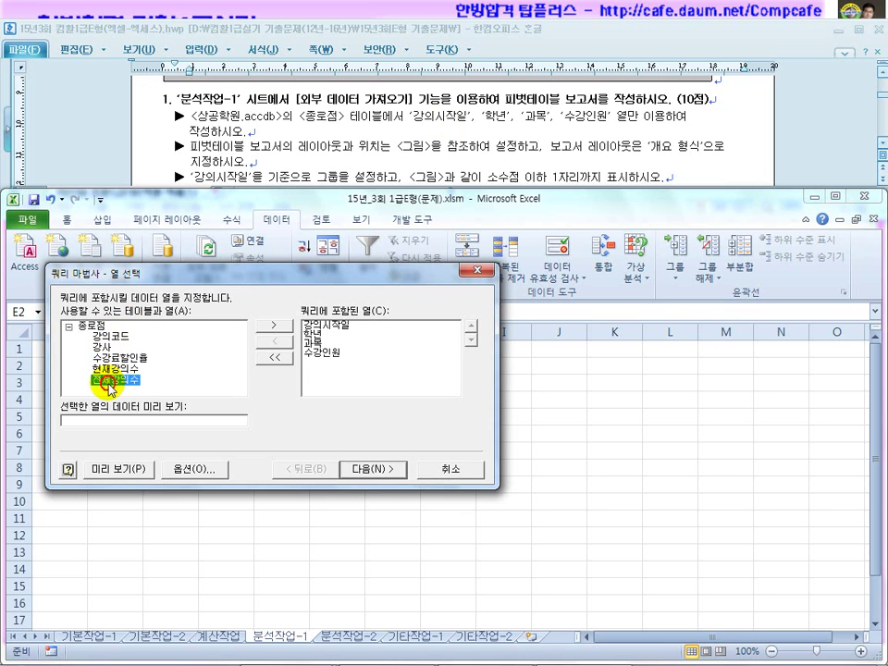
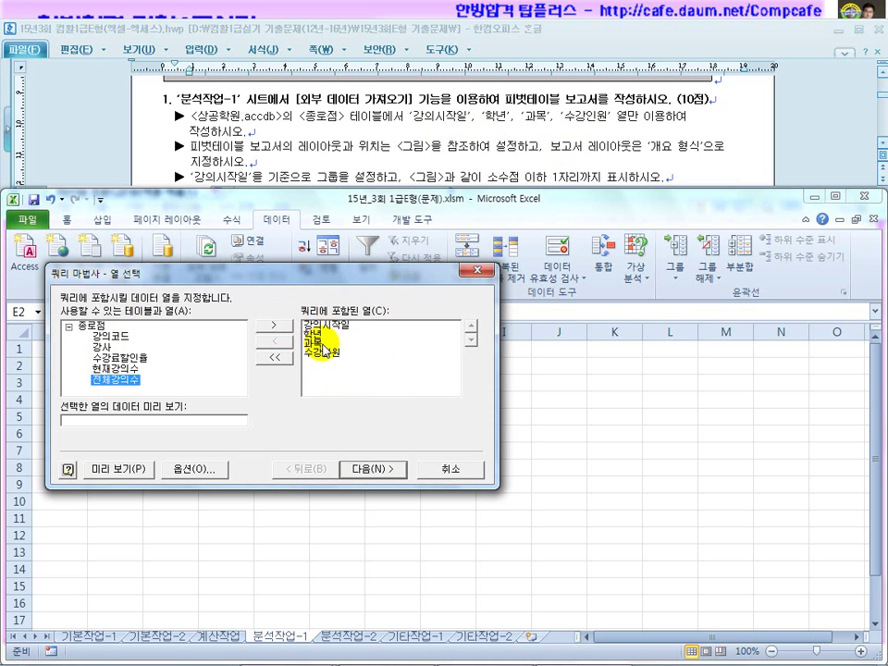
Step: Complete the query without any filter or sort order and return the data to Microsoft Excel
click(370, 468)
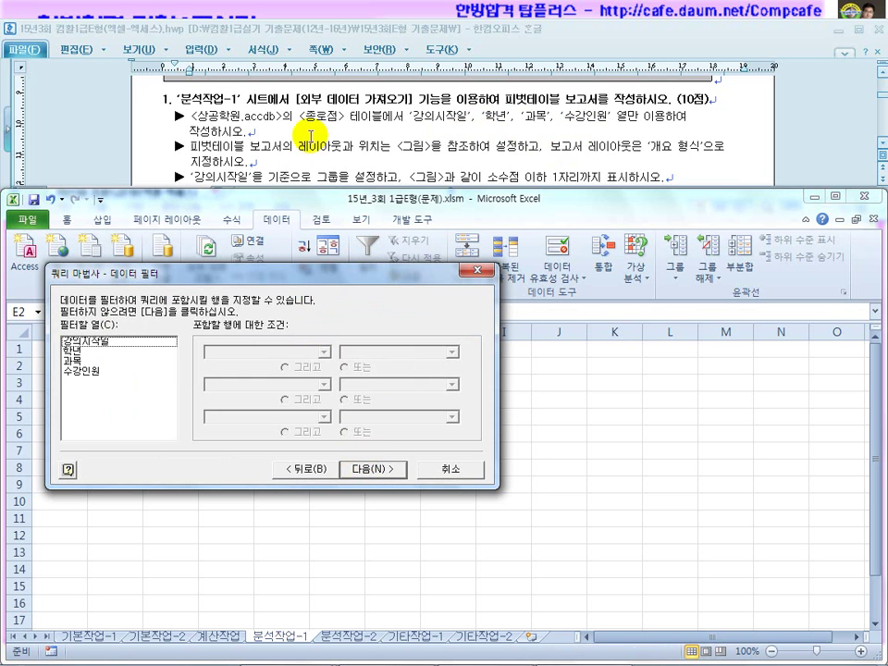
click(374, 469)
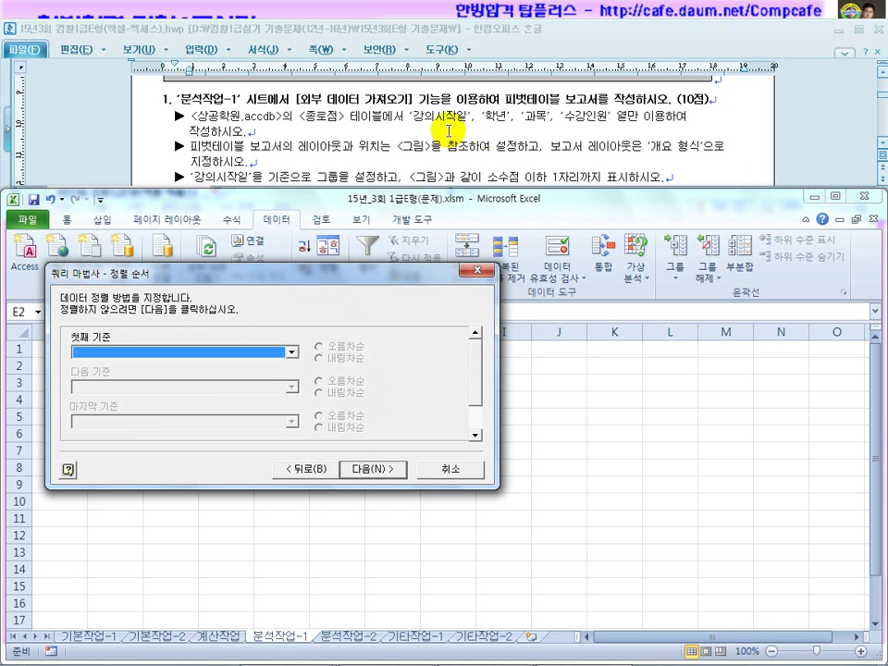
click(375, 469)
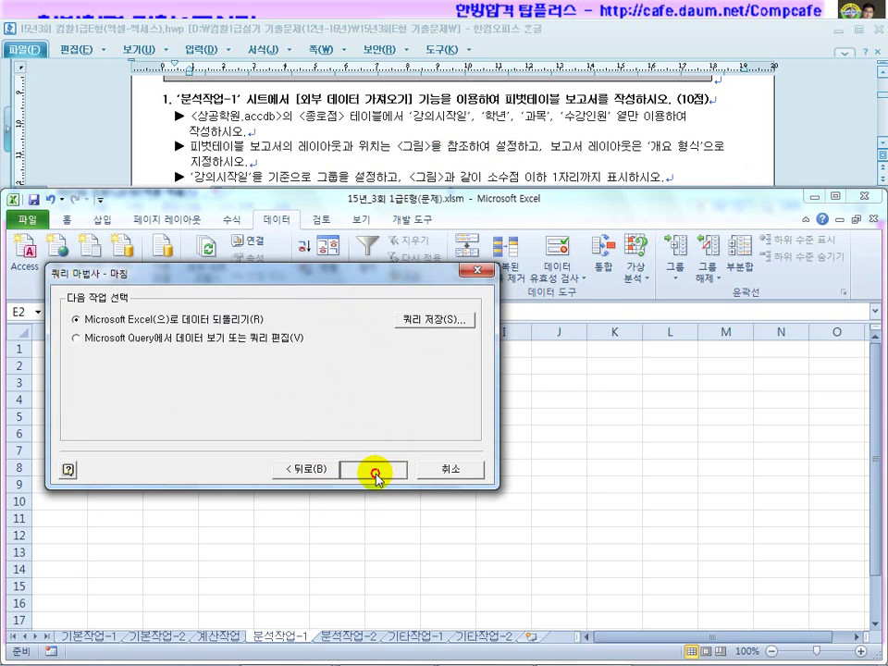
click(375, 471)
Step: Import the data as a PivotTable report placed at cell B2 of the existing sheet 분석작업-1
click(389, 361)
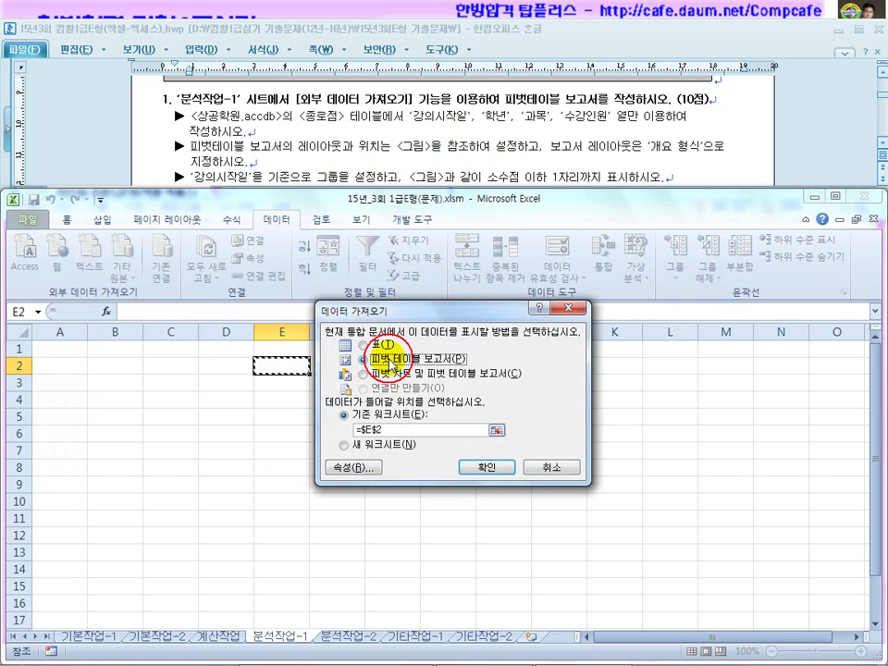
click(308, 142)
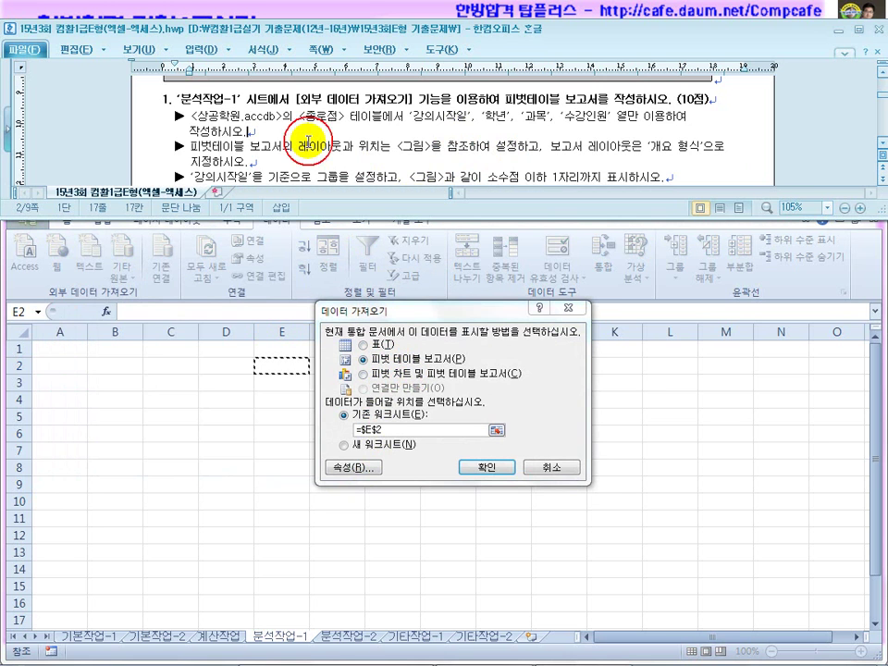
scroll(309, 142, down, 5)
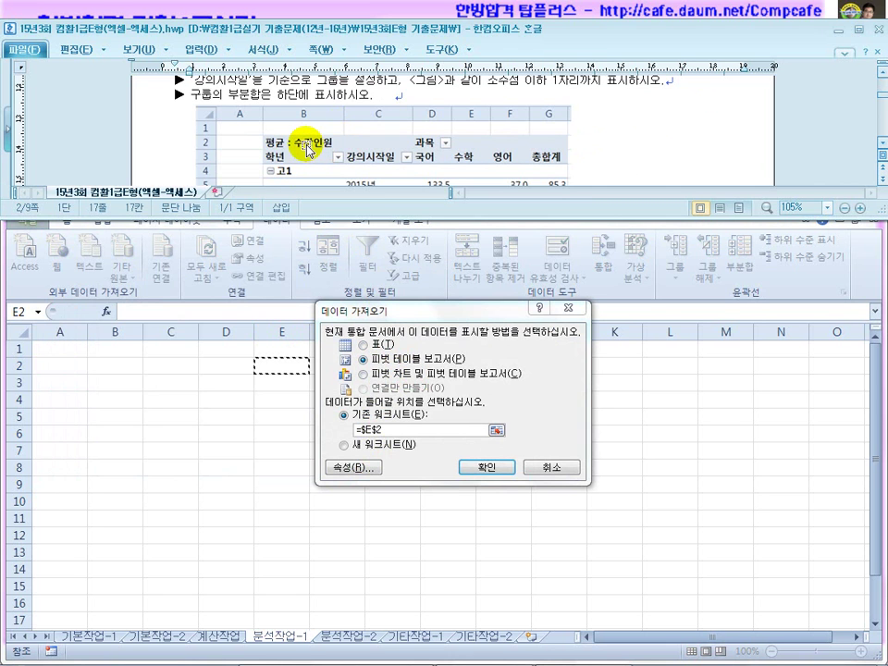
click(102, 361)
click(109, 365)
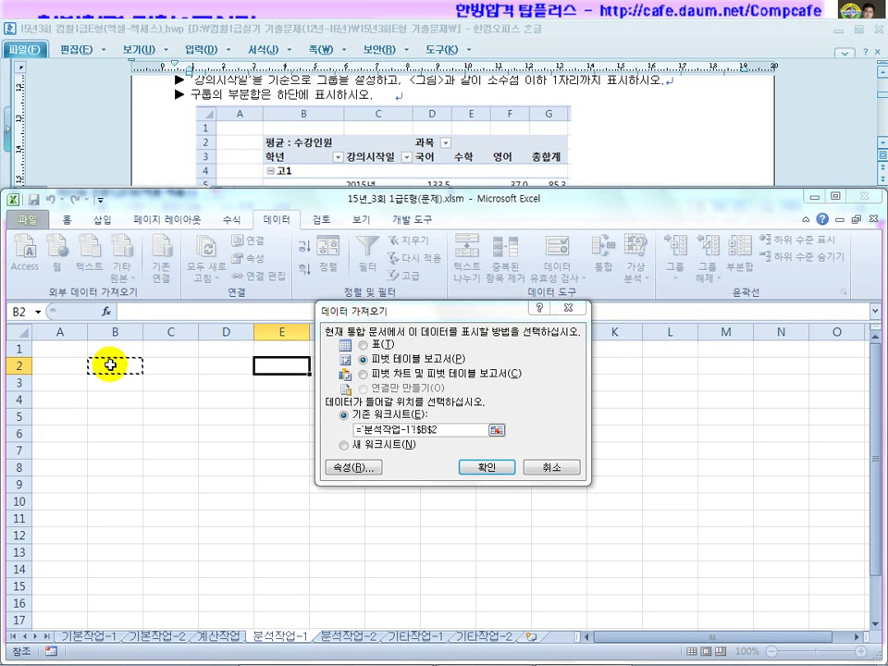
click(485, 470)
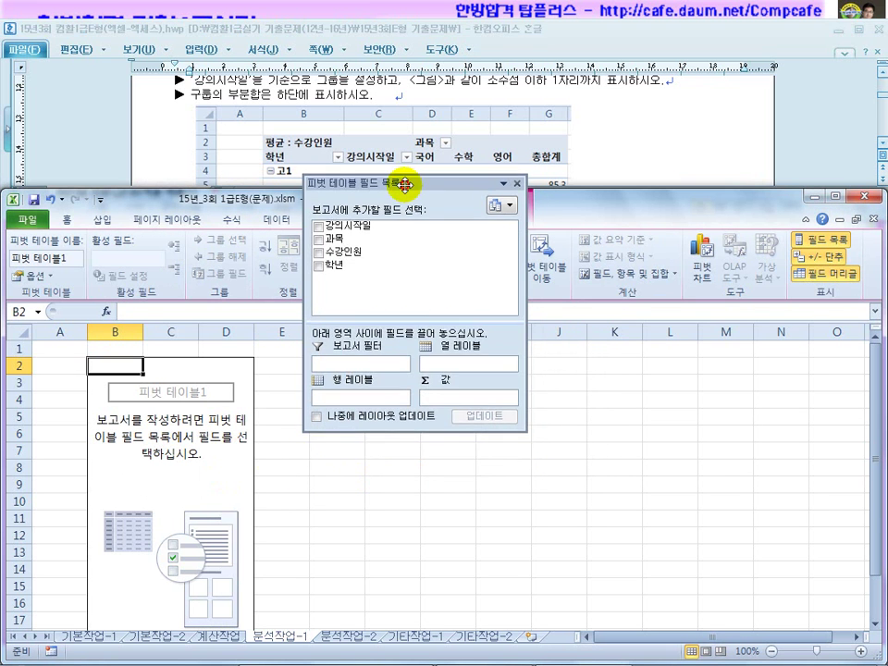
Step: Move the PivotTable field list off the exam text, switch to the Hancom document and examine the pictured pivot layout of rows, columns and values
drag(406, 180, 404, 325)
click(638, 137)
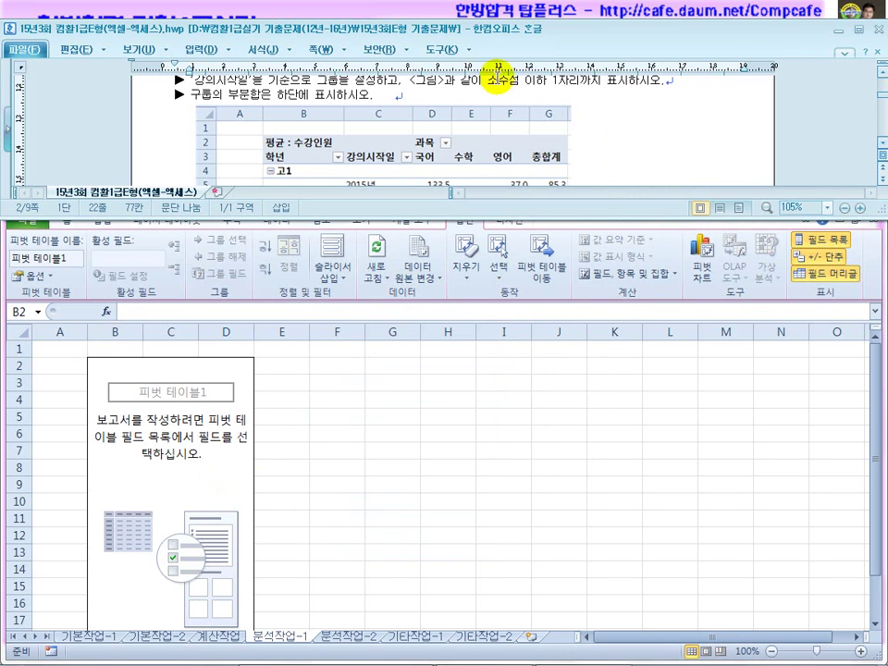
double_click(495, 33)
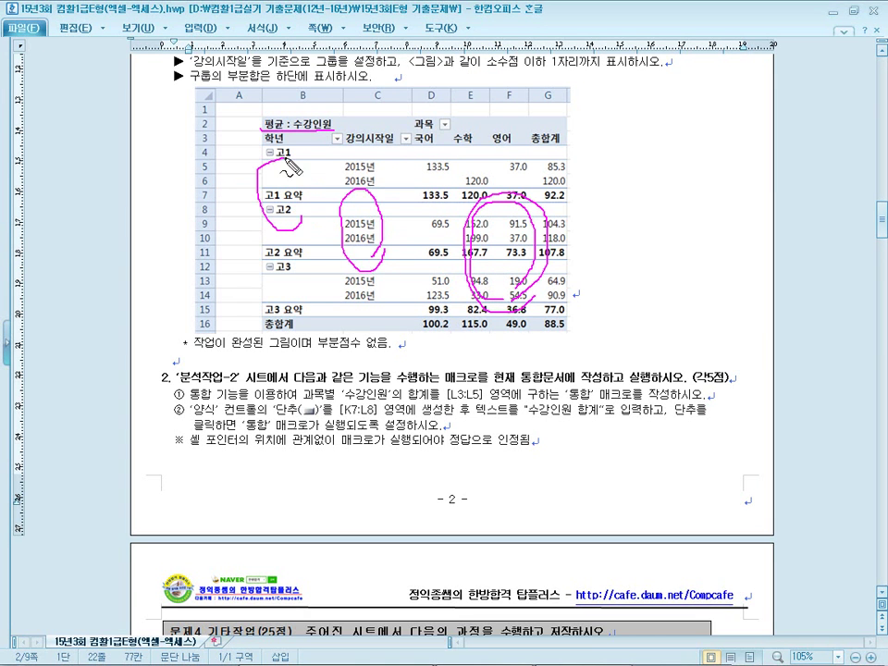
drag(296, 159, 571, 156)
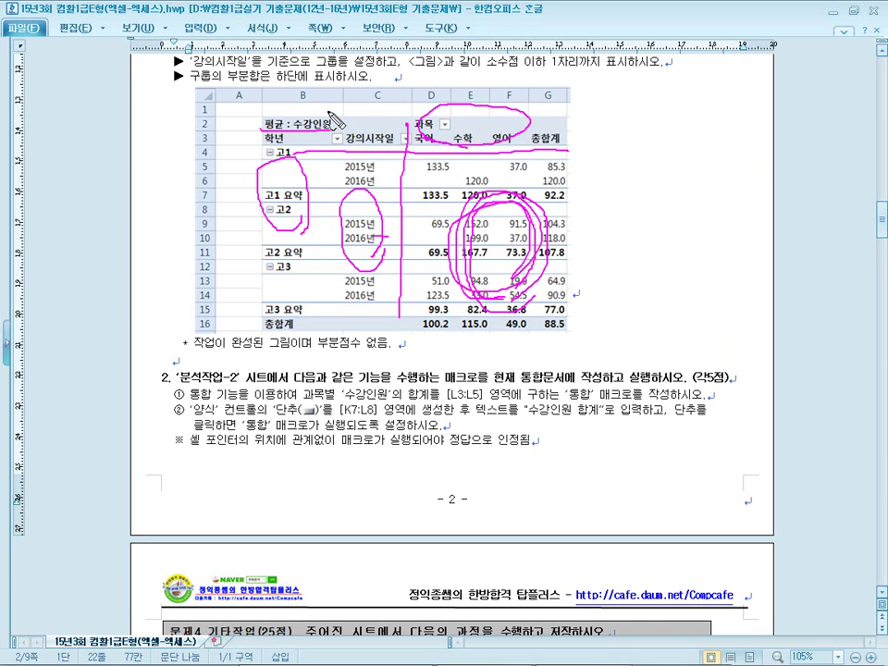
key(Escape)
double_click(620, 10)
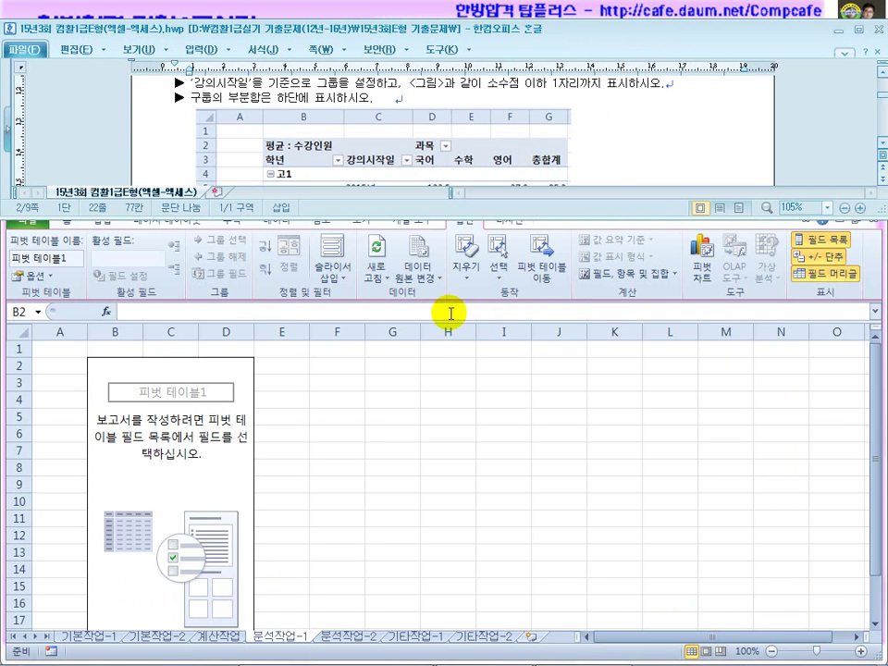
click(882, 145)
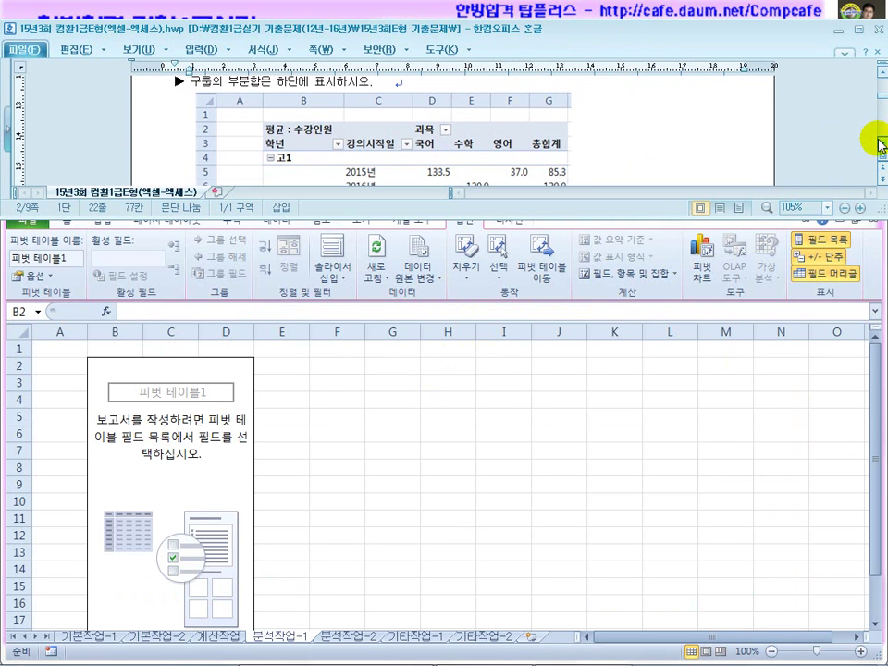
click(461, 415)
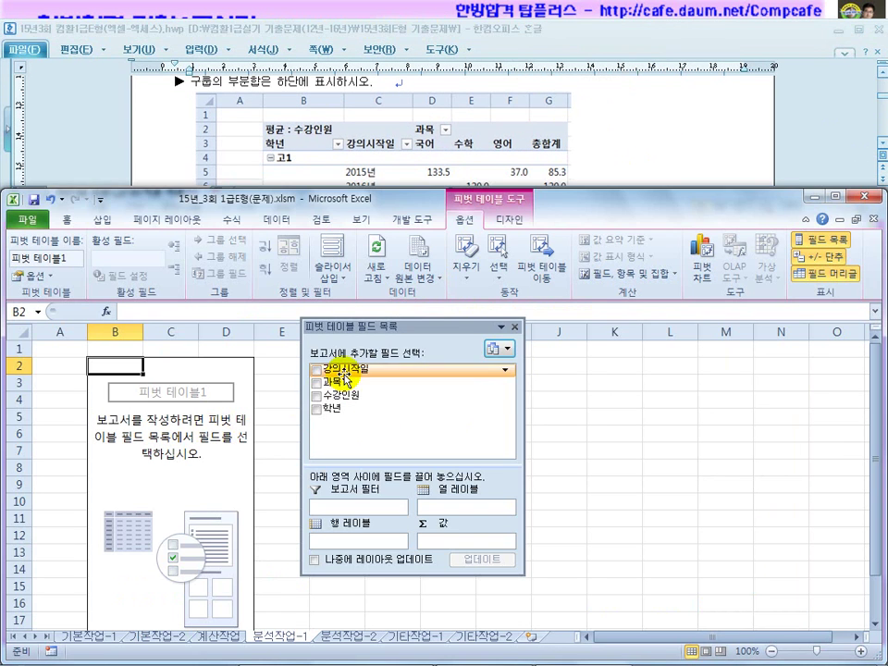
mouse_move(349, 375)
mouse_down()
mouse_move(337, 535)
mouse_move(360, 433)
mouse_move(347, 362)
mouse_up()
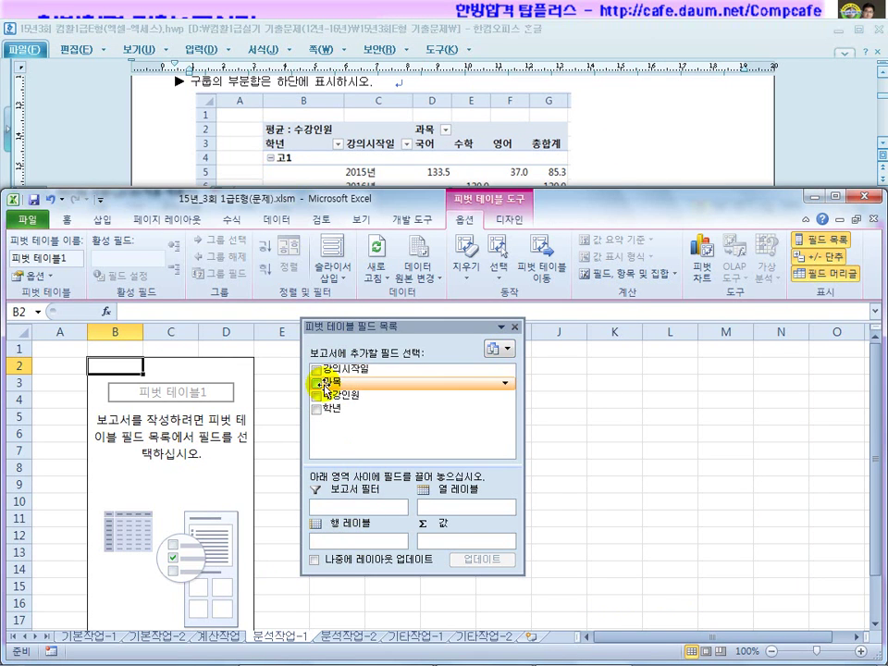
drag(336, 406, 353, 539)
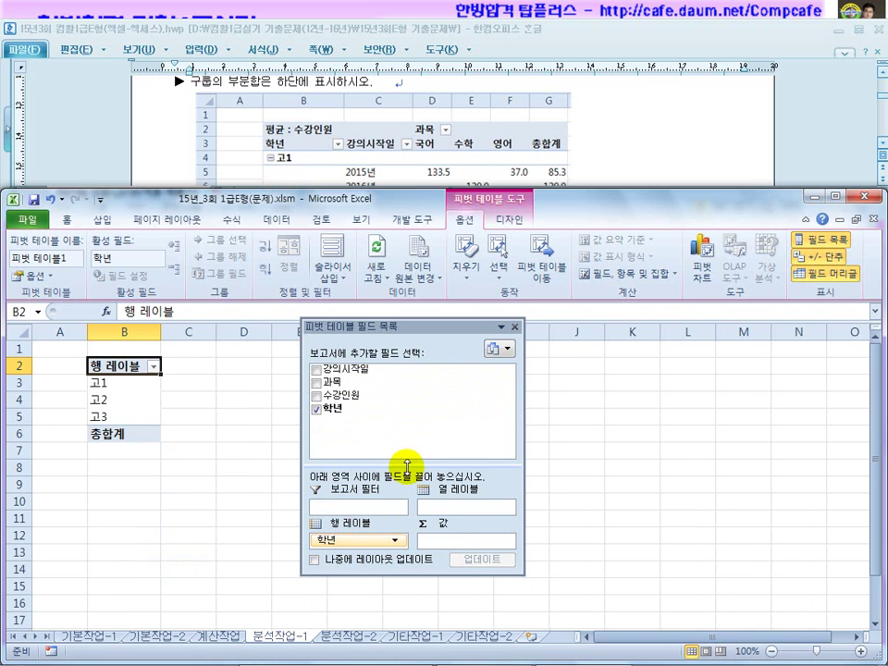
drag(407, 467, 406, 376)
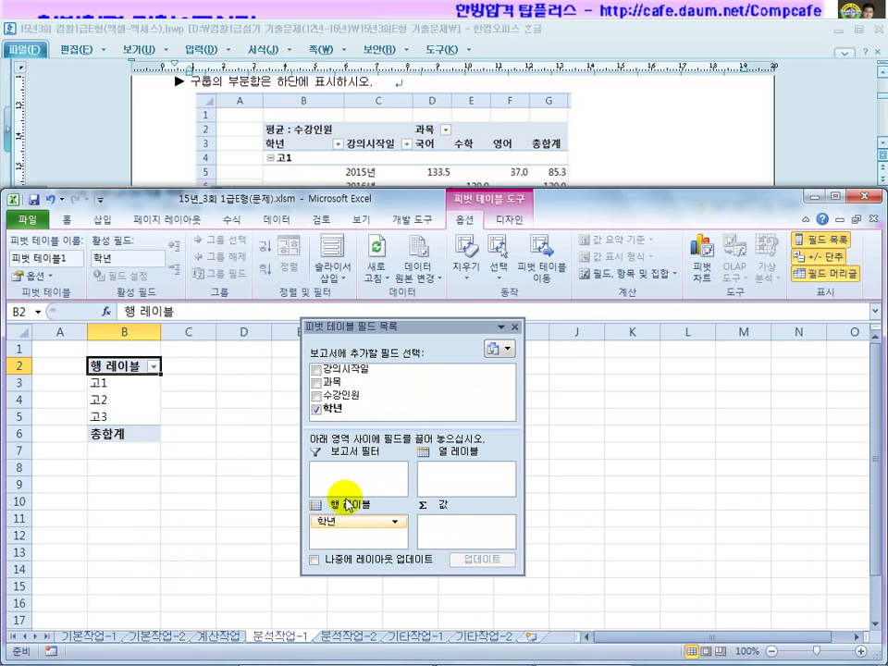
drag(361, 521, 373, 407)
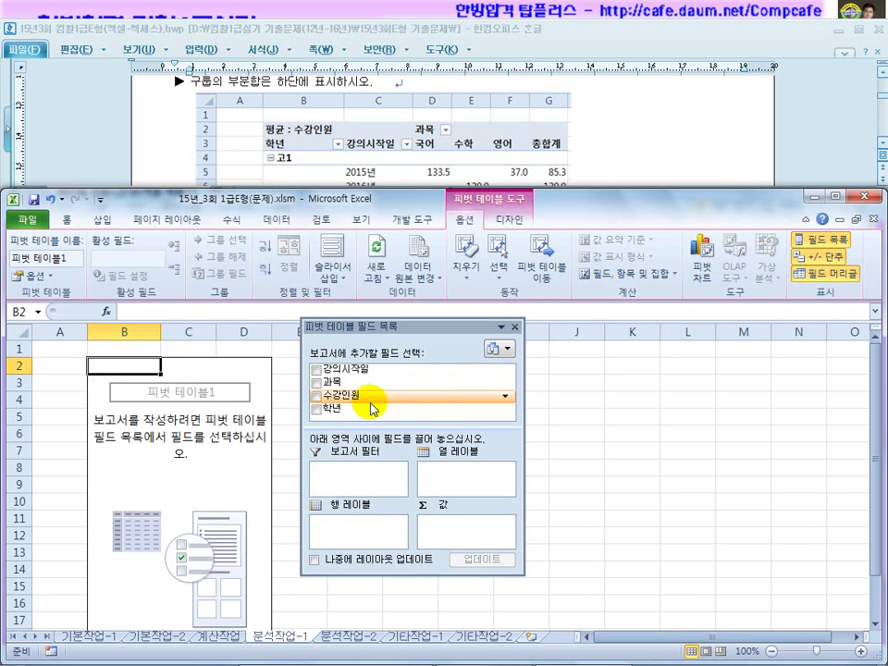
Step: Lay out the pivot table with 학년 above 강의시작일 as row labels, 과목 as column label and 수강인원 as value
drag(341, 369, 368, 547)
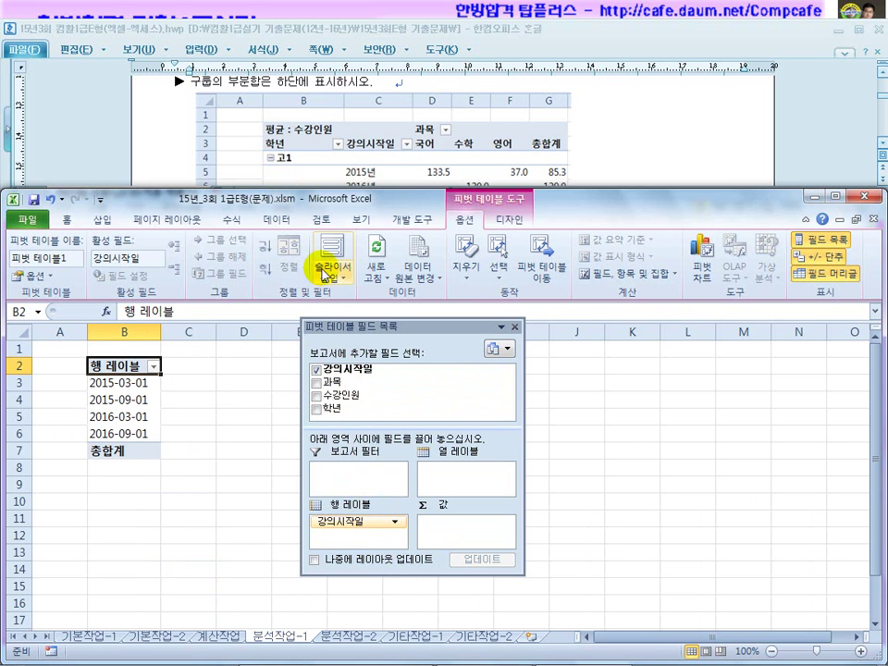
drag(350, 408, 342, 521)
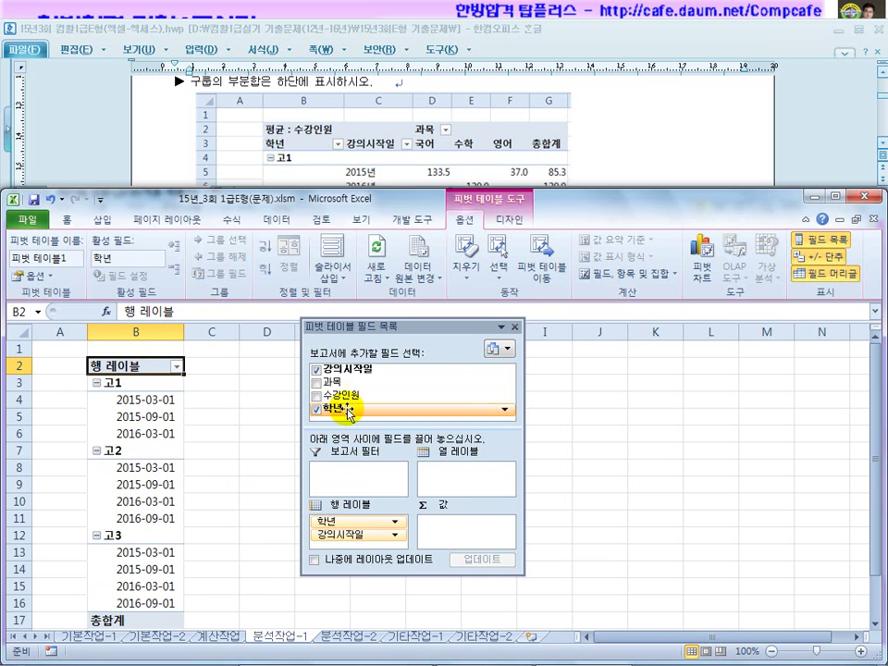
drag(337, 385, 445, 475)
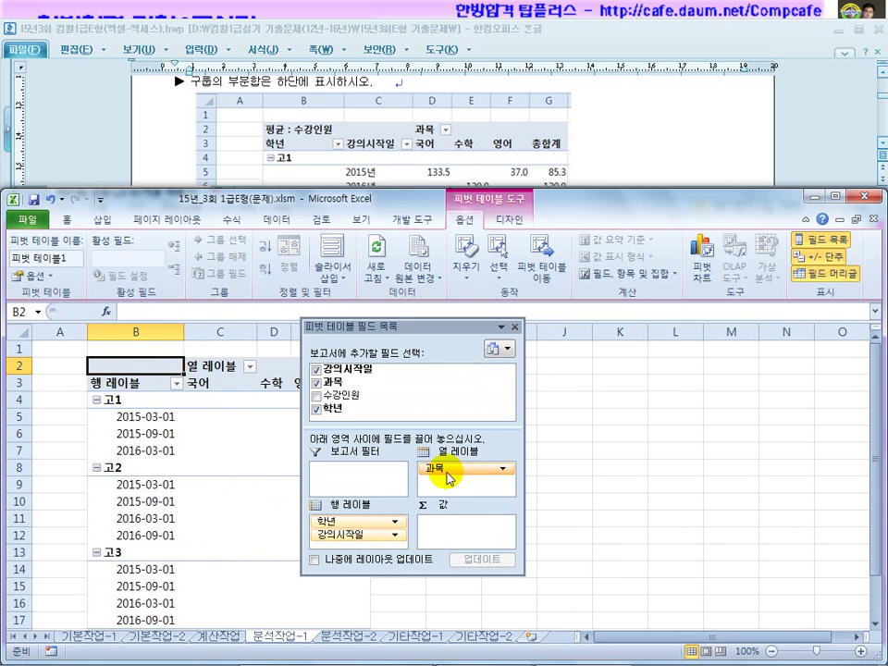
drag(344, 395, 453, 529)
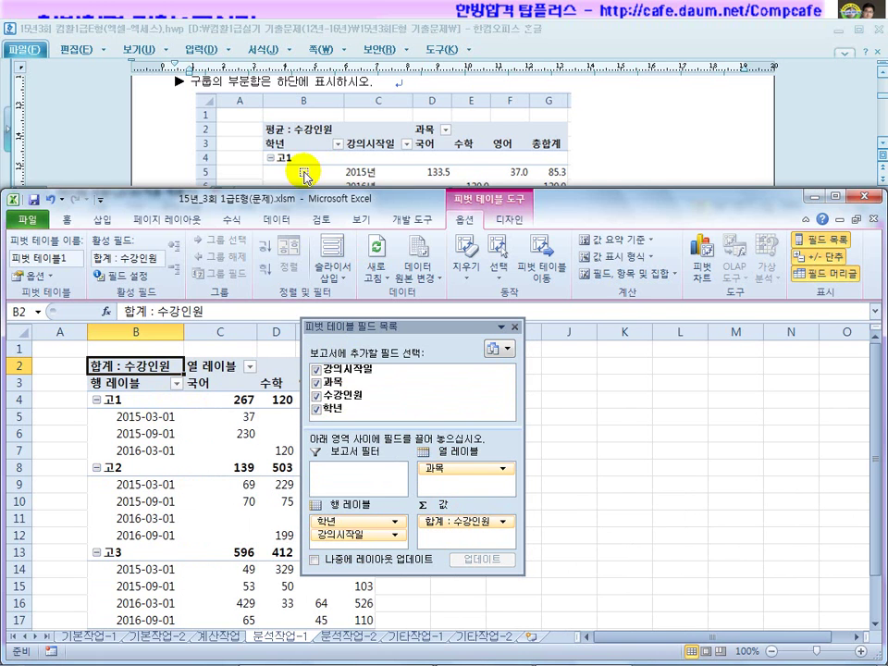
Step: Summarize the 수강인원 value field by average (평균) and move the field list clear of the pivot table
click(505, 522)
click(472, 504)
click(366, 424)
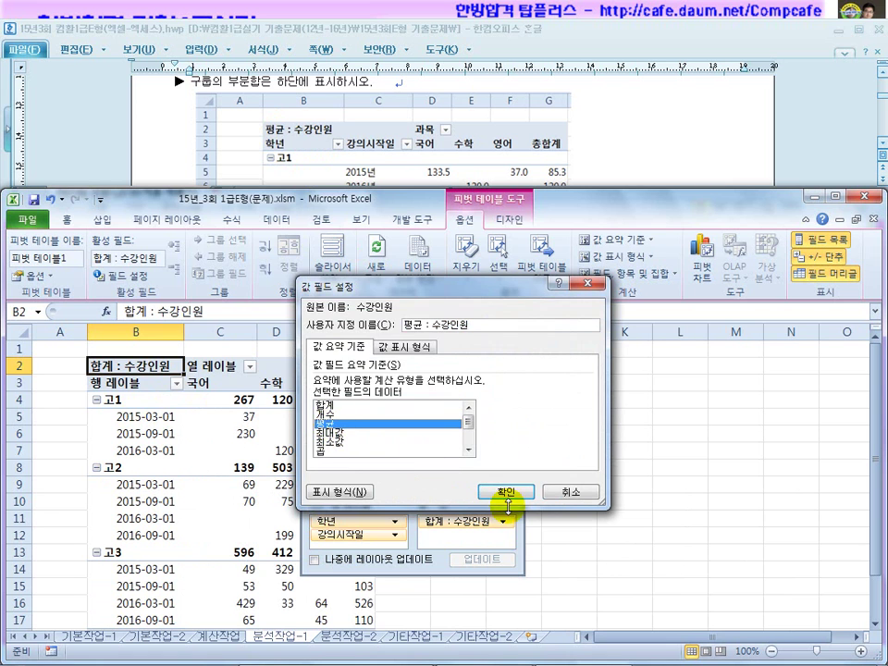
click(509, 495)
drag(405, 327, 665, 338)
Step: Review the exam document's instructions and sample figure for the pivot report's layout and position
click(659, 126)
scroll(665, 130, up, 1)
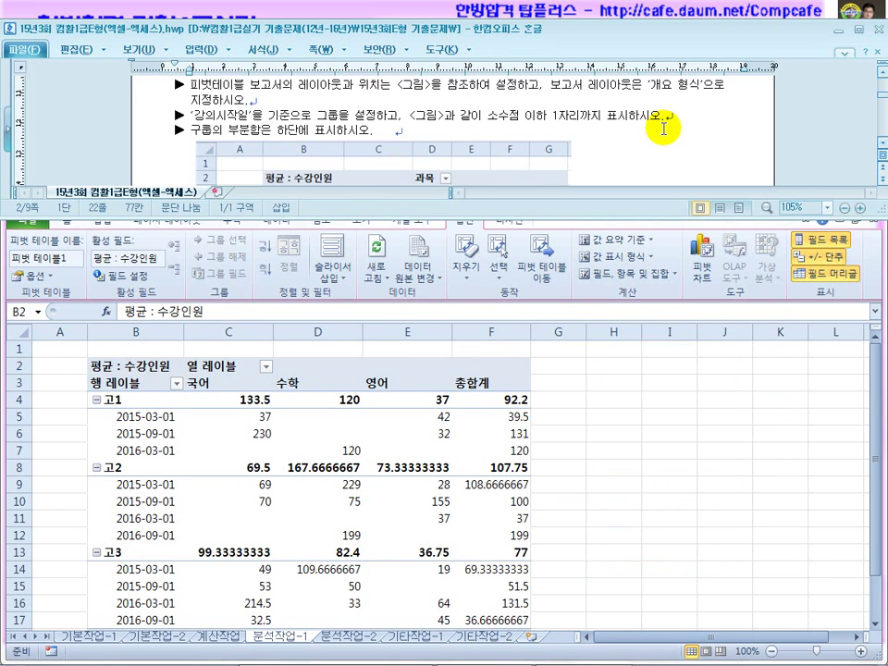
click(97, 364)
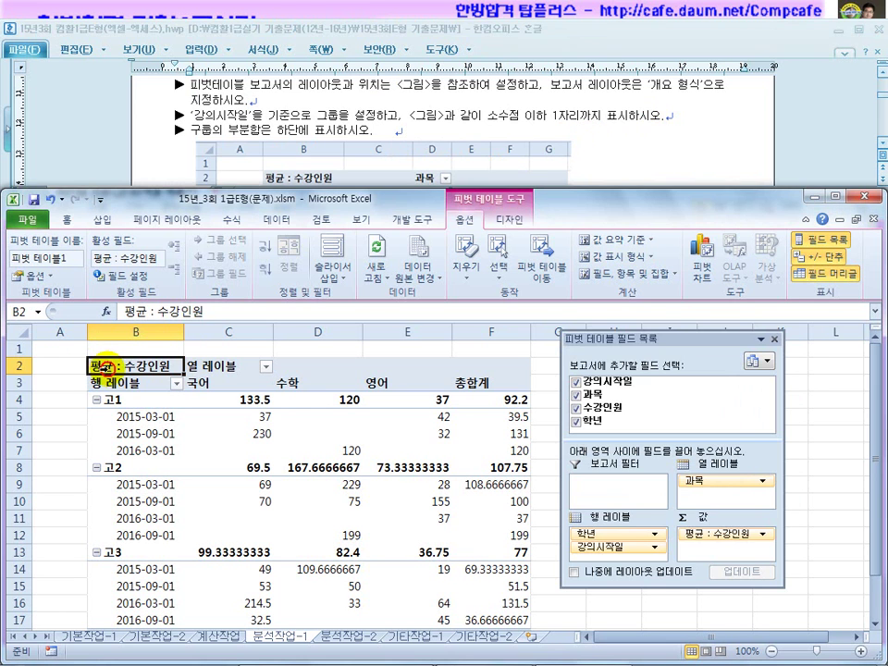
click(282, 179)
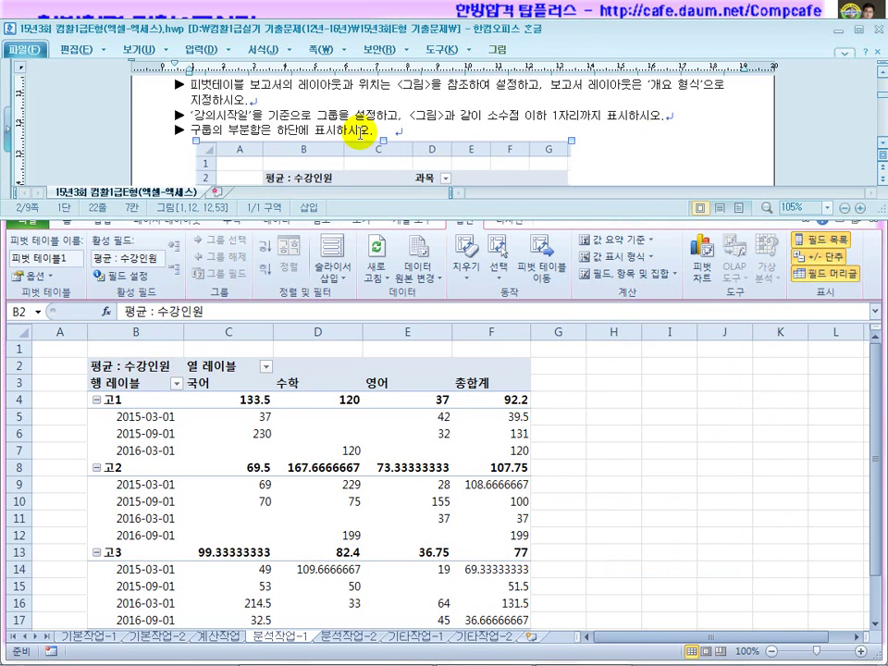
scroll(400, 151, up, 1)
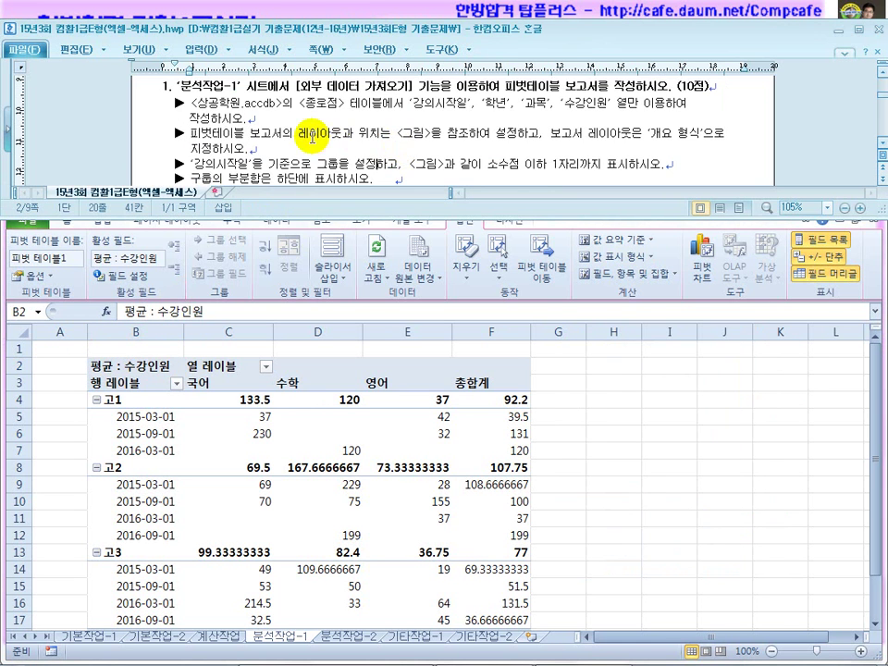
drag(324, 136, 369, 136)
click(401, 412)
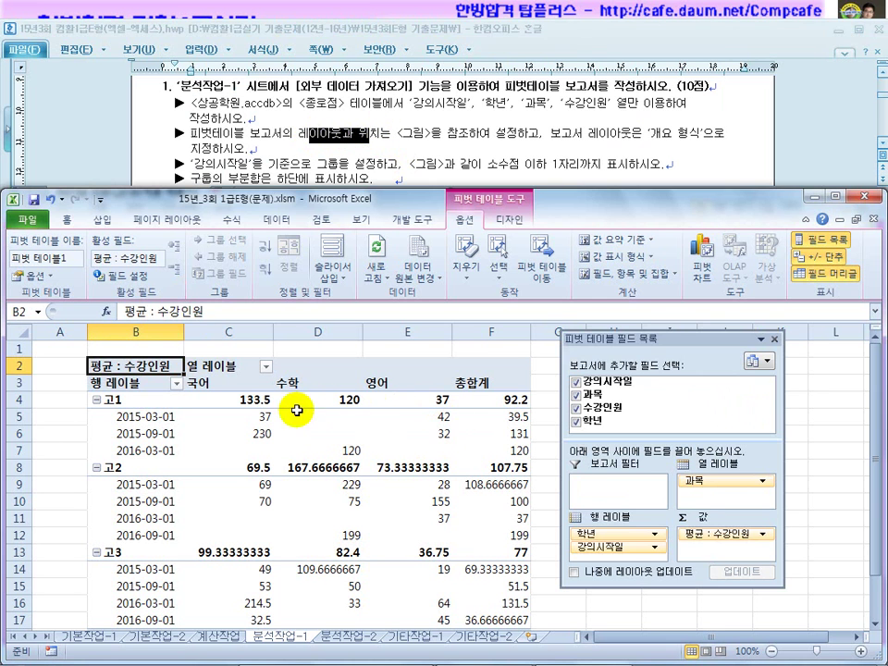
click(556, 133)
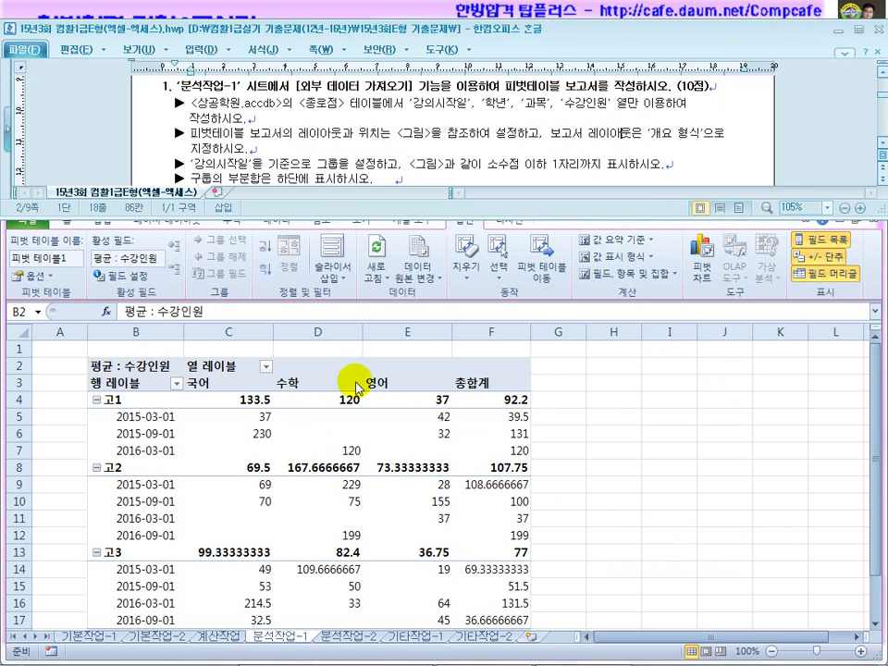
click(288, 476)
click(281, 146)
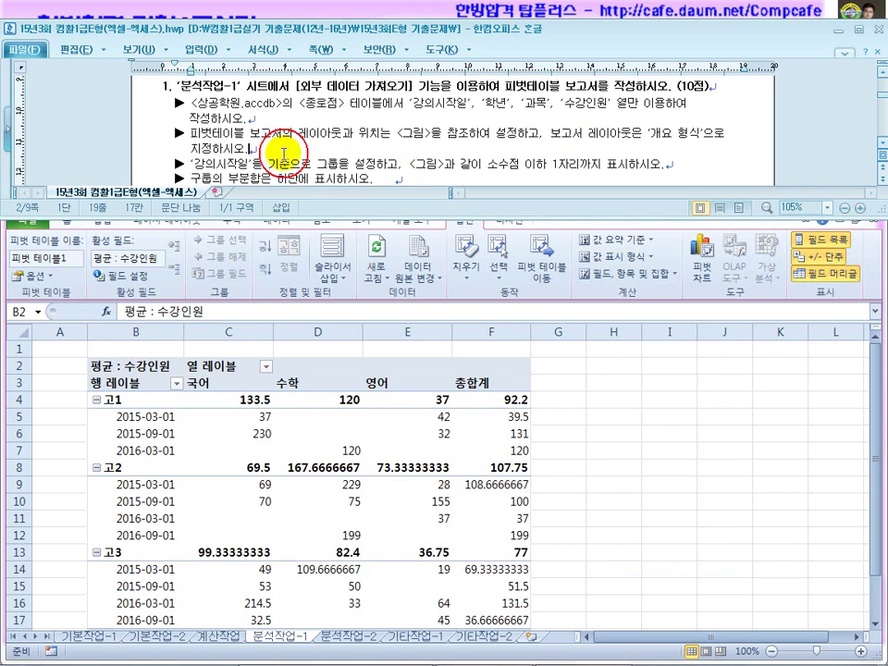
scroll(287, 153, down, 3)
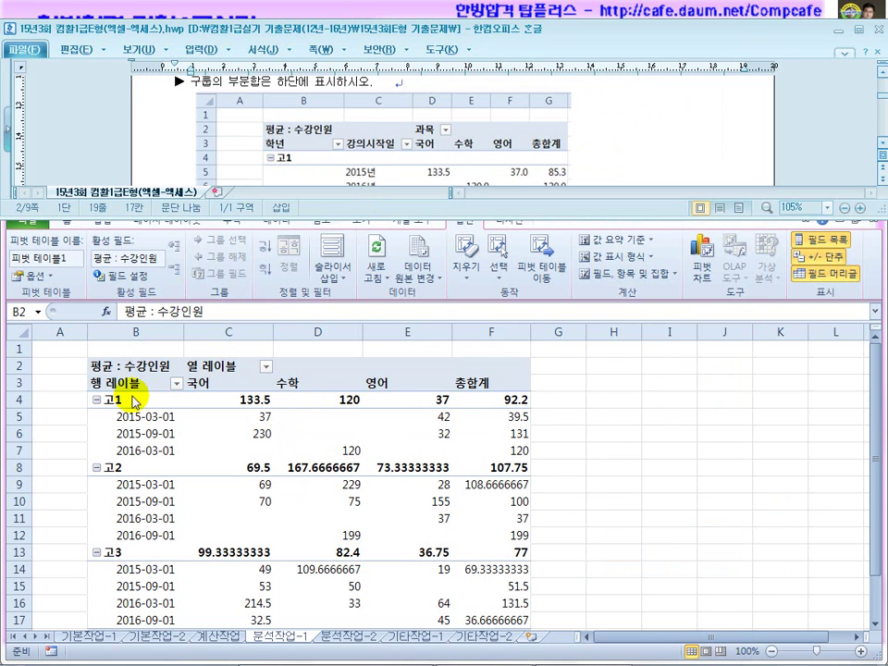
Step: Show the pivot table report in outline form (개요 형식), as the exam document requires
click(352, 378)
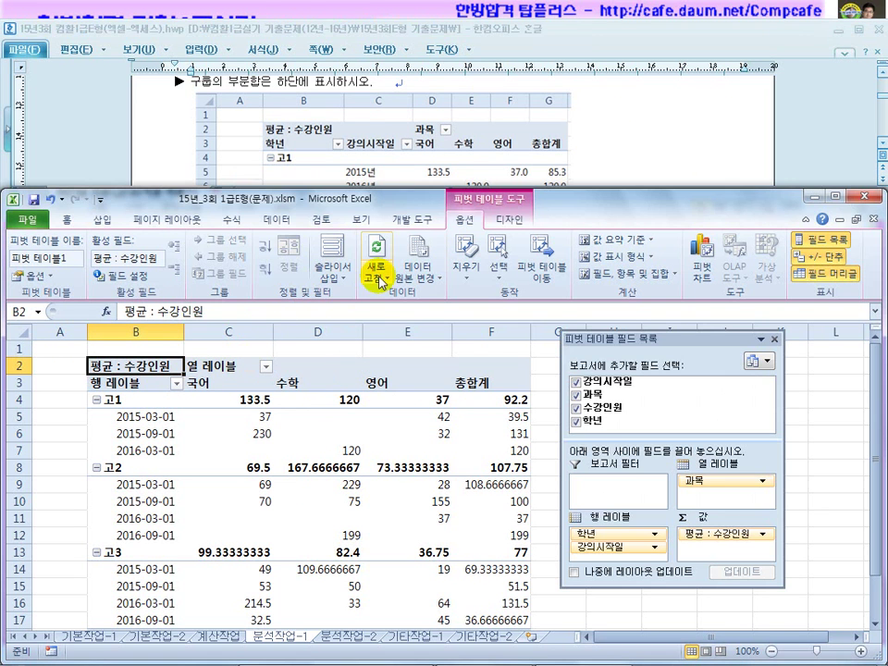
click(508, 219)
click(107, 273)
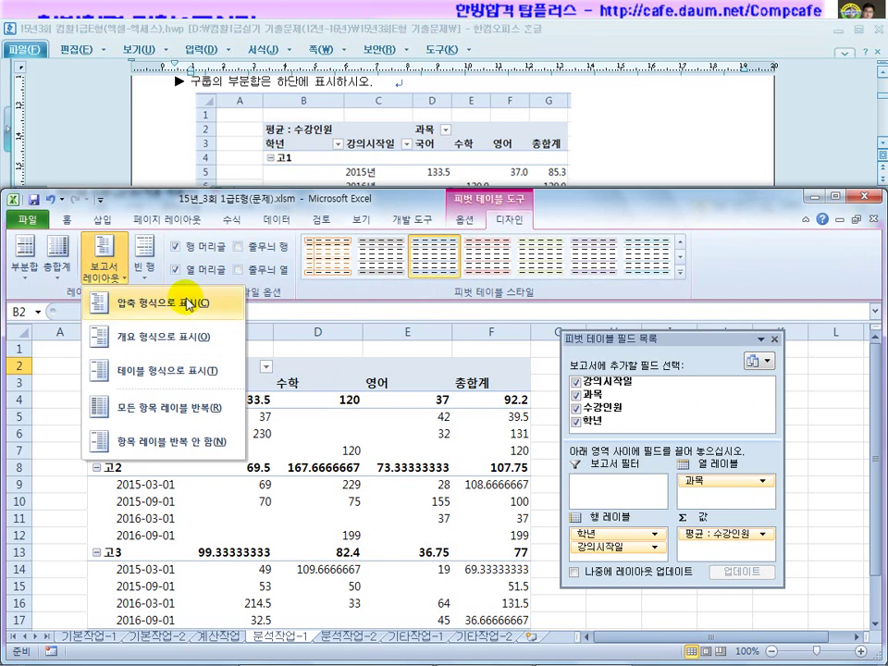
click(178, 338)
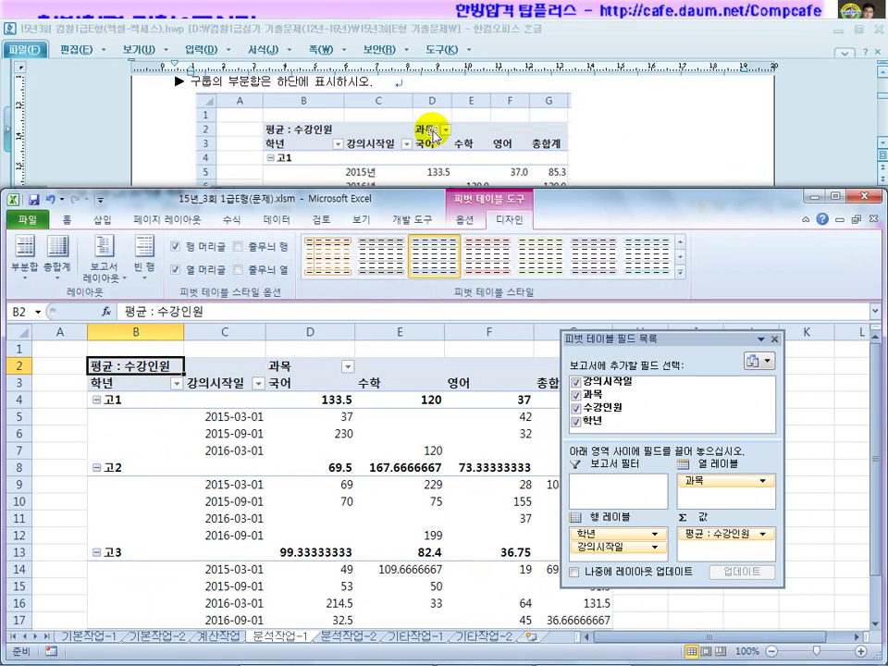
click(622, 130)
scroll(623, 130, up, 1)
drag(620, 86, 690, 87)
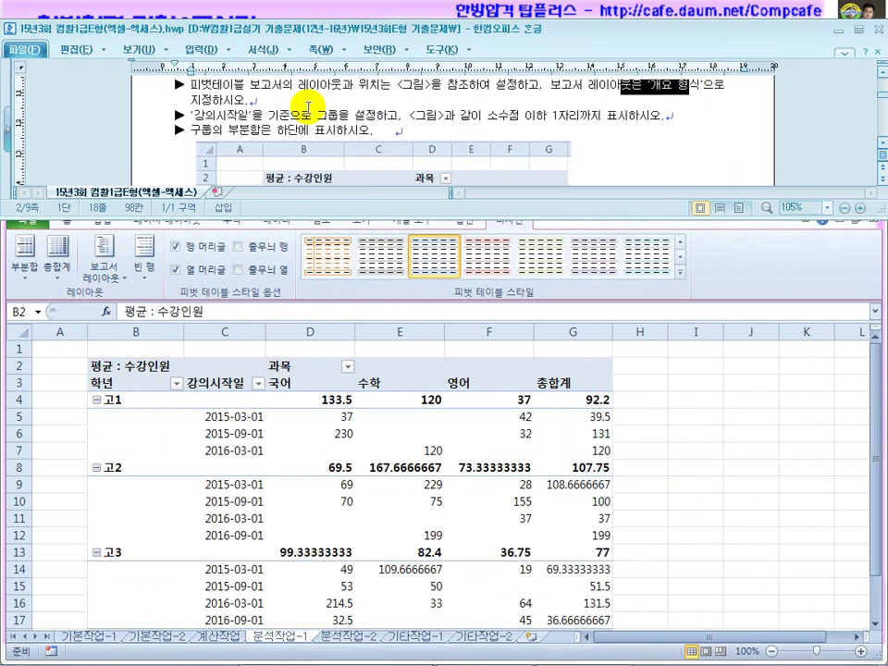
Step: Group the 강의시작일 dates in the pivot table by year (연) only, following the exam document
drag(205, 114, 319, 116)
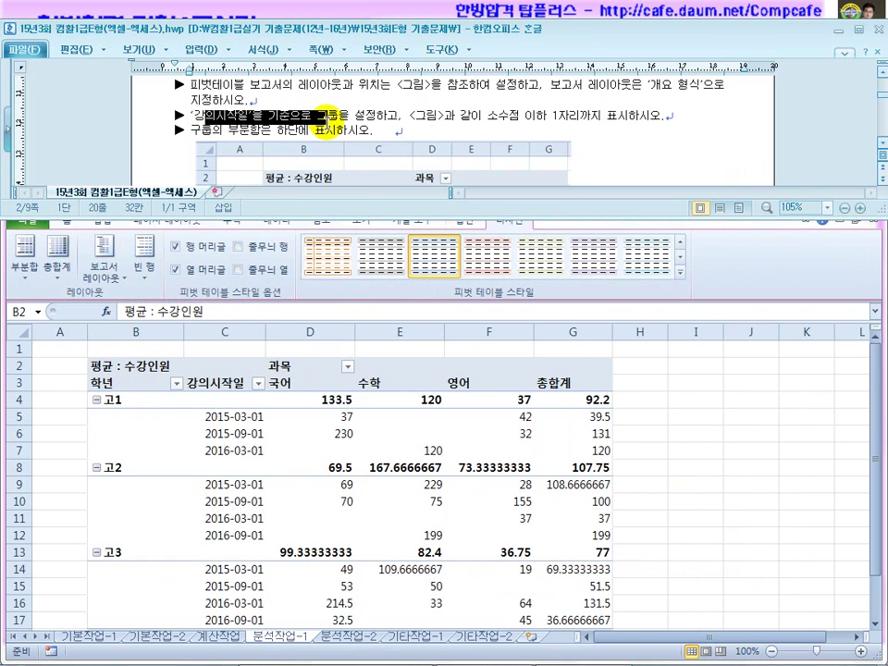
click(609, 165)
scroll(612, 167, down, 1)
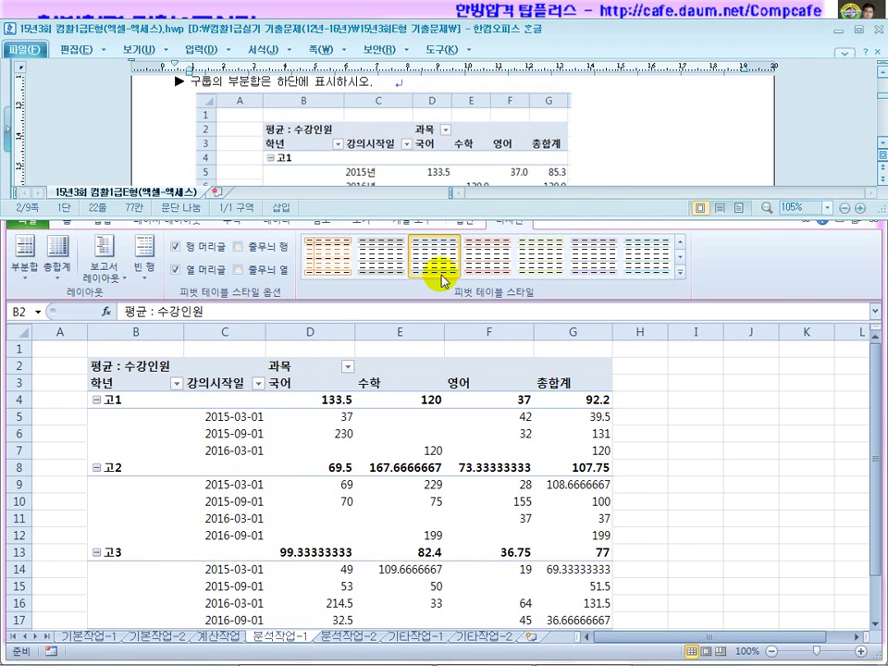
scroll(456, 100, down, 1)
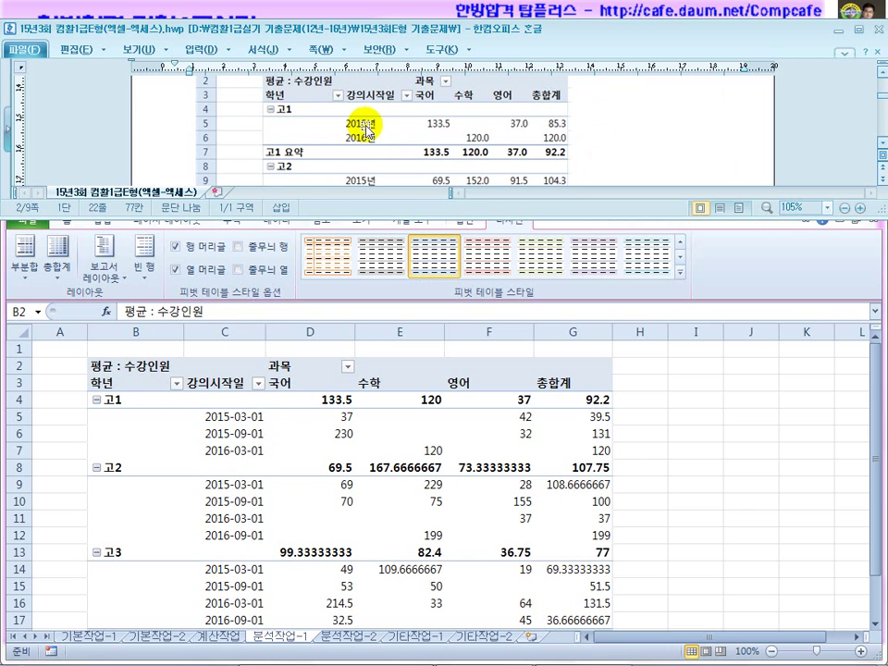
click(237, 417)
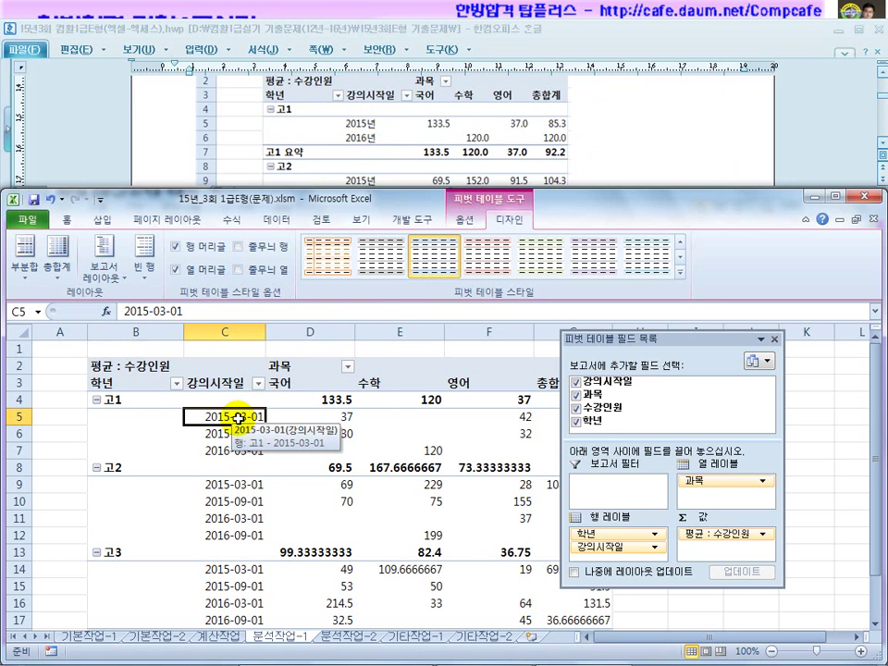
right_click(238, 418)
click(278, 295)
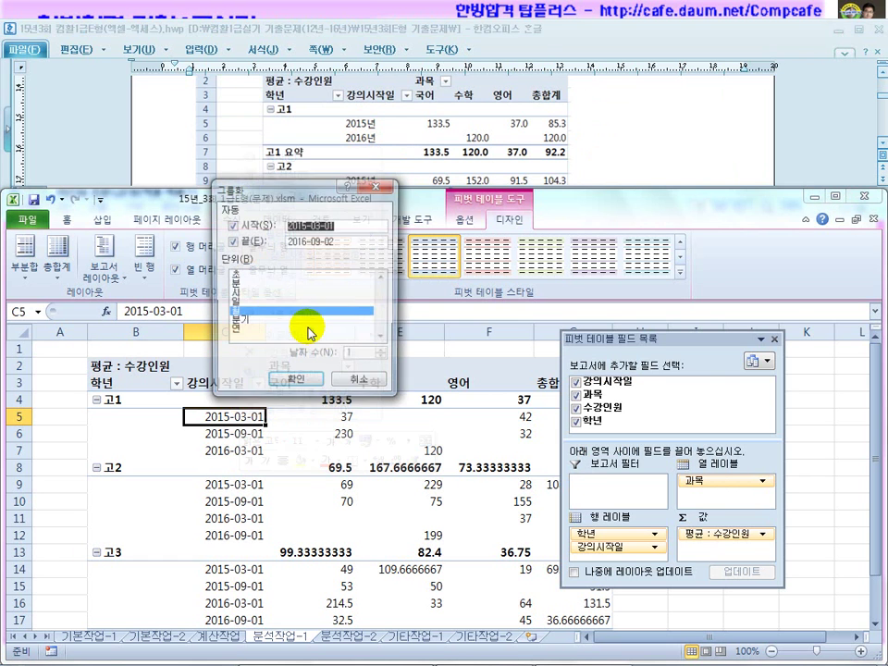
click(245, 330)
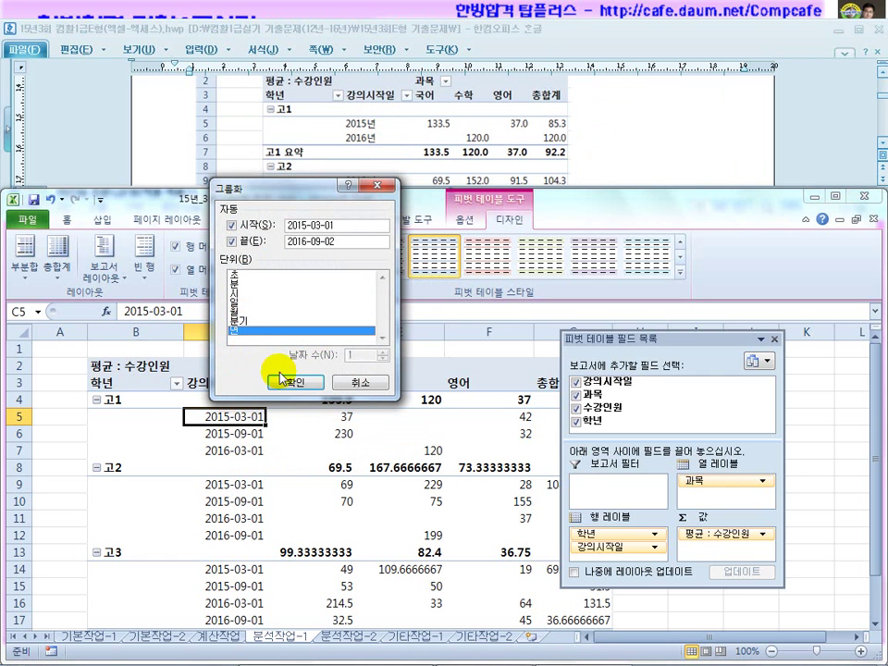
click(294, 382)
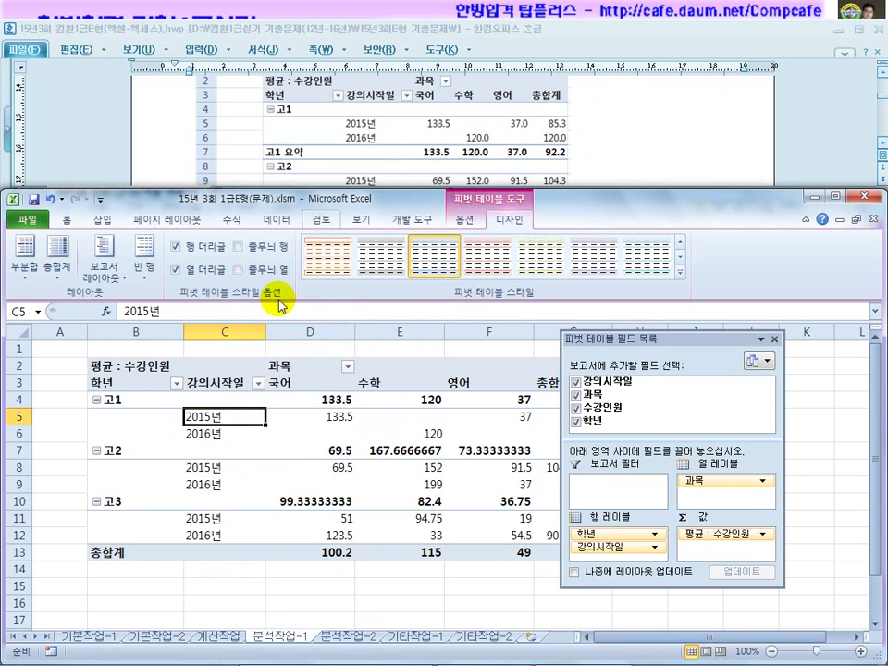
Step: Check the exam document's decimal-place instruction (소수점 이하 1자리까지) against the averages in the pivot table
click(622, 151)
scroll(622, 151, up, 3)
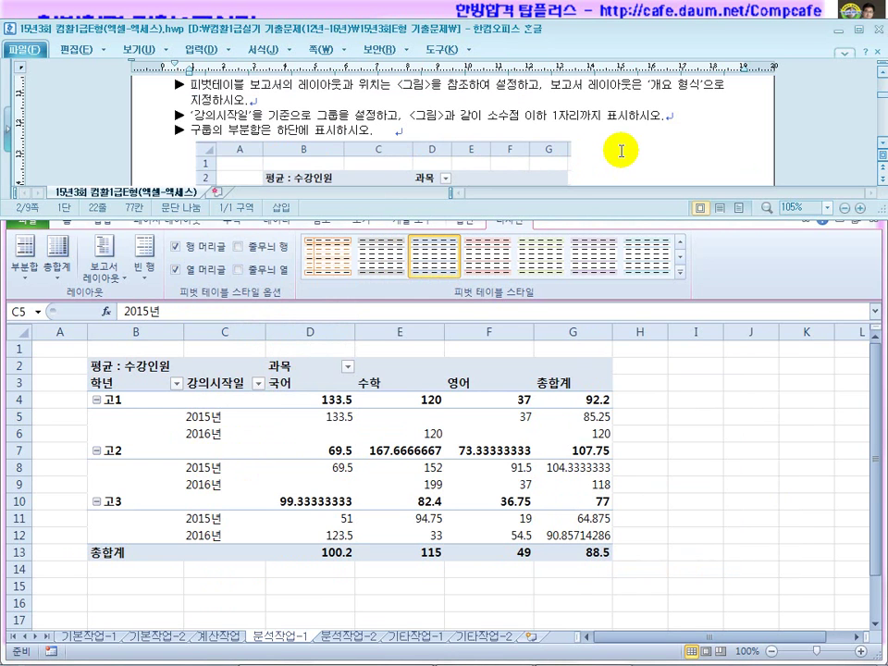
drag(461, 116, 617, 116)
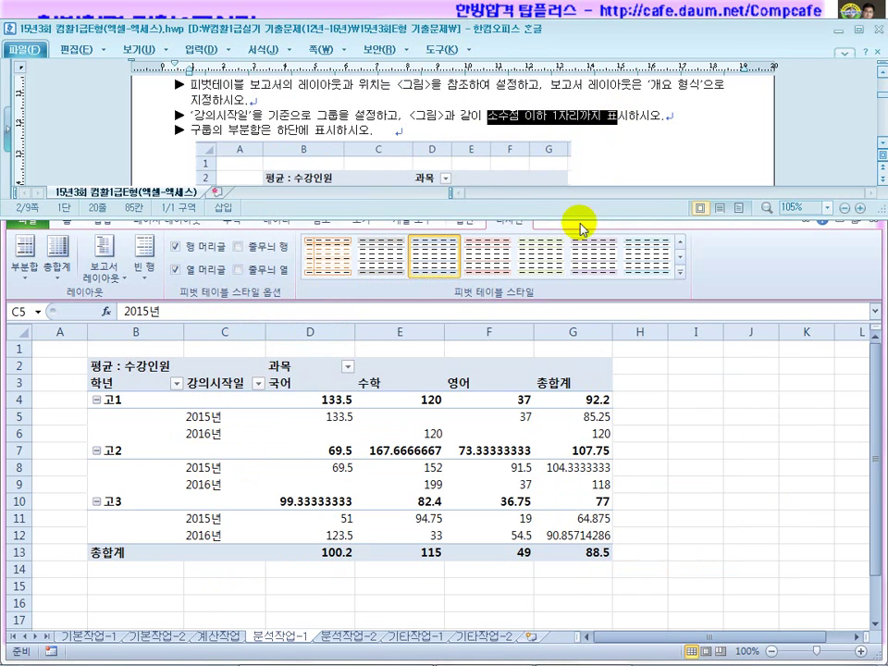
click(394, 470)
click(333, 400)
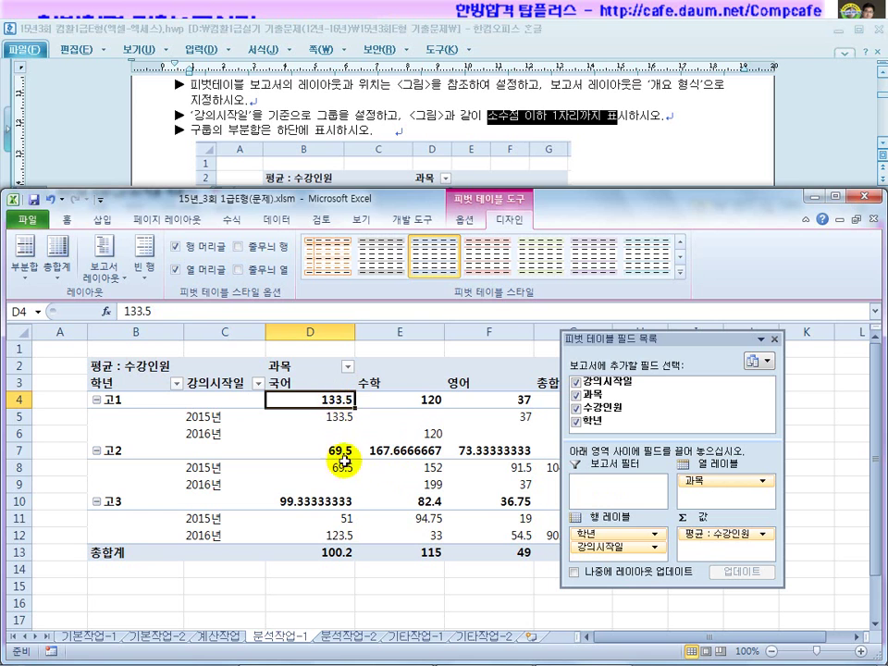
click(424, 450)
click(315, 501)
Step: Format all pivot table values in D4:G13 to one decimal place and move the field list clear of the table
click(345, 400)
drag(344, 399, 559, 555)
drag(722, 339, 813, 328)
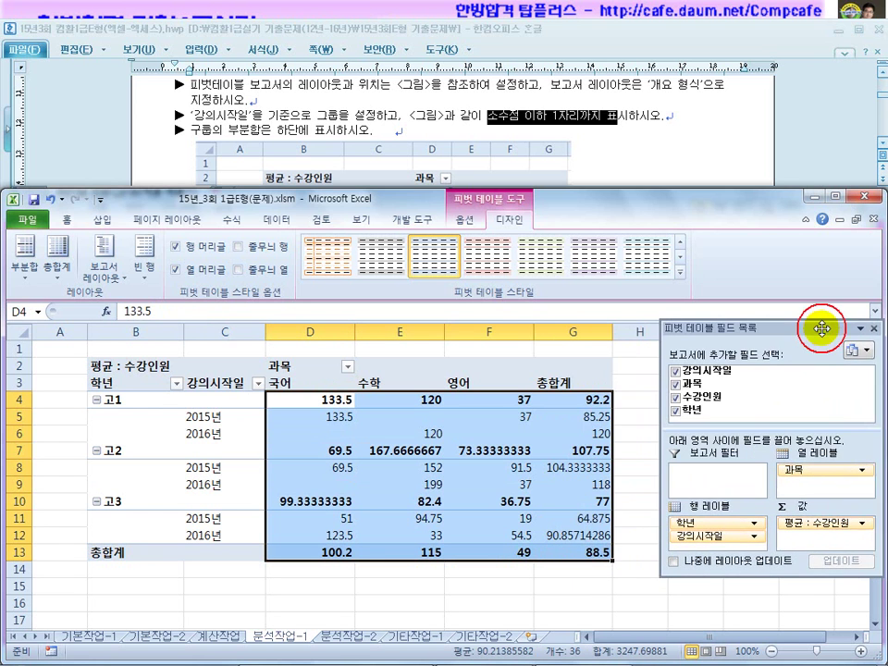
click(66, 220)
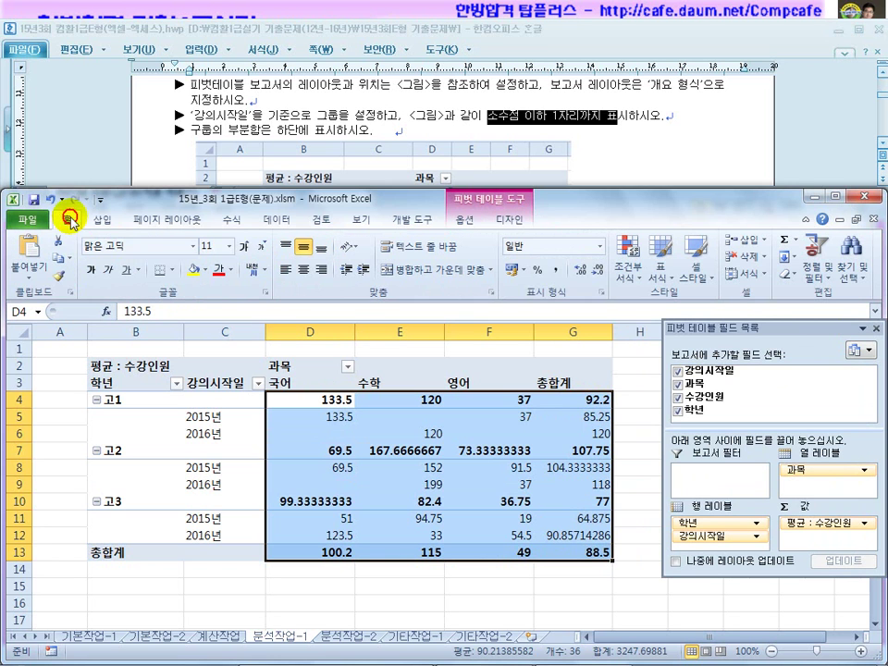
click(580, 278)
click(595, 276)
click(579, 276)
click(597, 278)
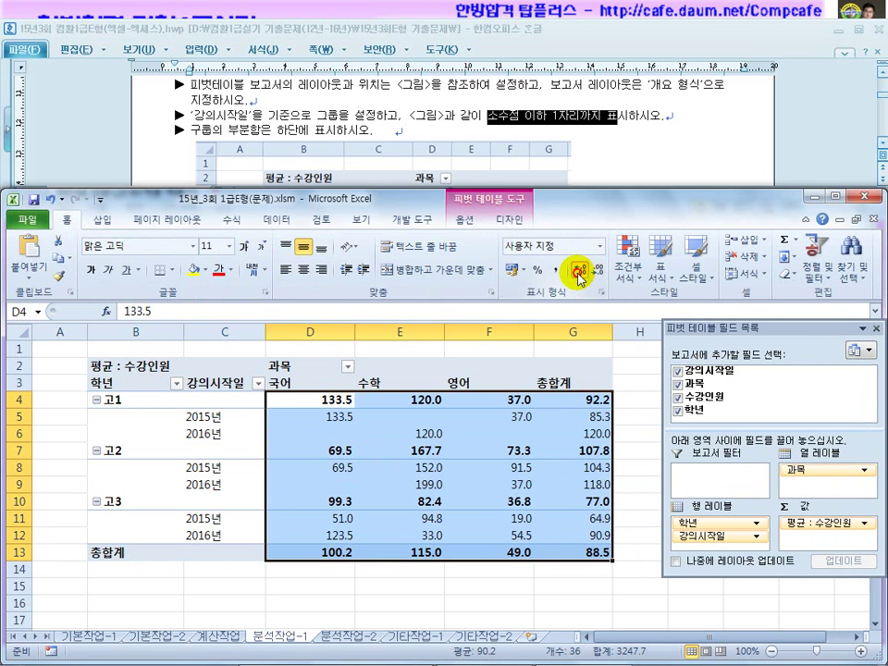
click(580, 278)
click(593, 275)
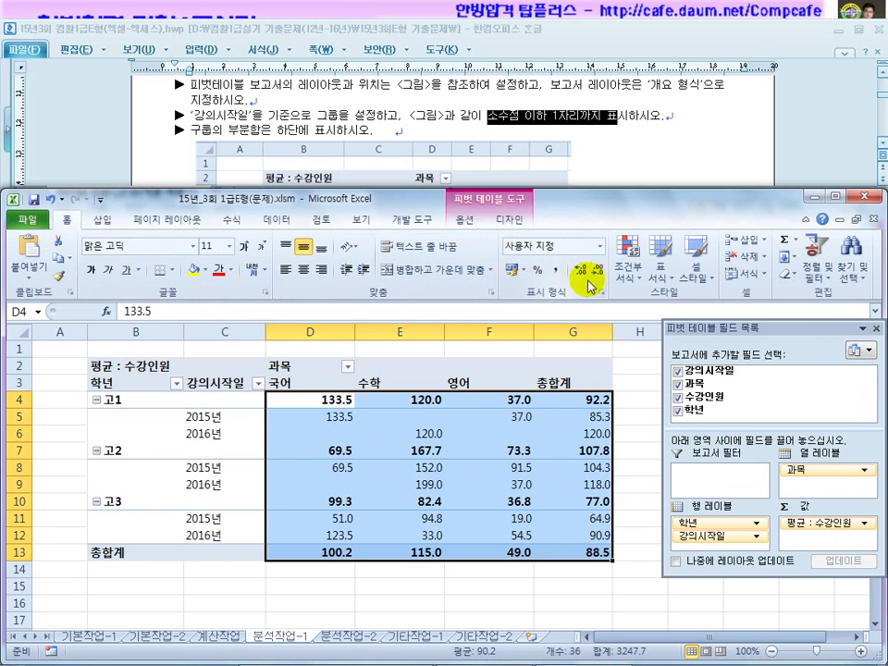
right_click(491, 432)
click(518, 226)
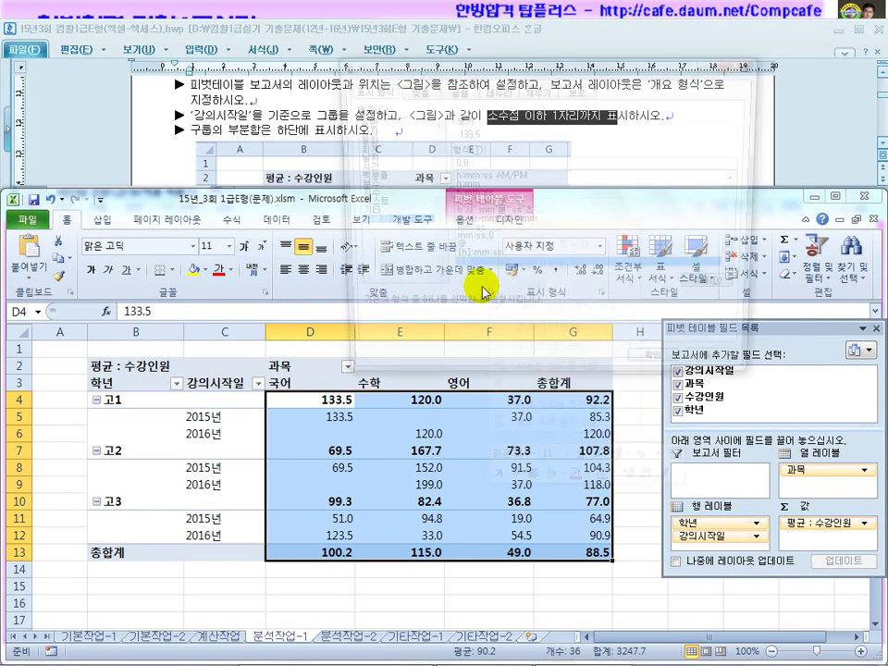
click(379, 130)
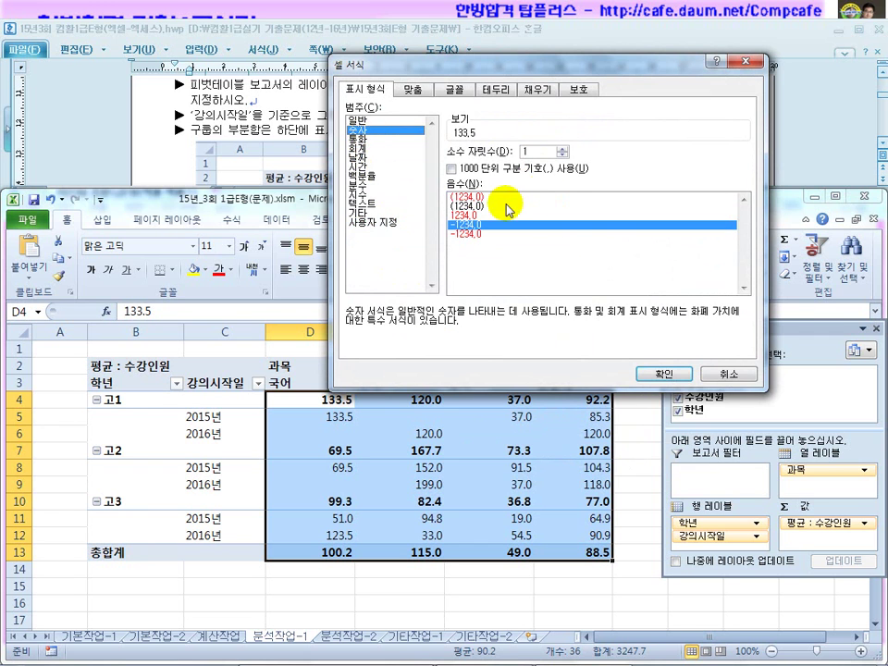
click(735, 377)
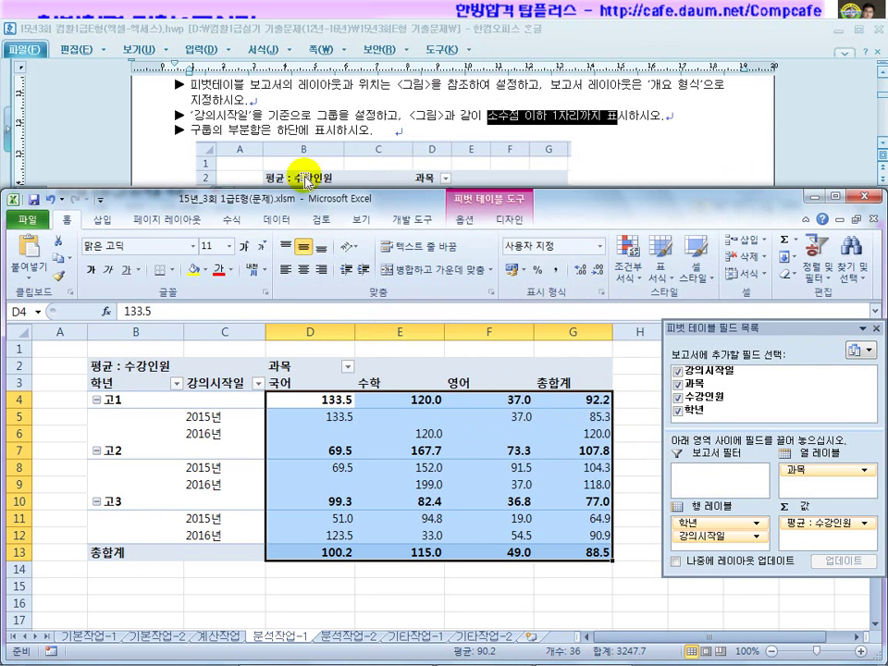
Step: Correct the first syllable of the misspelled word 구룹 in the exam document's subtotal instruction
click(203, 131)
scroll(259, 178, down, 2)
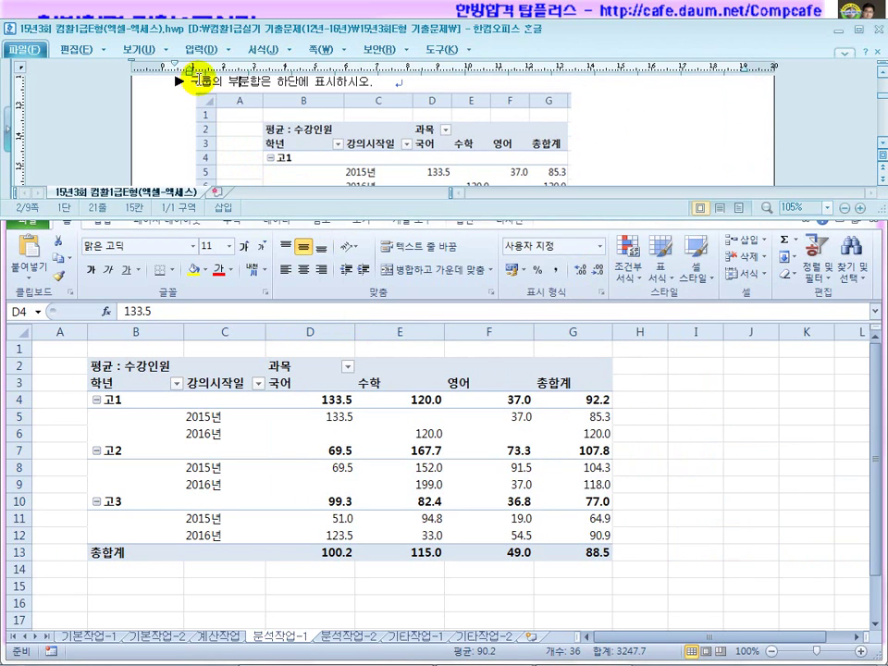
scroll(400, 150, up, 1)
key(BackSpace)
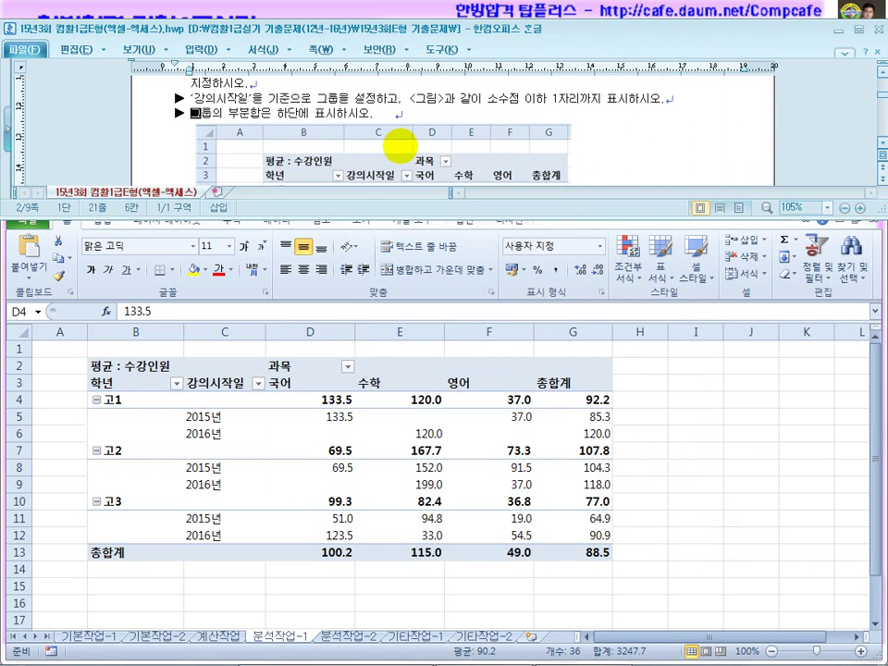
click(307, 113)
Step: Compare the 요약 subtotal rows in the exam document's sample figure with the 고2 row of the pivot table
scroll(318, 219, down, 3)
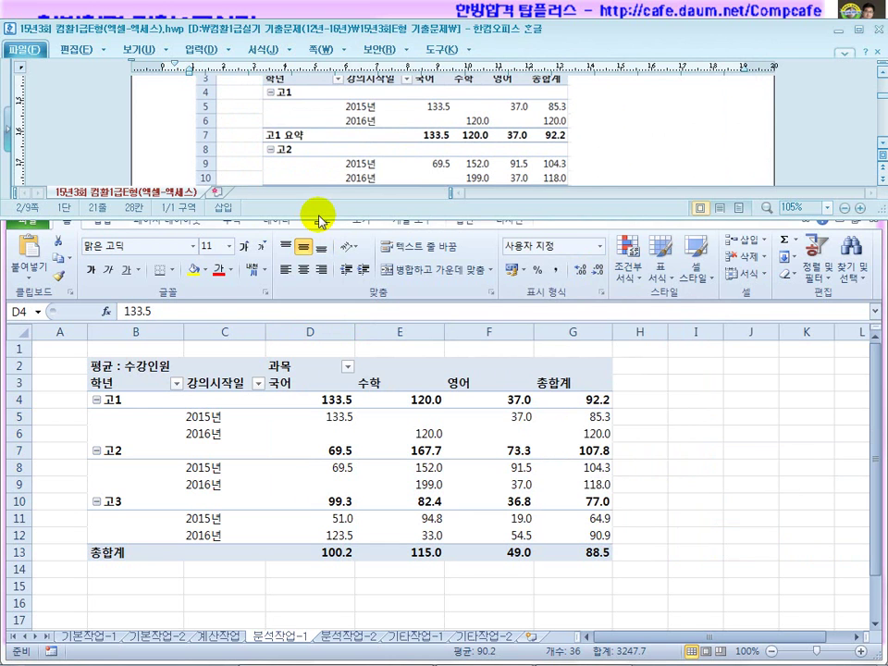
click(127, 448)
drag(127, 448, 295, 450)
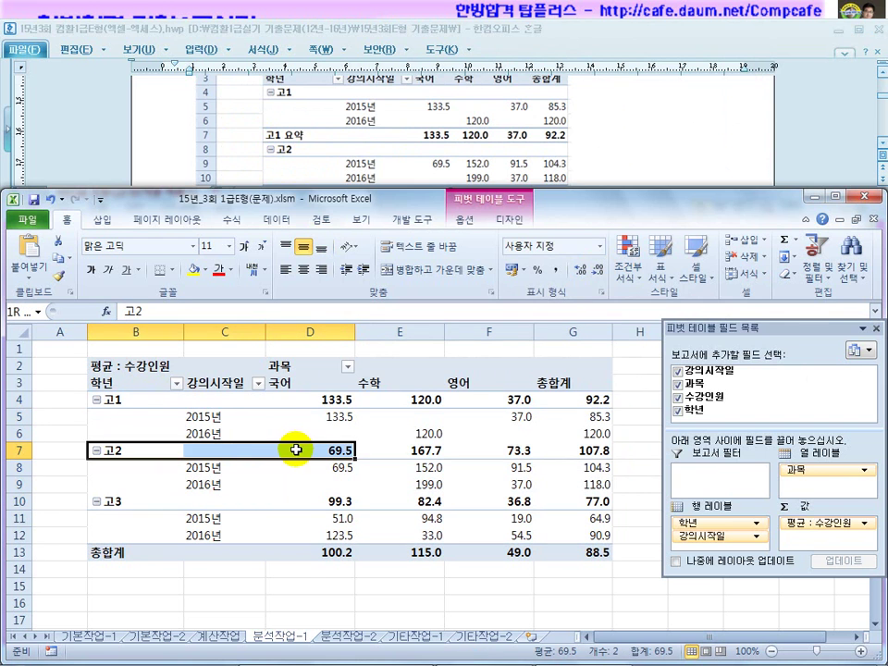
click(304, 169)
scroll(304, 171, down, 2)
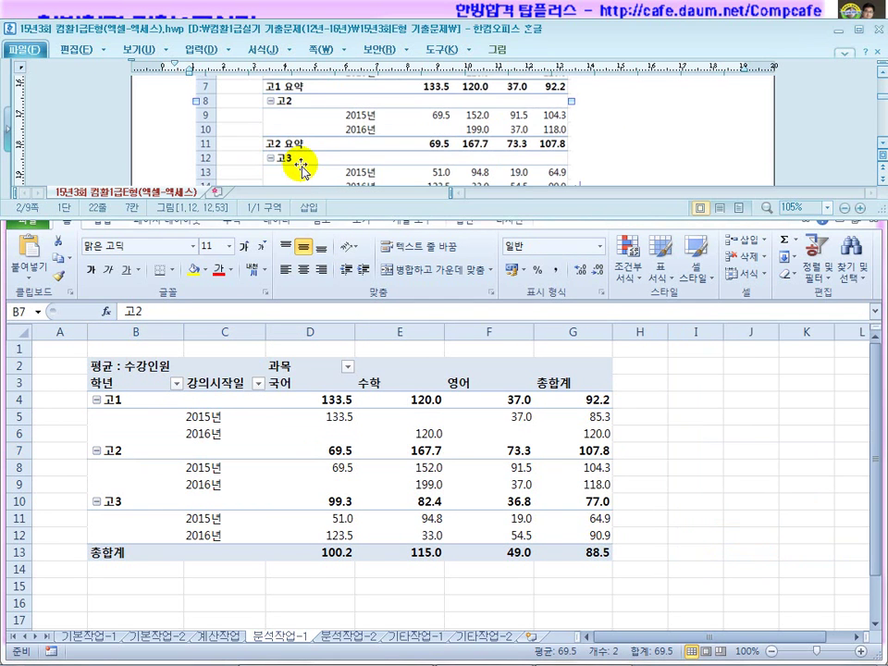
scroll(290, 157, down, 2)
Step: Show all pivot table subtotals at the bottom of each group (그룹 하단에 모든 부분합 표시)
click(218, 453)
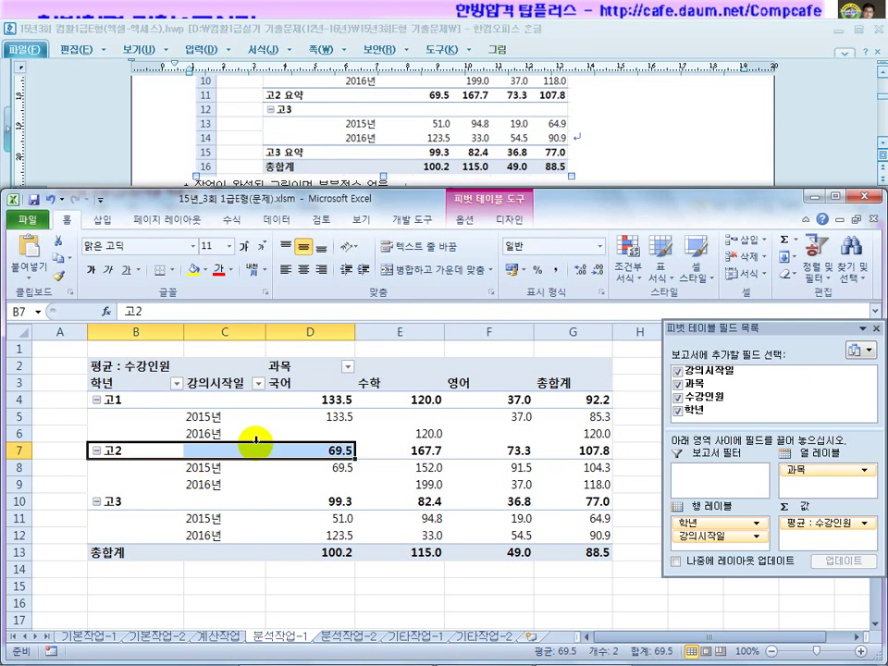
right_click(254, 456)
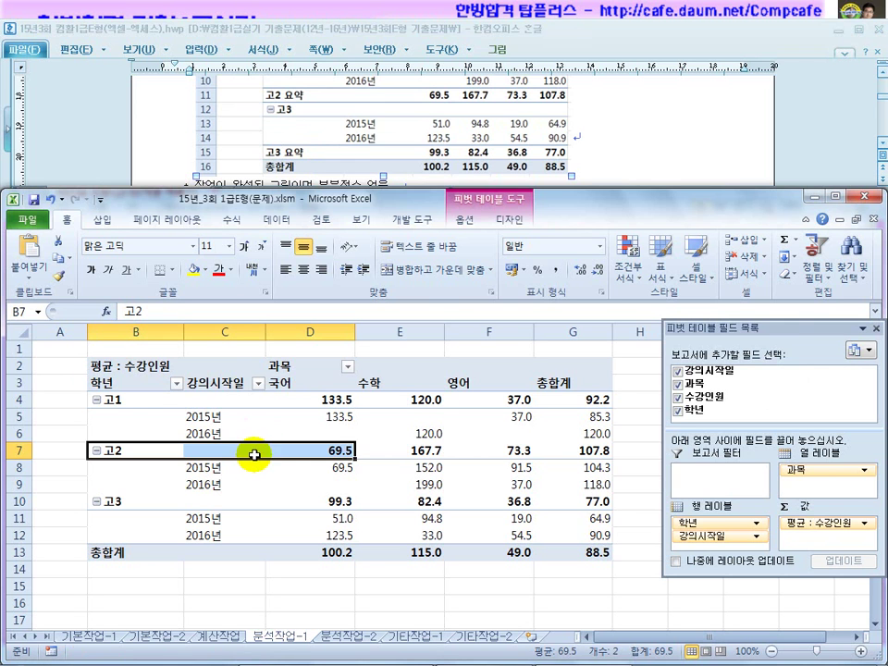
click(254, 457)
click(504, 219)
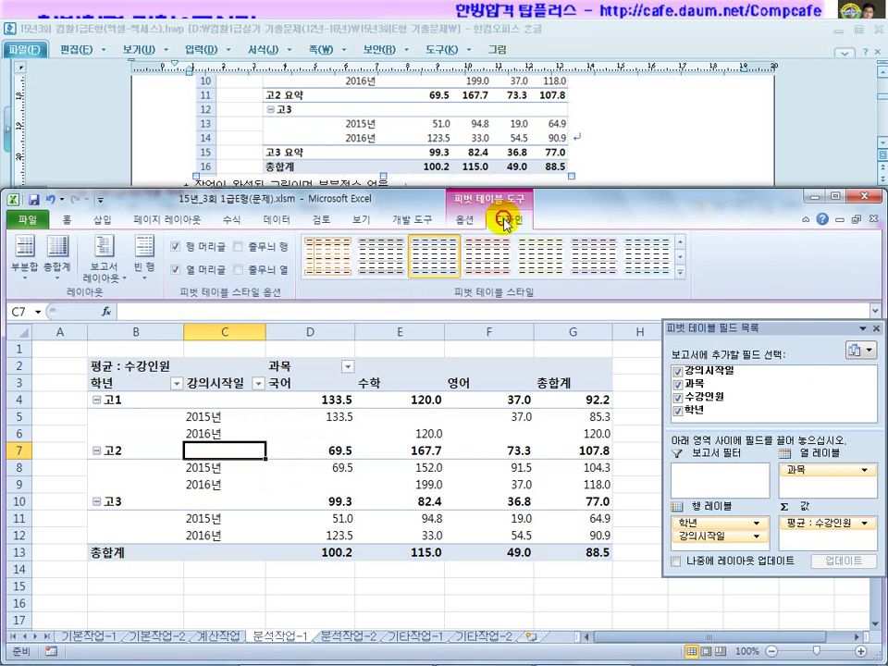
click(28, 276)
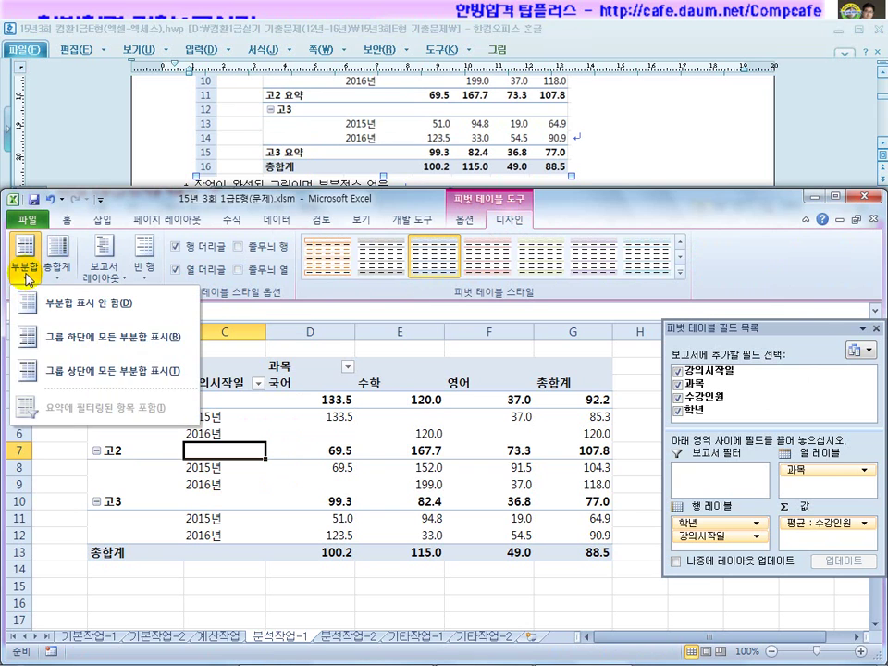
click(88, 339)
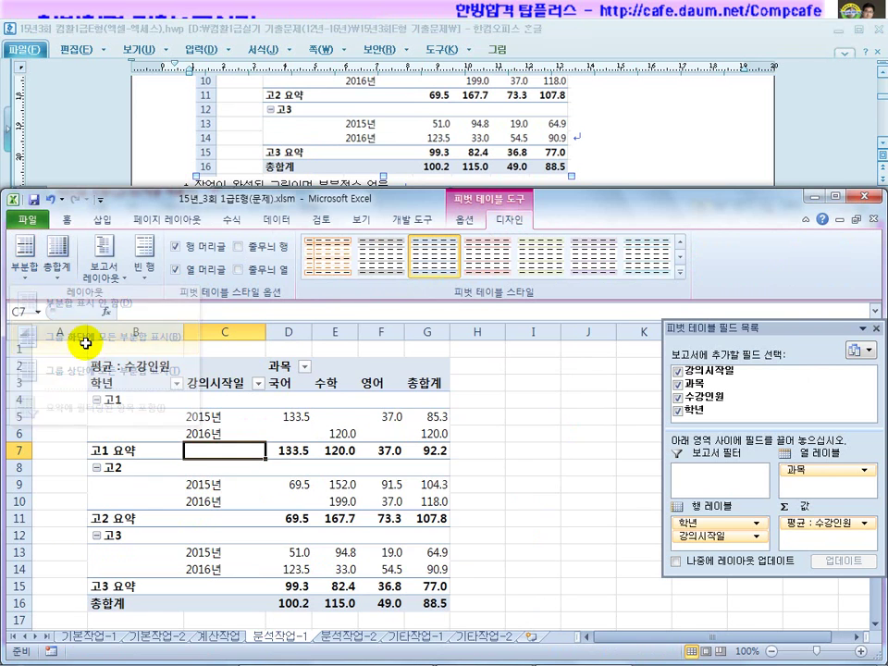
Step: Compare the pivot table's headers, 요약 rows and 총합계 row with the exam document's sample figure
click(135, 450)
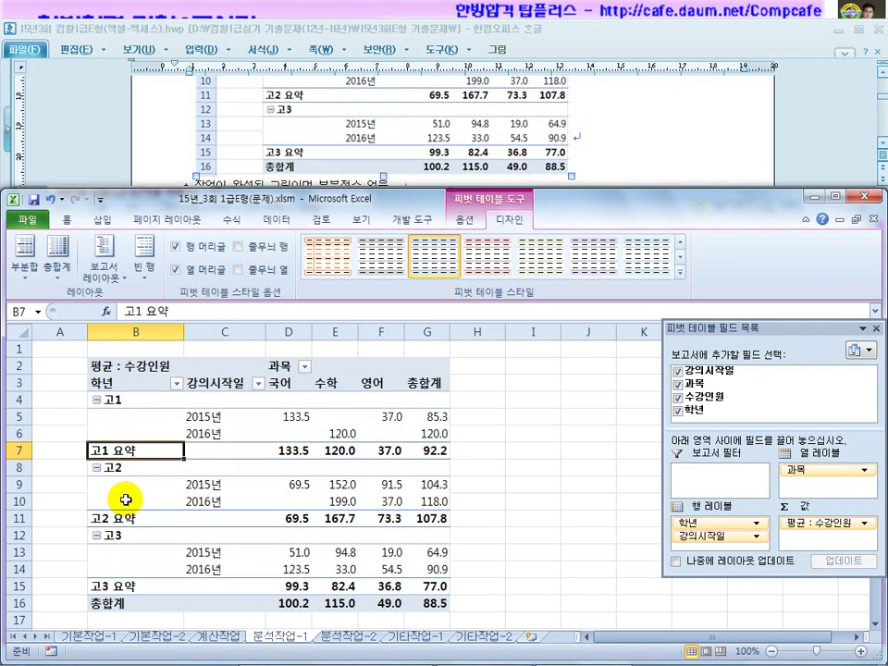
click(604, 140)
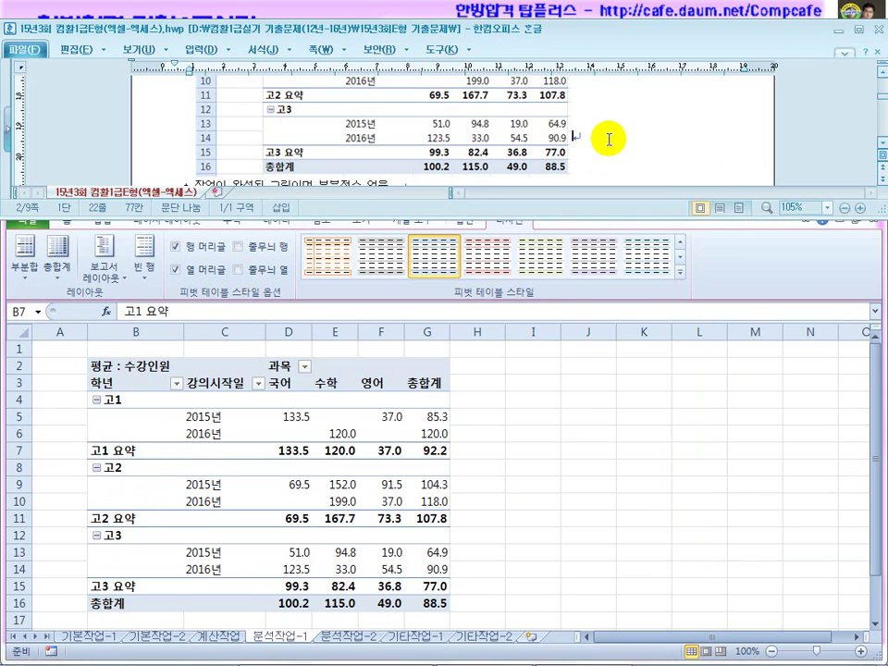
scroll(611, 140, up, 3)
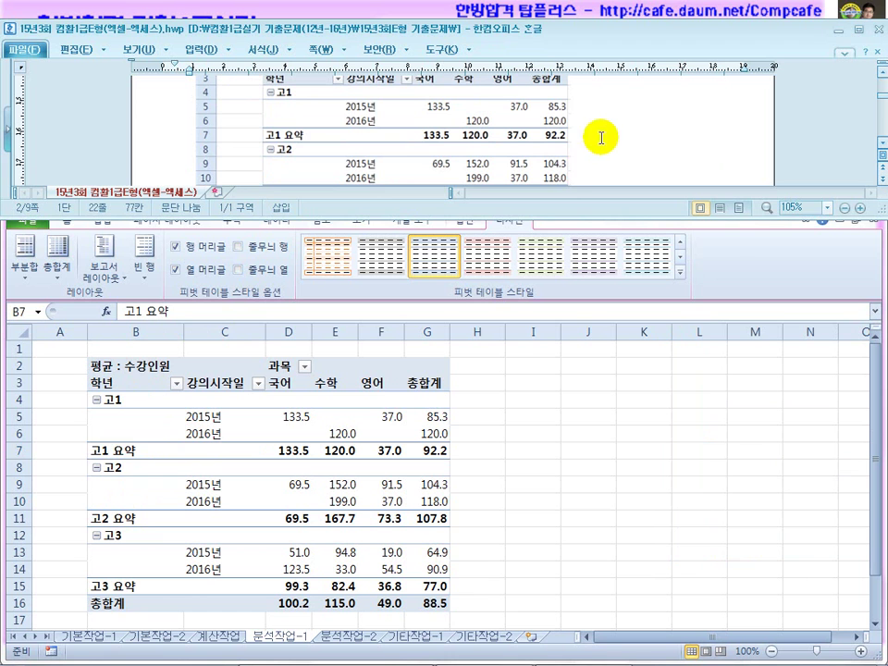
scroll(655, 140, down, 3)
scroll(654, 140, down, 3)
scroll(654, 140, up, 6)
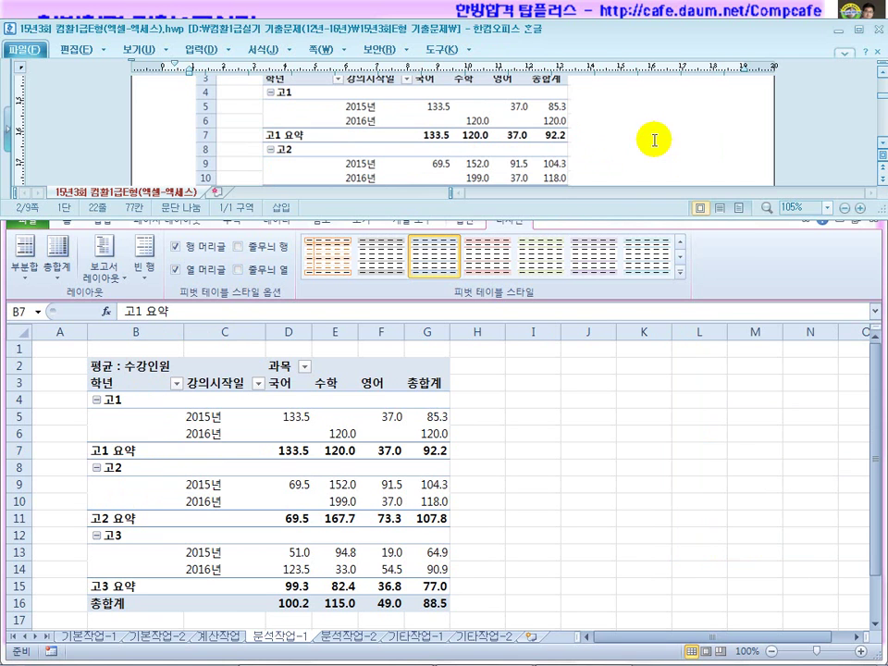
click(207, 380)
click(595, 151)
scroll(595, 151, up, 1)
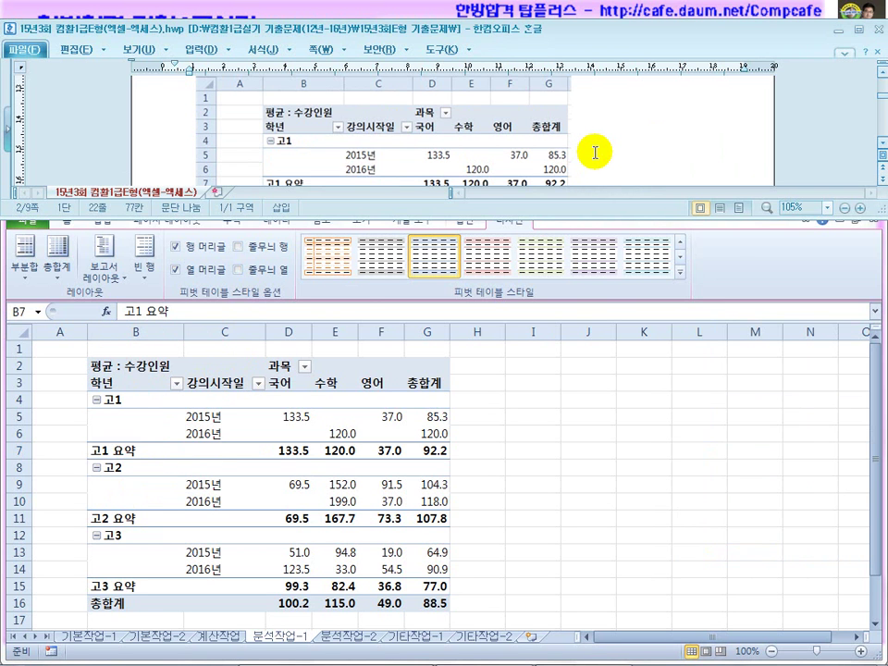
scroll(595, 150, down, 3)
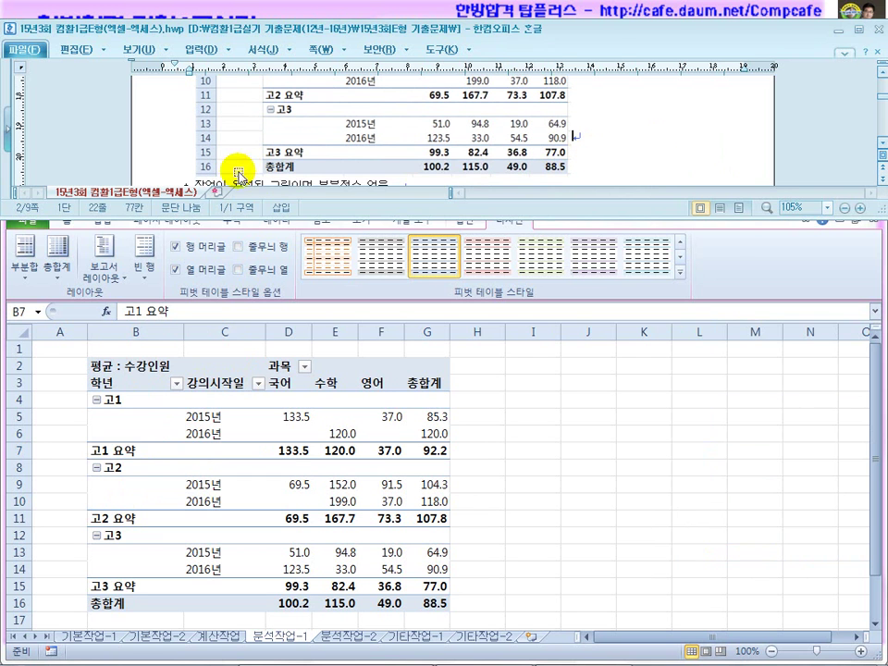
click(163, 478)
click(113, 601)
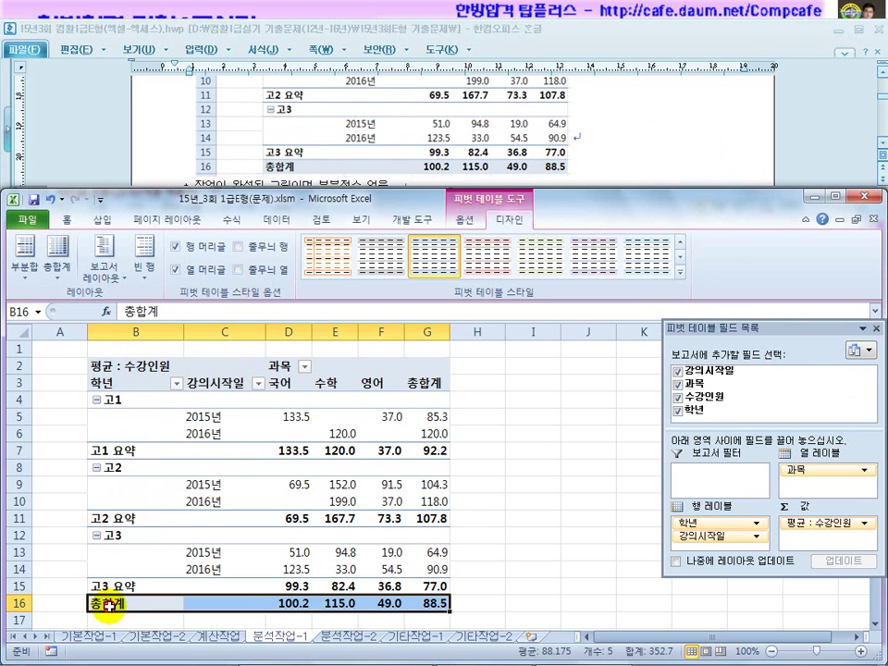
click(568, 498)
Step: Open the 분석작업-2 sheet and read the exam document's instructions for its consolidation macro and button
click(343, 637)
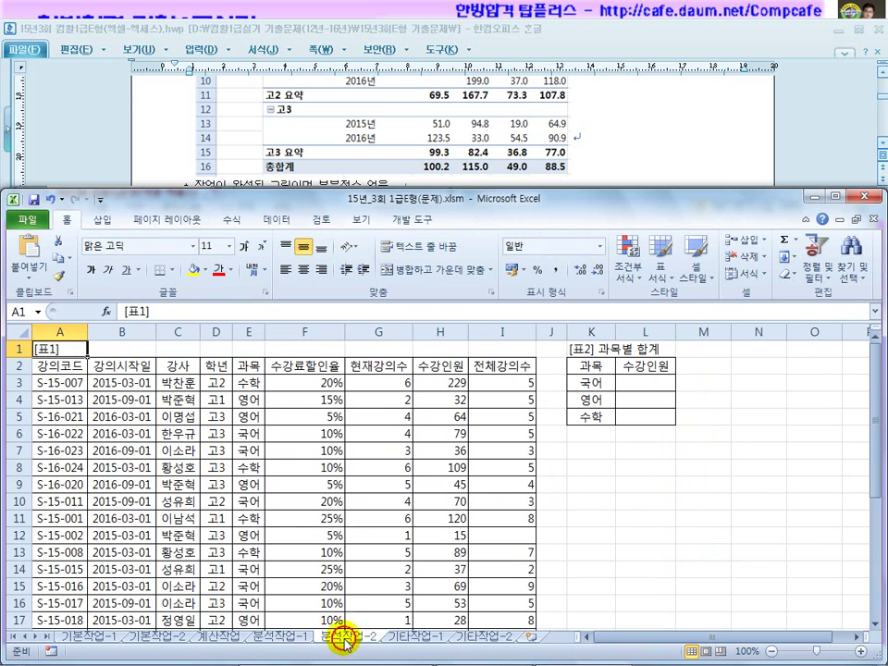
click(619, 175)
scroll(615, 149, down, 2)
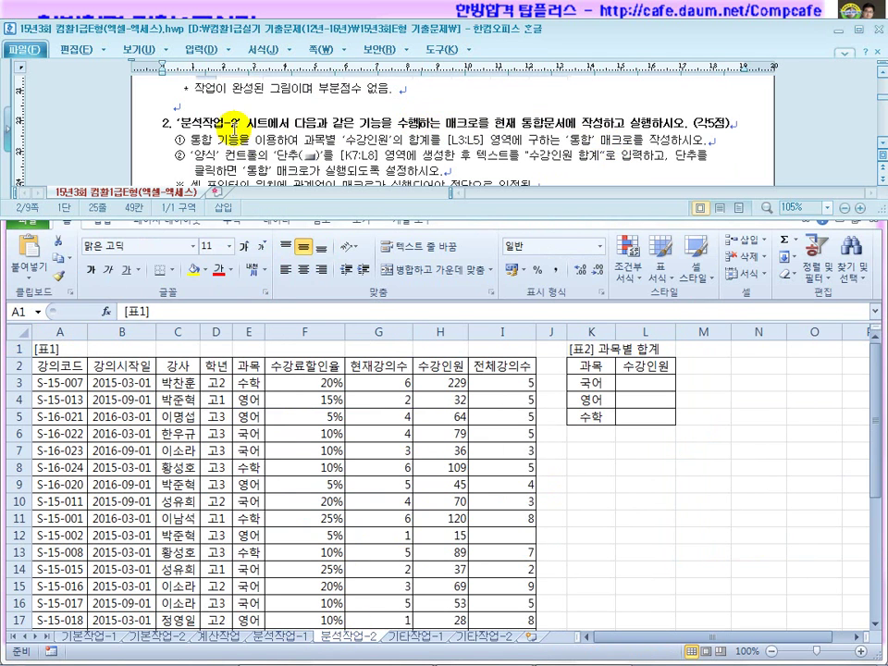
click(381, 139)
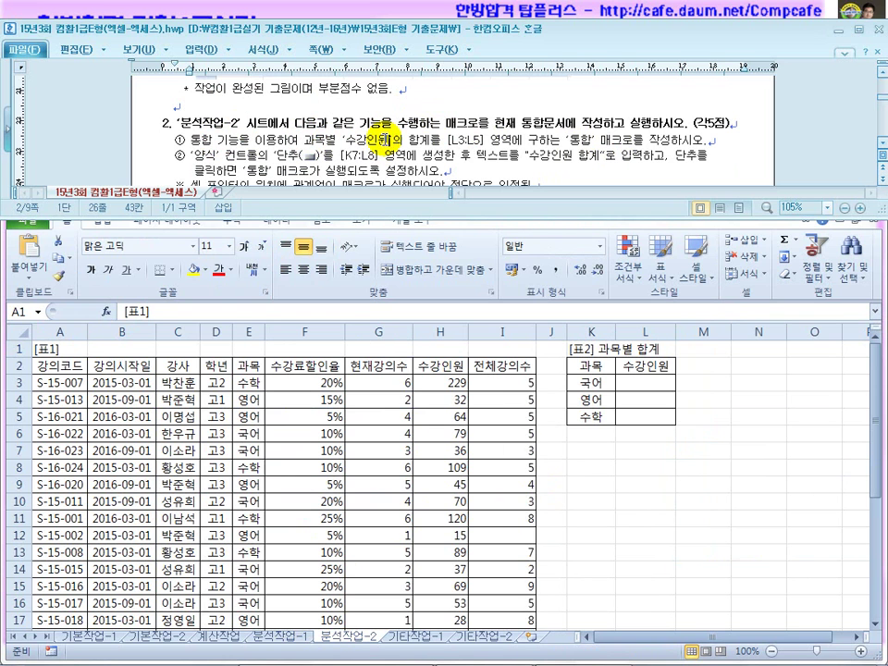
key(alt+Tab)
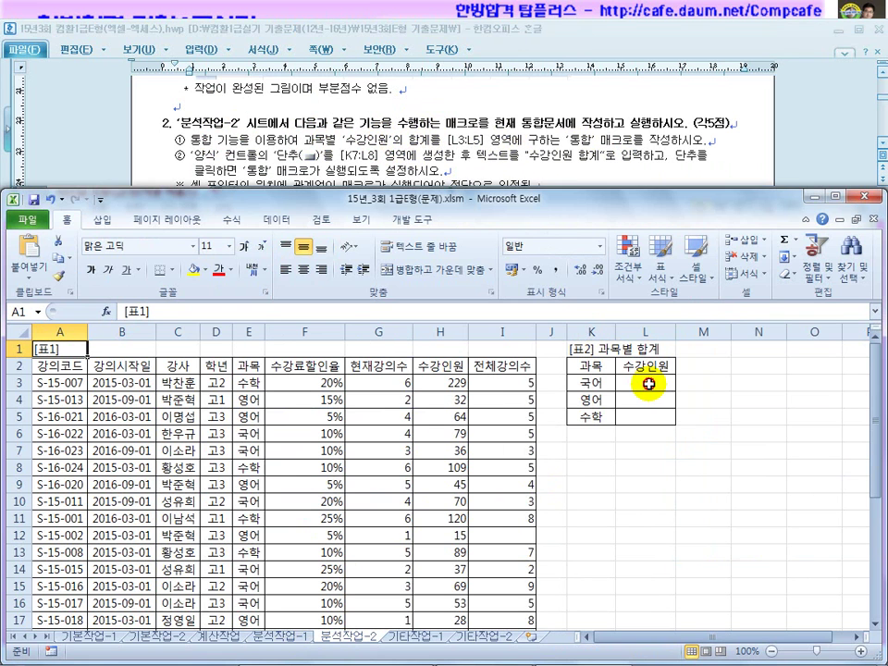
Step: Start recording a macro named 통합, stored in the current workbook (현재 통합 문서), with cell K8 selected
click(592, 468)
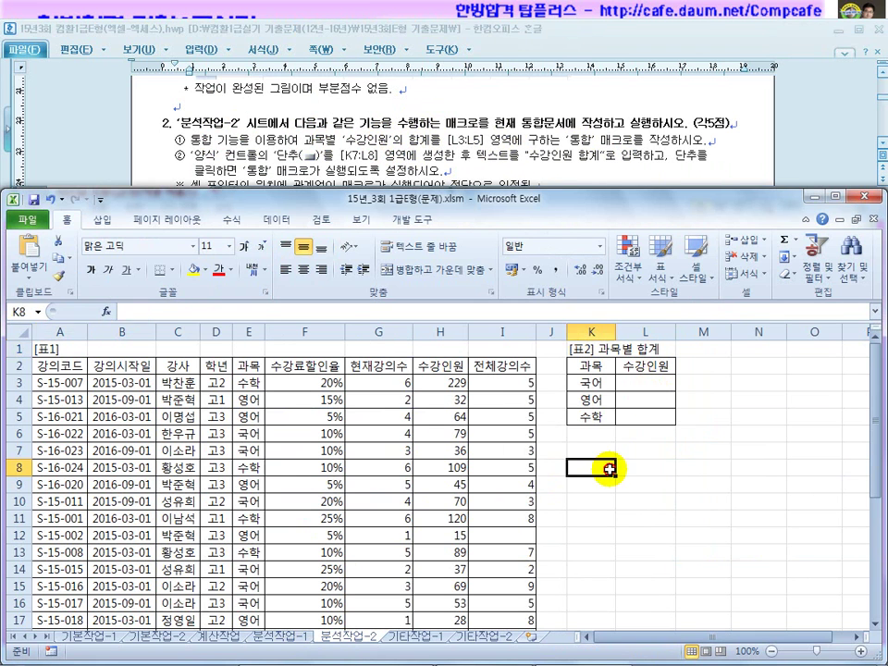
click(408, 222)
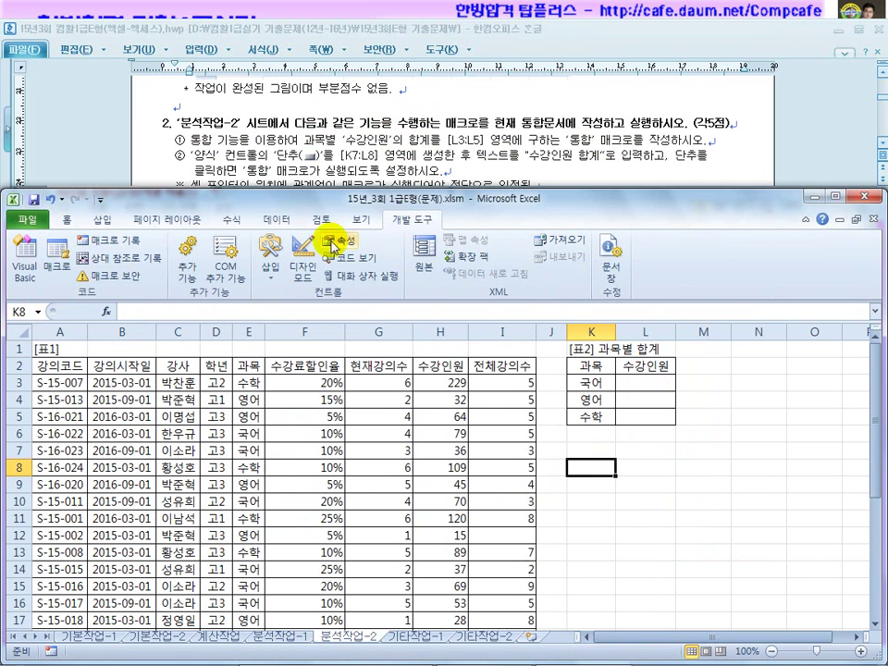
click(113, 247)
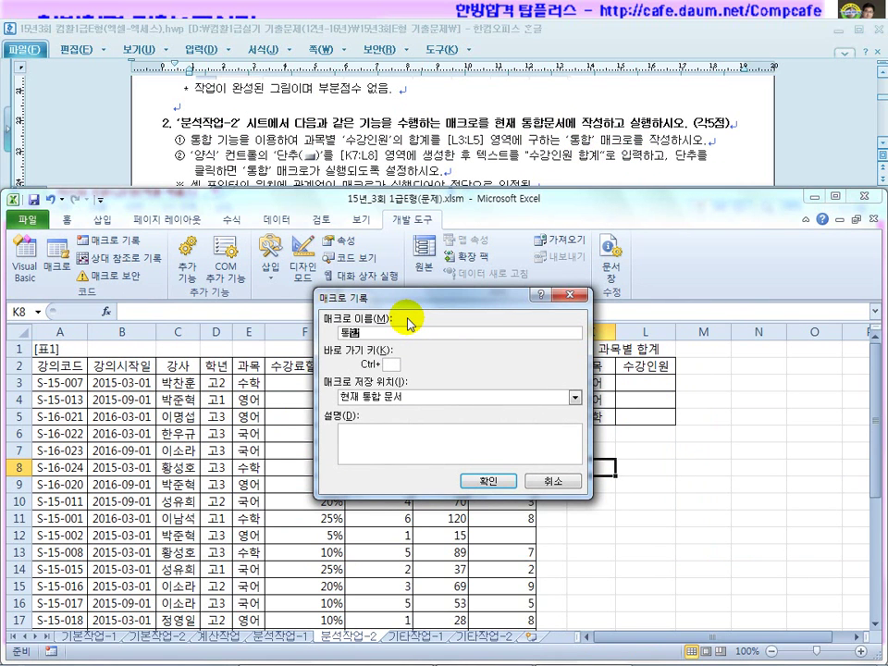
text(통합)
click(478, 480)
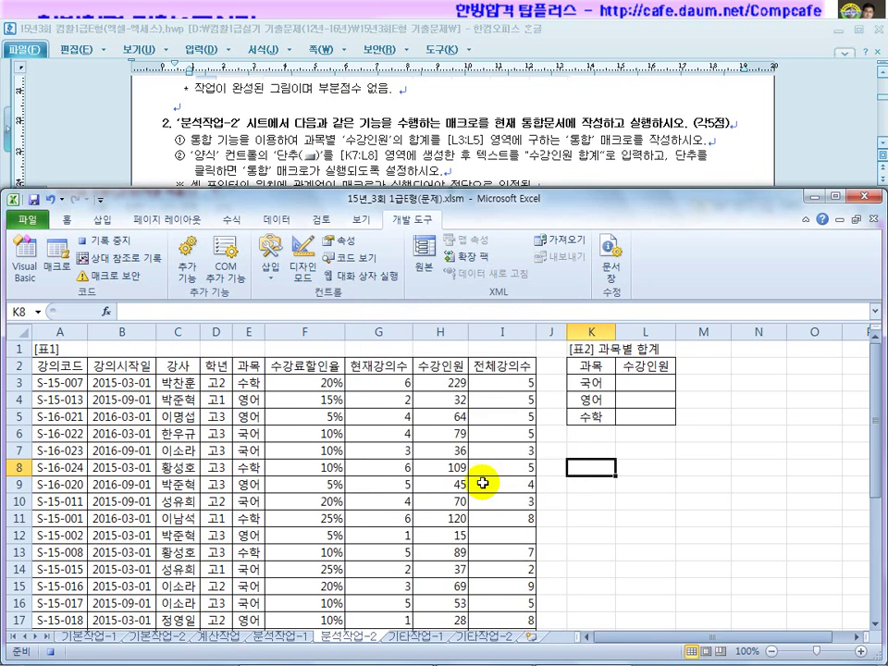
Step: Set up a 합계 consolidation for K2:L5 and add $E$2:$I$30 of 표1 as its reference range
drag(585, 368, 663, 413)
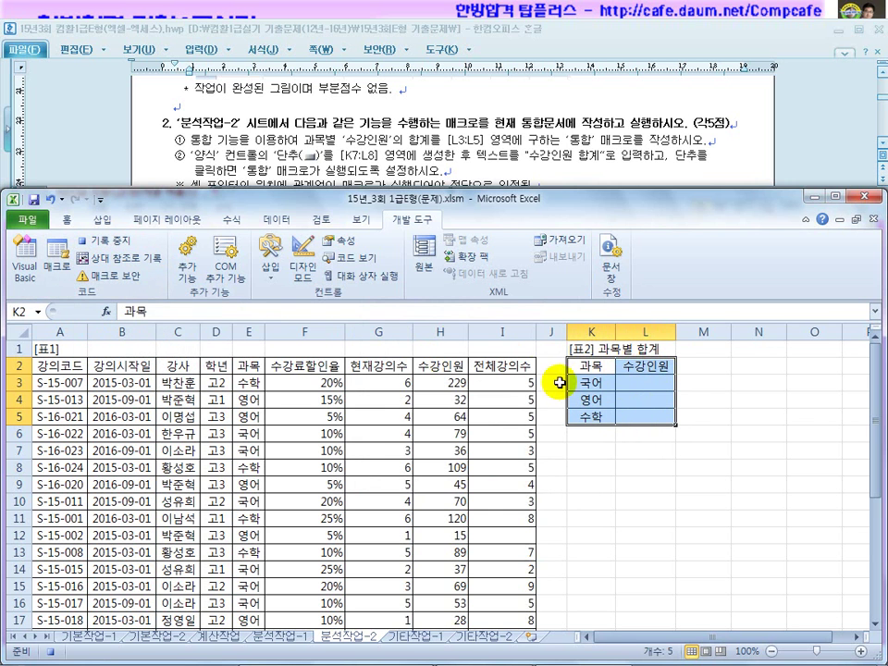
click(276, 219)
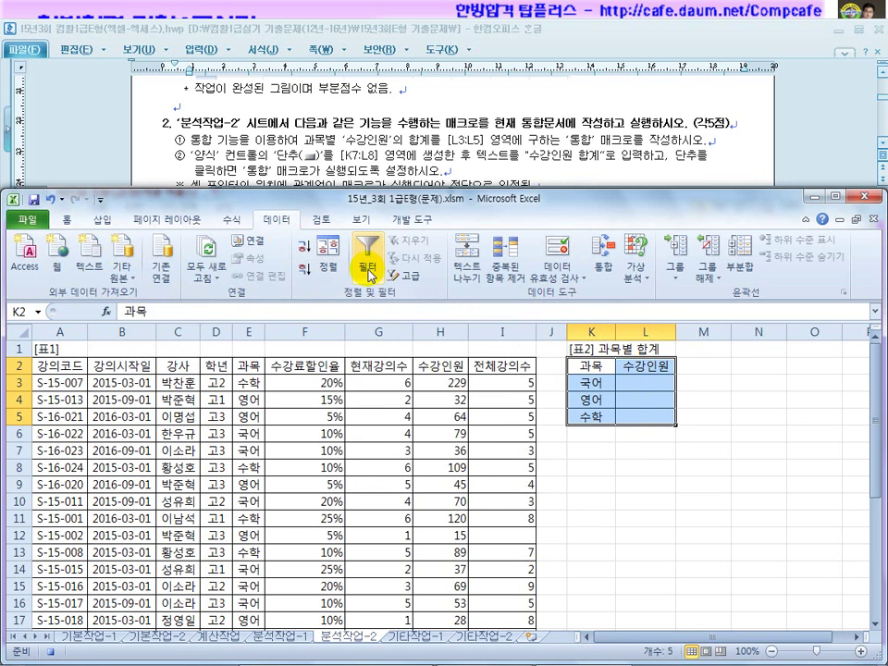
click(605, 262)
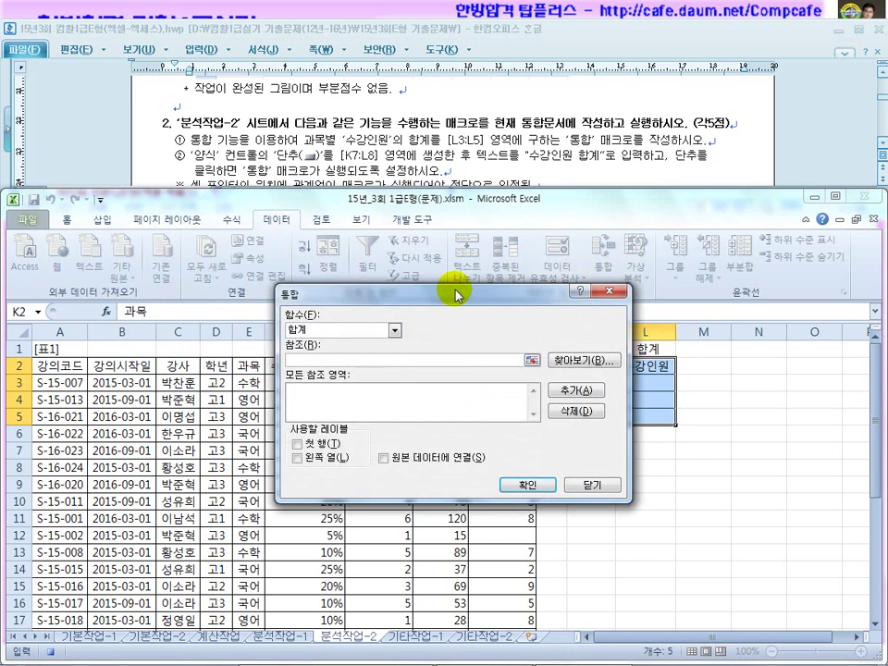
drag(458, 301, 482, 479)
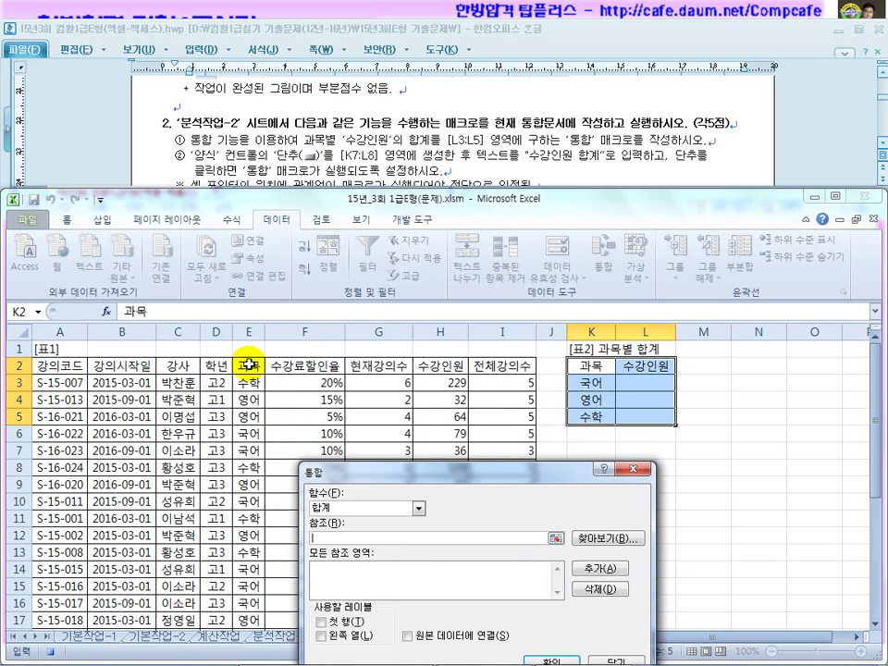
drag(248, 363, 271, 393)
drag(491, 550, 520, 603)
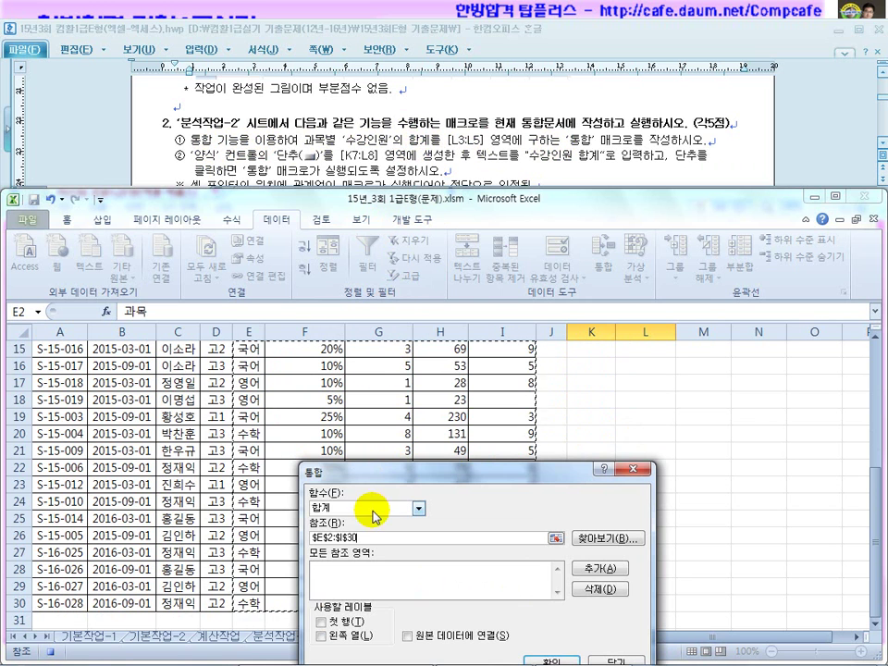
drag(397, 473, 441, 253)
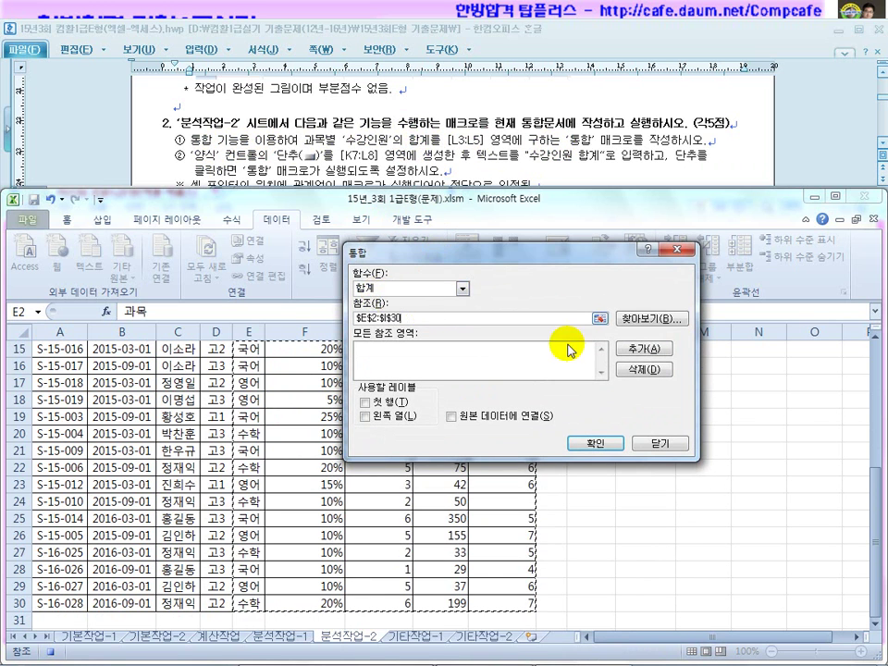
click(641, 349)
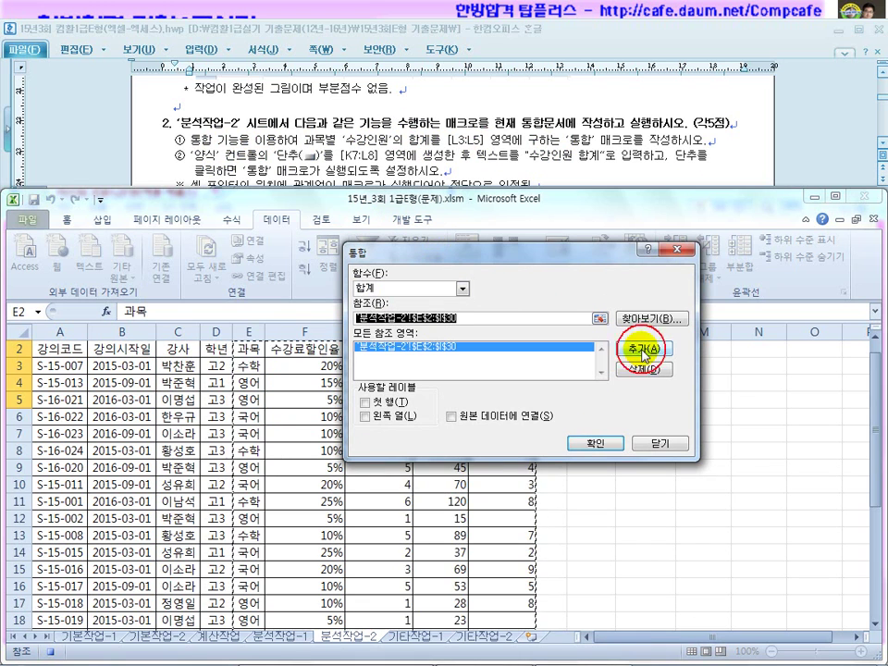
Step: Run the consolidation using the 첫 행 and 왼쪽 열 labels, select cell K9 and stop recording the macro
click(365, 401)
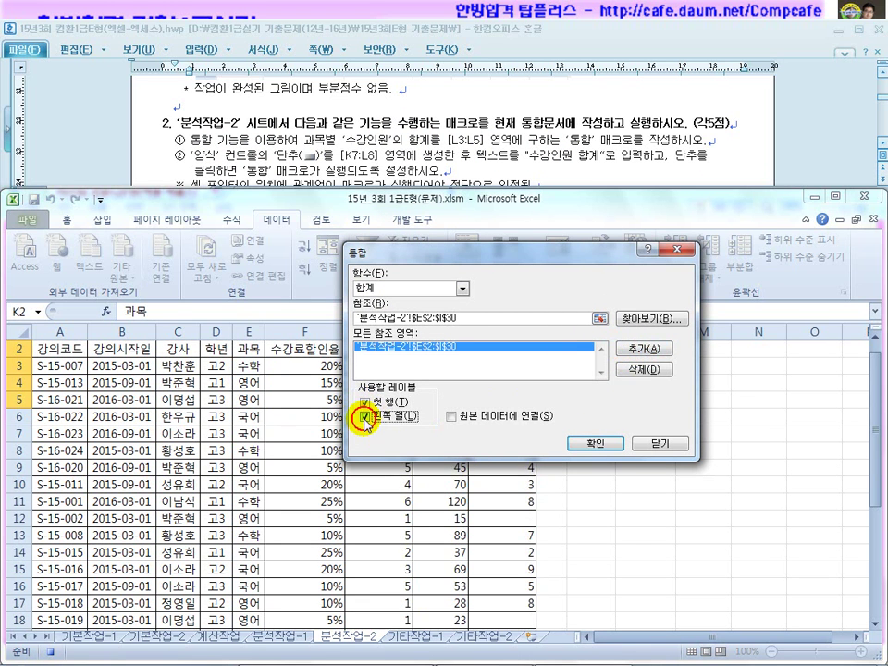
click(595, 443)
click(603, 463)
scroll(620, 453, up, 1)
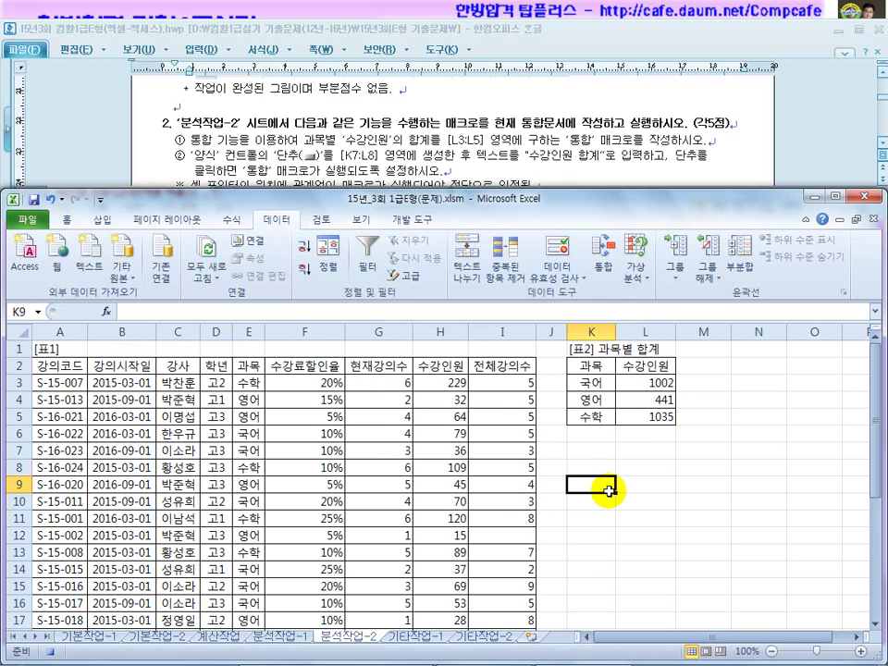
click(407, 229)
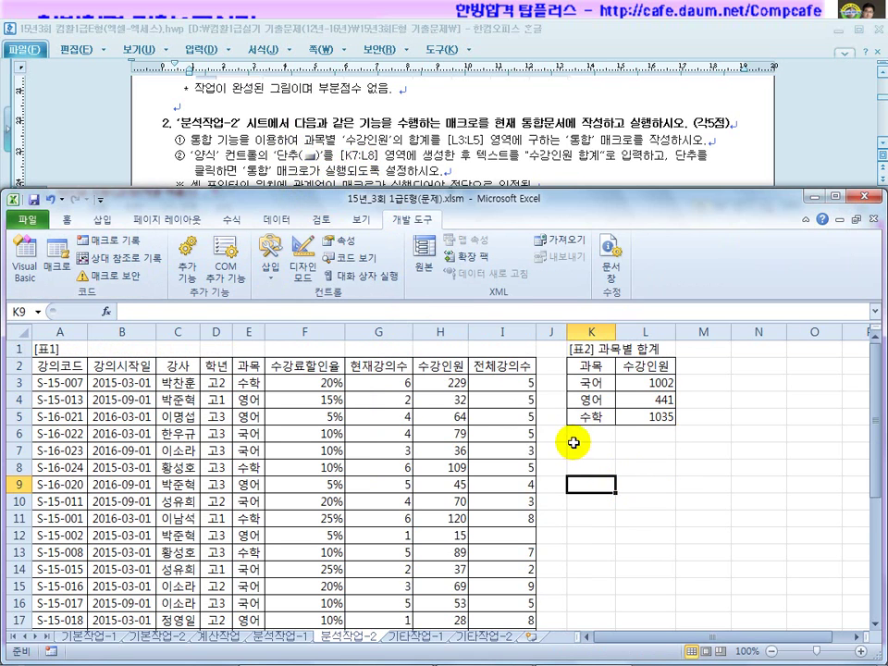
Step: Draw a form-control button over K7:L8, assign it the 통합 macro and label it 수강인원 합계
click(270, 254)
click(264, 311)
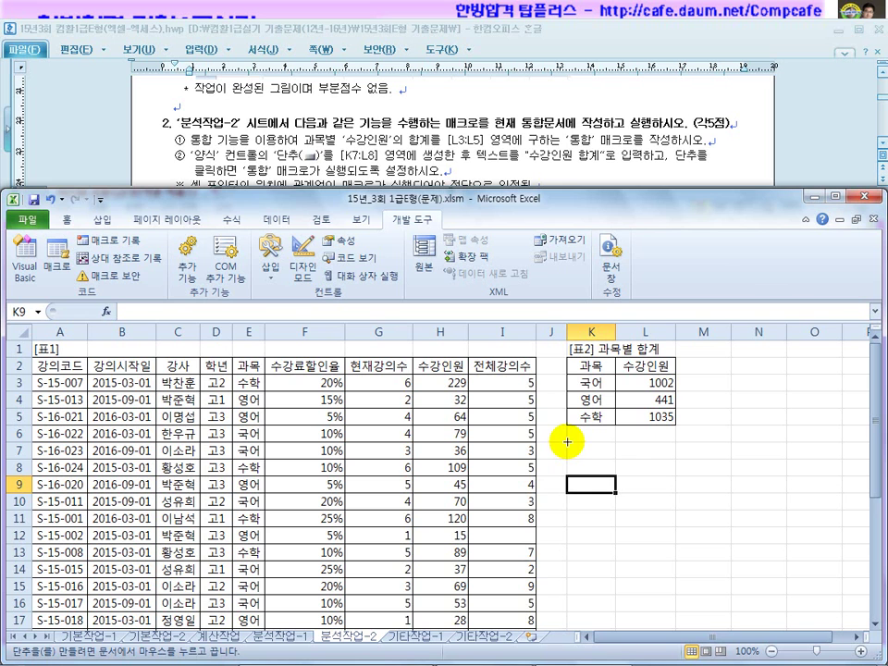
drag(567, 443, 649, 473)
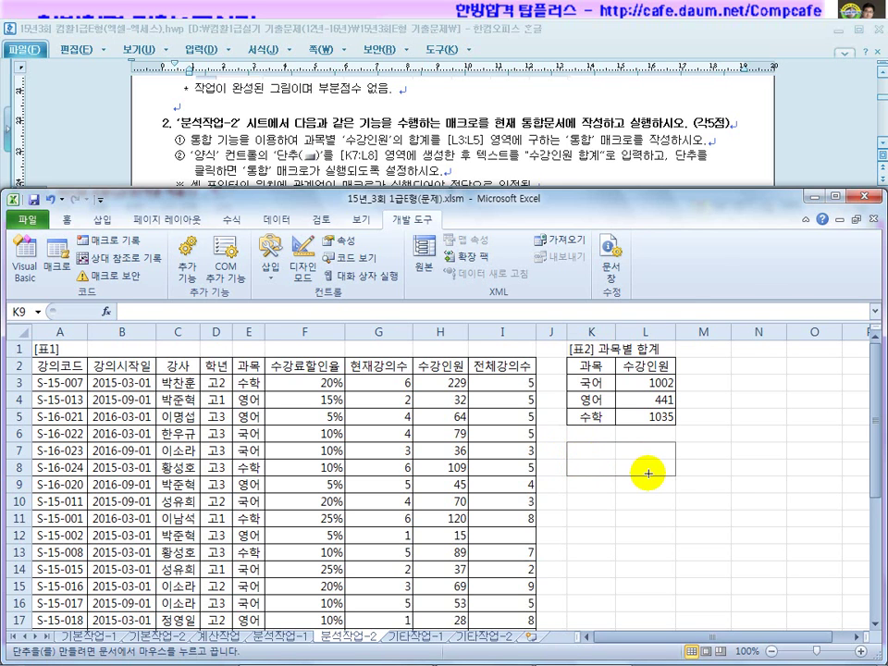
drag(649, 473, 649, 474)
click(381, 278)
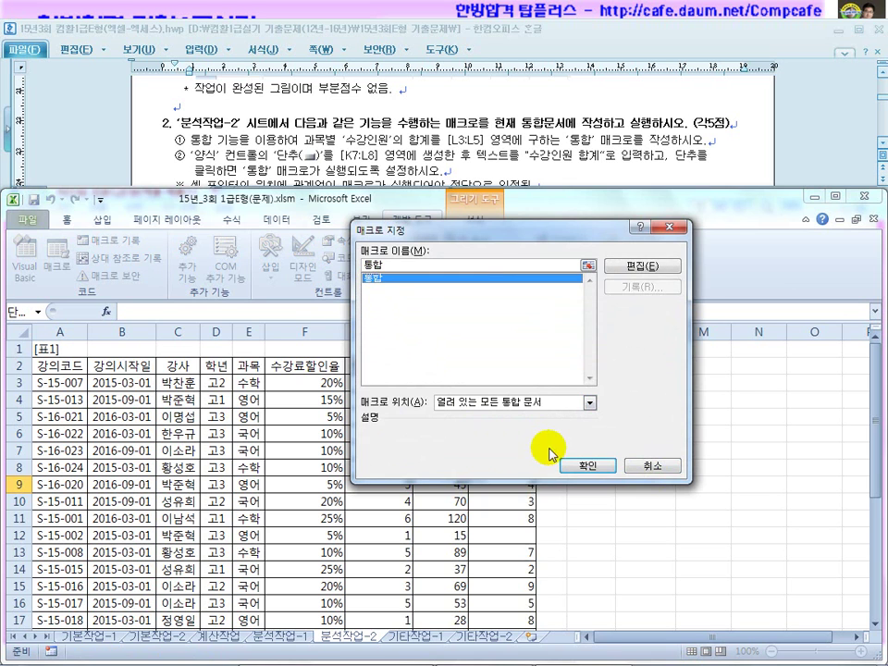
click(590, 466)
click(613, 460)
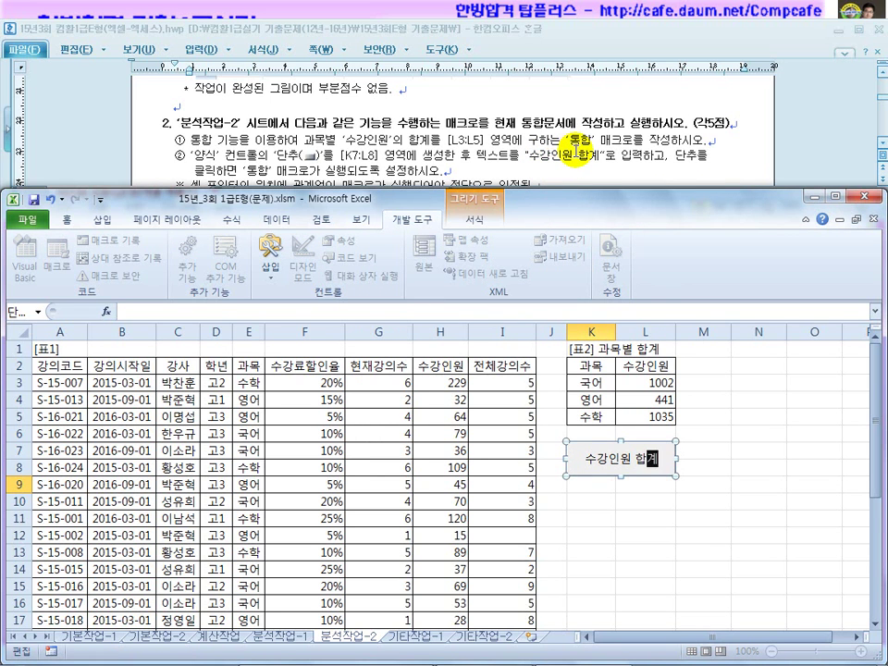
click(759, 416)
Step: Clear the consolidated 수강인원 values in 표2 and regenerate them with the 수강인원 합계 button
drag(592, 382, 653, 419)
key(Delete)
click(725, 432)
click(631, 465)
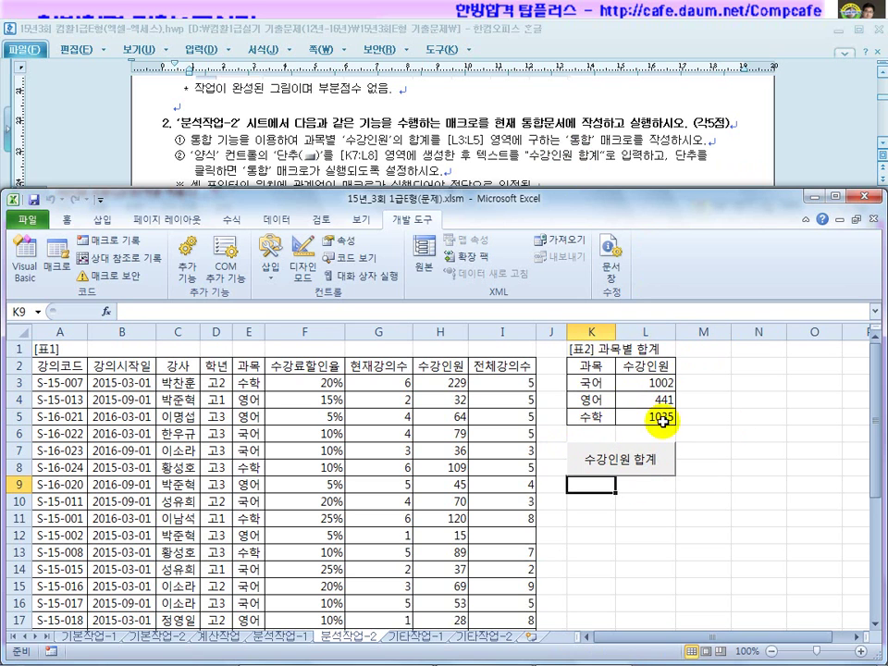
Step: Check the exam document's cell-pointer note and test the 수강인원 합계 button again with a different cell selected
click(469, 164)
drag(238, 178, 352, 178)
click(462, 348)
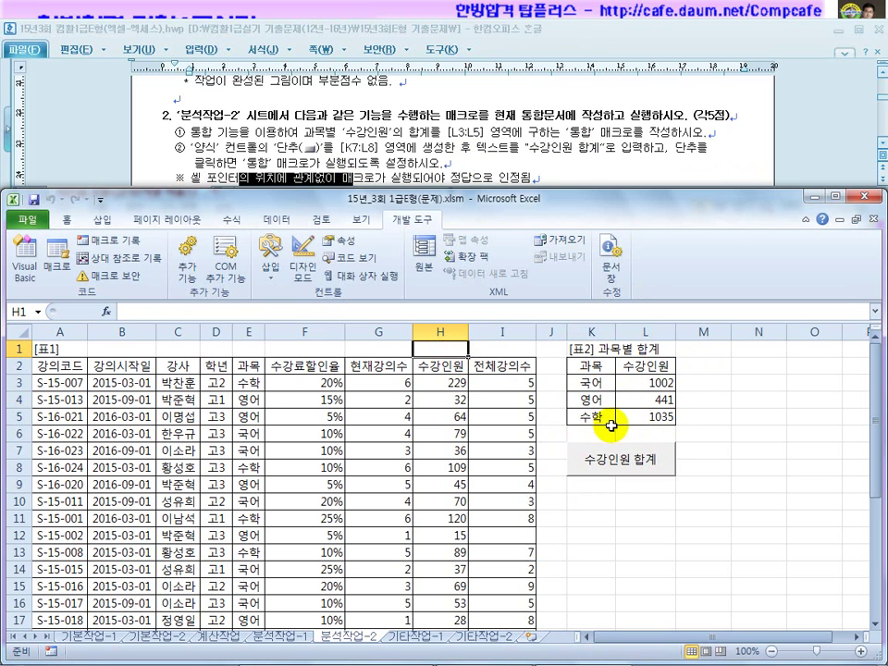
drag(652, 382, 658, 422)
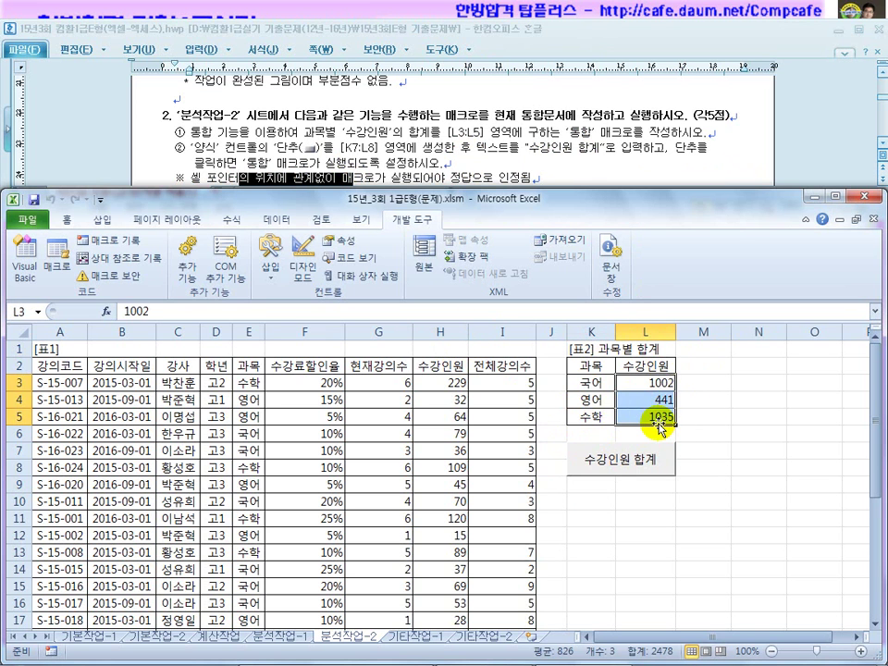
click(689, 416)
click(643, 463)
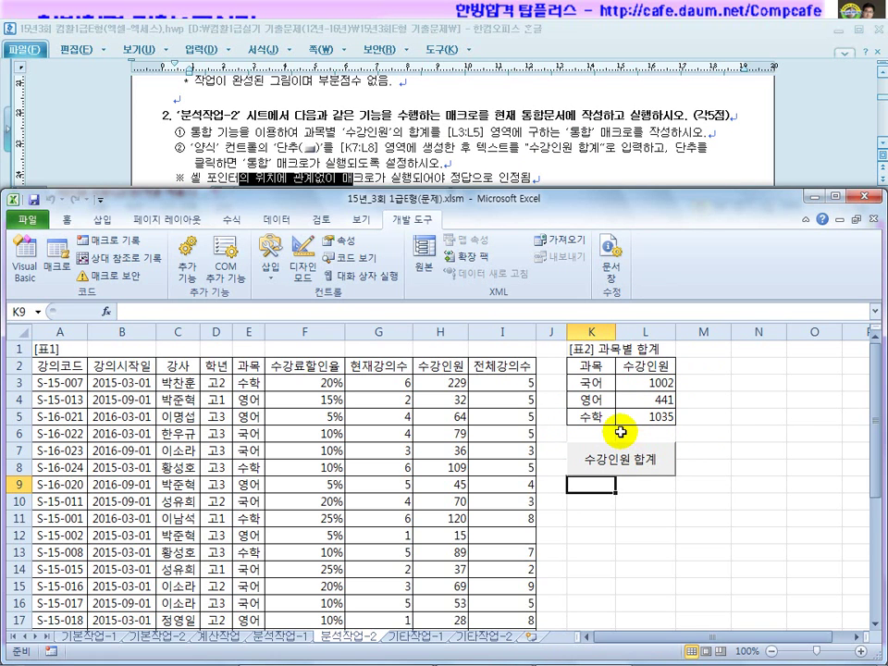
Step: Open the 기타작업-1 sheet and read the exam document's instructions for modifying its chart
click(448, 117)
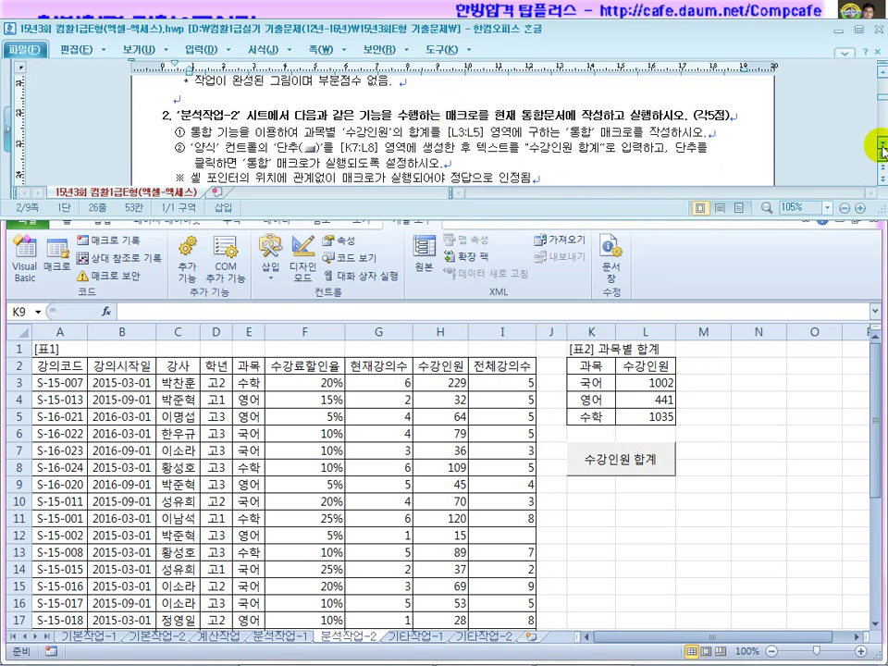
scroll(882, 151, down, 5)
scroll(882, 151, down, 5)
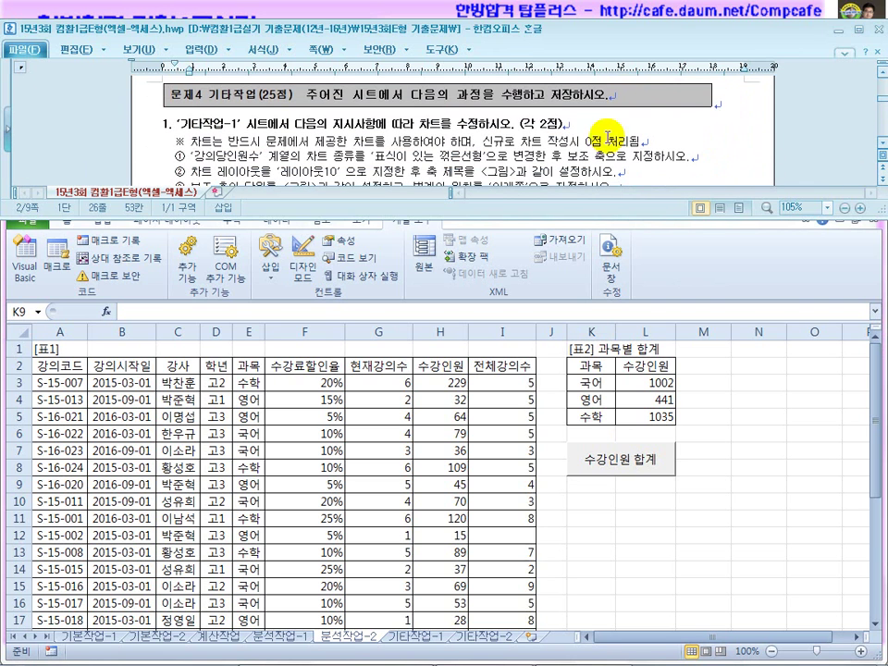
click(550, 127)
click(502, 485)
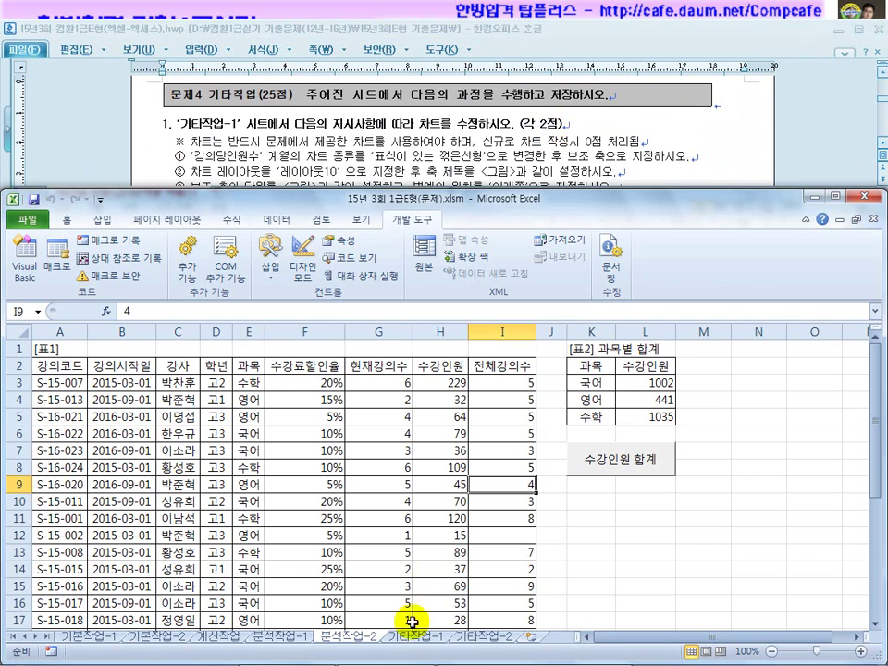
click(413, 636)
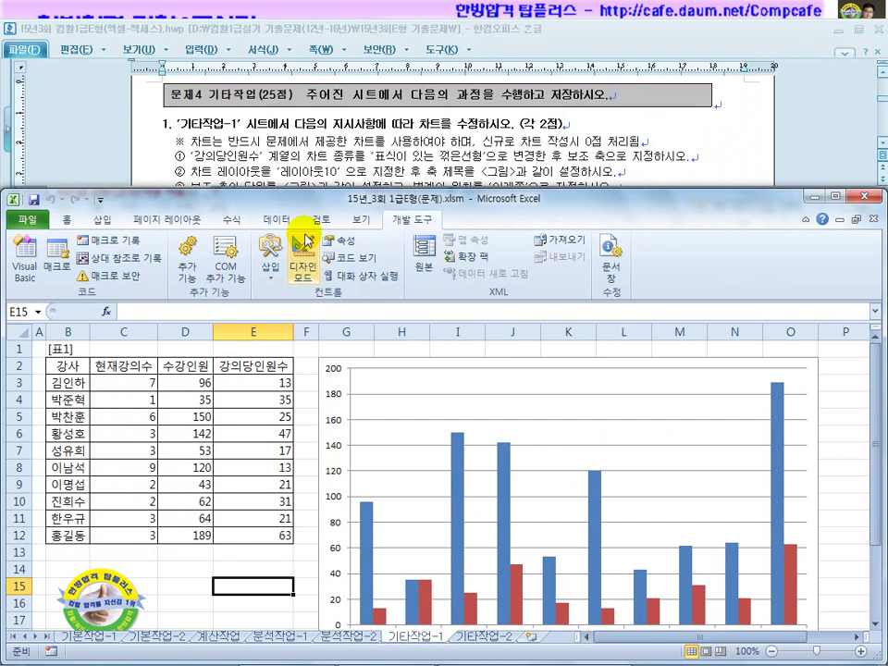
click(290, 142)
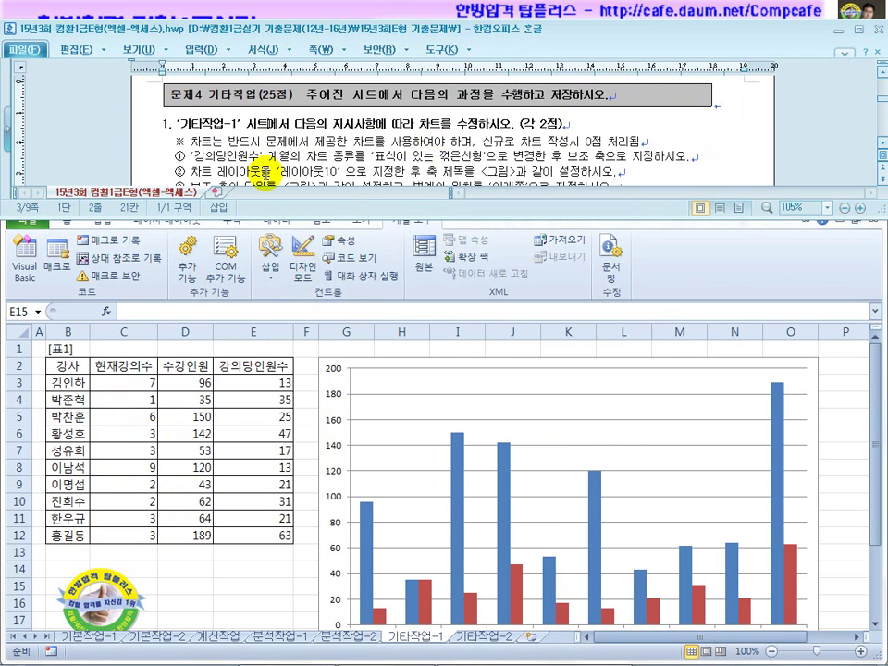
drag(206, 157, 266, 158)
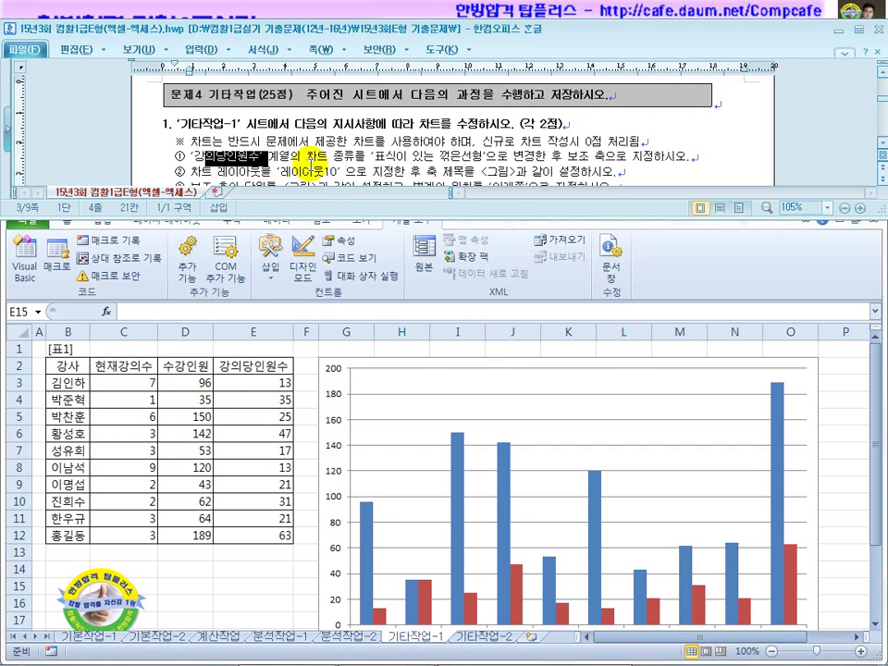
Step: Change the chart type of the 강의당인원수 series to a line with markers (표식이 있는 꺾은선형)
click(430, 437)
scroll(431, 437, down, 2)
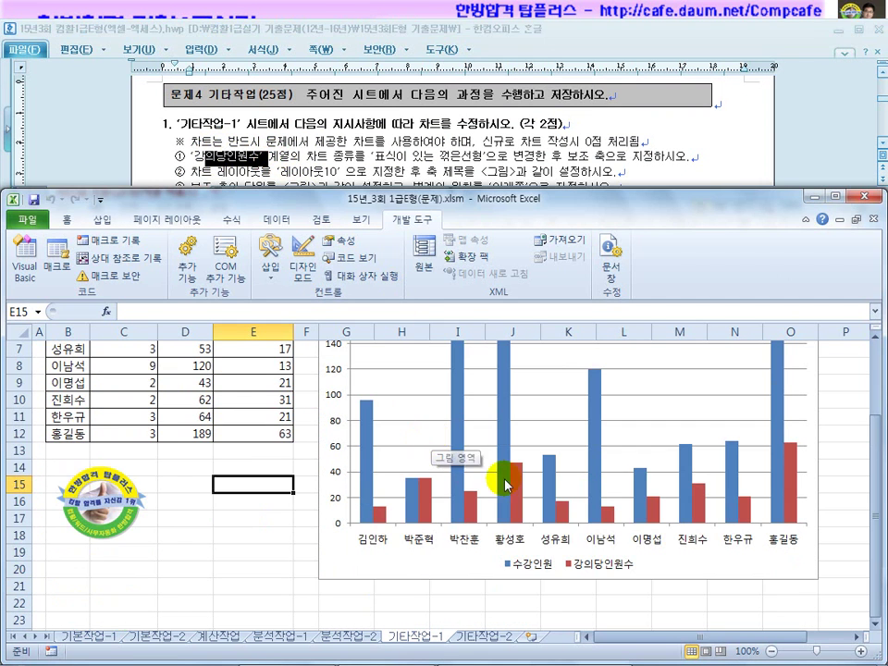
click(601, 572)
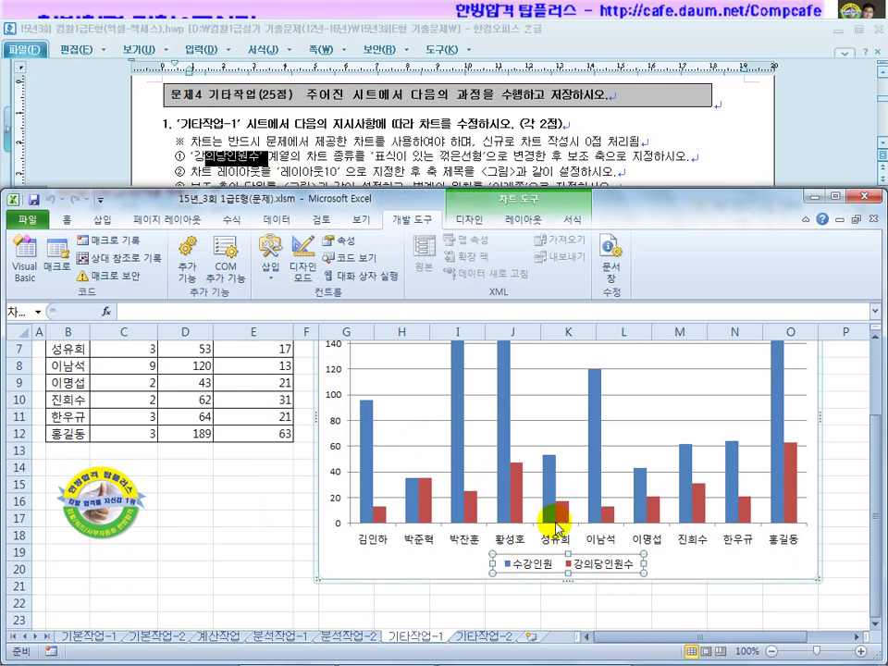
click(517, 481)
click(505, 469)
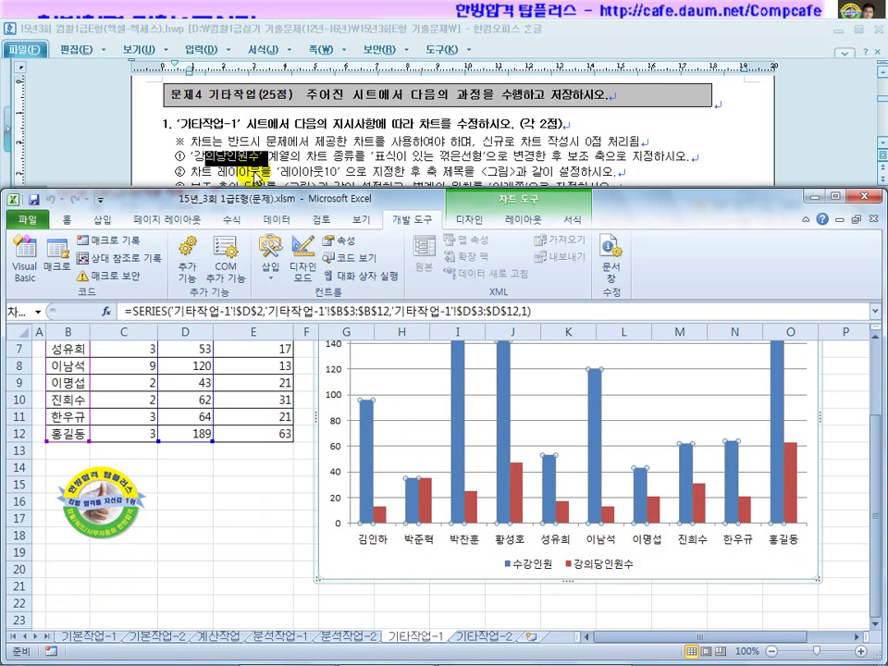
click(513, 477)
right_click(516, 482)
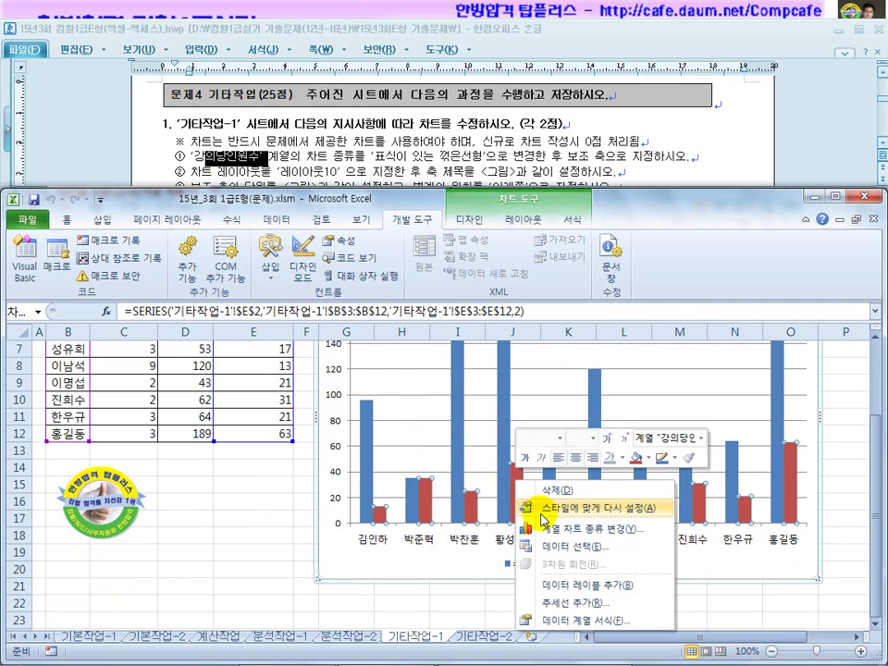
click(584, 530)
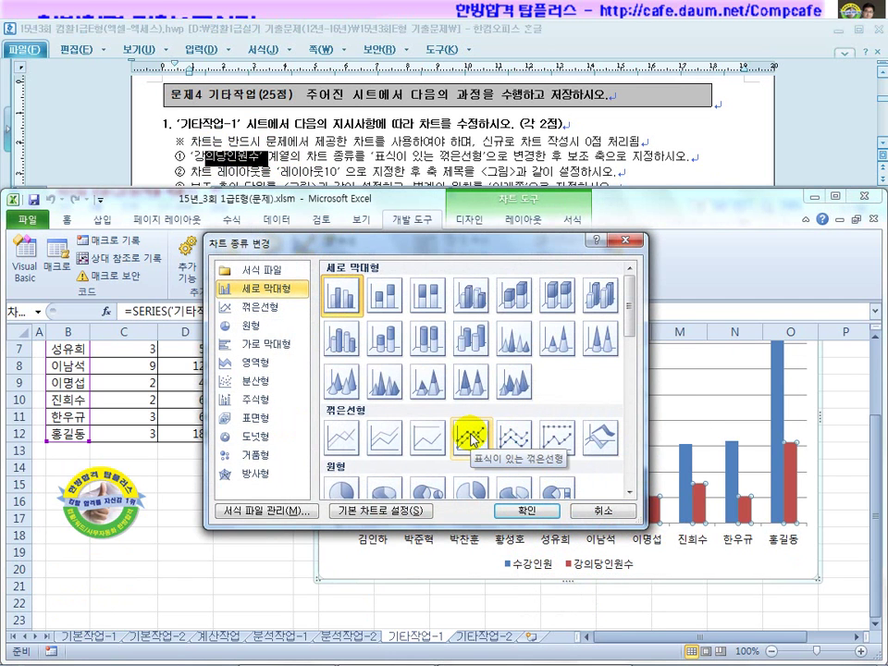
click(471, 437)
click(524, 511)
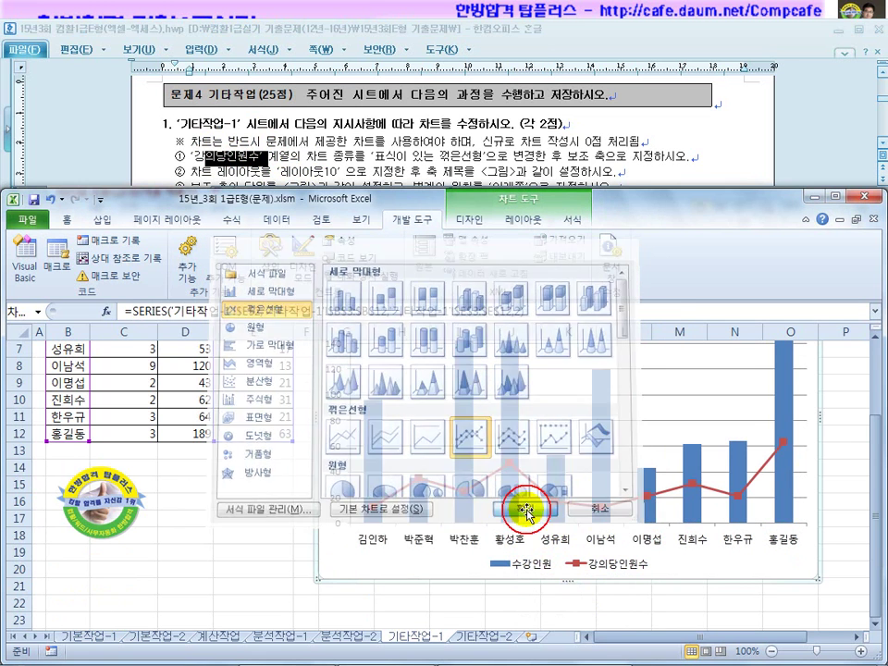
Step: Plot the 강의당인원수 line series on the secondary axis (보조 축)
right_click(646, 500)
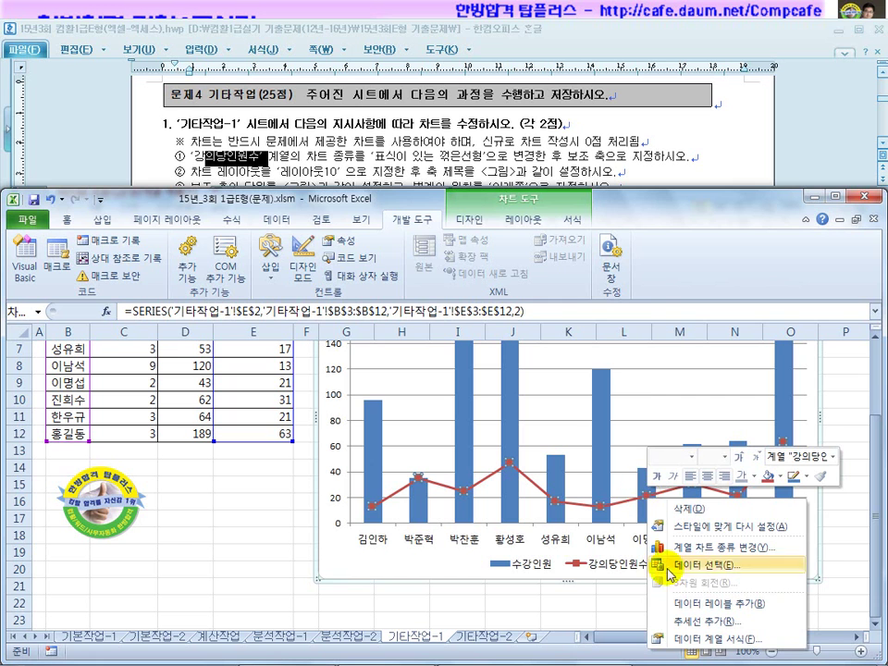
click(664, 638)
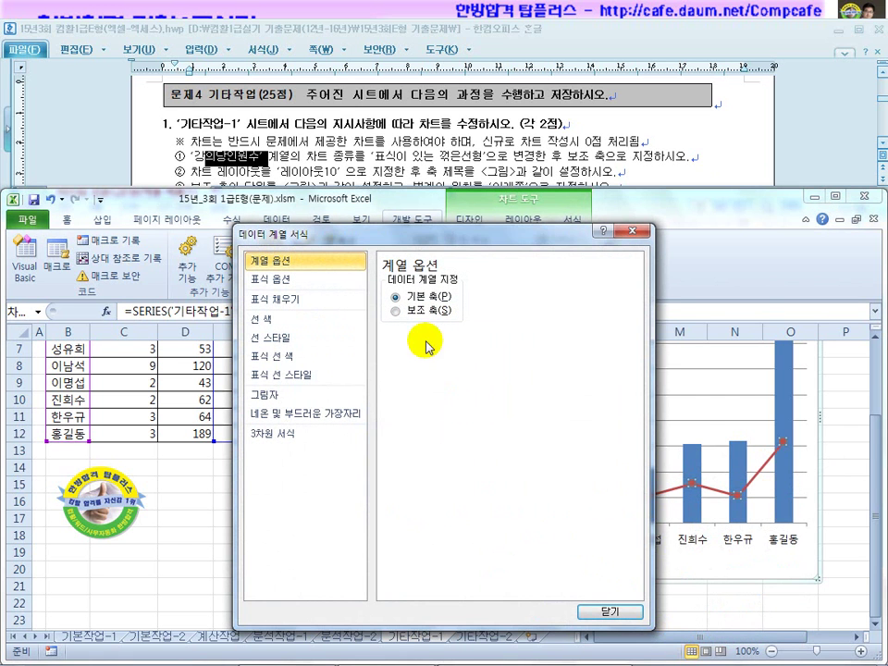
click(407, 310)
click(608, 611)
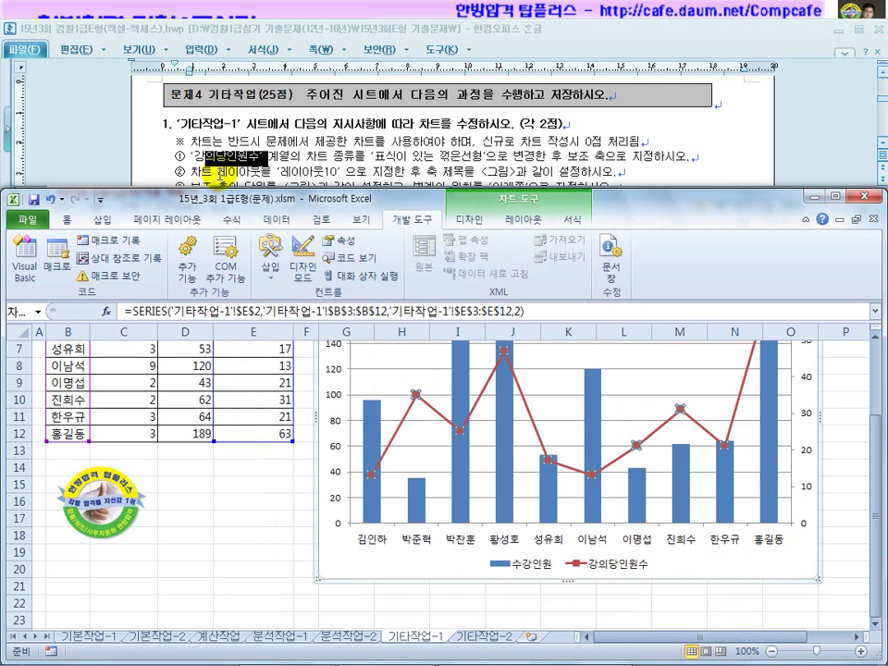
Step: Apply the chart layout 레이아웃 10 to the whole chart
click(328, 545)
click(568, 223)
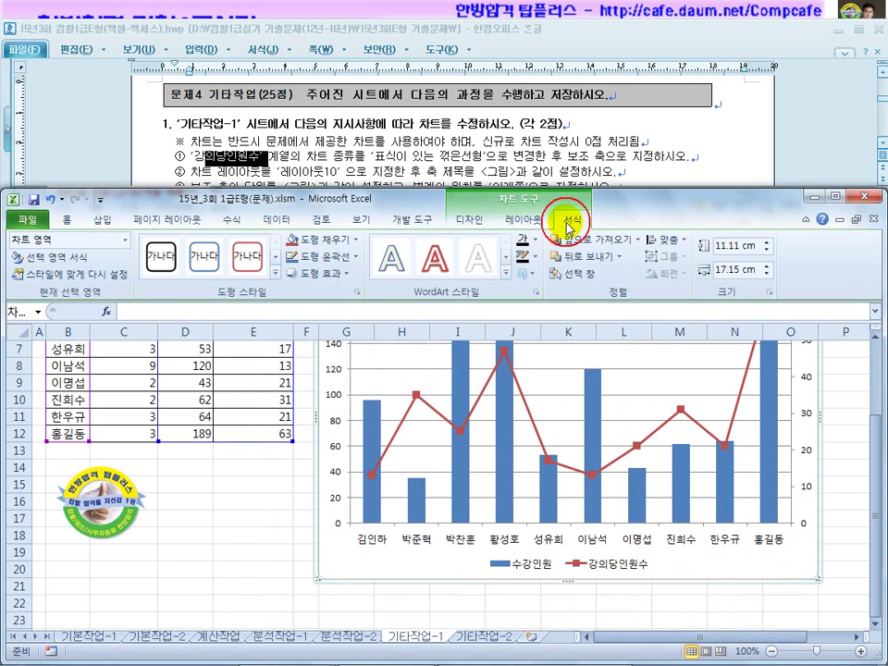
click(484, 223)
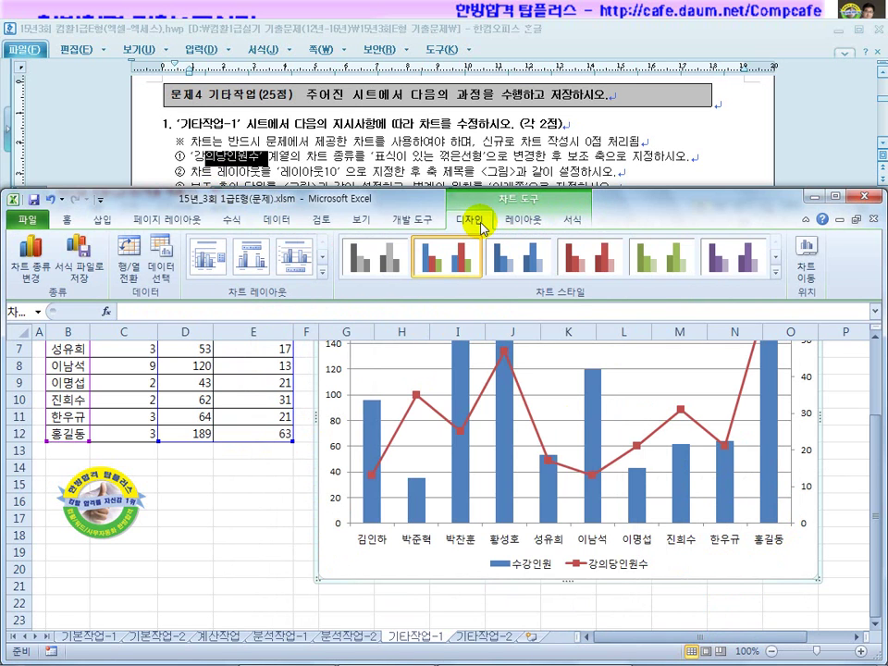
click(522, 226)
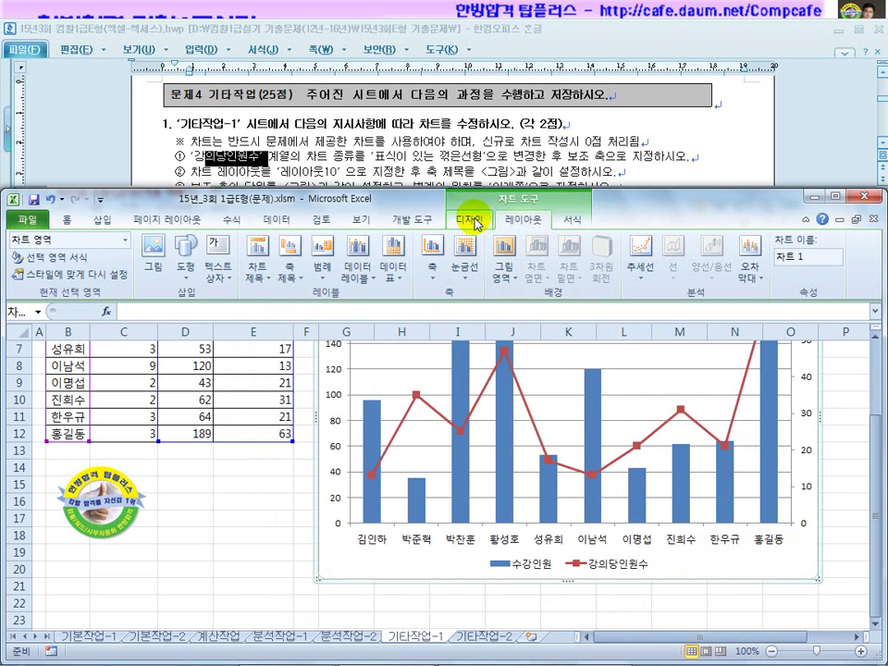
click(474, 221)
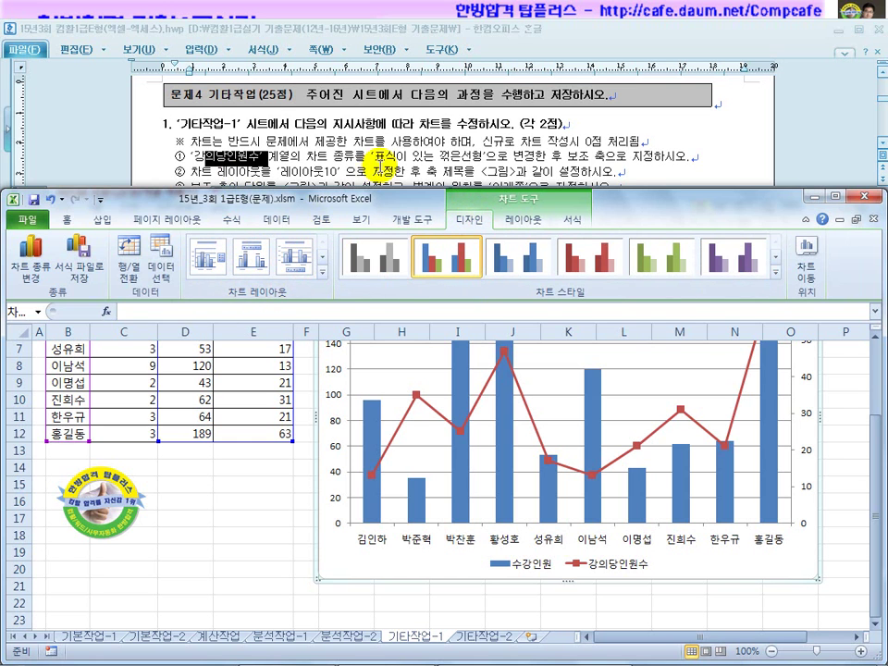
click(323, 273)
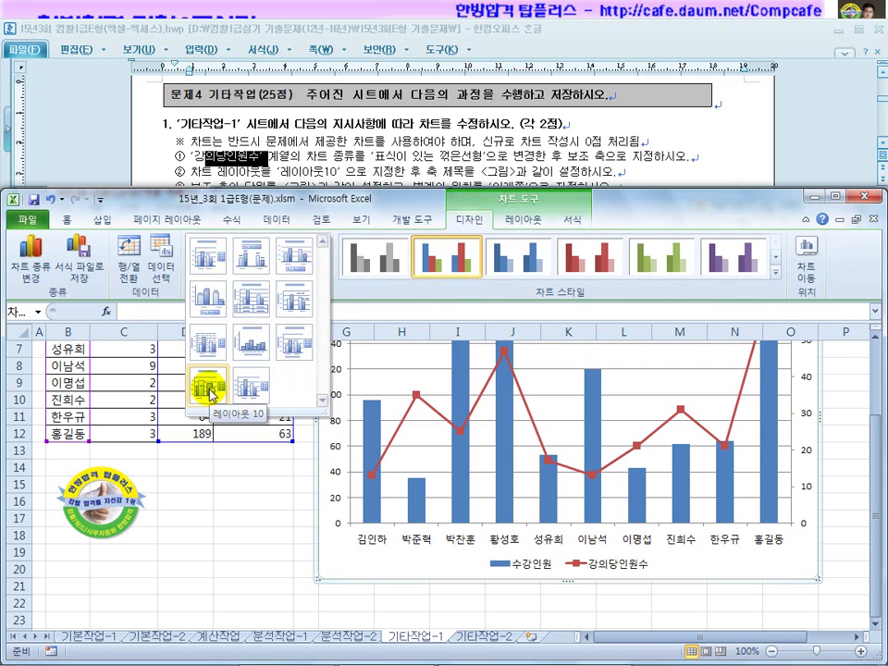
click(209, 389)
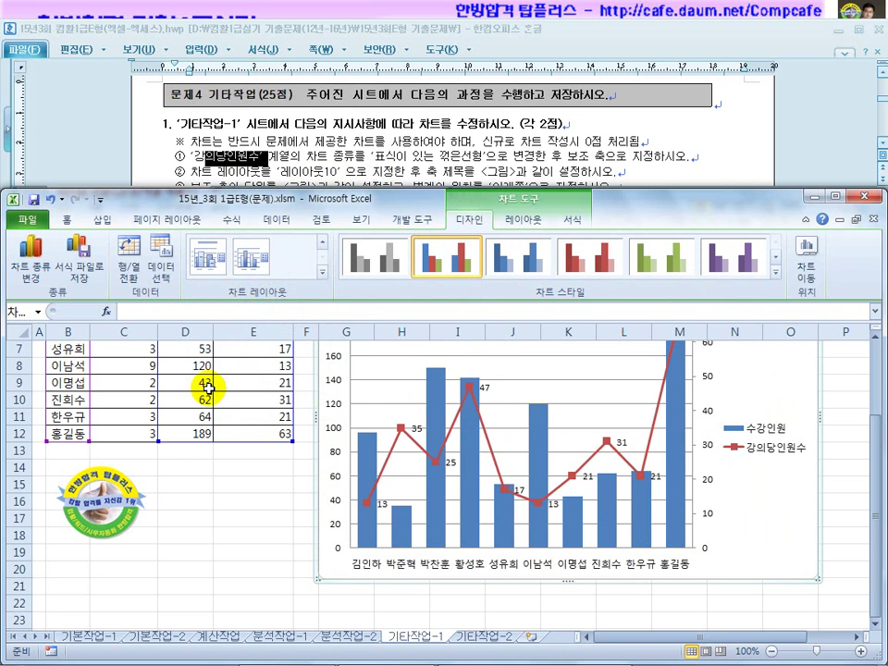
Step: Check the title in the exam document's sample chart and set the chart title to 강사별 강의당인원수
click(496, 170)
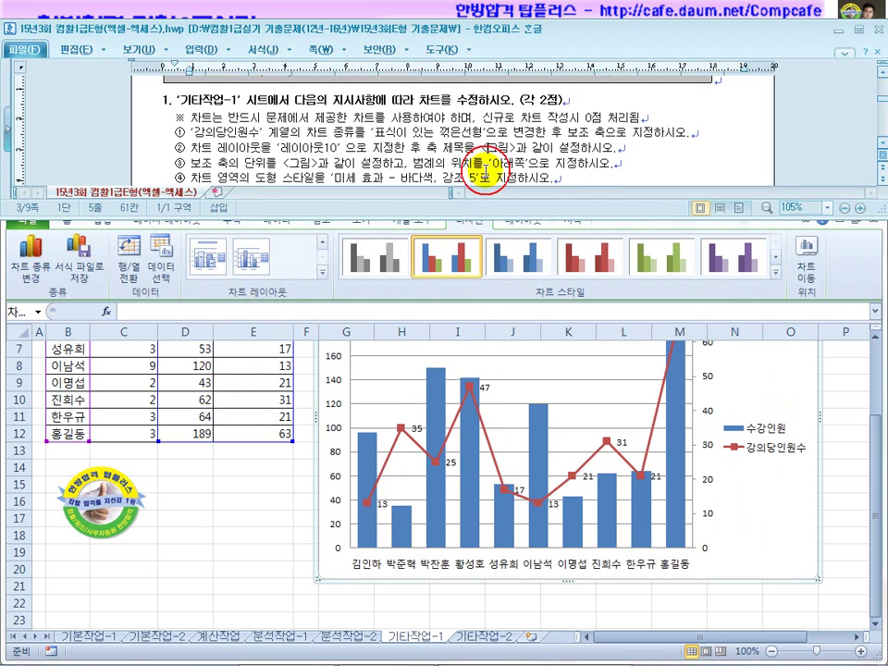
scroll(277, 177, down, 3)
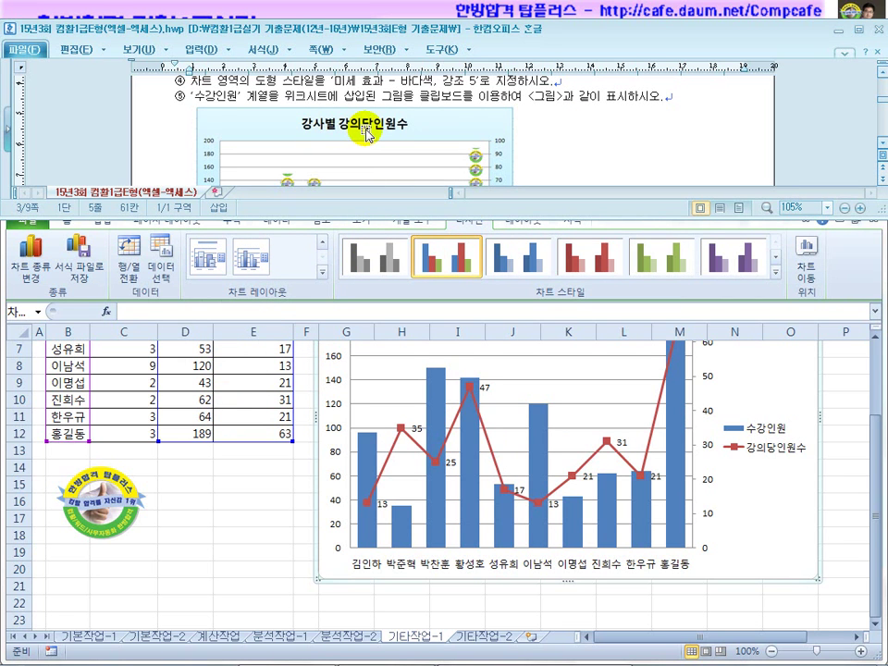
click(452, 363)
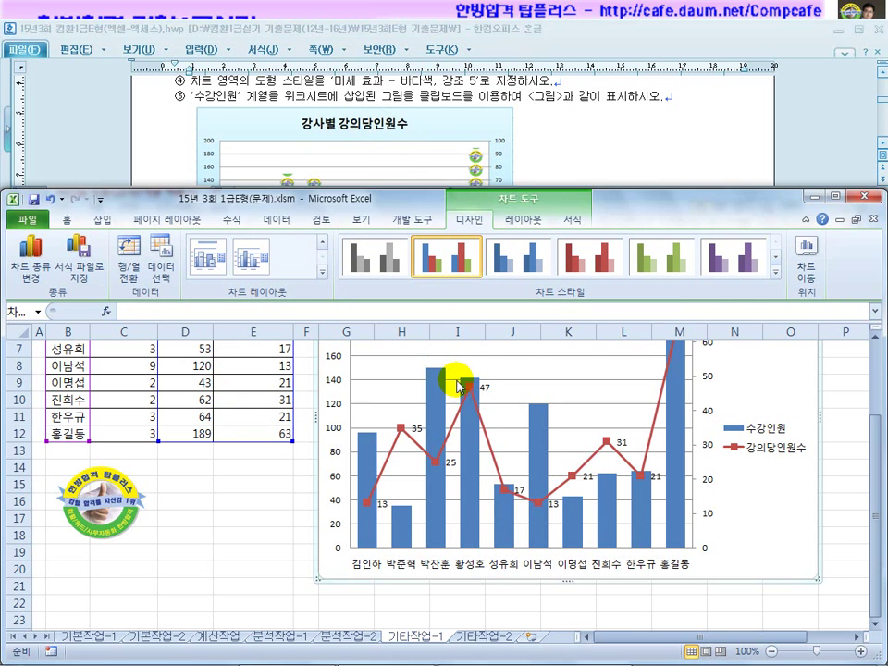
scroll(456, 384, up, 2)
click(535, 389)
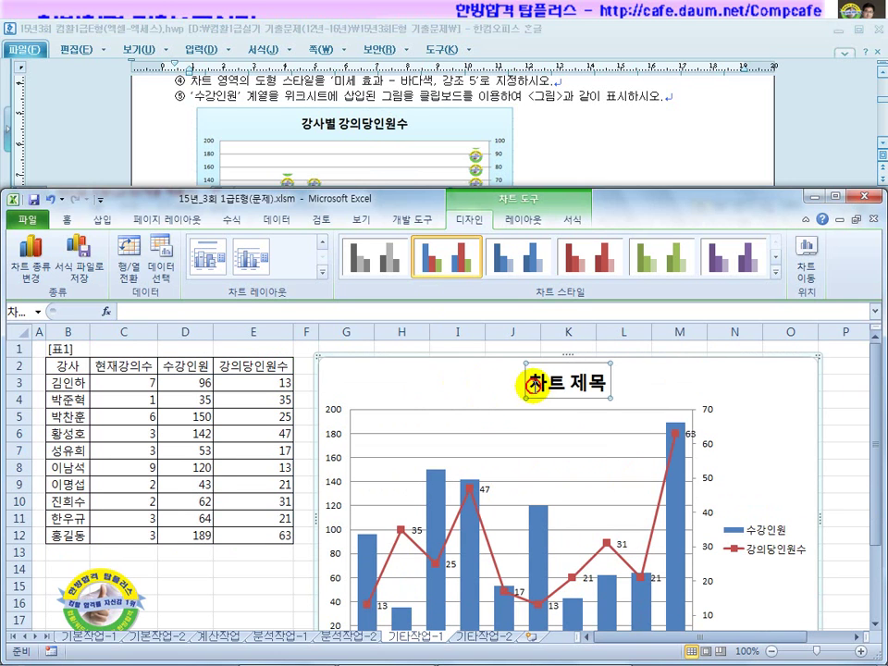
drag(534, 385, 603, 389)
text(ㄱ사별 강의)
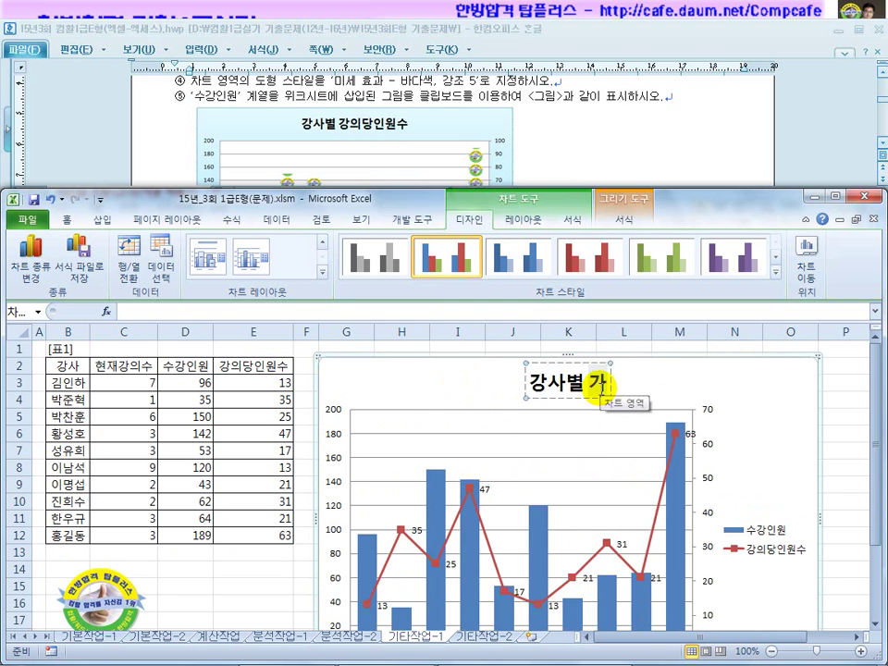
text(당인원수)
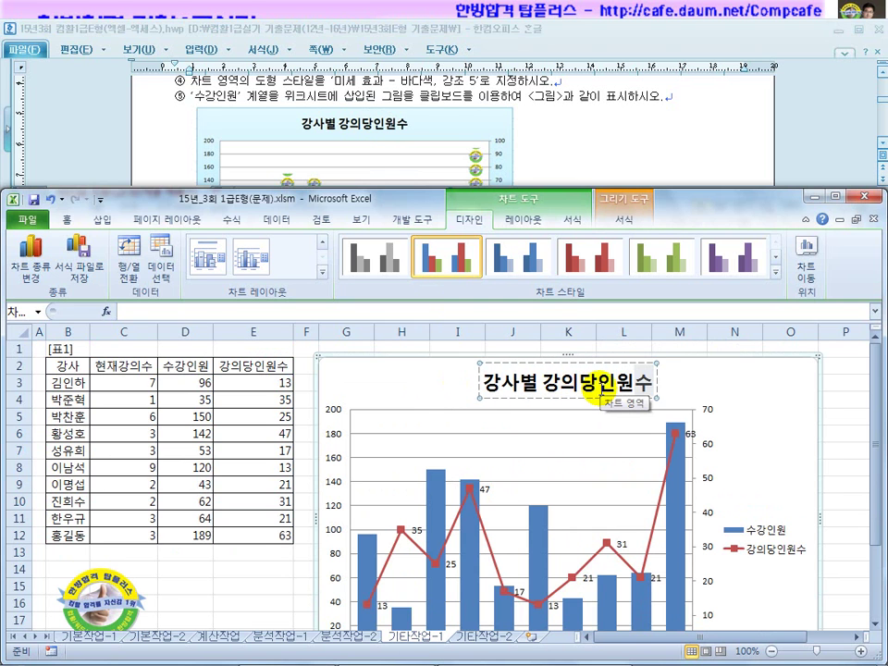
Step: Read the exam document's instructions on the axis title, secondary axis units and legend, and examine the secondary axis scale in its sample chart
click(560, 138)
scroll(552, 156, up, 1)
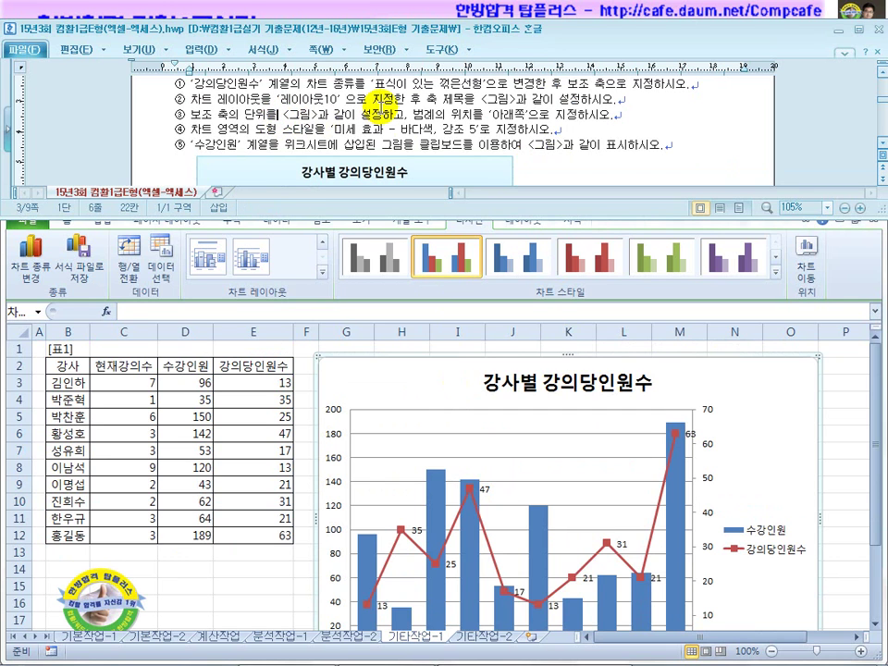
scroll(382, 96, up, 1)
drag(277, 131, 403, 127)
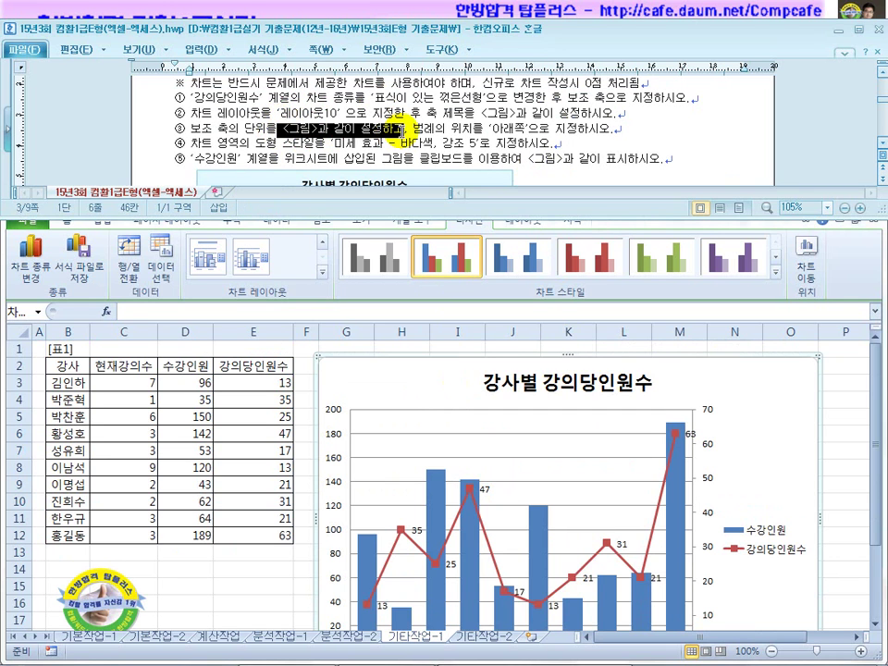
drag(509, 114, 406, 115)
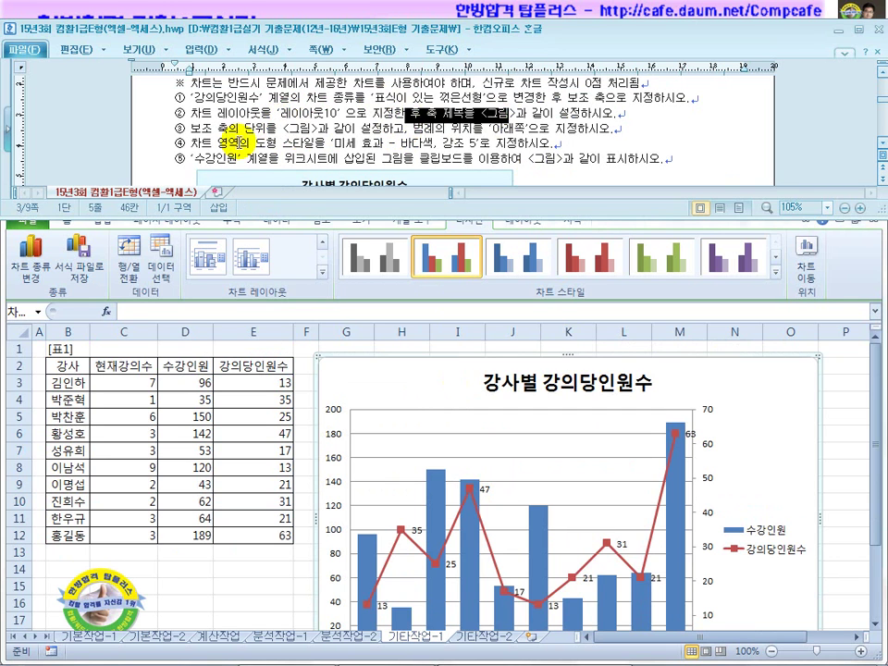
click(231, 128)
drag(231, 128, 403, 132)
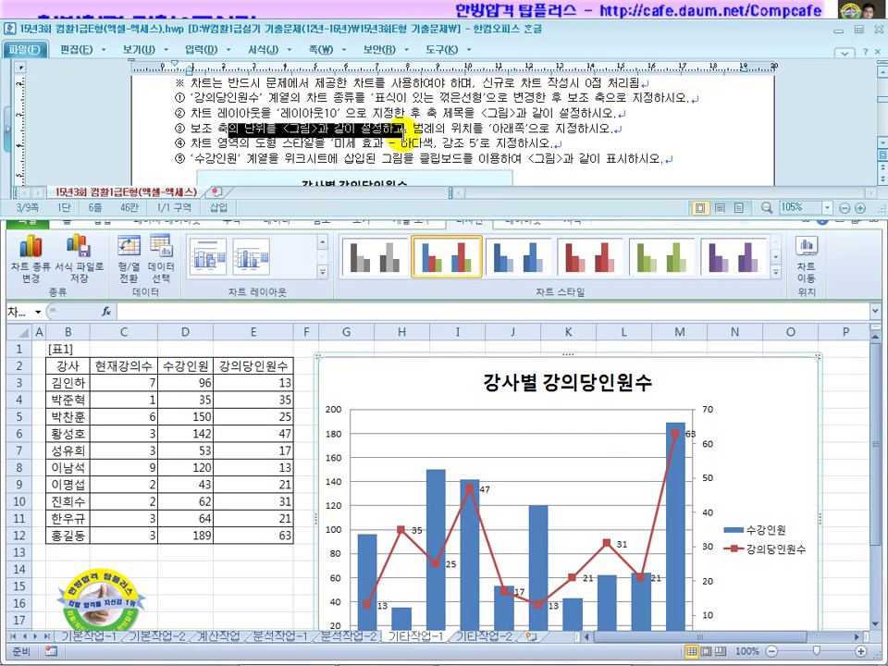
scroll(417, 102, down, 3)
scroll(517, 132, down, 2)
scroll(497, 143, up, 2)
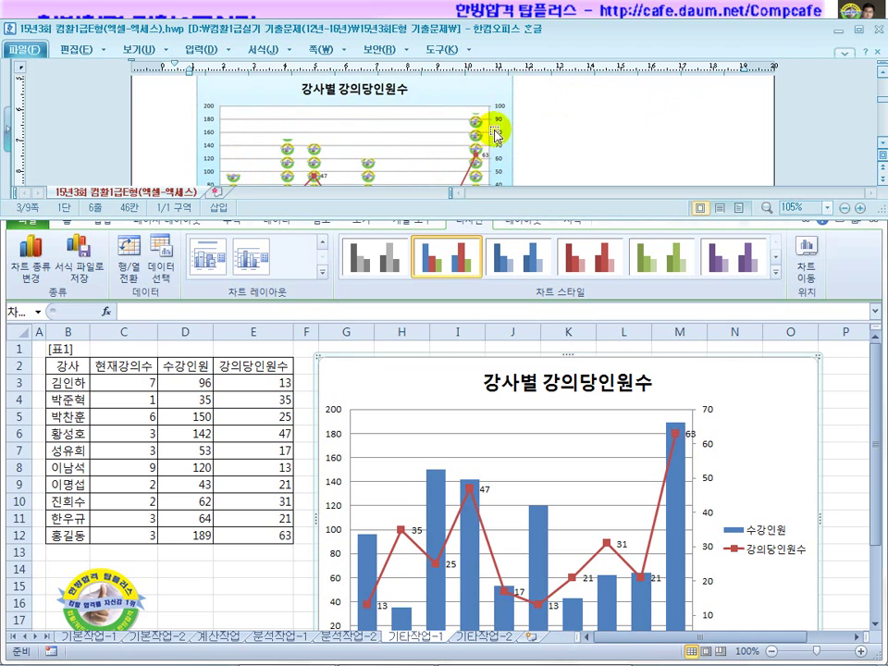
scroll(500, 148, down, 1)
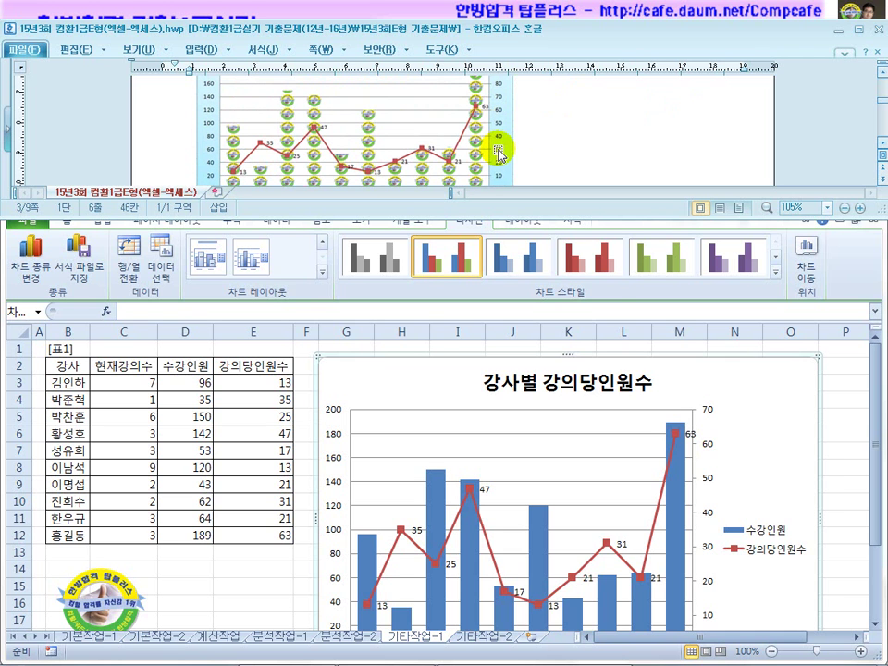
Step: Compare the secondary vertical axis with the sample chart and fix its maximum value (최대값) at 100
click(710, 447)
scroll(708, 447, down, 2)
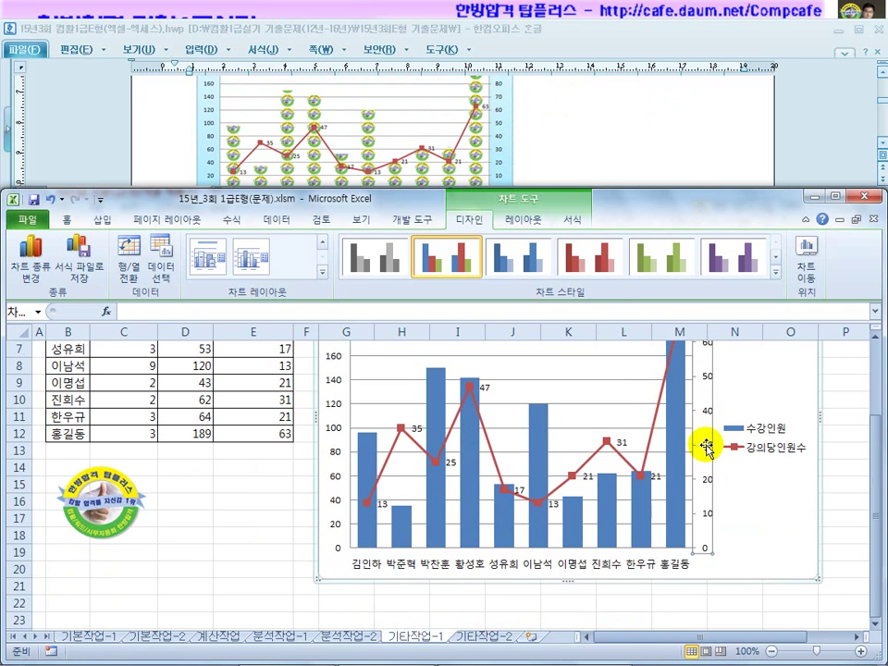
scroll(713, 518, up, 2)
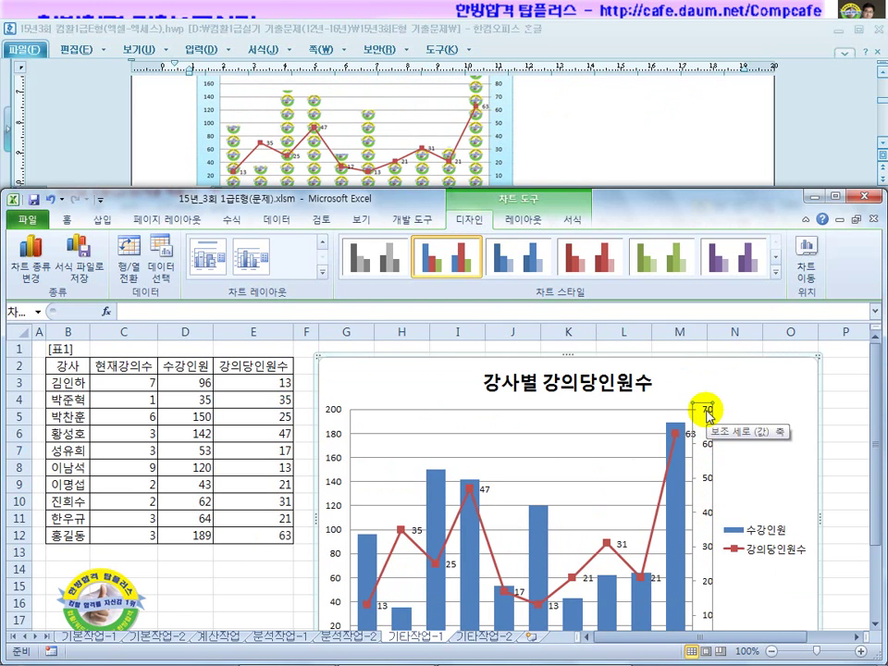
click(561, 158)
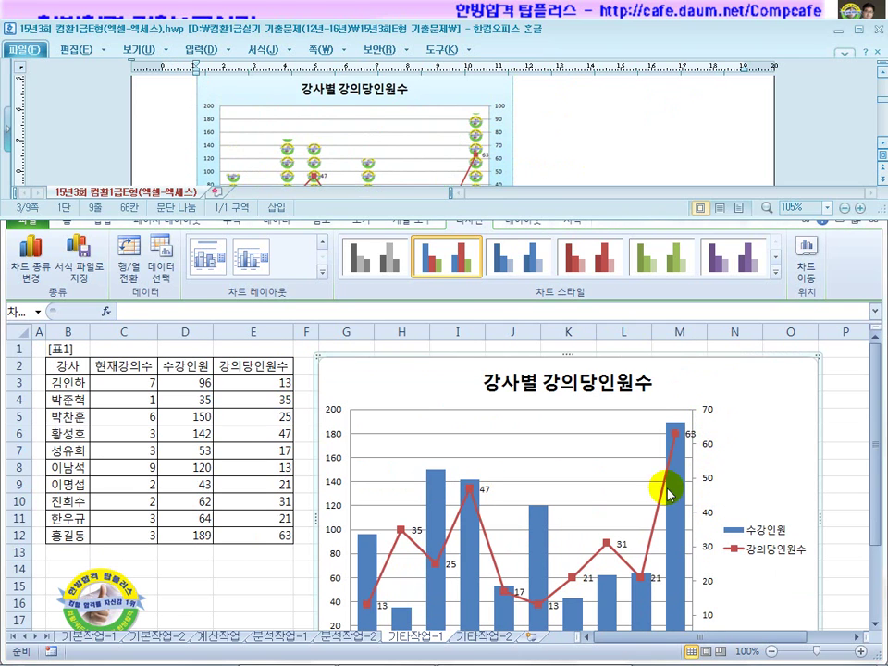
click(708, 451)
right_click(709, 452)
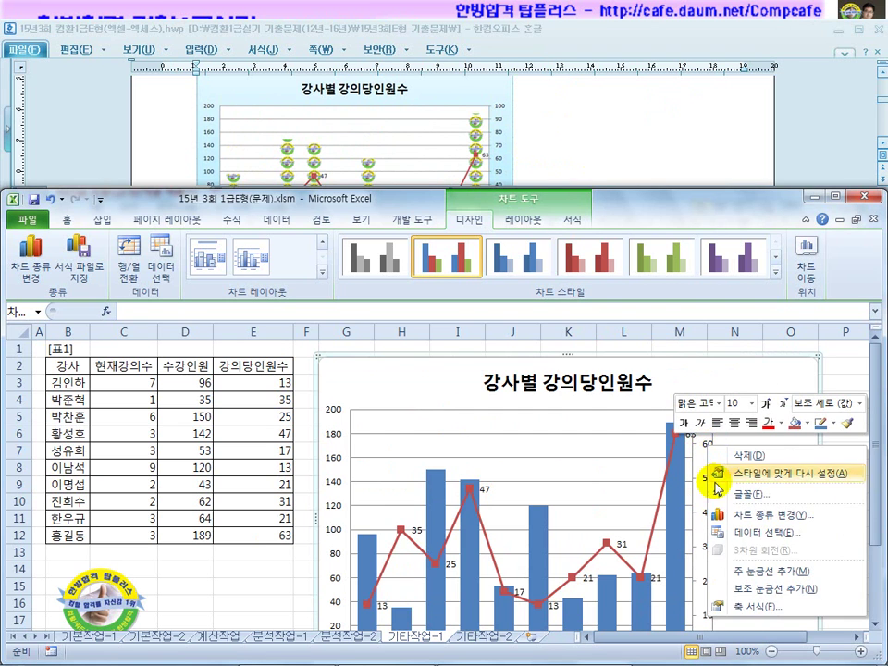
click(752, 608)
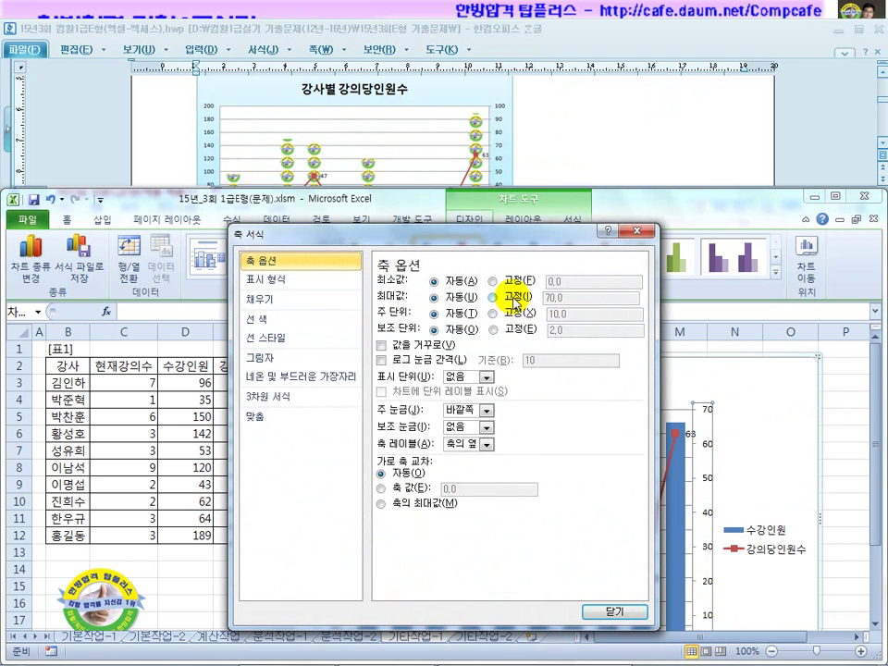
click(496, 297)
click(508, 298)
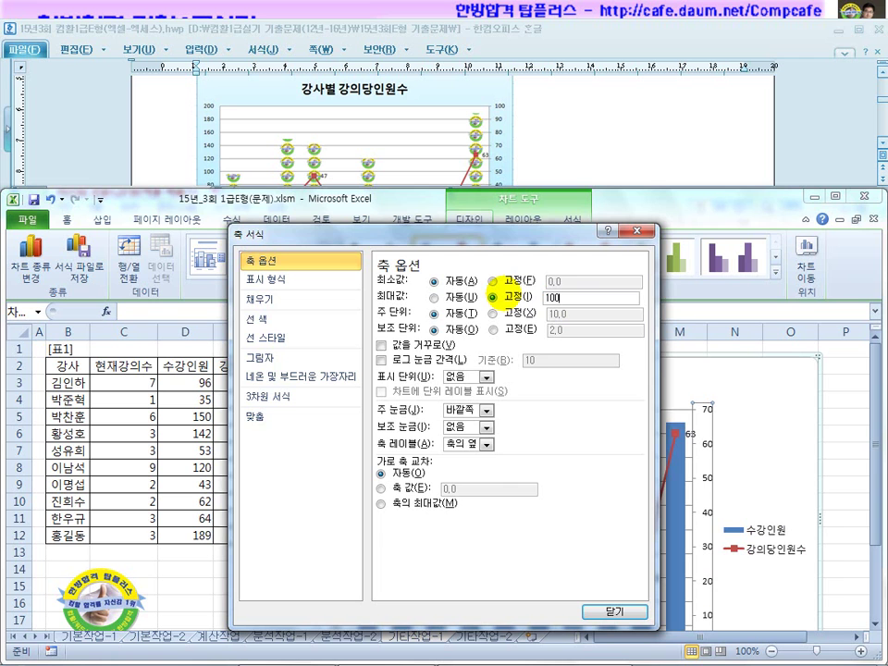
click(613, 611)
scroll(657, 548, down, 2)
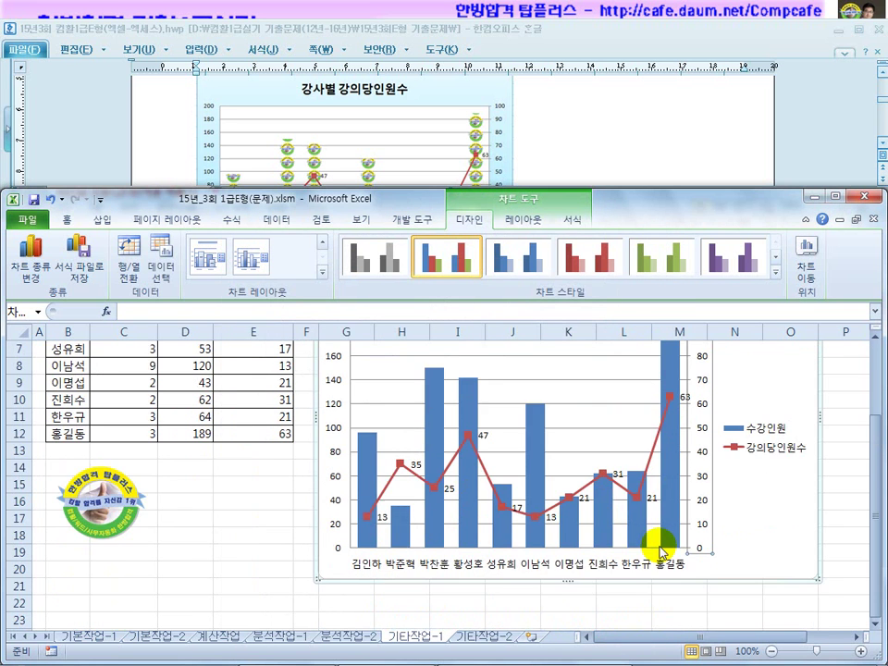
Step: Set the chart legend's position to 아래쪽 (bottom)
scroll(682, 563, up, 2)
click(745, 542)
right_click(750, 541)
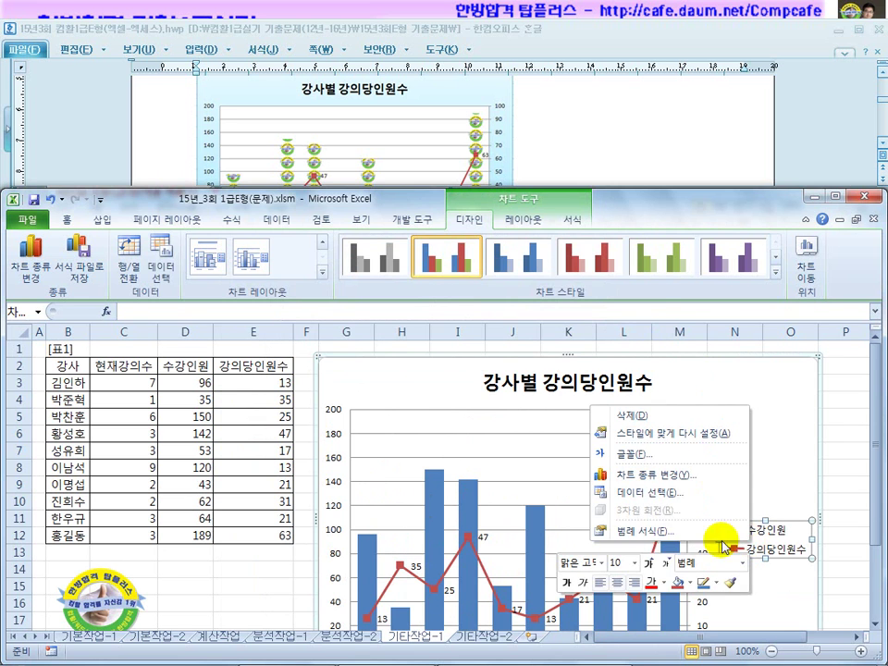
click(670, 531)
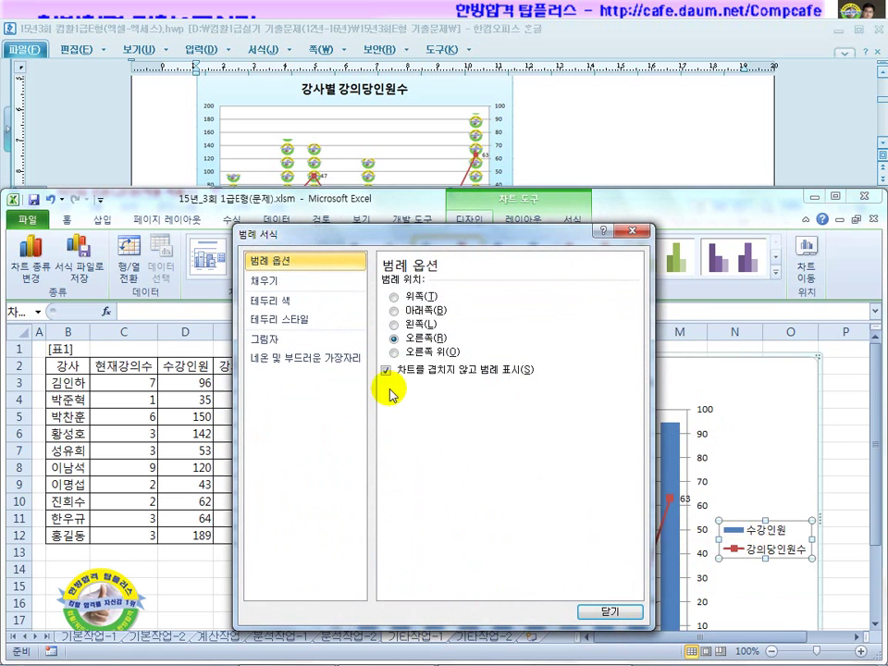
click(395, 310)
click(610, 611)
scroll(565, 597, down, 2)
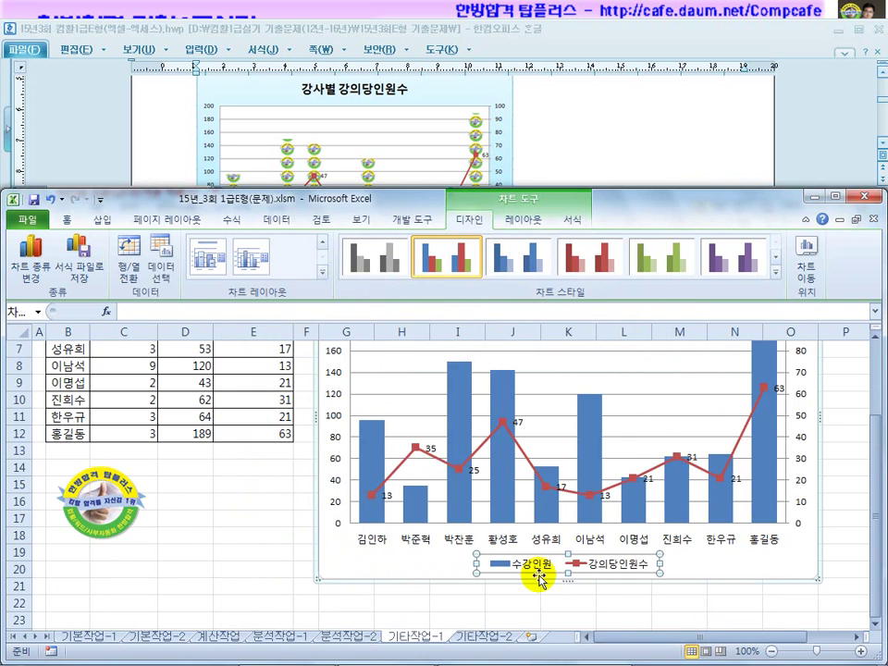
Step: Check the exam document's shape style instruction and apply the shape style 미세 효과 - 바다색, 강조 5 to the chart area
click(566, 139)
scroll(561, 185, up, 2)
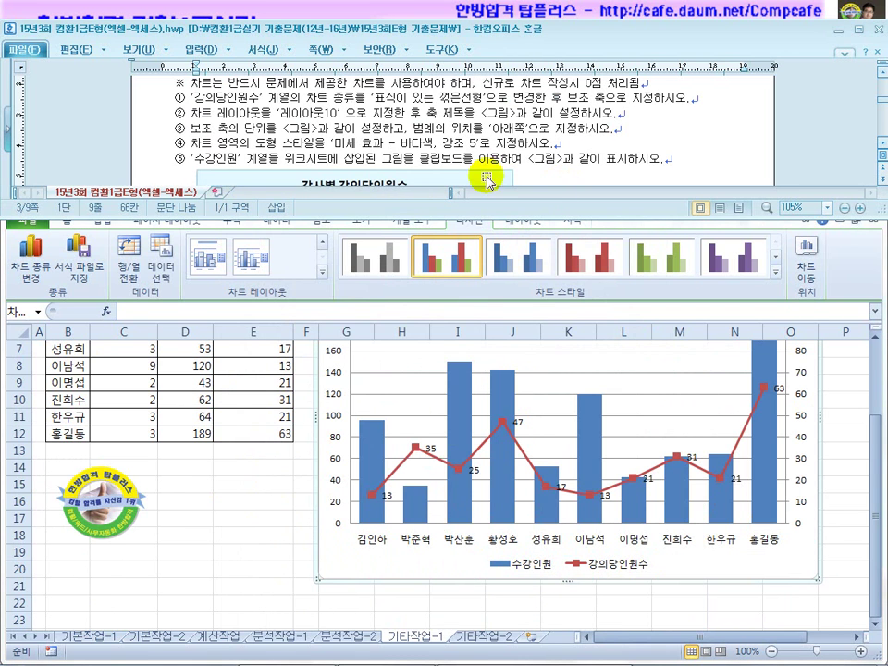
drag(219, 143, 381, 143)
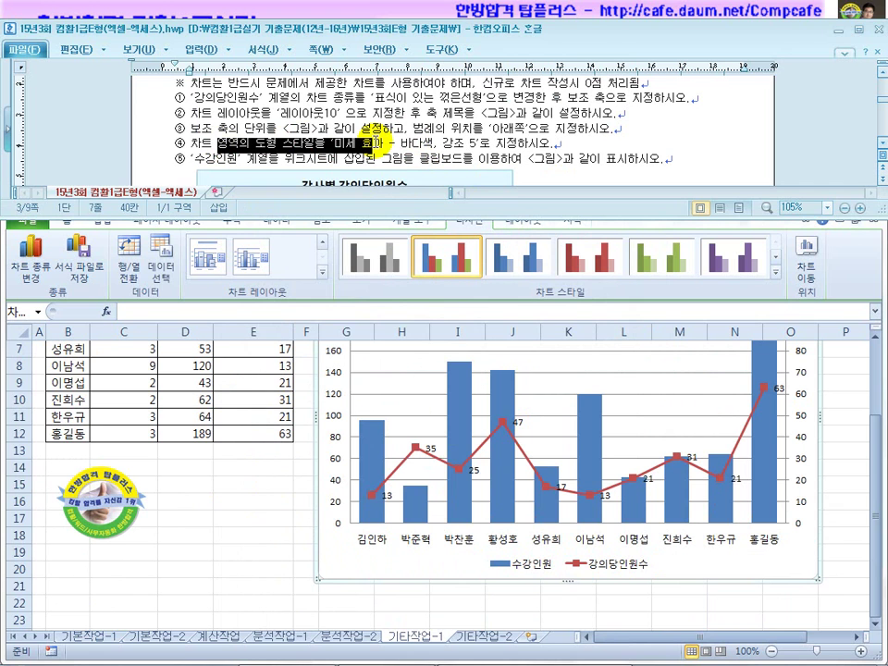
click(390, 368)
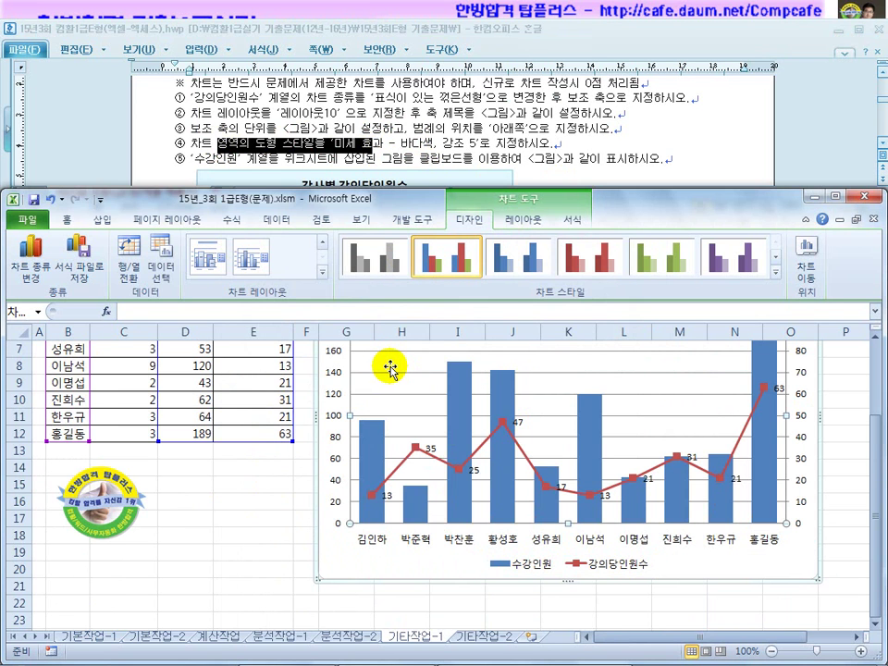
scroll(394, 387, up, 2)
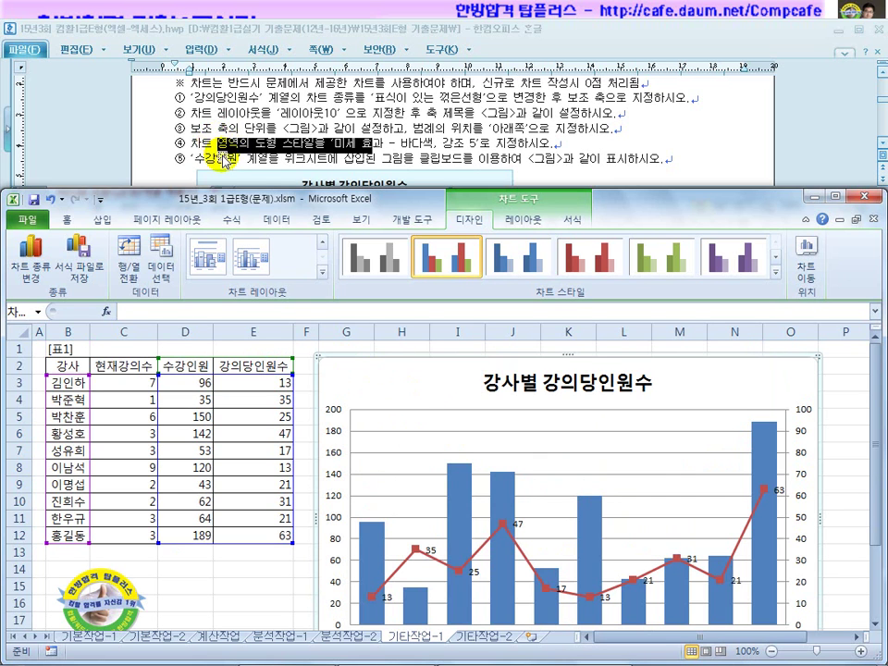
click(397, 424)
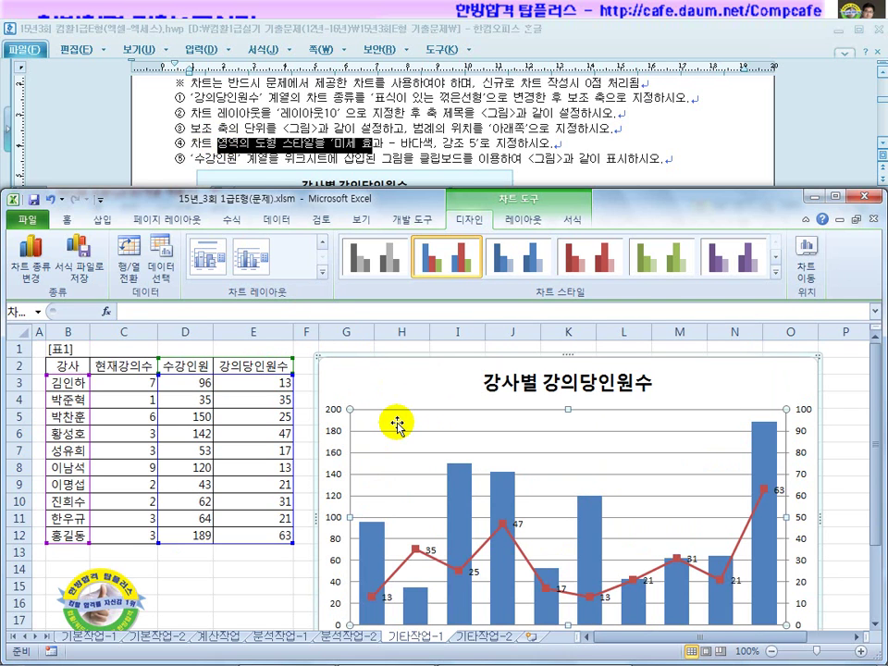
click(388, 384)
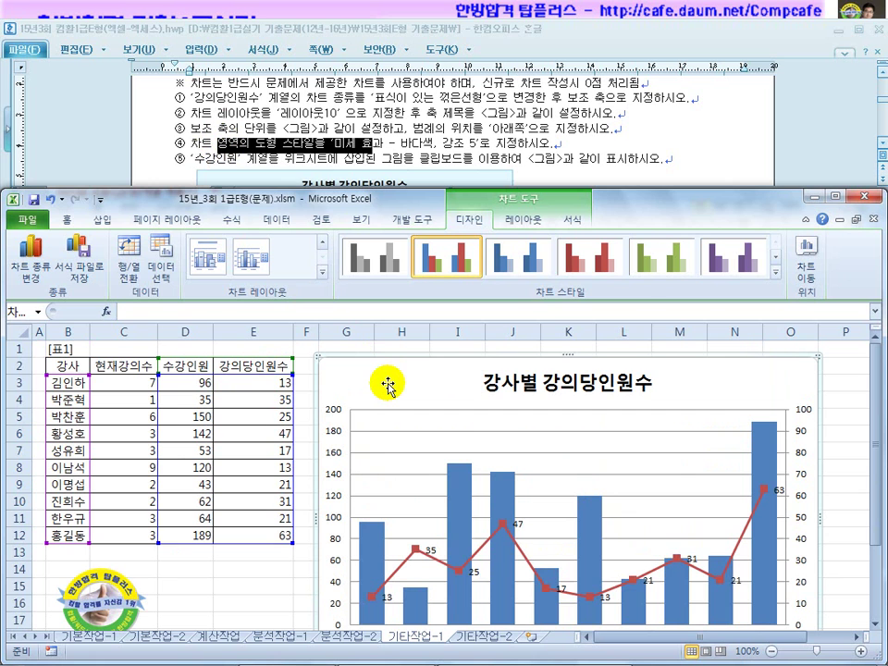
click(576, 222)
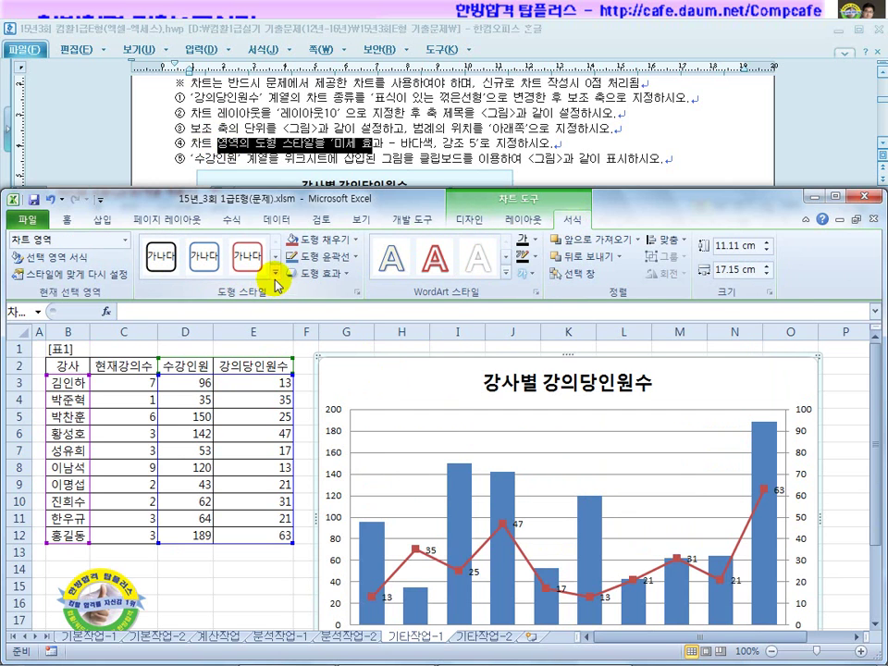
click(275, 274)
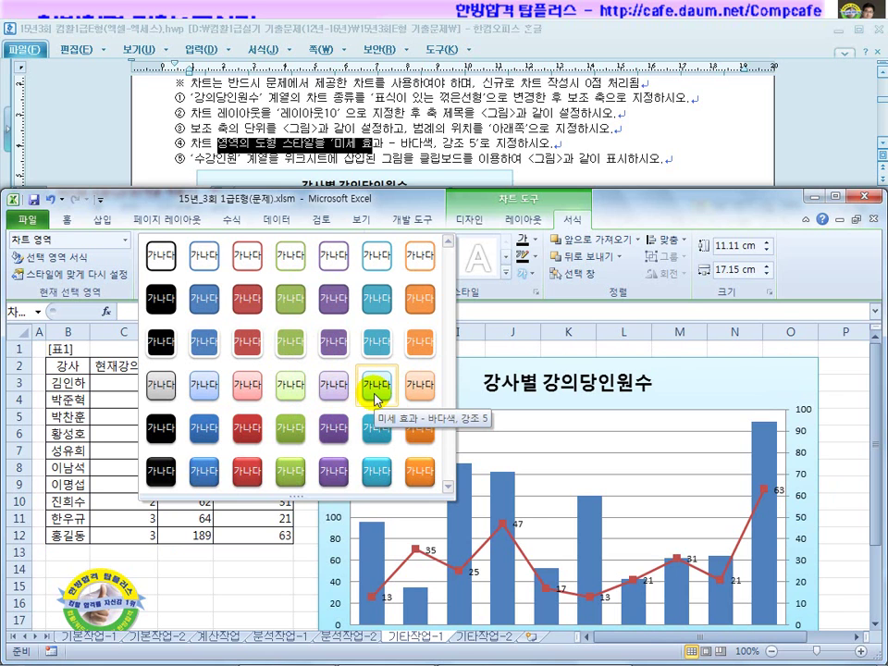
click(375, 391)
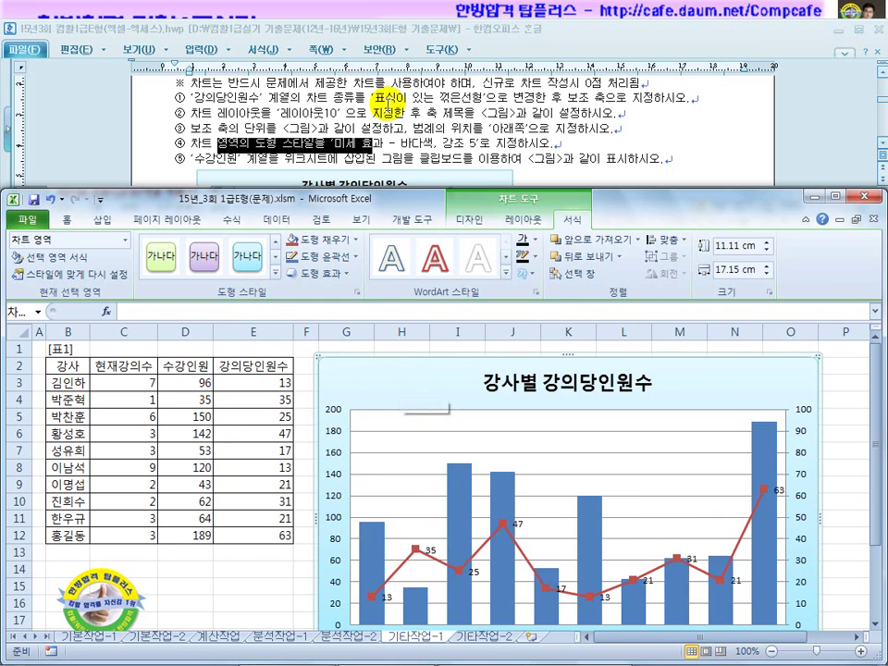
Step: Read the exam document's instruction on showing the 수강인원 series with the worksheet picture through the clipboard
click(423, 97)
scroll(481, 102, down, 3)
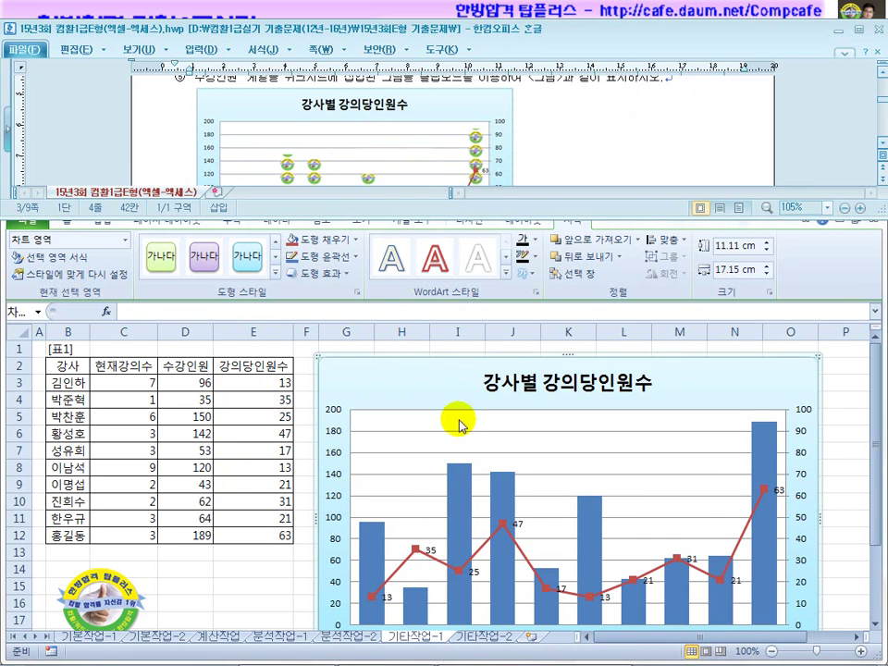
click(441, 450)
click(566, 171)
scroll(567, 169, up, 3)
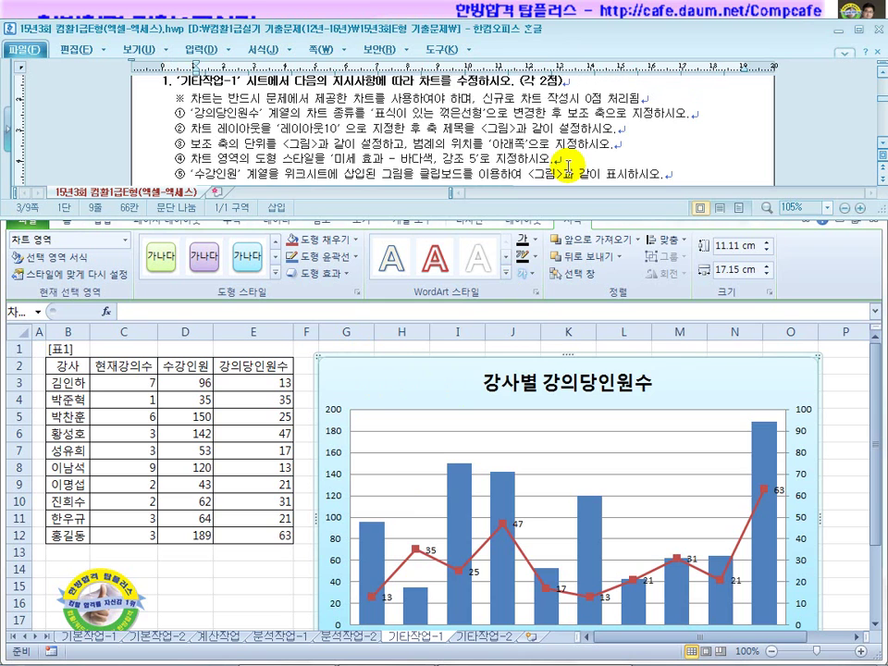
scroll(567, 169, down, 2)
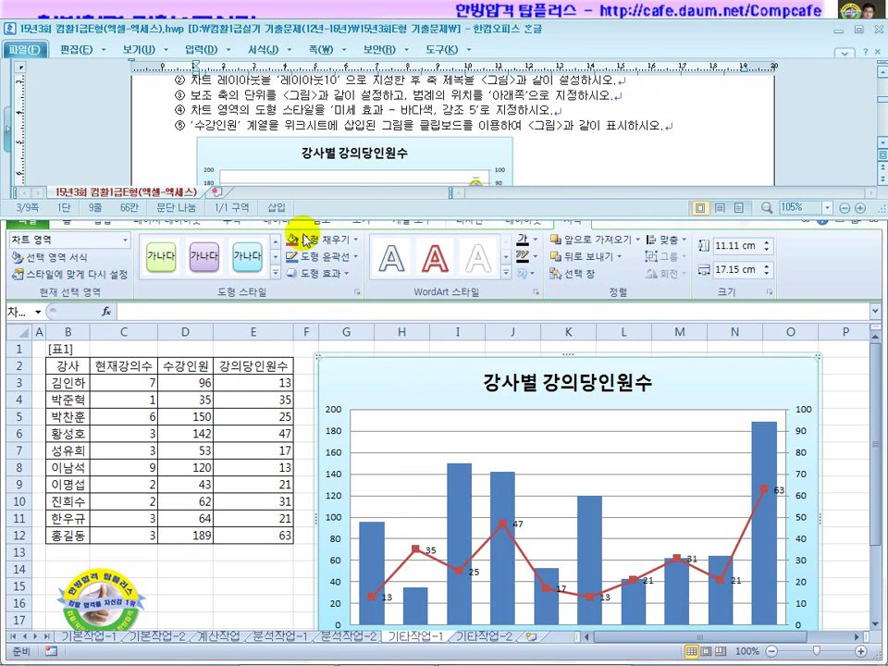
click(262, 127)
drag(263, 127, 350, 127)
Step: Examine the logo picture below the worksheet table and how the exam document's sample chart shows it in the 수강인원 columns
click(185, 583)
scroll(186, 583, down, 1)
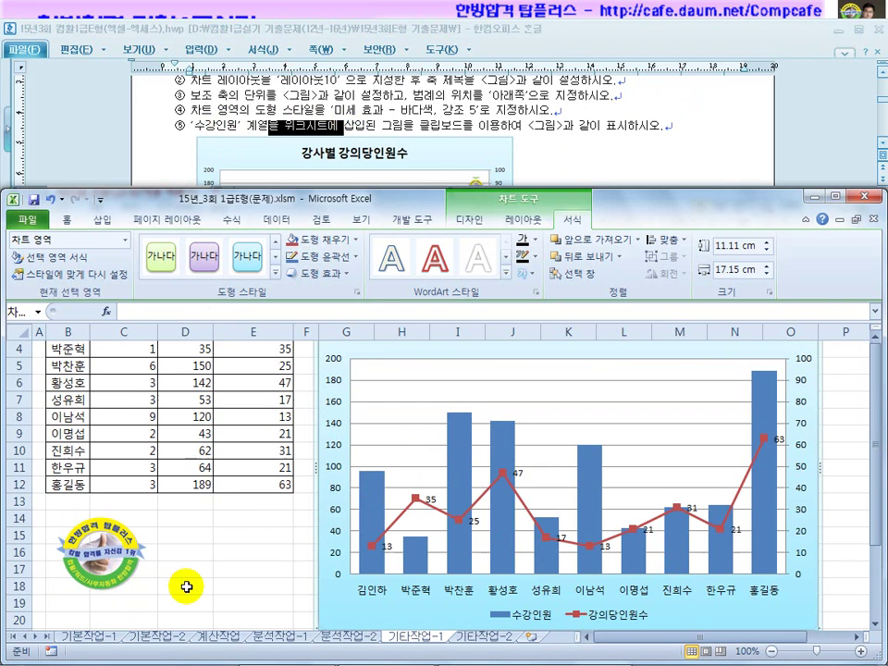
click(78, 552)
click(197, 582)
click(116, 567)
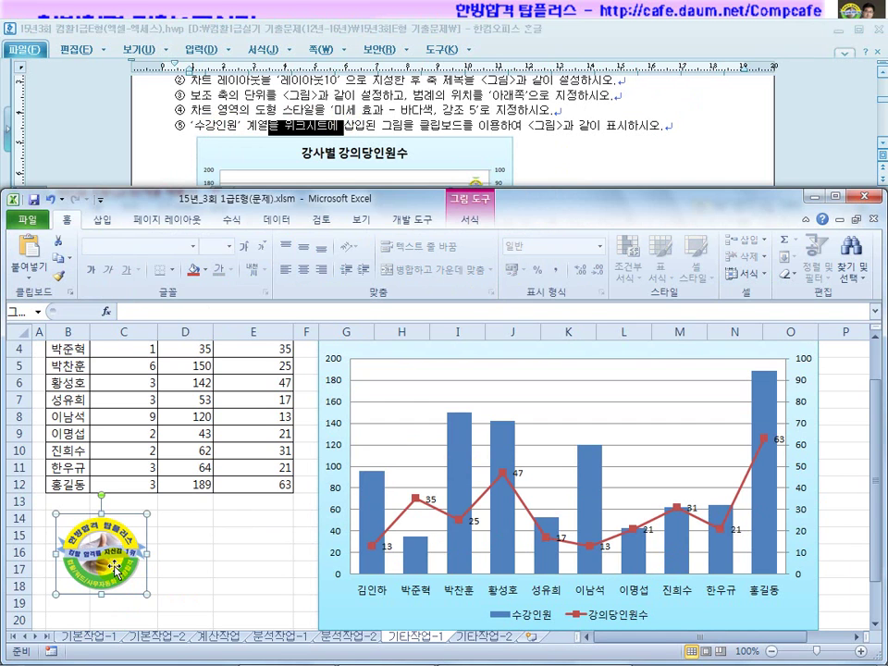
click(199, 566)
click(130, 560)
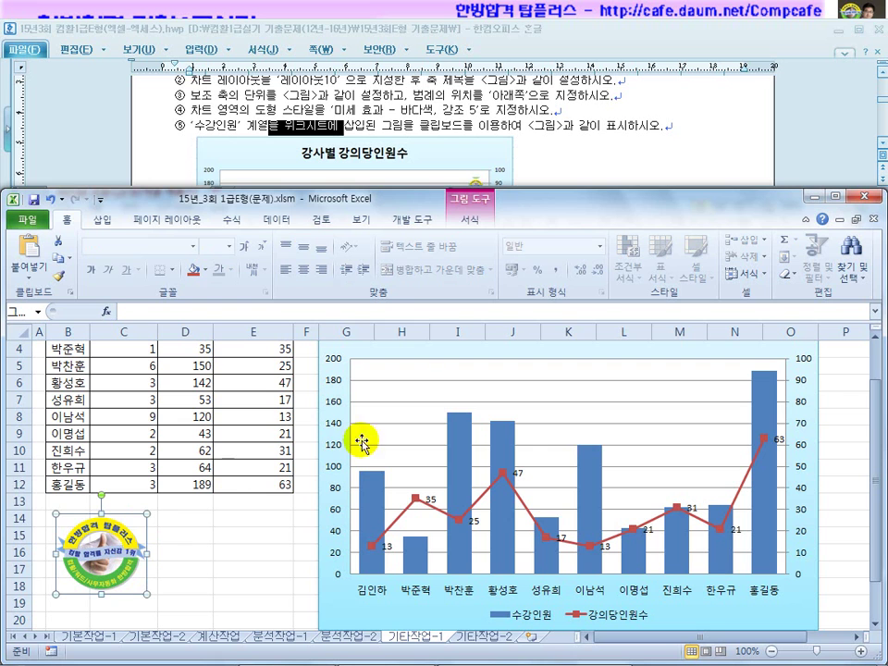
click(518, 128)
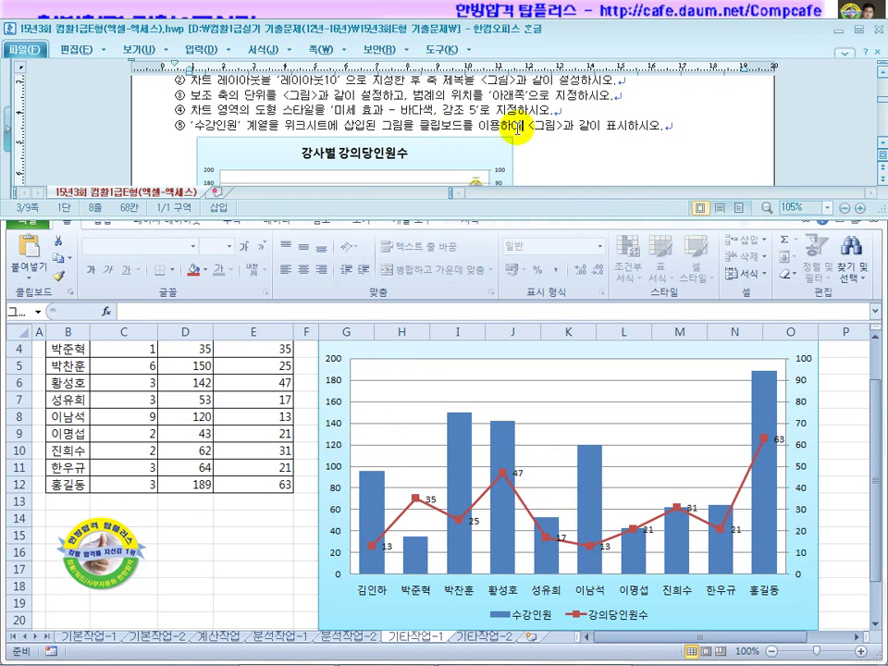
scroll(518, 128, down, 1)
scroll(518, 127, up, 1)
drag(476, 127, 516, 127)
scroll(519, 123, down, 1)
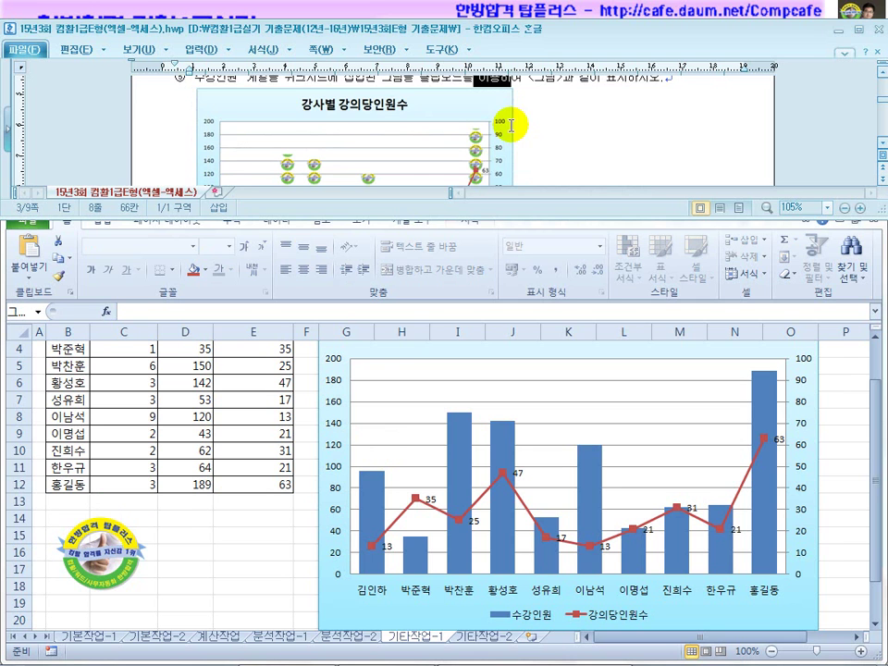
scroll(475, 139, down, 2)
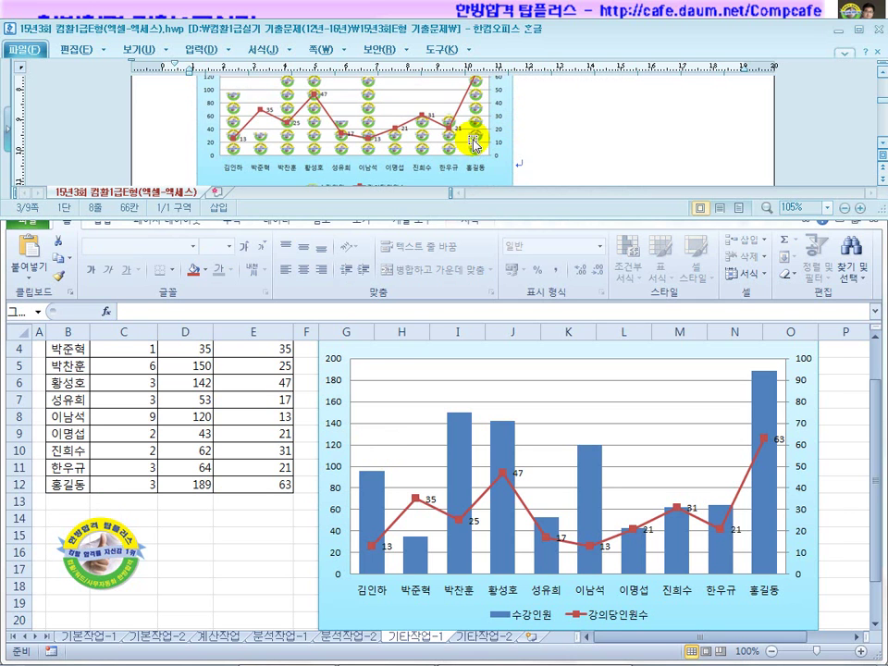
click(462, 443)
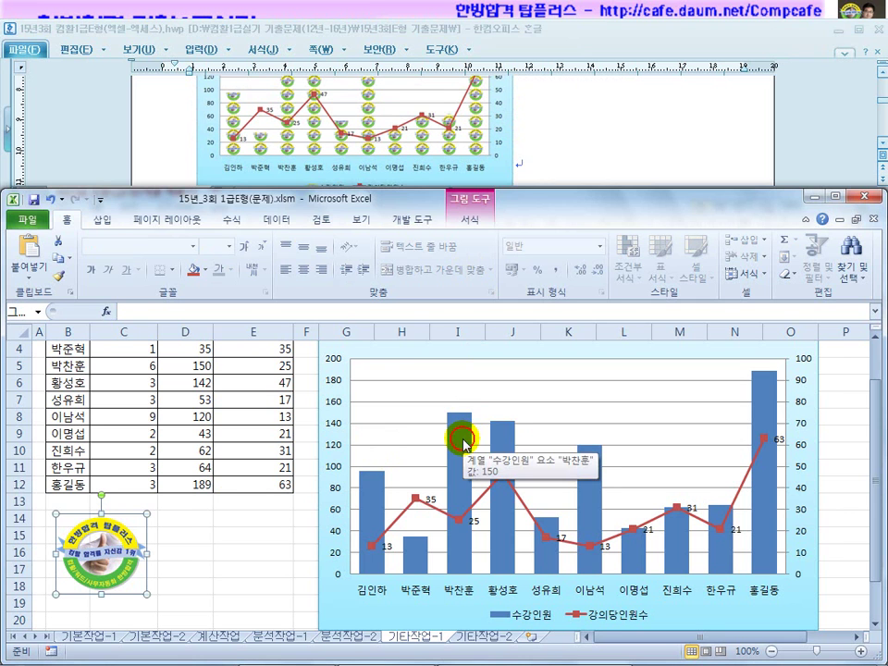
Step: Copy the logo picture below the worksheet table to the clipboard
right_click(123, 555)
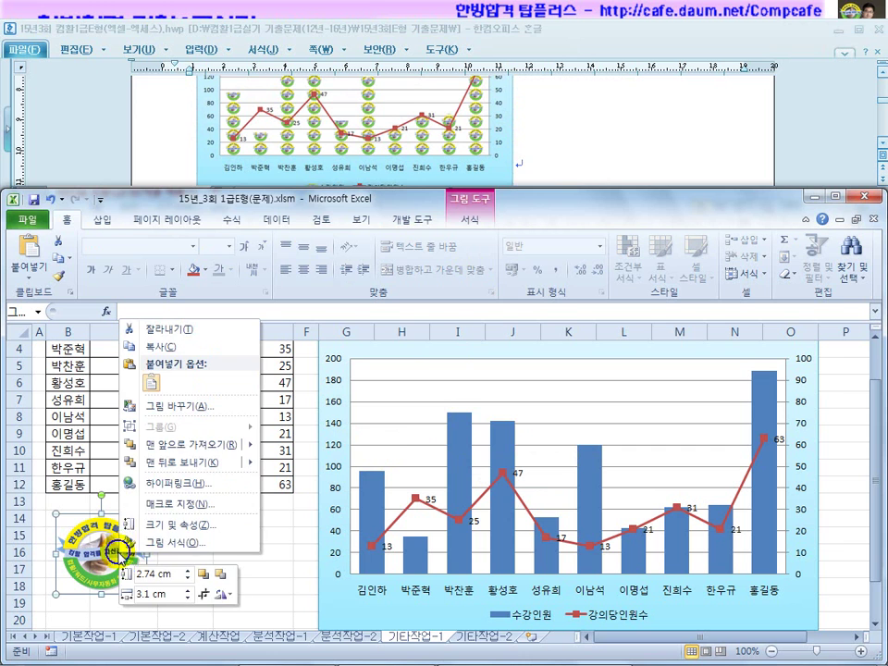
click(176, 351)
click(243, 540)
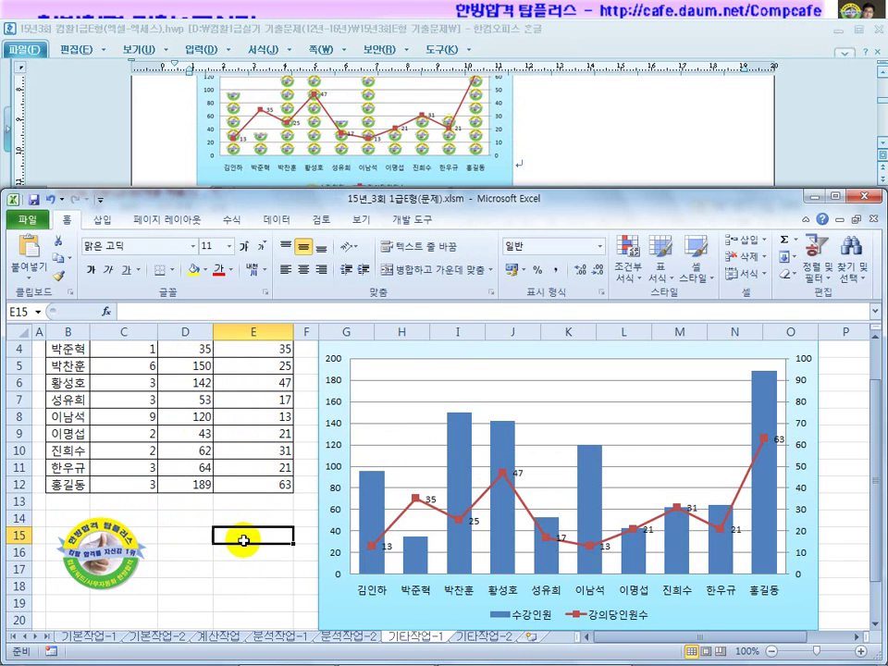
right_click(120, 546)
click(134, 337)
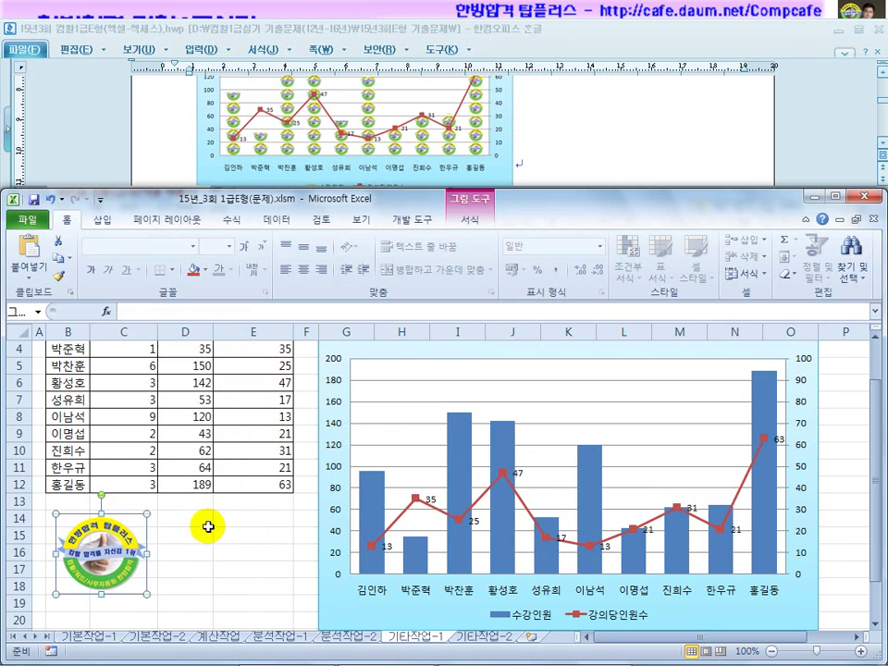
click(209, 532)
click(137, 559)
click(227, 554)
Step: Fill the 수강인원 series with the copied picture, using 그림 또는 질감 채우기 with the clipboard (클립보드) as its source
click(472, 463)
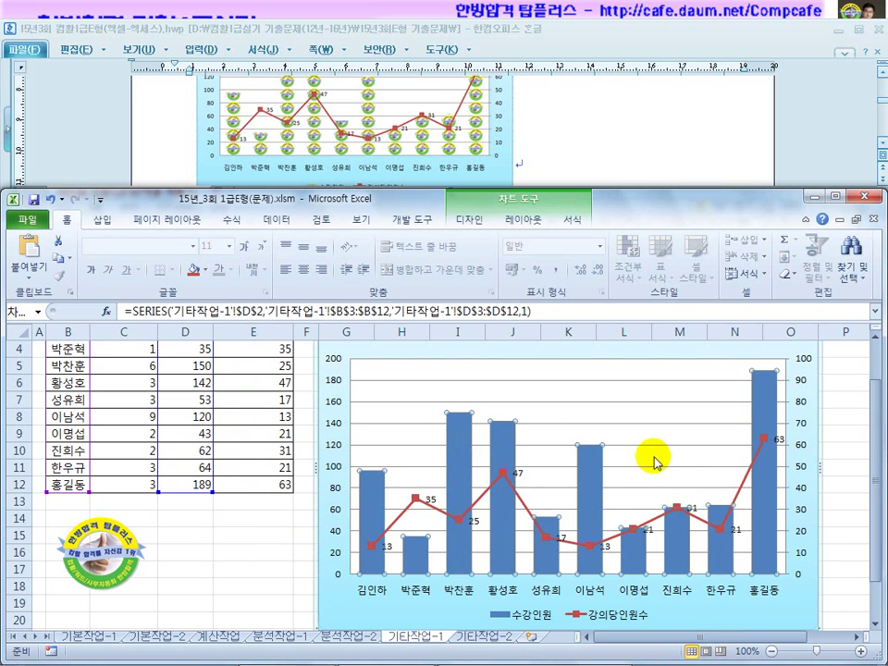
right_click(454, 447)
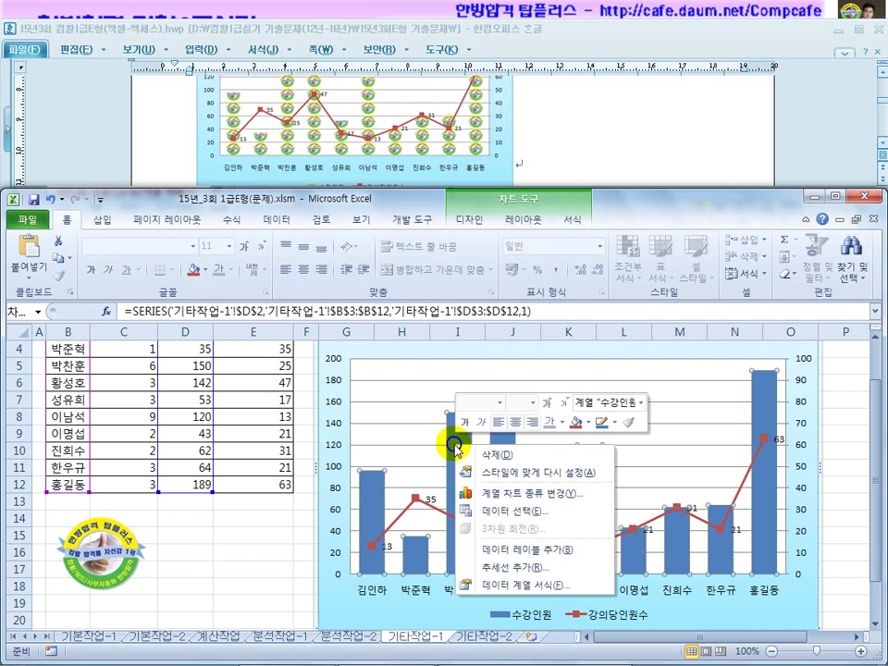
click(507, 585)
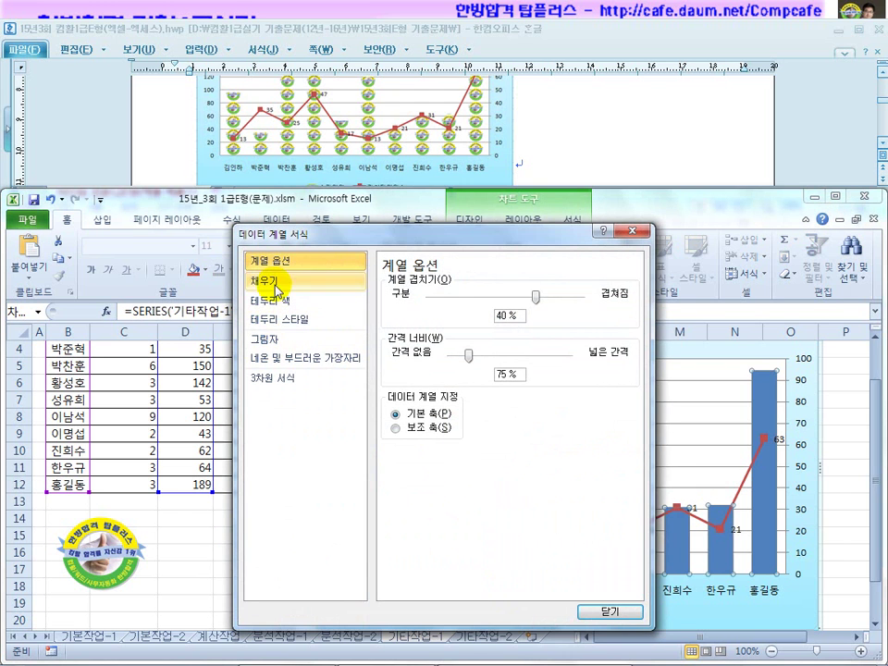
click(277, 287)
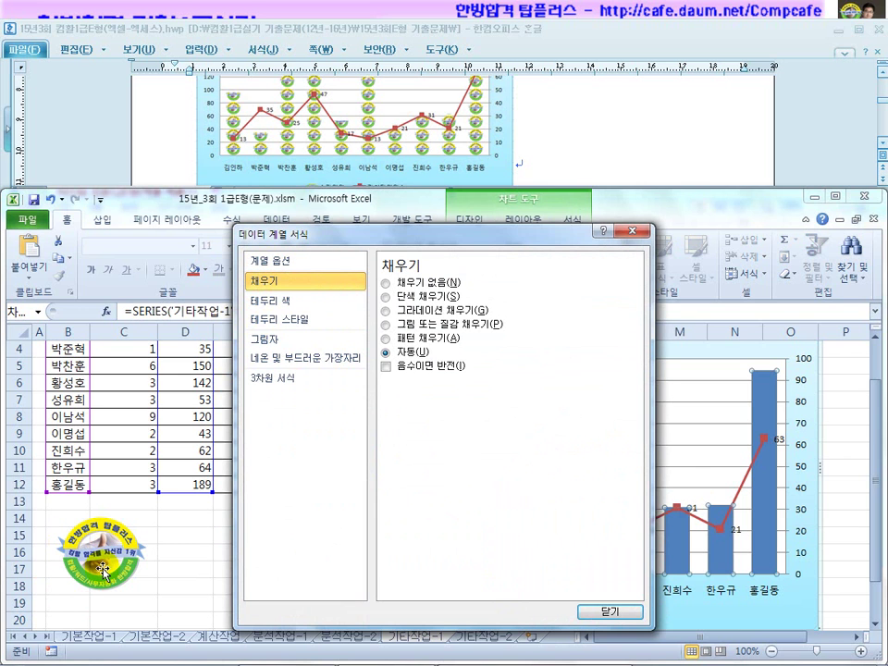
click(437, 325)
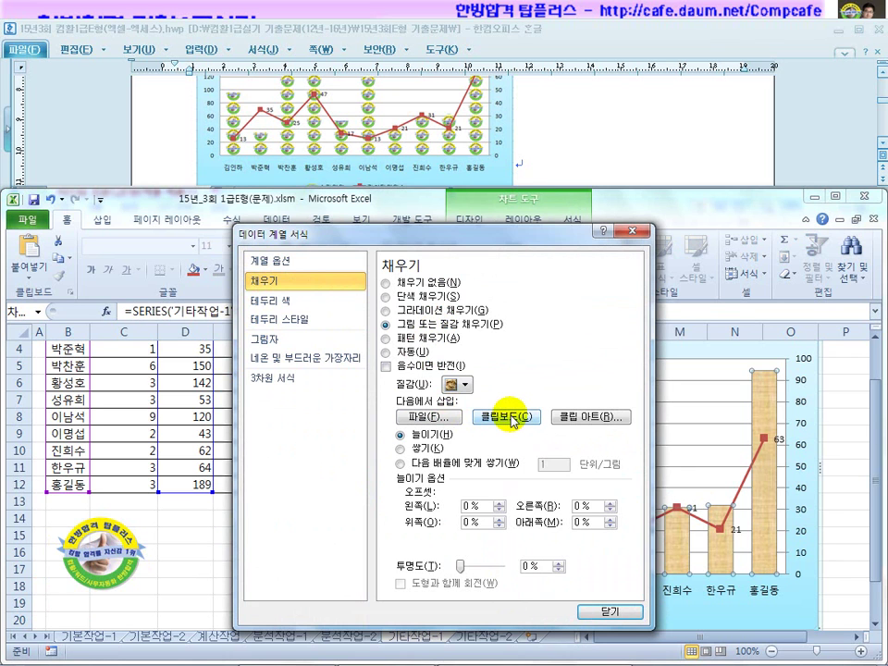
click(592, 421)
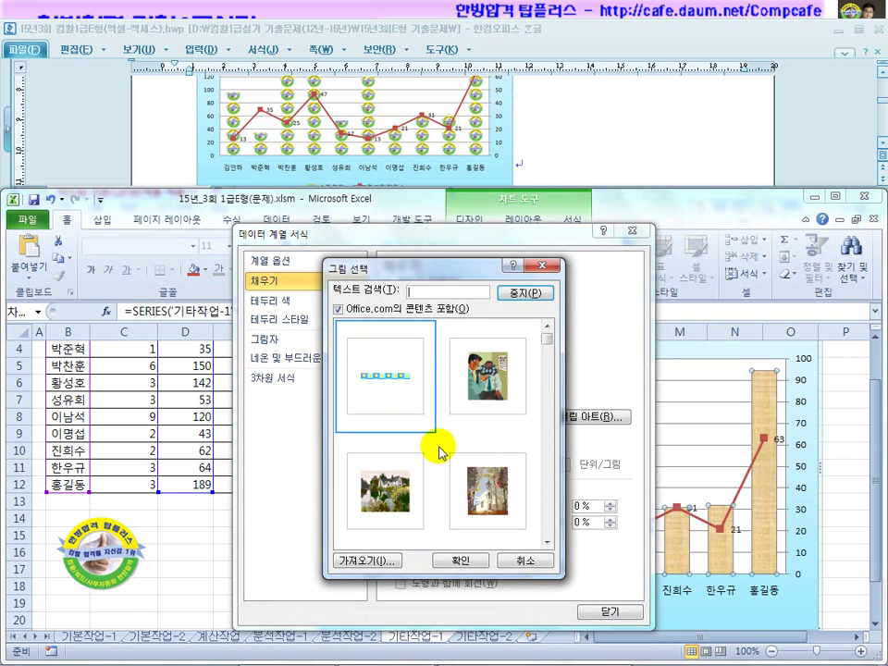
click(528, 562)
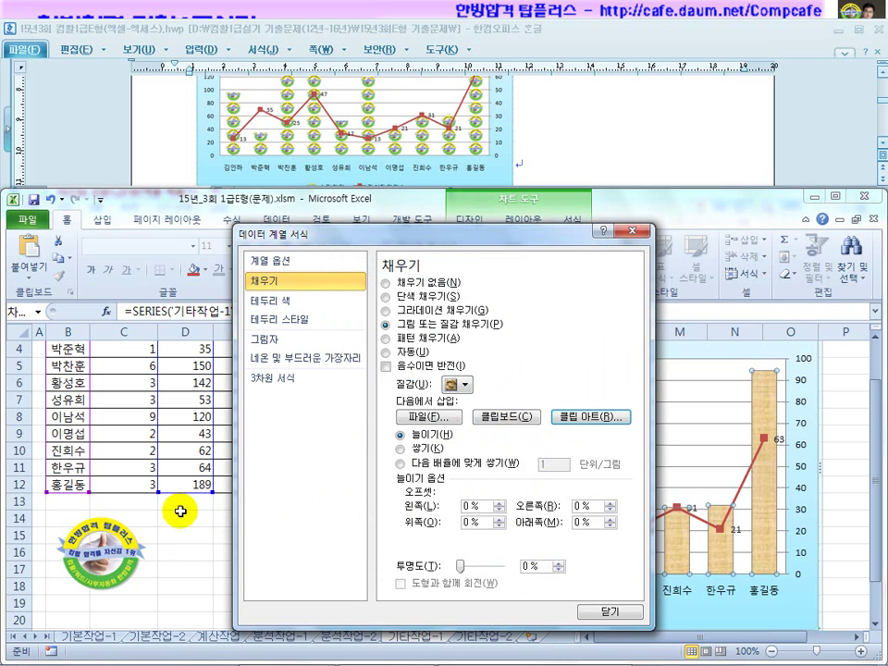
click(512, 418)
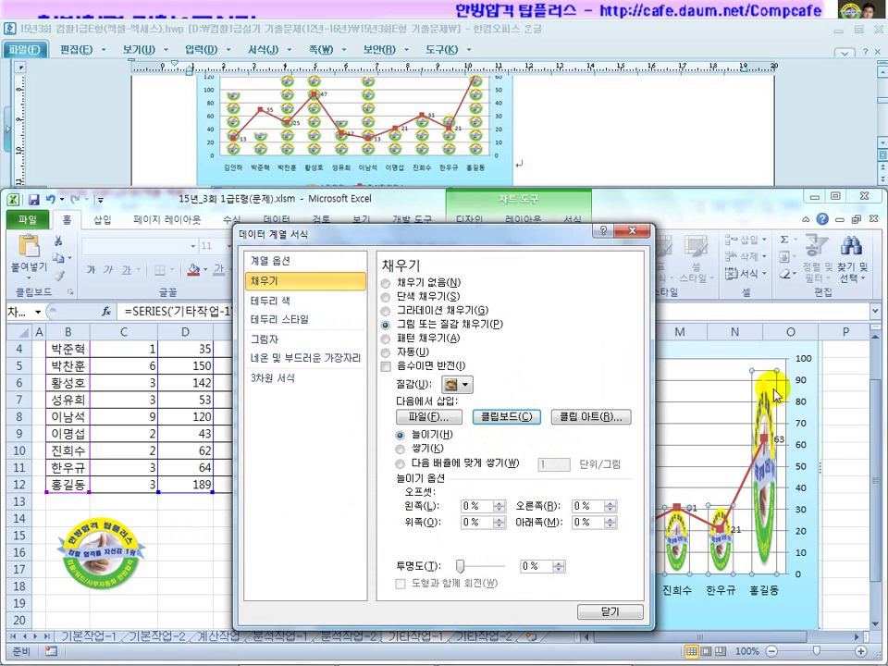
Step: Set the picture fill of the 수강인원 series to stacking (쌓기) and close the data series formatting
click(419, 449)
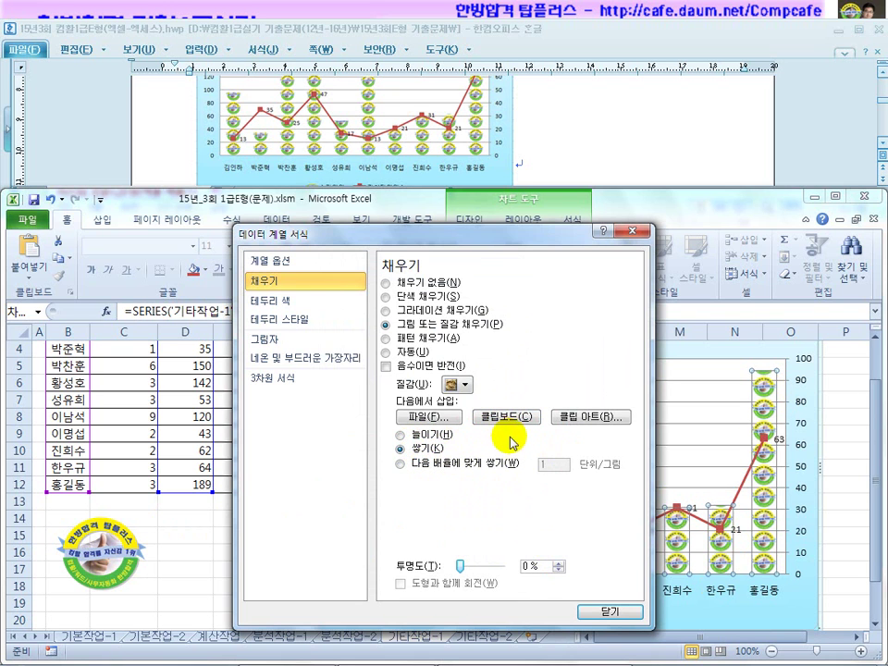
drag(486, 239, 294, 203)
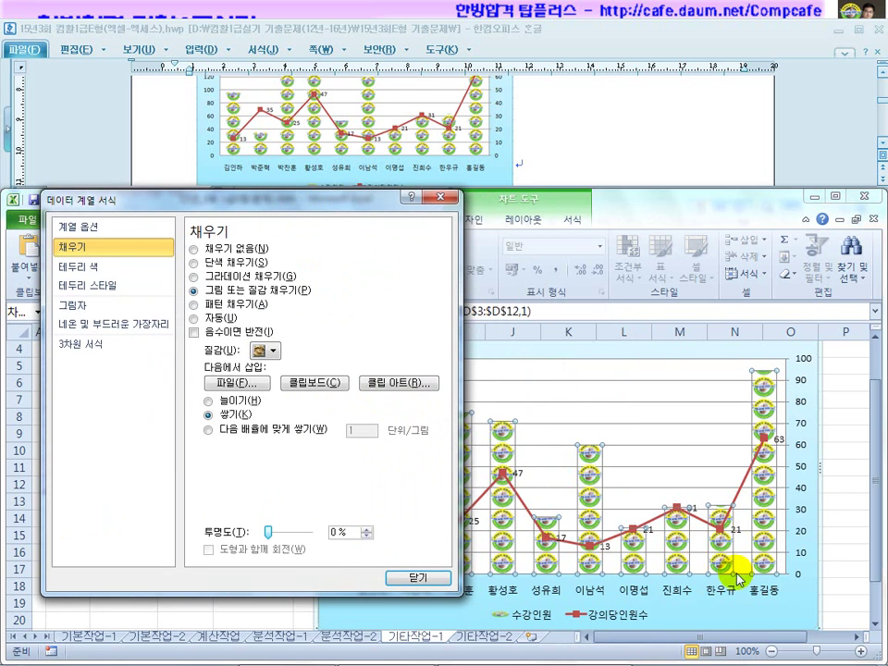
click(398, 577)
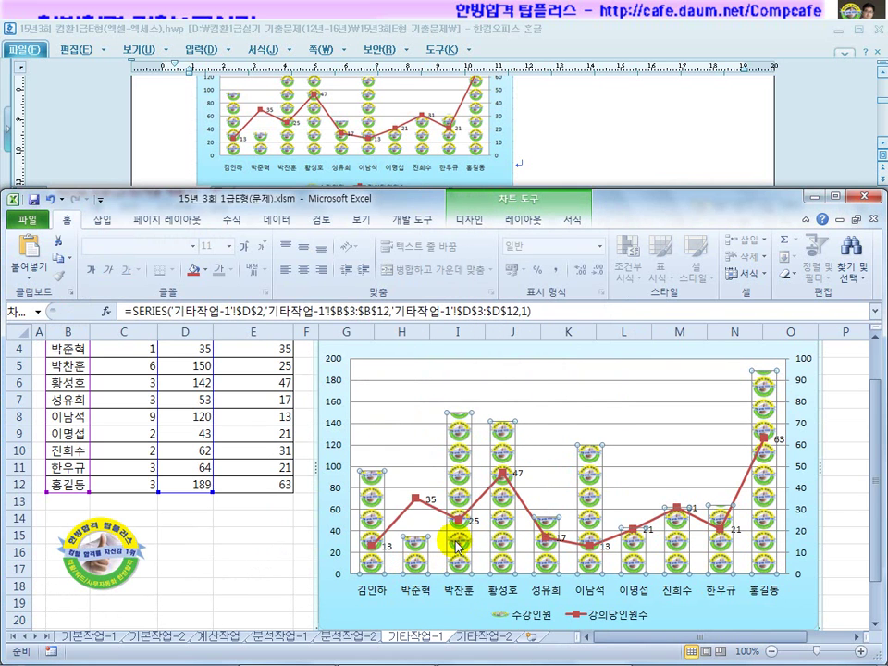
mouse_move(456, 468)
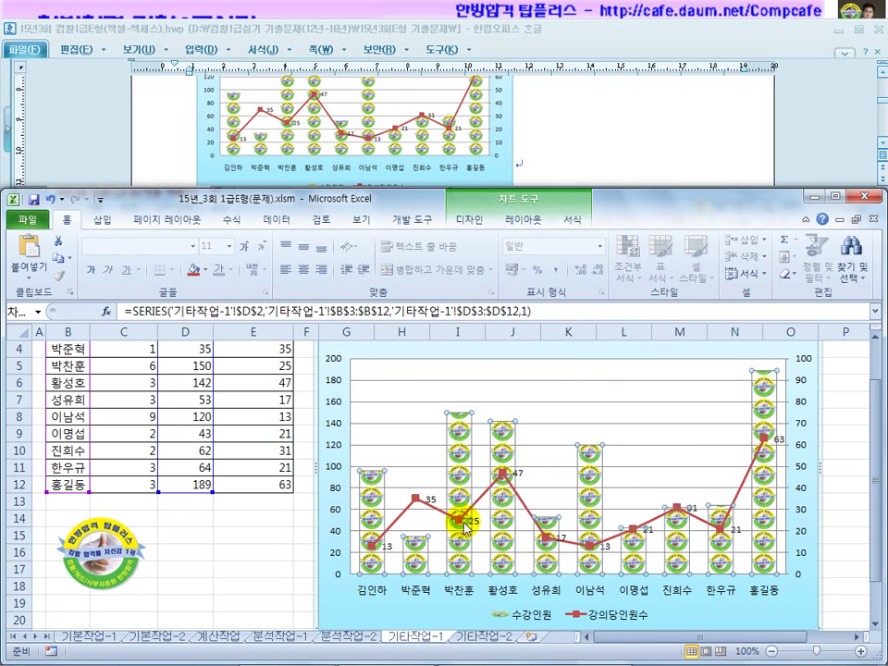
mouse_move(465, 527)
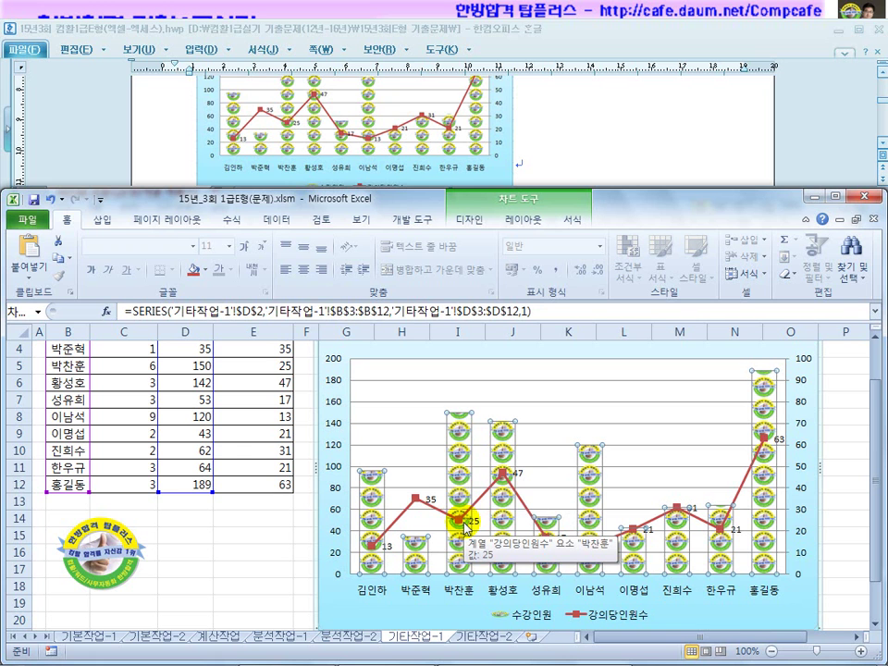
Step: Compare the finished 기타작업-1 chart with the exam document's chart instructions and sample picture
click(295, 560)
scroll(294, 561, up, 1)
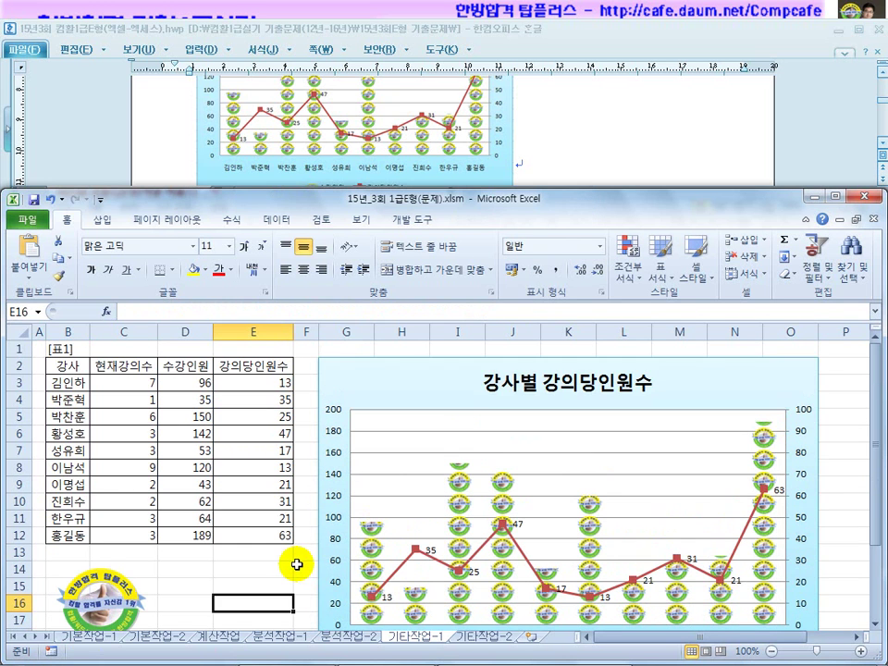
click(616, 143)
scroll(610, 149, up, 2)
scroll(611, 149, up, 2)
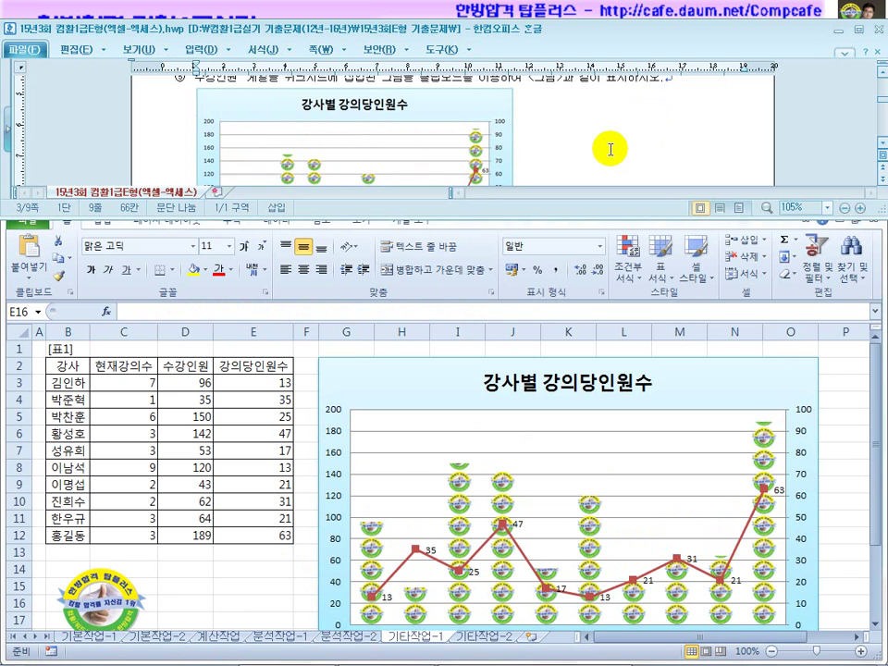
click(602, 128)
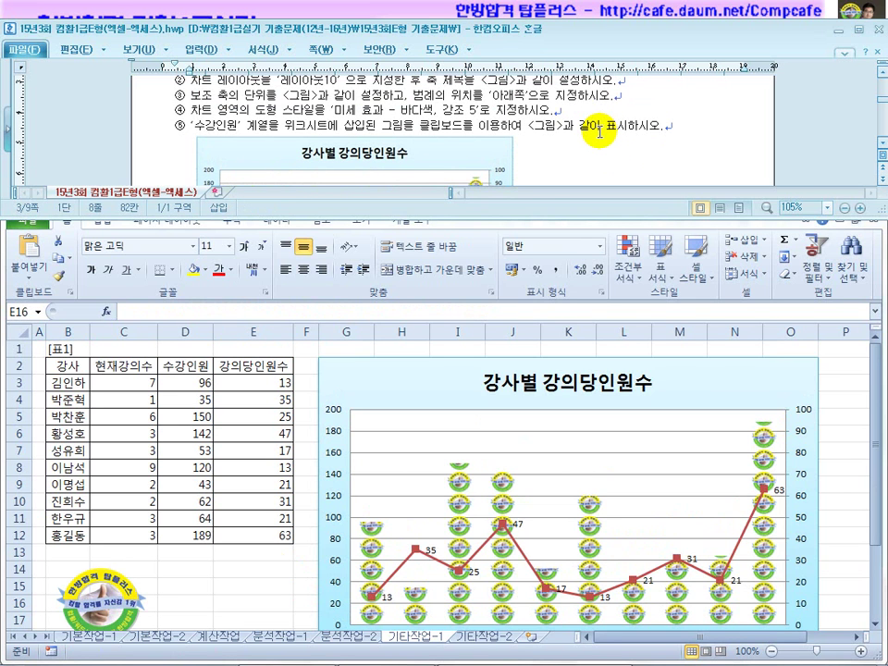
scroll(600, 132, down, 6)
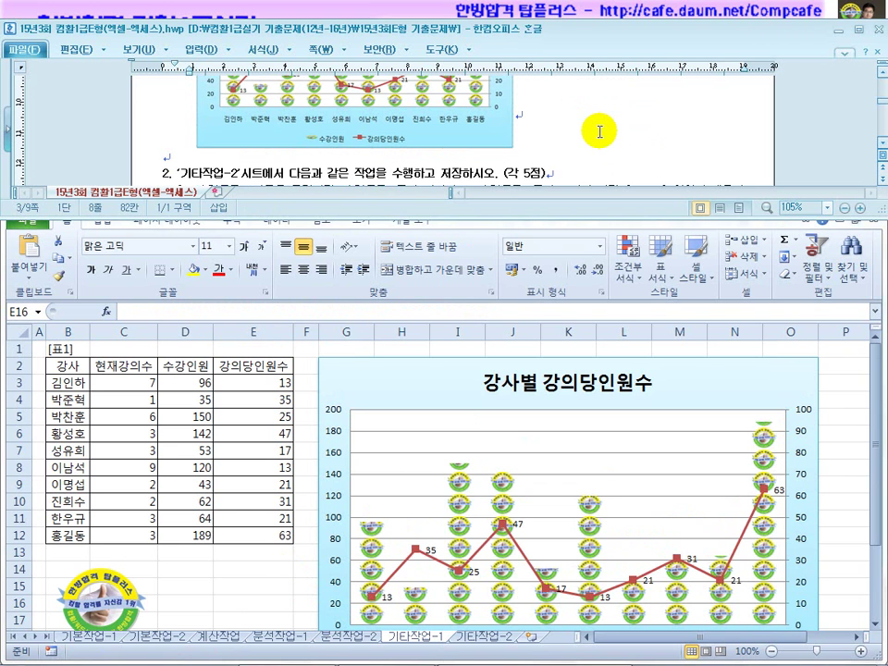
click(266, 555)
scroll(266, 556, down, 2)
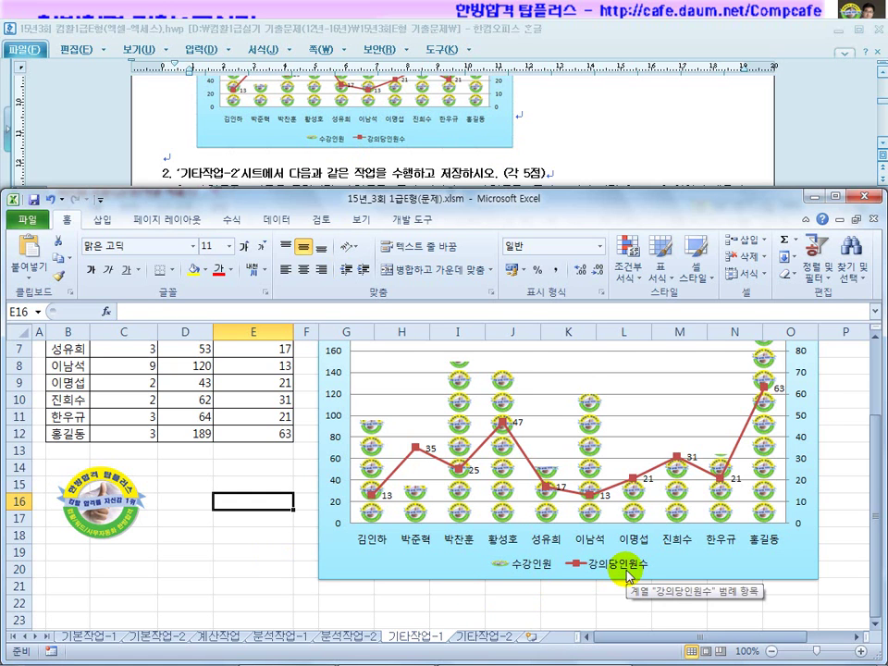
Step: Open the 기타작업-2 sheet and read the exam instruction about showing the 수강등록 form from the 수강등록 button
click(482, 639)
click(626, 133)
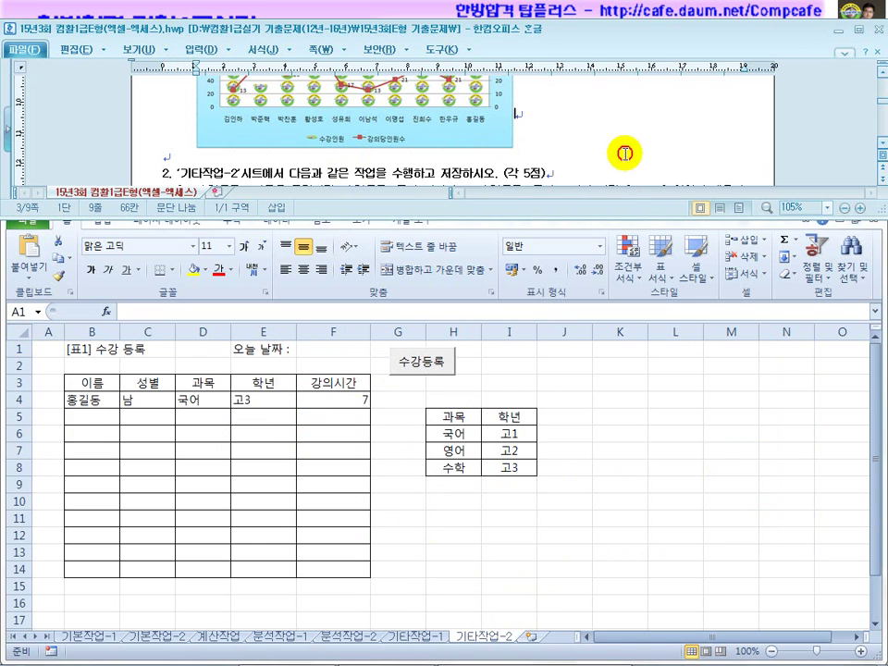
scroll(621, 167, down, 3)
drag(266, 92, 363, 94)
click(425, 372)
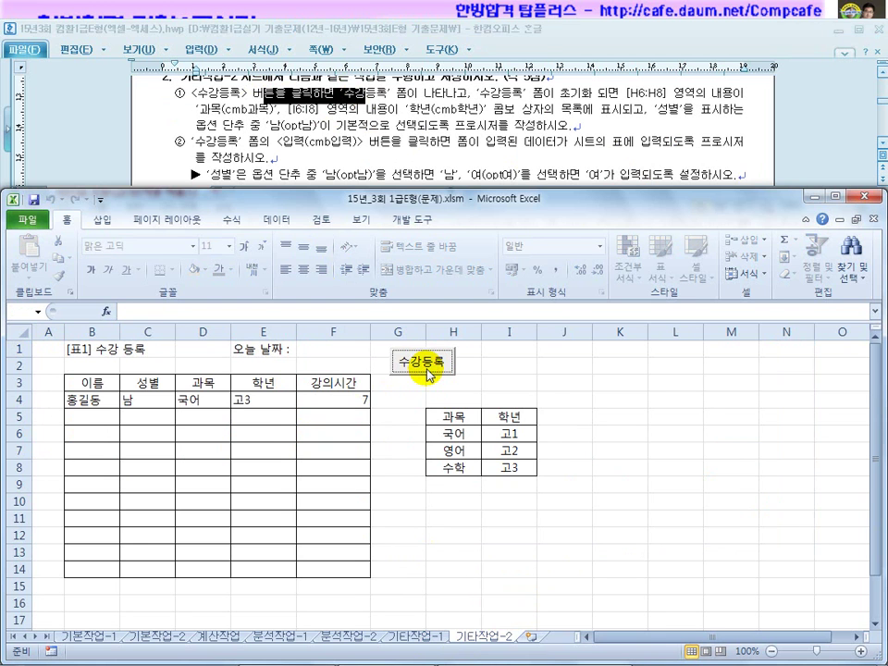
Step: Examine the form initialization requirements: H6:H8 for cmb과목, I6:I8 for cmb학년, and opt남 as the default gender
drag(487, 93, 613, 94)
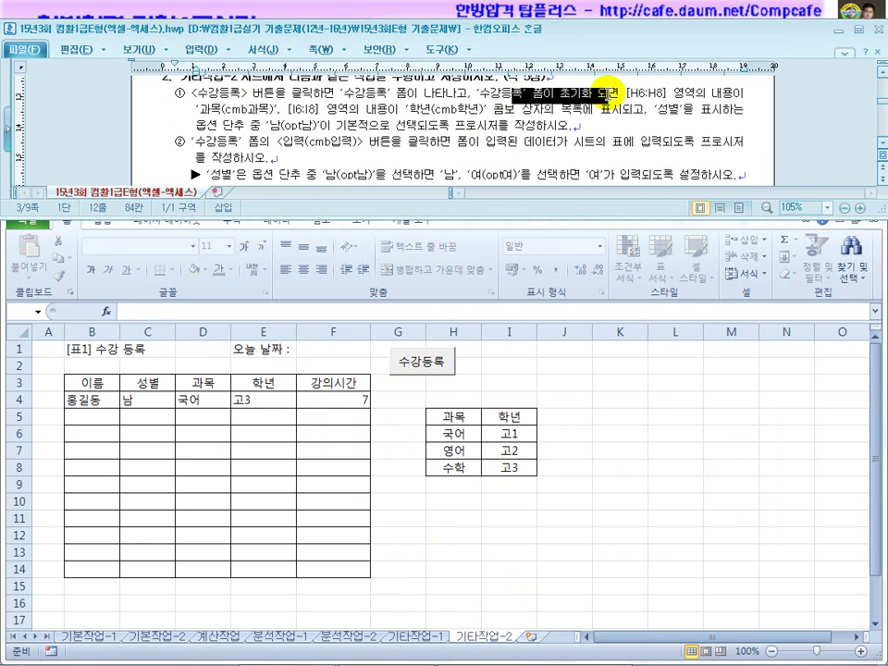
drag(669, 93, 623, 92)
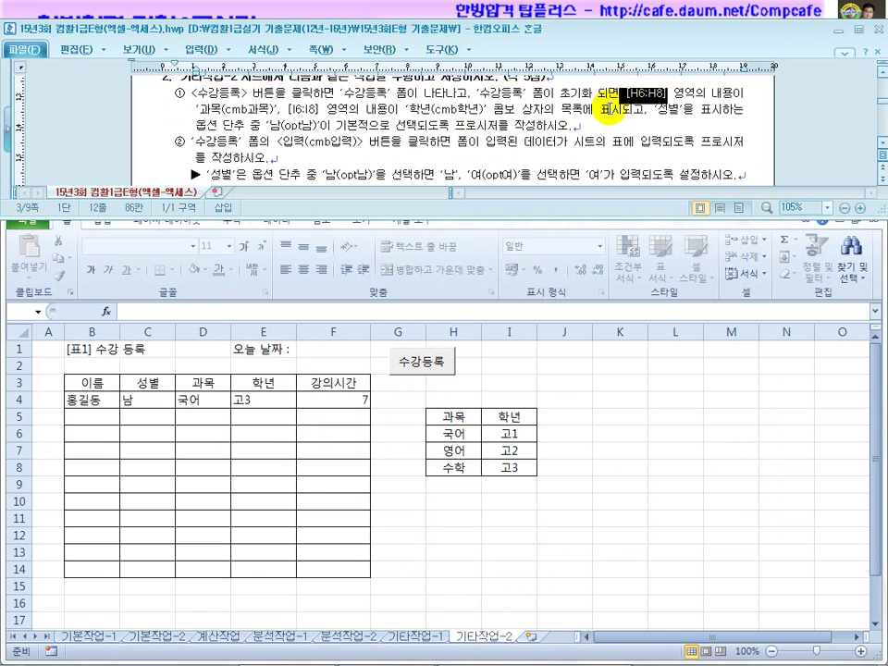
drag(454, 433, 463, 470)
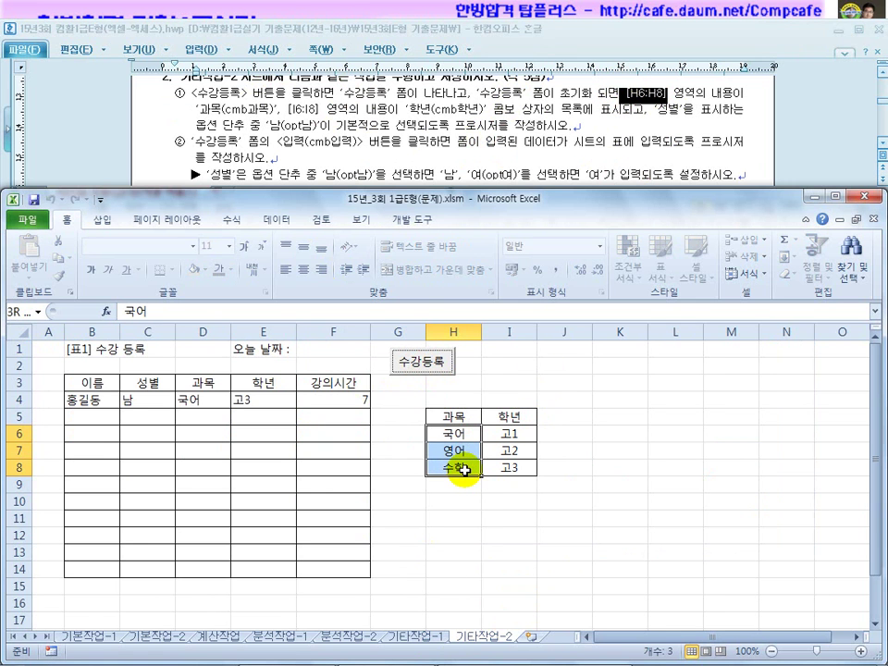
drag(215, 110, 333, 109)
click(512, 431)
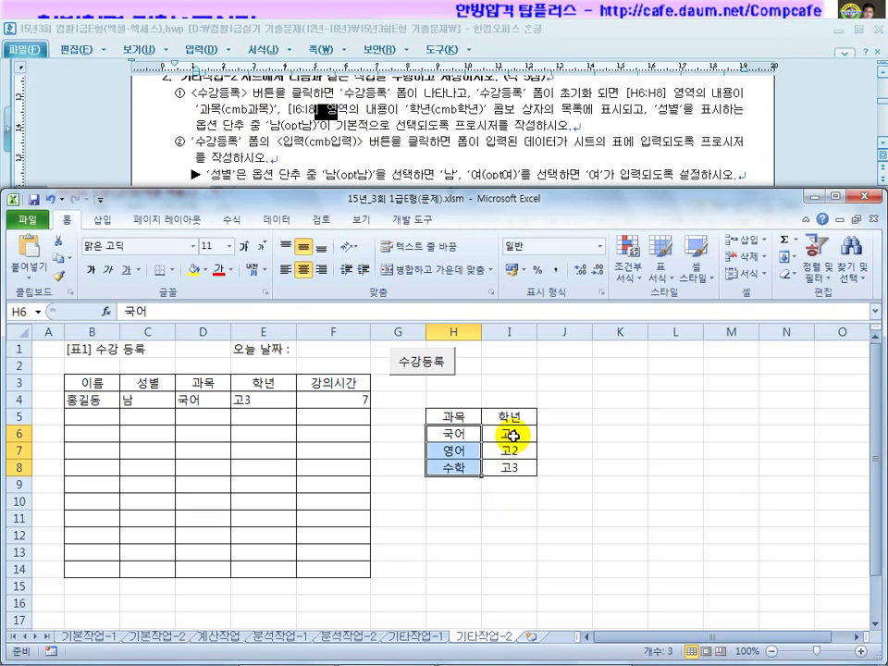
drag(512, 431, 512, 472)
drag(388, 110, 507, 112)
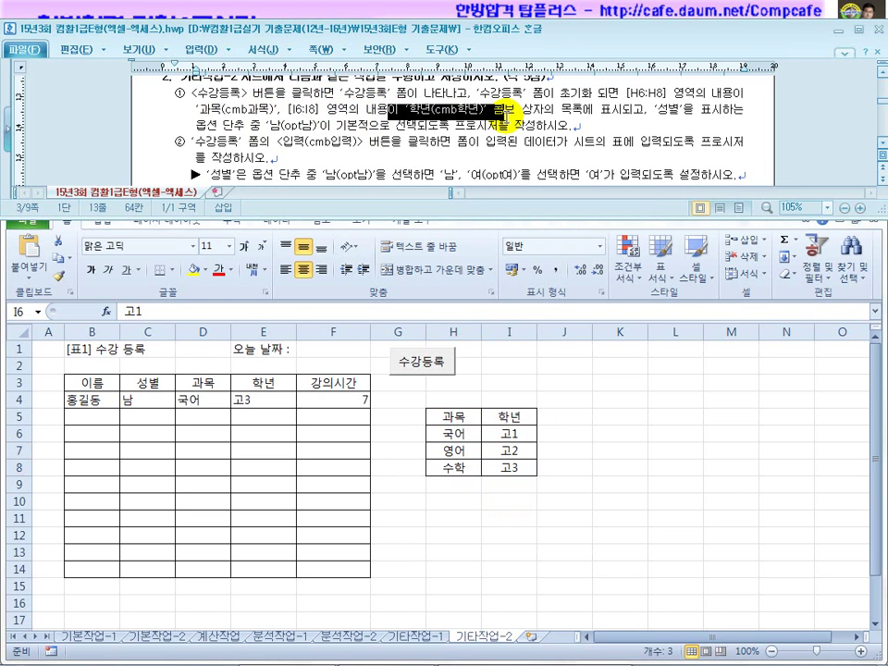
drag(656, 112, 734, 113)
click(206, 127)
drag(206, 127, 410, 129)
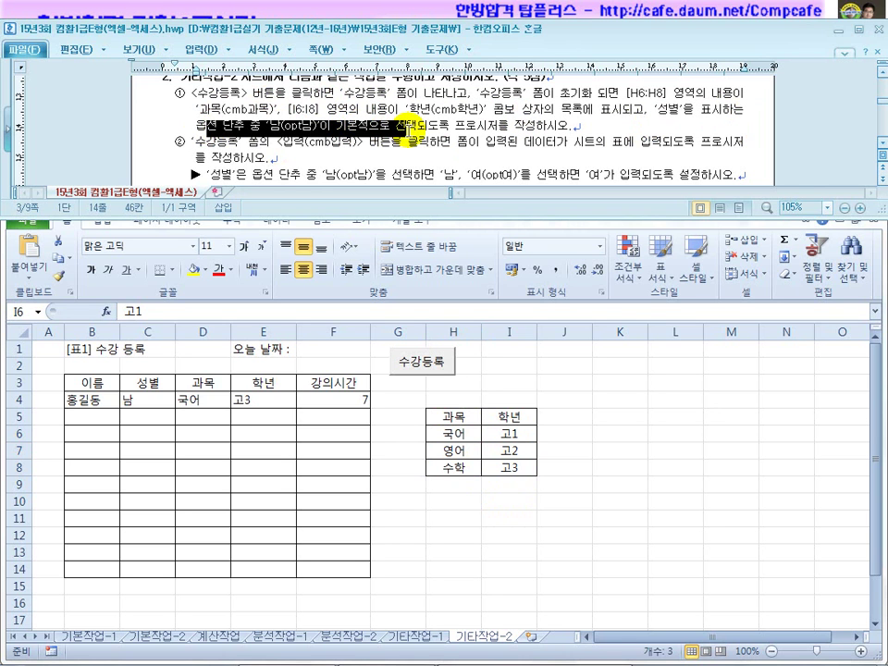
click(385, 397)
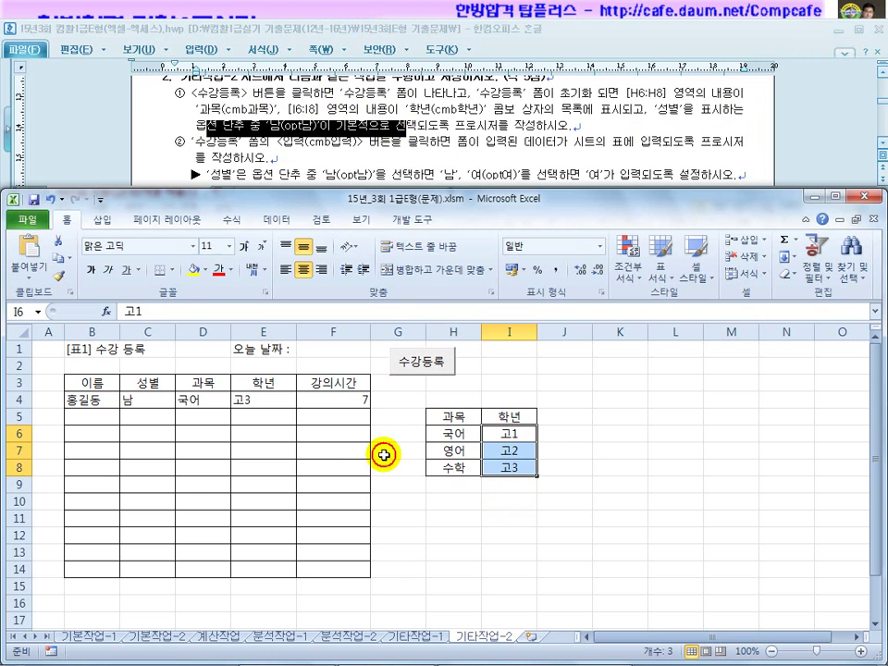
Step: Turn on design mode and open the click event procedure of the sheet's 수강등록 button
click(414, 222)
click(305, 266)
double_click(407, 362)
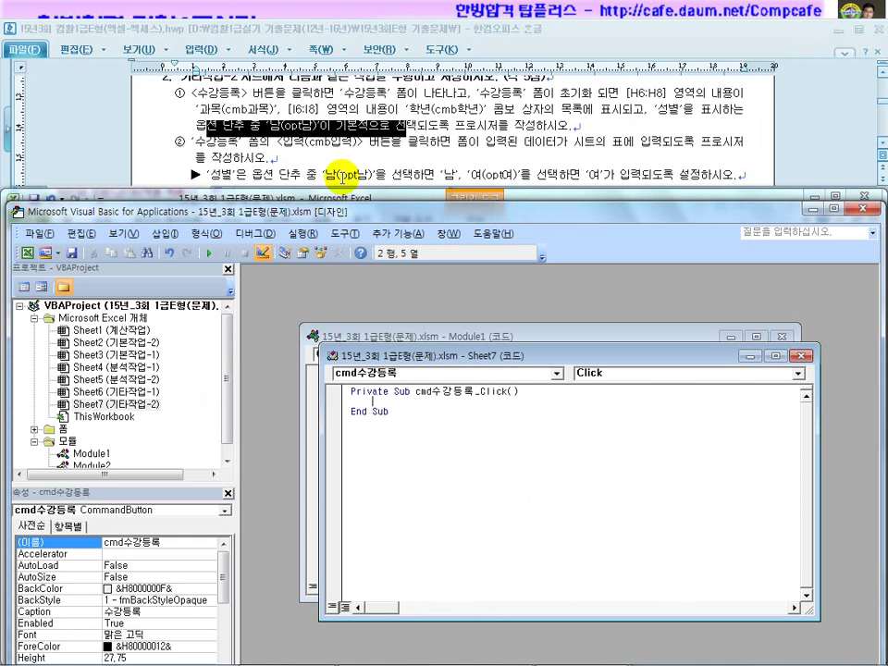
key(Tab)
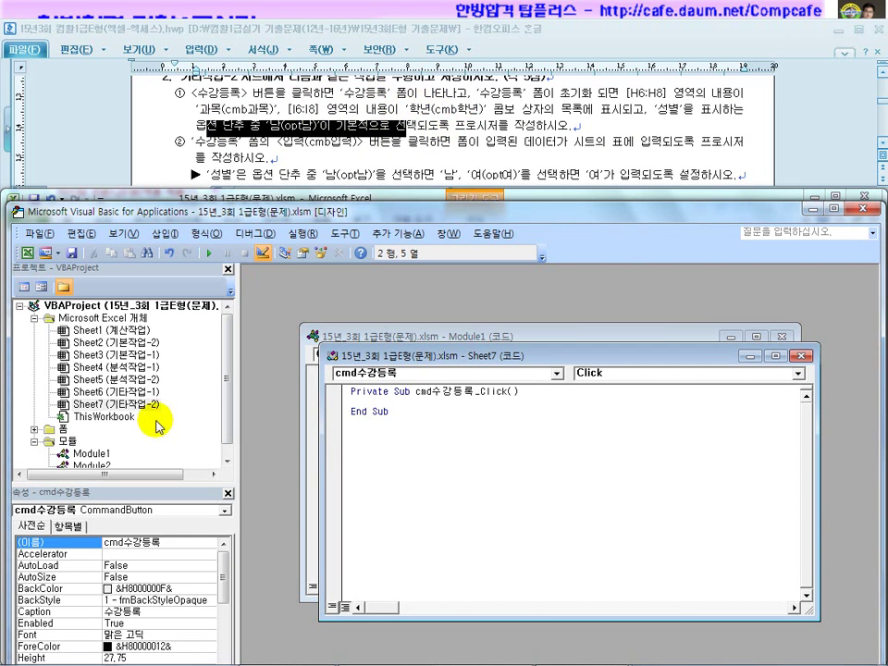
Step: Find the form's name in the project's 폼 folder, write 수강등록.show in cmd수강등록_Click, and close the VBA editor
click(34, 430)
click(91, 442)
click(421, 400)
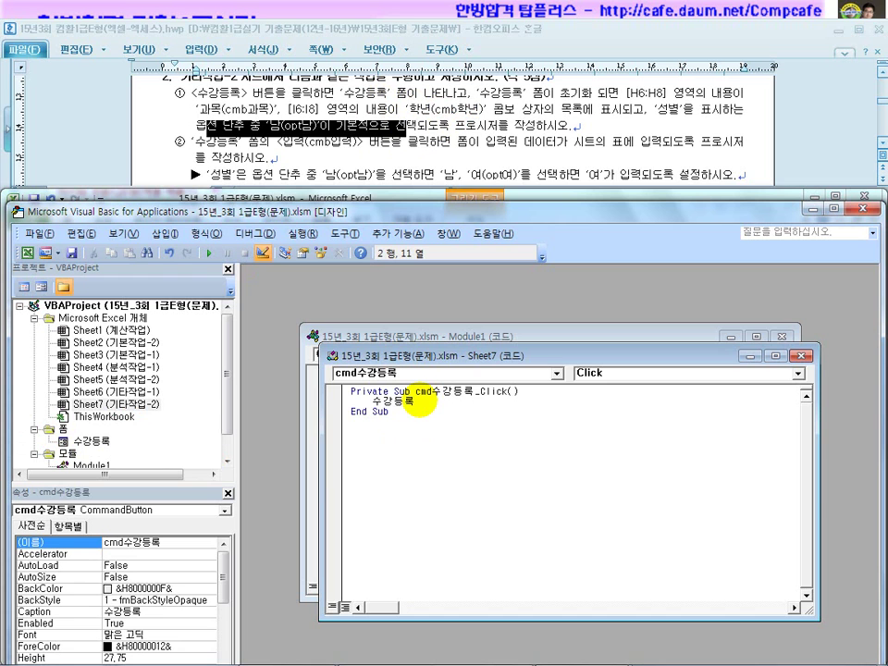
text(.s)
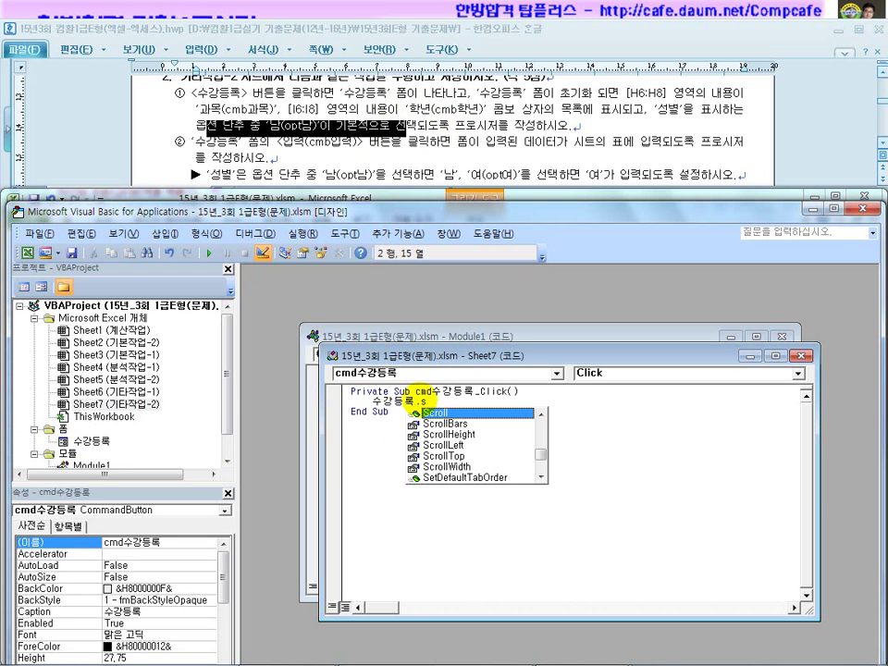
text(ihhow)
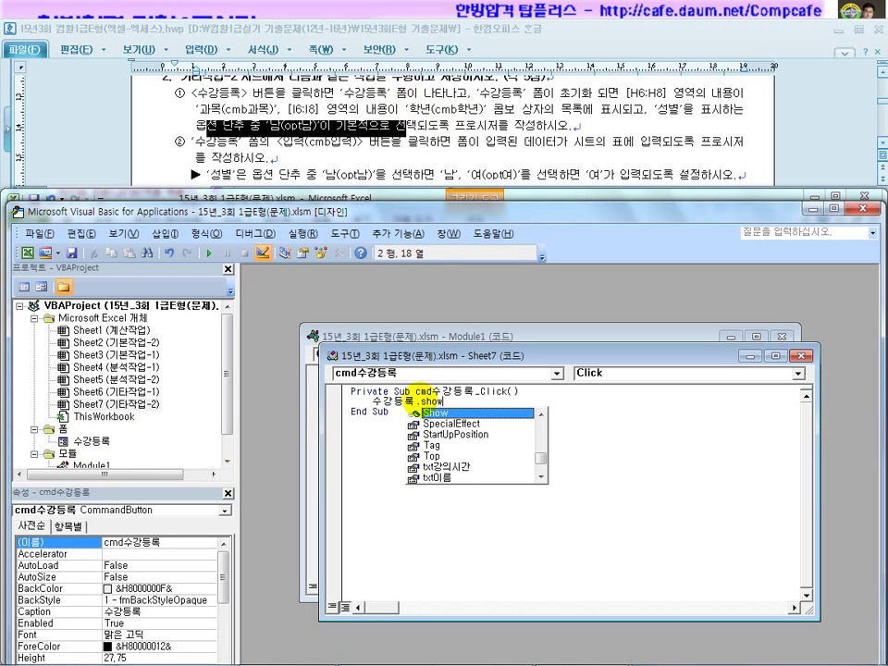
click(431, 438)
click(858, 210)
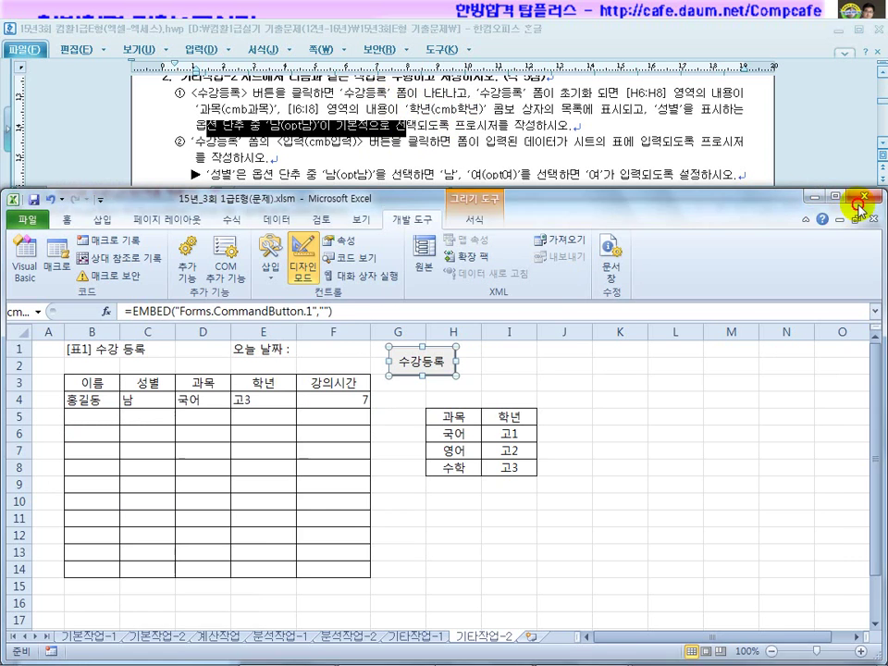
Step: Leave design mode, launch the form with the 수강등록 button, and check its 과목 and 학년 lists beside the source table
click(307, 258)
click(422, 362)
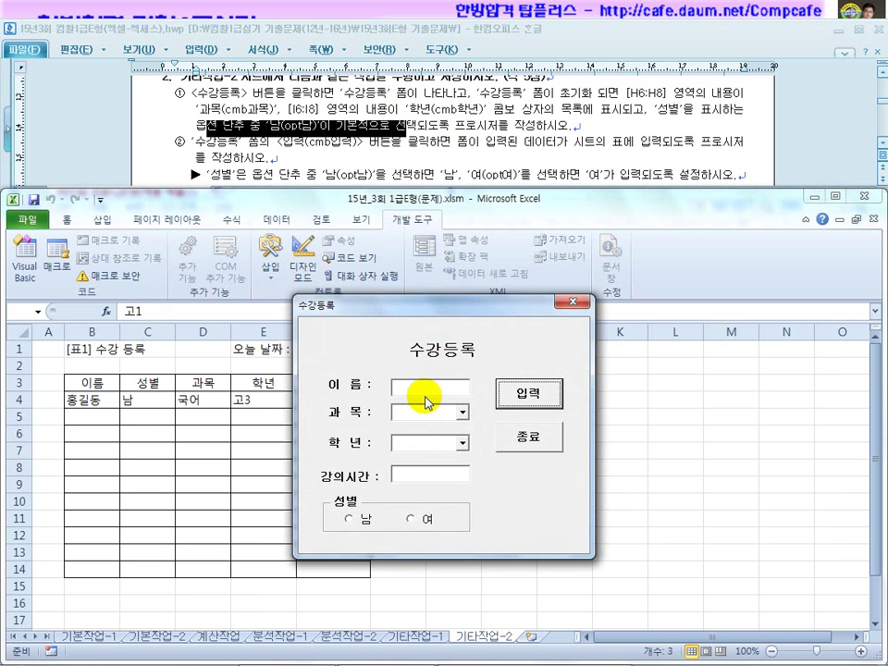
click(432, 391)
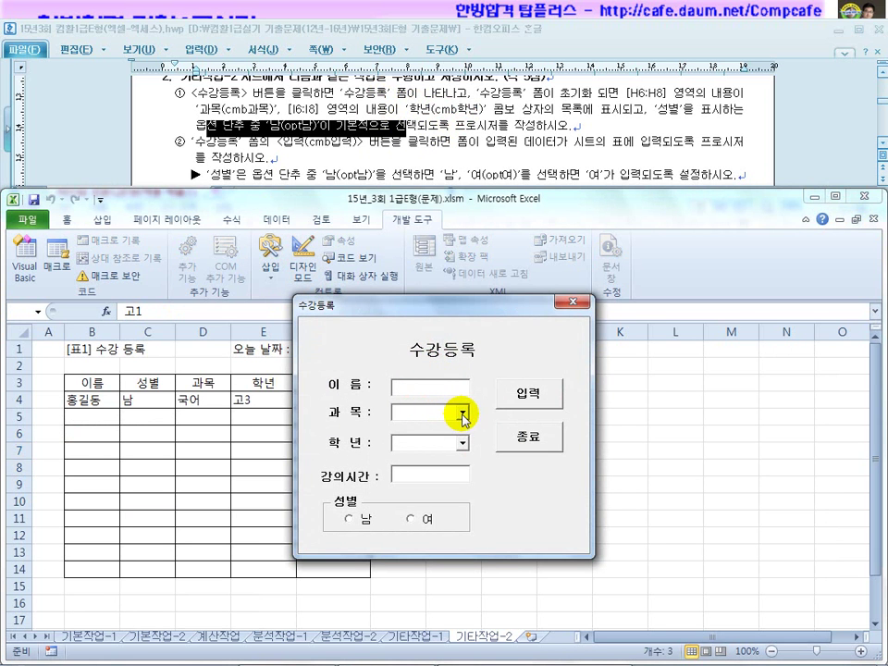
drag(484, 306, 267, 307)
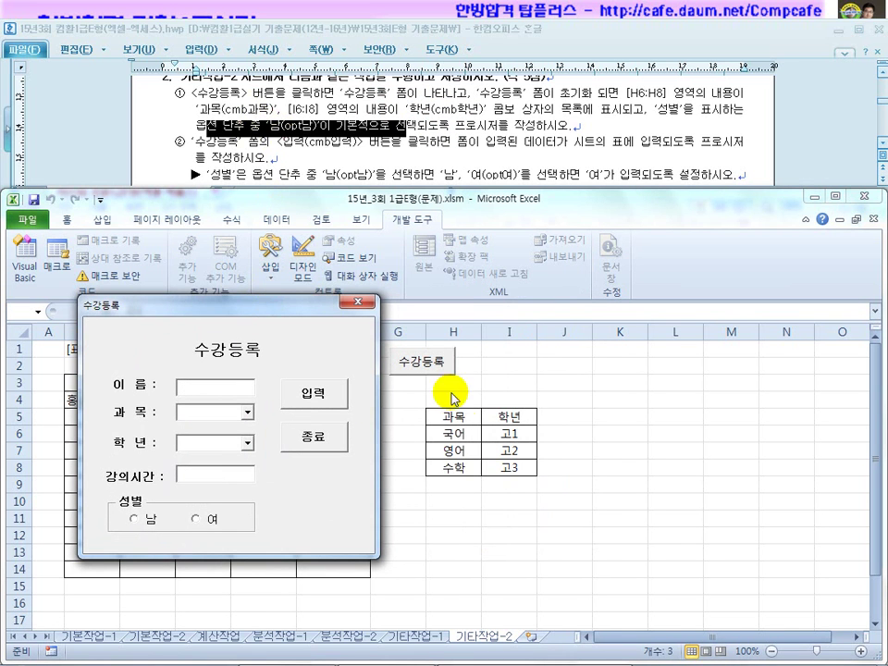
click(247, 413)
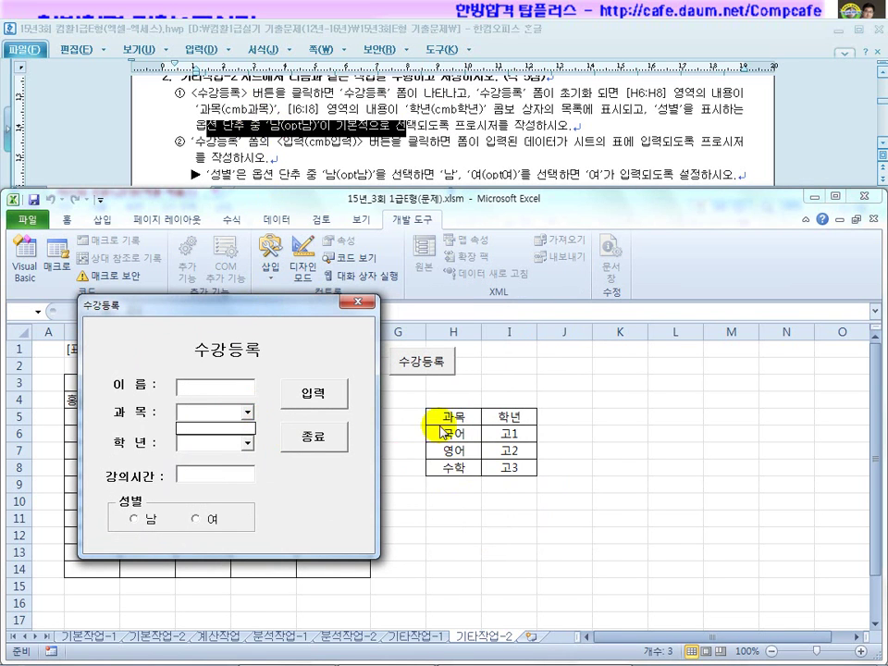
click(247, 444)
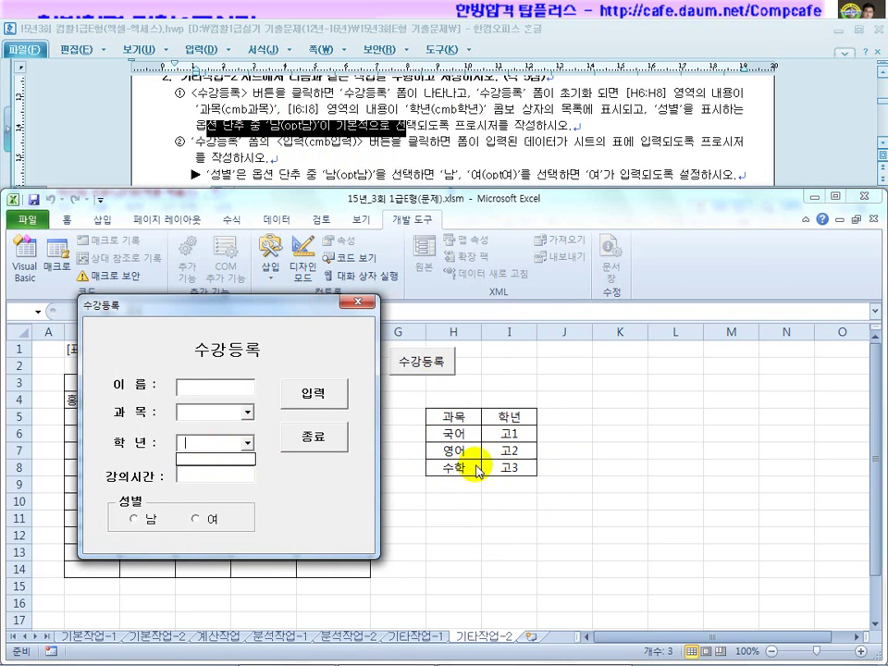
Step: Try the 남 and 여 gender options, check the opt남 requirement in the exam document, and close the form
click(129, 521)
click(195, 522)
click(134, 524)
click(309, 128)
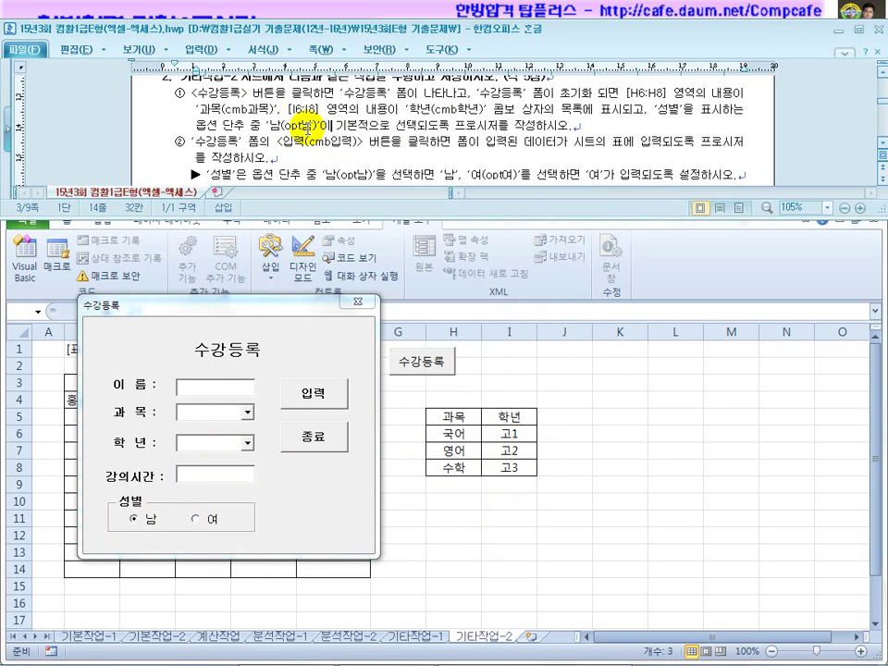
drag(316, 126, 285, 126)
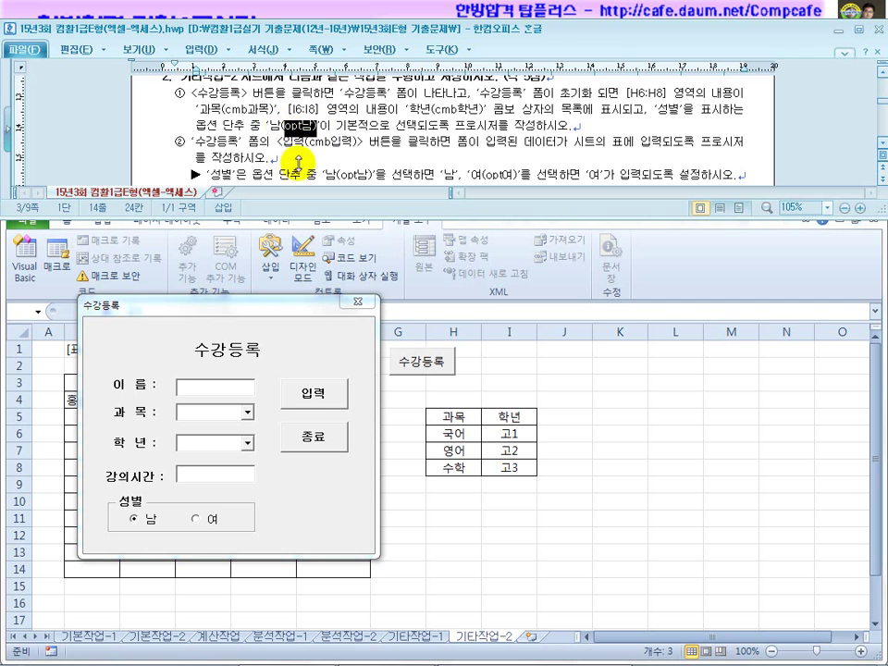
click(356, 301)
Step: Return to design mode and open the code of the 수강등록 user form in the VBA editor
click(303, 259)
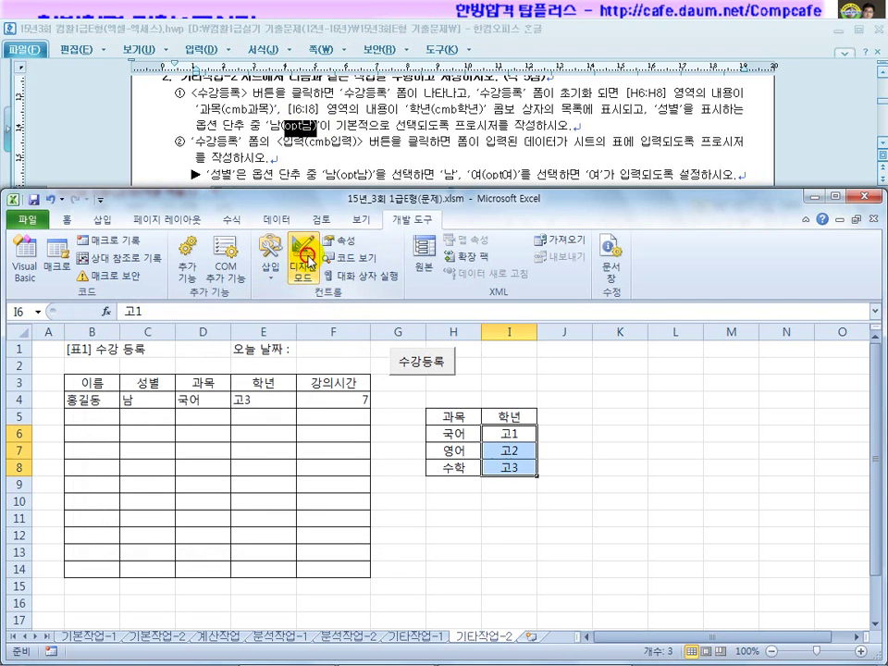
double_click(414, 361)
double_click(93, 442)
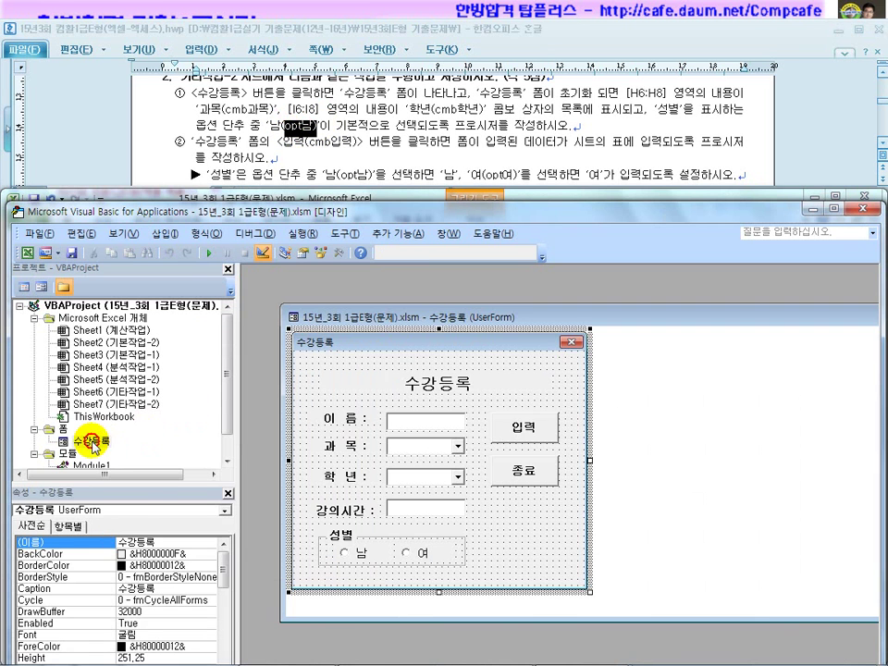
double_click(576, 392)
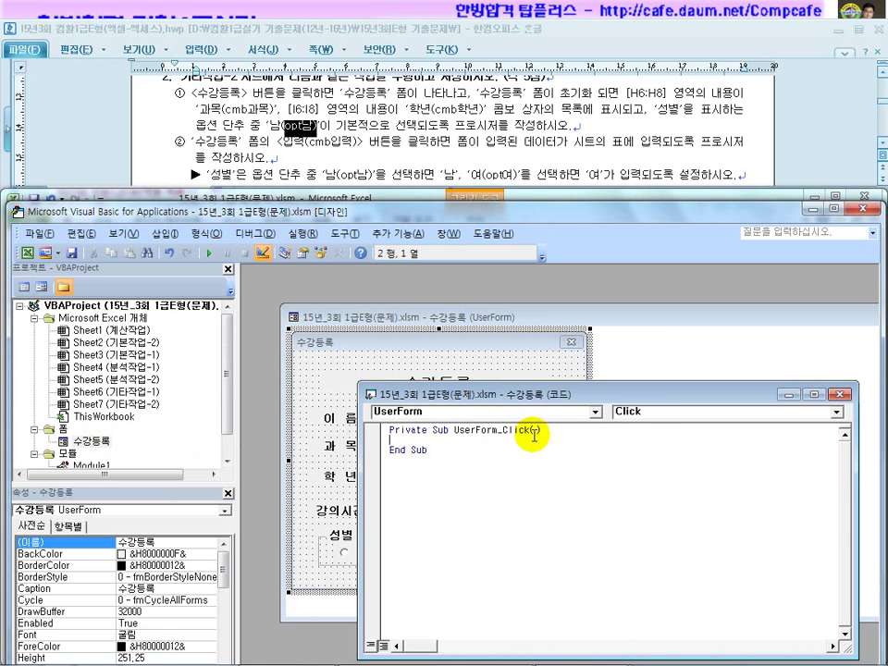
Step: Create the form's UserForm_Initialize event procedure and delete the empty UserForm_Click procedure
click(648, 412)
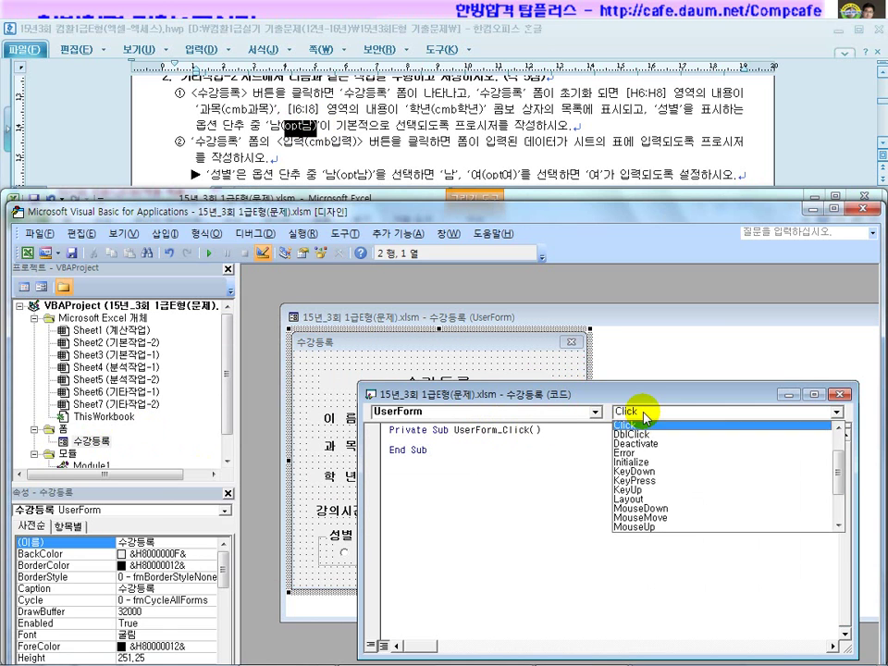
click(638, 462)
drag(448, 453, 375, 430)
key(Delete)
click(417, 467)
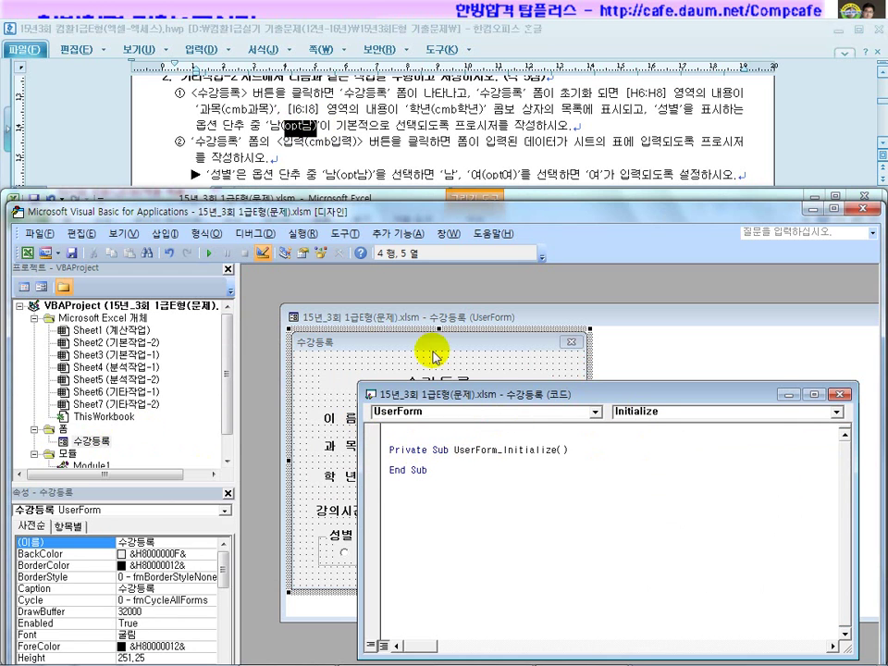
Step: Narrow the project and properties area and arrange the form designer and its code window side by side
drag(413, 319, 369, 311)
drag(236, 417, 184, 407)
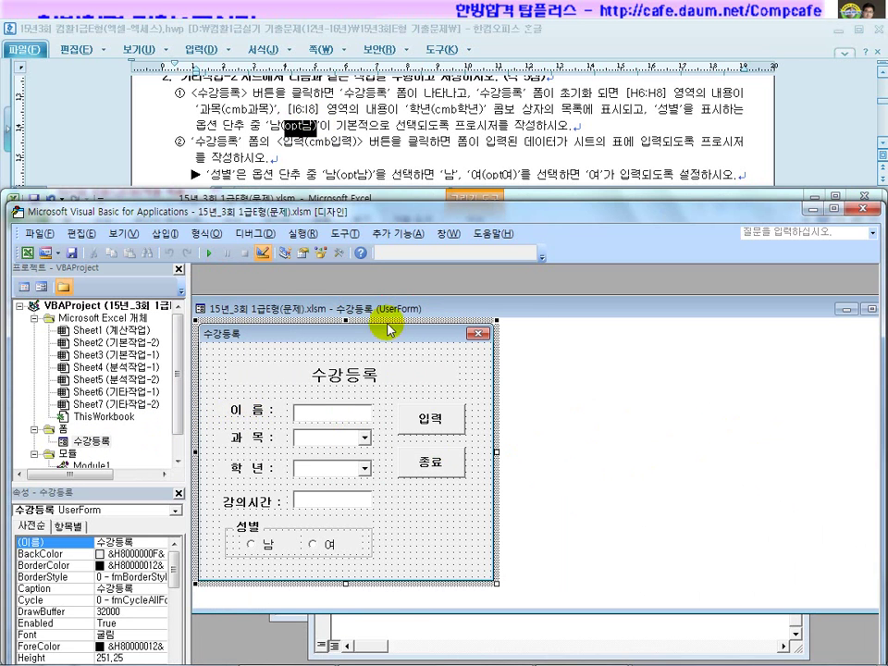
drag(398, 311, 434, 310)
drag(223, 400, 557, 407)
drag(758, 310, 404, 298)
drag(595, 408, 516, 408)
drag(588, 400, 650, 307)
drag(372, 408, 521, 416)
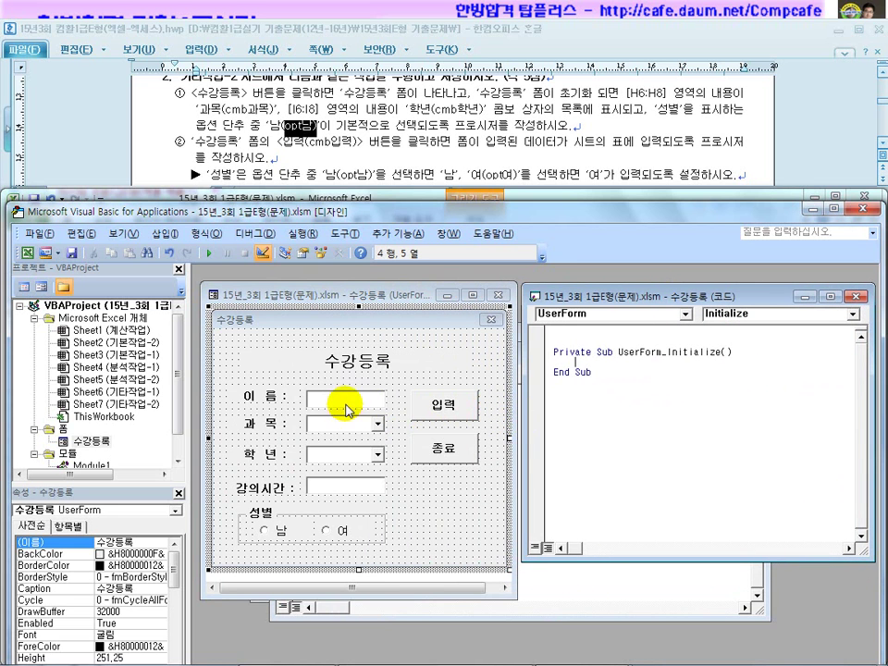
Step: Add a cmb과목.RowSource assignment with an empty string to UserForm_Initialize, using the name copied from the 과목 combo box's properties
click(474, 387)
click(345, 422)
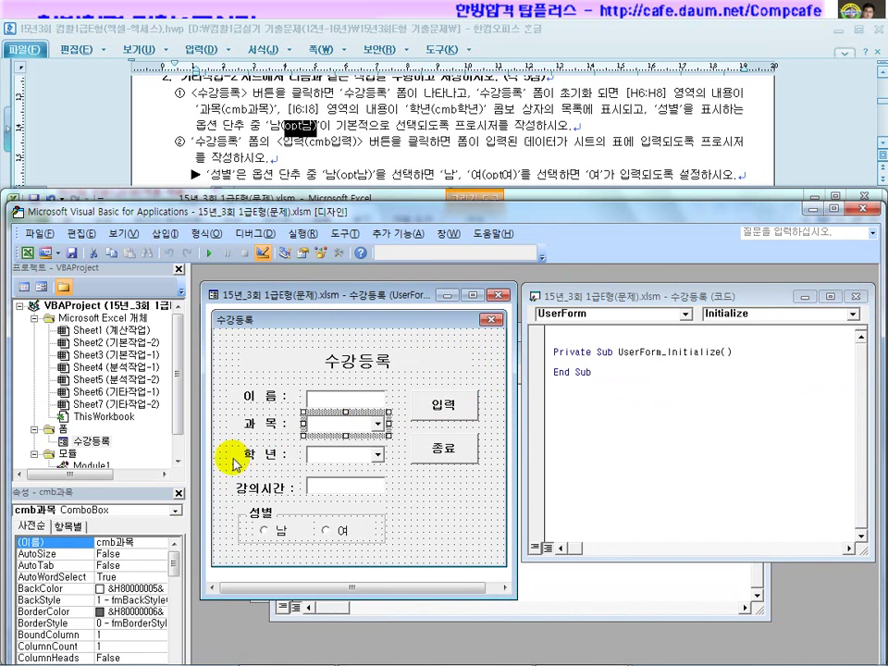
click(101, 542)
key(ctrl+c)
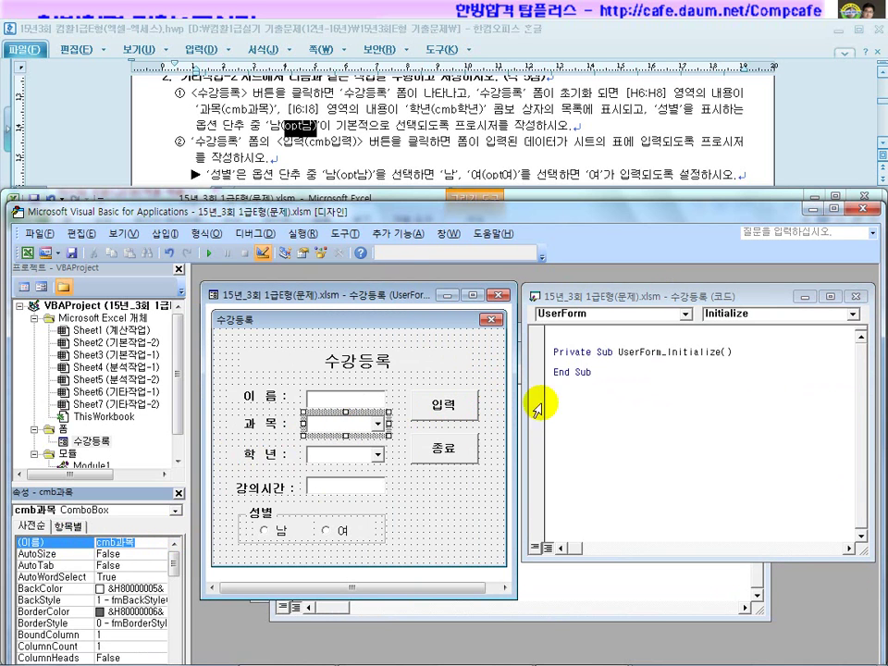
click(616, 363)
key(ctrl+v)
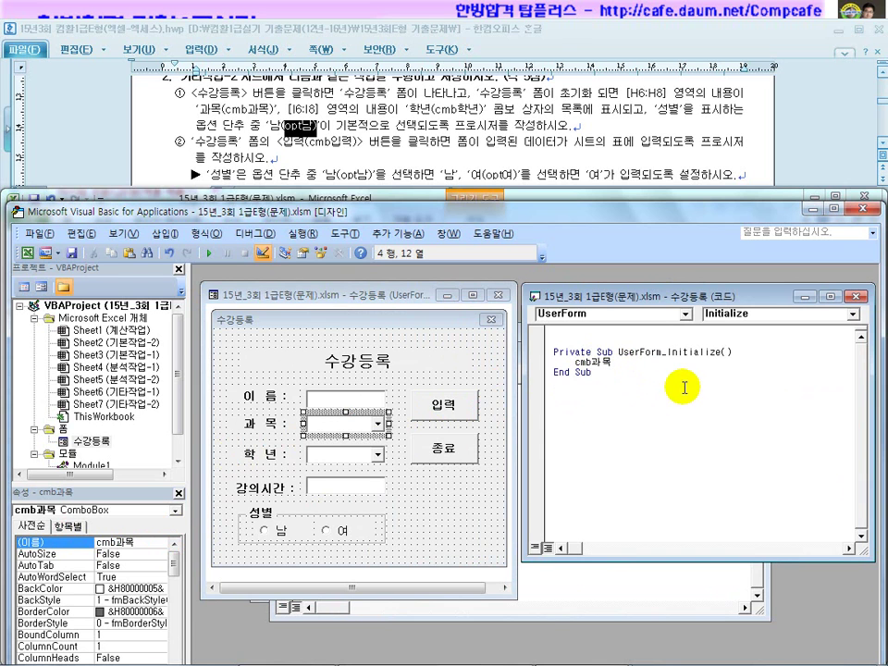
text(.row)
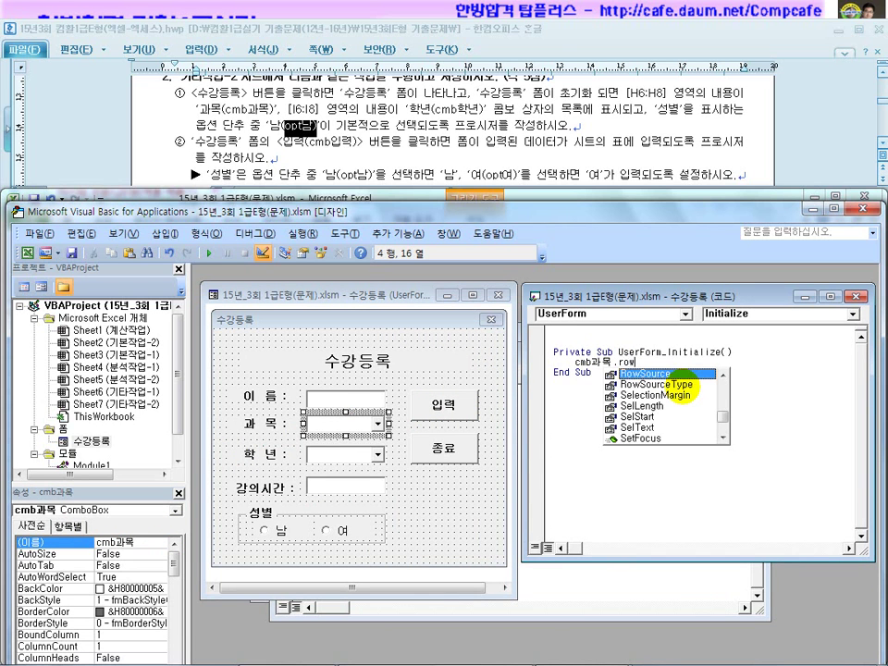
key(Tab)
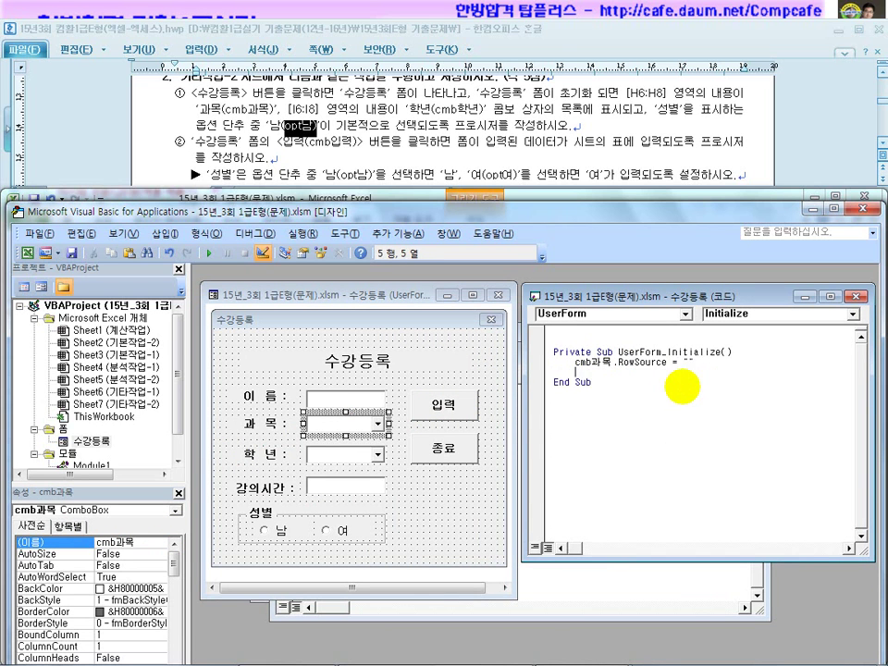
Step: Start a cmb학년.RowSource assignment on the following line of UserForm_Initialize, taking the name from the 학년 combo box's properties
click(356, 456)
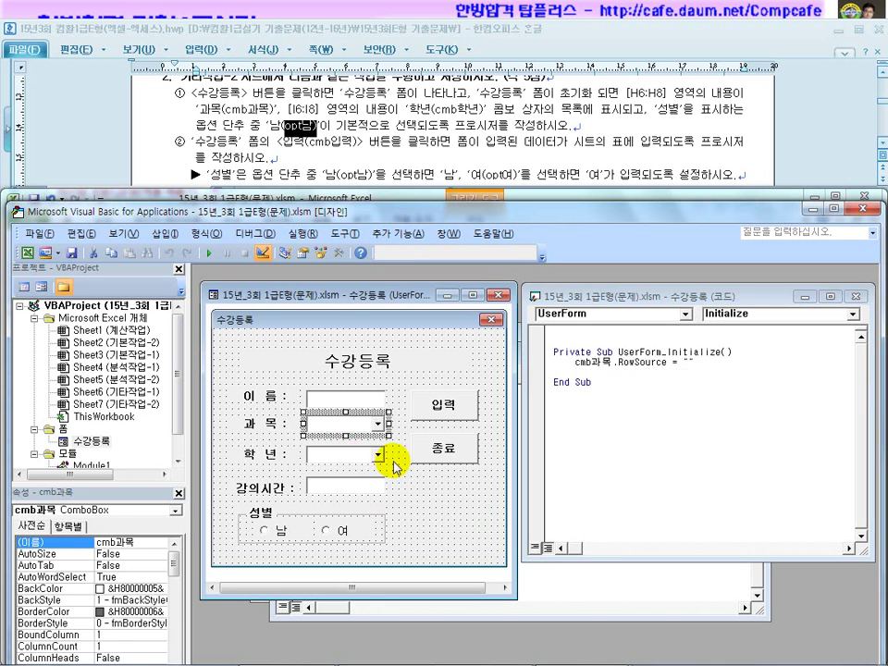
click(370, 456)
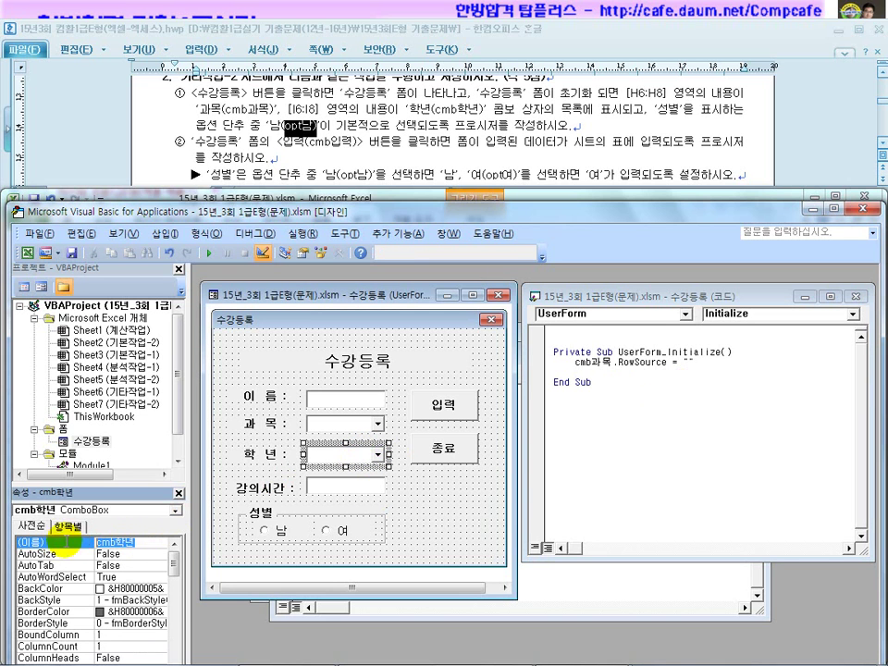
click(609, 372)
key(Tab)
text(cmb학년)
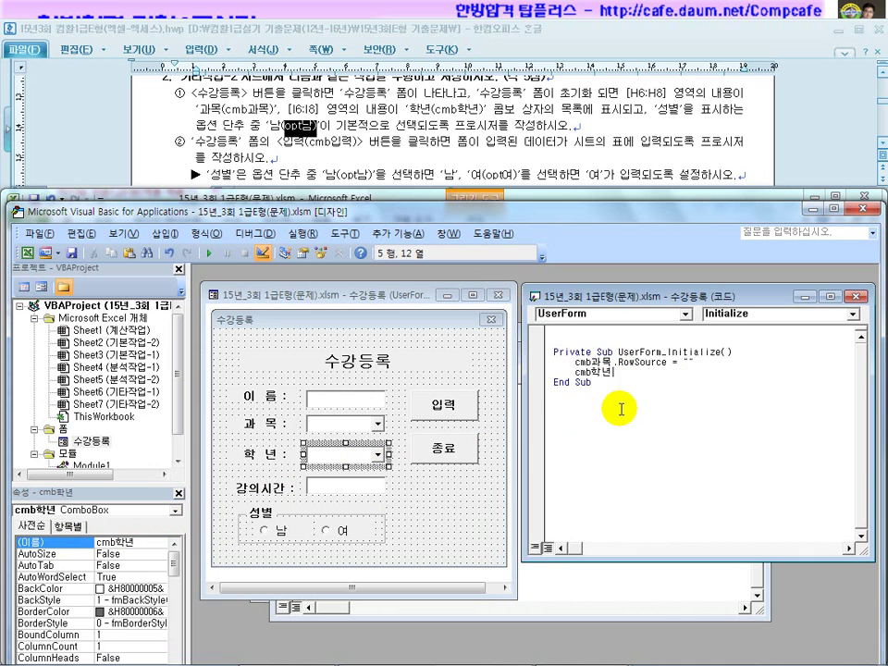
text(.r)
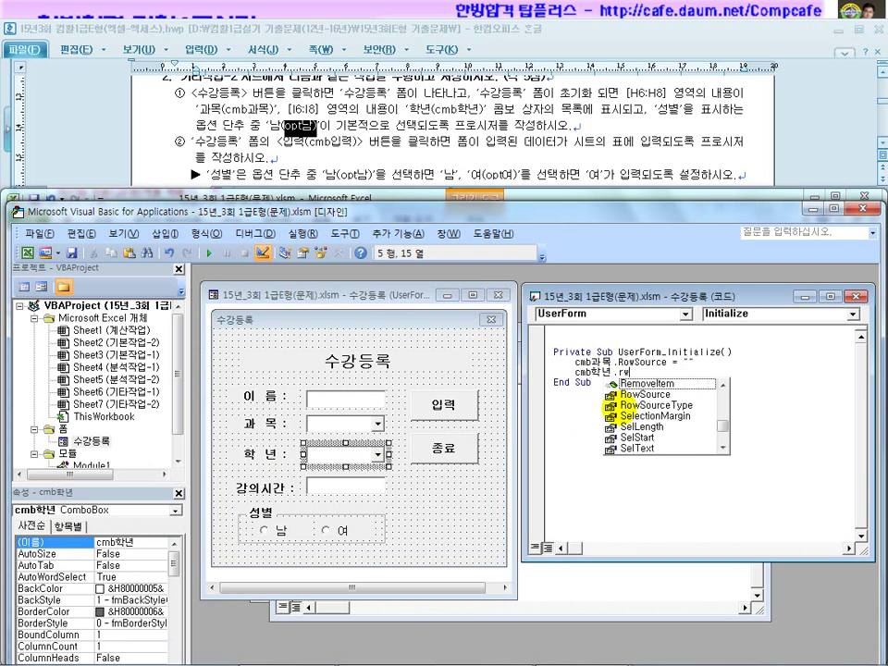
text(ow)
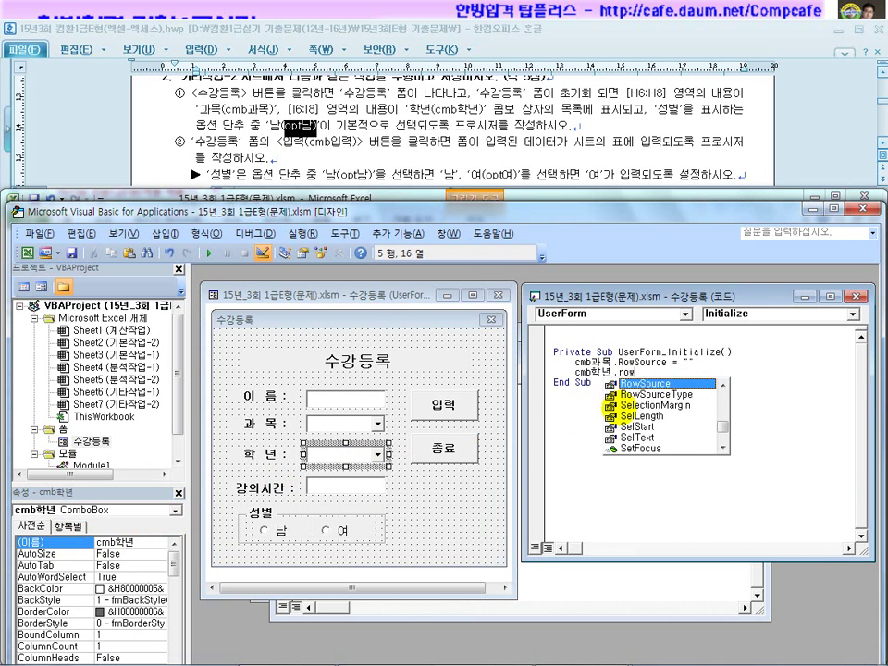
key(Down)
key(Up)
key(Tab)
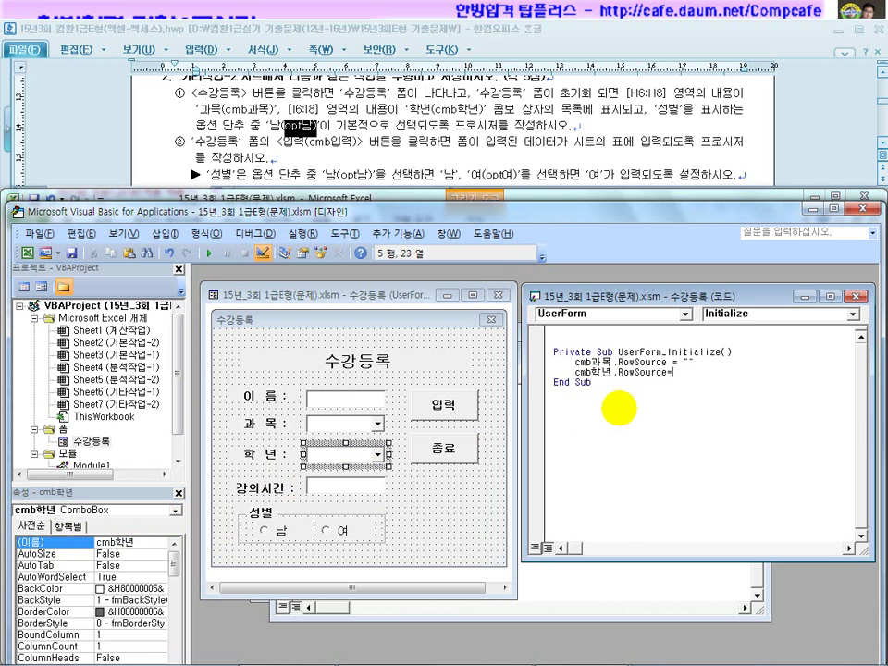
Step: Set the row sources to "H6:H8" for cmb과목 and "I6:I8" for cmb학년
click(689, 365)
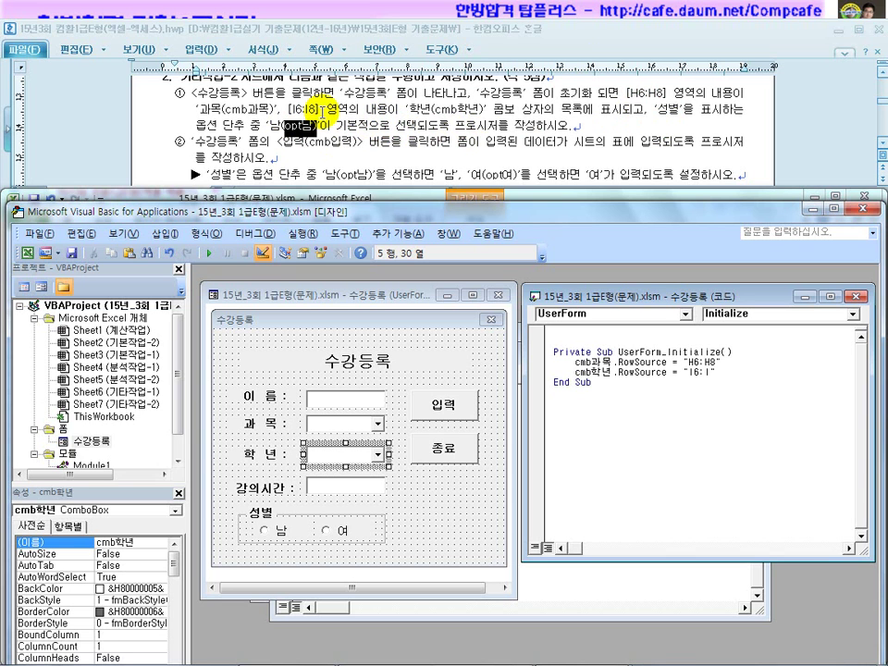
click(782, 409)
click(737, 374)
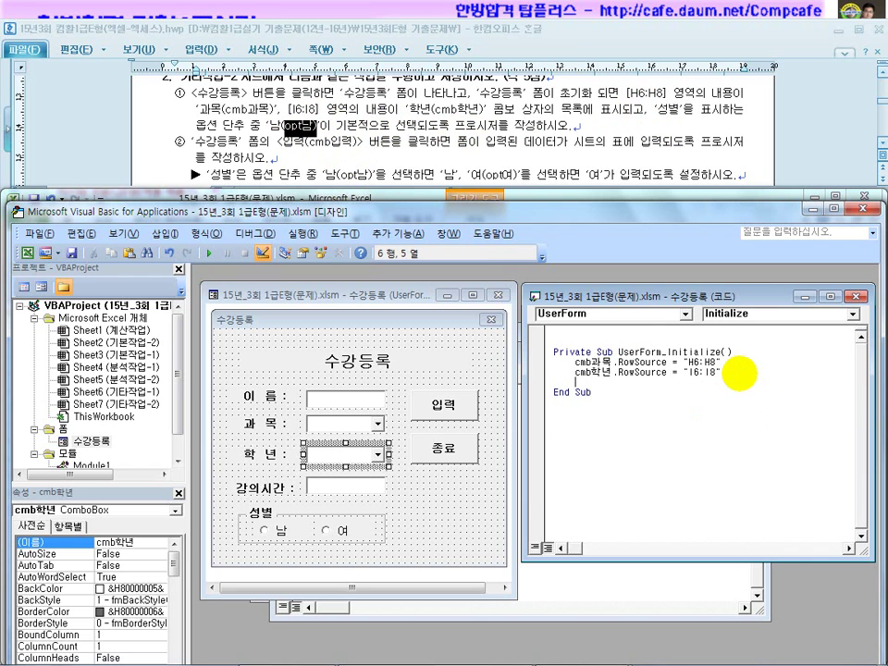
Step: Add the line opt남 = True to UserForm_Initialize, checking the option button's name in its properties
text(opt남)
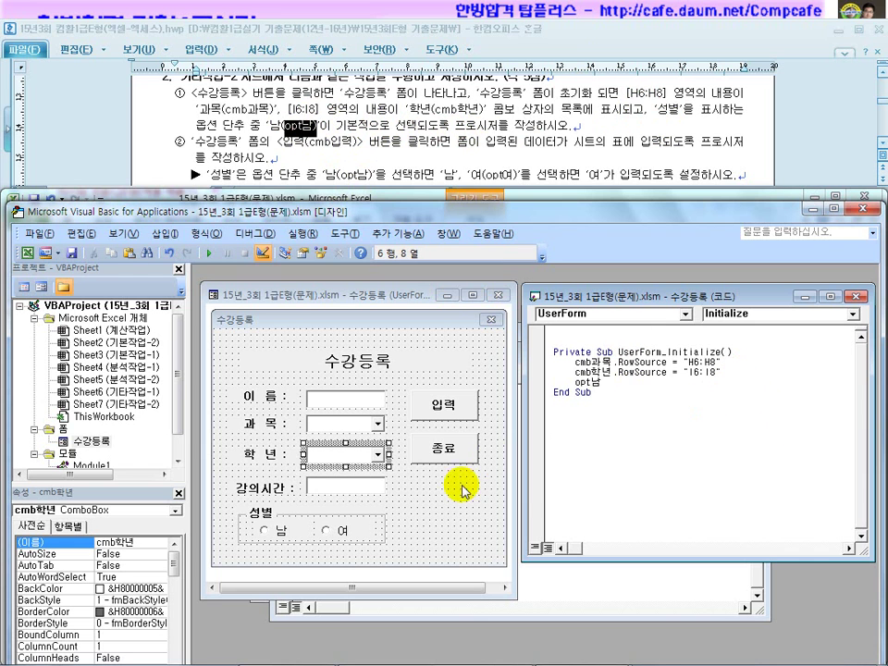
click(277, 530)
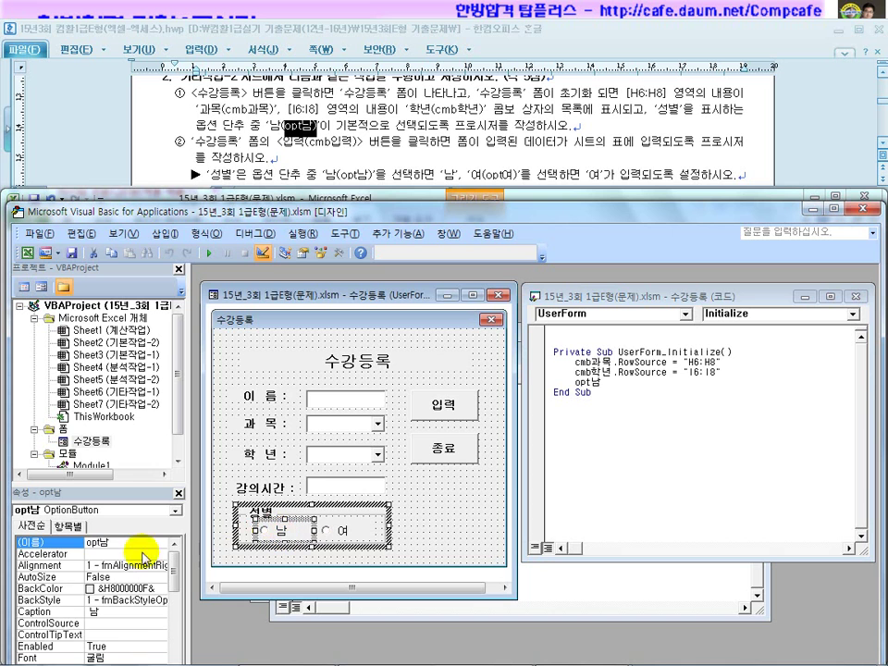
click(76, 542)
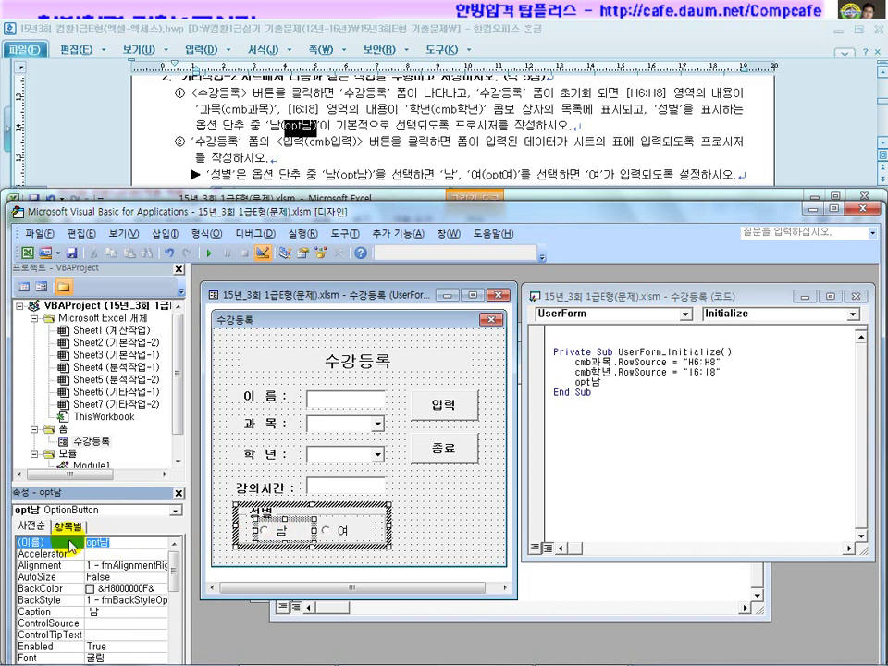
click(606, 382)
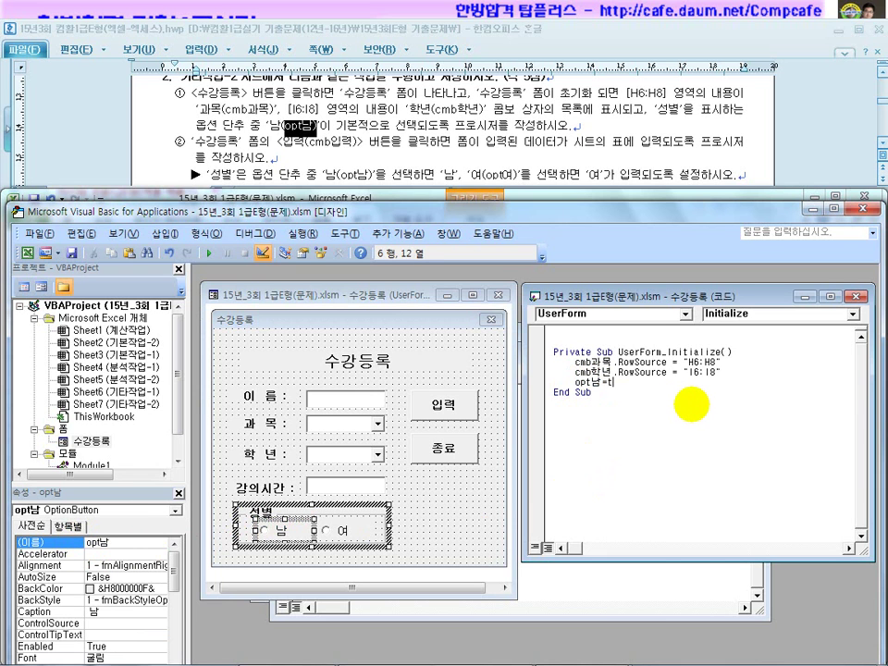
click(734, 460)
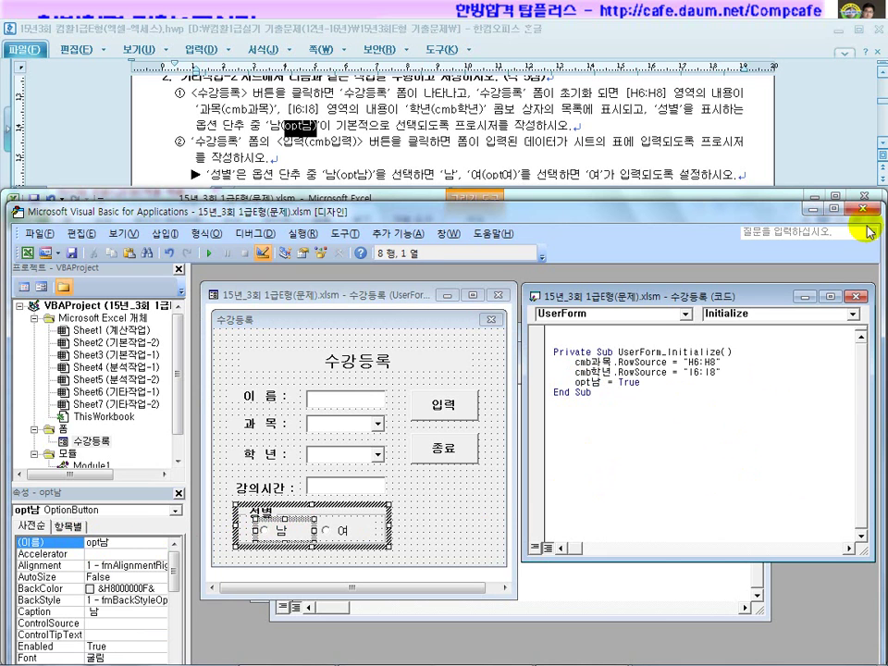
Step: Leave design mode, open the 수강등록 form from its button, check the 과목 and 학년 lists, and close the form
click(813, 214)
click(300, 251)
click(422, 362)
drag(463, 303, 284, 306)
click(265, 412)
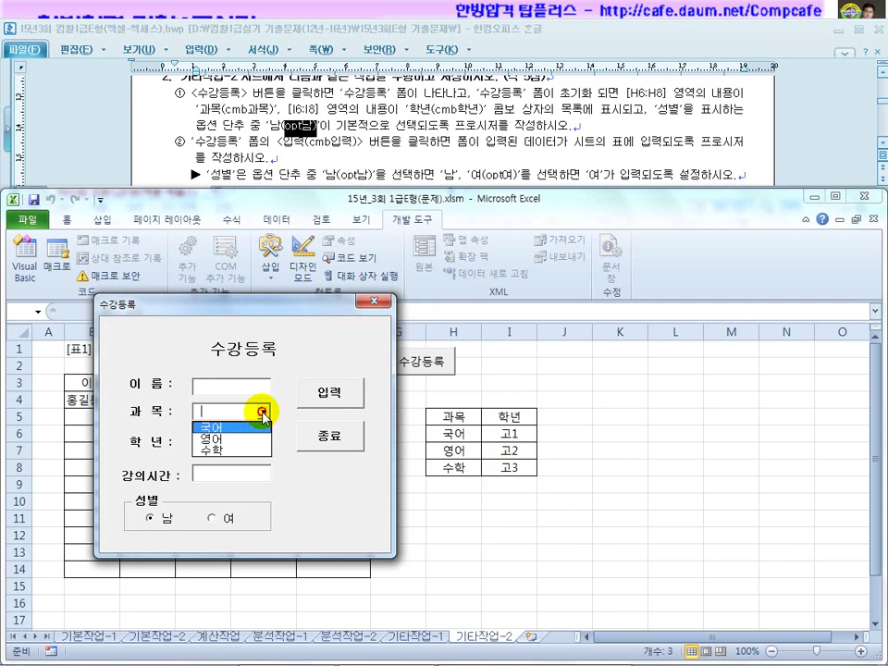
click(263, 414)
click(264, 443)
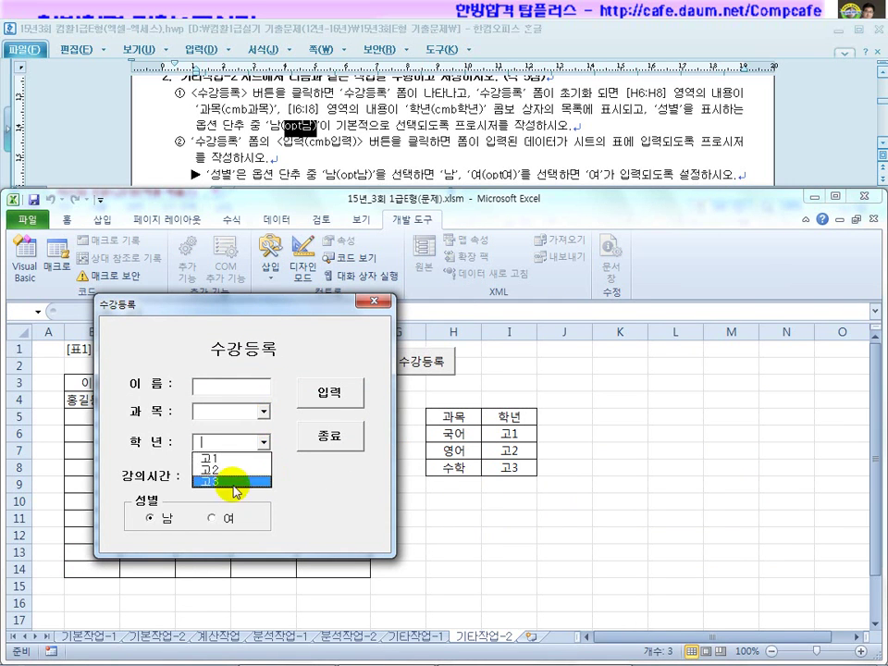
click(370, 302)
click(370, 303)
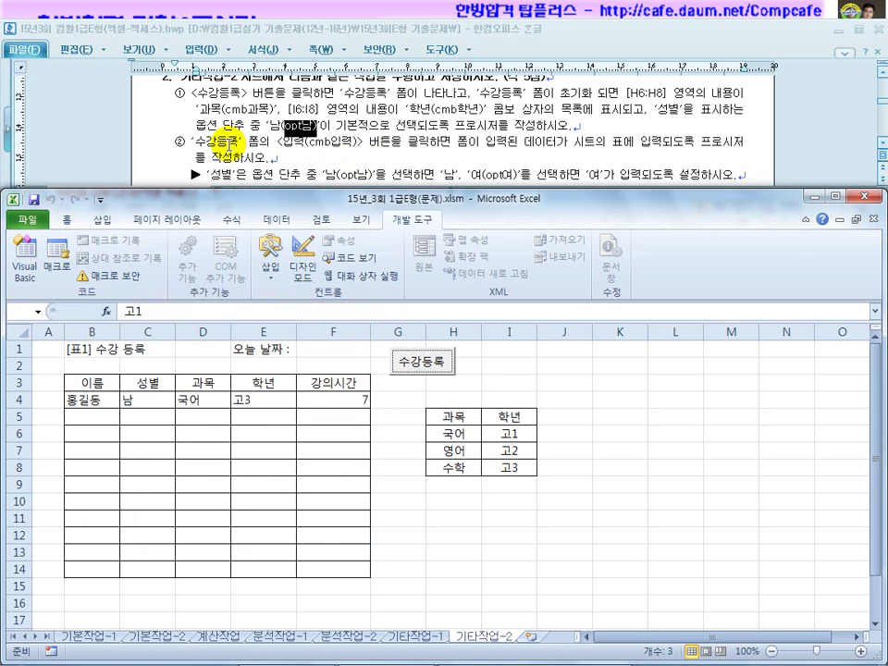
Step: Read the 입력 button requirement in the exam document, then fill the reopened form with dfdsf, 영어, 고2 and 5
drag(229, 143, 478, 143)
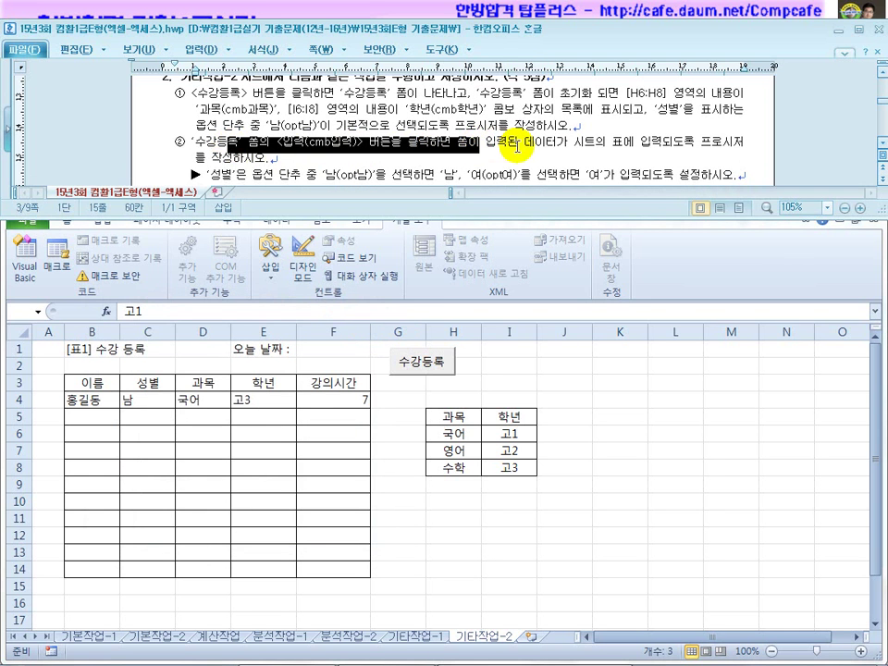
click(388, 145)
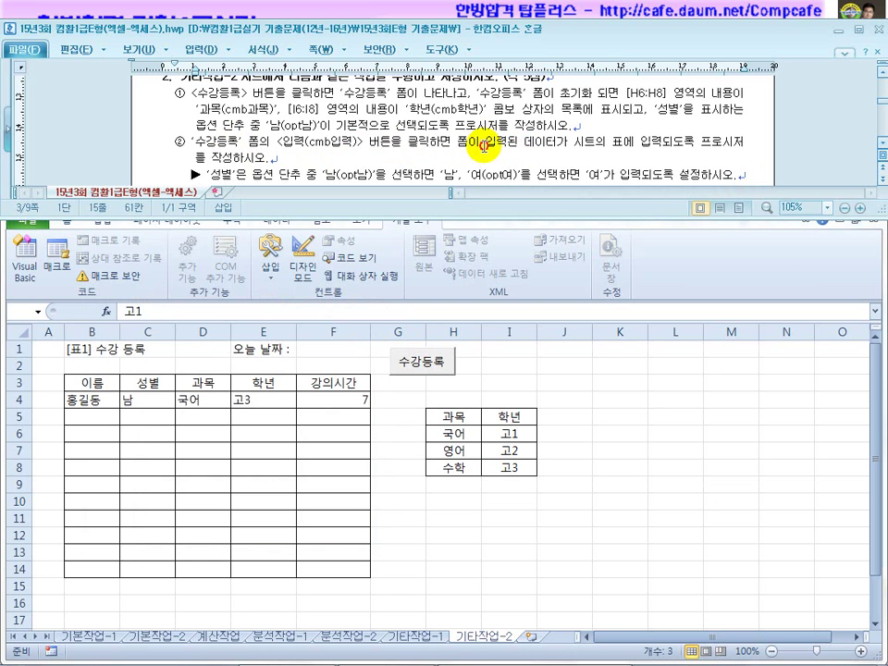
drag(474, 143, 595, 143)
click(429, 370)
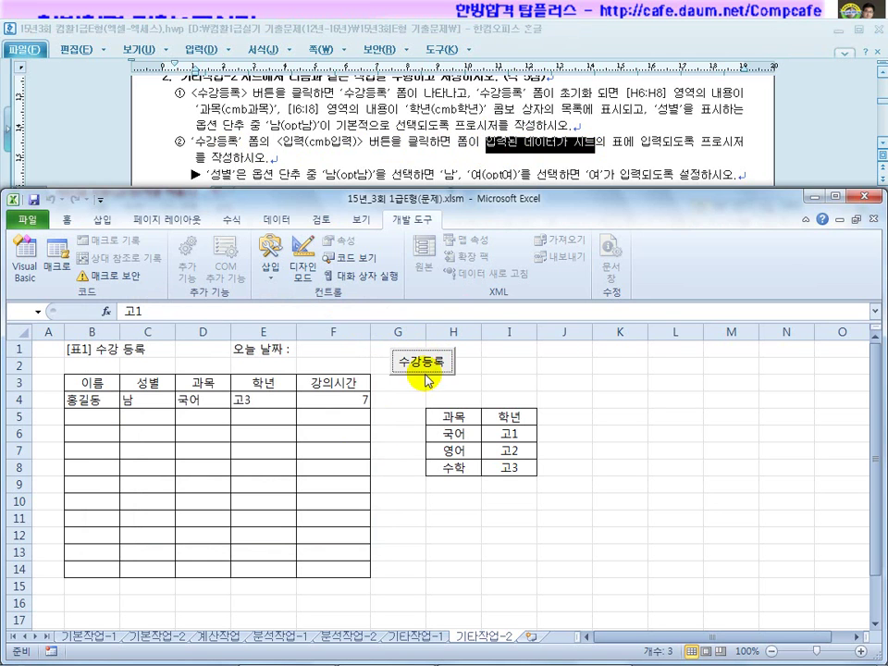
text(dfdsf)
click(461, 412)
click(451, 437)
click(464, 444)
click(435, 469)
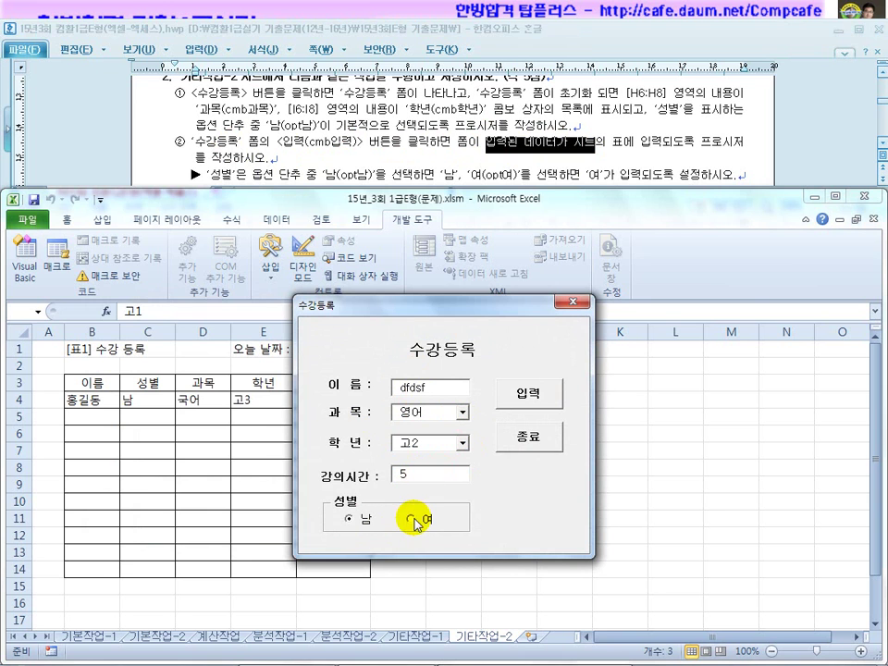
Step: Select 여, try the form's 입력 and 종료 buttons with the table uncovered, and close the form
click(529, 389)
drag(491, 303, 642, 302)
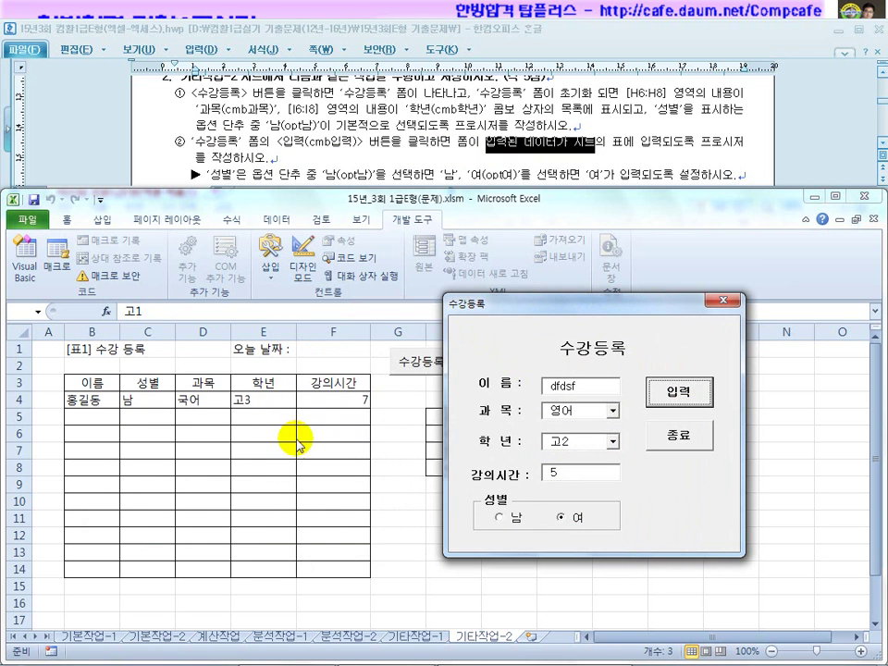
click(685, 433)
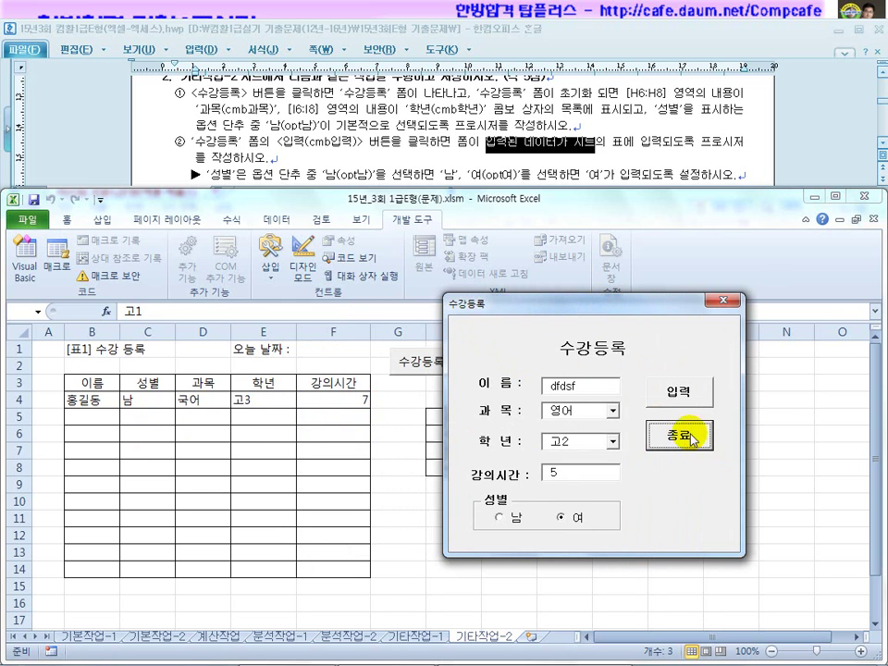
click(726, 301)
Step: Return to design mode, reopen the 수강등록 form's designer, and create the cmd입력_Click event procedure
click(298, 260)
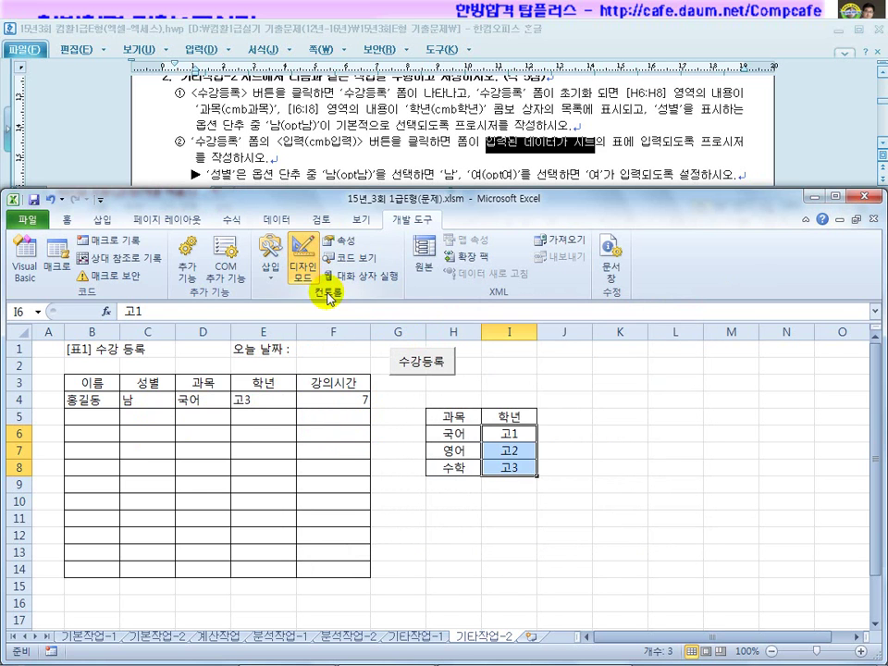
double_click(416, 364)
double_click(92, 442)
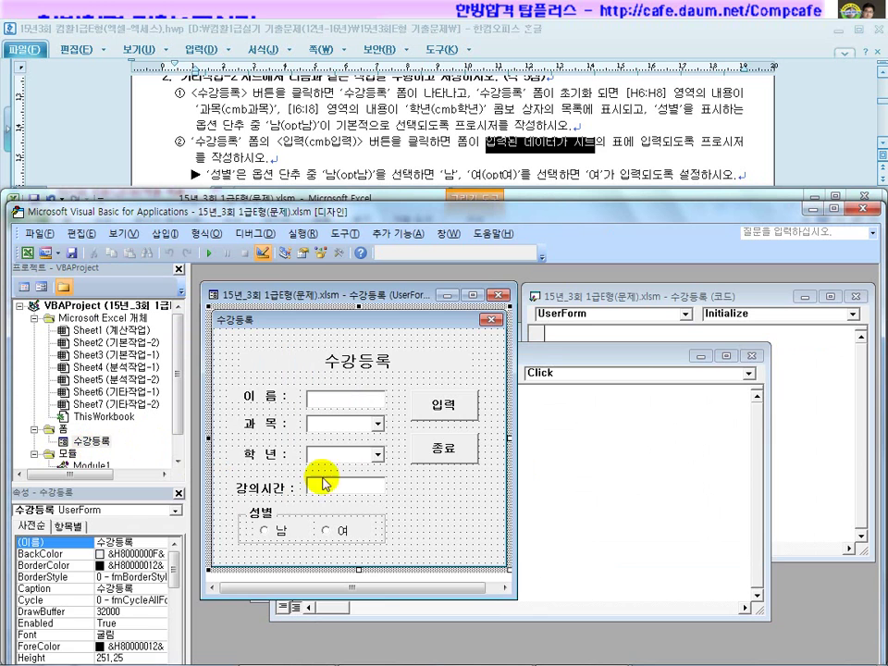
double_click(430, 408)
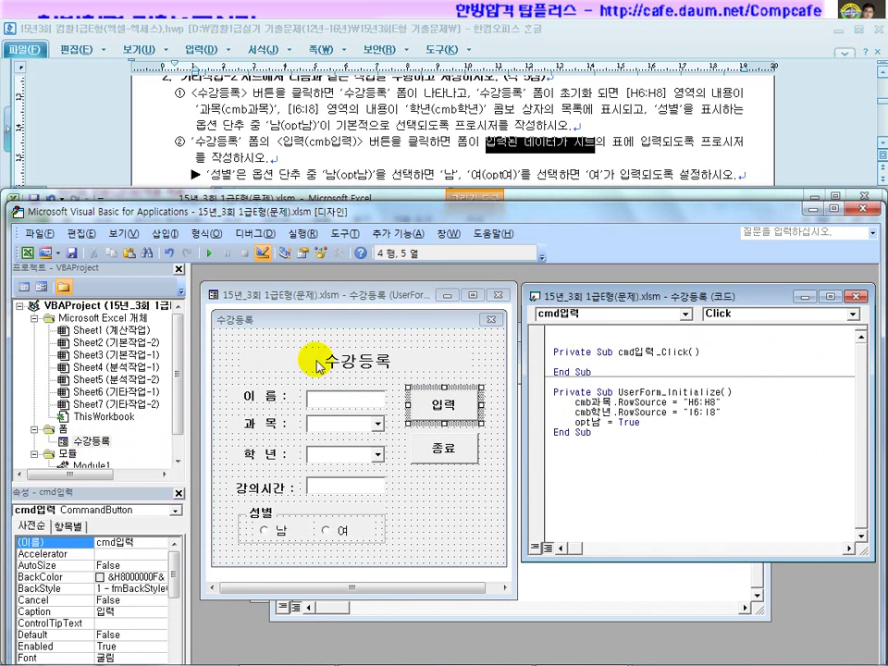
Step: Narrow the VBA editor window to reveal the sheet and examine the table's entry columns and the cells around header B3
drag(9, 369, 331, 366)
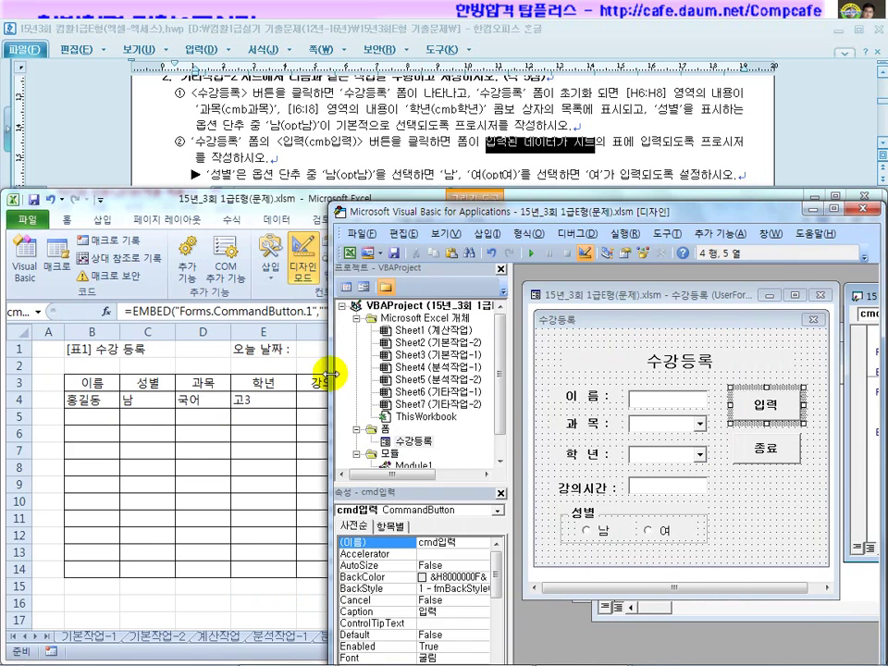
click(90, 446)
click(94, 438)
click(154, 444)
click(209, 442)
click(258, 442)
click(87, 382)
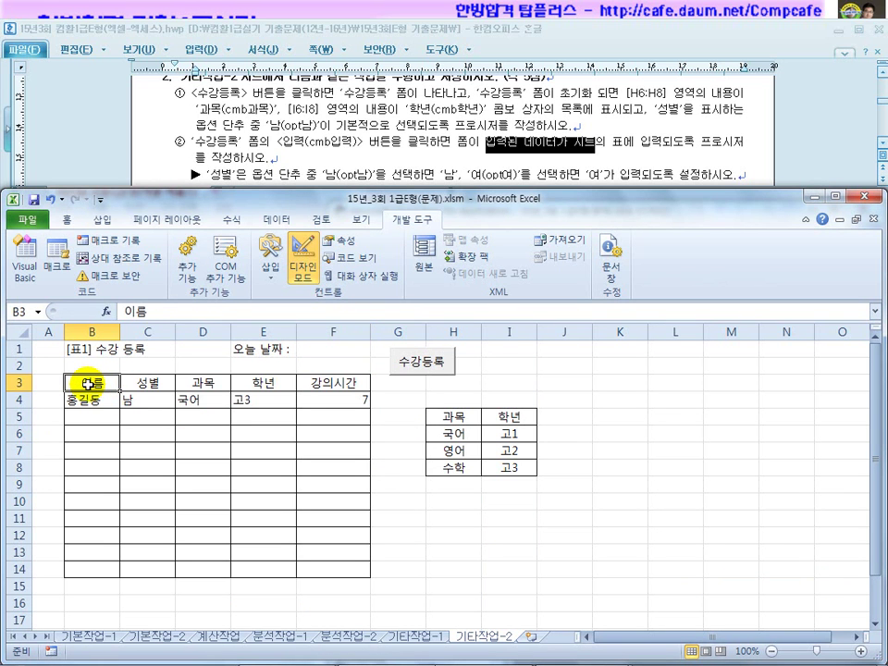
click(88, 365)
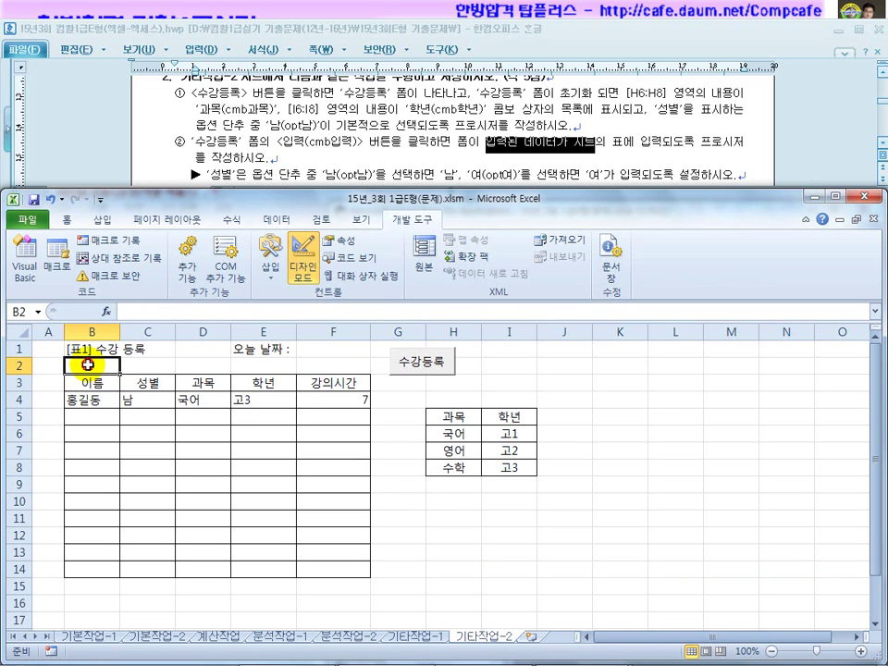
click(86, 380)
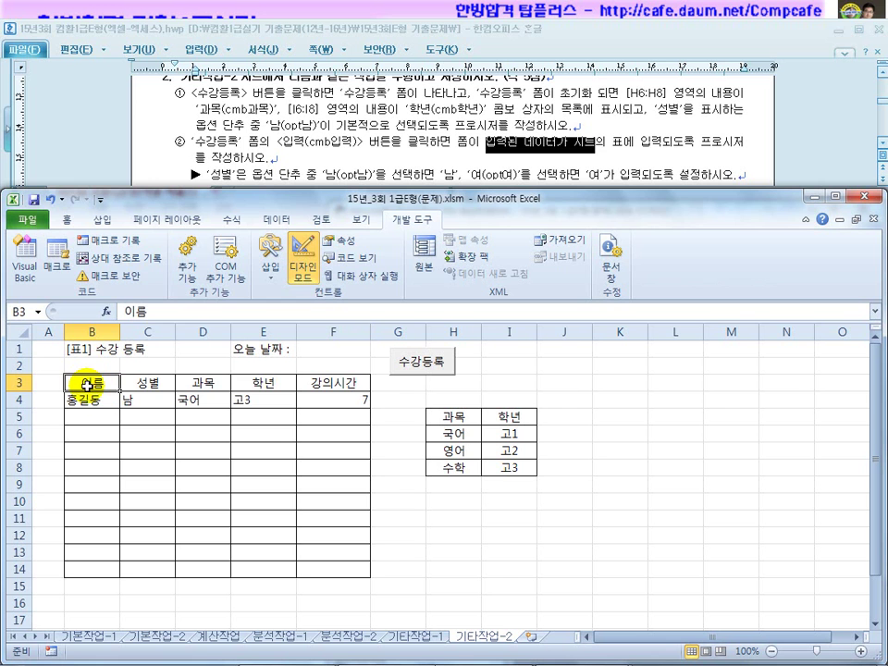
key(alt+F11)
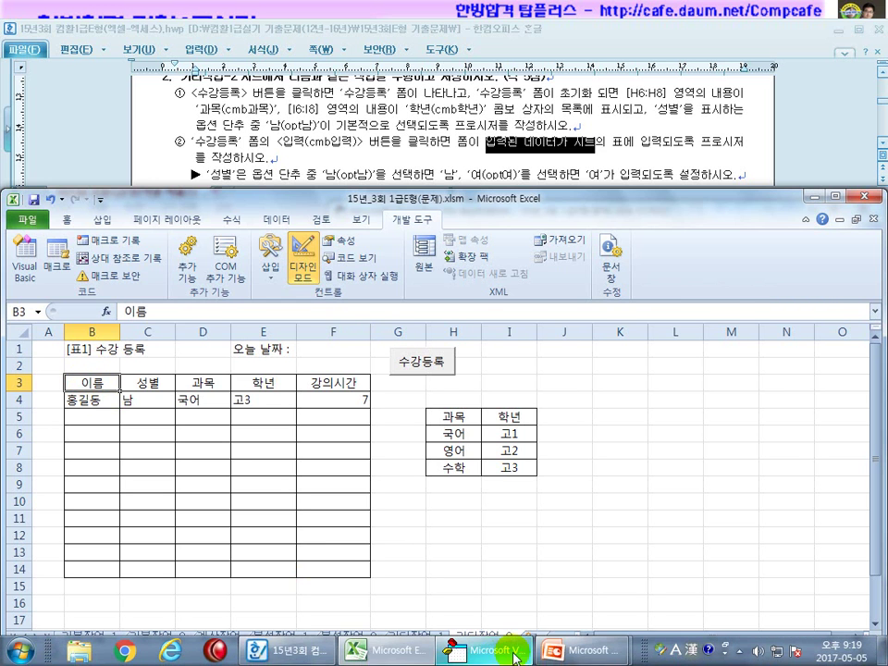
Step: Begin the row-number statement i=range("b3") in the cmd입력_Click procedure, checking the table's header cell on the sheet
drag(330, 428, 2, 390)
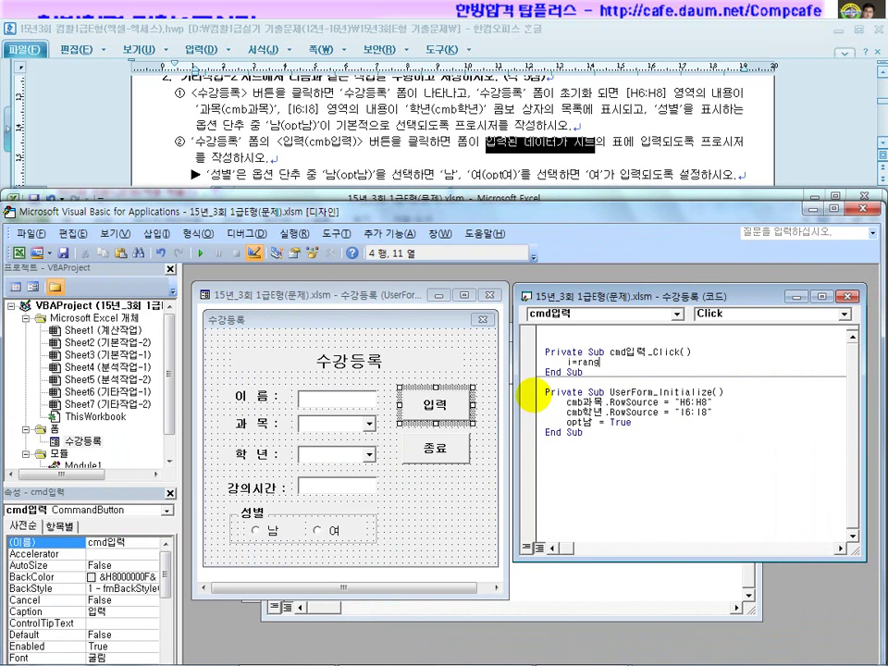
text(("b3)
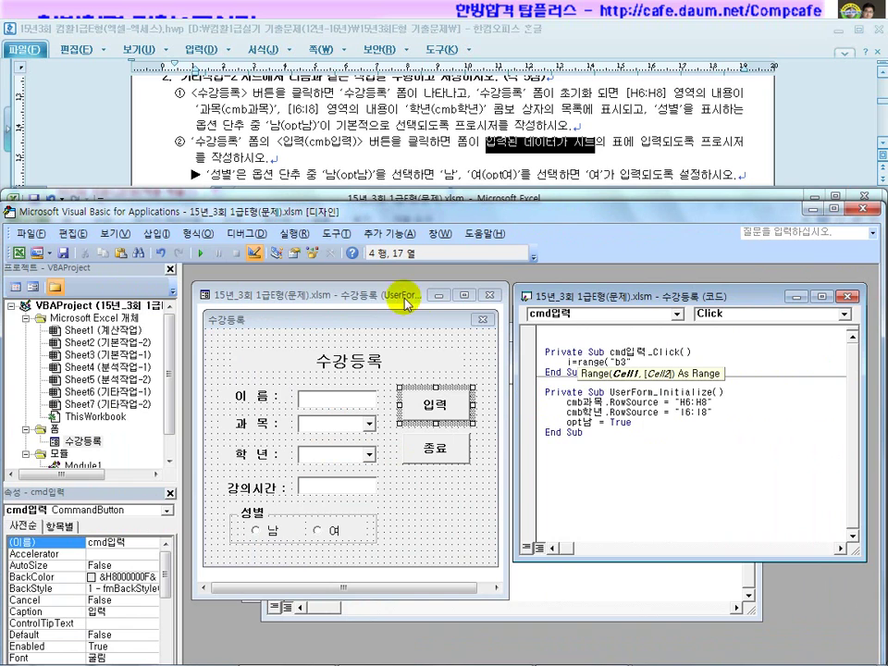
drag(287, 211, 325, 459)
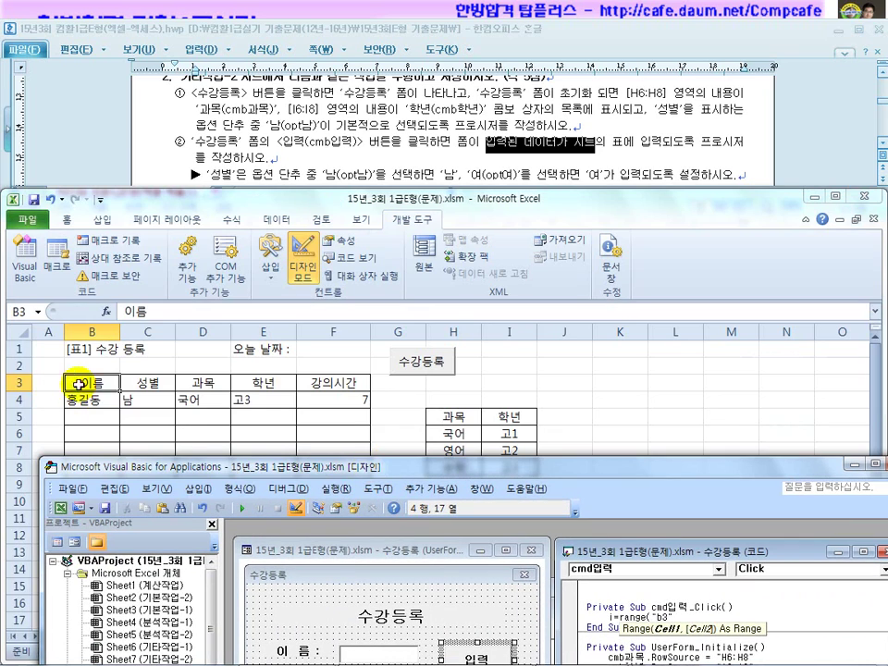
drag(236, 470, 183, 192)
text("b3").c)
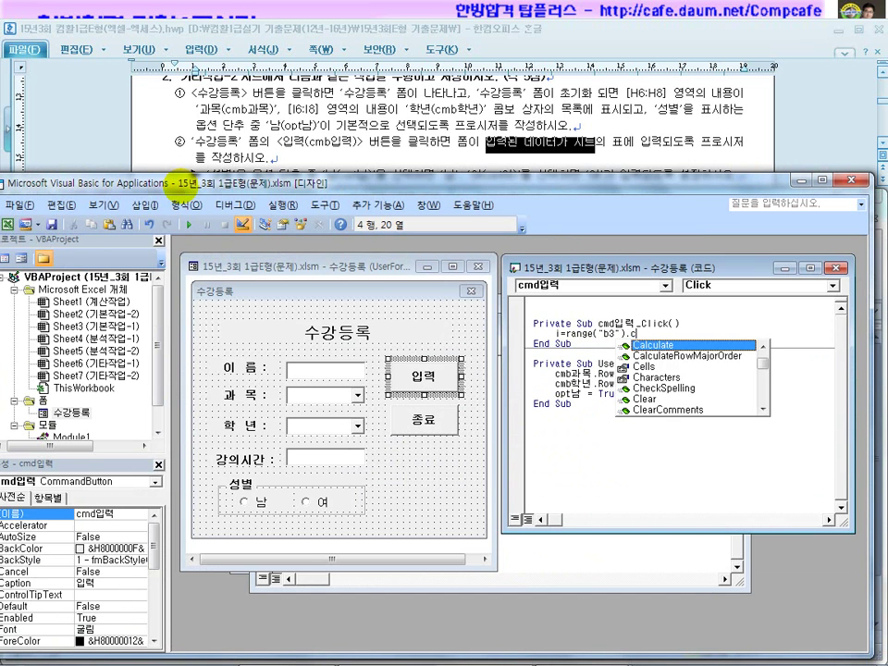
Step: Complete the row-number statement with CurrentRegion.Rows.Count + 3 and leave a blank line below it
text(urr)
key(Down)
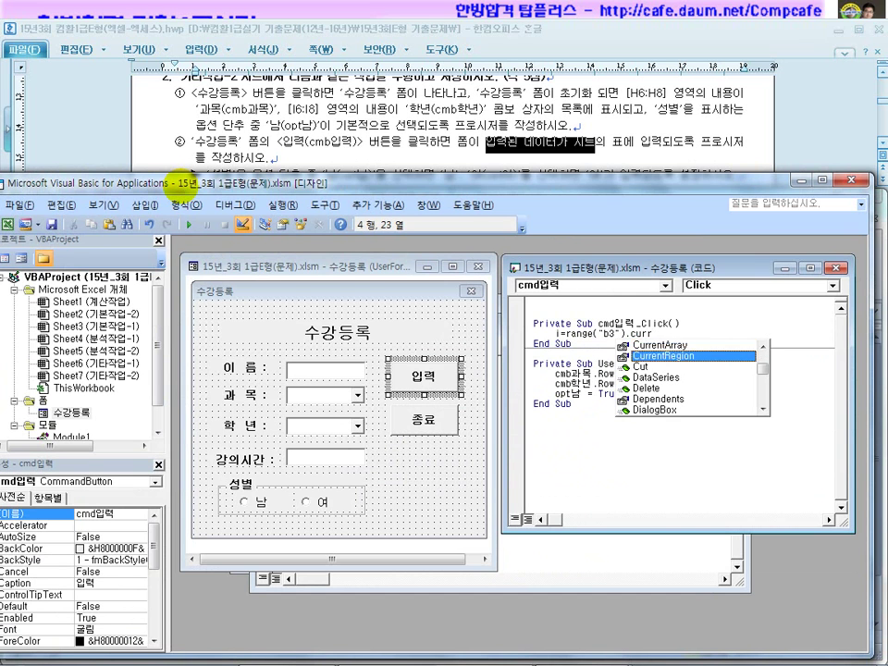
key(Tab)
text(.rows)
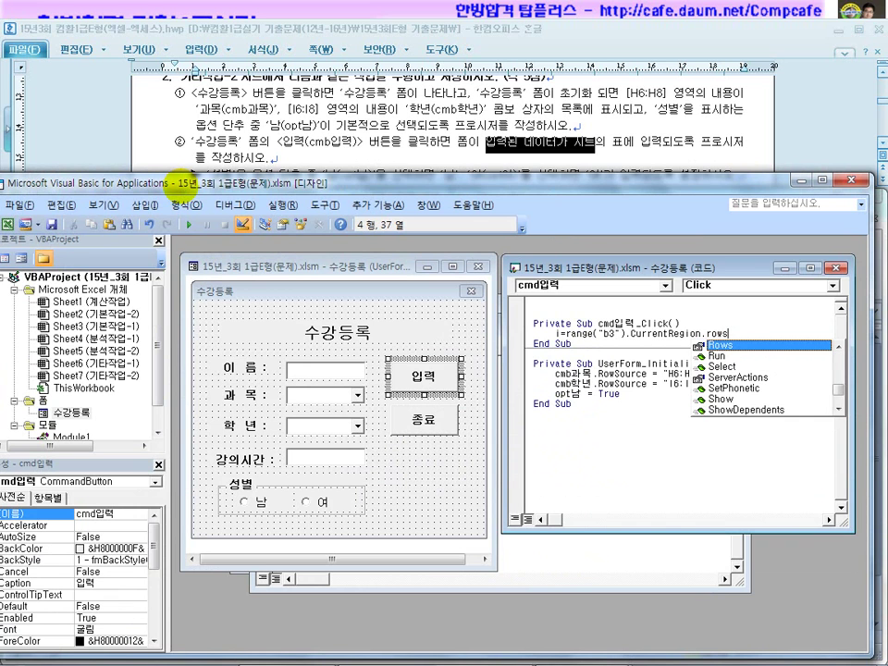
text(.)
text(unt )
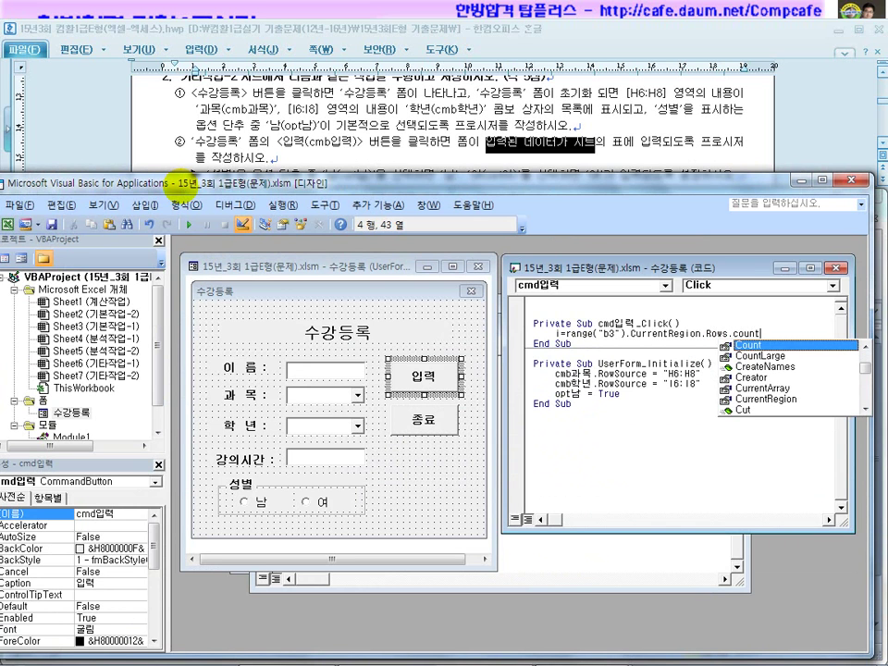
text(+ 3)
key(Return)
key(Return)
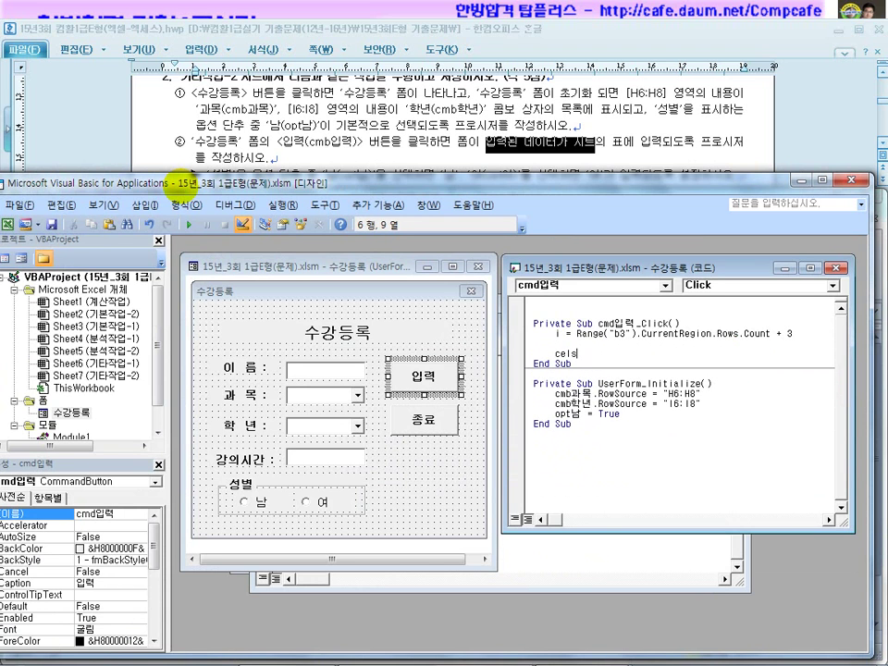
Step: Add the statement Cells(i, 2) = txt이름, checking the table's columns and the name box's control name
text(cells(i,2))
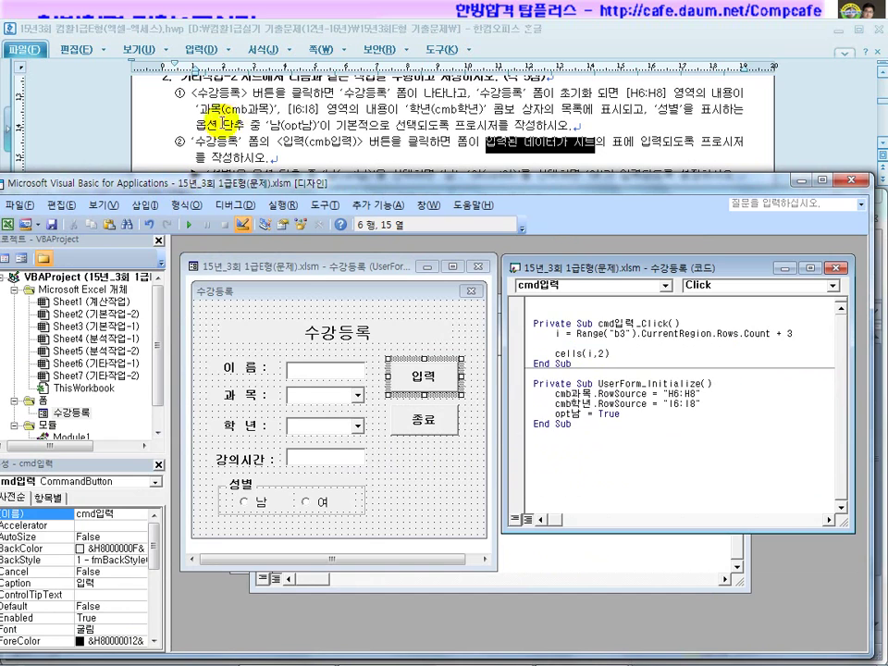
drag(350, 184, 402, 404)
drag(170, 406, 368, 425)
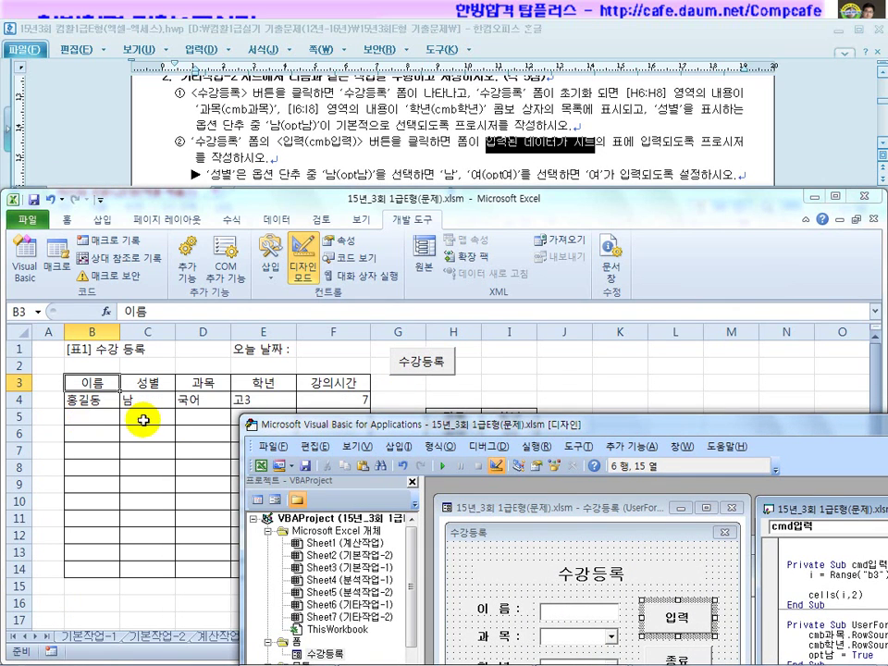
drag(376, 425, 134, 199)
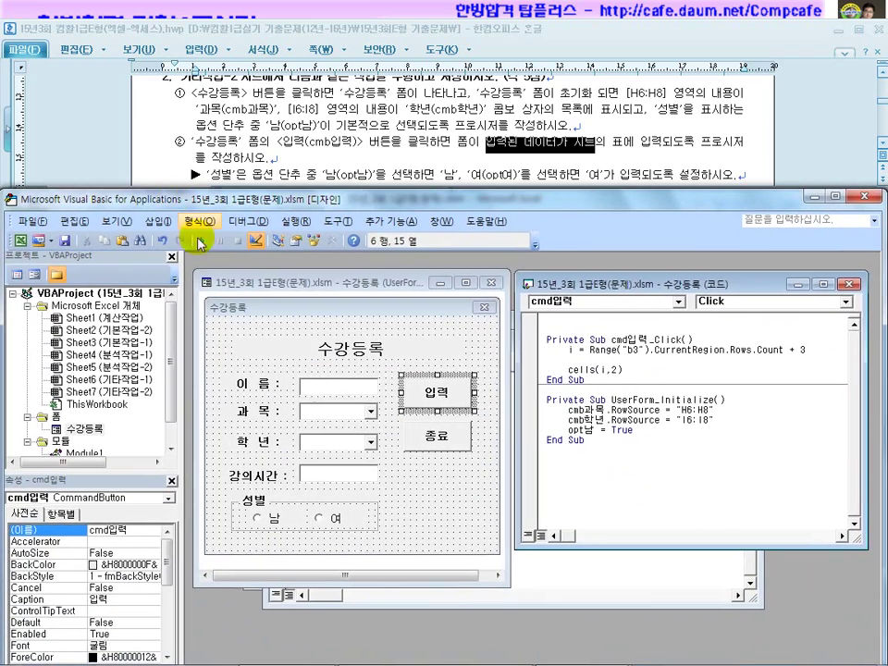
click(337, 396)
click(340, 390)
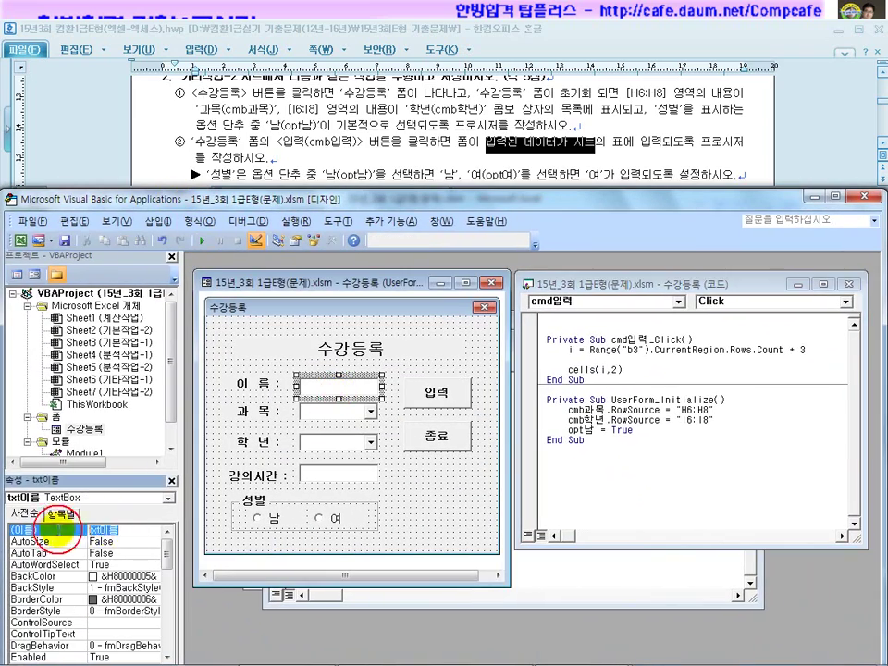
click(641, 377)
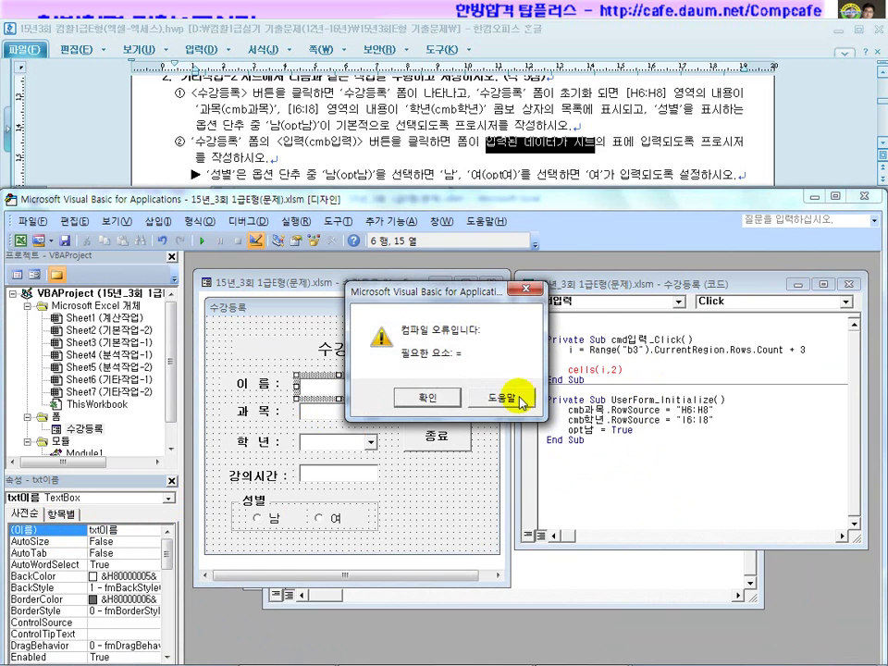
key(Return)
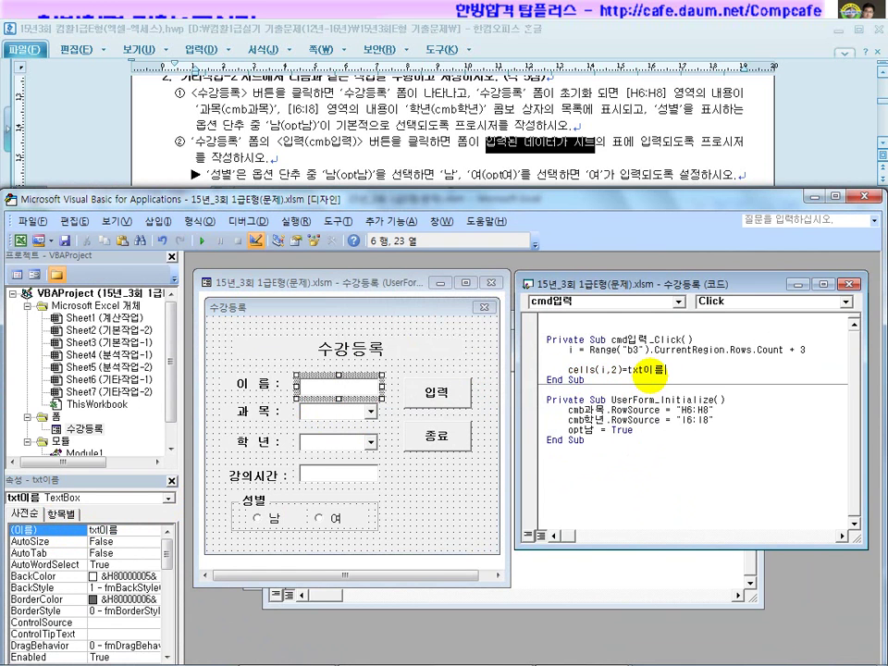
Step: Copy the Cells(i, 2) = txt이름 line and paste five duplicates beneath it
key(shift+Home)
key(ctrl+c)
key(End)
key(Return)
key(ctrl+v)
key(Return)
key(ctrl+v)
key(Return)
key(ctrl+v)
key(Return)
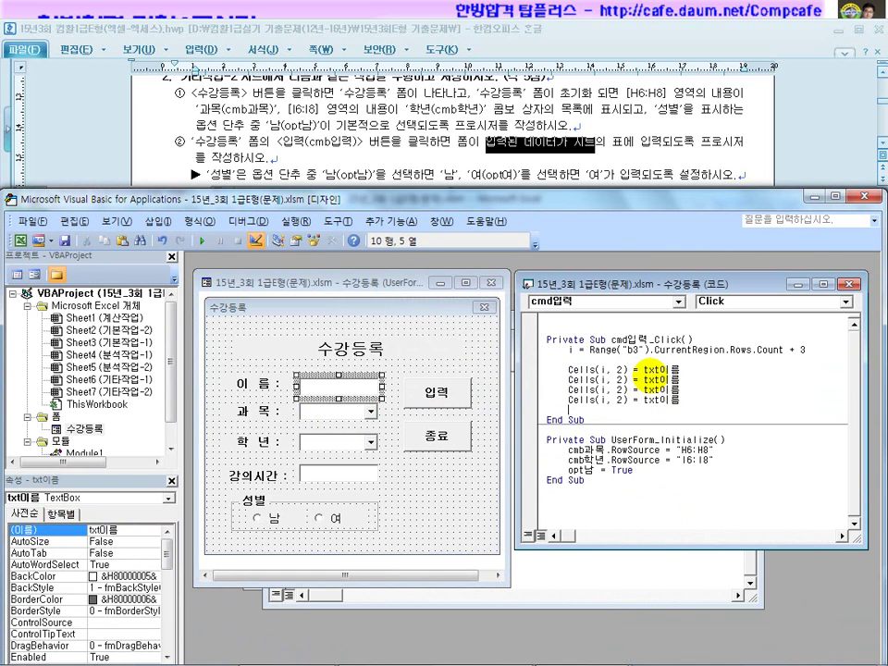
key(ctrl+v)
key(Return)
key(ctrl+v)
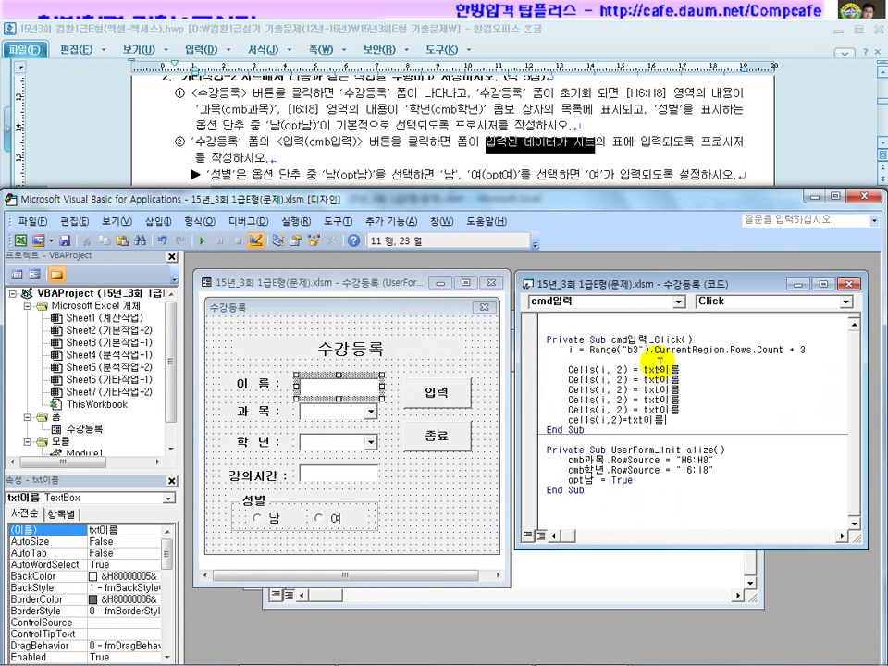
Step: Renumber the duplicated Cells lines to columns 3 through 6 and delete the surplus last line
click(617, 380)
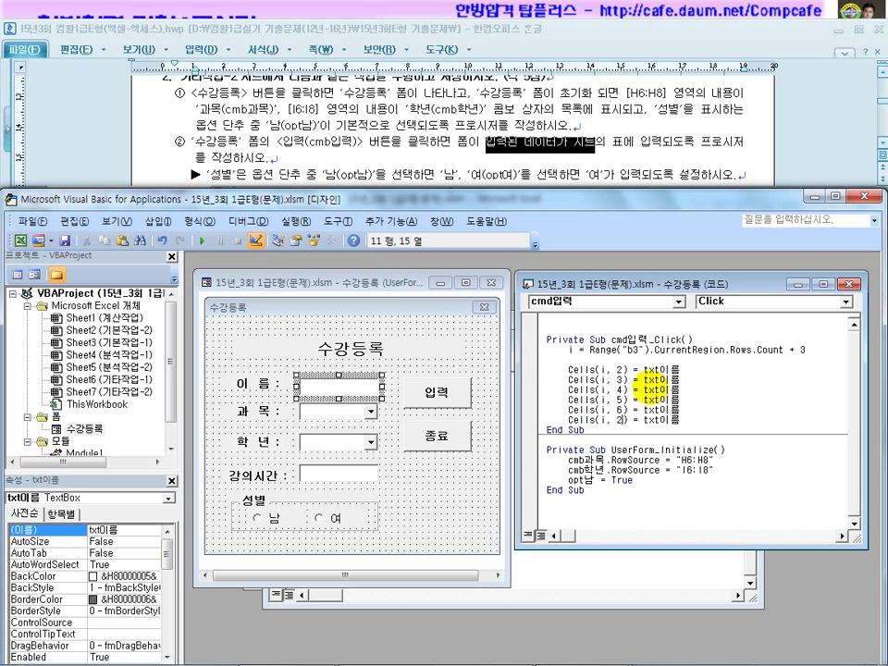
key(Home)
key(shift+End)
key(Delete)
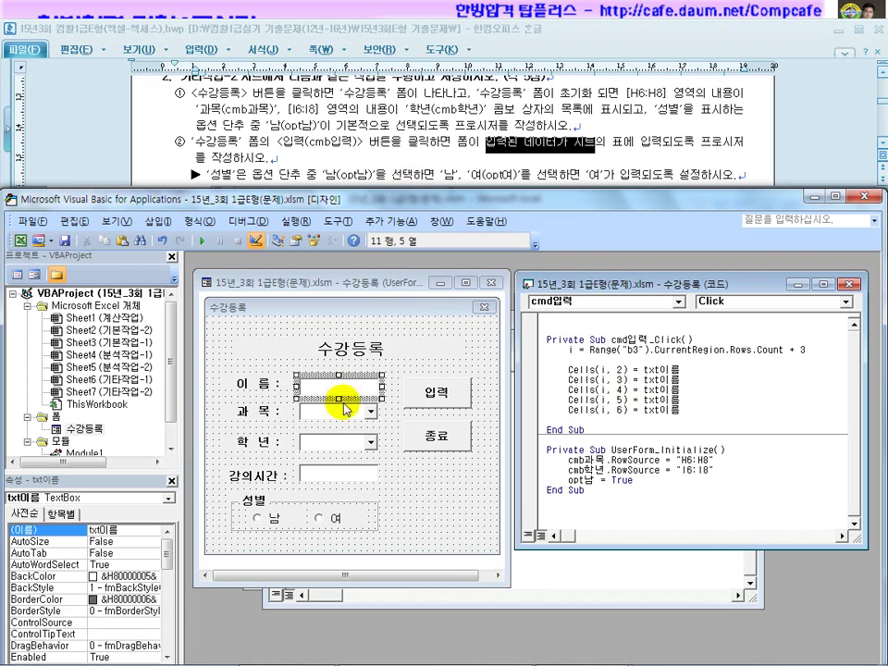
Step: Examine the table's column order and the control names of the form's two gender option buttons
drag(396, 200, 396, 435)
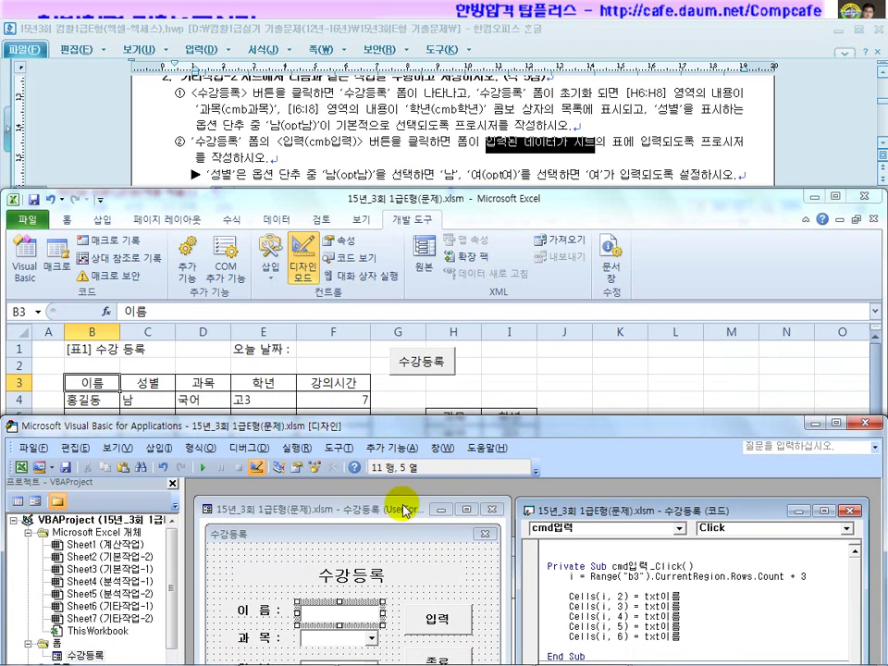
drag(619, 514, 614, 502)
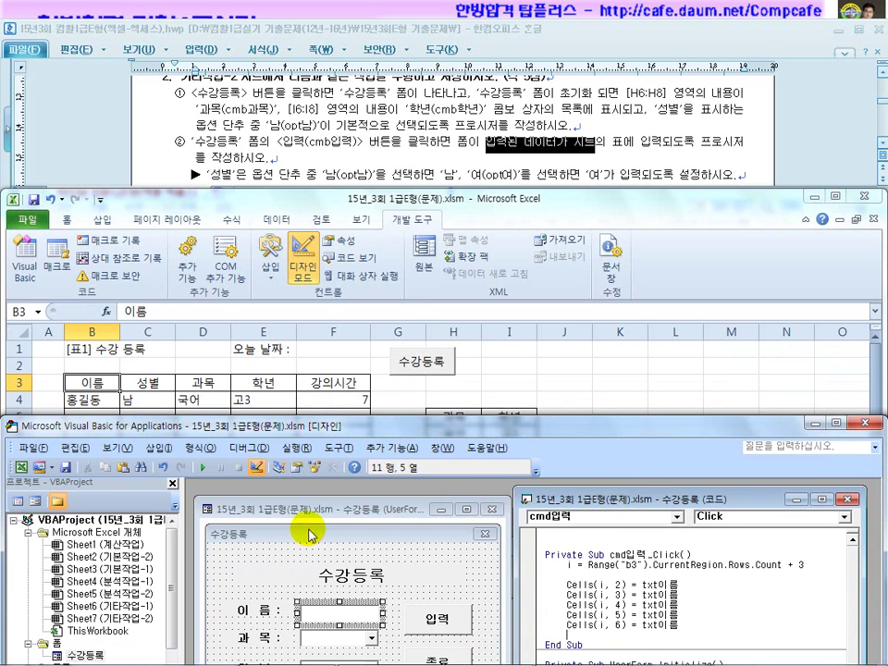
drag(313, 515, 310, 499)
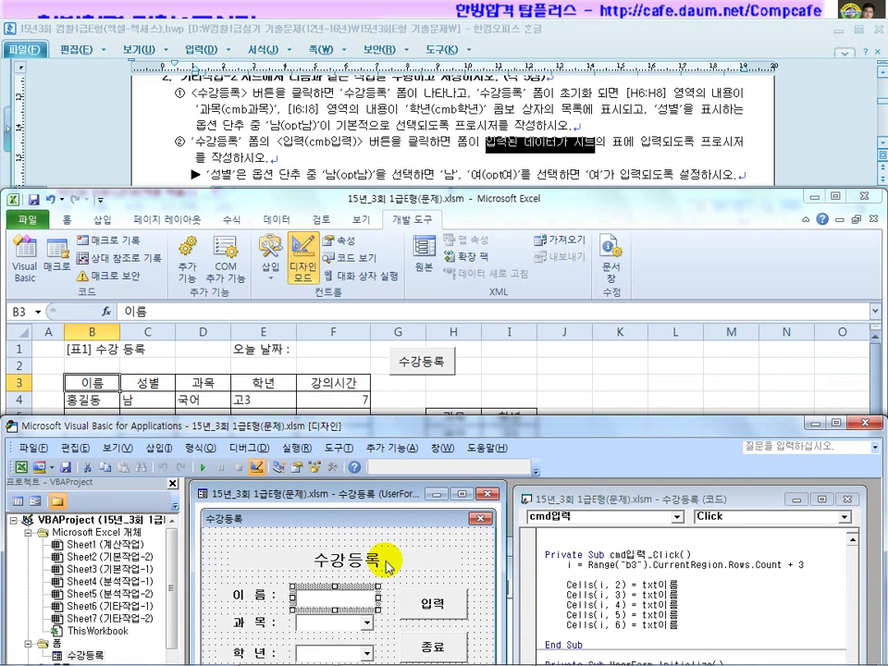
click(436, 571)
click(479, 569)
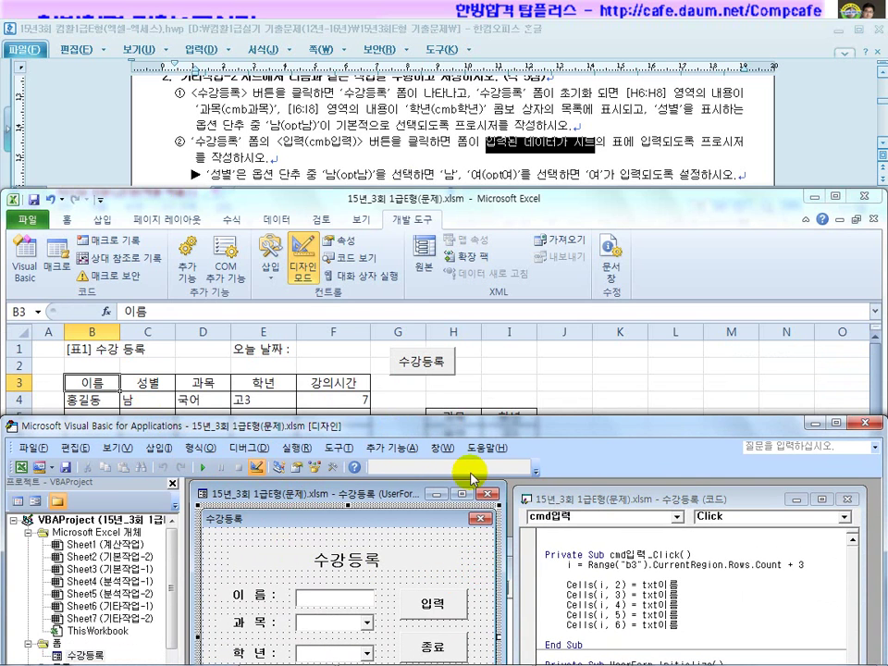
drag(463, 428, 466, 258)
click(269, 558)
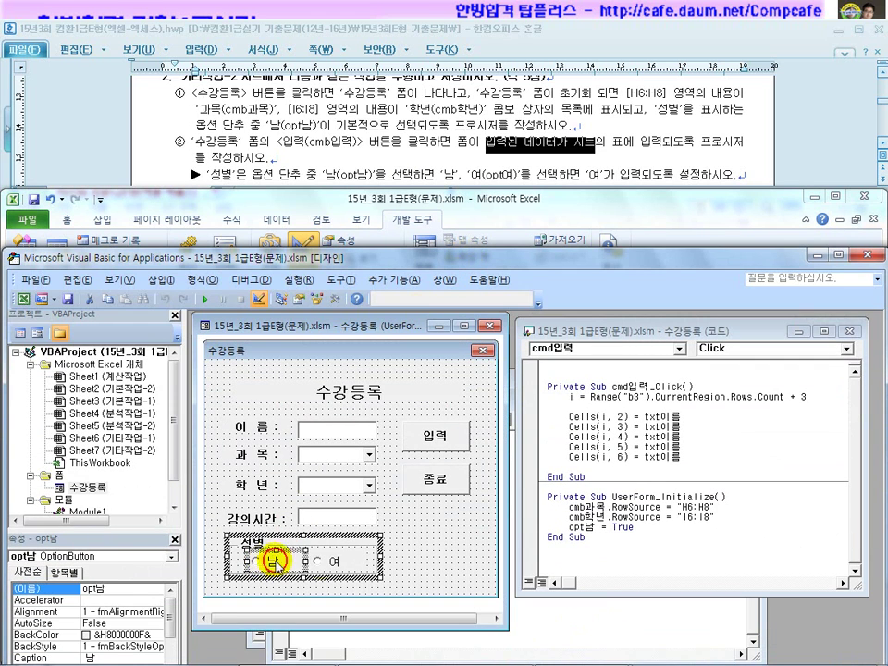
click(344, 562)
Step: Insert If opt남 = True Then after the name line and make Cells(i, 3) = "남" its indented statement
click(714, 432)
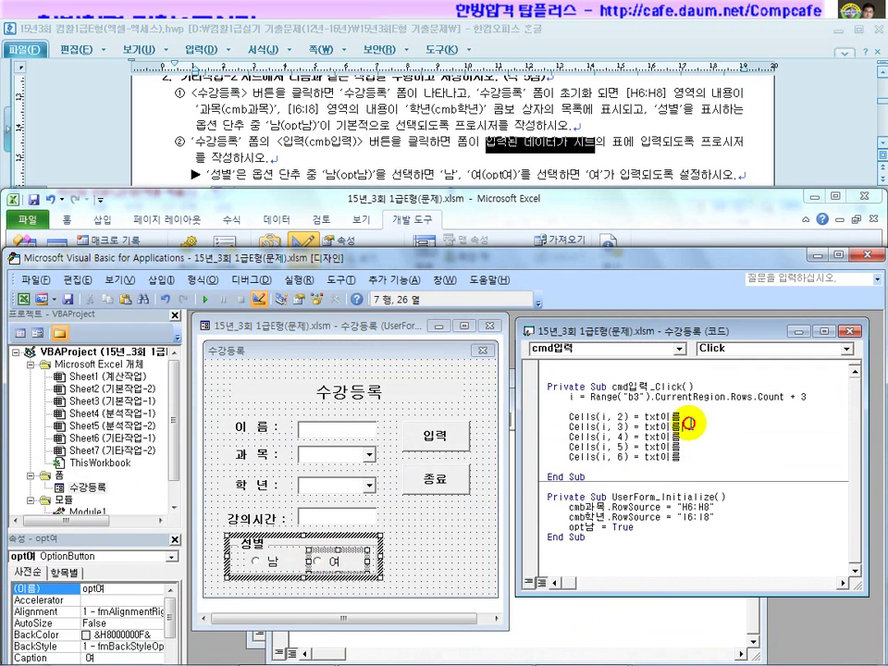
key(Return)
key(Up)
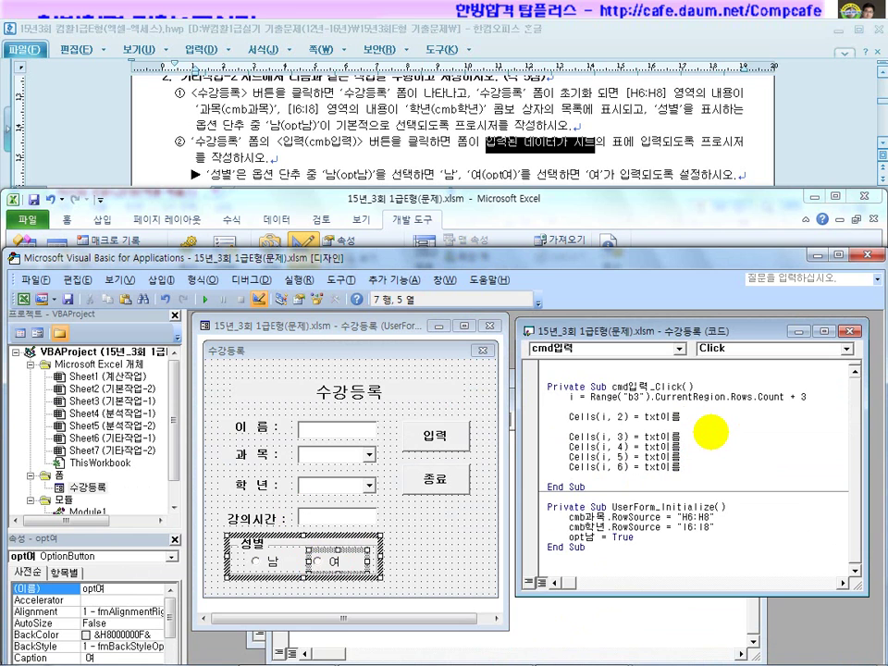
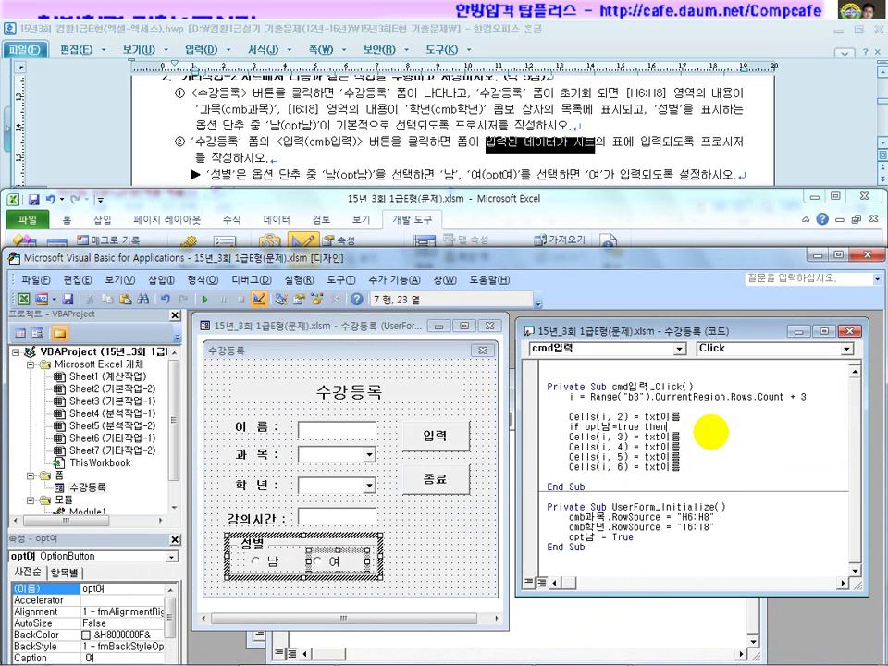
key(Return)
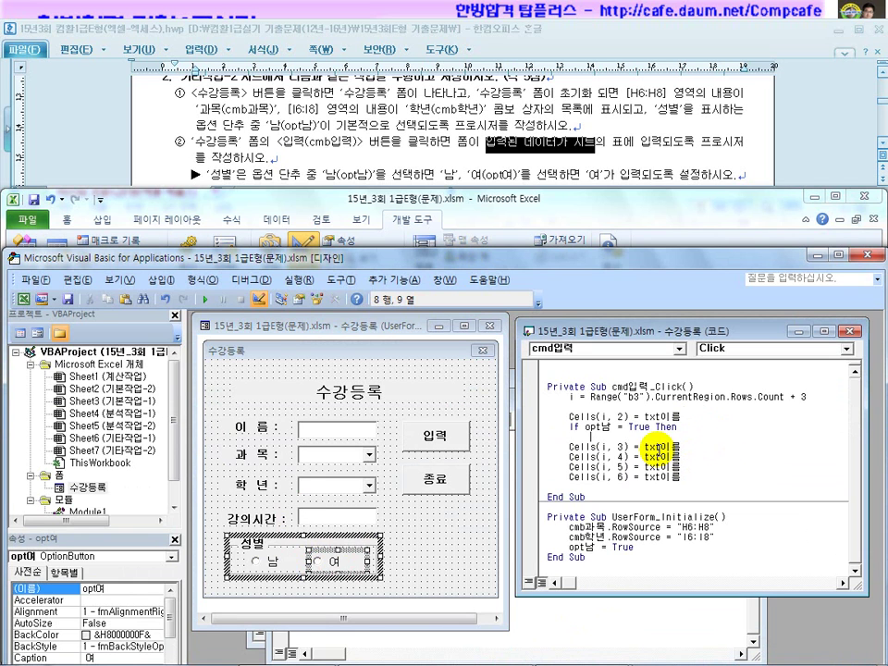
key(Delete)
key(Delete)
key(Delete)
key(Delete)
key(Delete)
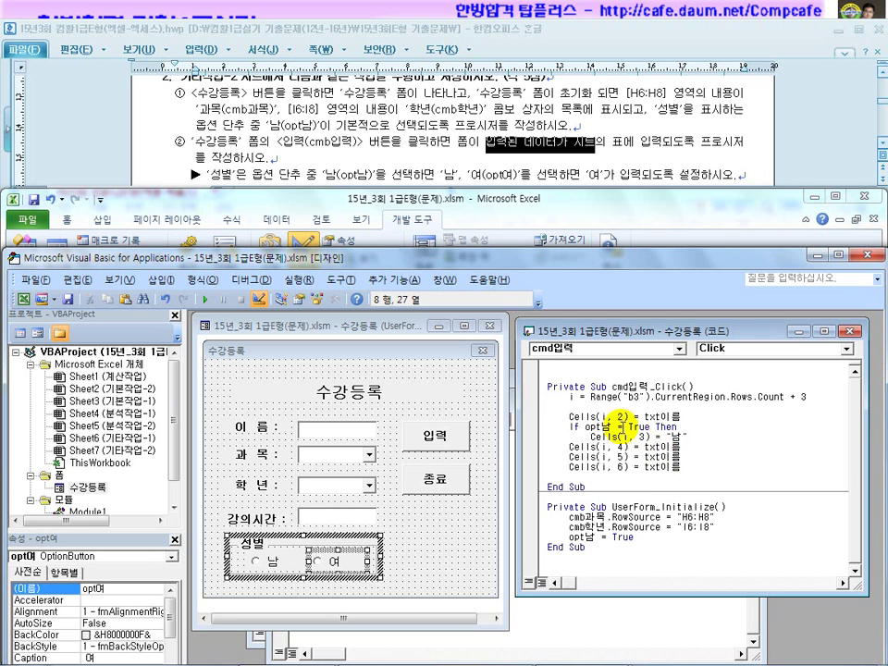
Step: Following the exam's 성별 requirement, add an Else branch with Cells(i, 3) = "여" and close the block with End If
click(384, 159)
scroll(487, 167, down, 1)
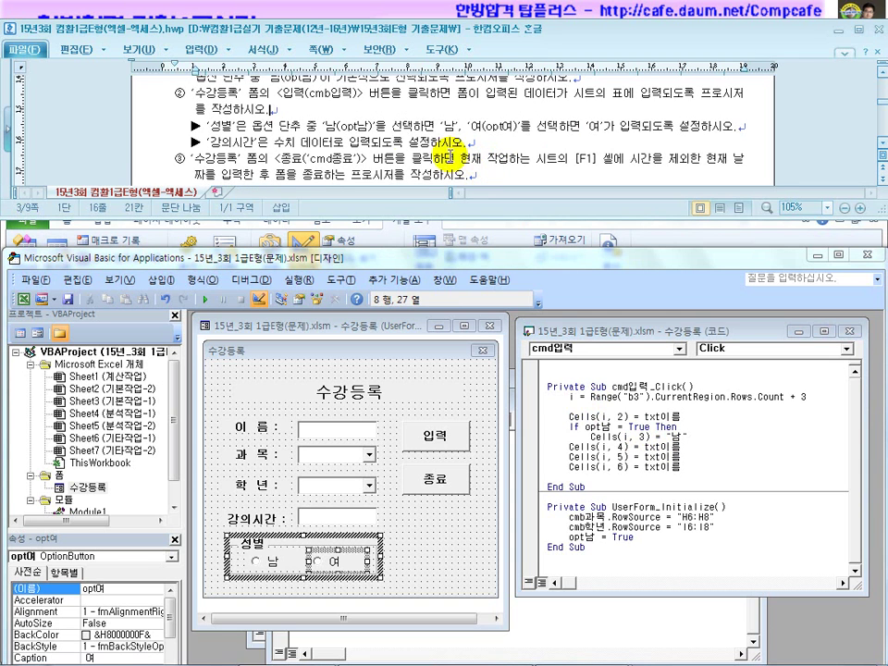
drag(388, 126, 645, 125)
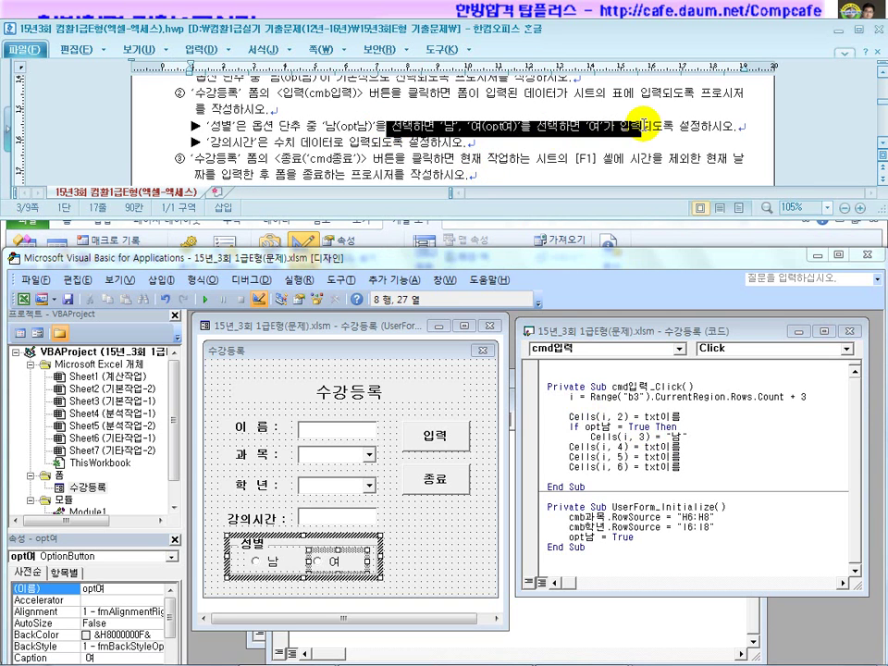
click(689, 440)
key(Return)
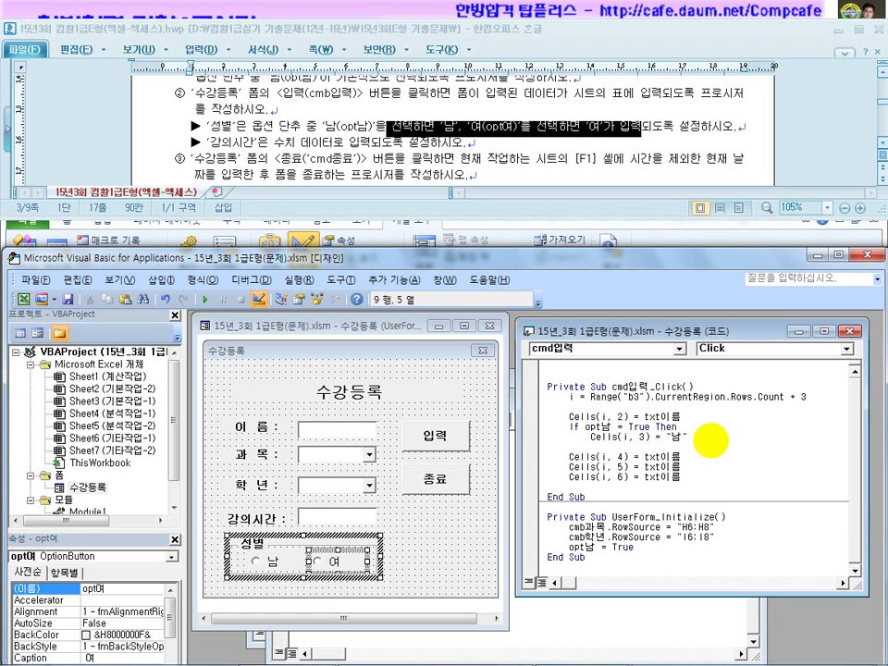
text(else)
key(Return)
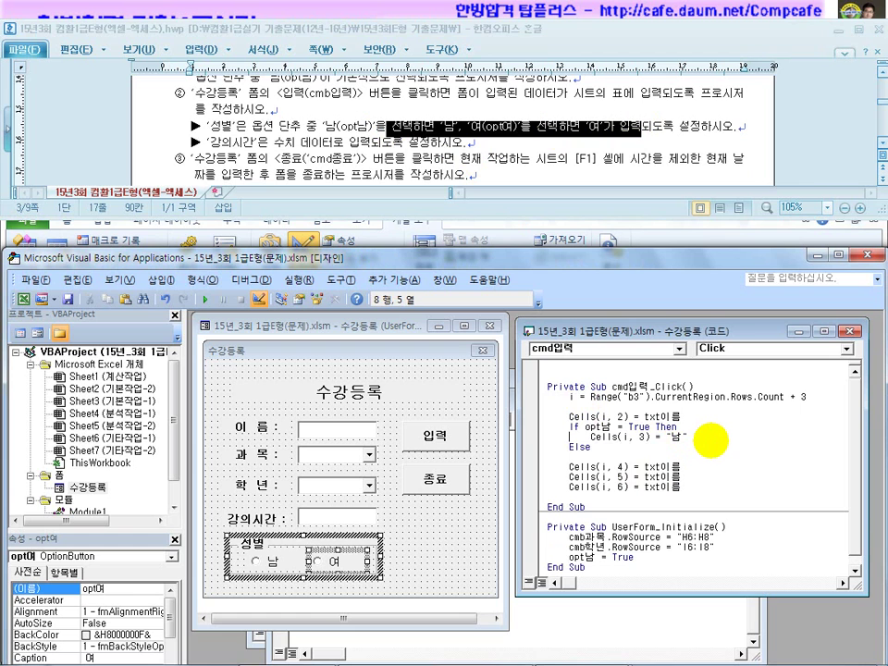
key(shift+End)
key(Down)
key(Down)
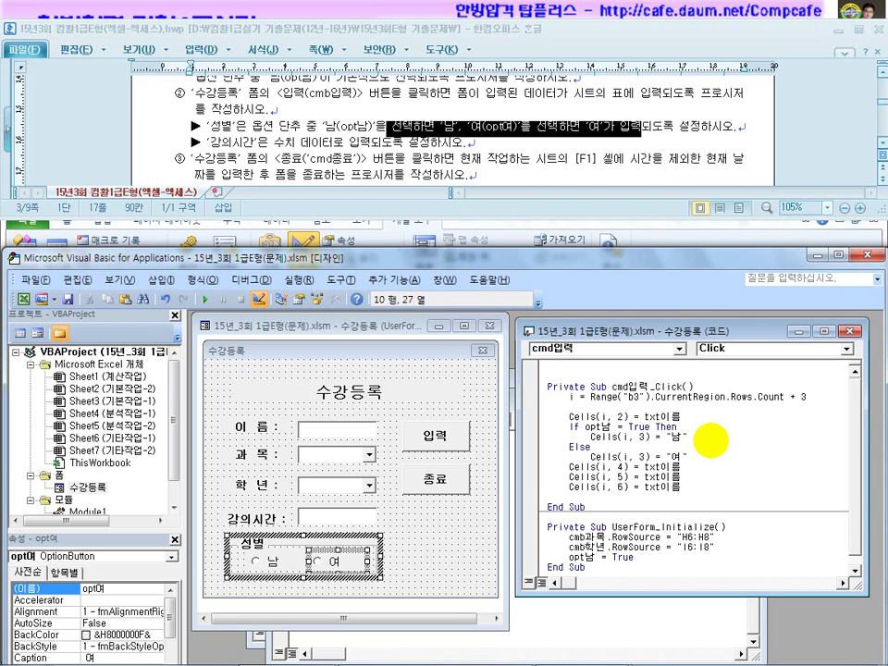
key(Return)
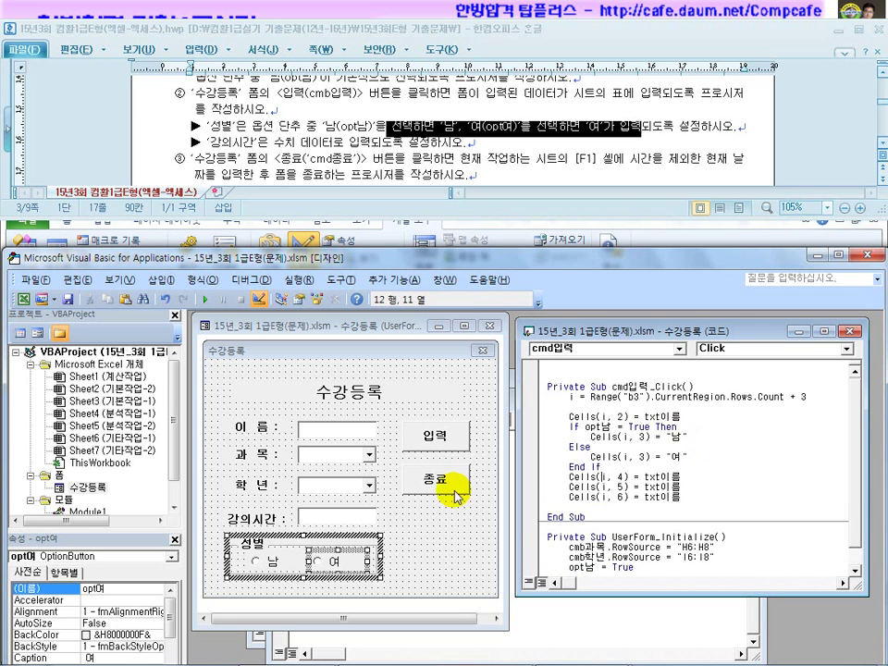
Step: Following the table's column order, replace the value assigned to Cells(i, 4) with the subject combo box's name, cmb과목
drag(357, 259, 368, 433)
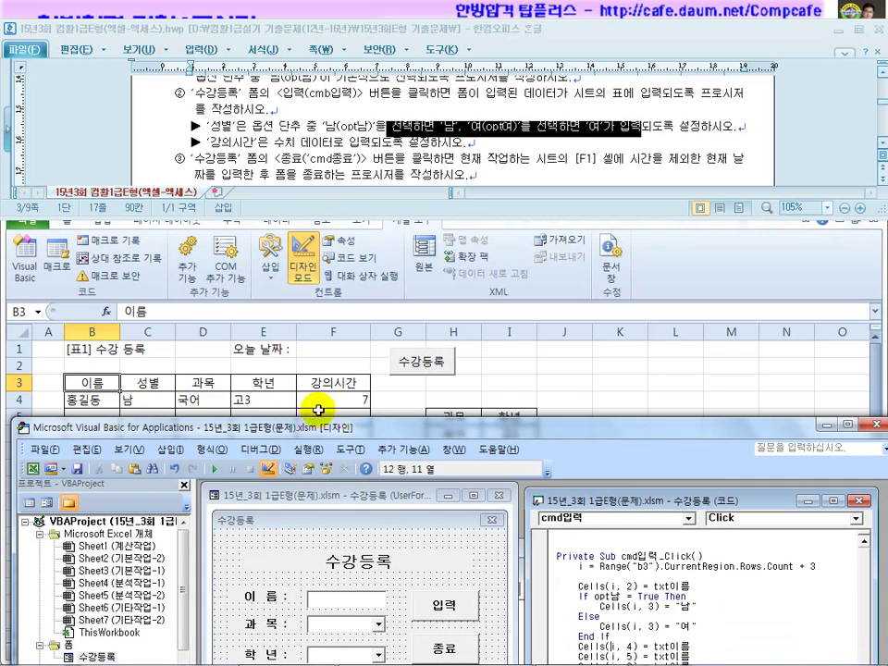
drag(364, 431, 350, 184)
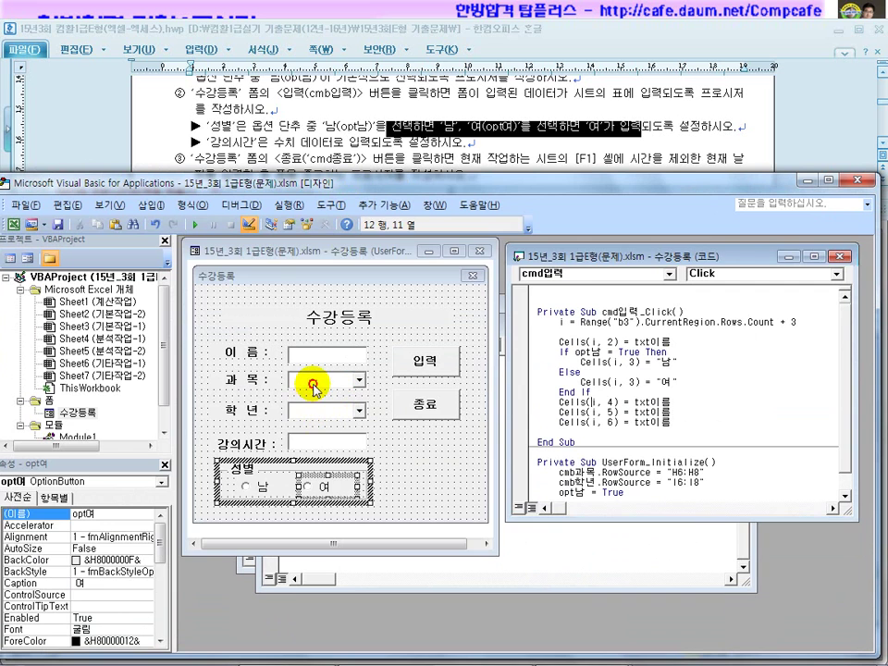
click(314, 384)
click(56, 514)
key(ctrl+c)
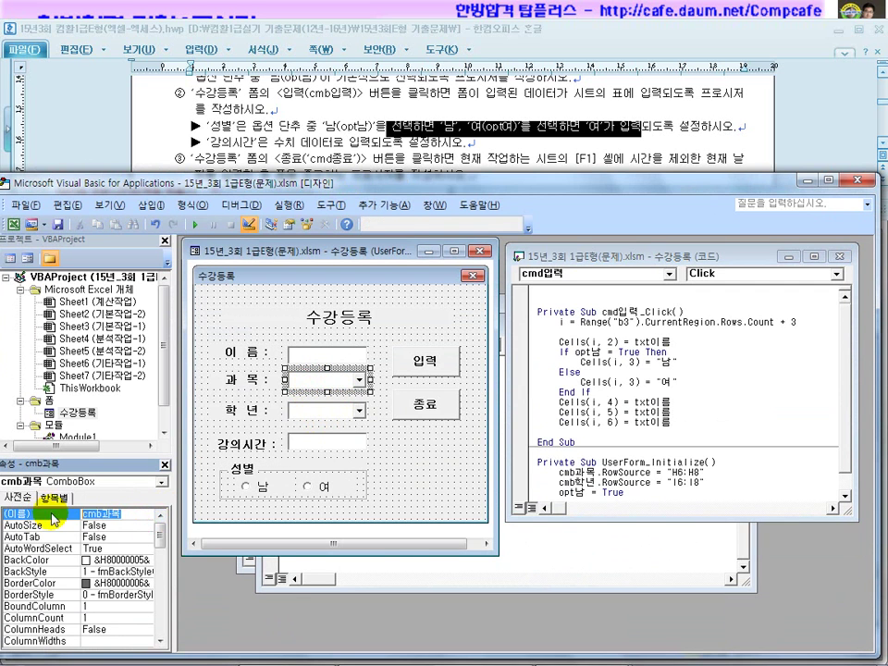
double_click(664, 402)
key(ctrl+v)
Step: Replace the value assigned to Cells(i, 5) with the grade combo box's name, cmb학년
click(342, 410)
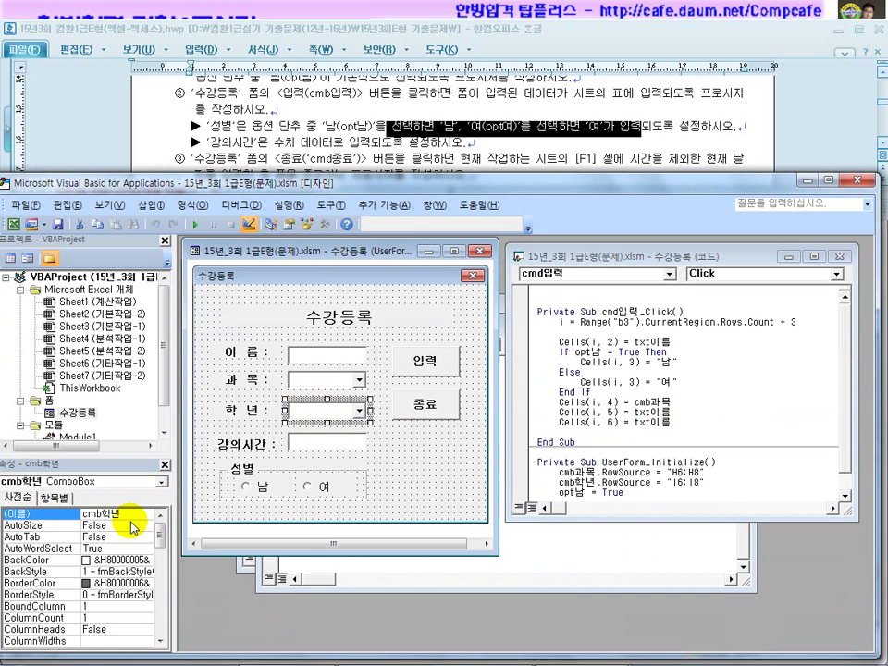
click(74, 514)
key(ctrl+c)
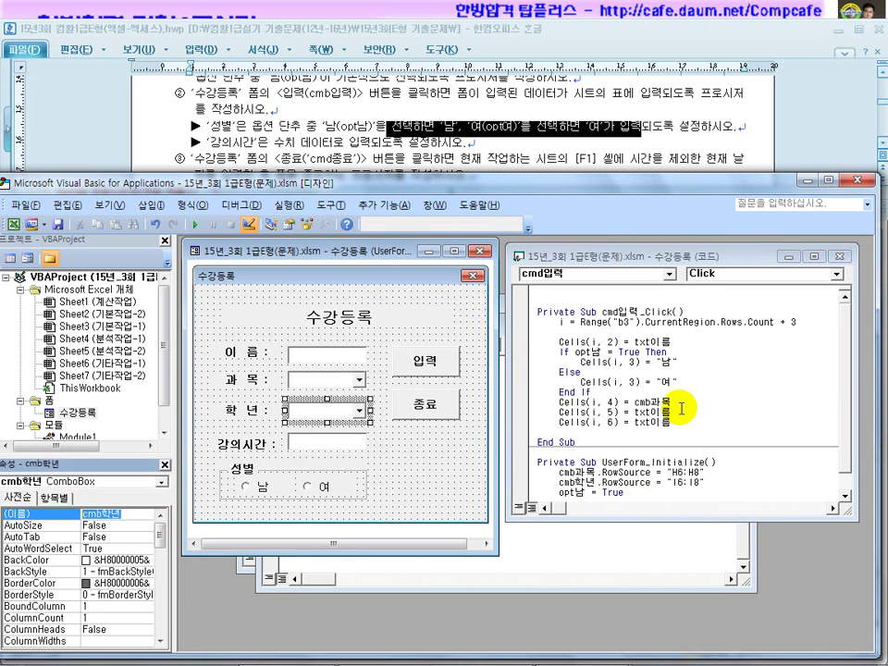
drag(683, 411, 633, 411)
key(ctrl+v)
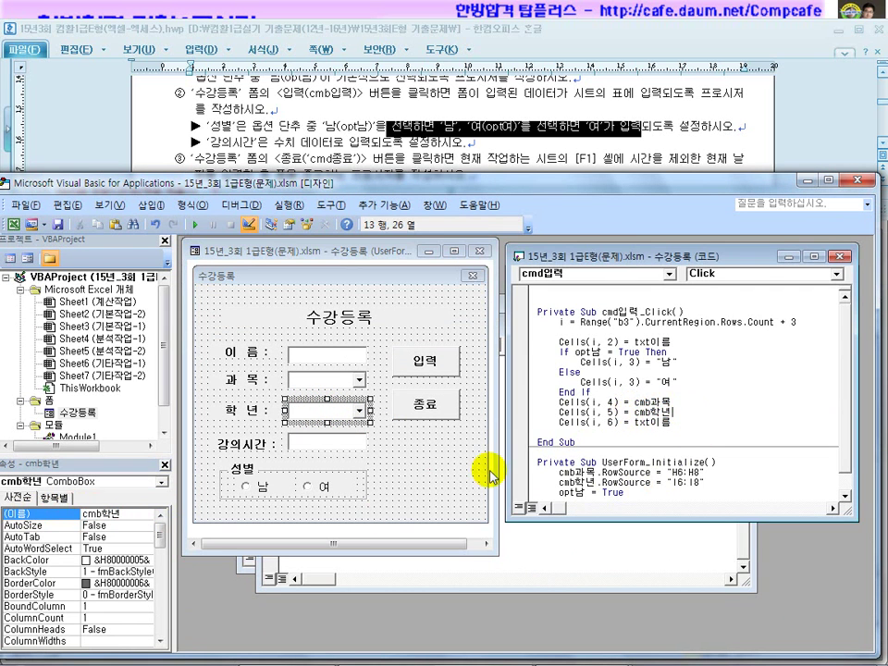
Step: Replace the value assigned to Cells(i, 6) with the lecture-hours text box's name, txt강의시간
click(319, 449)
click(319, 449)
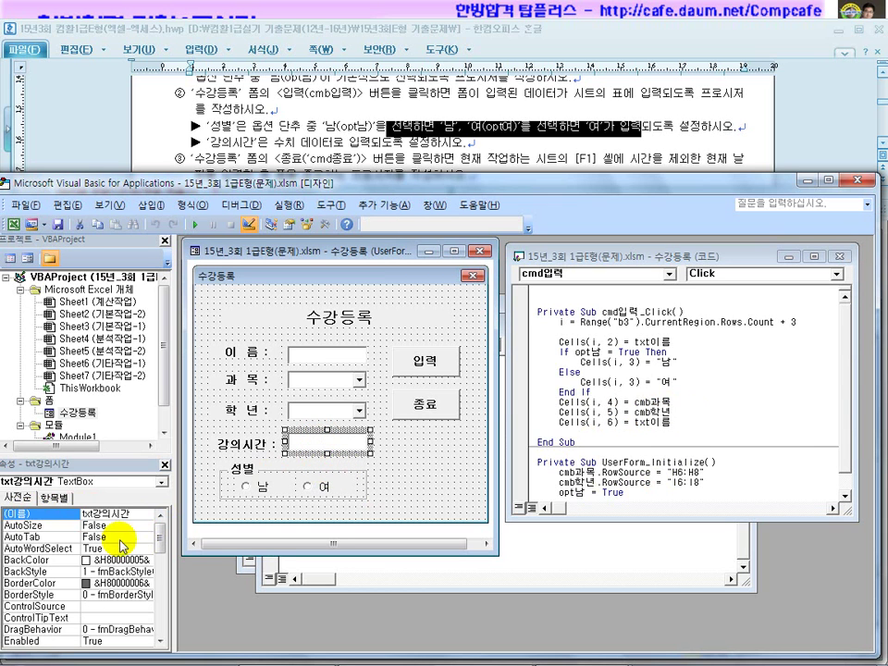
click(106, 513)
key(ctrl+c)
drag(689, 430, 633, 425)
click(712, 429)
key(ctrl+v)
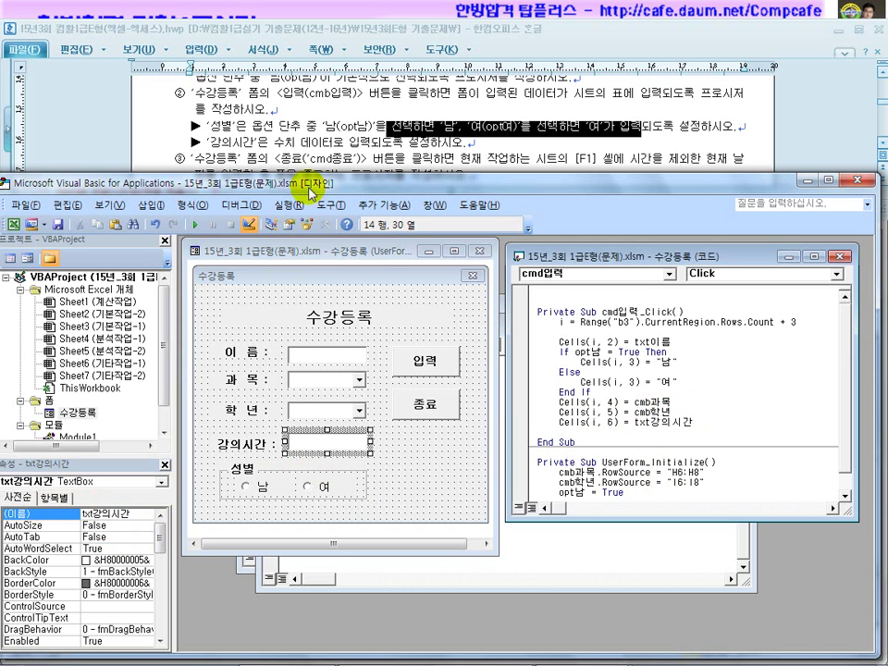
Step: Check the sheet's 강의시간 column and append .Value to txt강의시간 in the Cells(i, 6) line
drag(319, 189, 328, 472)
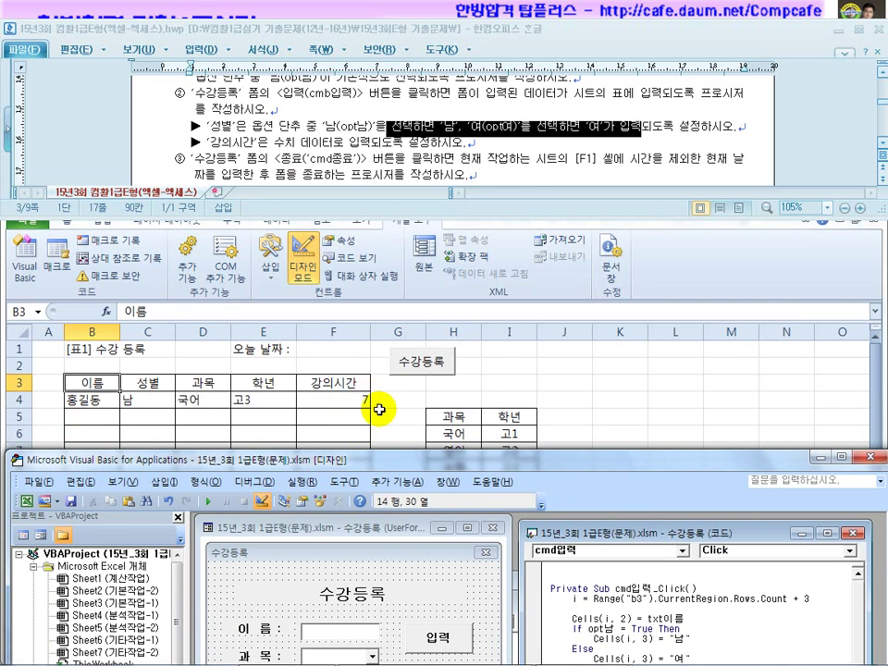
drag(359, 460, 334, 207)
drag(522, 205, 519, 455)
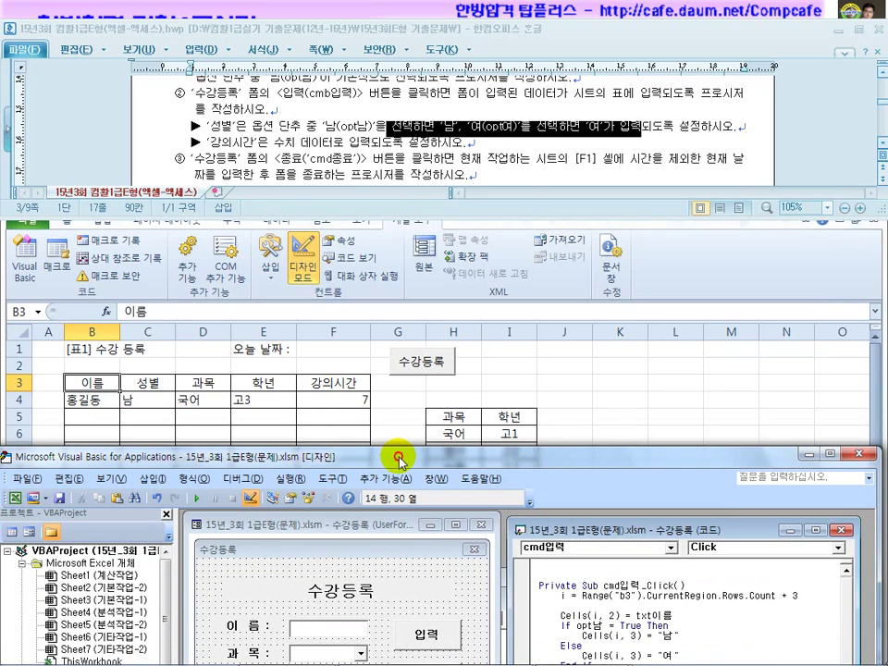
drag(401, 460, 372, 221)
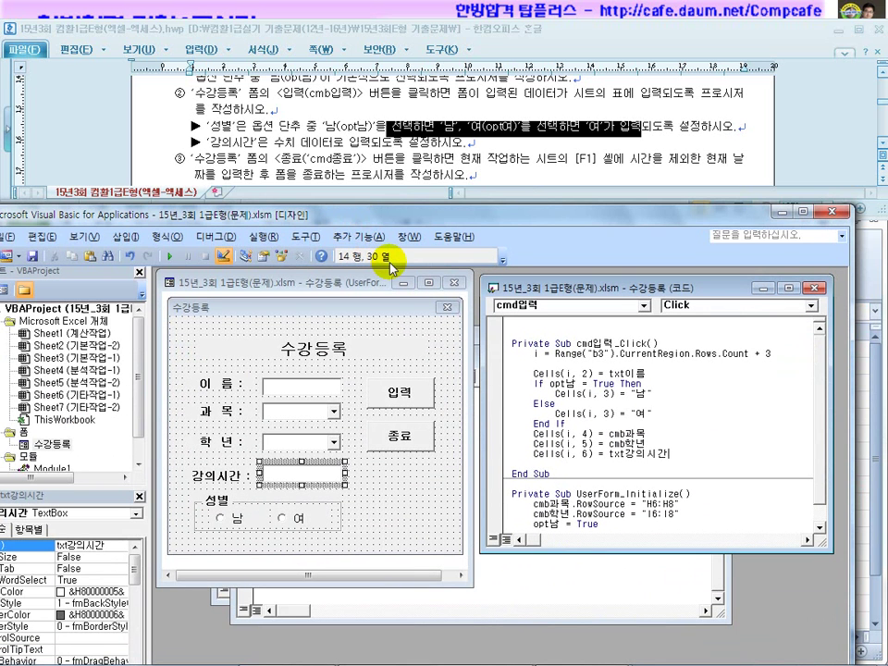
text(.vl)
key(BackSpace)
key(BackSpace)
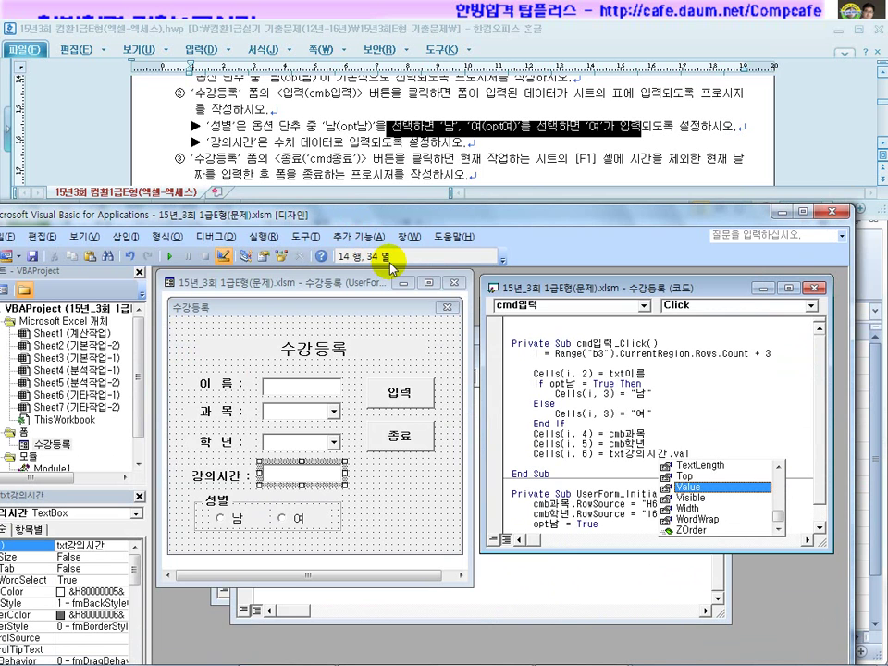
click(690, 394)
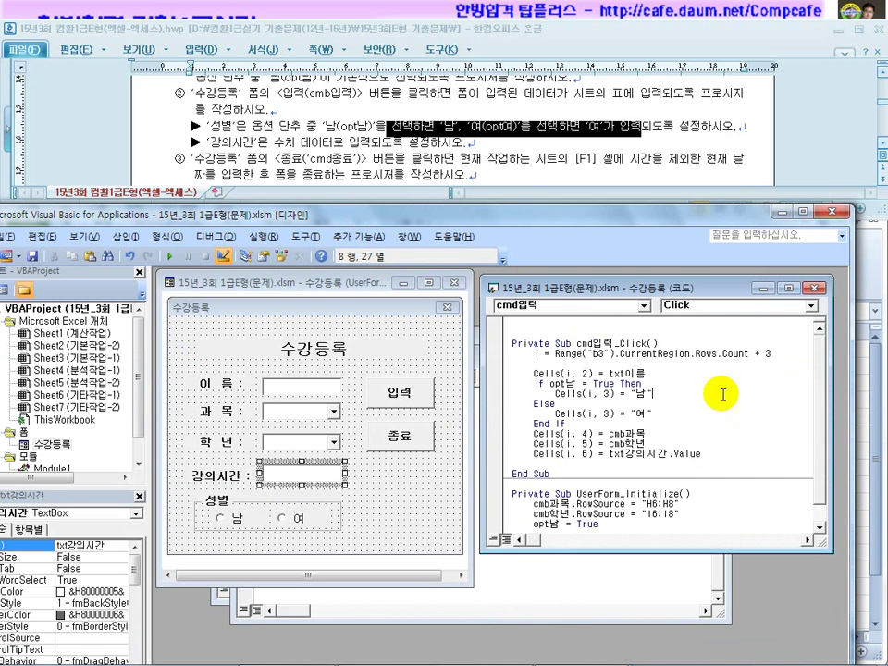
Step: Close the Visual Basic editor, turn off design mode and open the 수강등록 form from the sheet
click(832, 212)
click(303, 263)
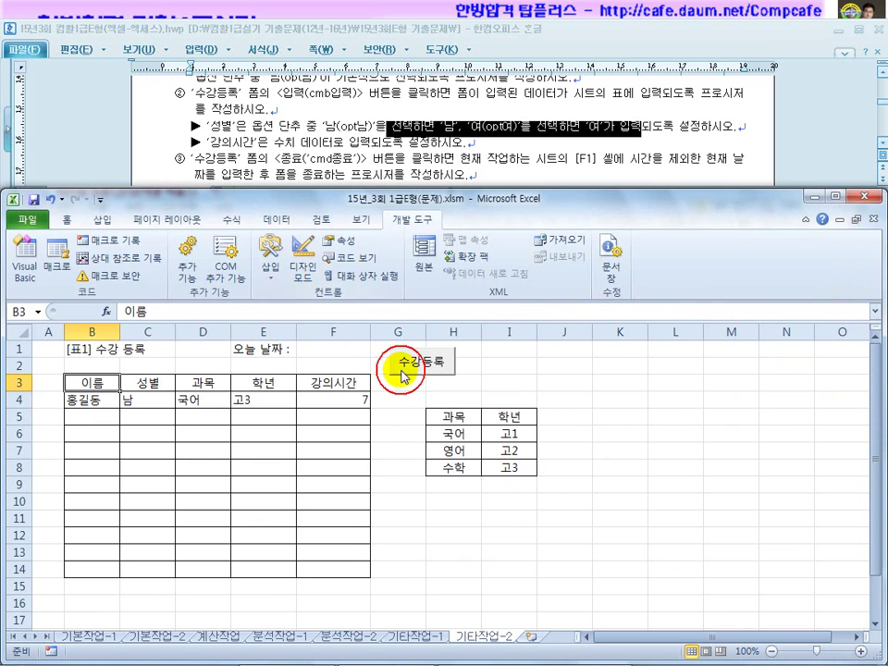
click(389, 363)
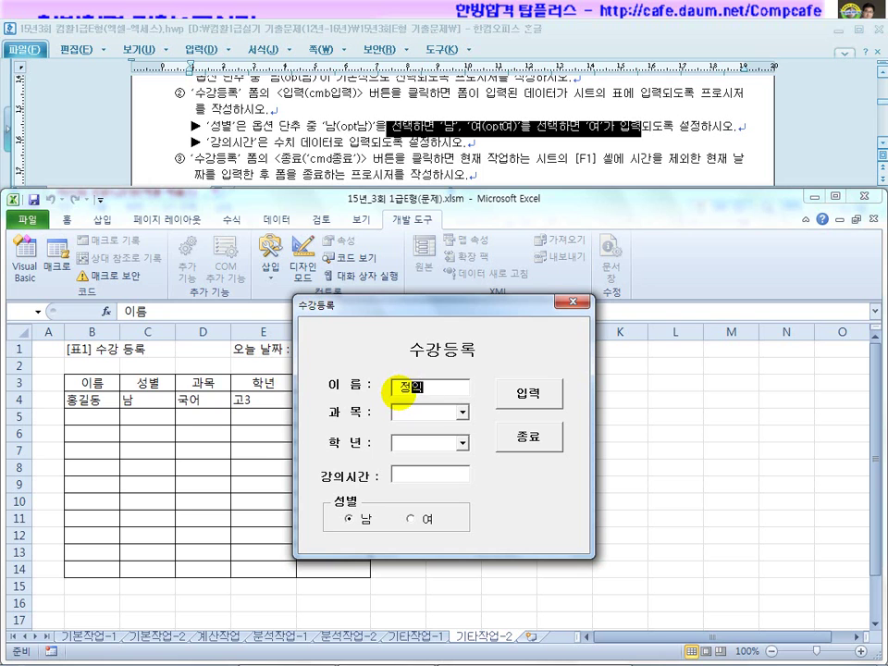
Step: Fill in the form with a student's name, 과목 국어, 학년 고3 and 강의시간 5, and submit it to the table
click(461, 413)
click(442, 424)
click(461, 442)
click(456, 476)
click(421, 476)
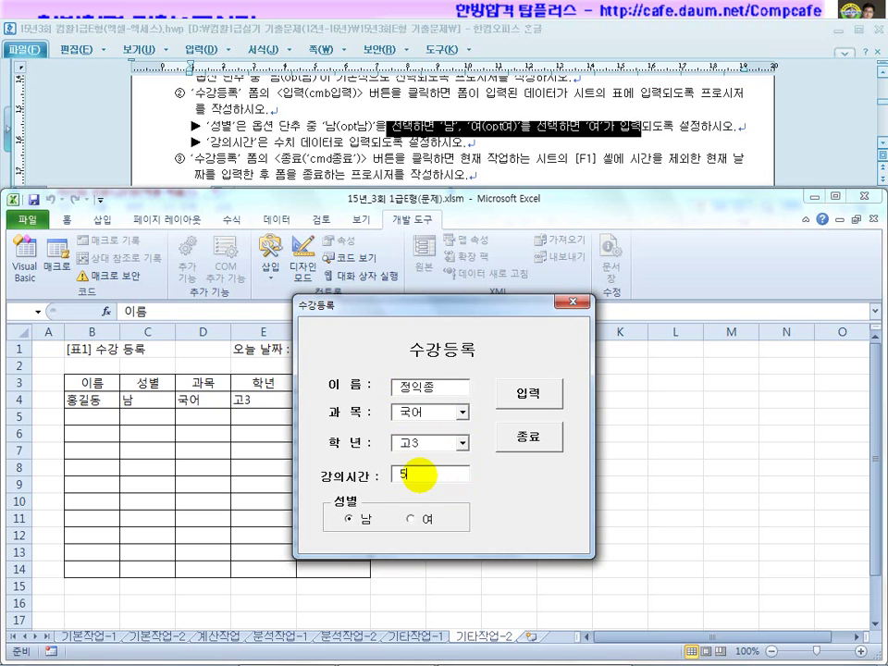
text(5)
drag(456, 318, 567, 317)
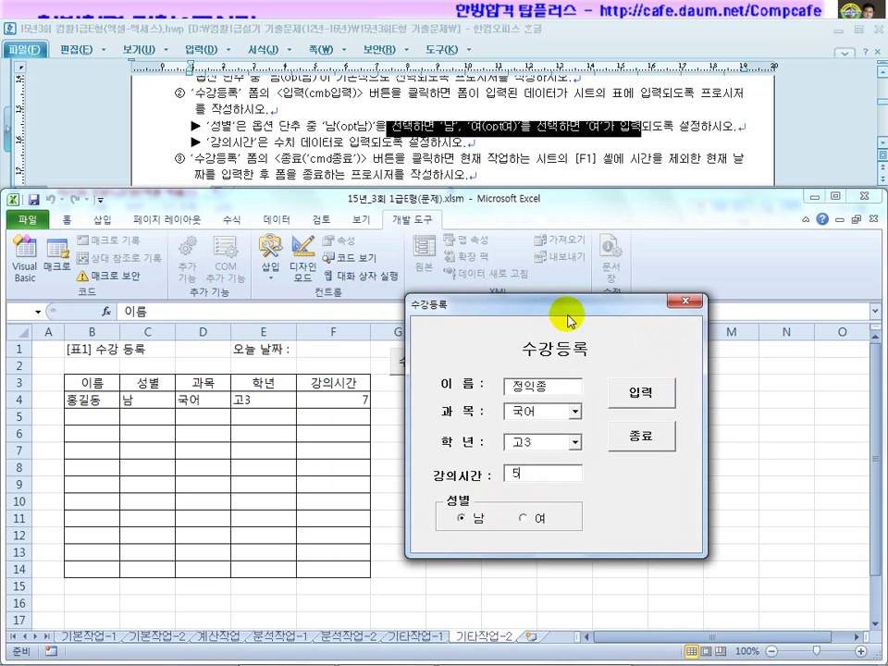
click(639, 399)
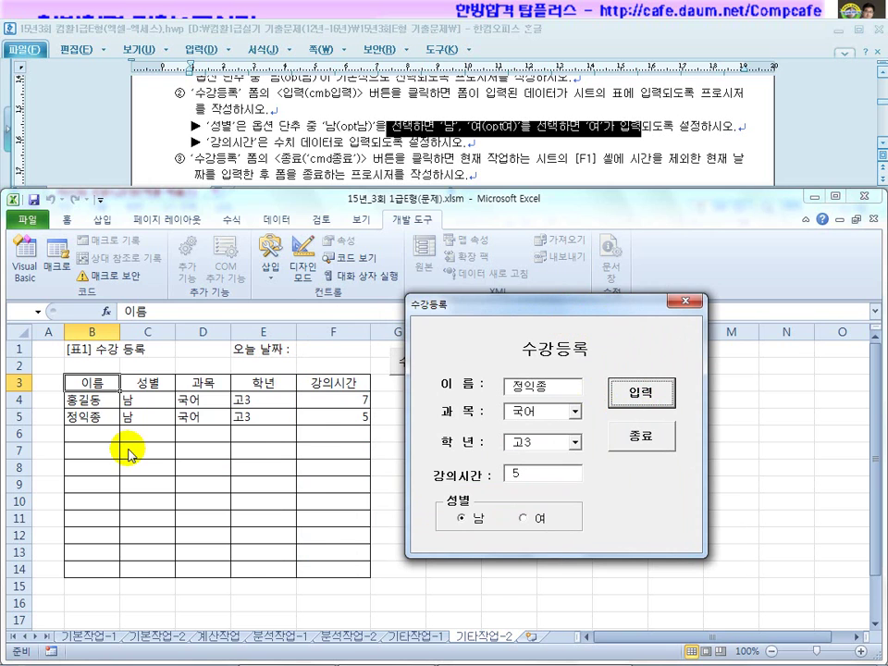
Step: Check the new row against the exam's numeric 강의시간 requirement and close the 수강등록 form
drag(222, 142, 468, 143)
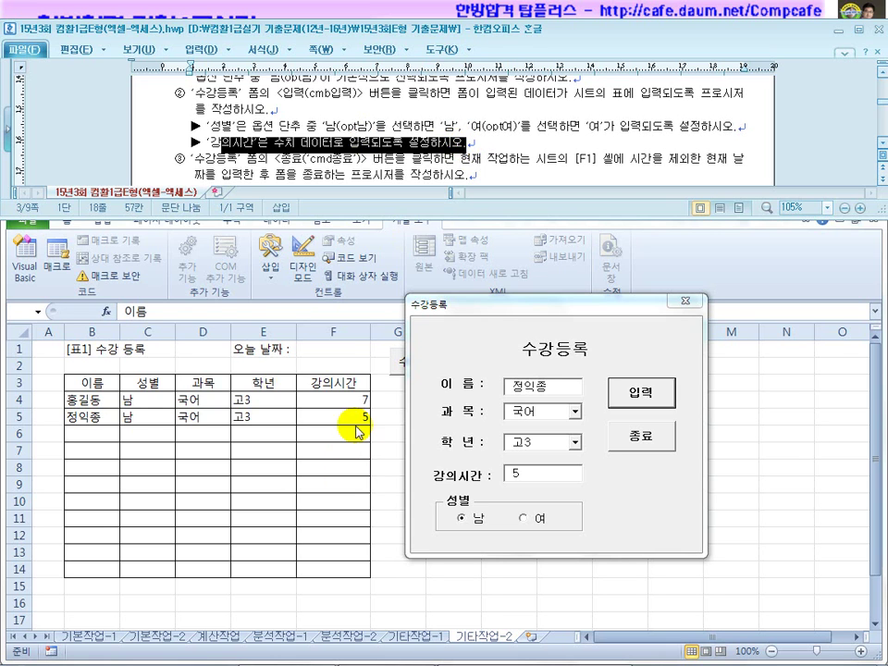
click(471, 146)
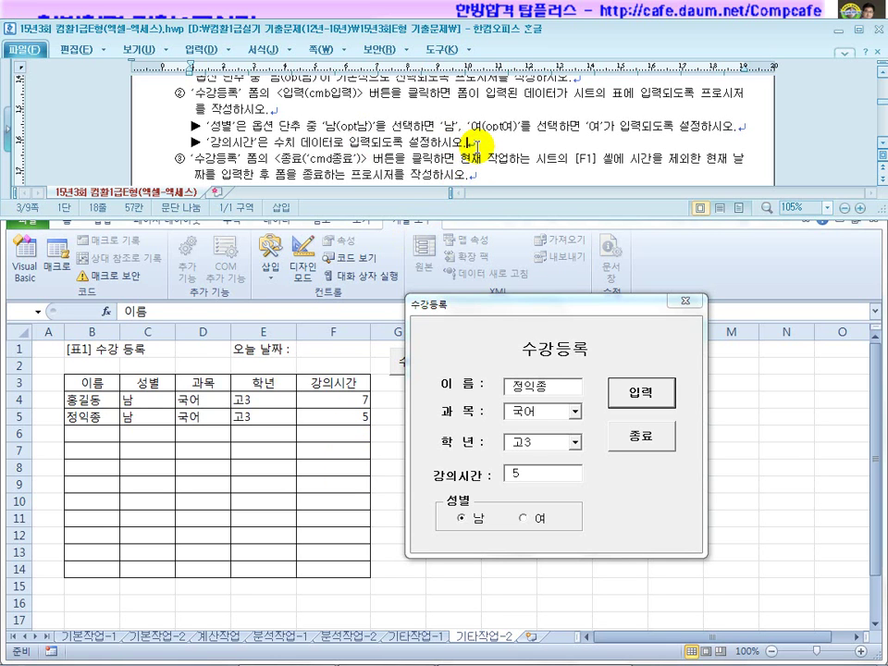
click(637, 441)
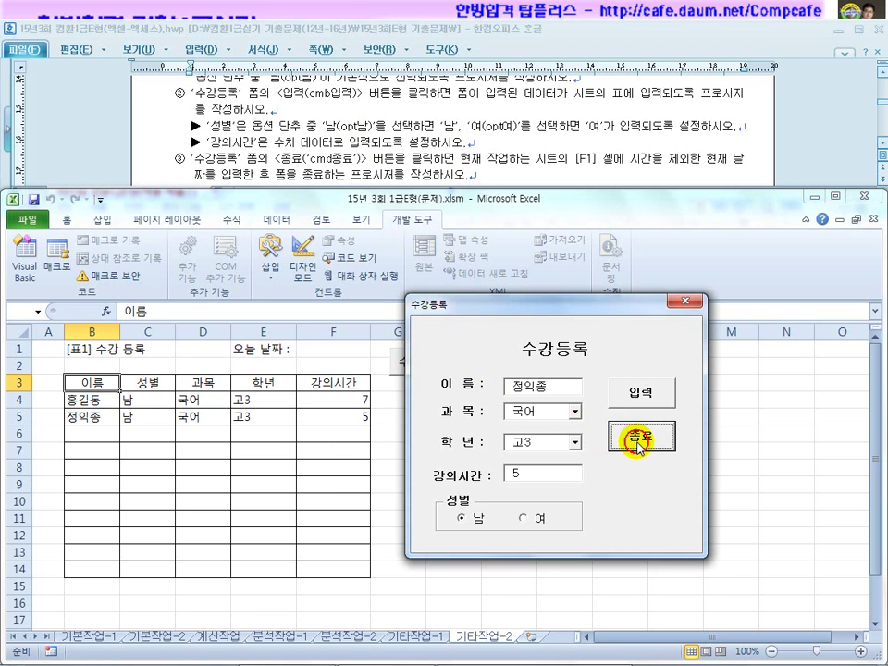
click(687, 303)
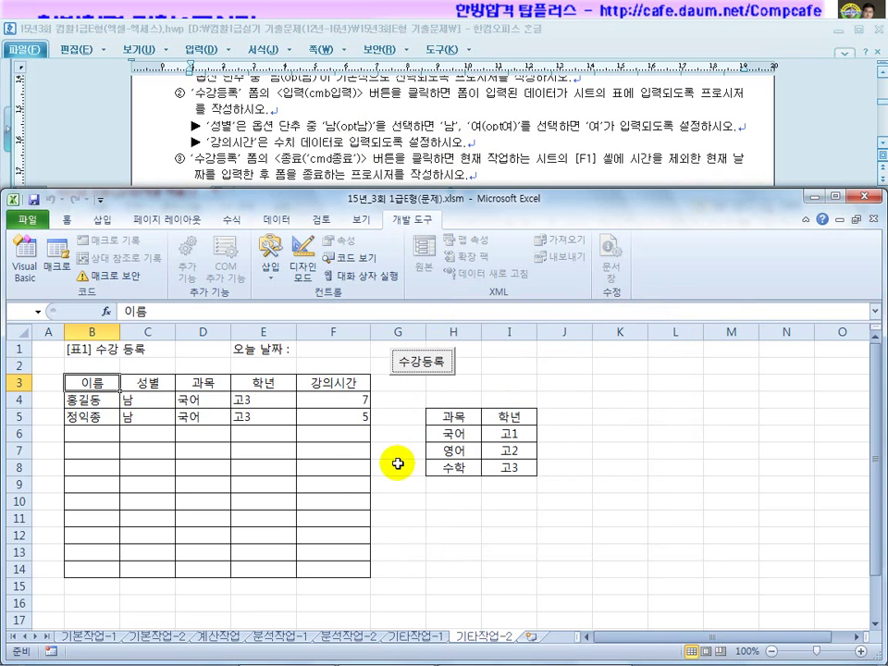
Step: Switch to the PowerPoint slide show and go through the solution slides for 고급필터, 조건부 서식 and 계산작업
key(super)
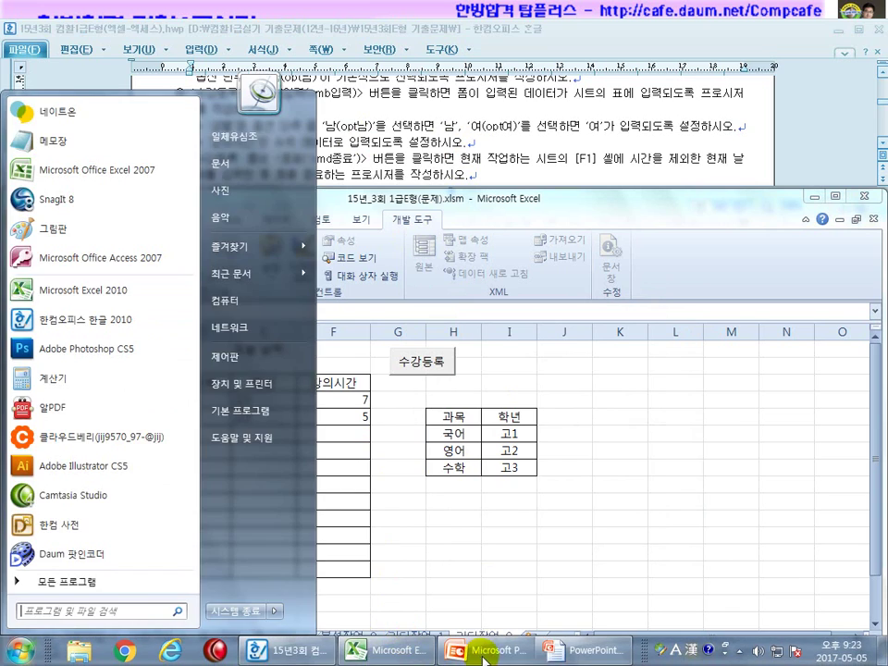
click(587, 657)
click(329, 357)
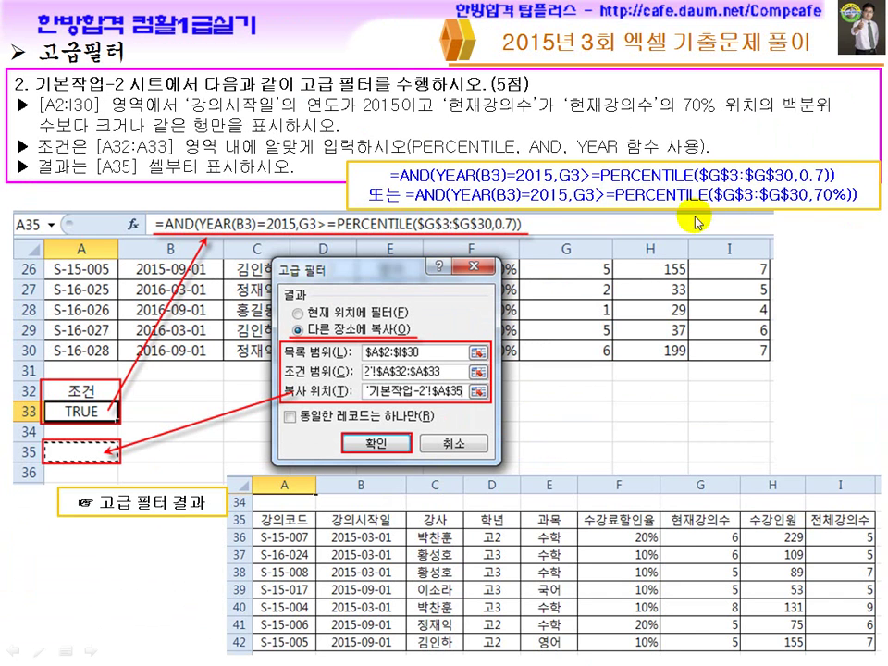
click(830, 217)
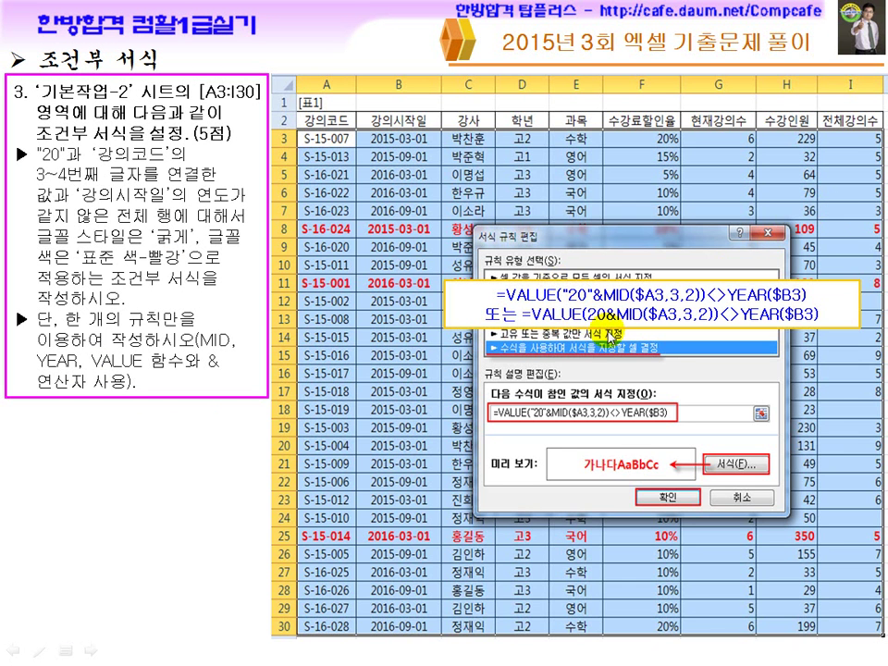
click(612, 329)
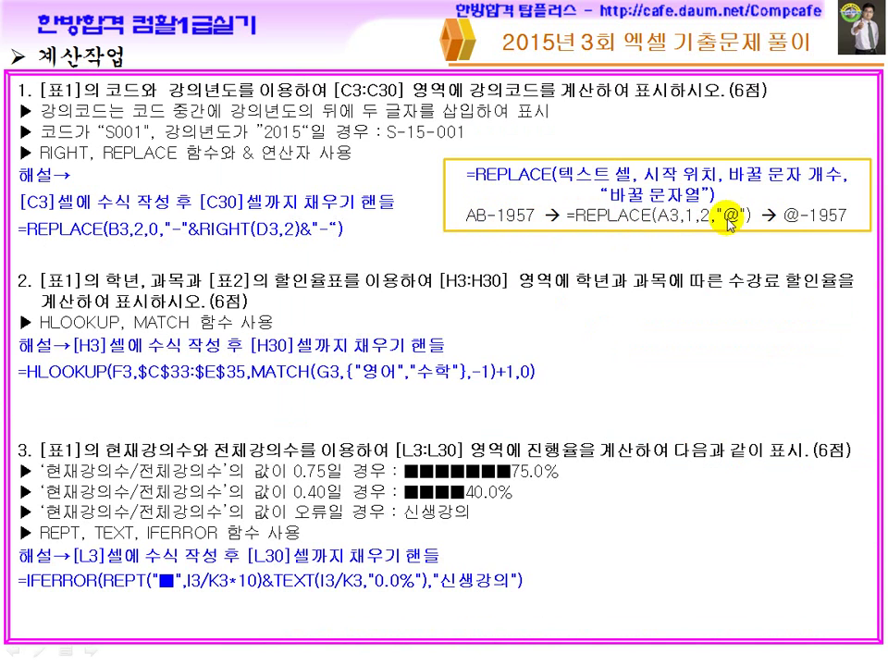
click(787, 222)
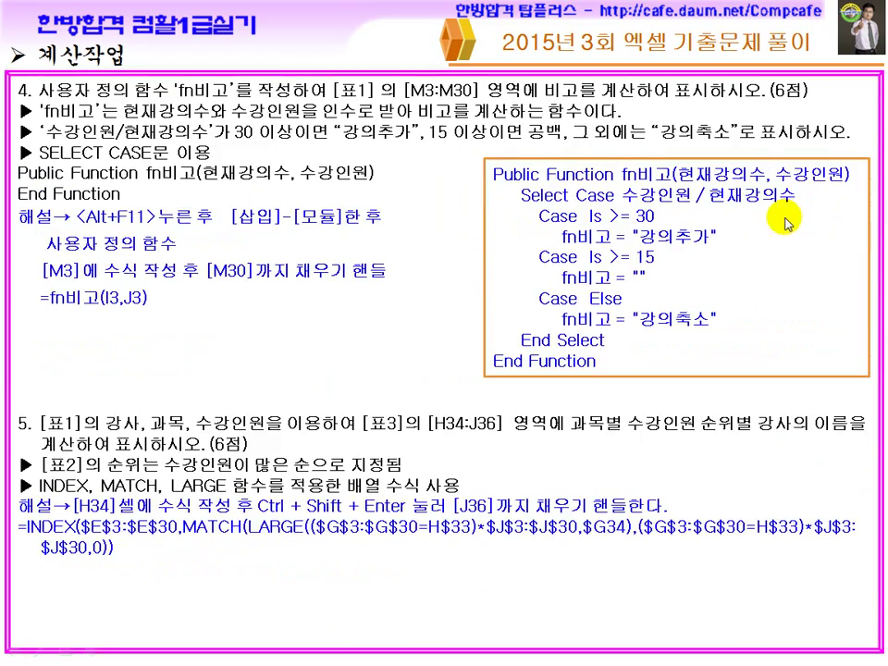